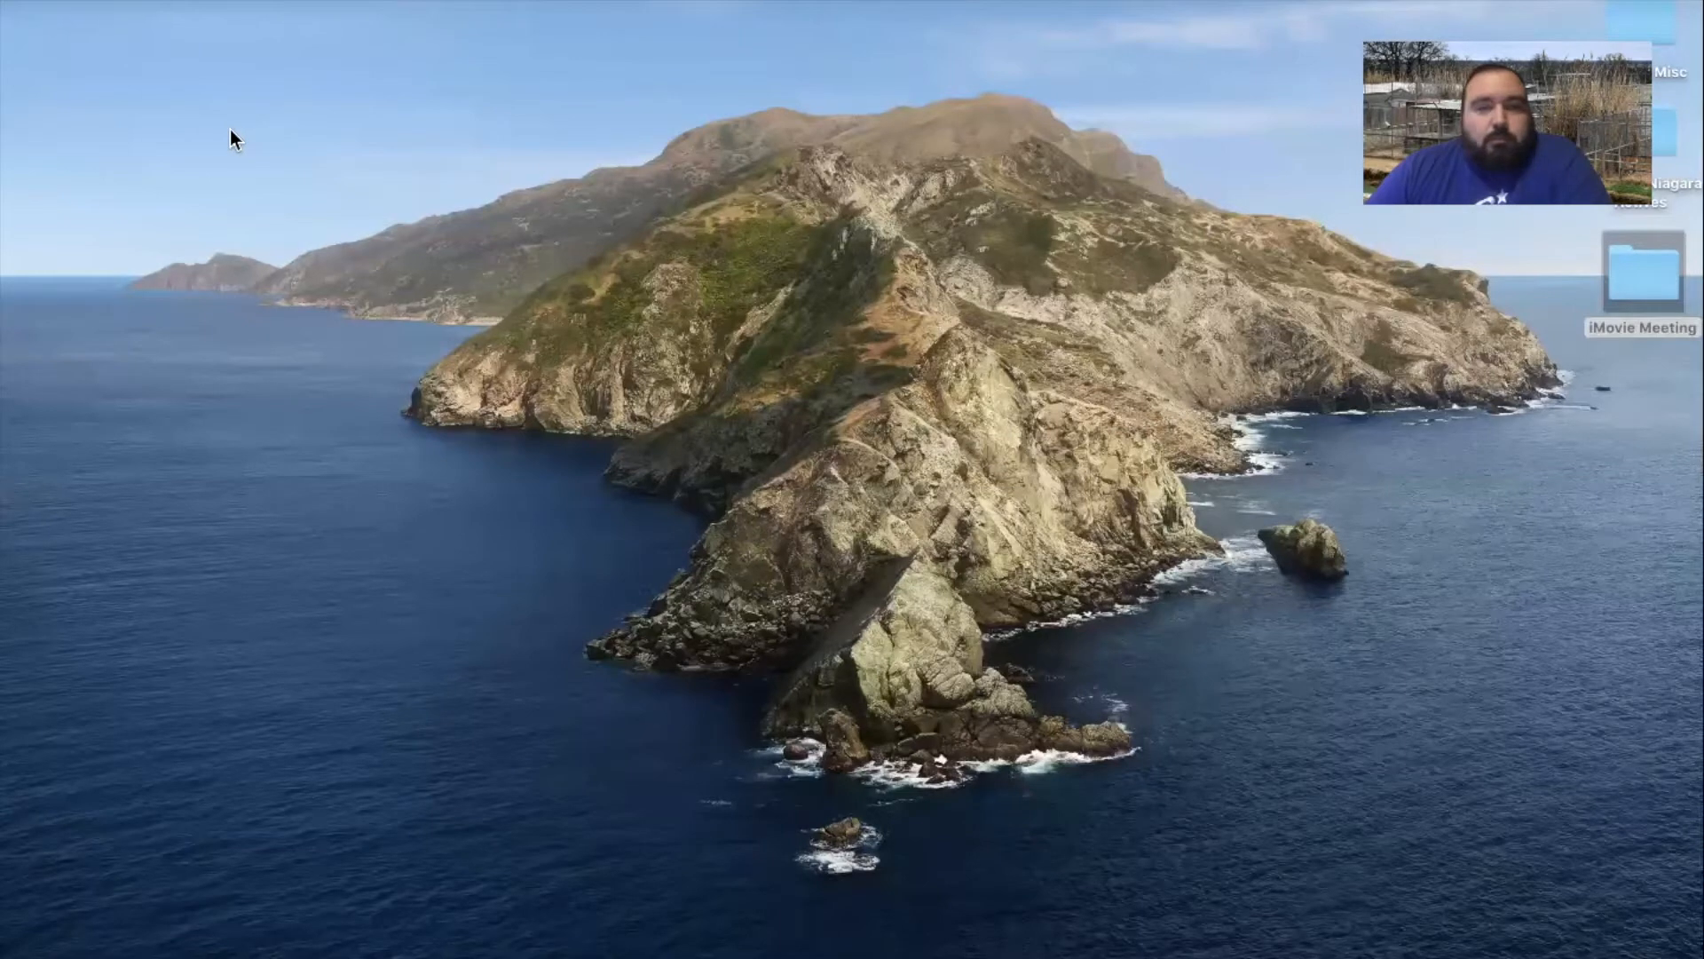
Open iMovie and display the existing projects in the projects overview
mouse_move(1145, 952)
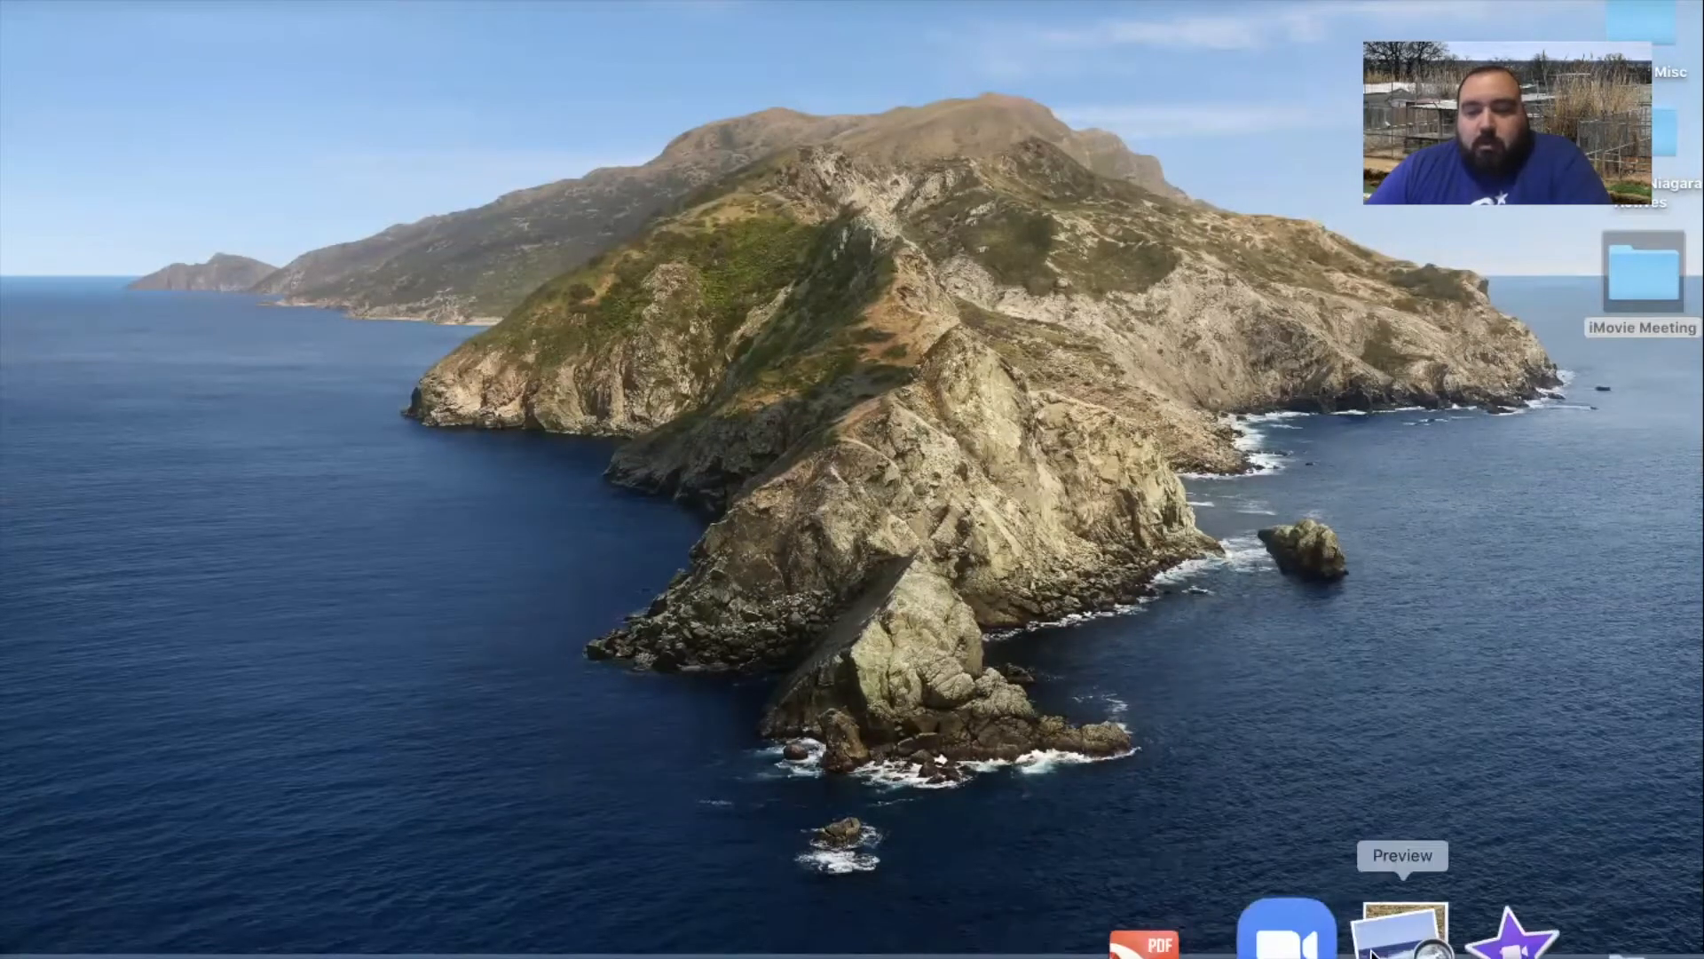
left_click(1420, 948)
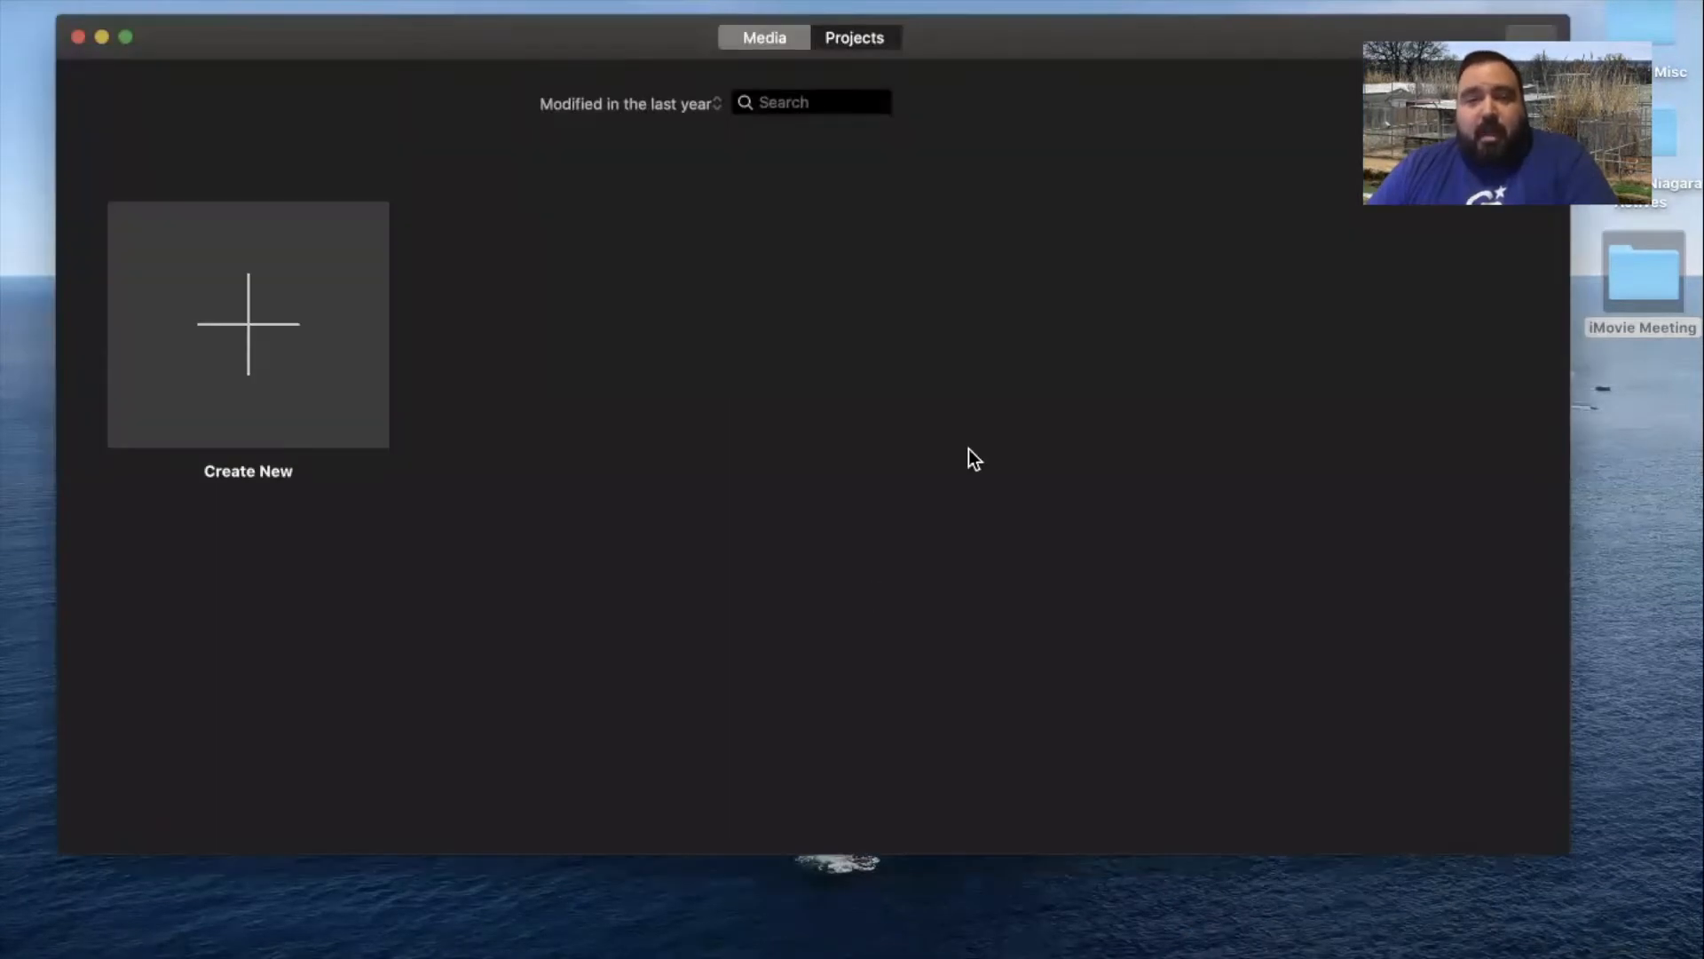
left_click_drag(1129, 46, 1079, 53)
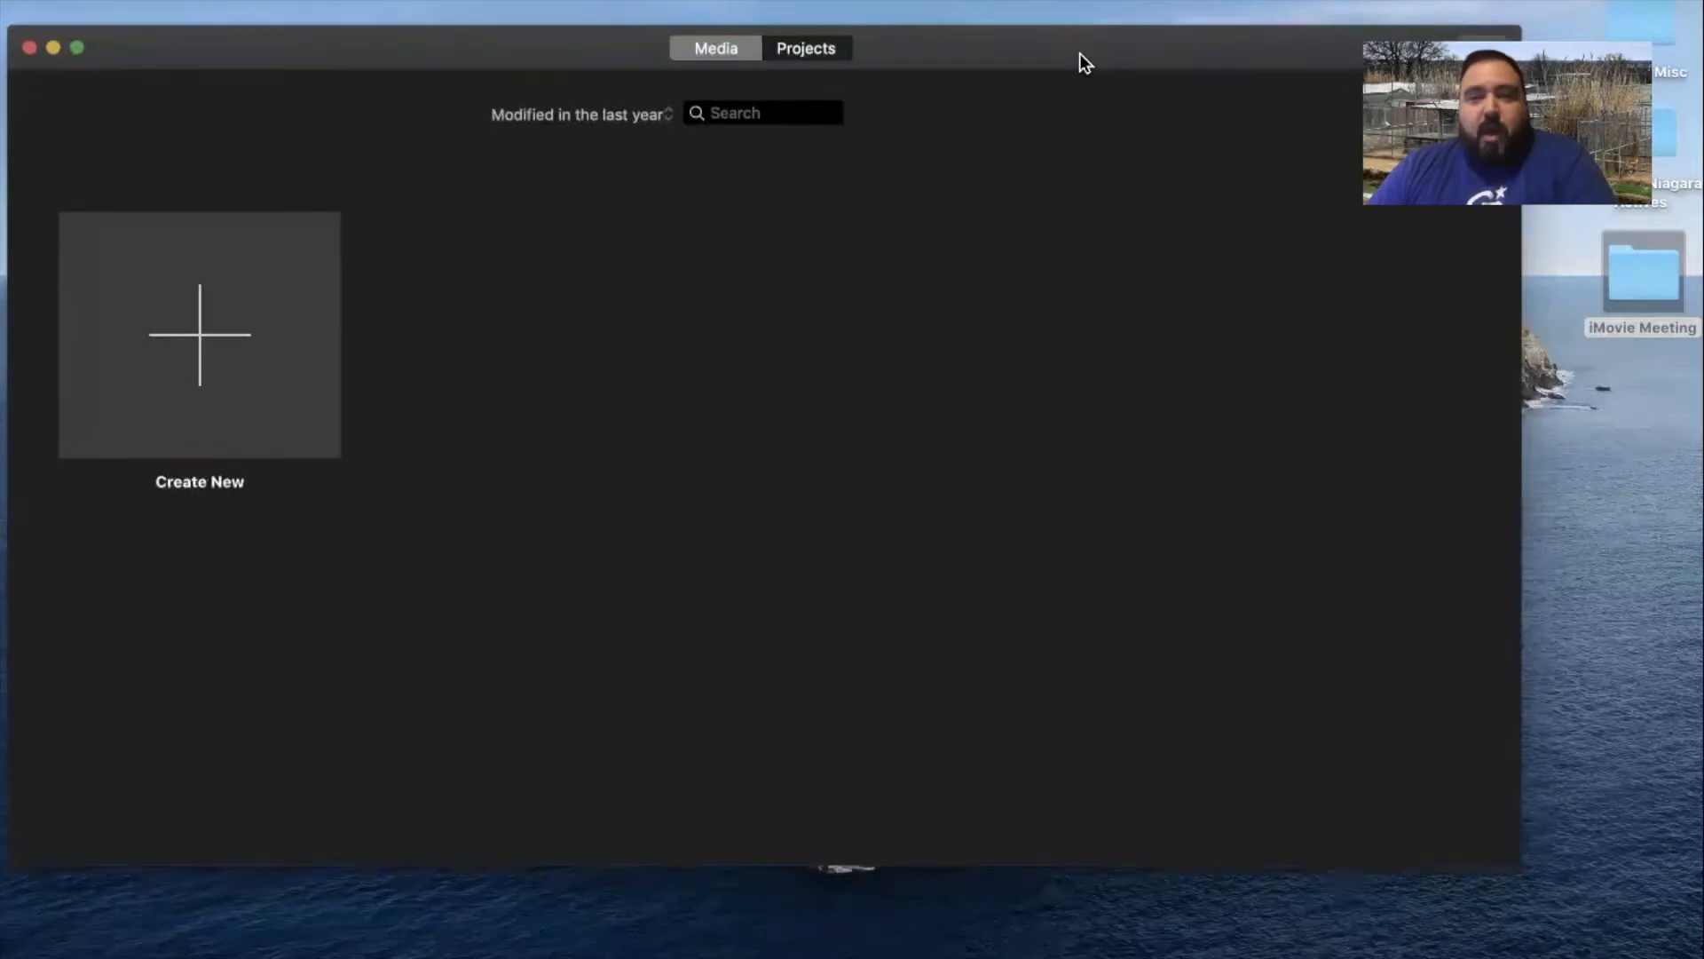
left_click(839, 61)
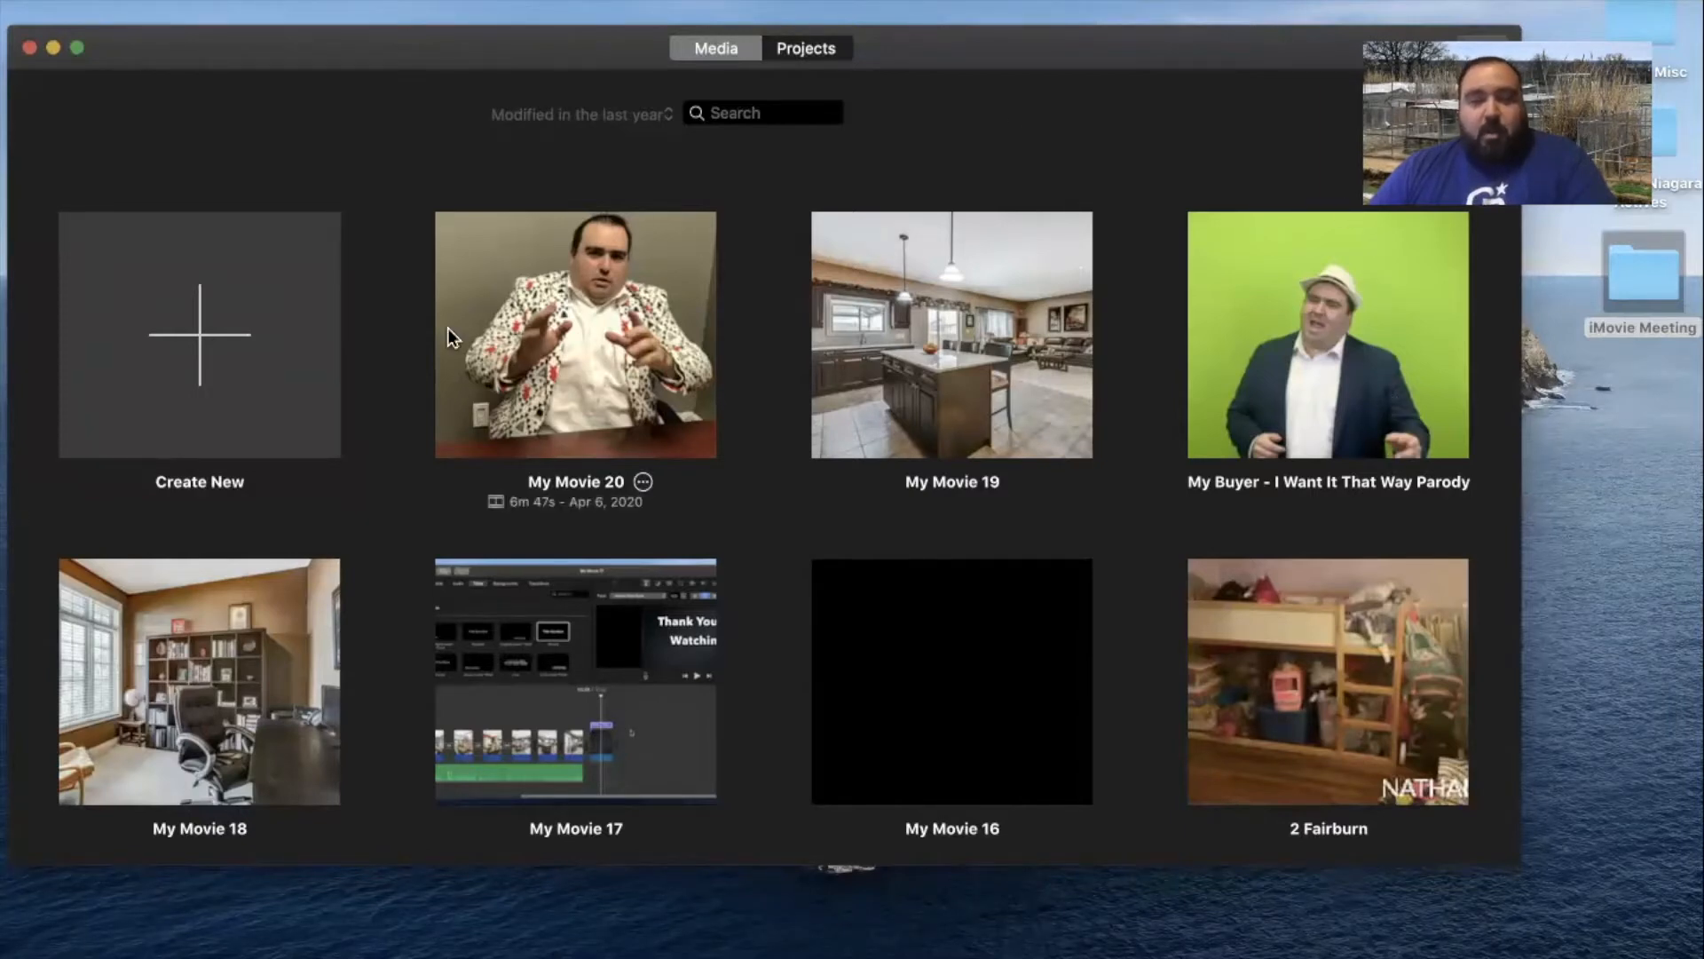
Create a new project of the Movie type from the projects overview
scroll(732, 457, "down", 1)
scroll(733, 457, "up", 1)
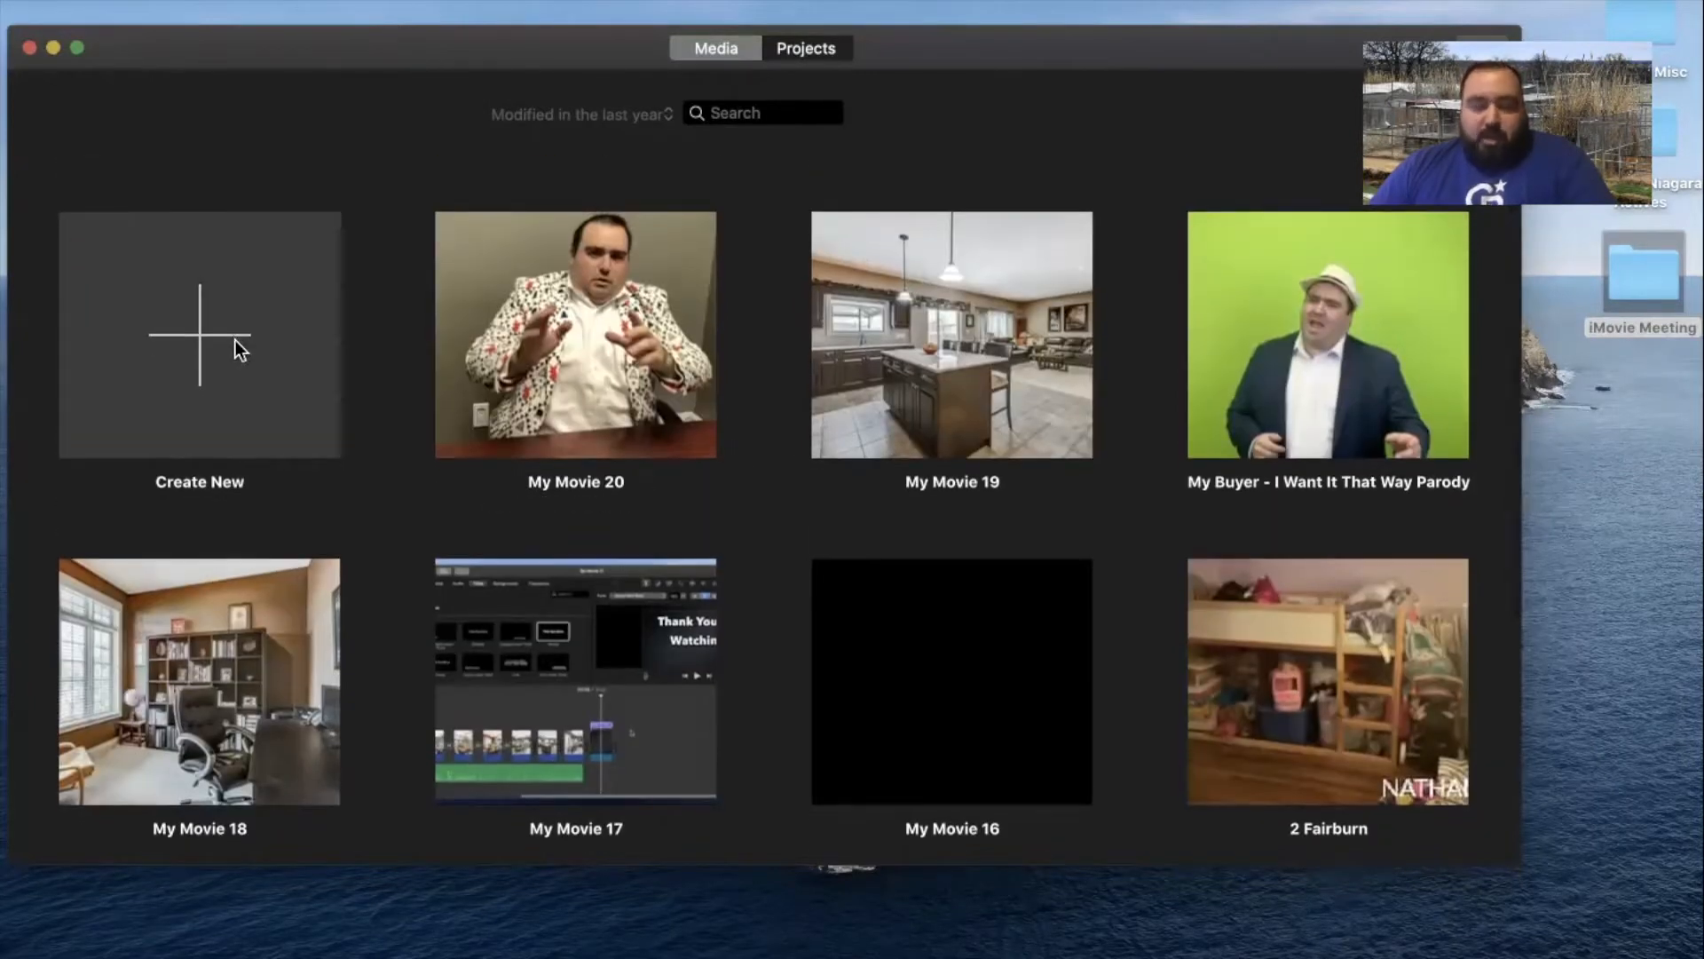
scroll(221, 349, "down", 1)
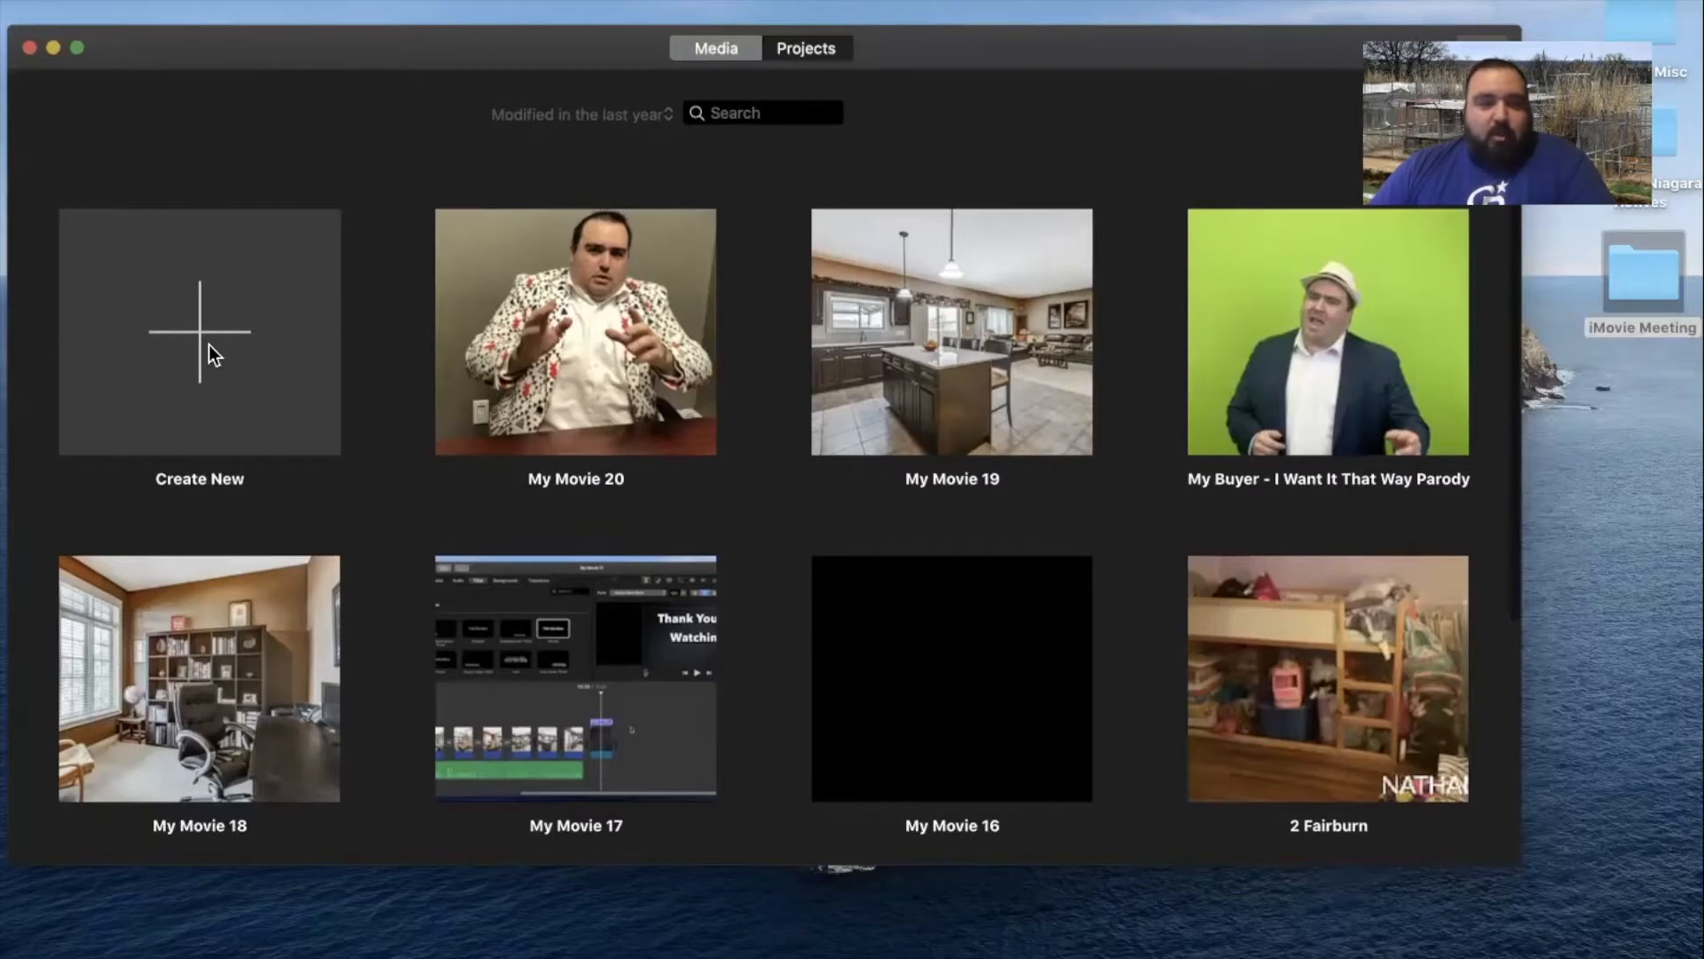
left_click(211, 354)
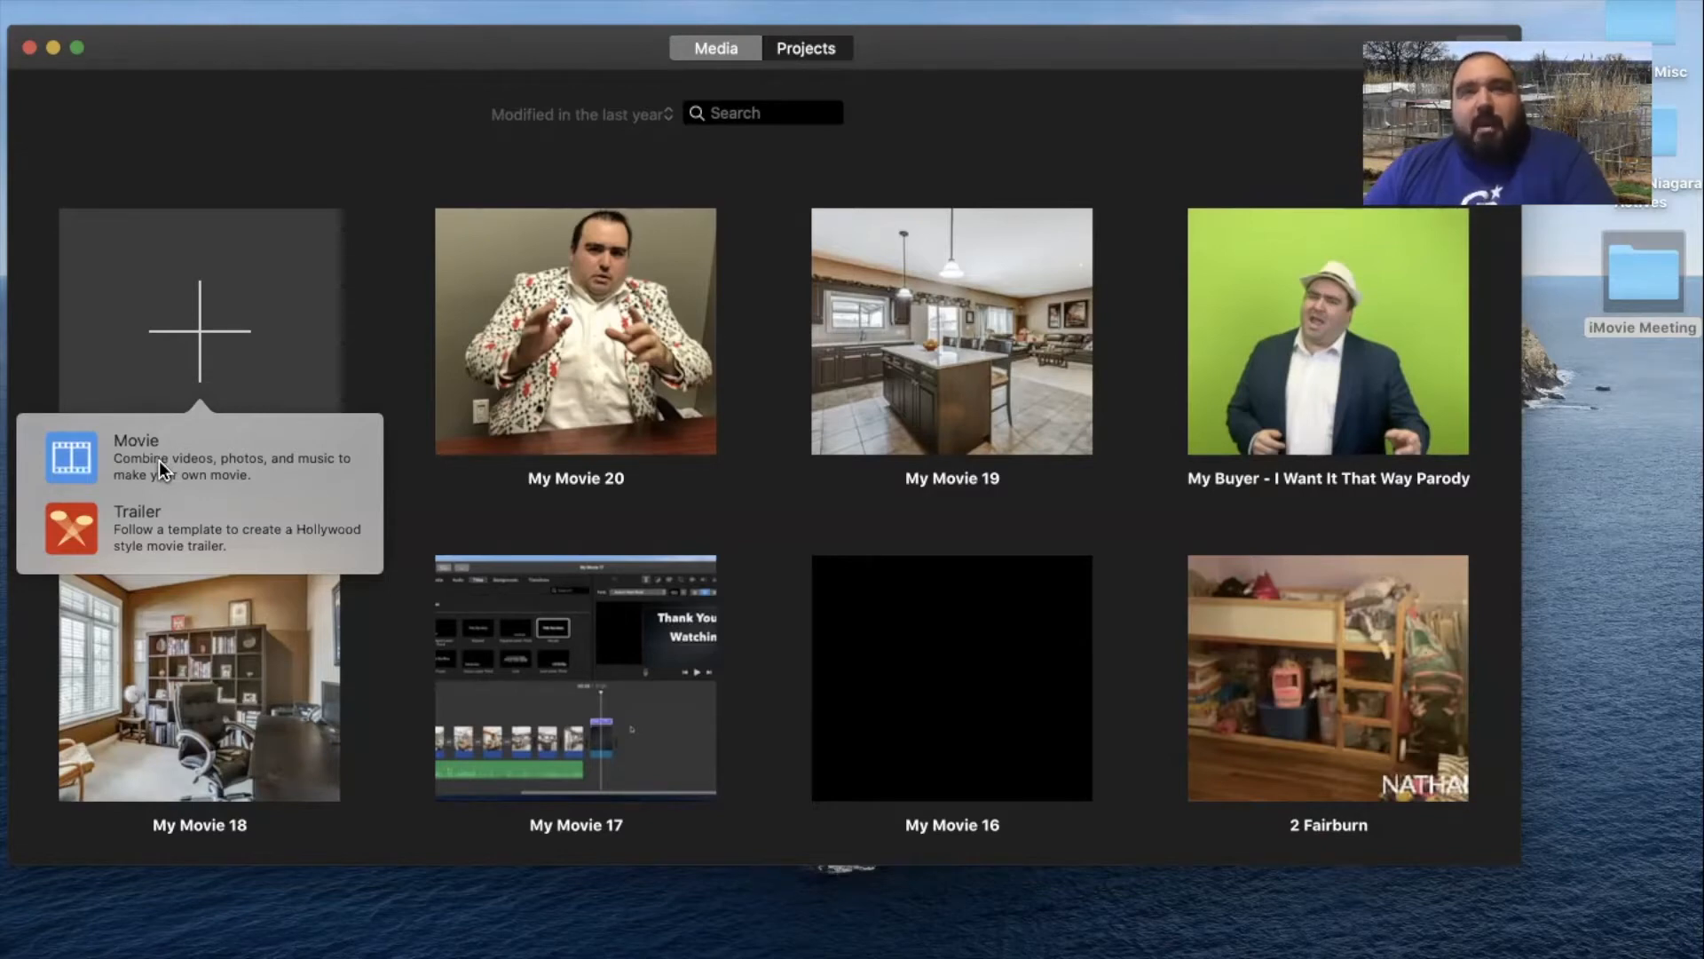
left_click(69, 455)
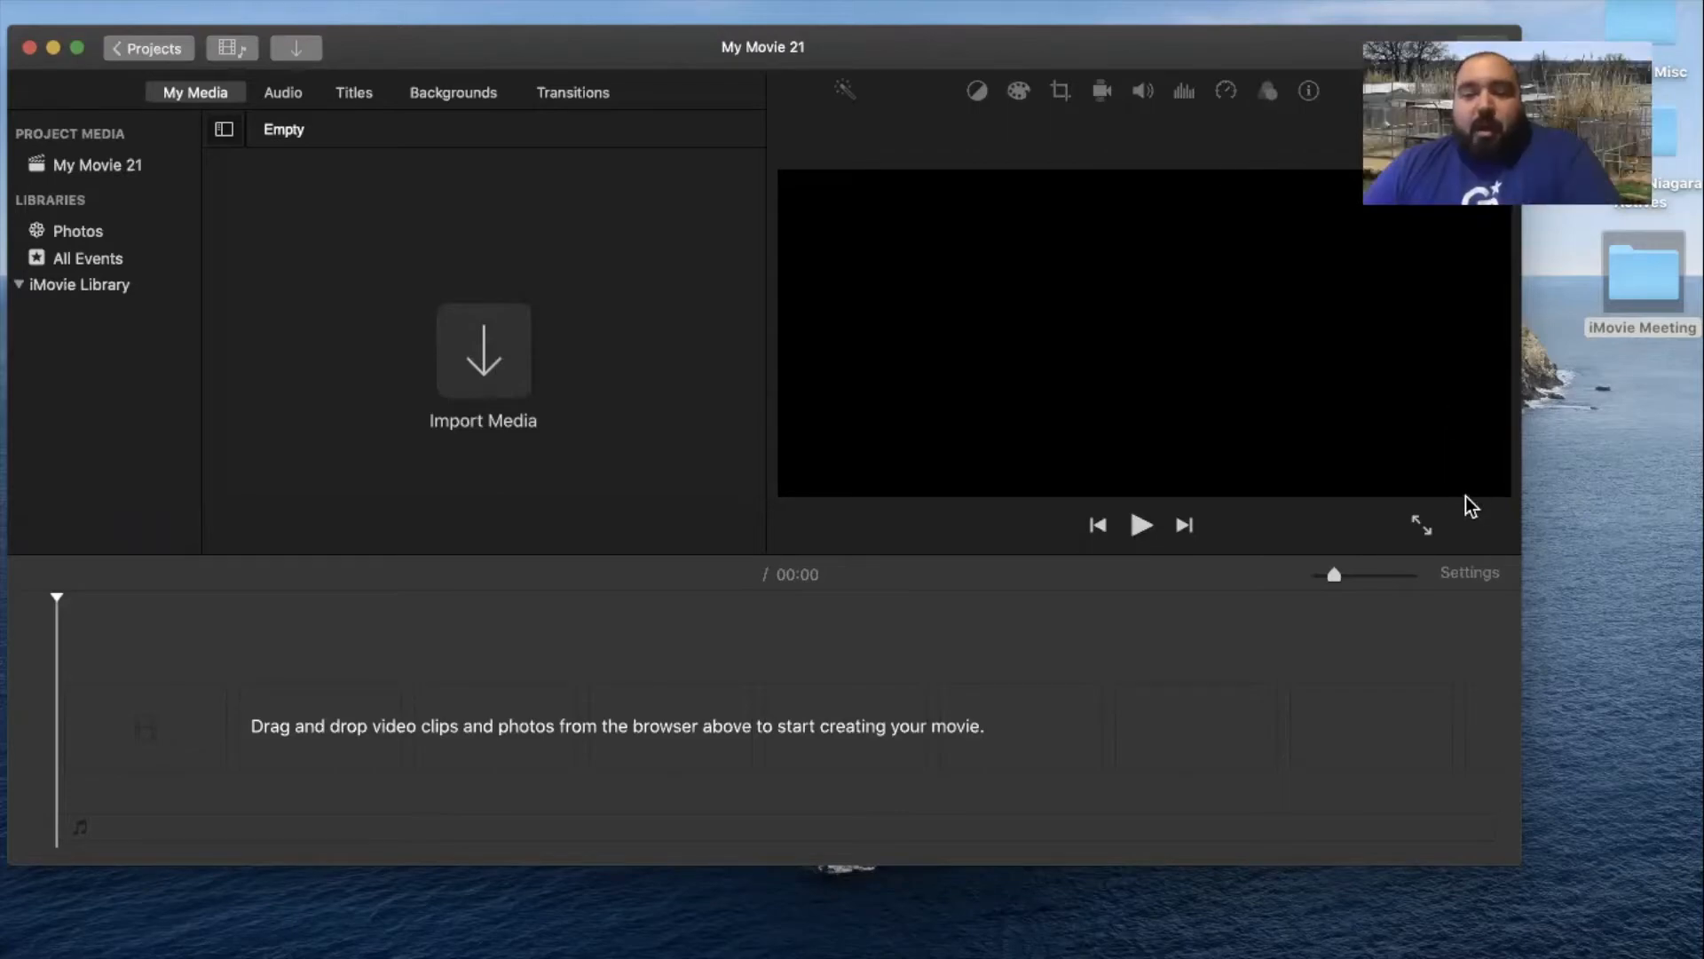
left_click_drag(1221, 53, 1212, 264)
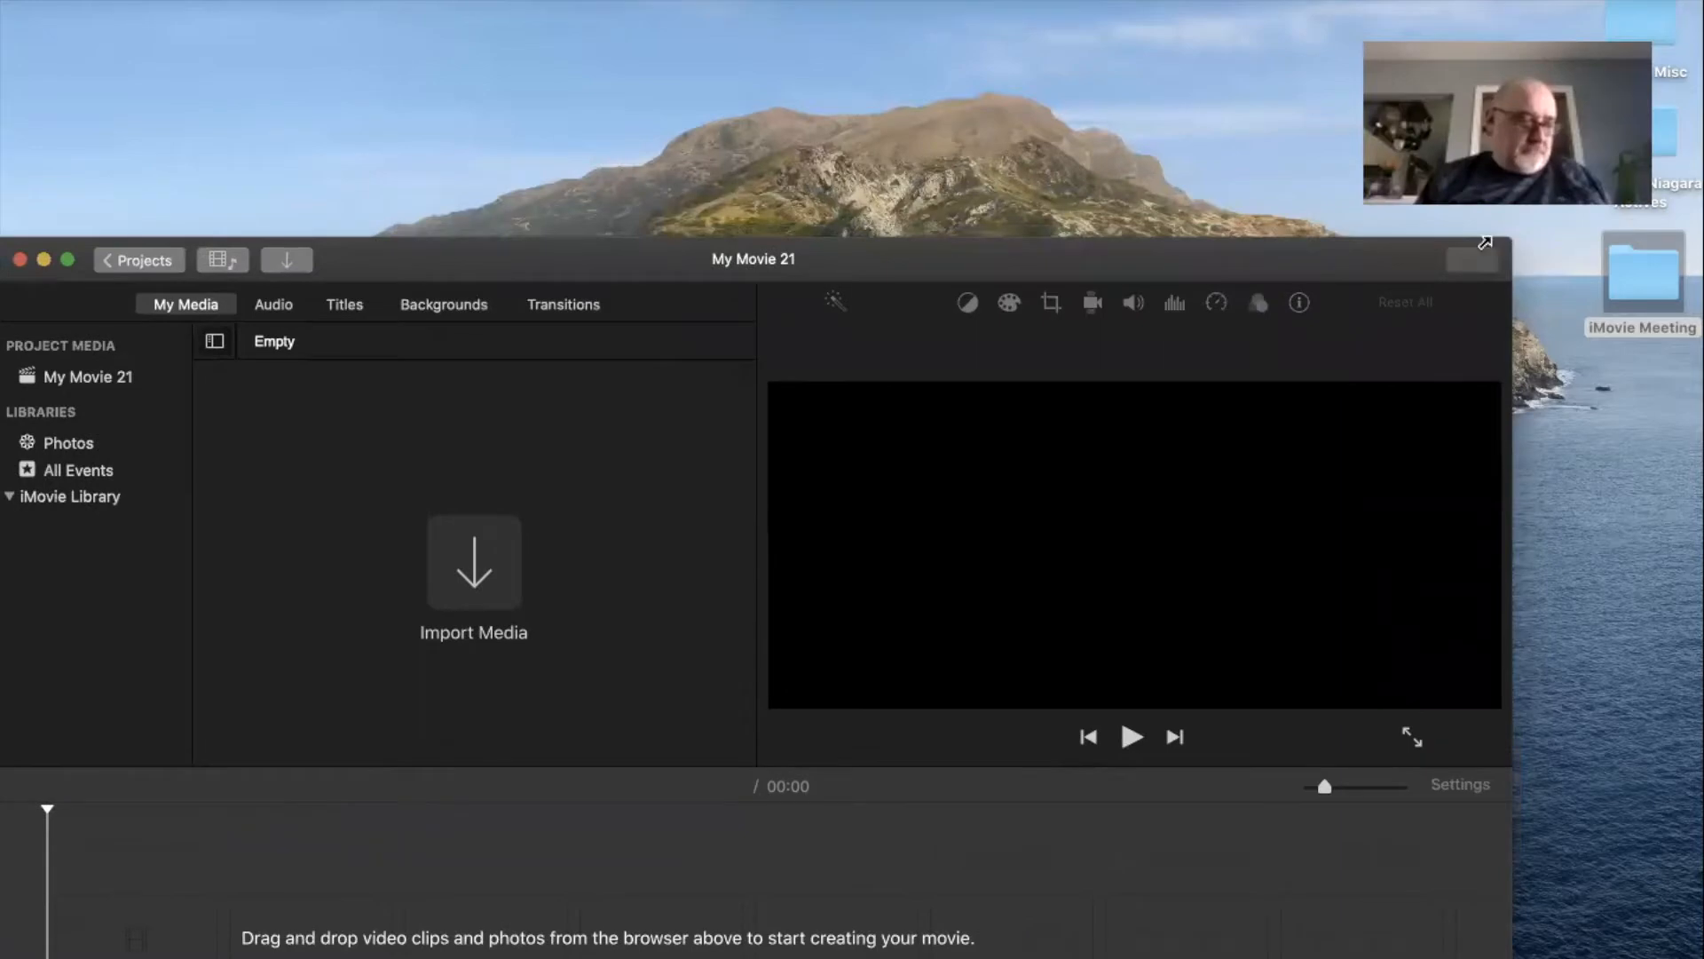
left_click_drag(1275, 274, 1284, 65)
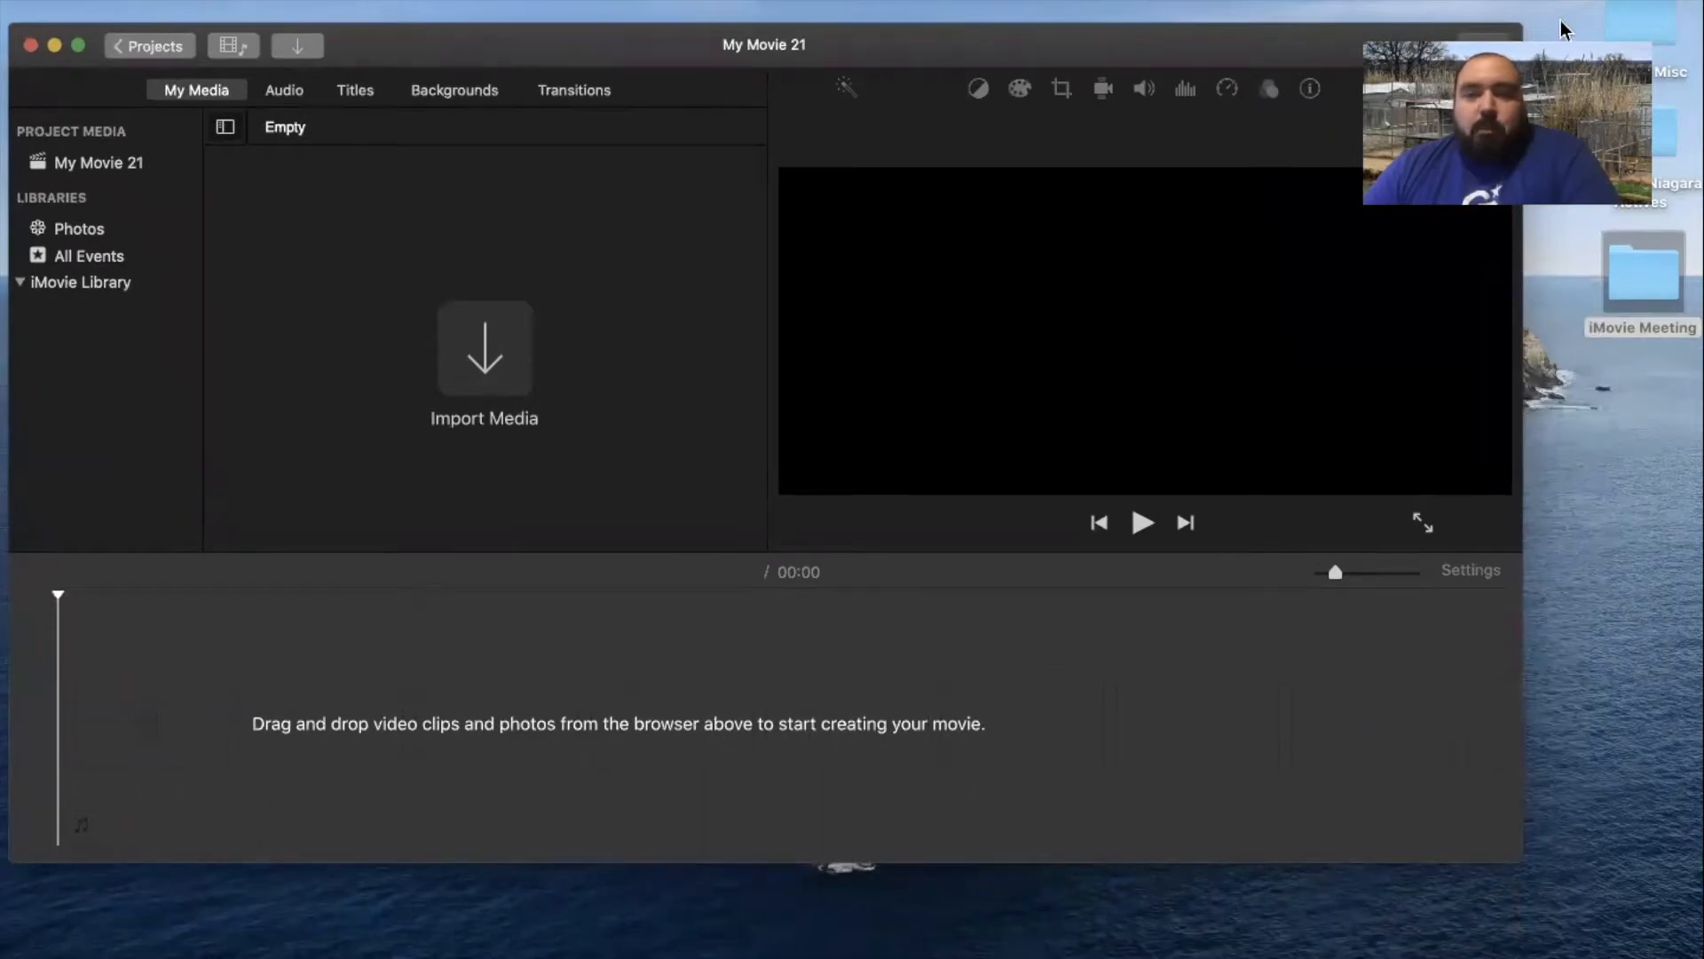
Start importing media into the project and expand the iMovie Meeting folder on the Desktop
left_click(479, 358)
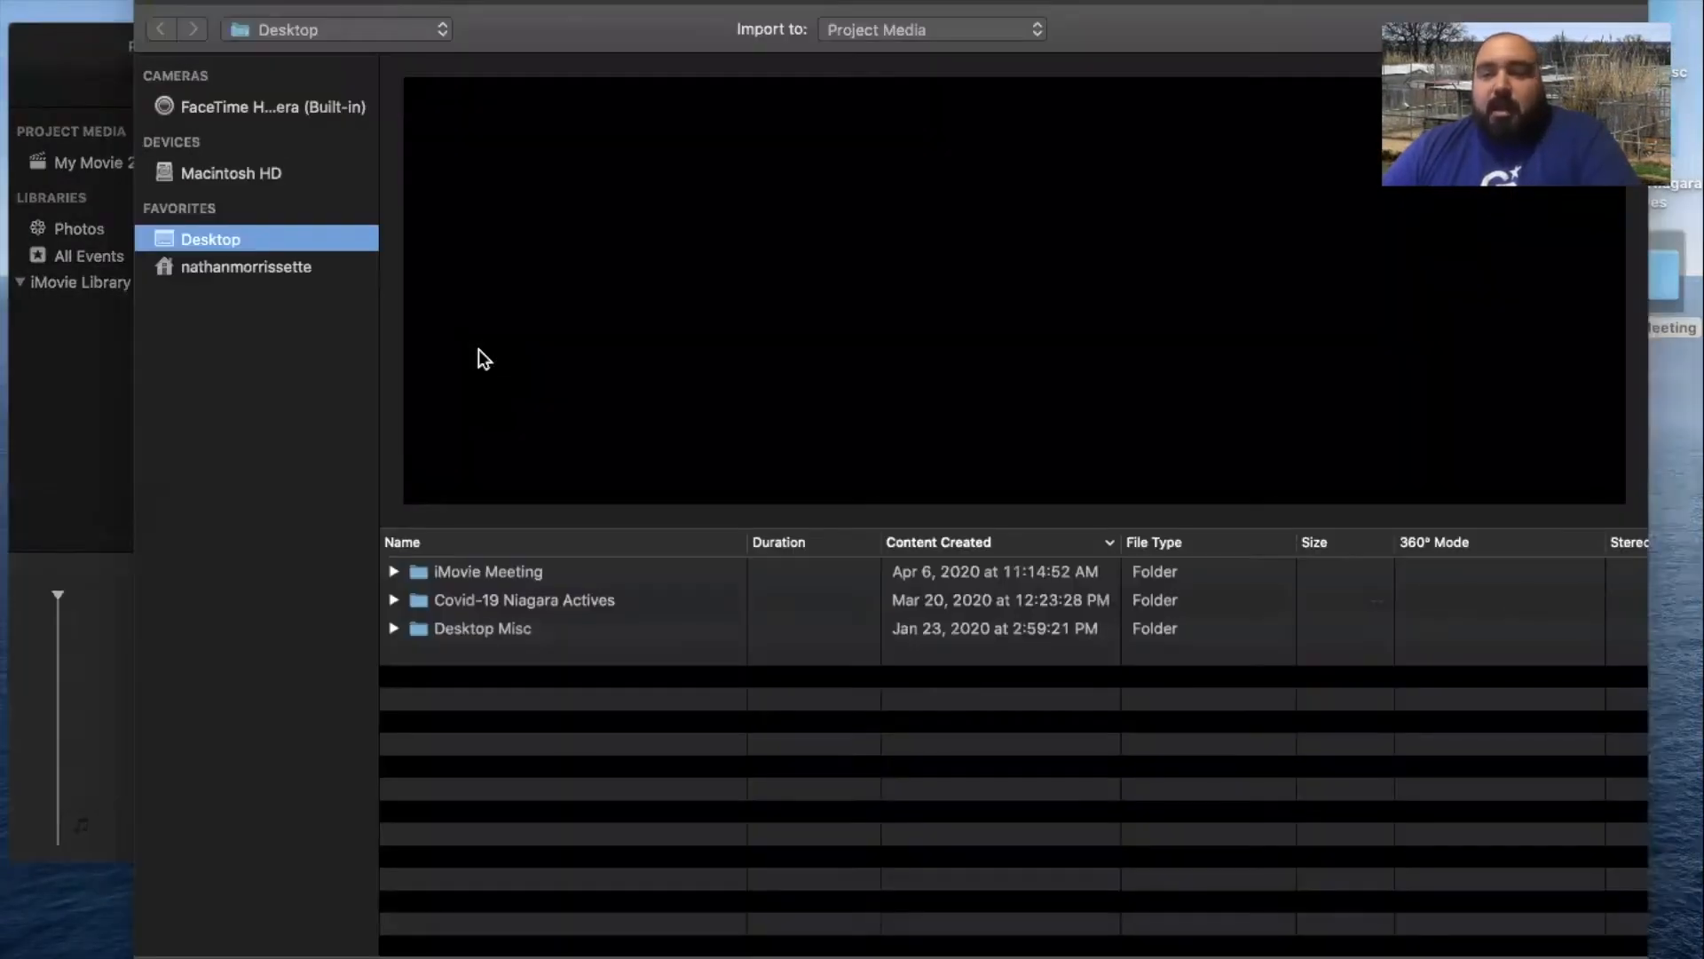
left_click(392, 572)
left_click(520, 599)
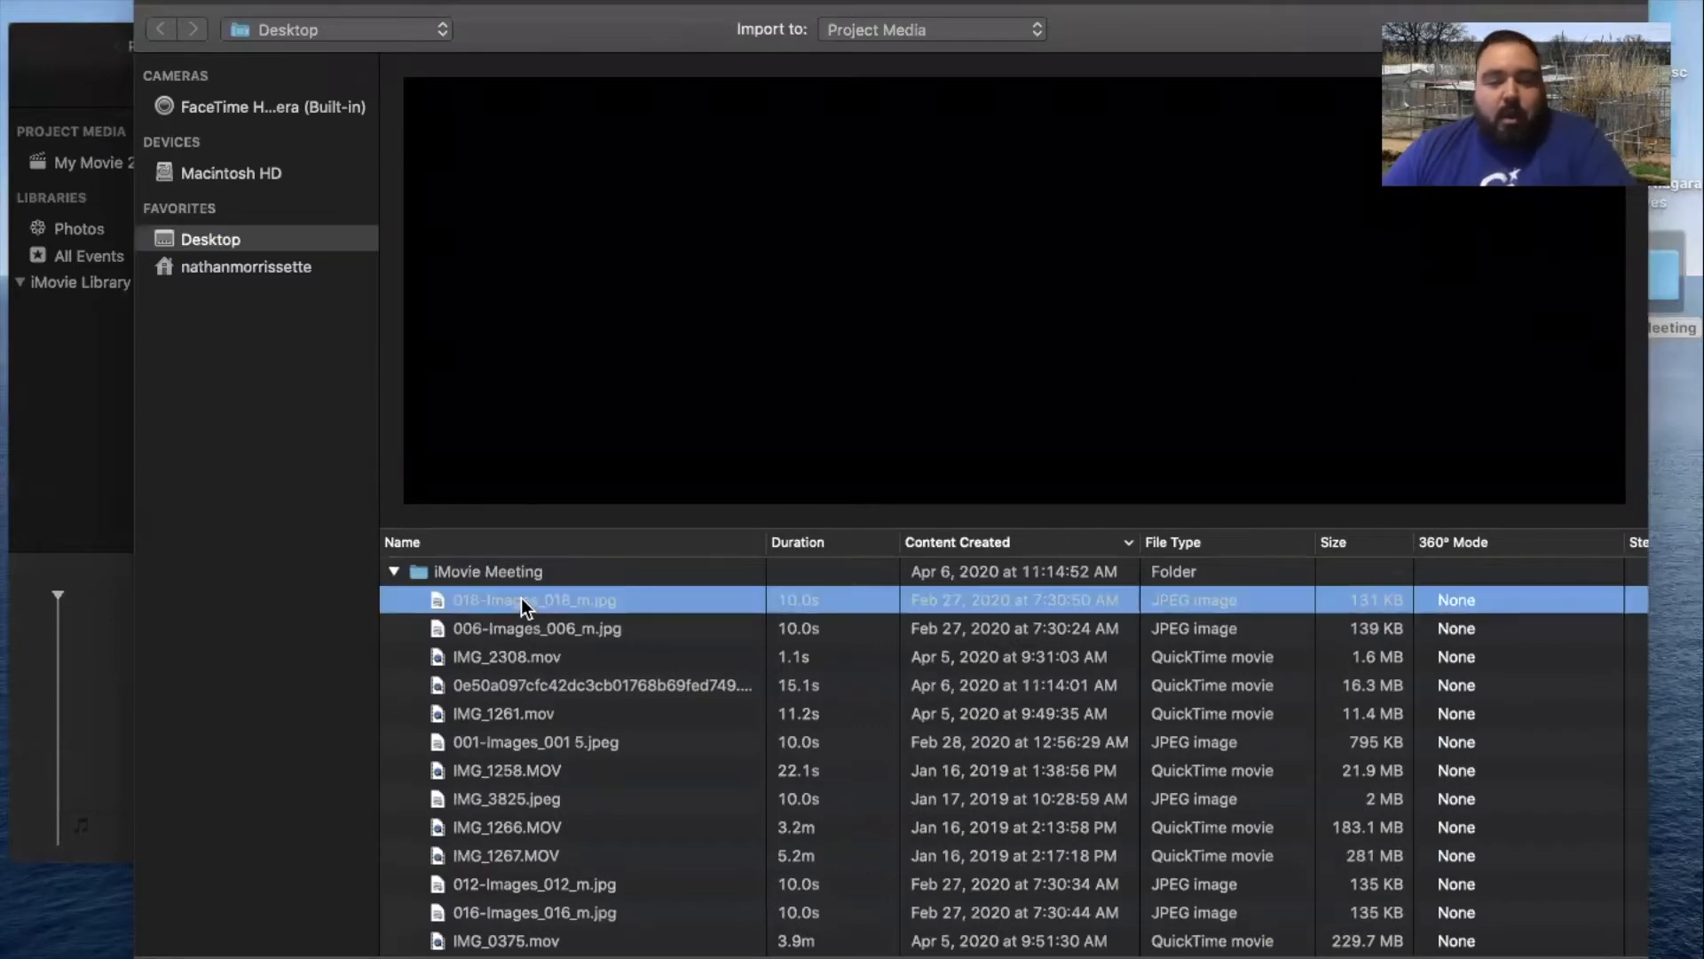
key("shift+Down")
key("shift+Down")
key("shift+Down")
key("shift+Down")
key("shift+Down")
key("shift+Down")
key("shift+Down")
key("shift+Down")
key("shift+Down")
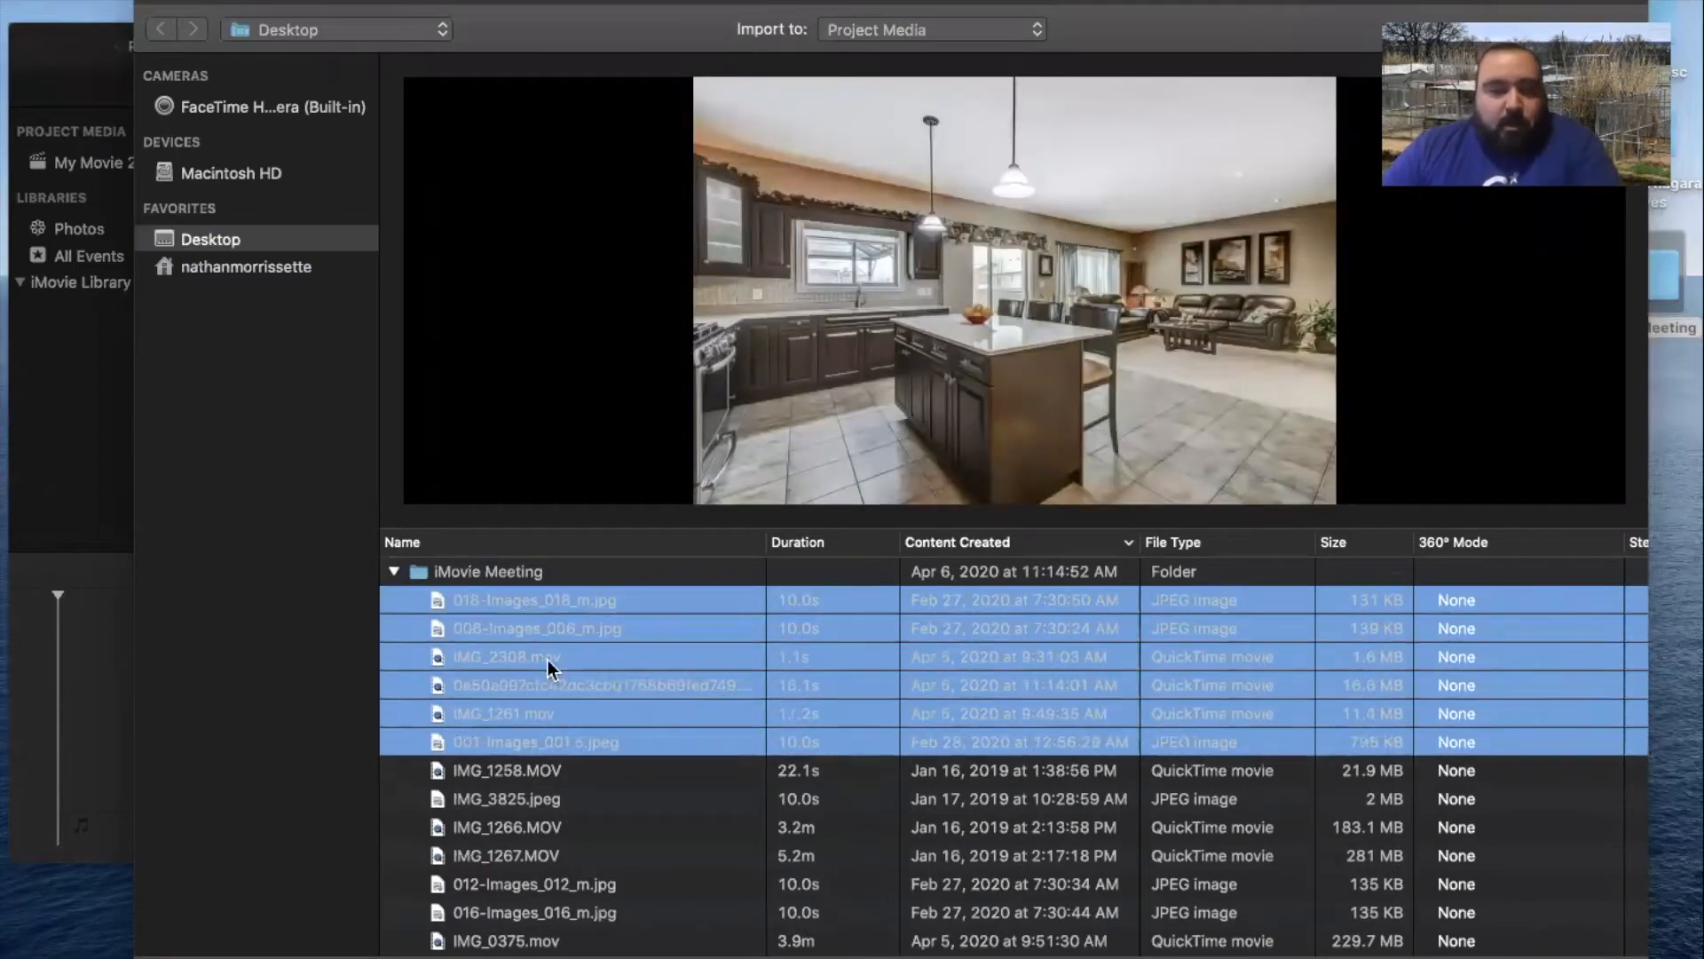
key("shift+Down")
key("shift+Down")
key("shift+Down")
key("shift+Down")
key("shift+Down")
key("shift+Down")
key("shift+Down")
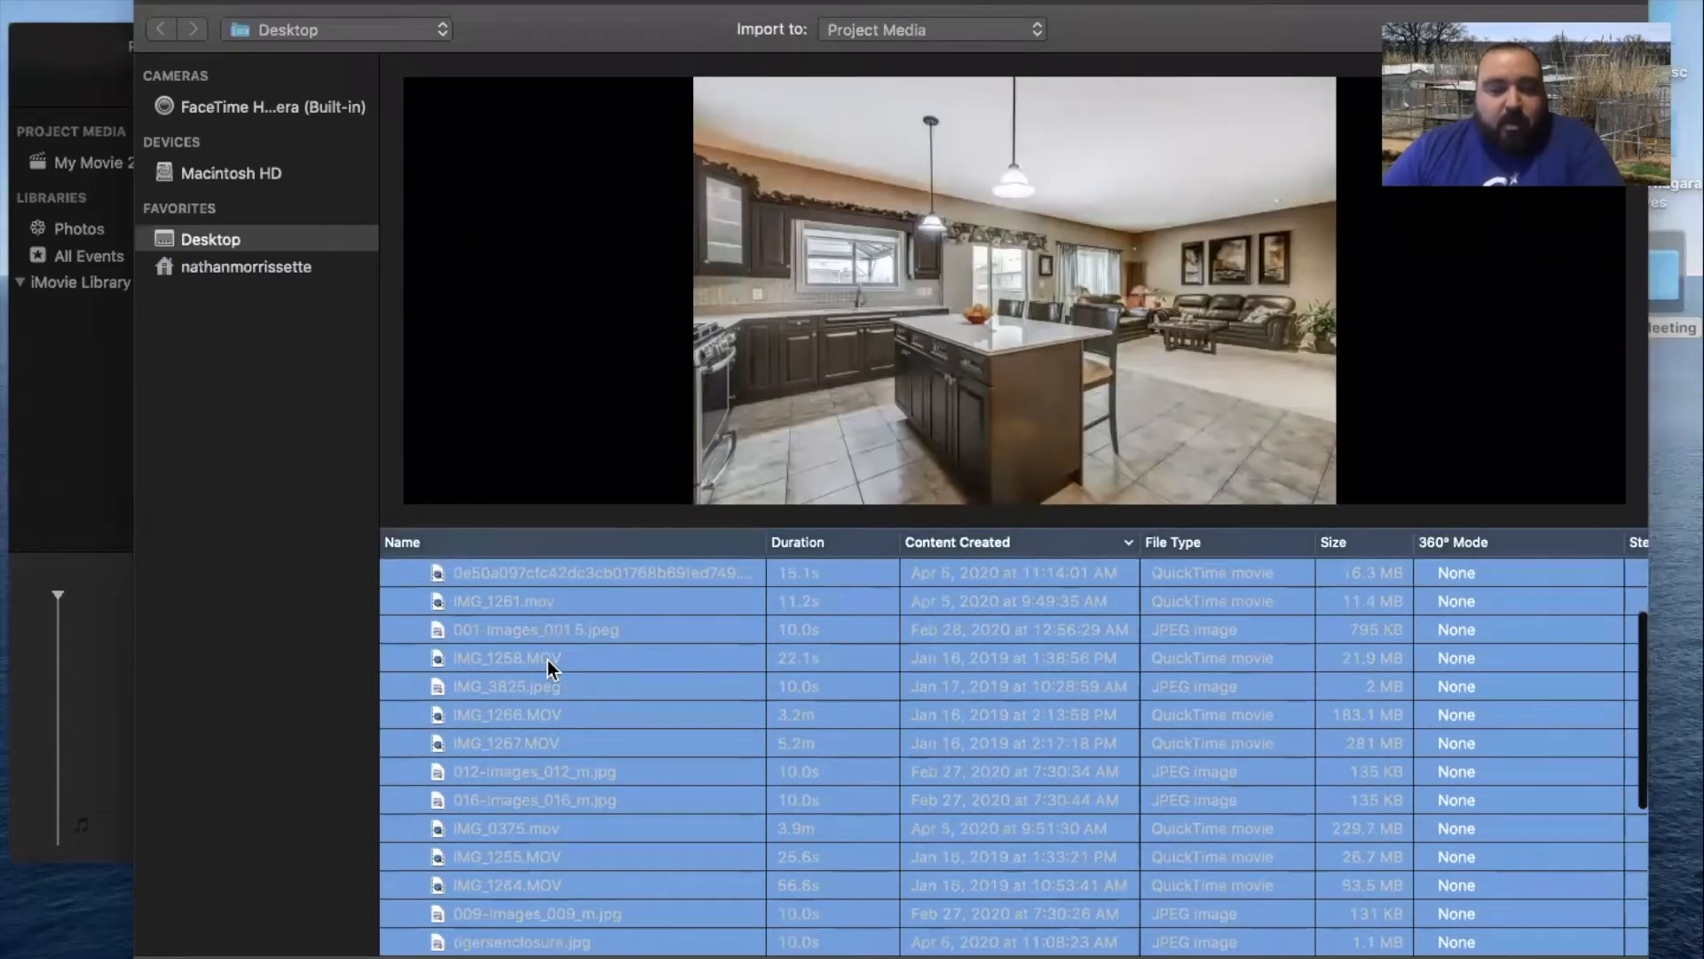
key("shift+Down")
key("shift+Down")
key("shift+Down")
key("shift+Down")
key("shift+Down")
key("shift+Down")
key("shift+Down")
key("shift+Down")
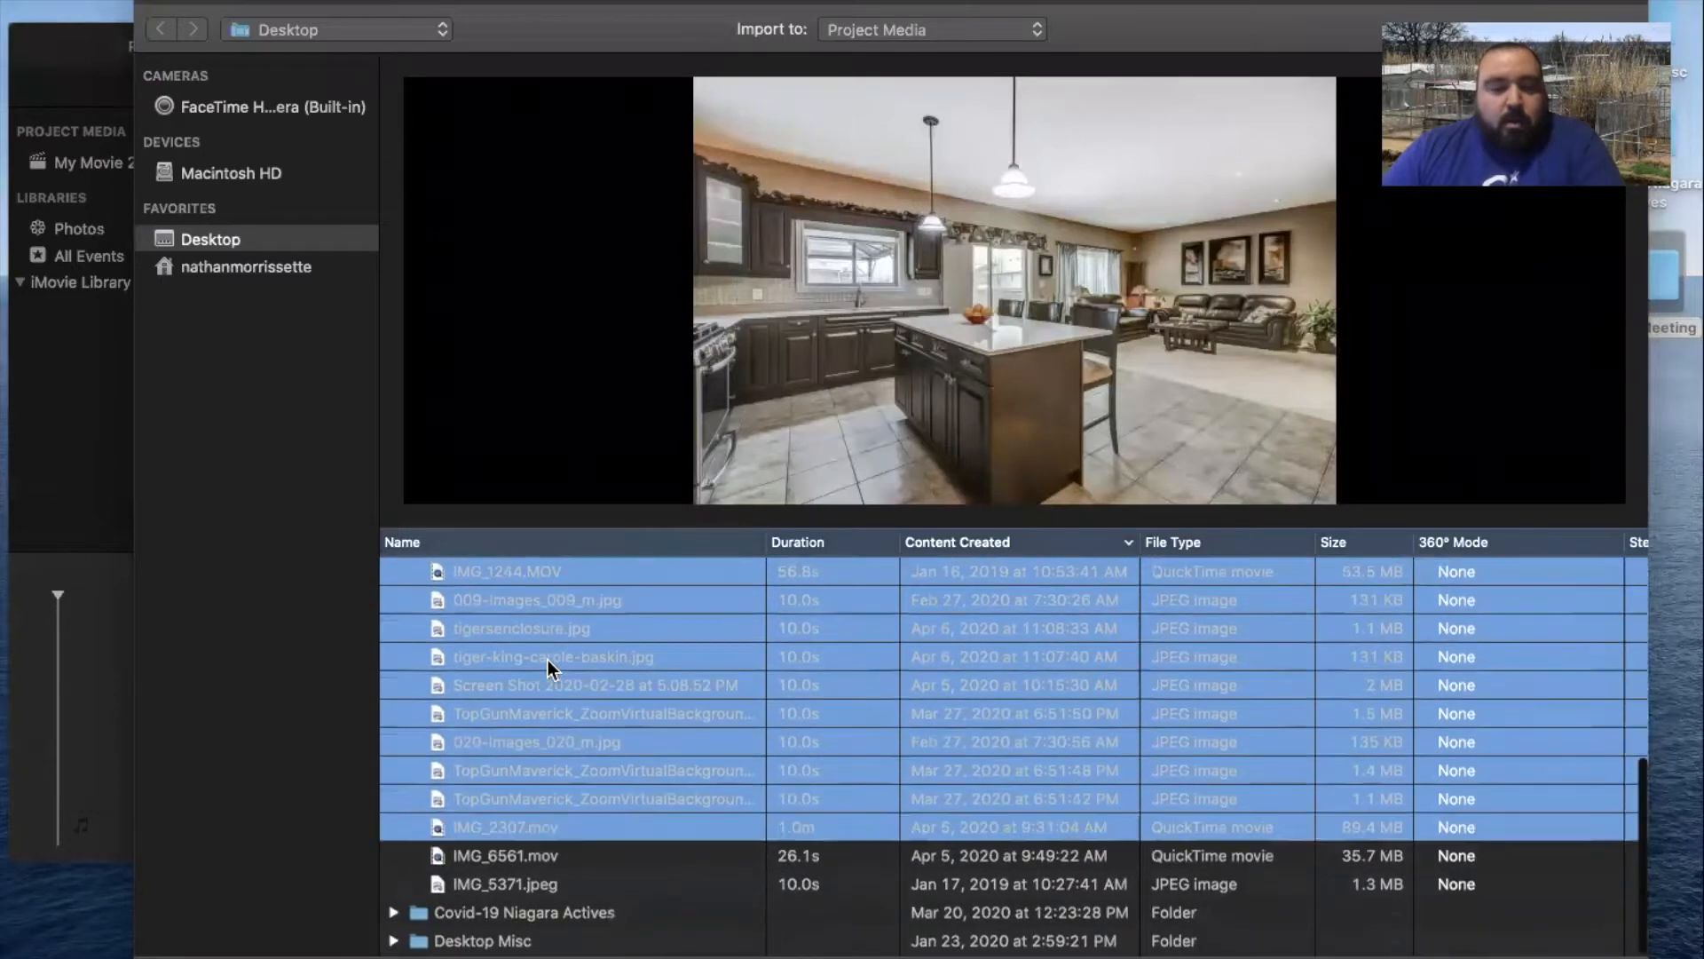
key("shift+Down")
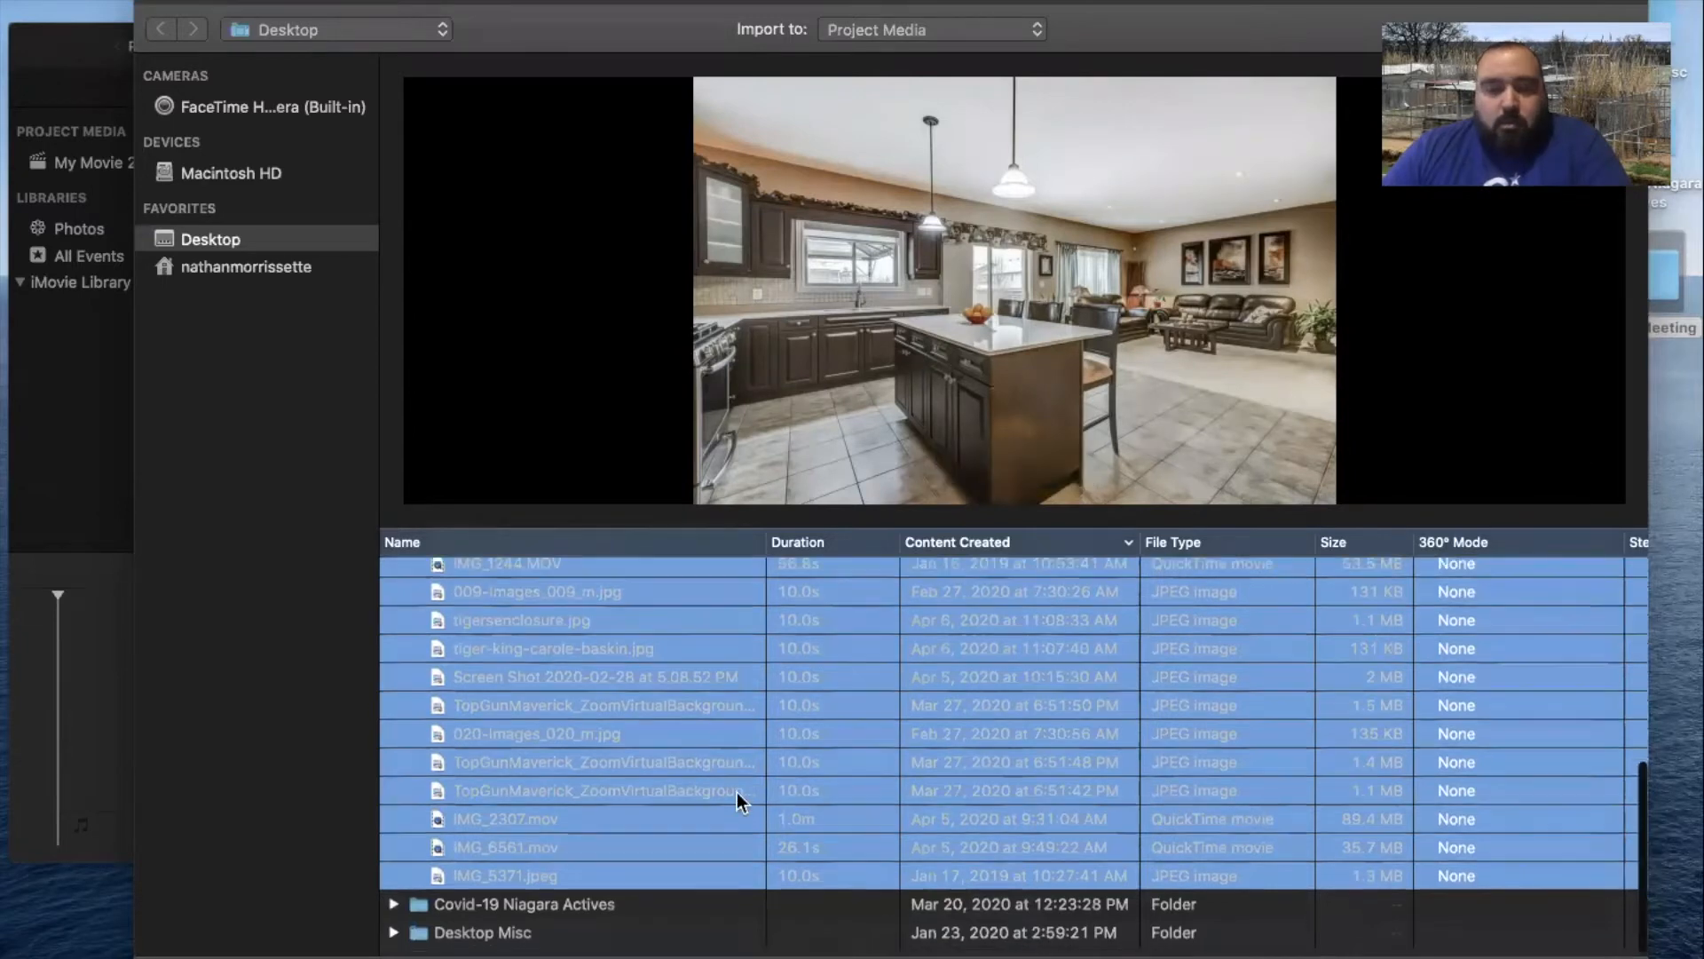
left_click(524, 799)
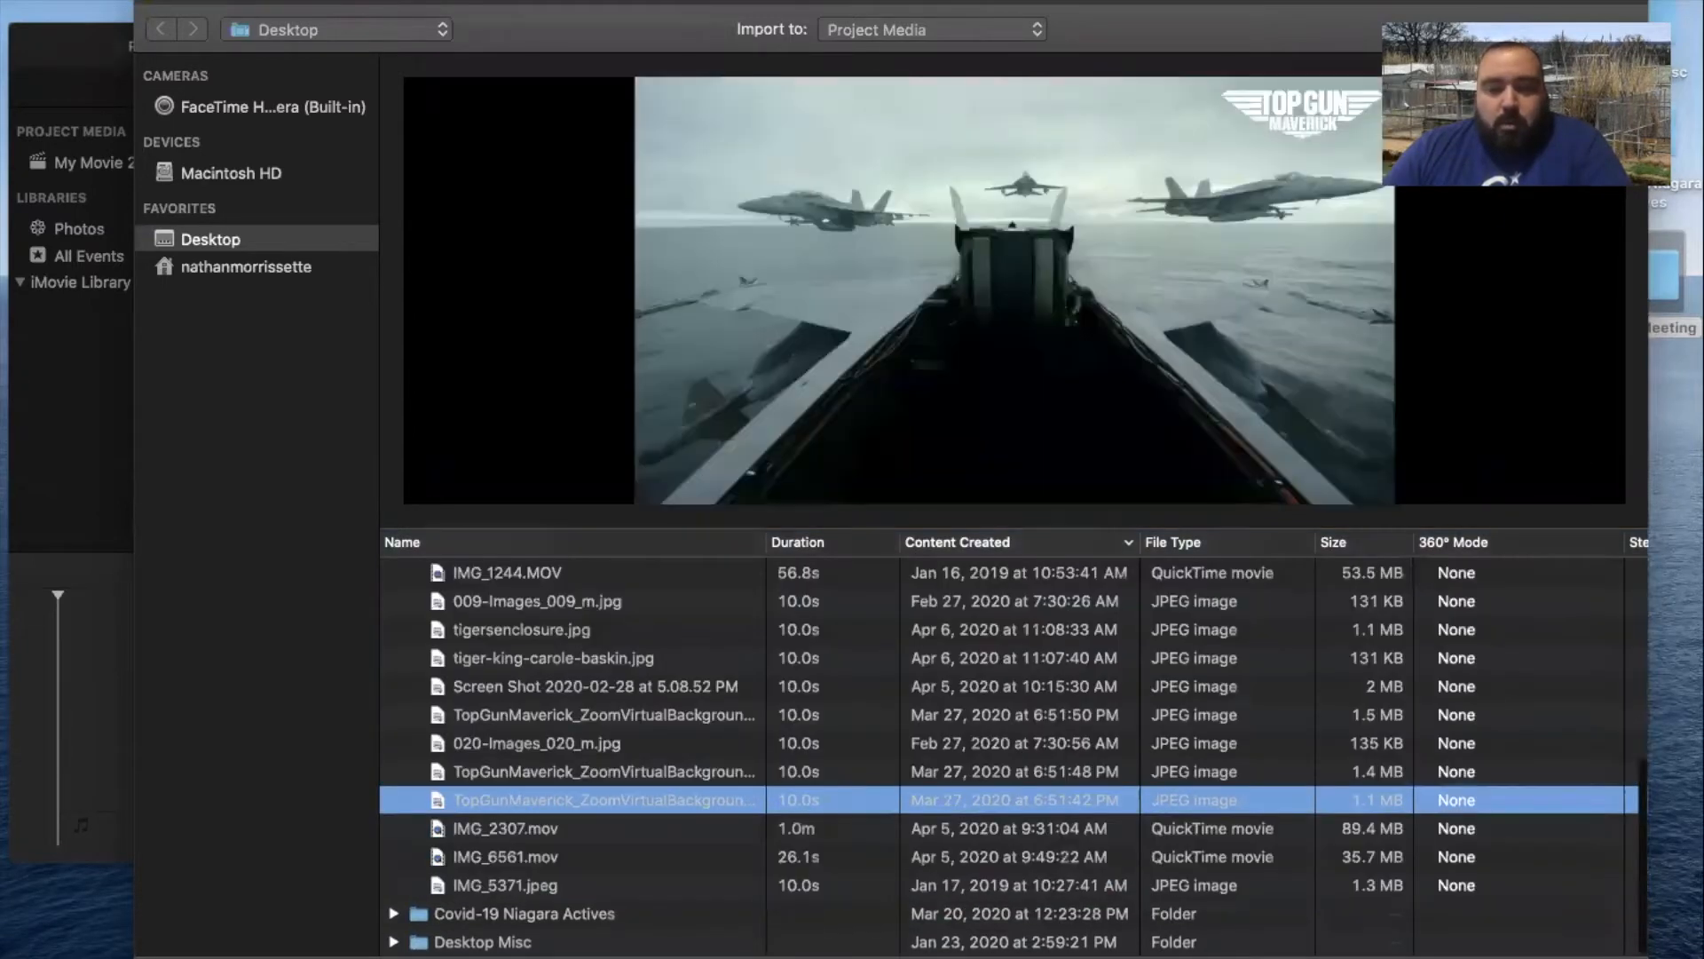
Select every file in the iMovie Meeting folder, from IMG_5371.jpeg up to 018-Images_018_m.jpg, and import them into the project media
left_click(538, 880)
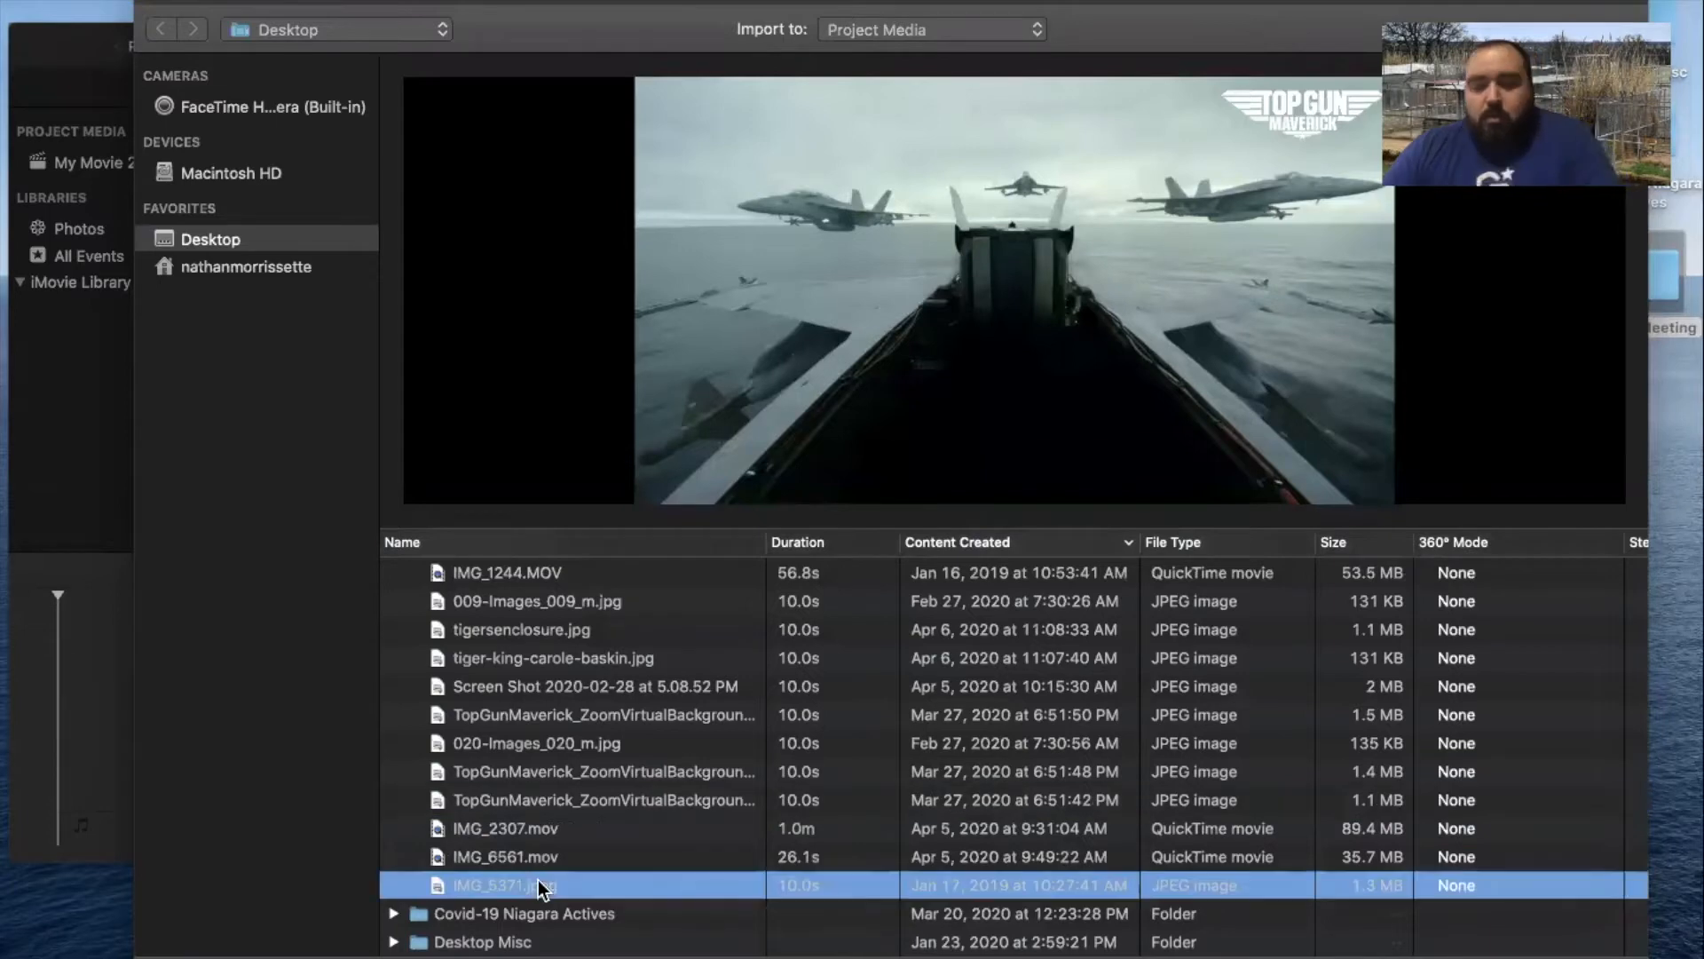
left_click(524, 857, "shift")
key("shift+Up")
key("shift+Up")
key("shift+Up")
key("shift+Up")
key("shift+Up")
key("shift+Up")
key("shift+Up")
key("shift+Up")
key("shift+Up")
key("shift+Up")
key("shift+Up")
key("shift+Up")
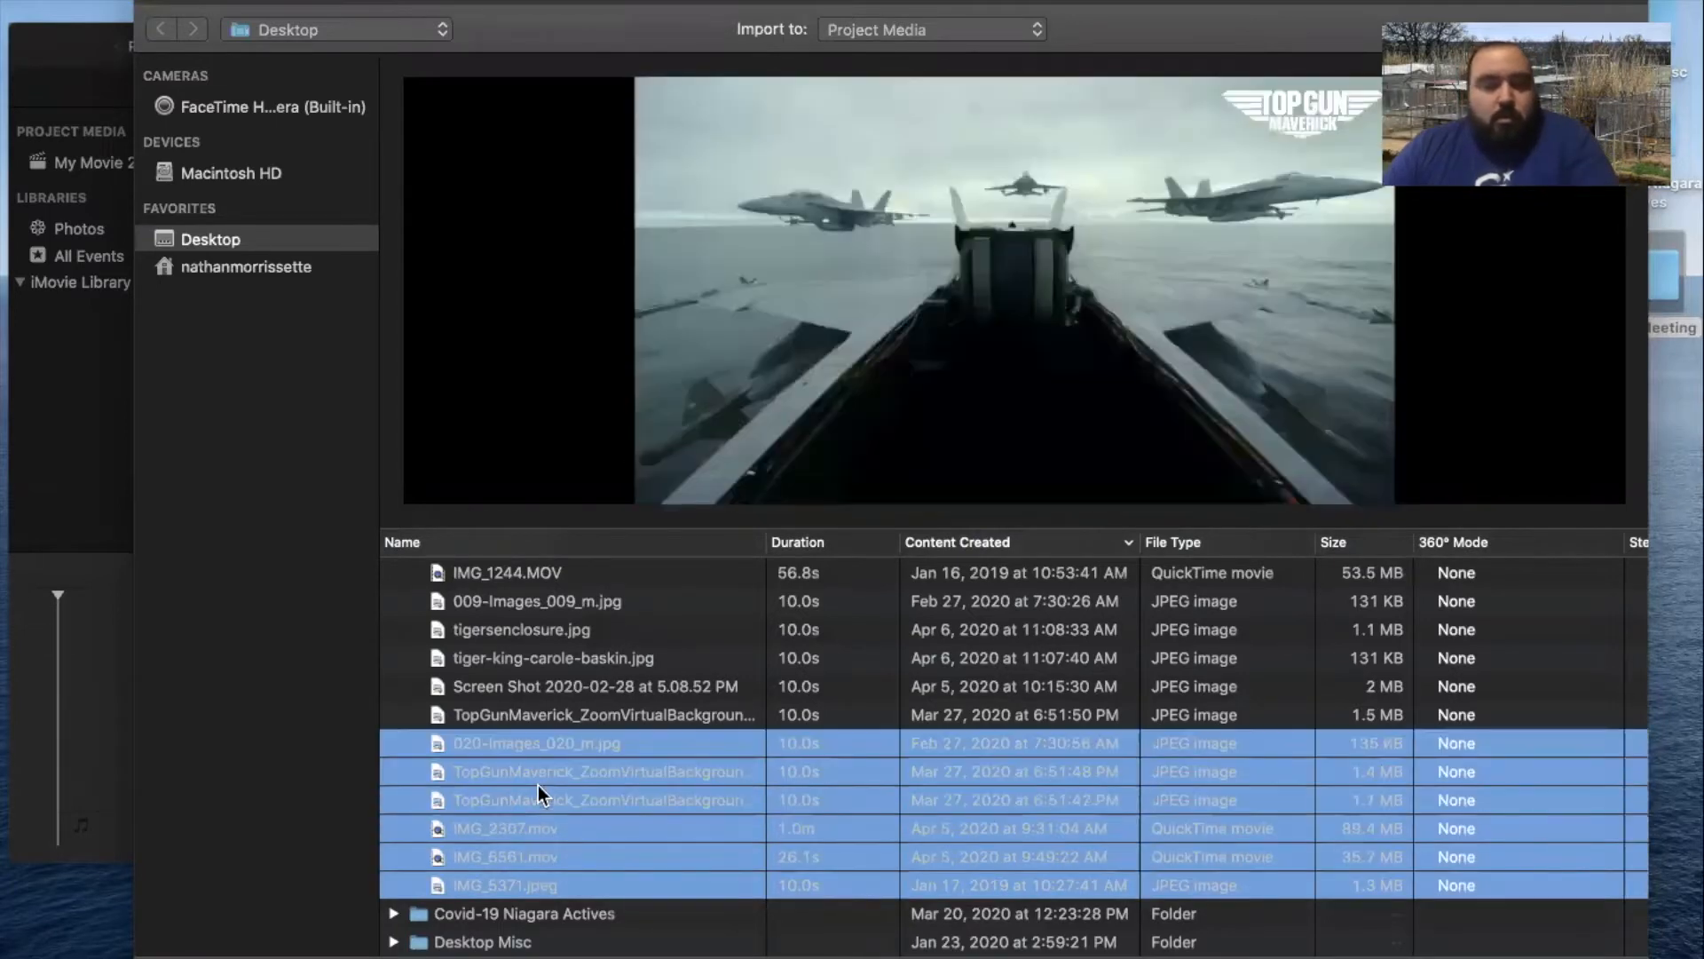
key("shift+Up")
key("shift+Up")
key("shift+Up")
key("shift+Up")
key("shift+Up")
key("shift+Up")
key("shift+Up")
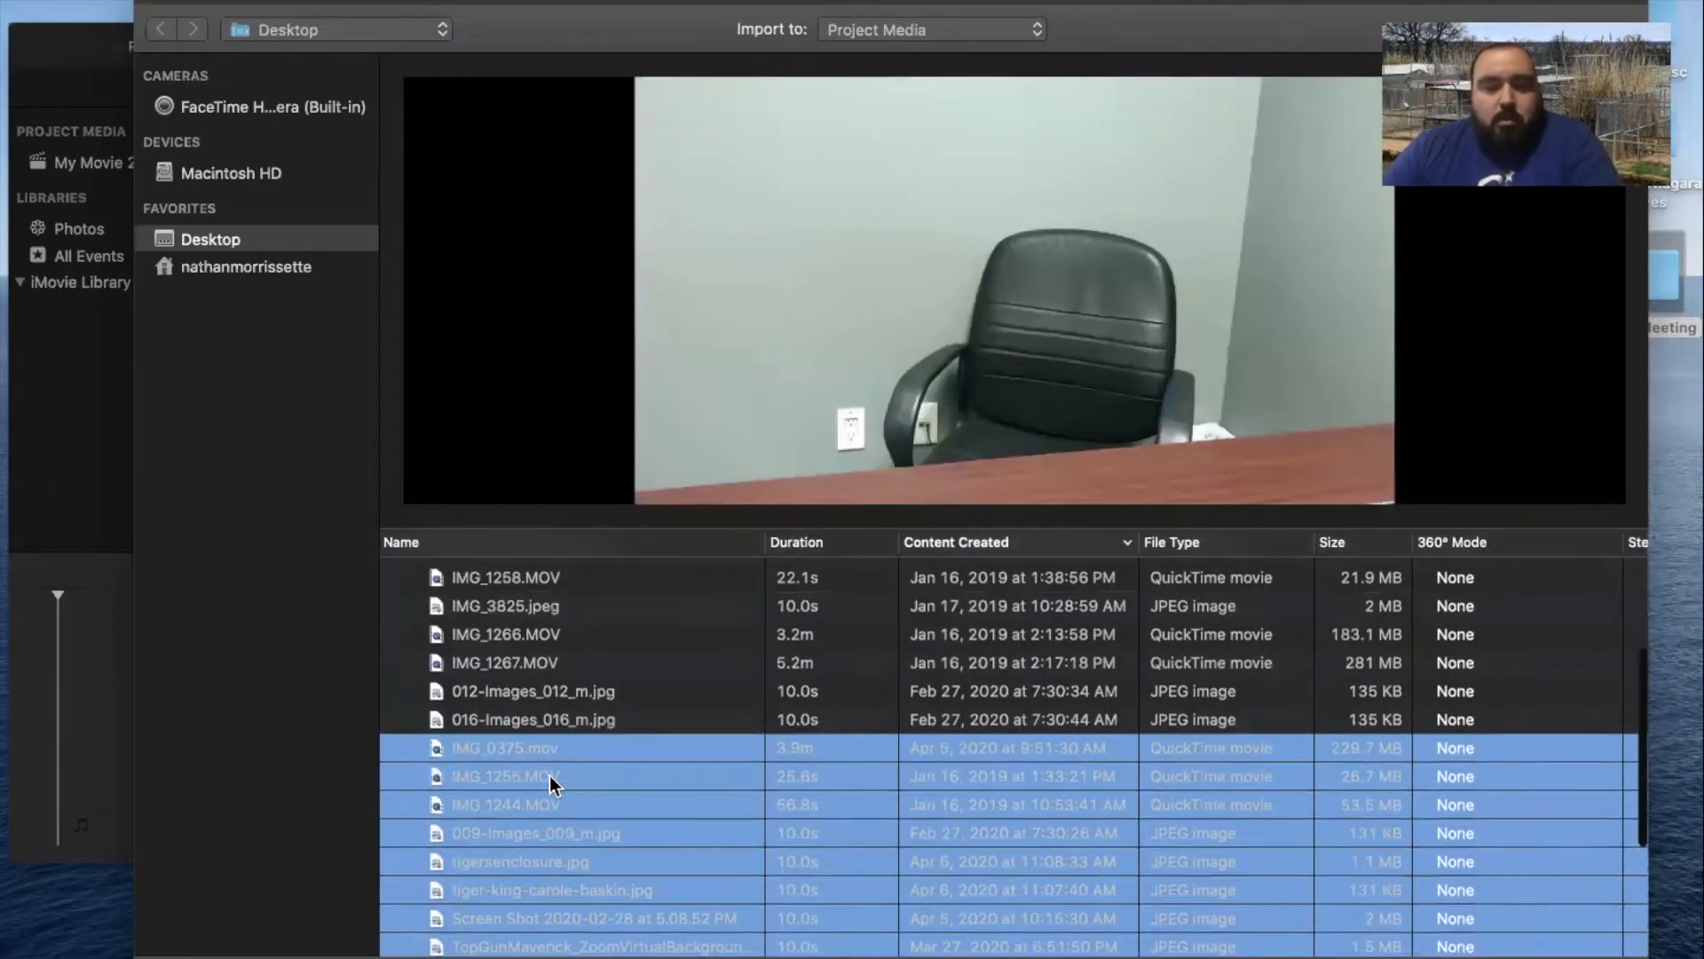
key("shift+Up")
key("shift+Up")
key("shift+Up")
key("shift+Up")
key("shift+Up")
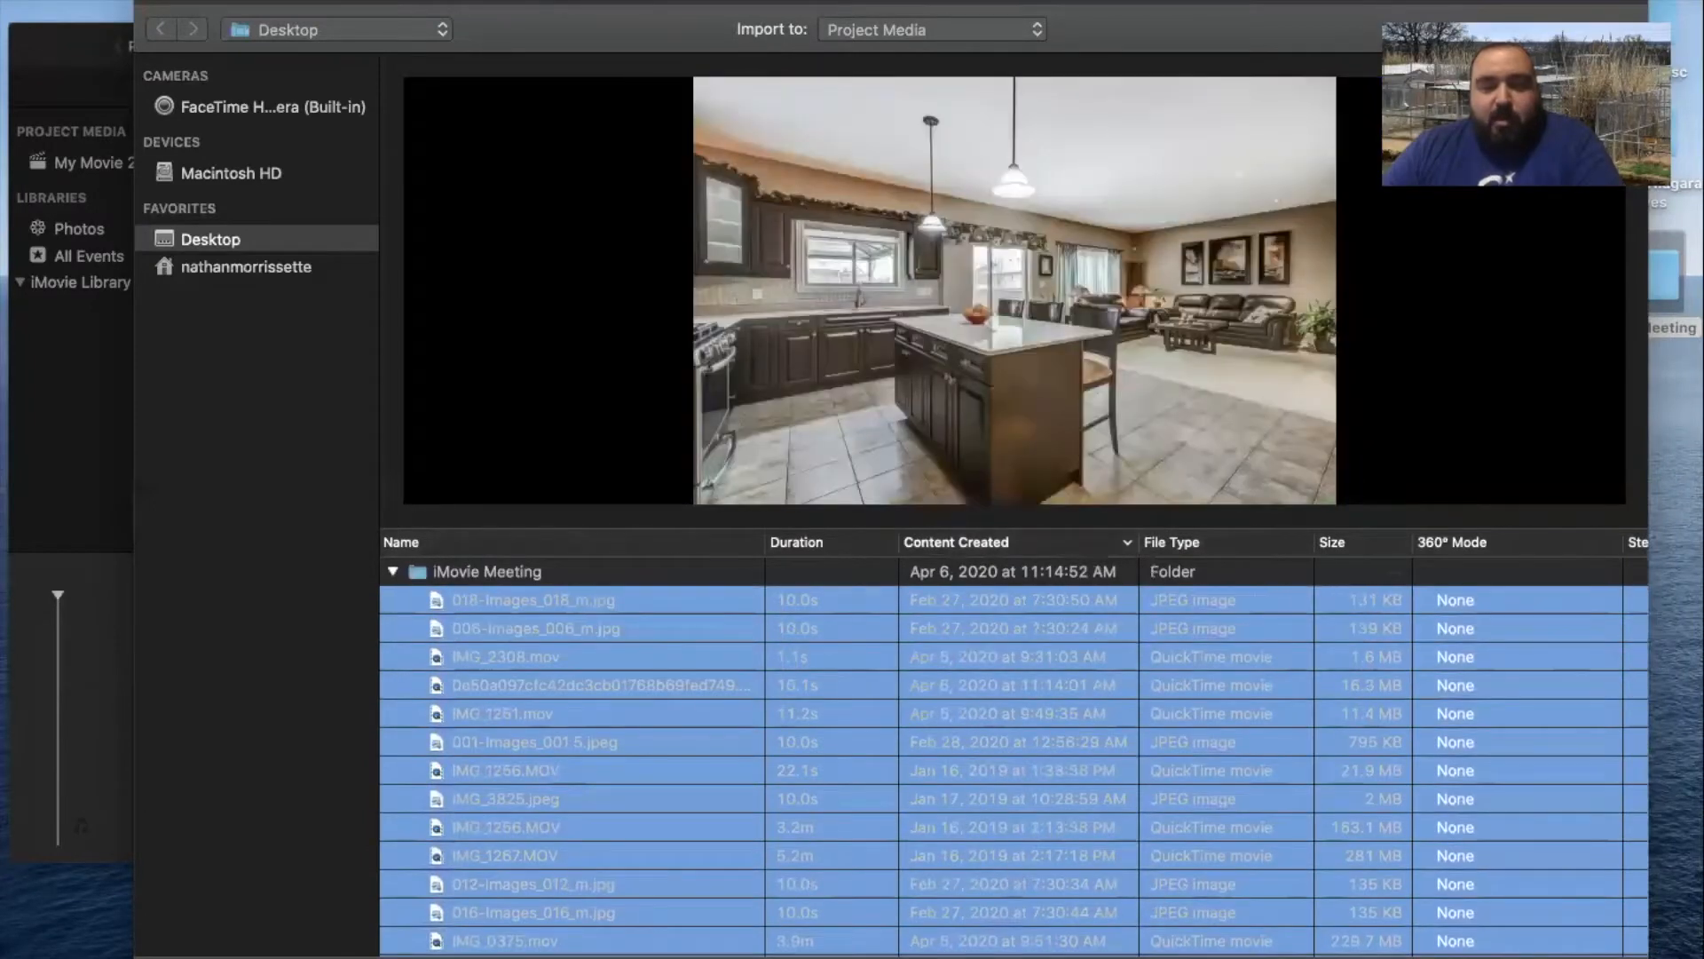
key("Return")
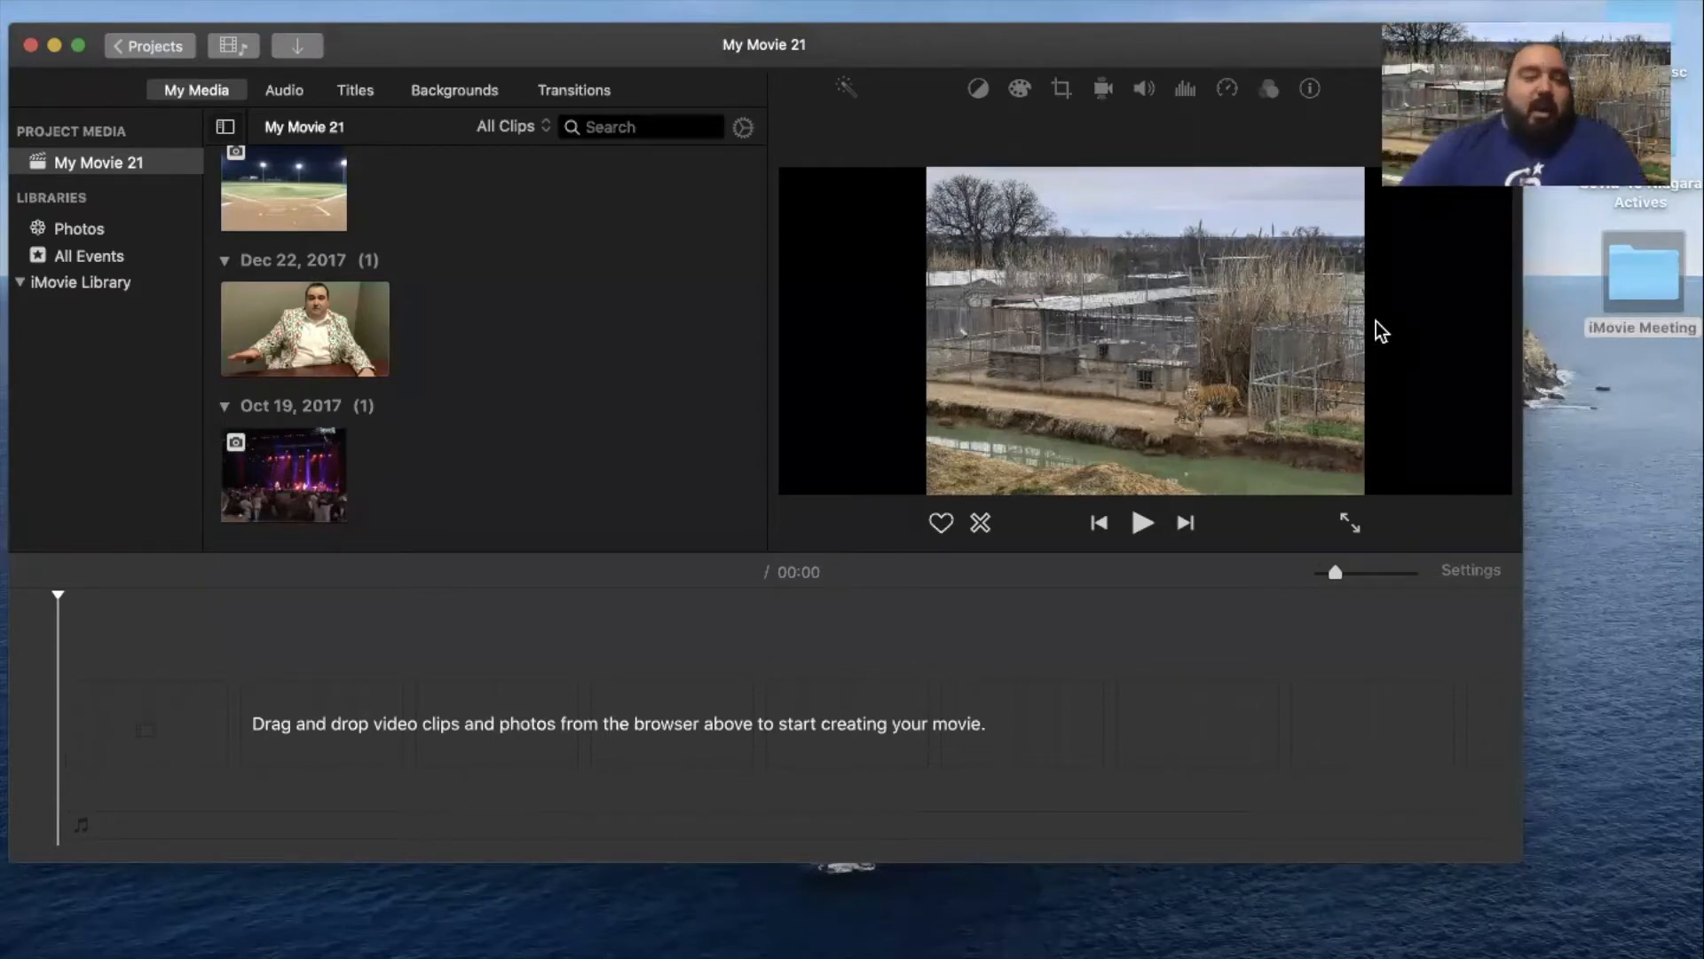
Look through the imported photos and video clips in the My Movie 21 media, grouped by date
scroll(494, 353, "up", 1)
scroll(494, 354, "up", 5)
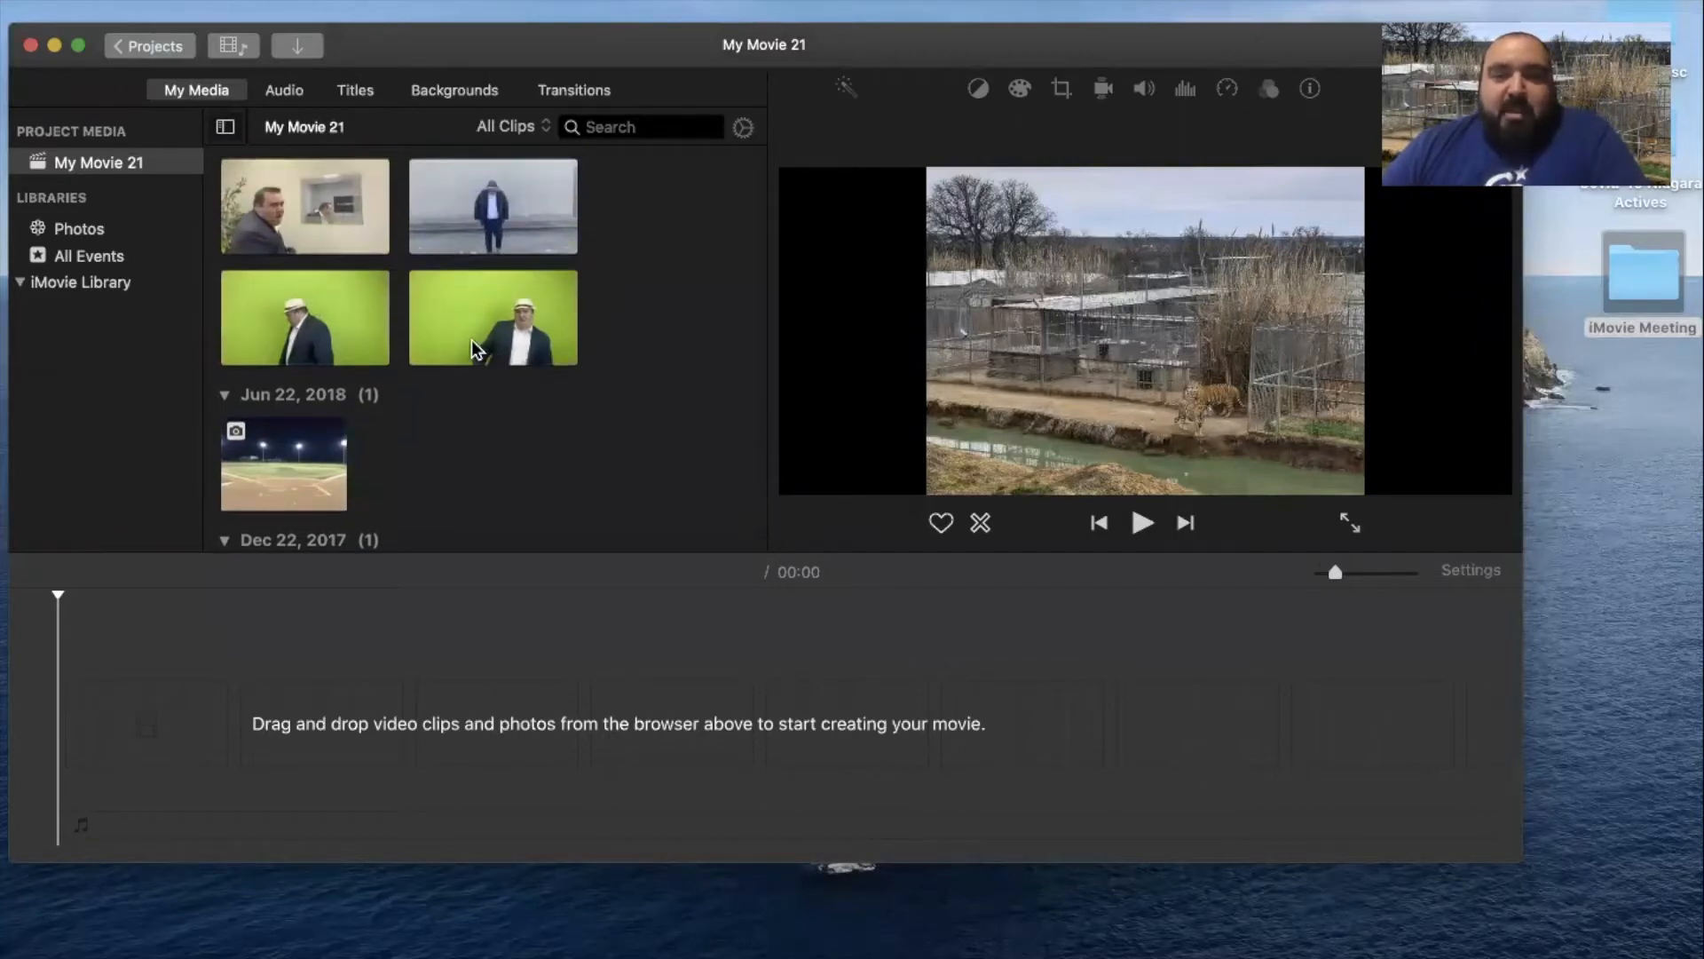
scroll(443, 320, "down", 10)
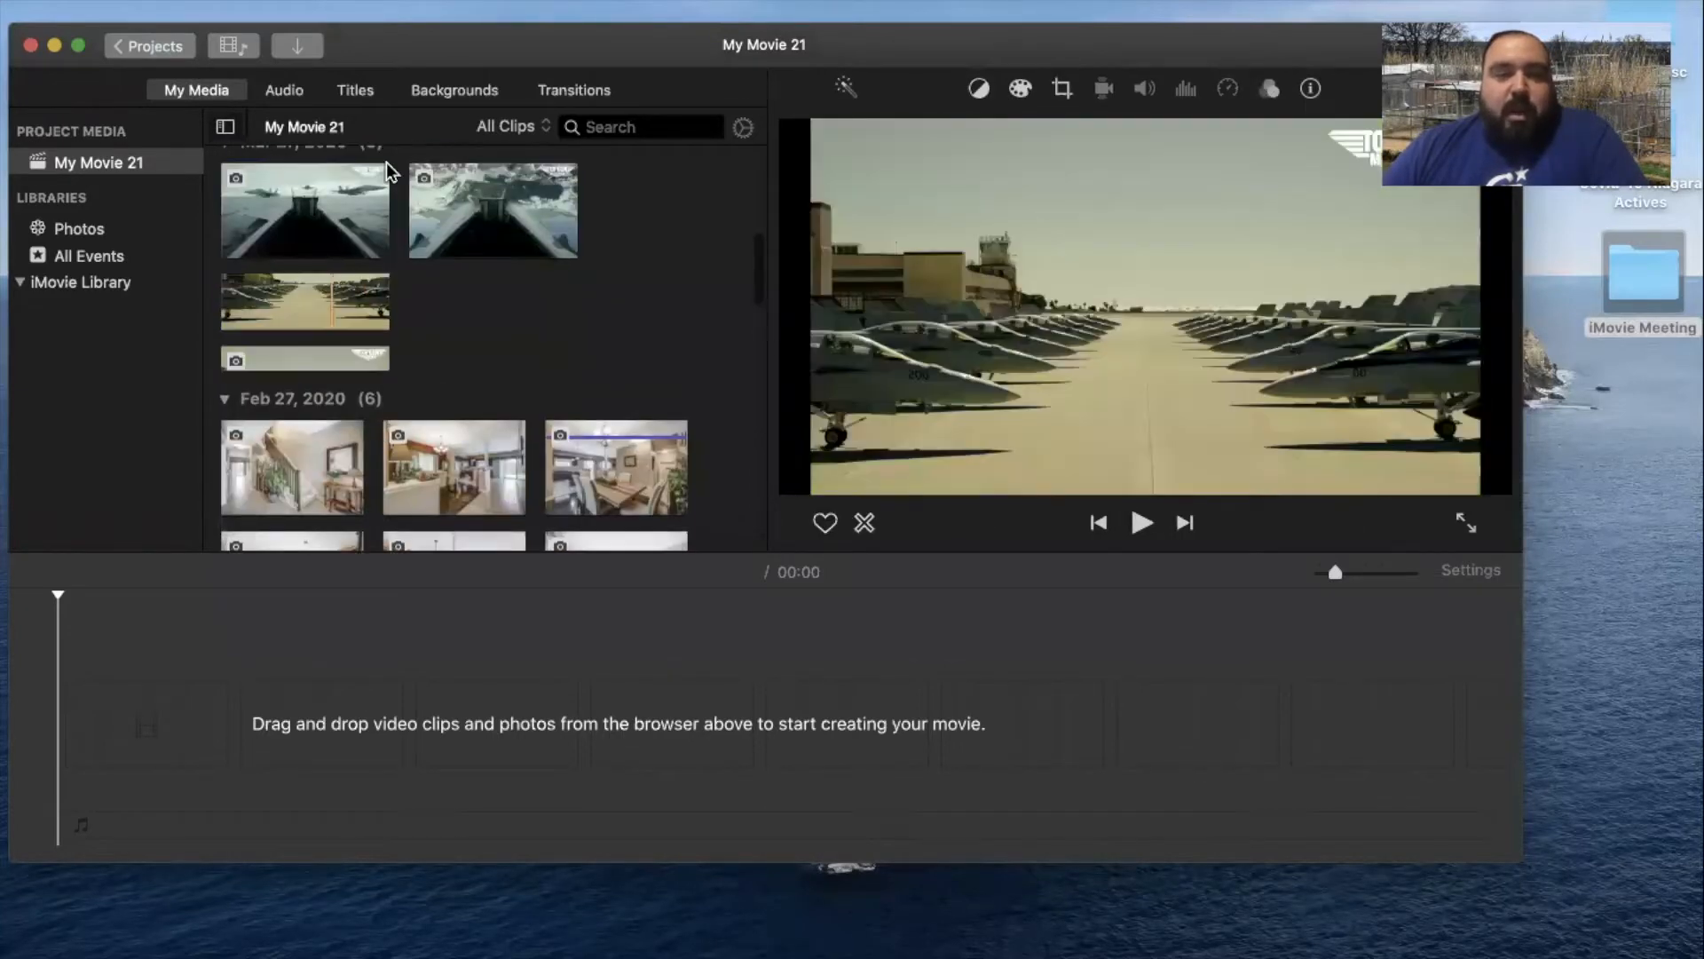
scroll(395, 274, "up", 2)
scroll(506, 331, "up", 5)
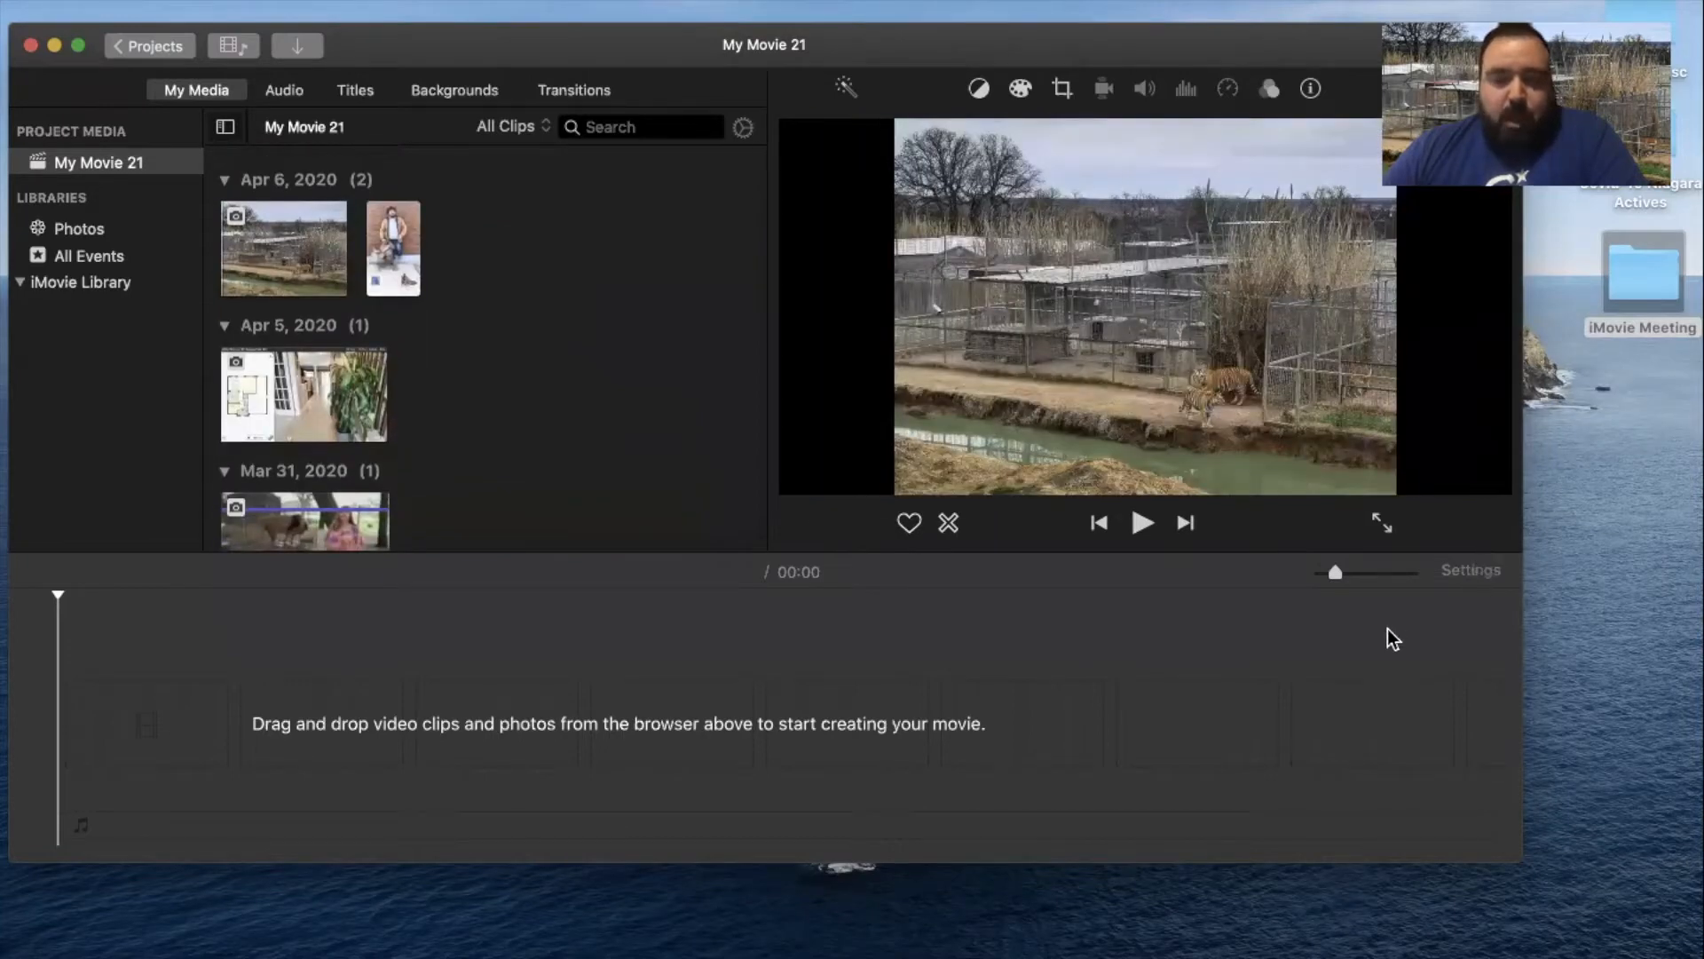
left_click(394, 710)
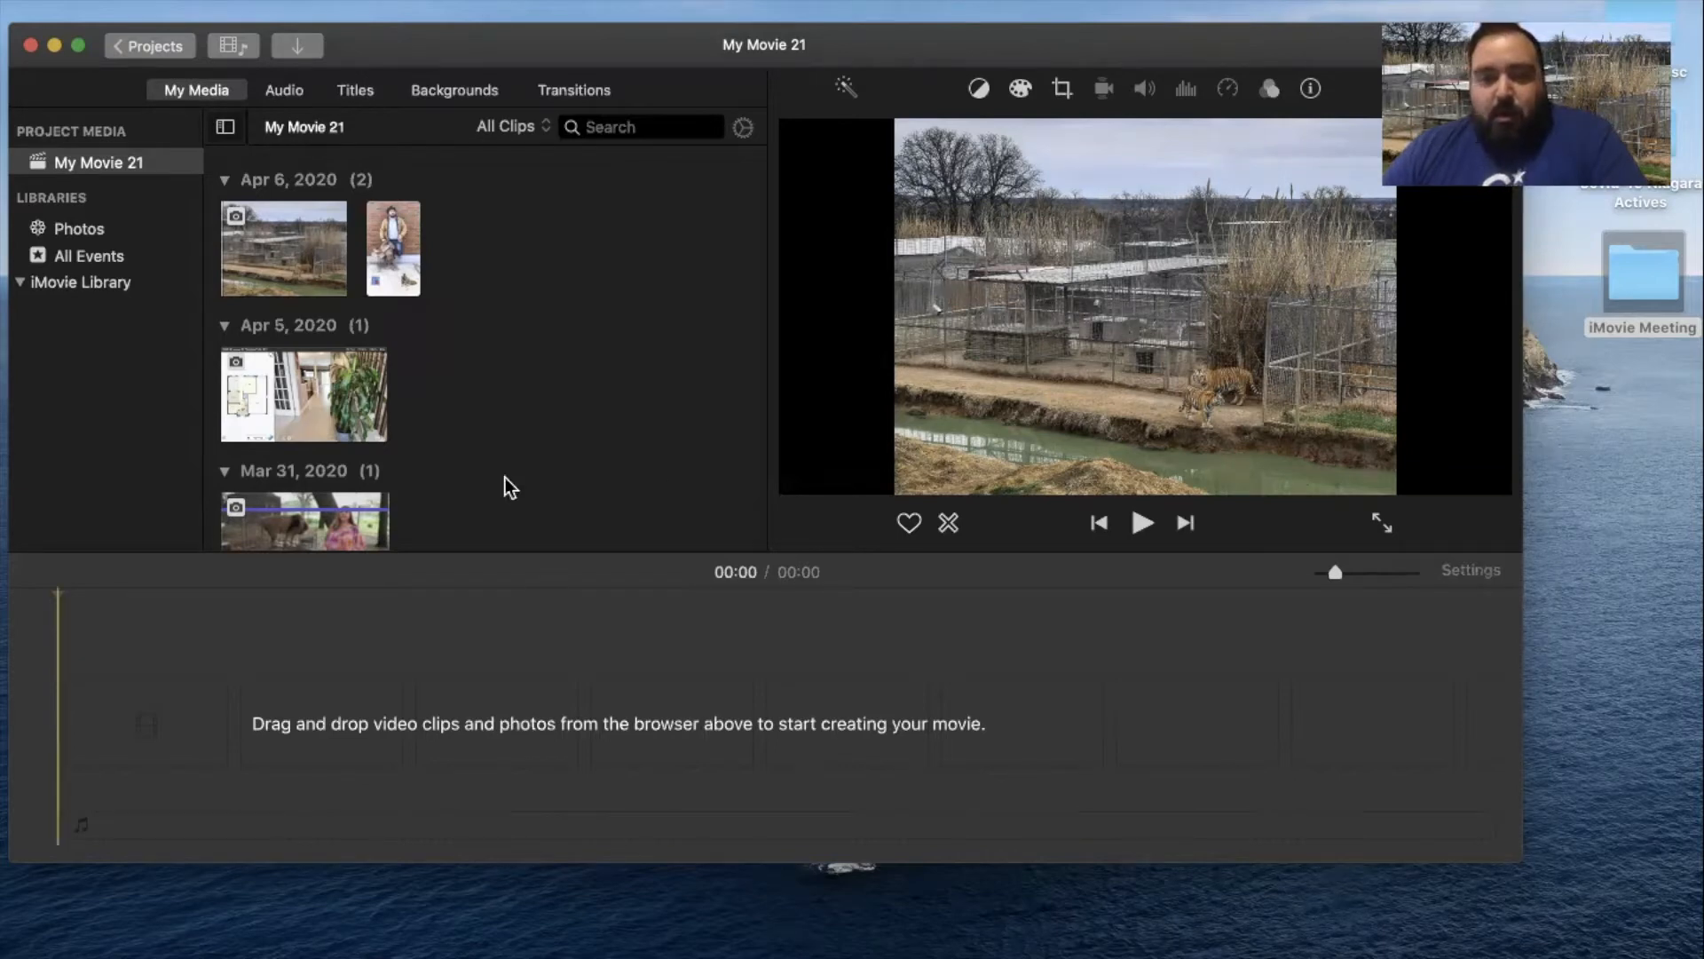
scroll(455, 354, "down", 5)
scroll(456, 354, "down", 5)
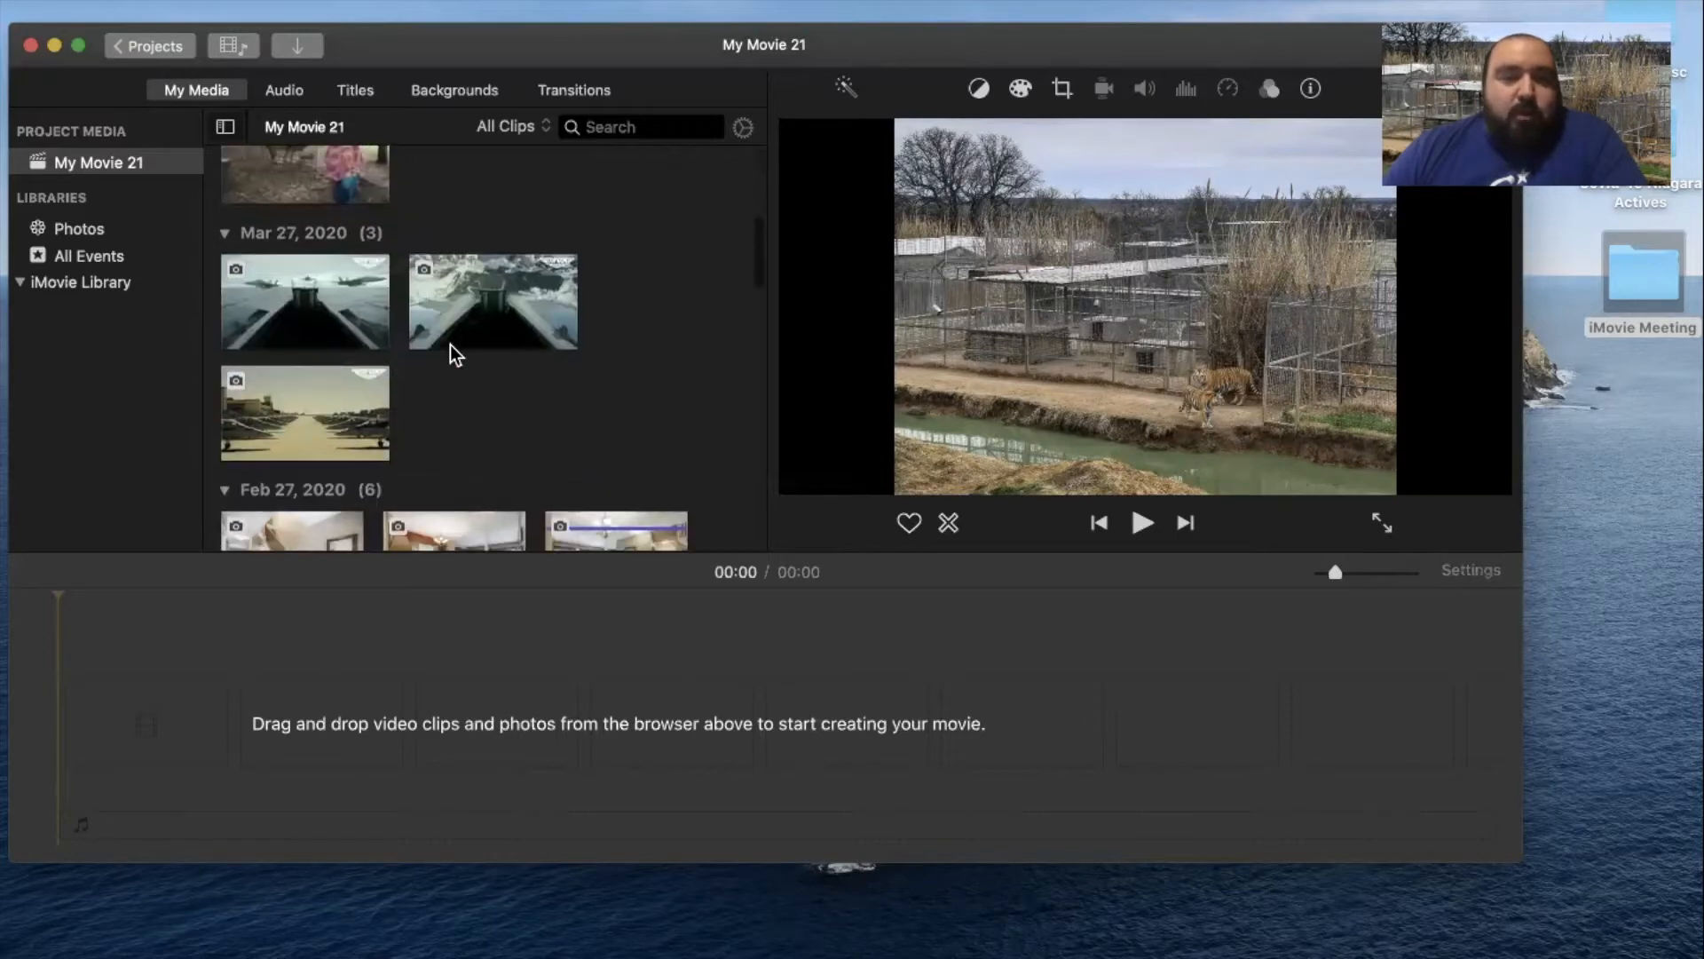
scroll(453, 353, "up", 3)
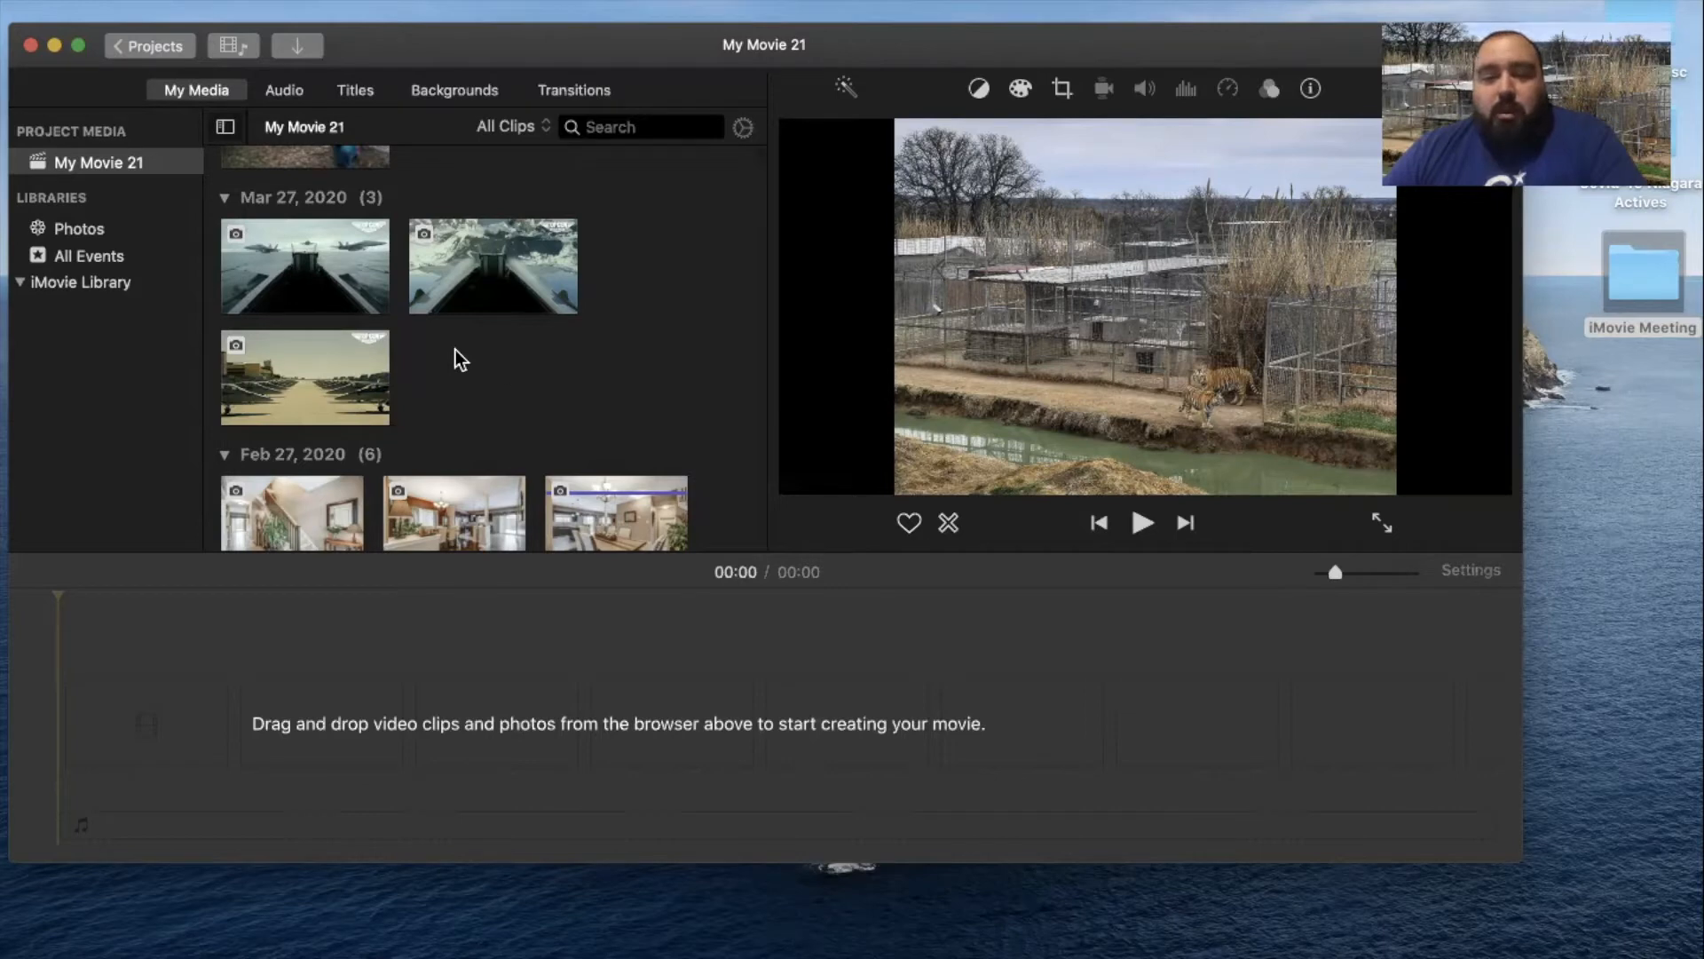
Preview the fighter-jet images from Mar 27, 2020 and the house interior photos from Feb 27, 2020
left_click(322, 302)
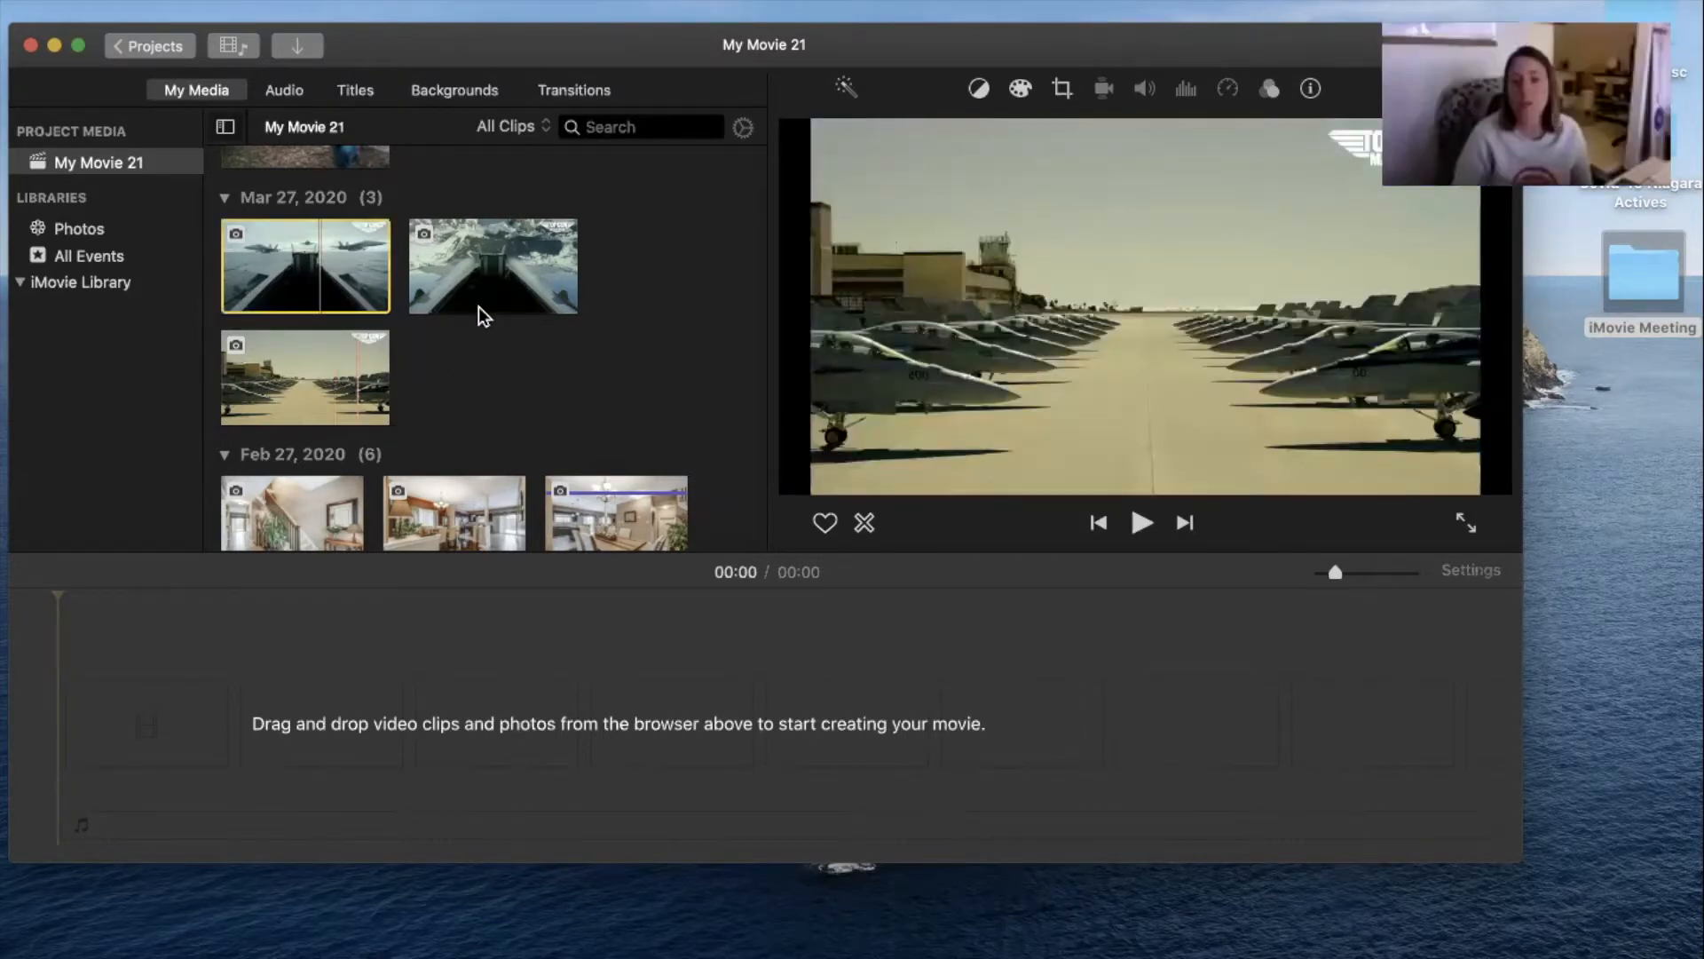
left_click(370, 362)
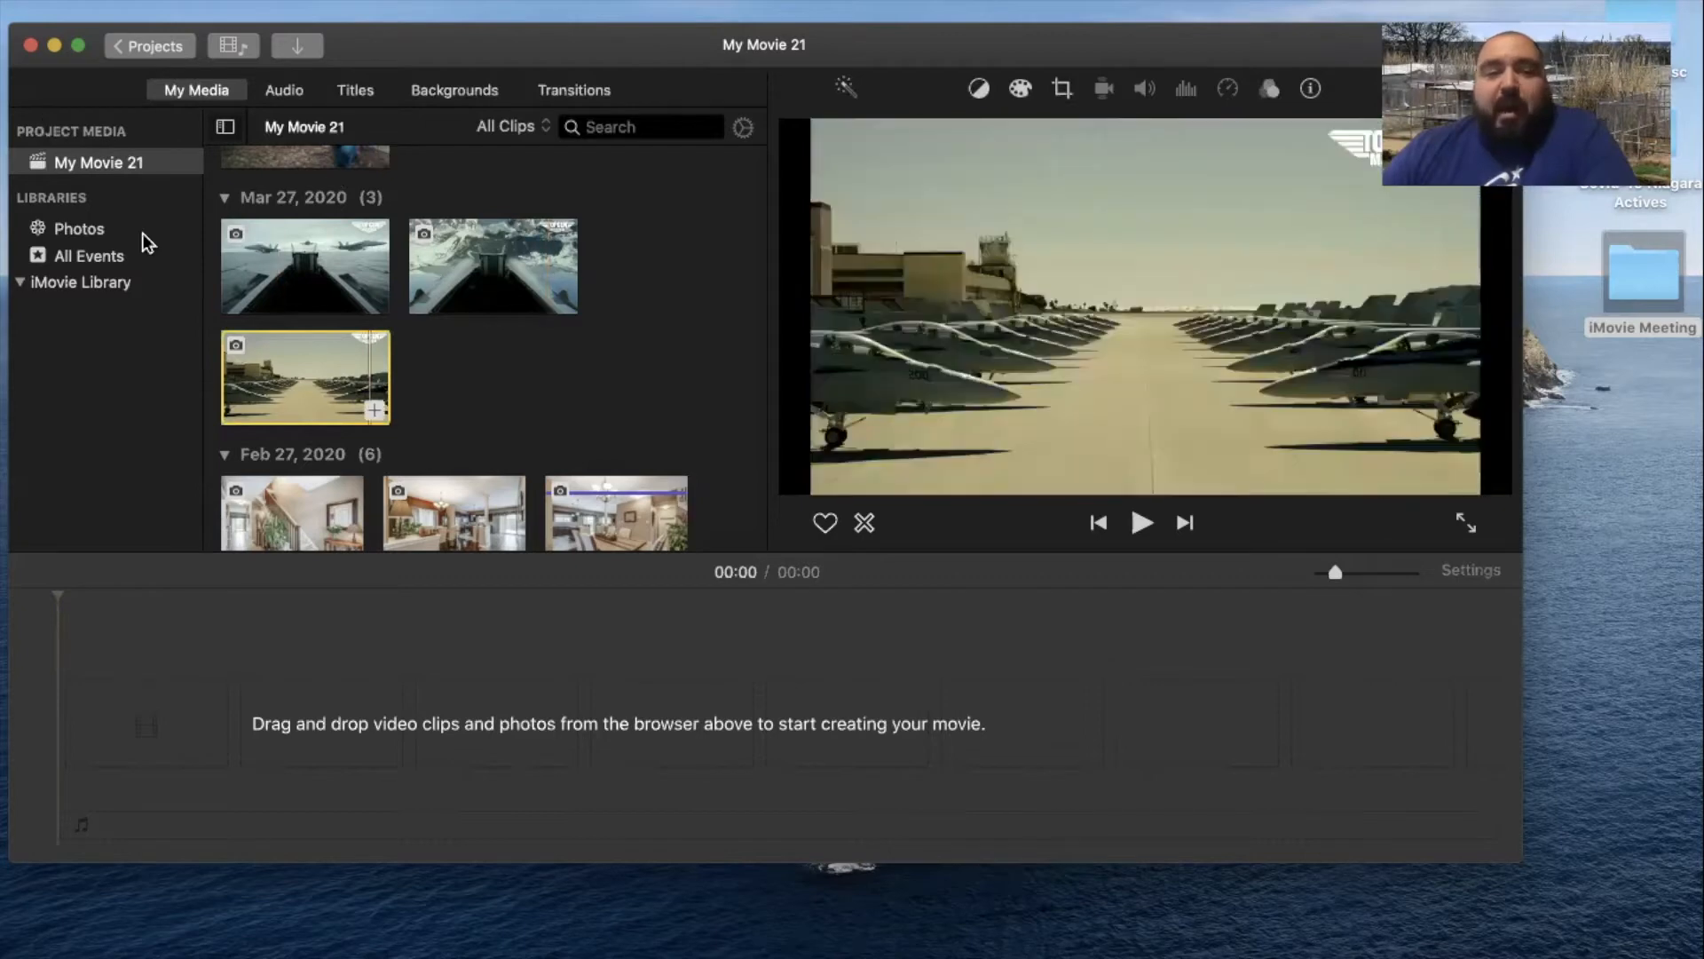
left_click(675, 390)
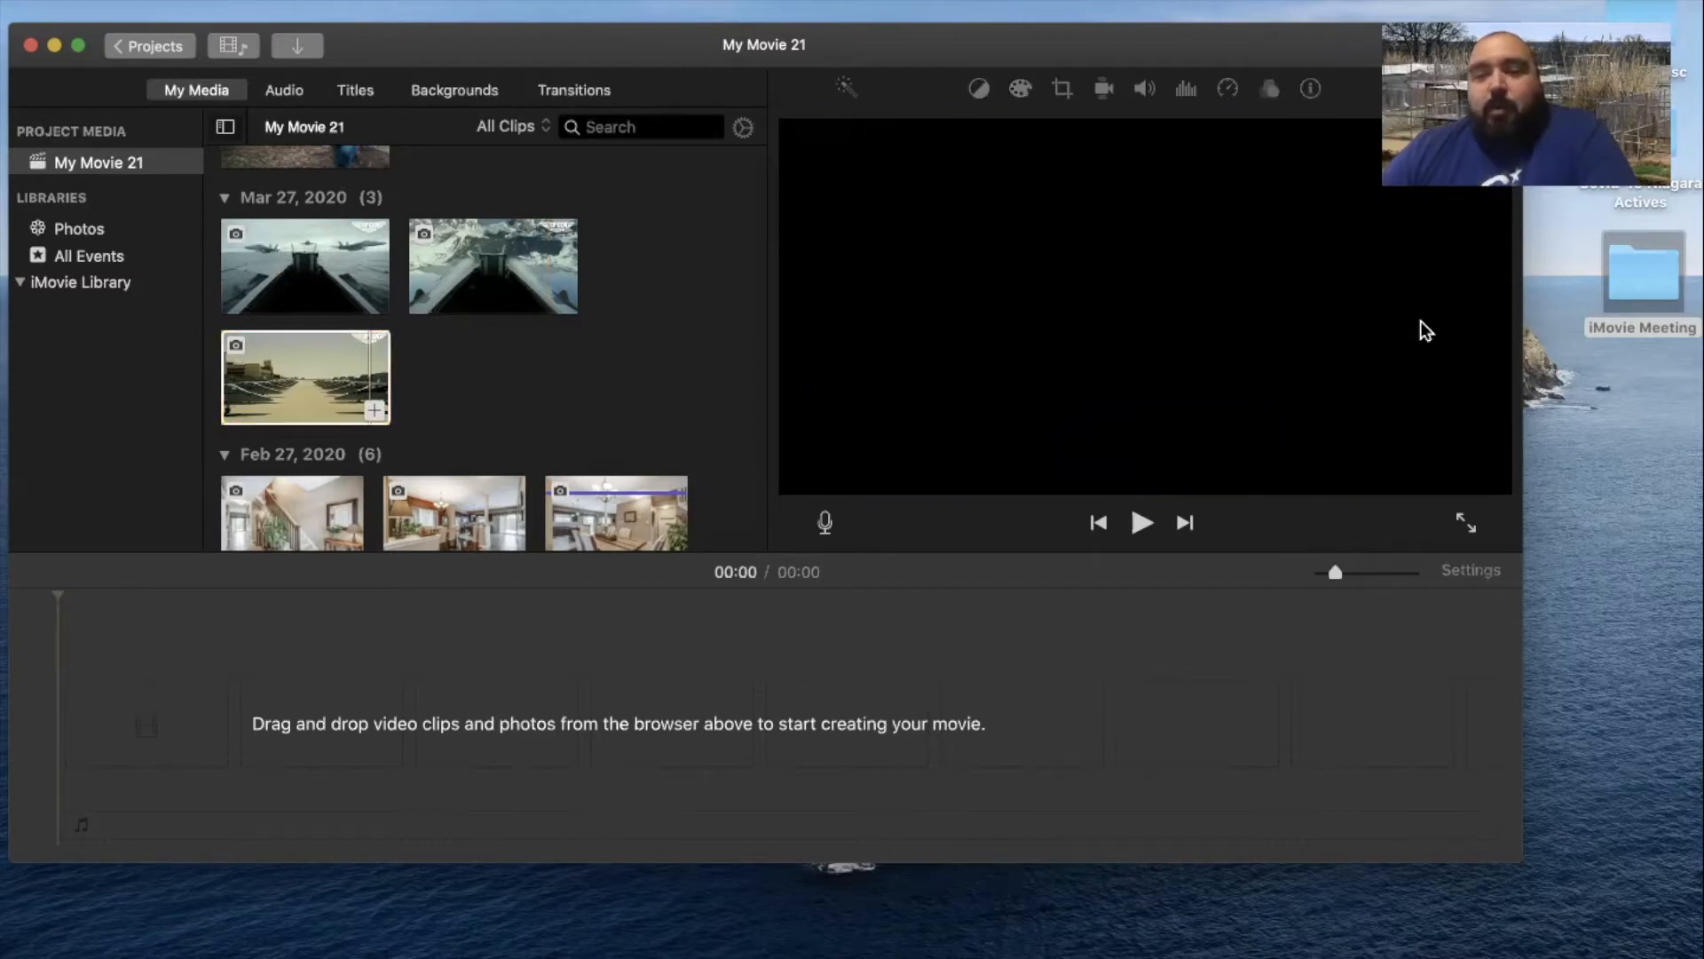
scroll(546, 355, "down", 2)
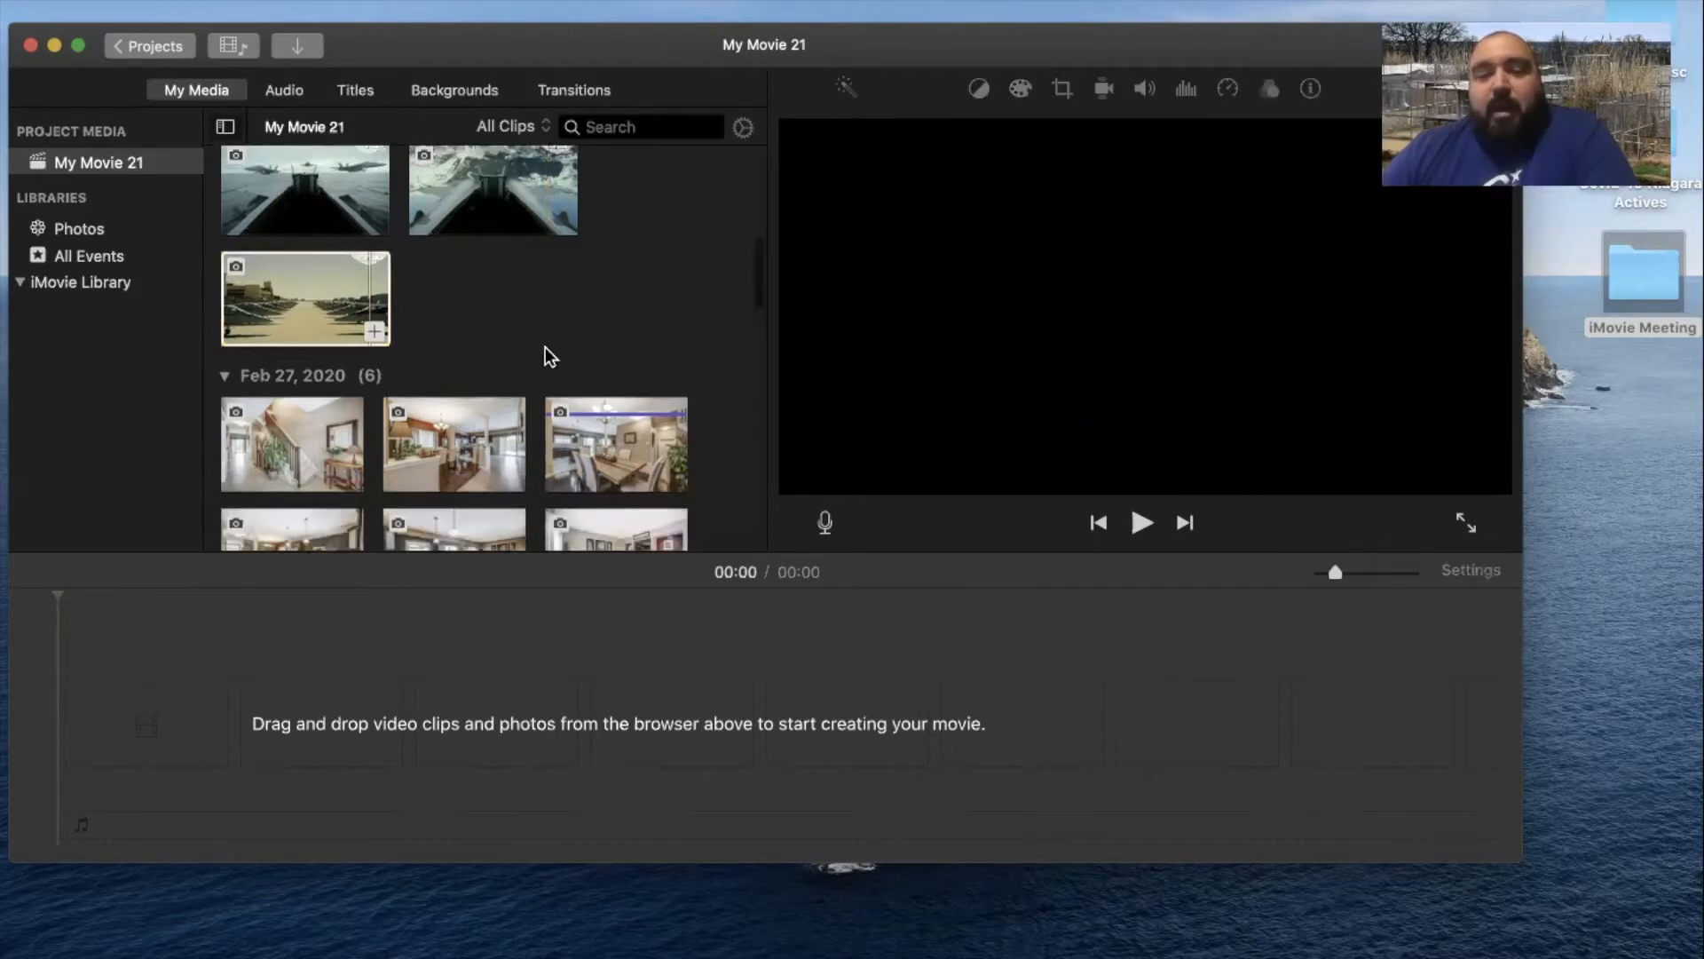
left_click(451, 444)
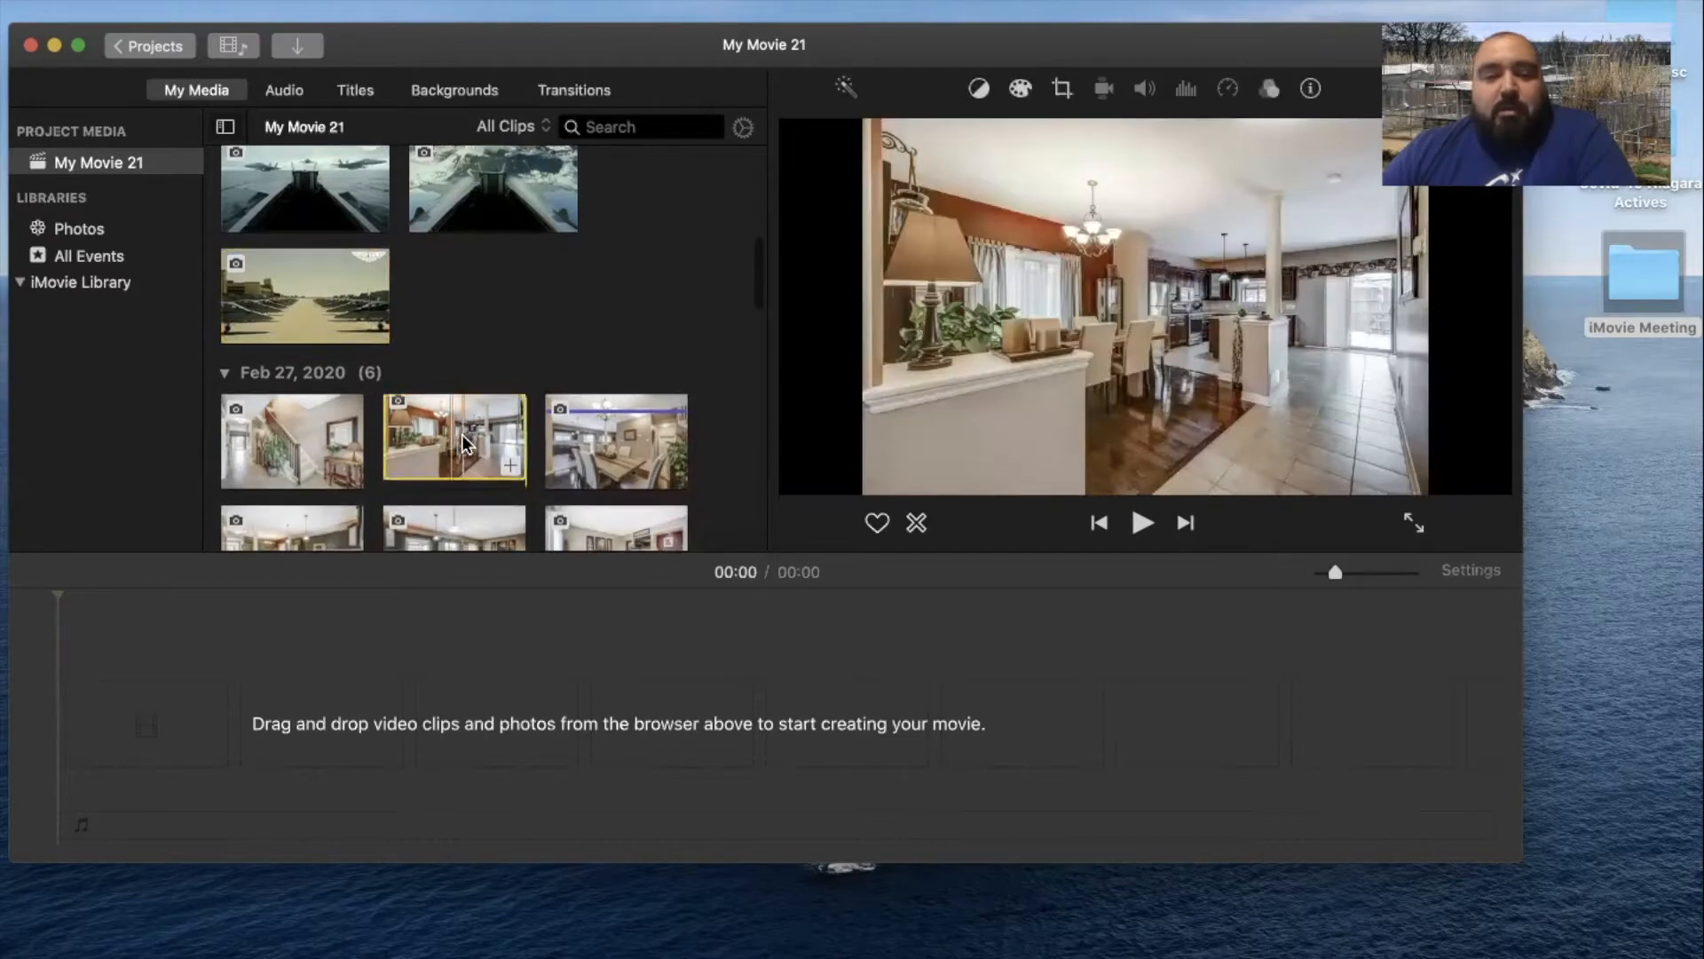
scroll(462, 443, "down", 3)
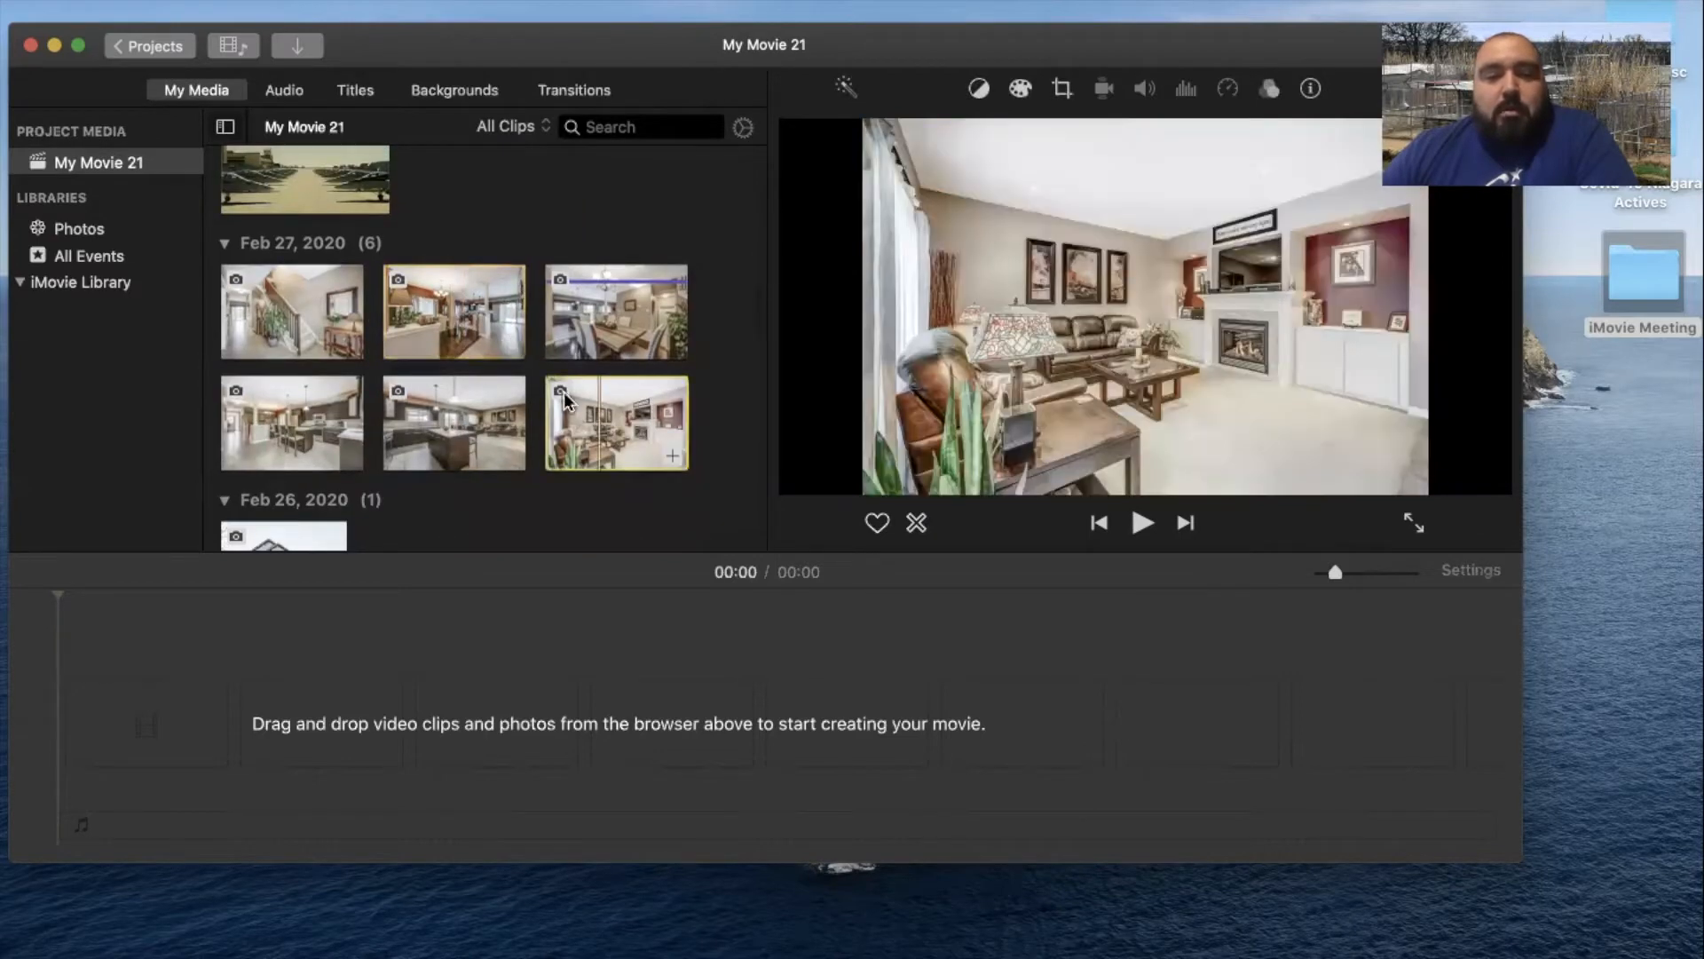
scroll(355, 373, "down", 1)
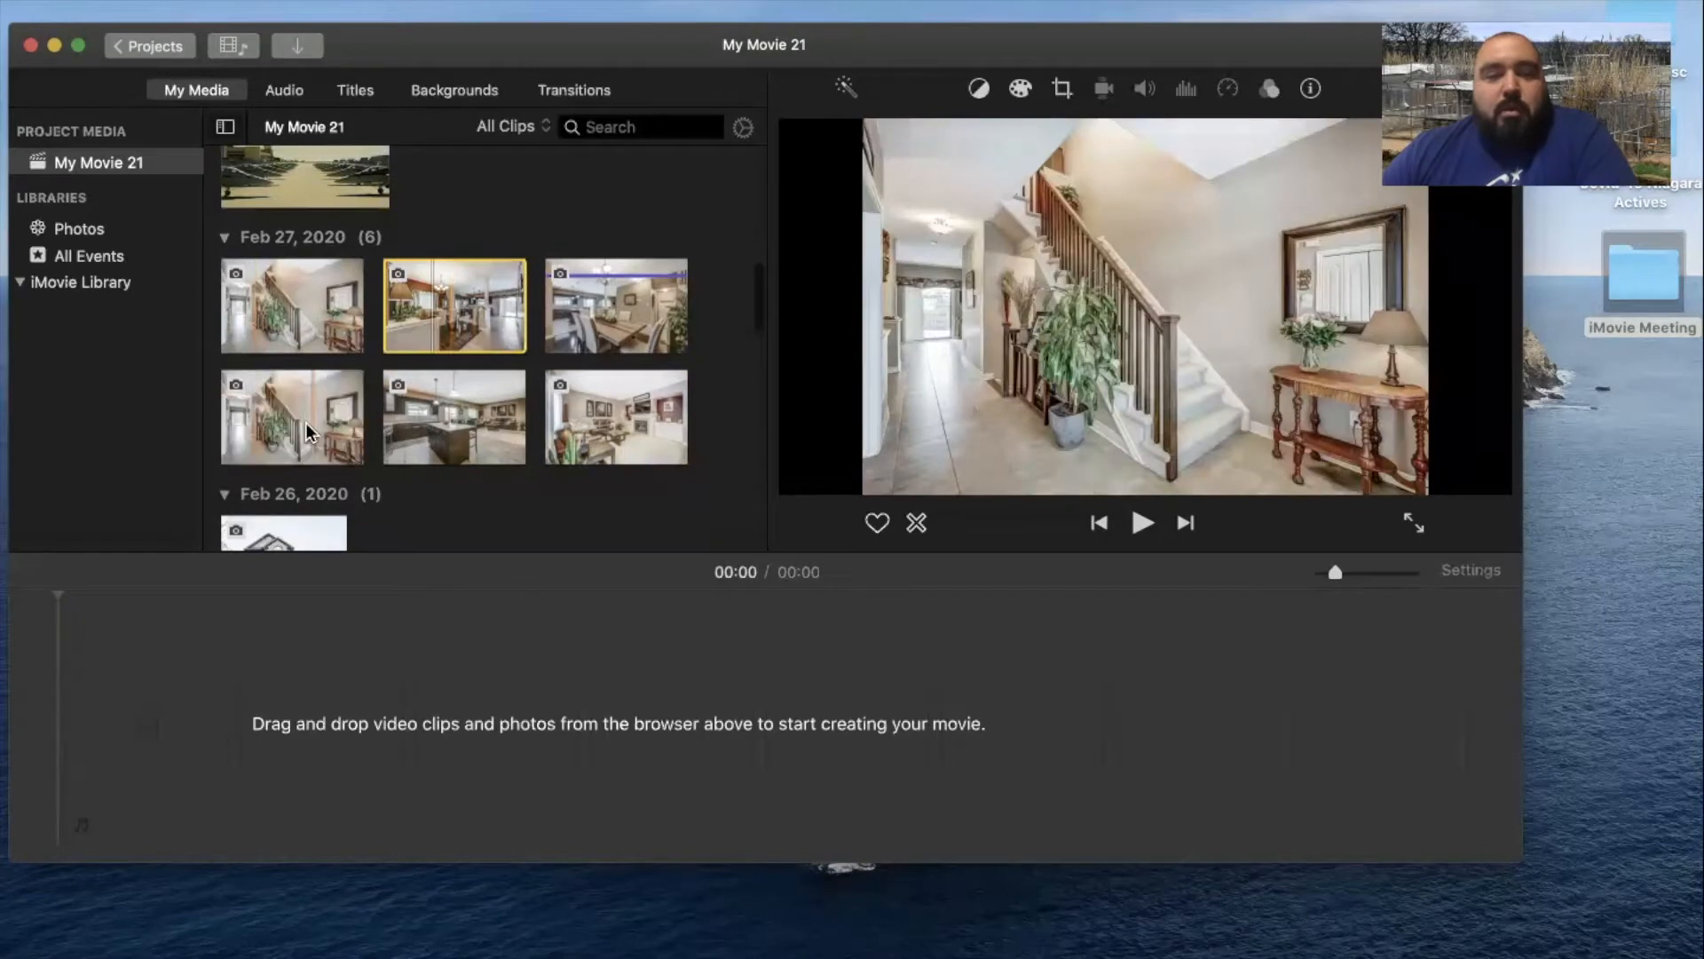
Add the kitchen photo from Feb 27, 2020 to the timeline as the first clip and zoom the timeline out
left_click(324, 416)
left_click_drag(319, 419, 222, 706)
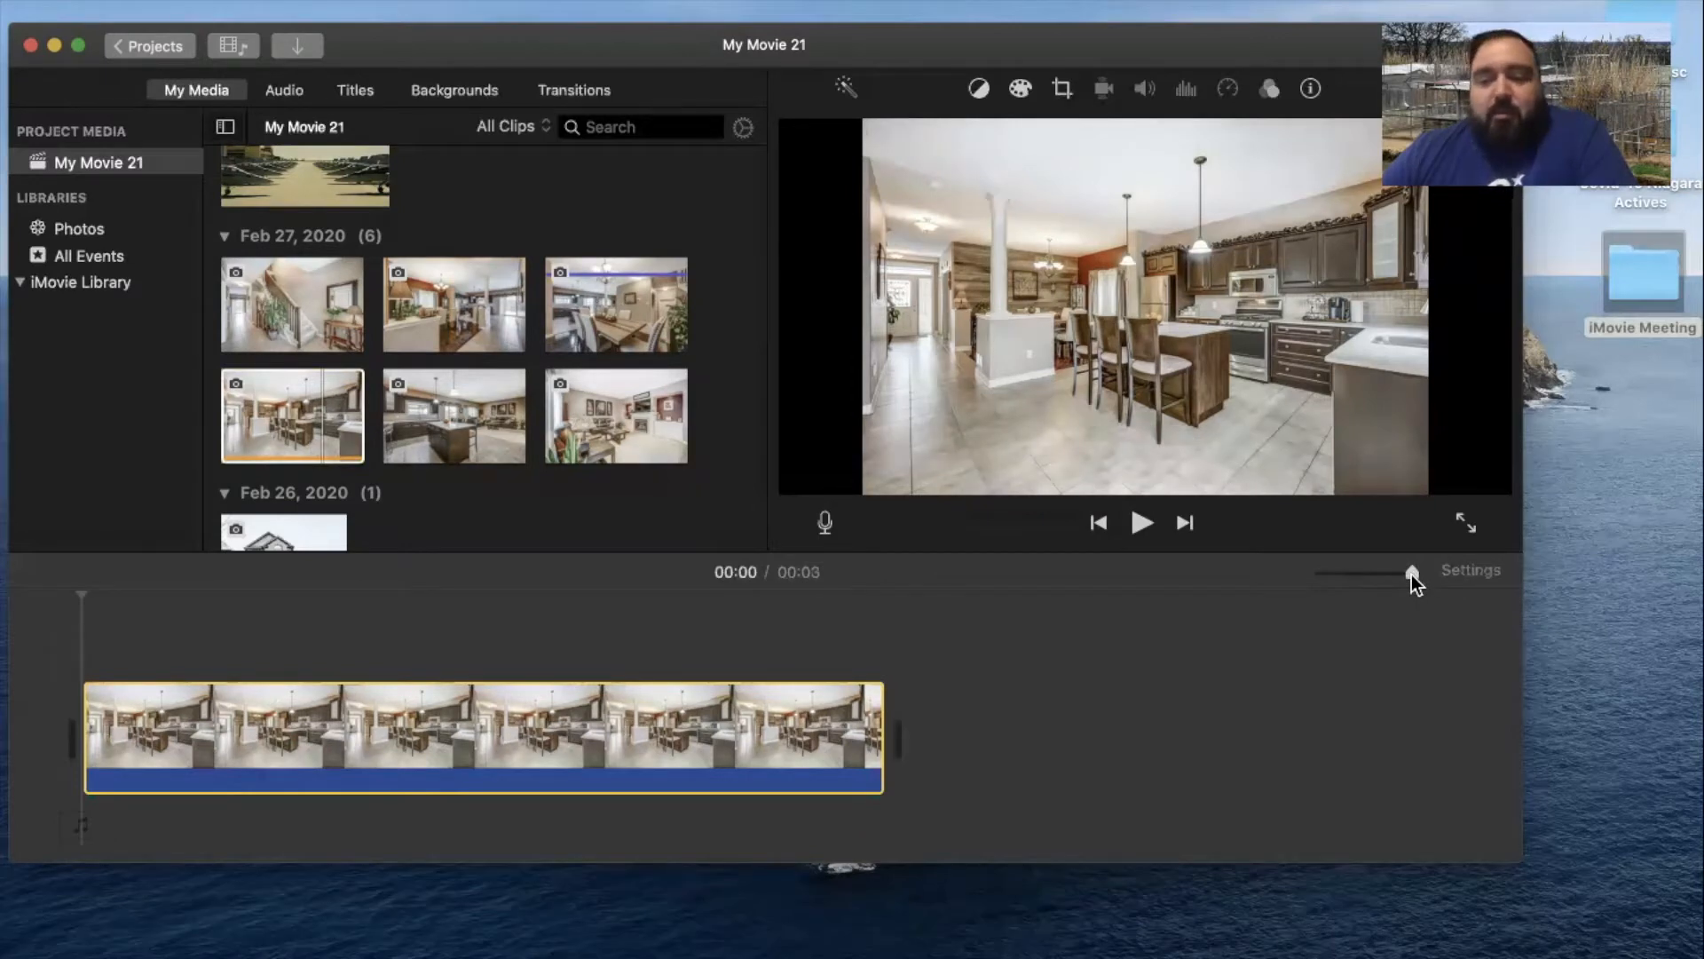
left_click_drag(1397, 572, 1328, 578)
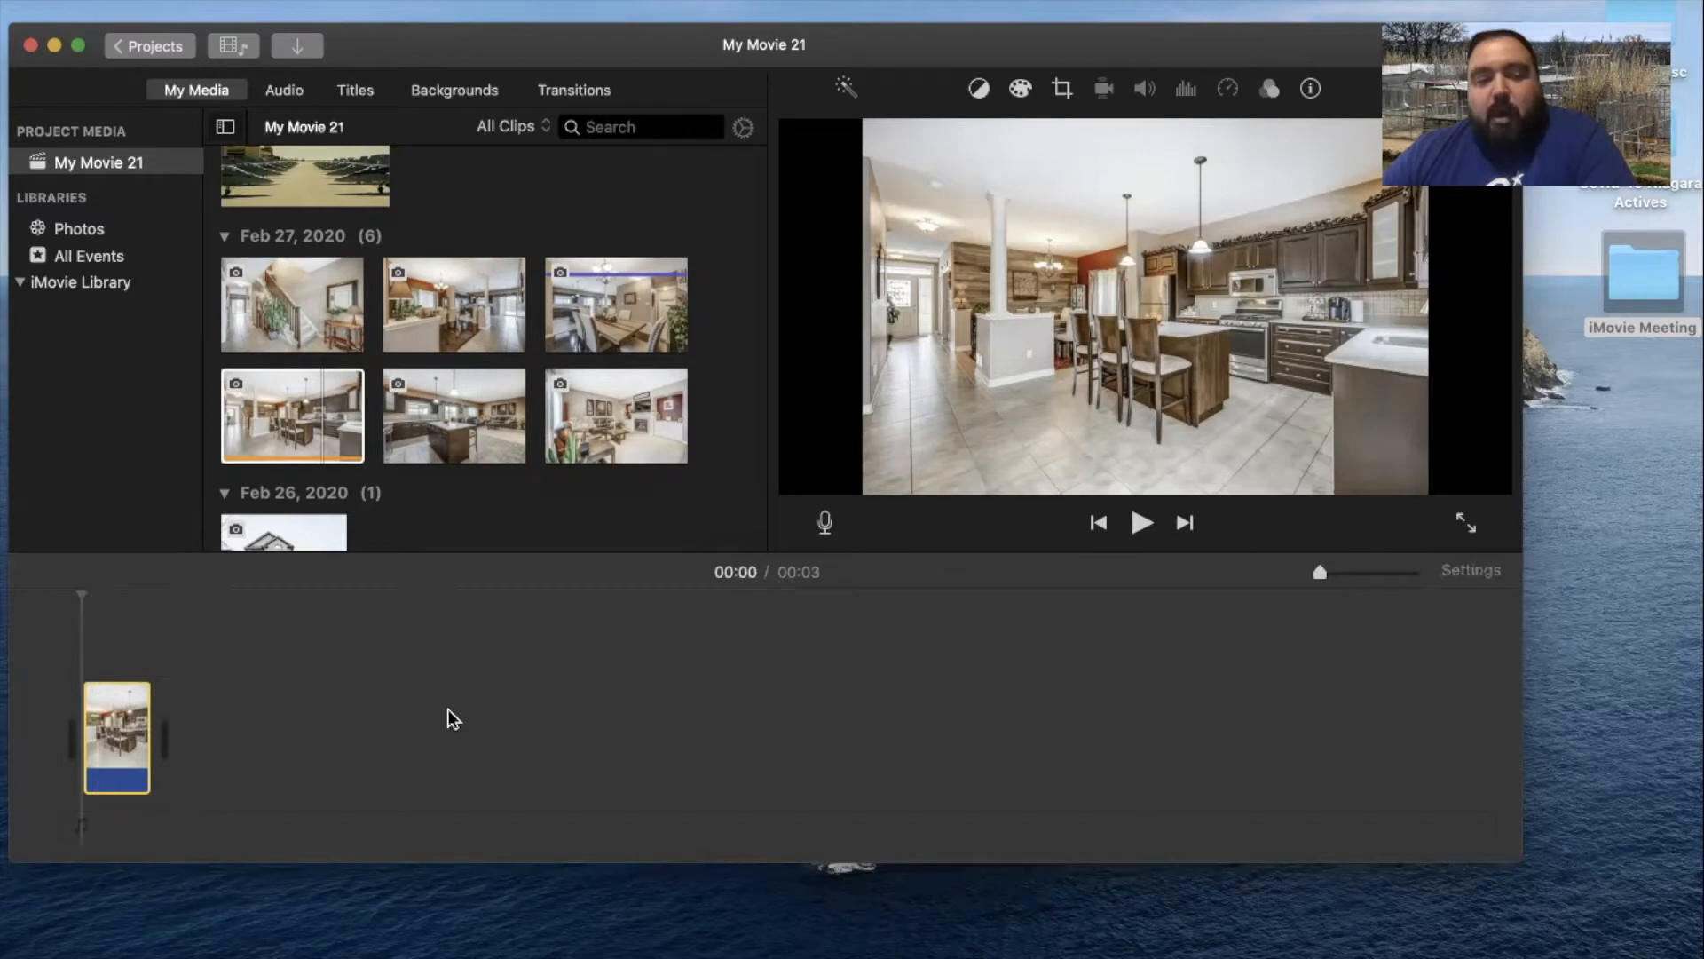
Add the first Mar 18, 2019 conference video after the kitchen photo and enlarge the timeline to show its frames
scroll(506, 390, "up", 15)
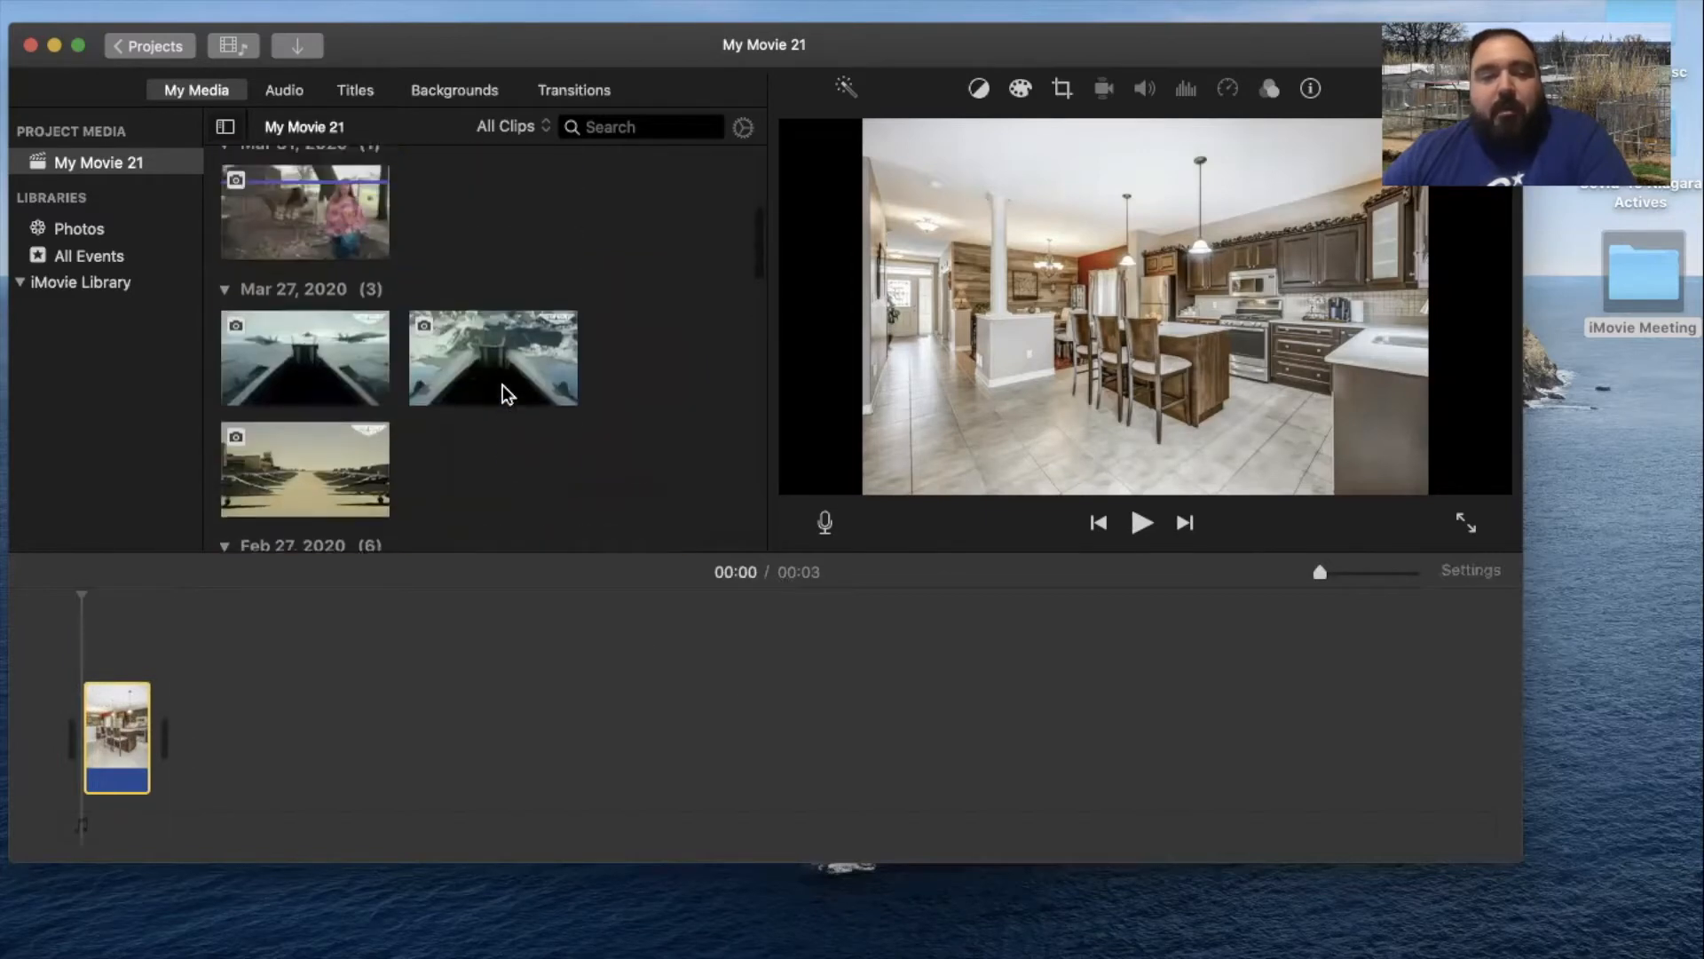
scroll(506, 391, "down", 15)
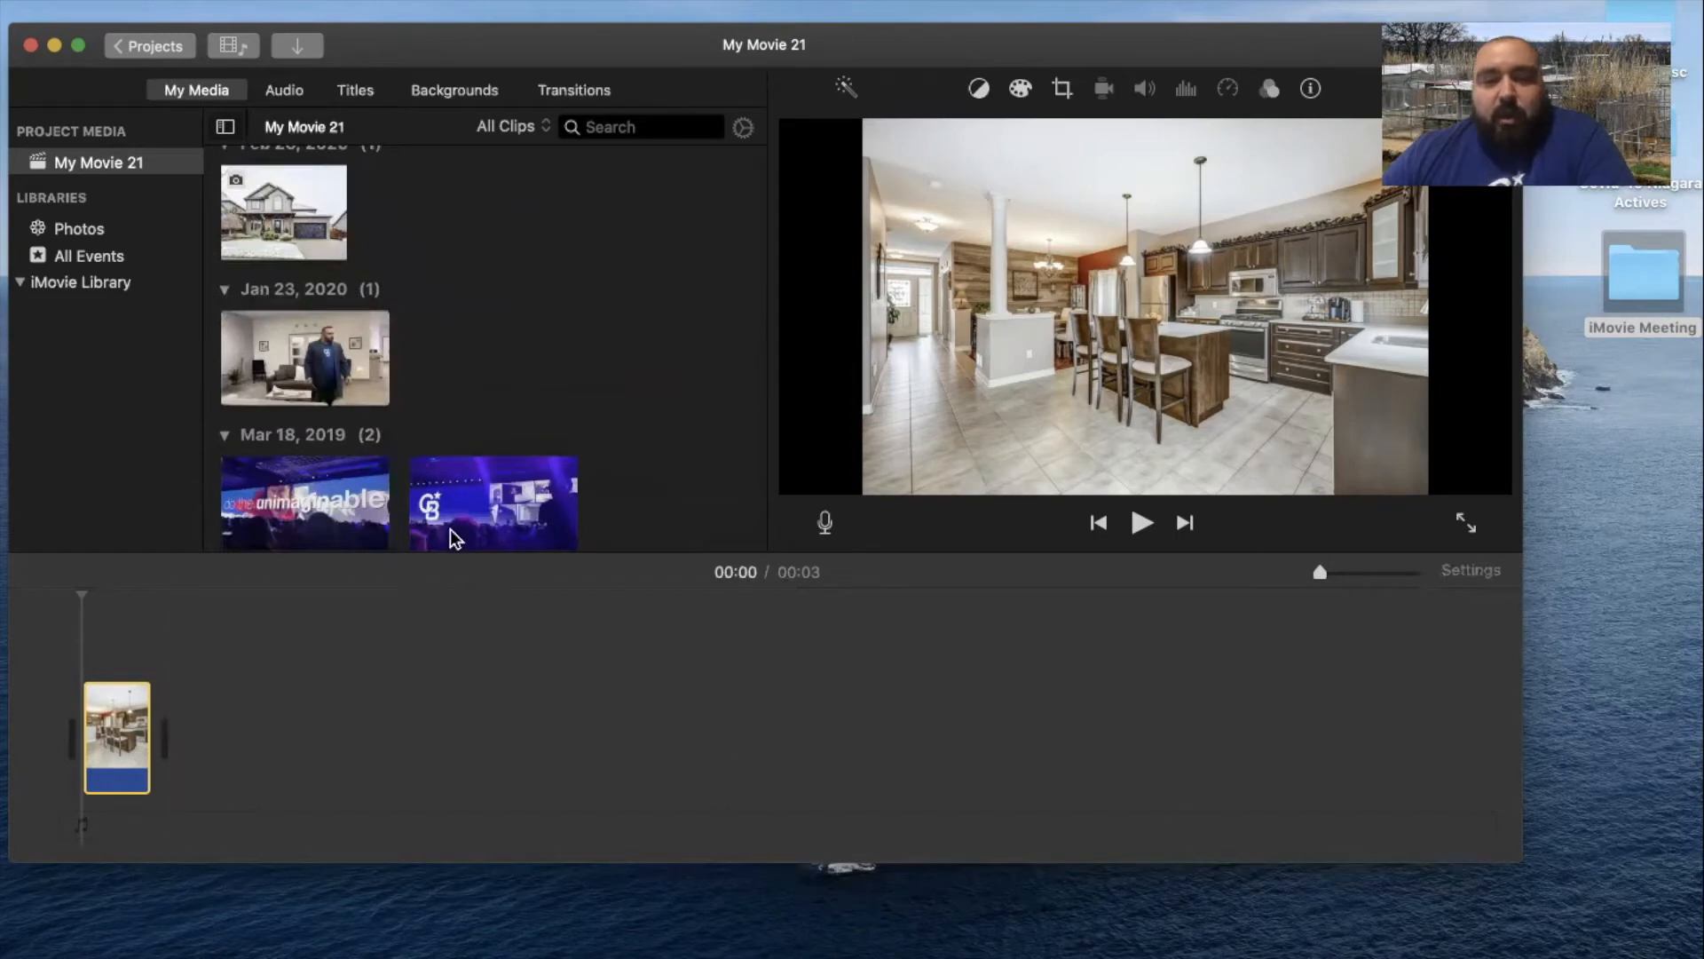
scroll(461, 465, "down", 5)
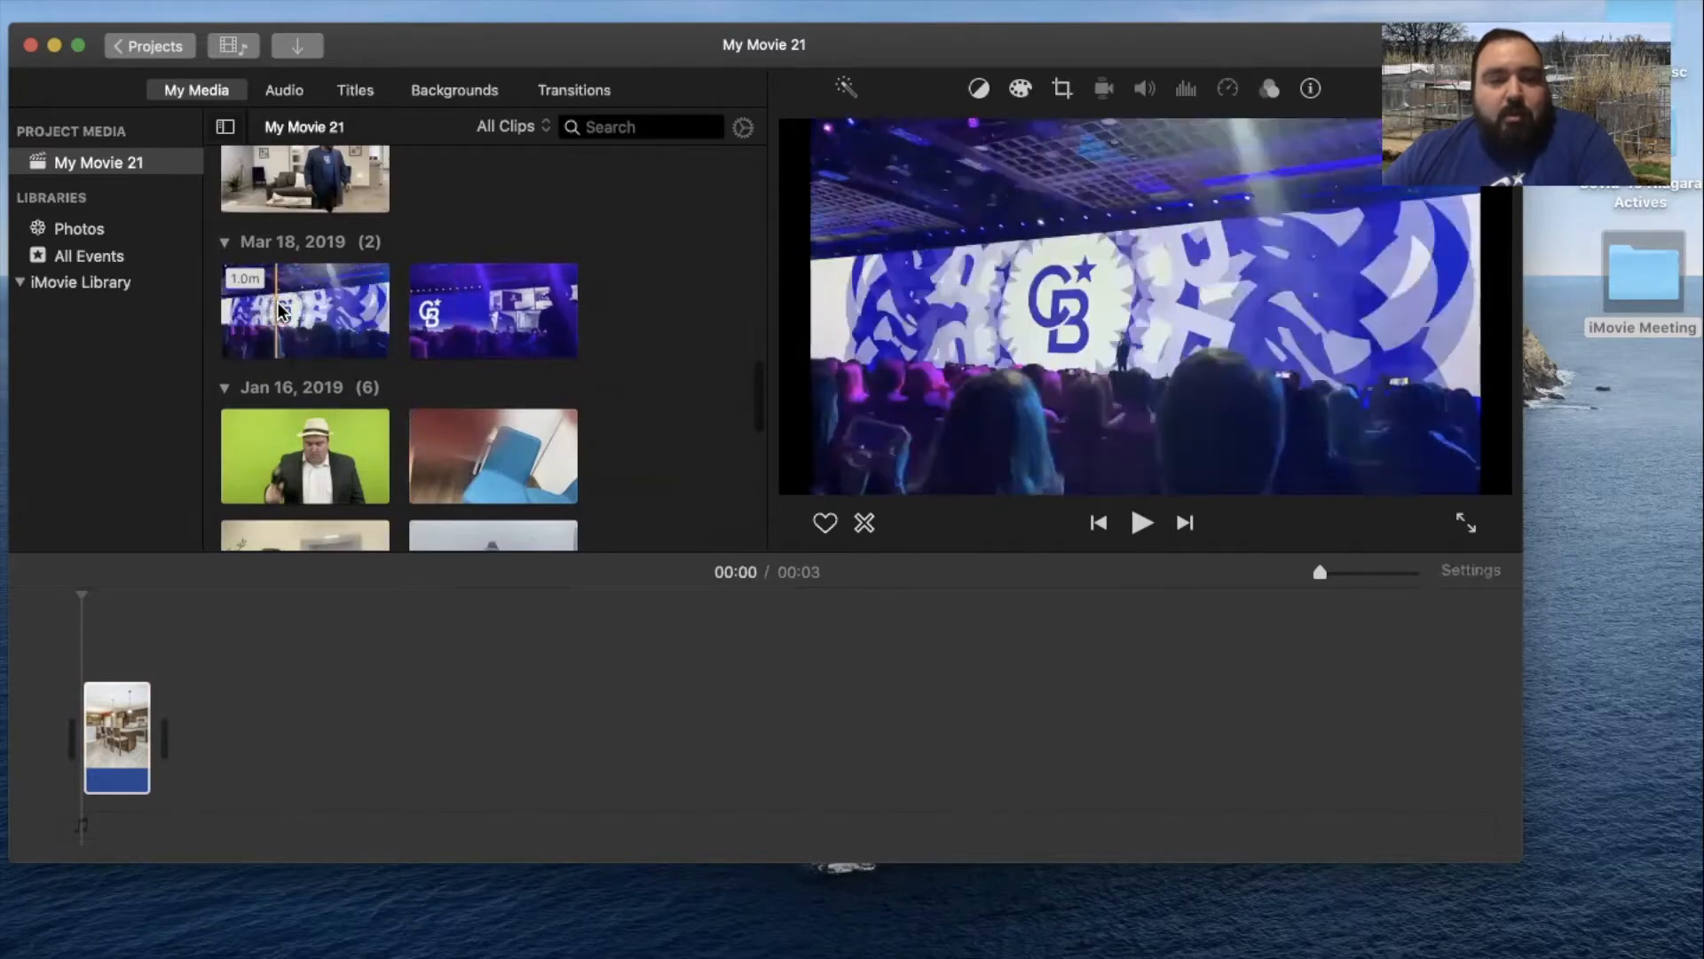
left_click_drag(315, 312, 253, 719)
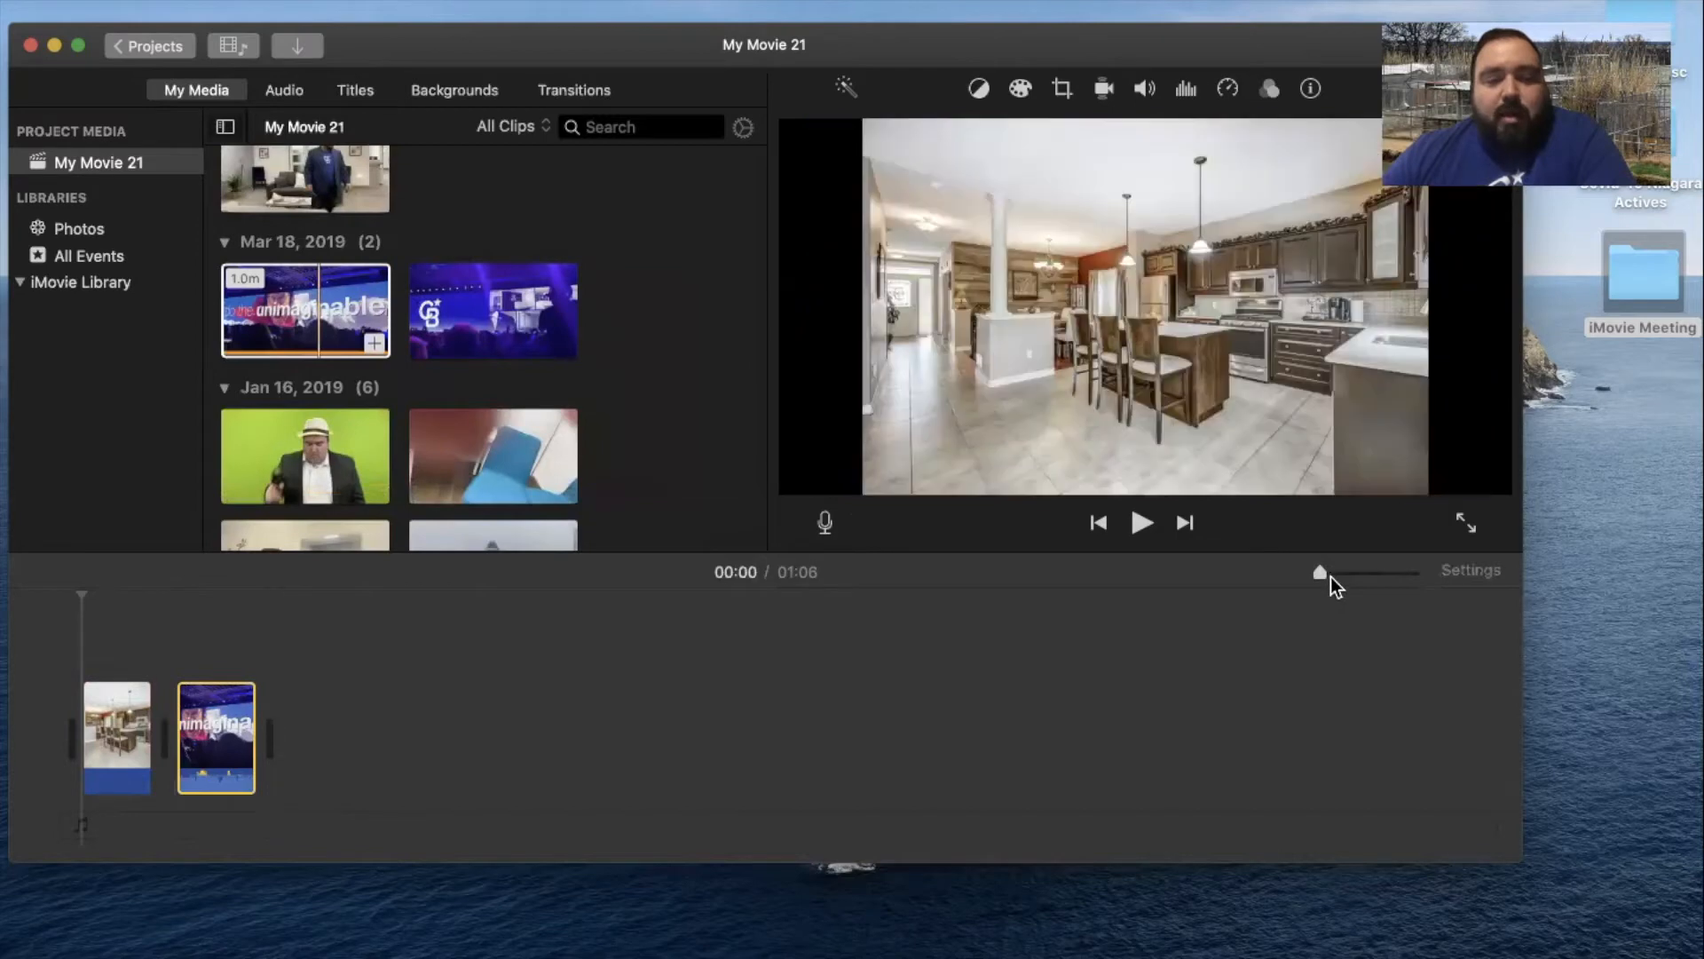
left_click_drag(1323, 574, 1360, 572)
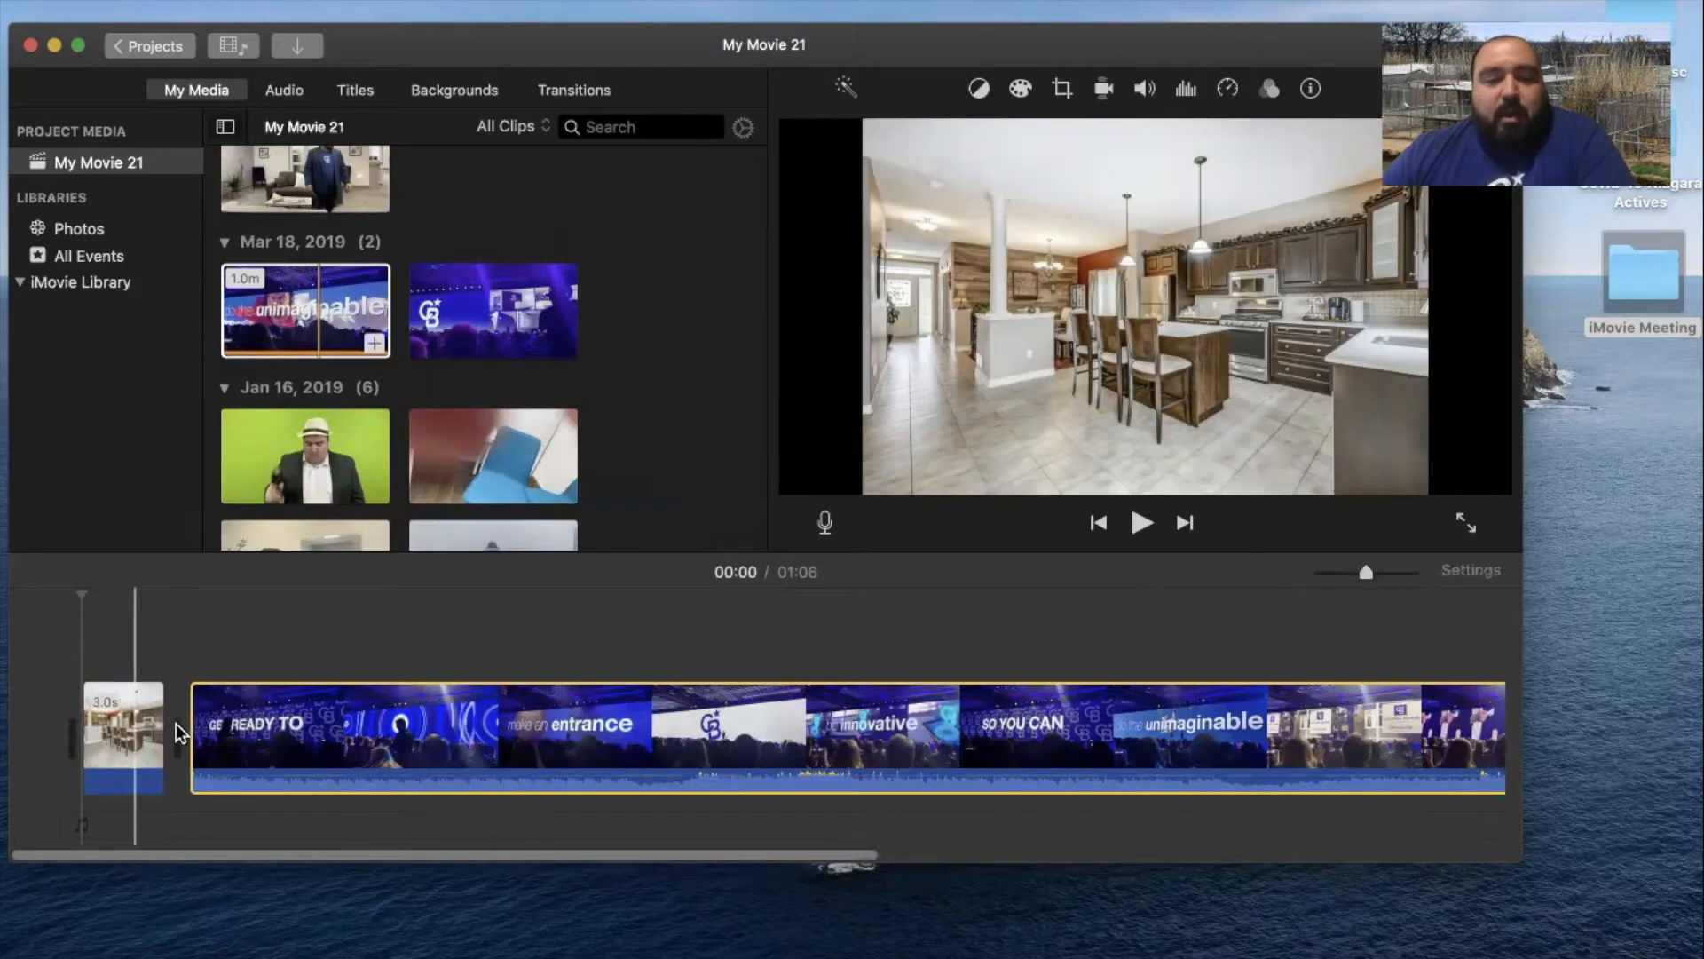
Look along the conference clip in the timeline from start to end, and scale the timeline so both clips fit
scroll(1128, 745, "right", 3)
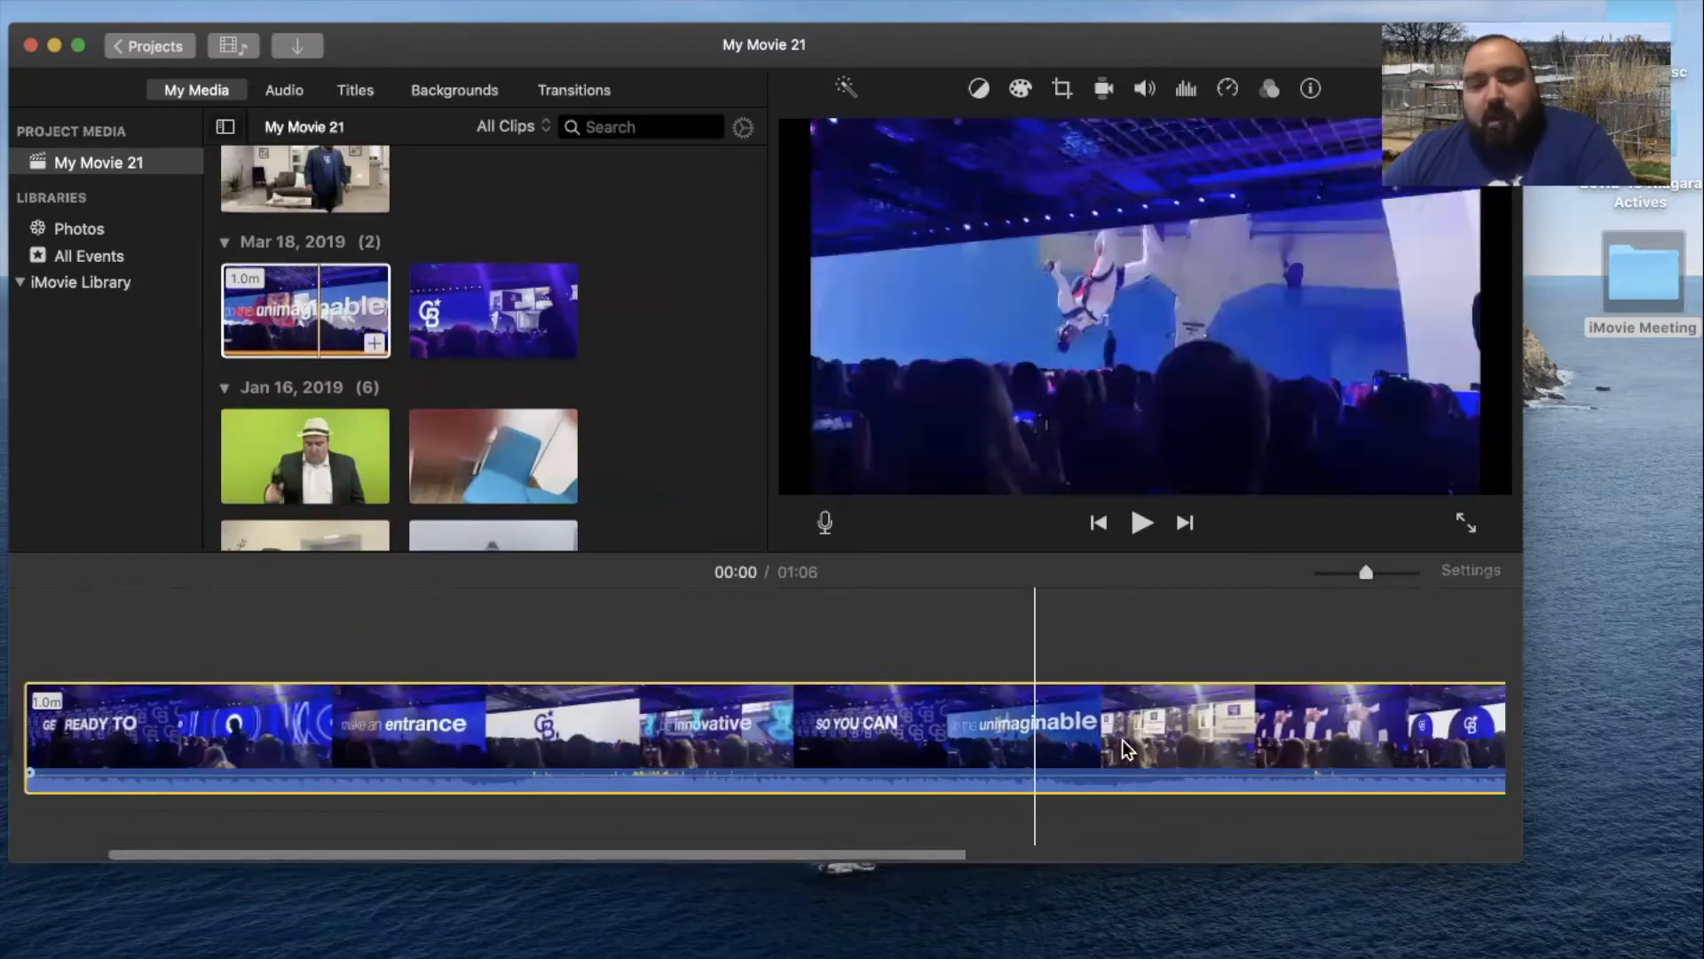
scroll(1122, 746, "right", 10)
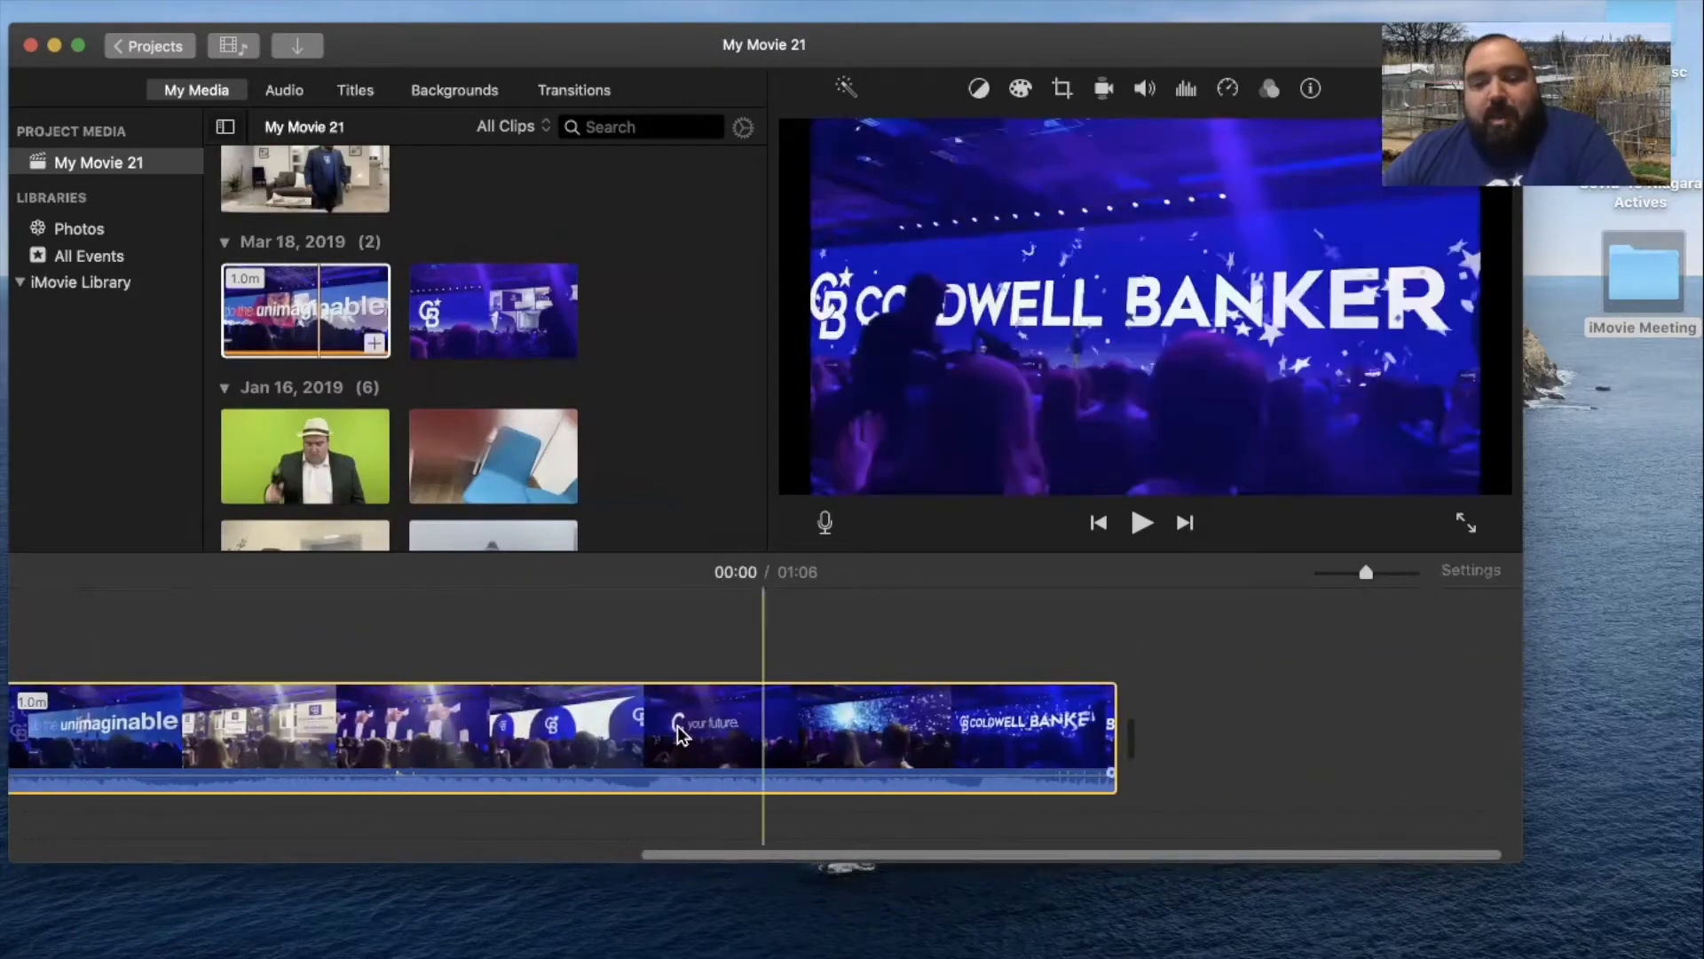
scroll(683, 726, "left", 10)
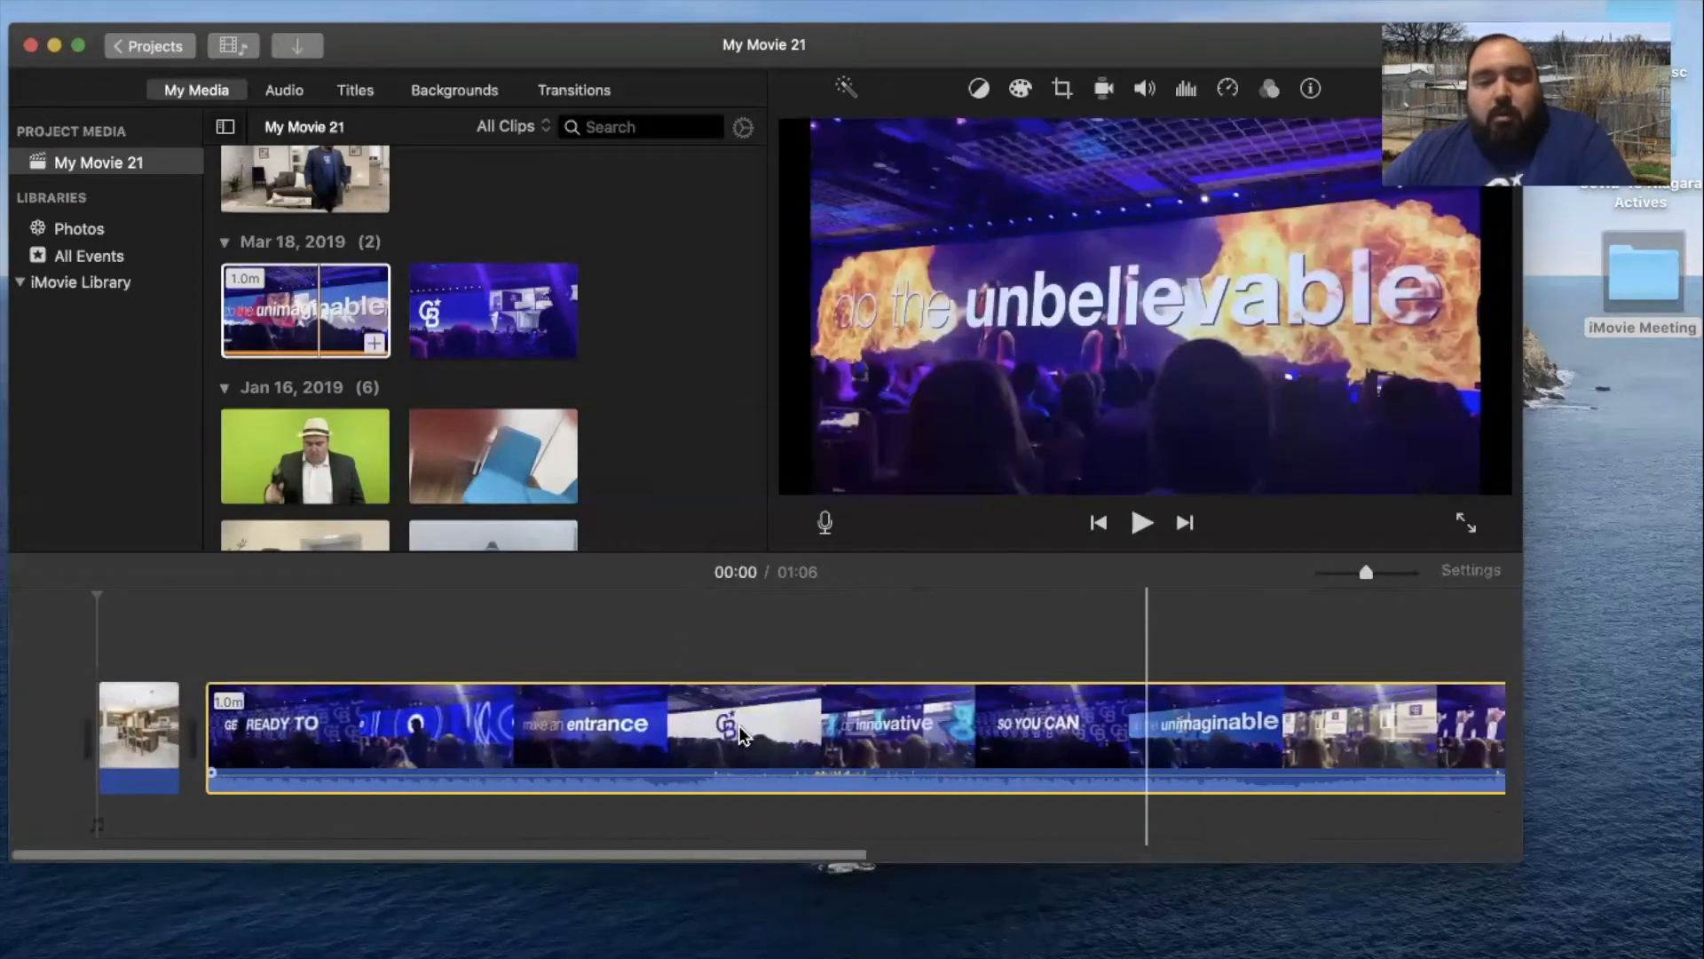
scroll(792, 677, "right", 8)
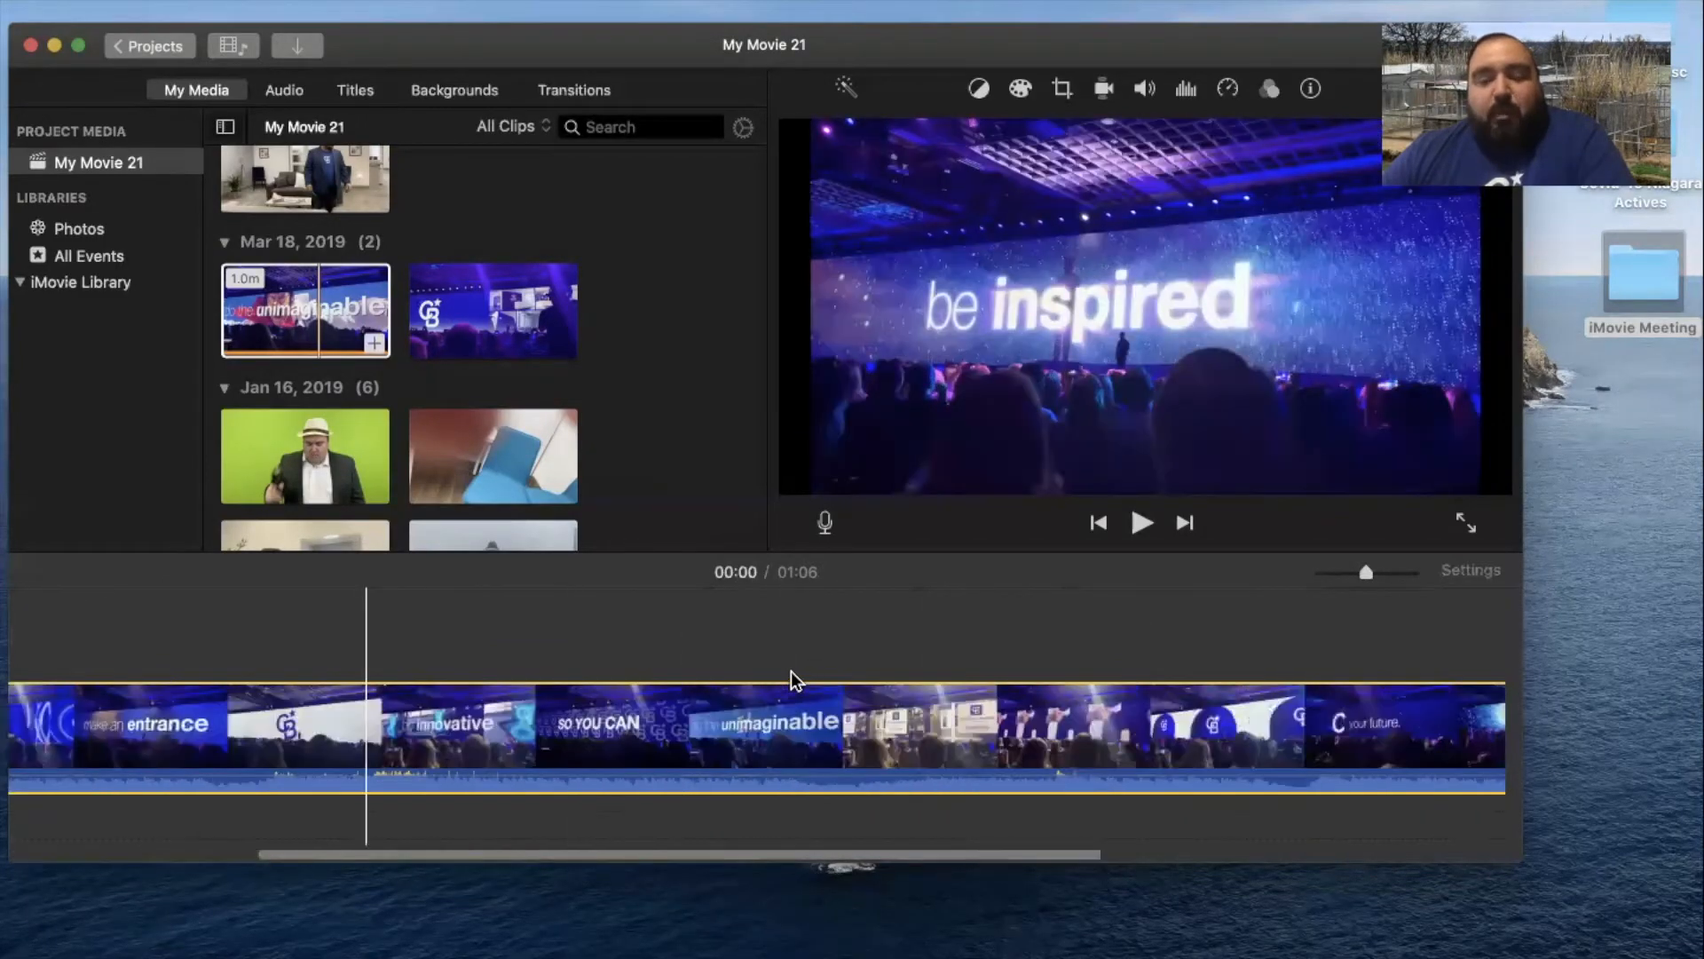
scroll(791, 679, "right", 5)
scroll(799, 681, "left", 10)
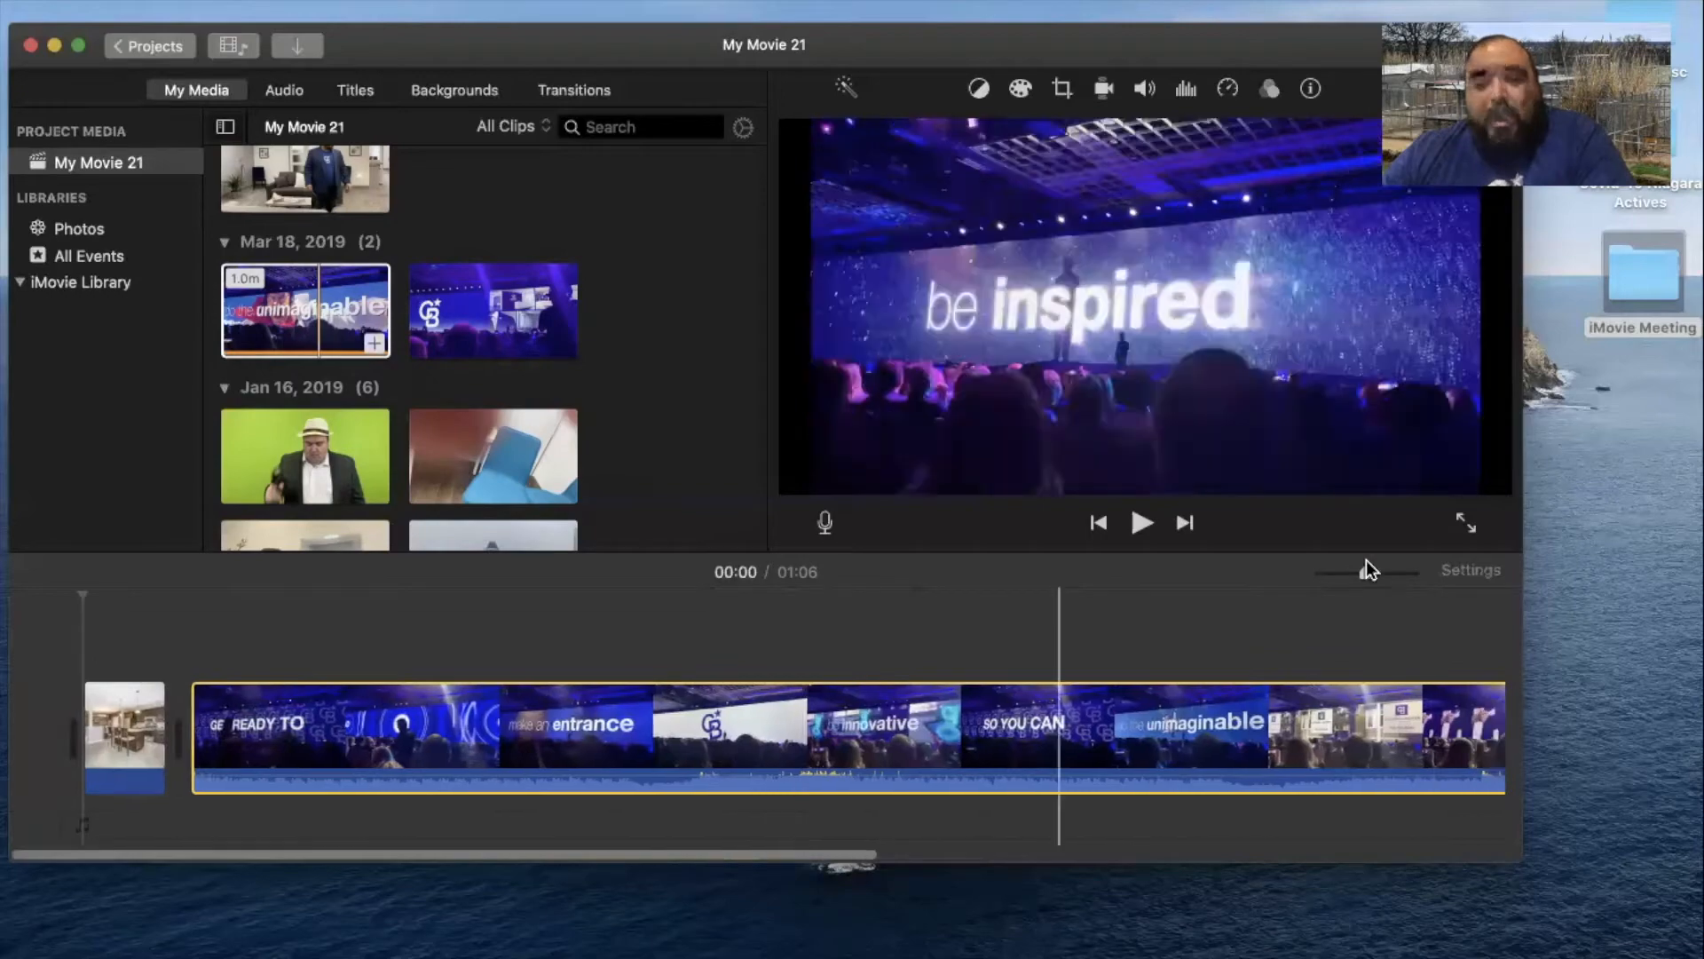
left_click_drag(1366, 571, 1320, 572)
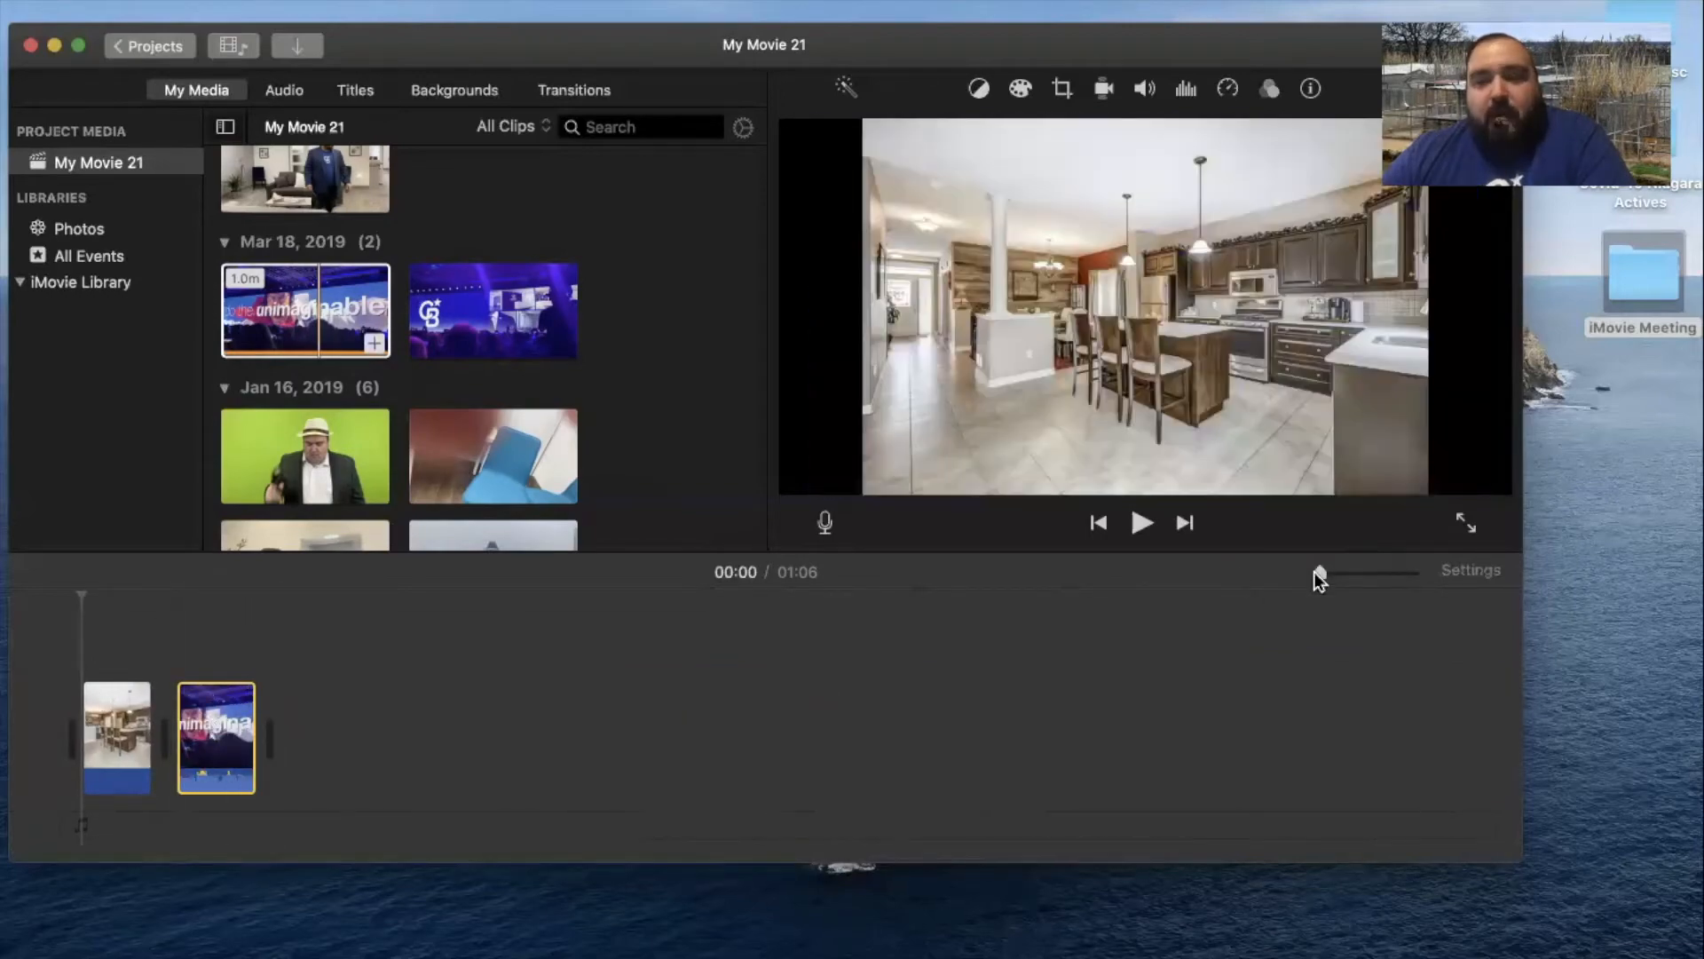
left_click_drag(1326, 571, 1348, 573)
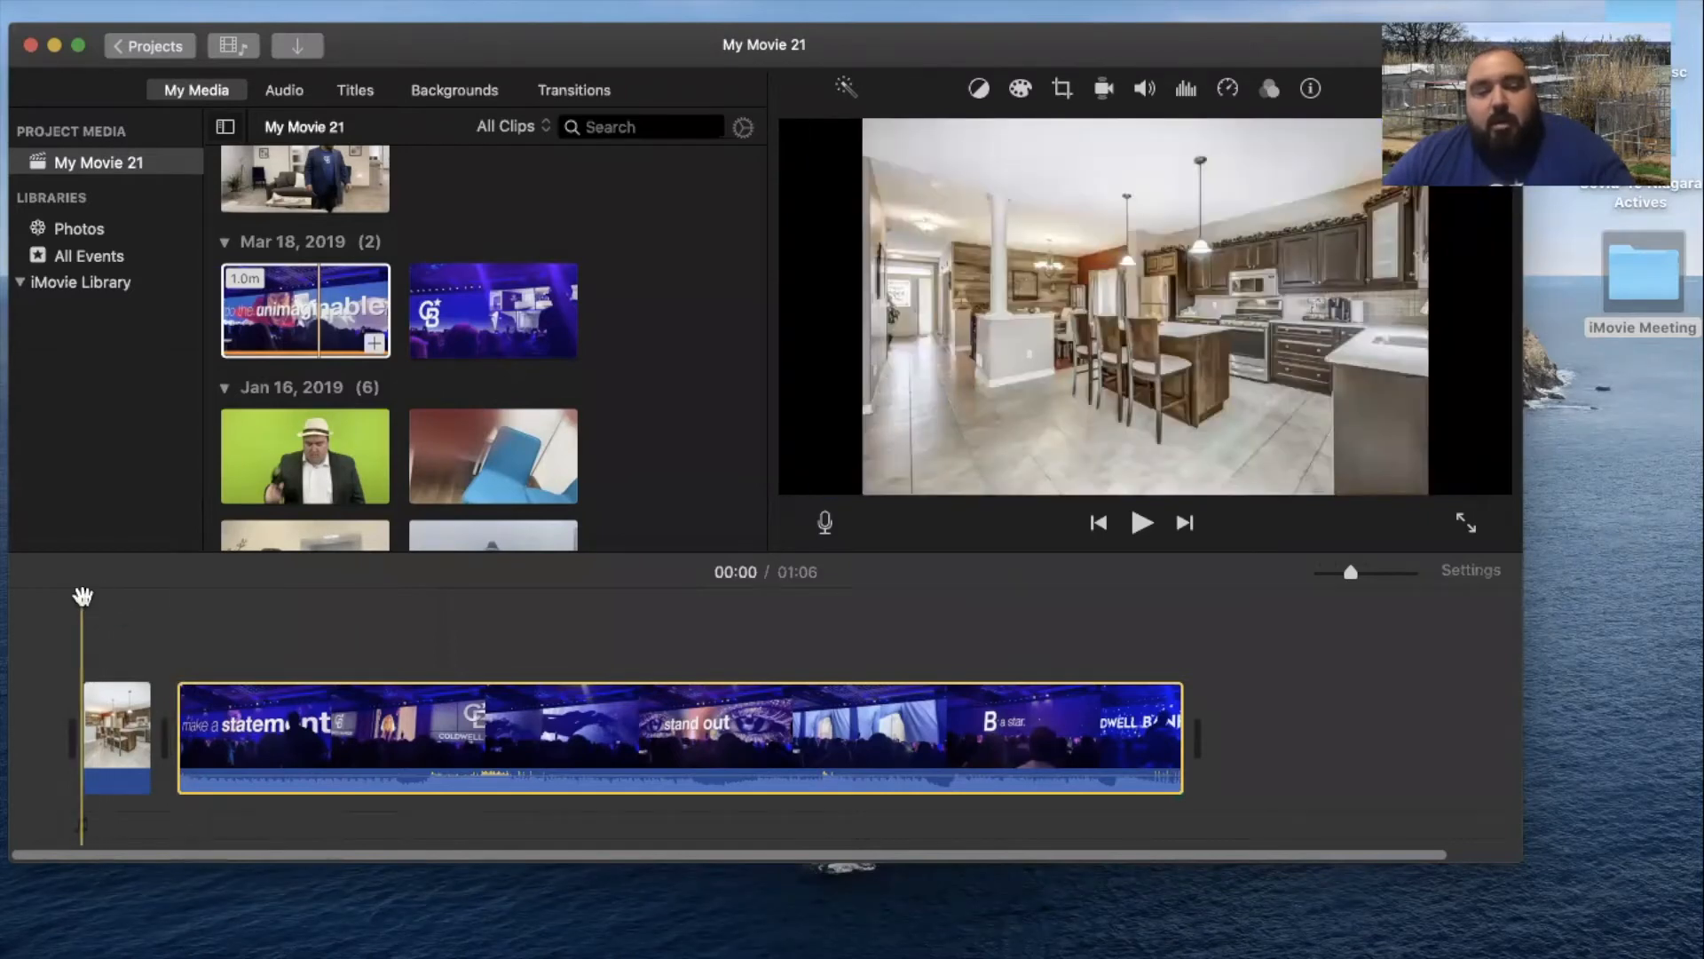
Scrub the playhead into the conference clip and back to the start, and play the movie from the beginning
left_click_drag(83, 598, 282, 609)
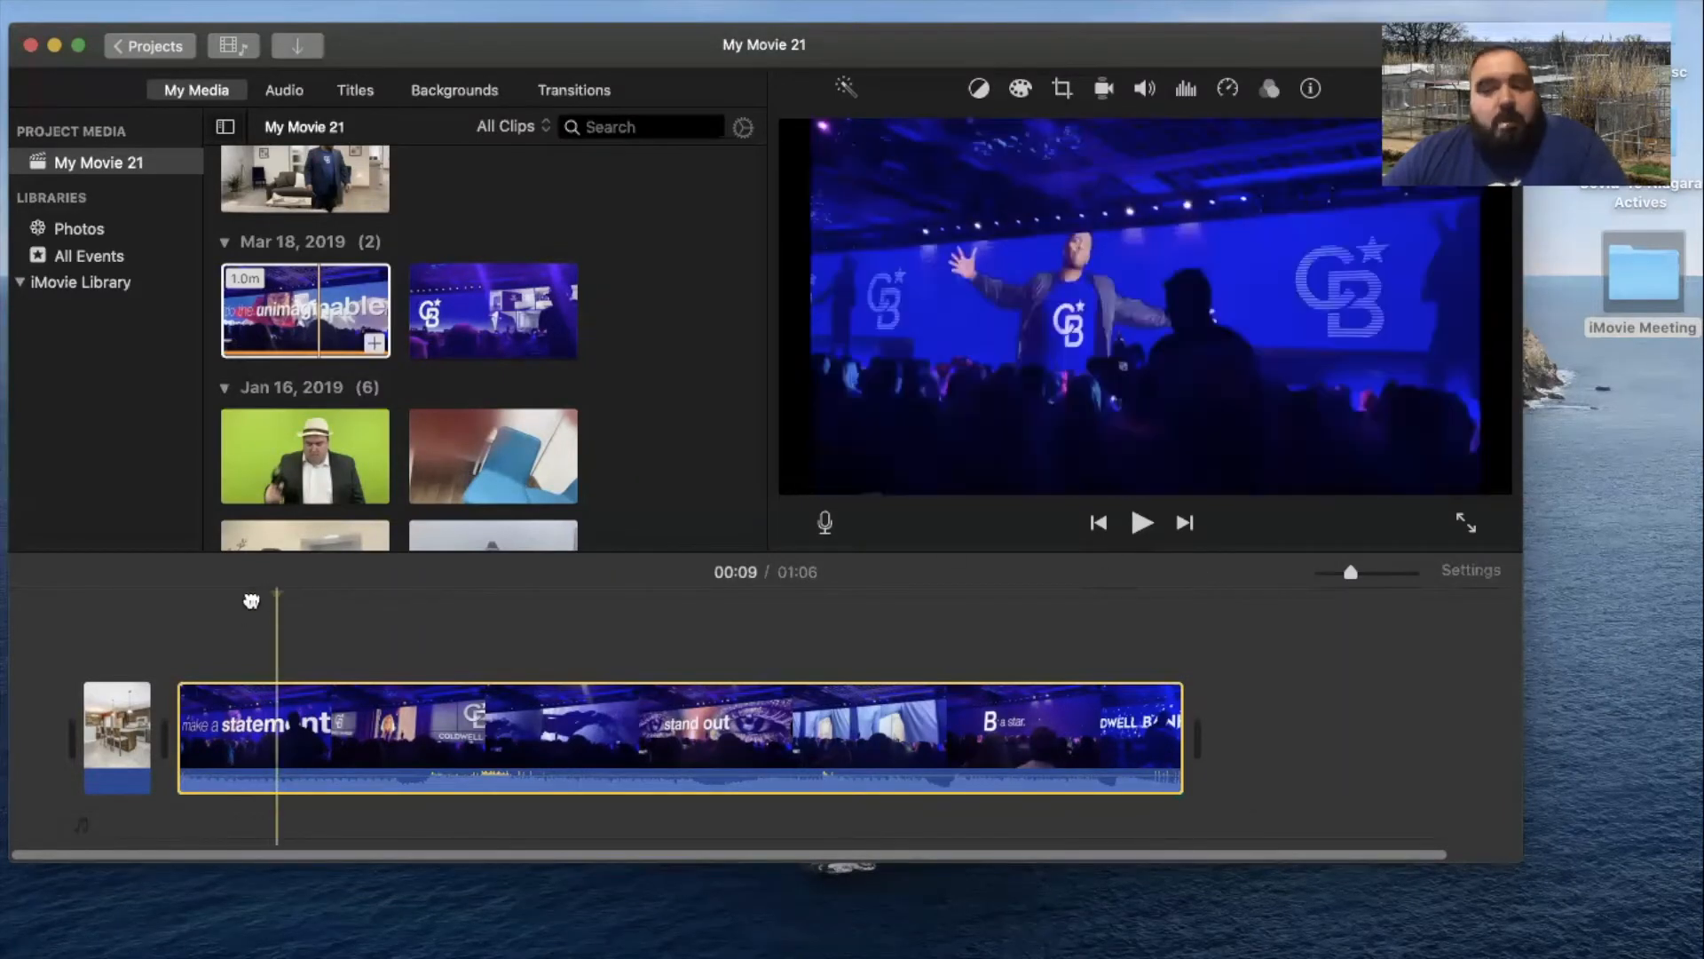
left_click_drag(275, 596, 23, 597)
left_click(1146, 526)
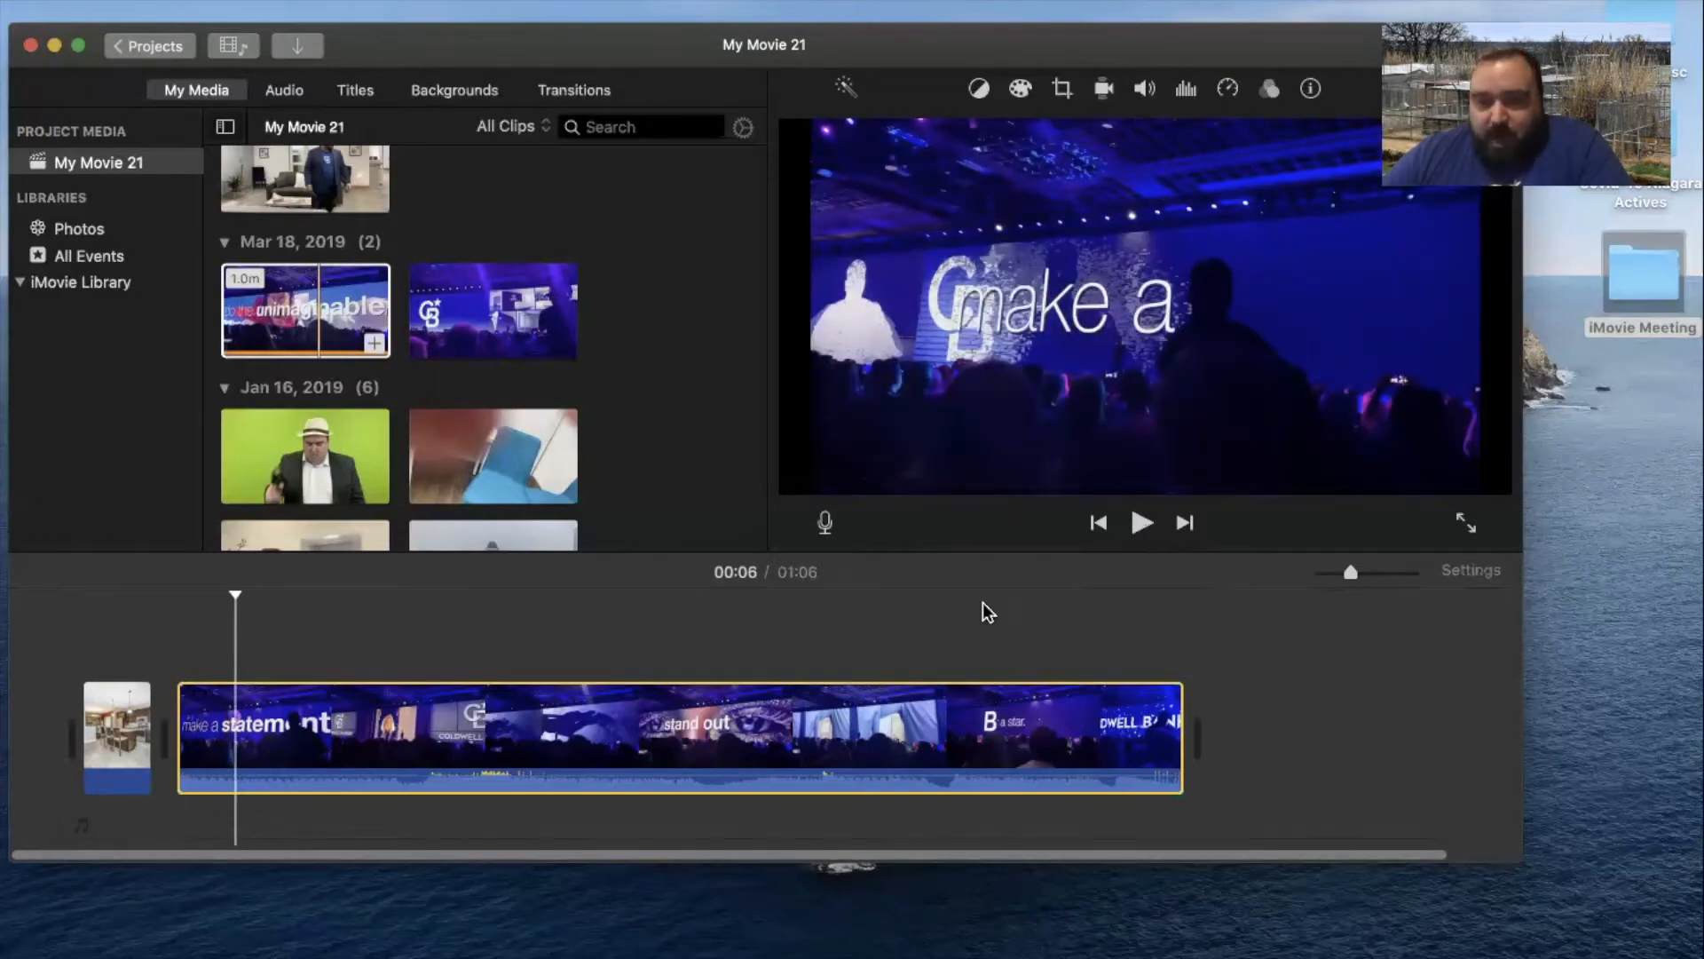
Try out the conference clip's volume by muting it and raising it to 400%
left_click_drag(657, 774, 653, 805)
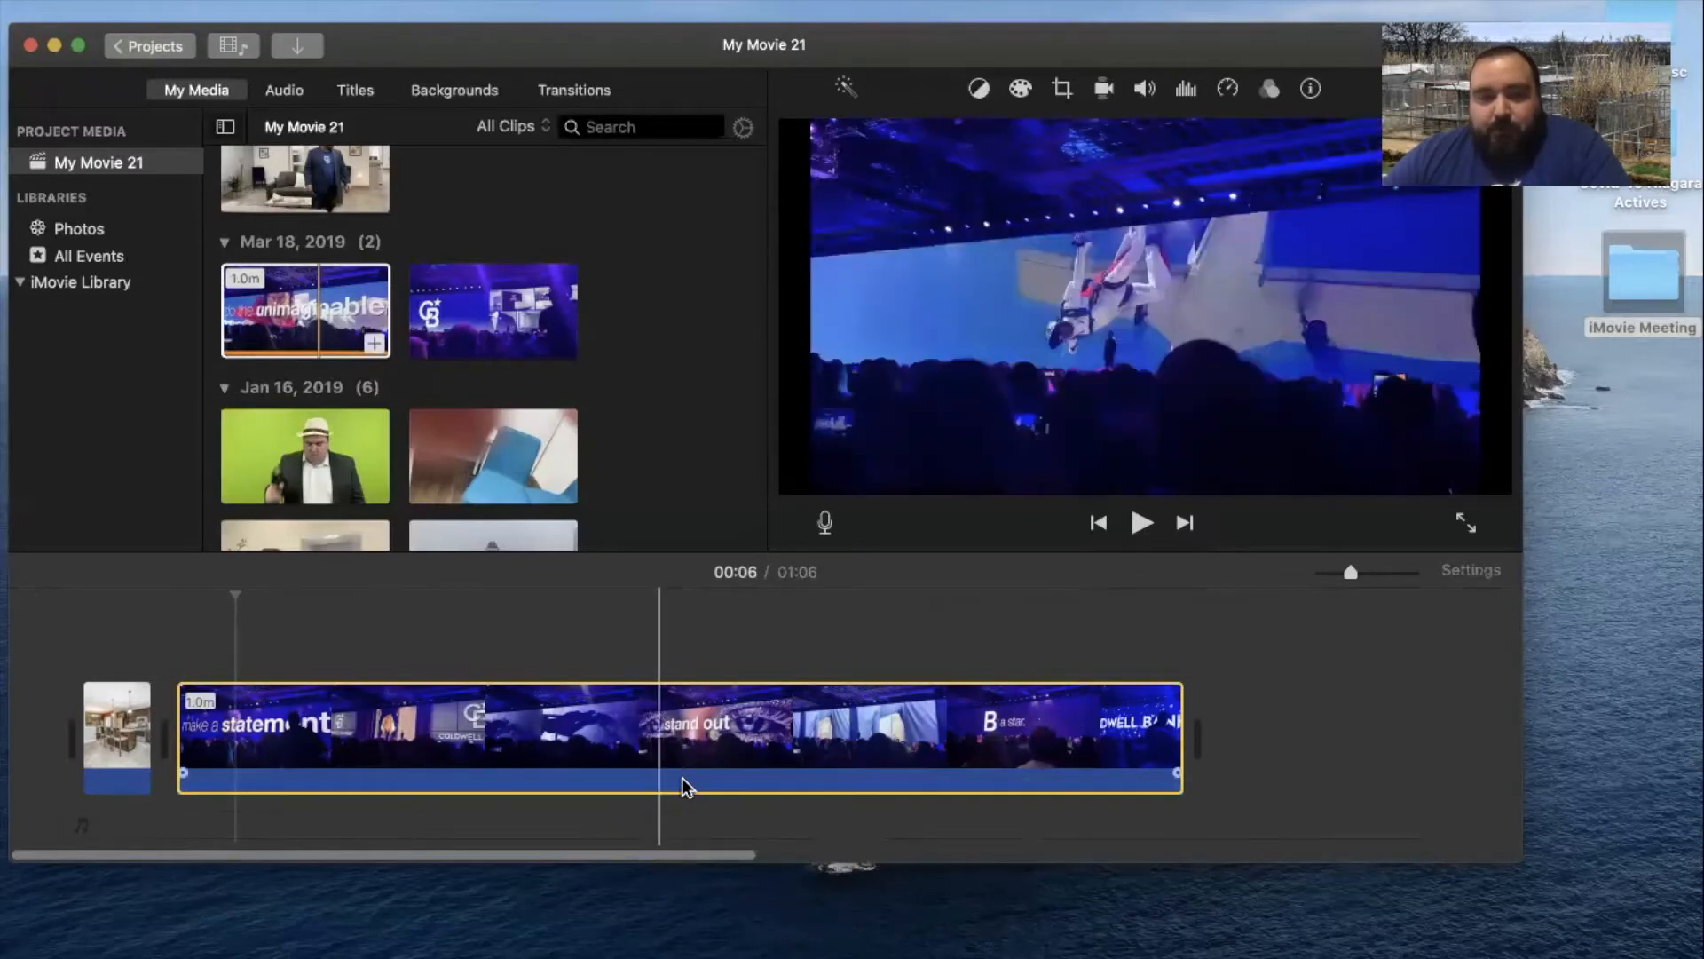
left_click_drag(677, 793, 680, 767)
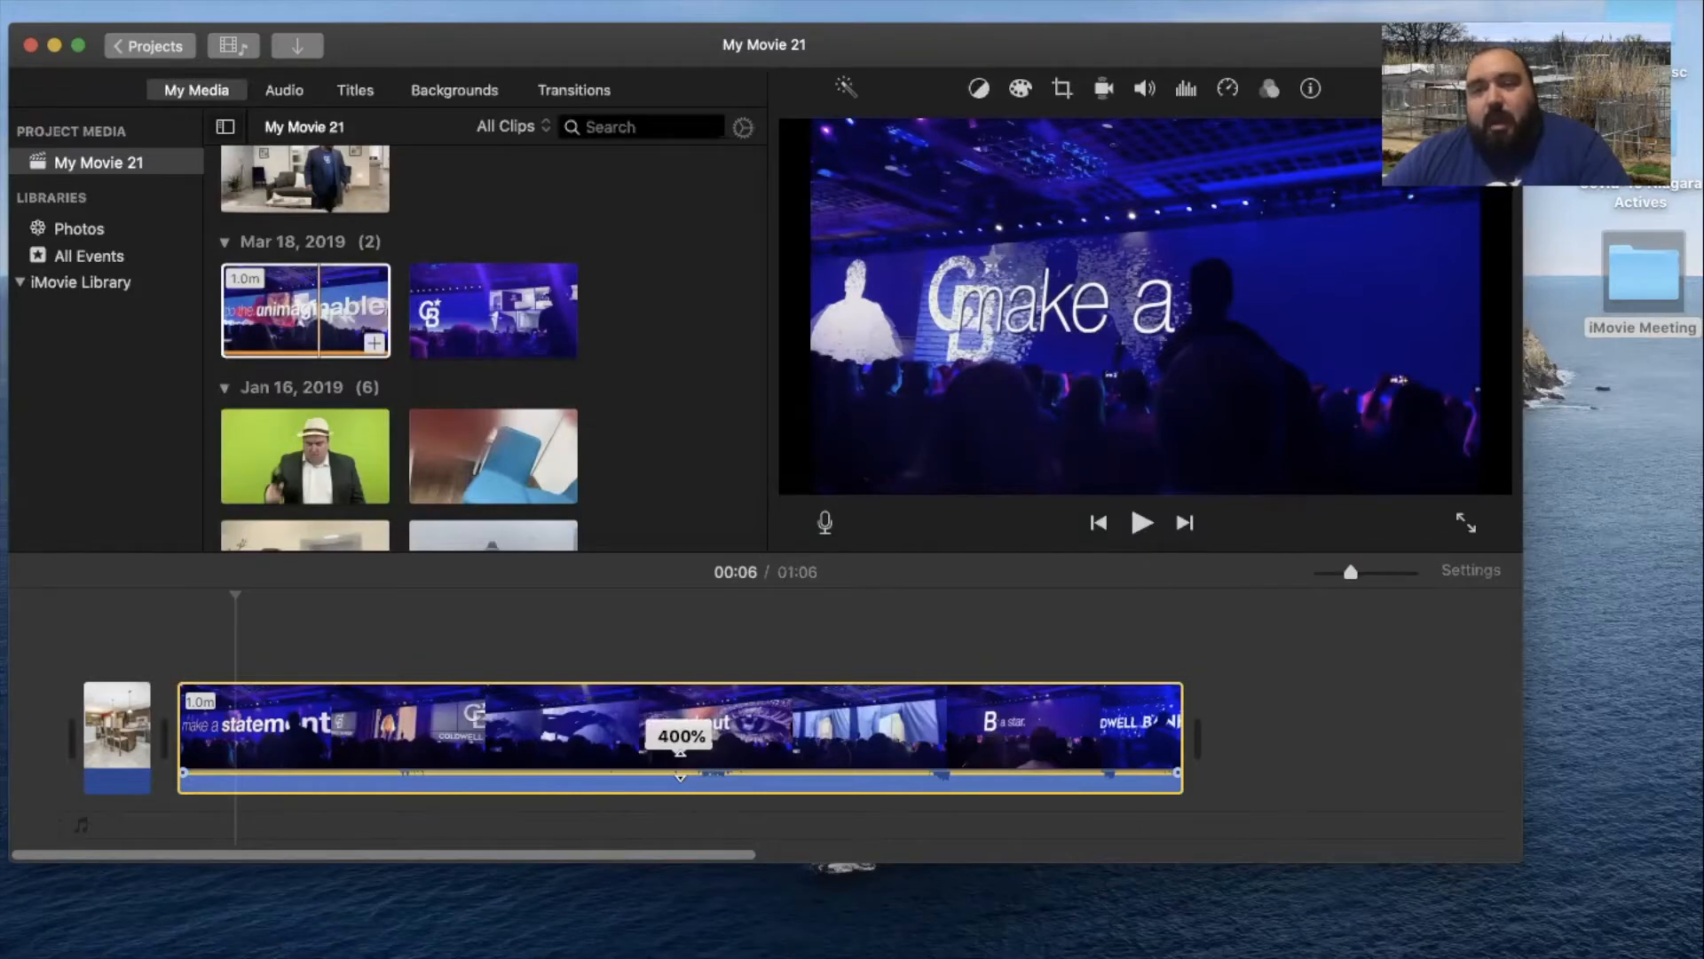
left_click_drag(680, 779, 680, 781)
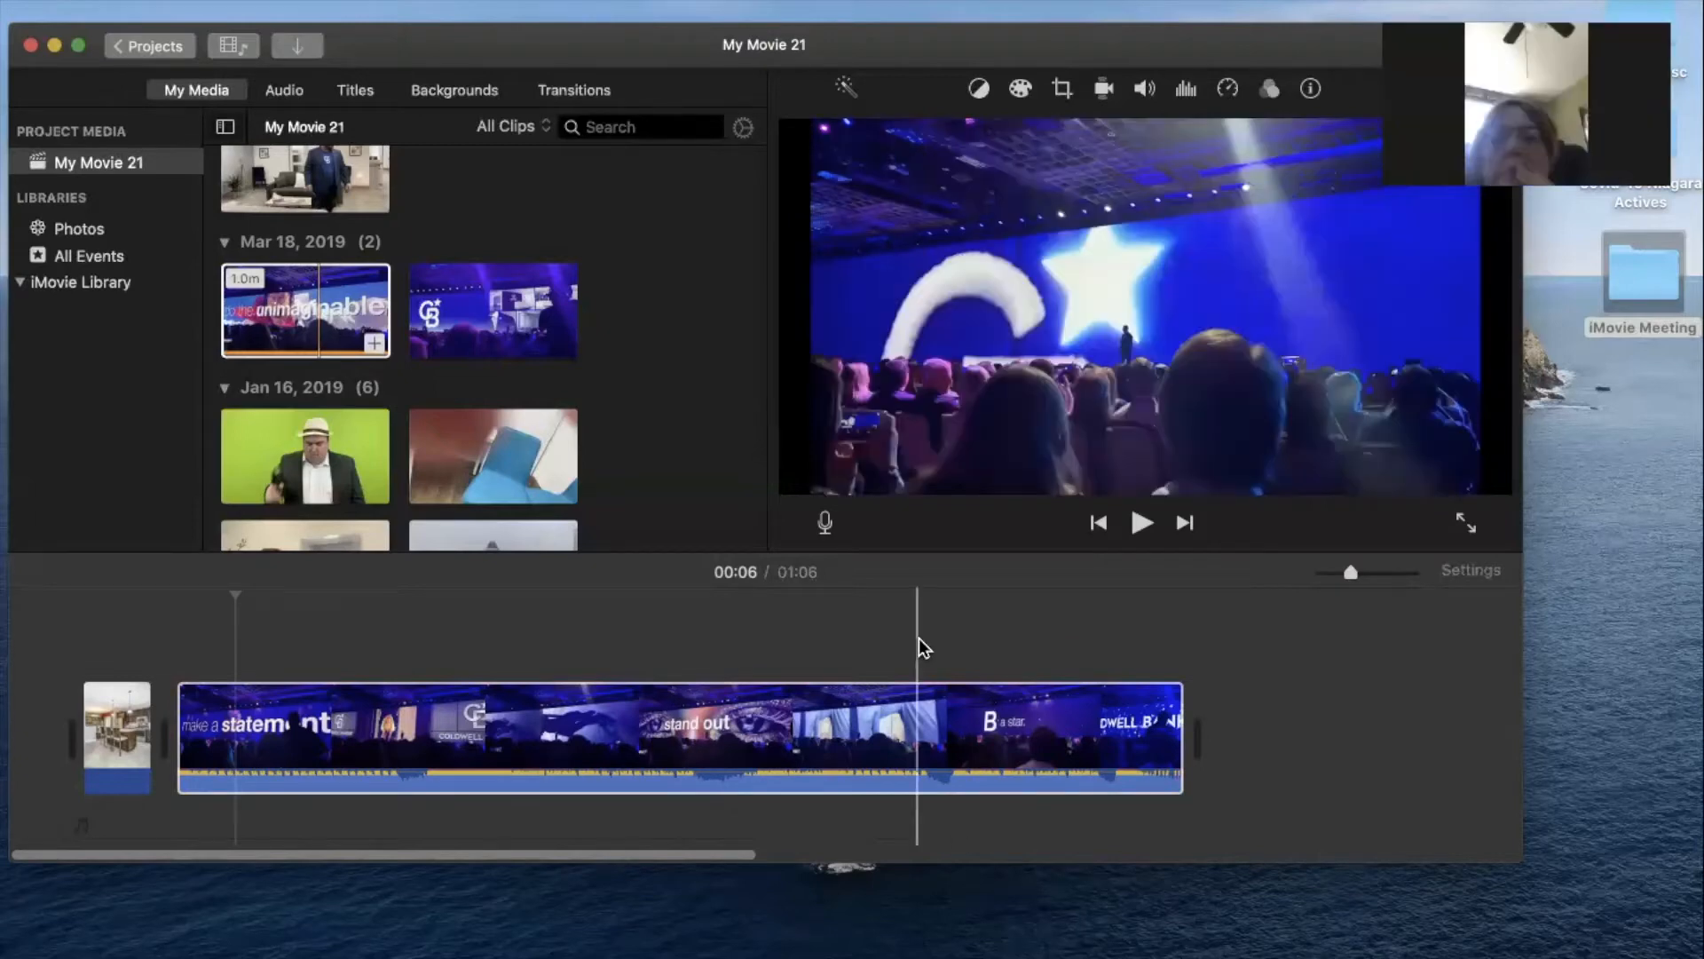
Silence the conference clip by lowering its volume to 0%, and show its volume settings
left_click_drag(860, 773, 866, 796)
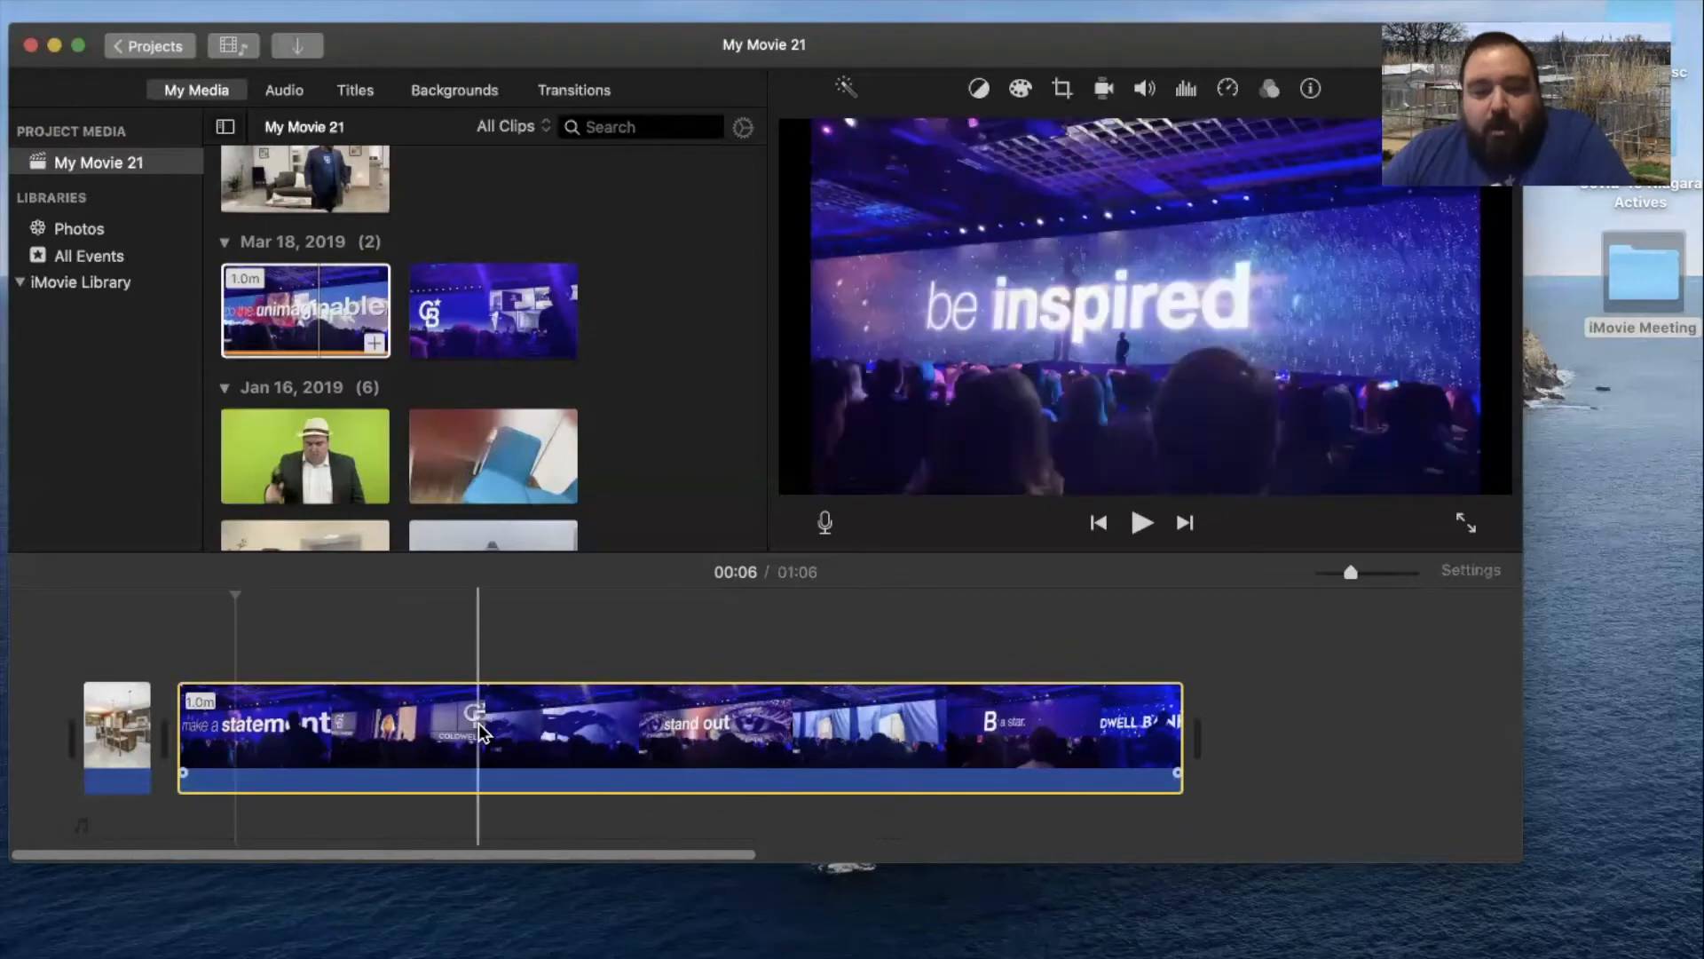
left_click(478, 723)
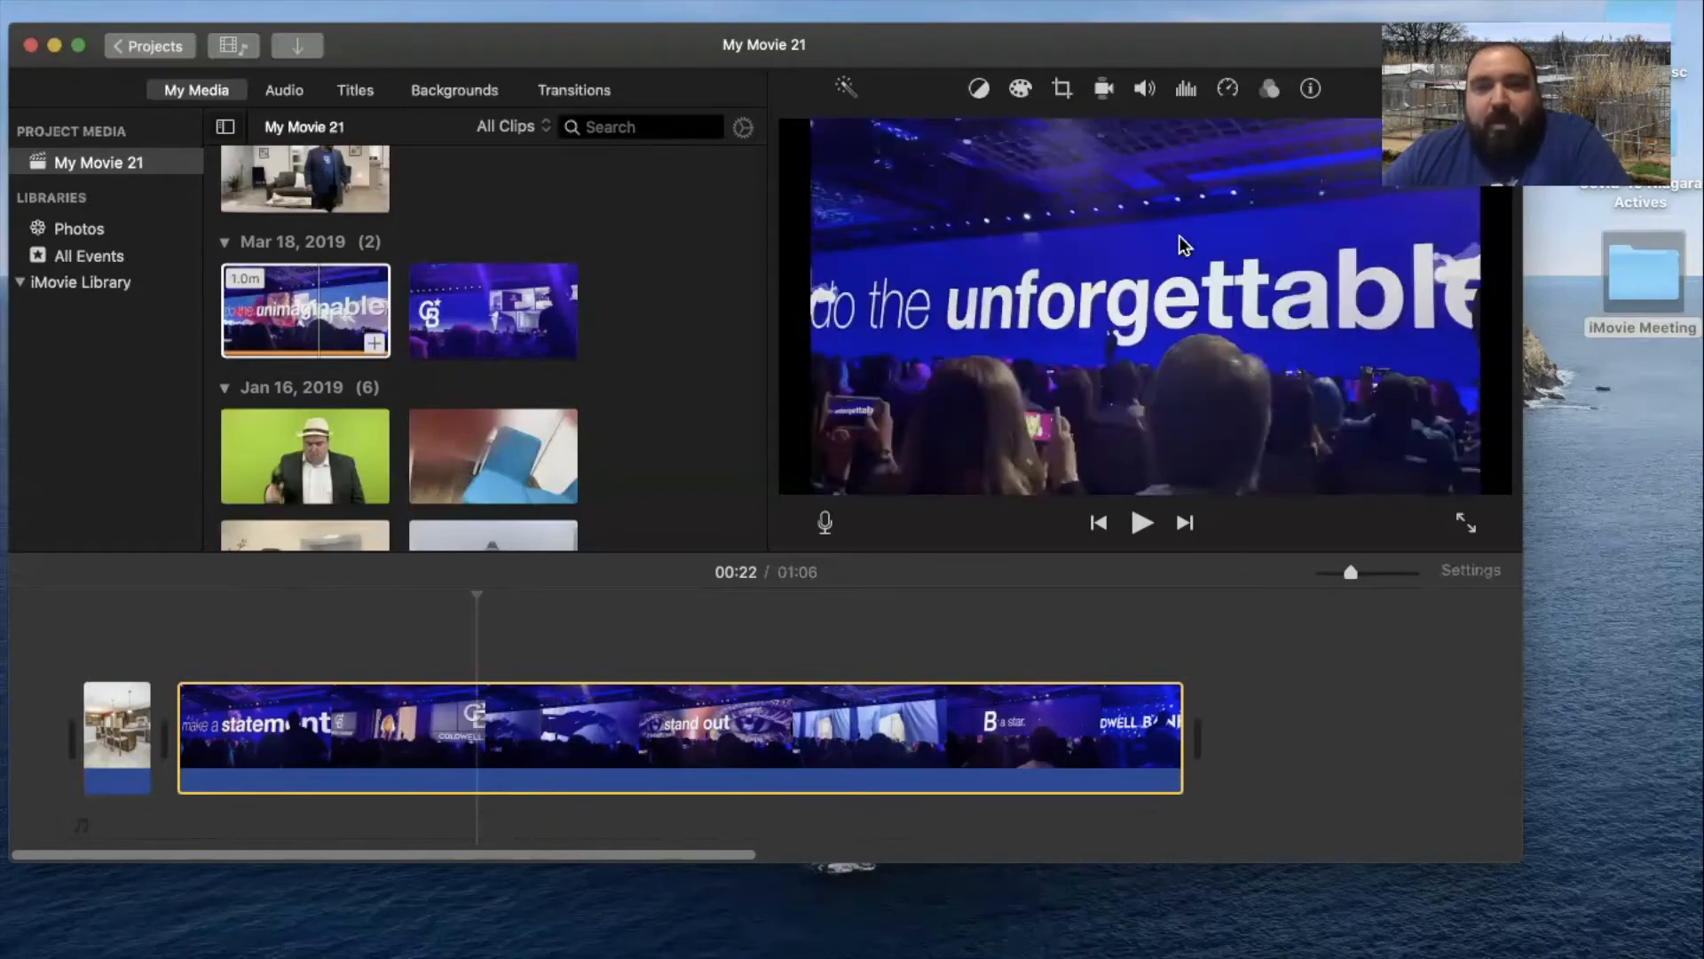
left_click(1145, 89)
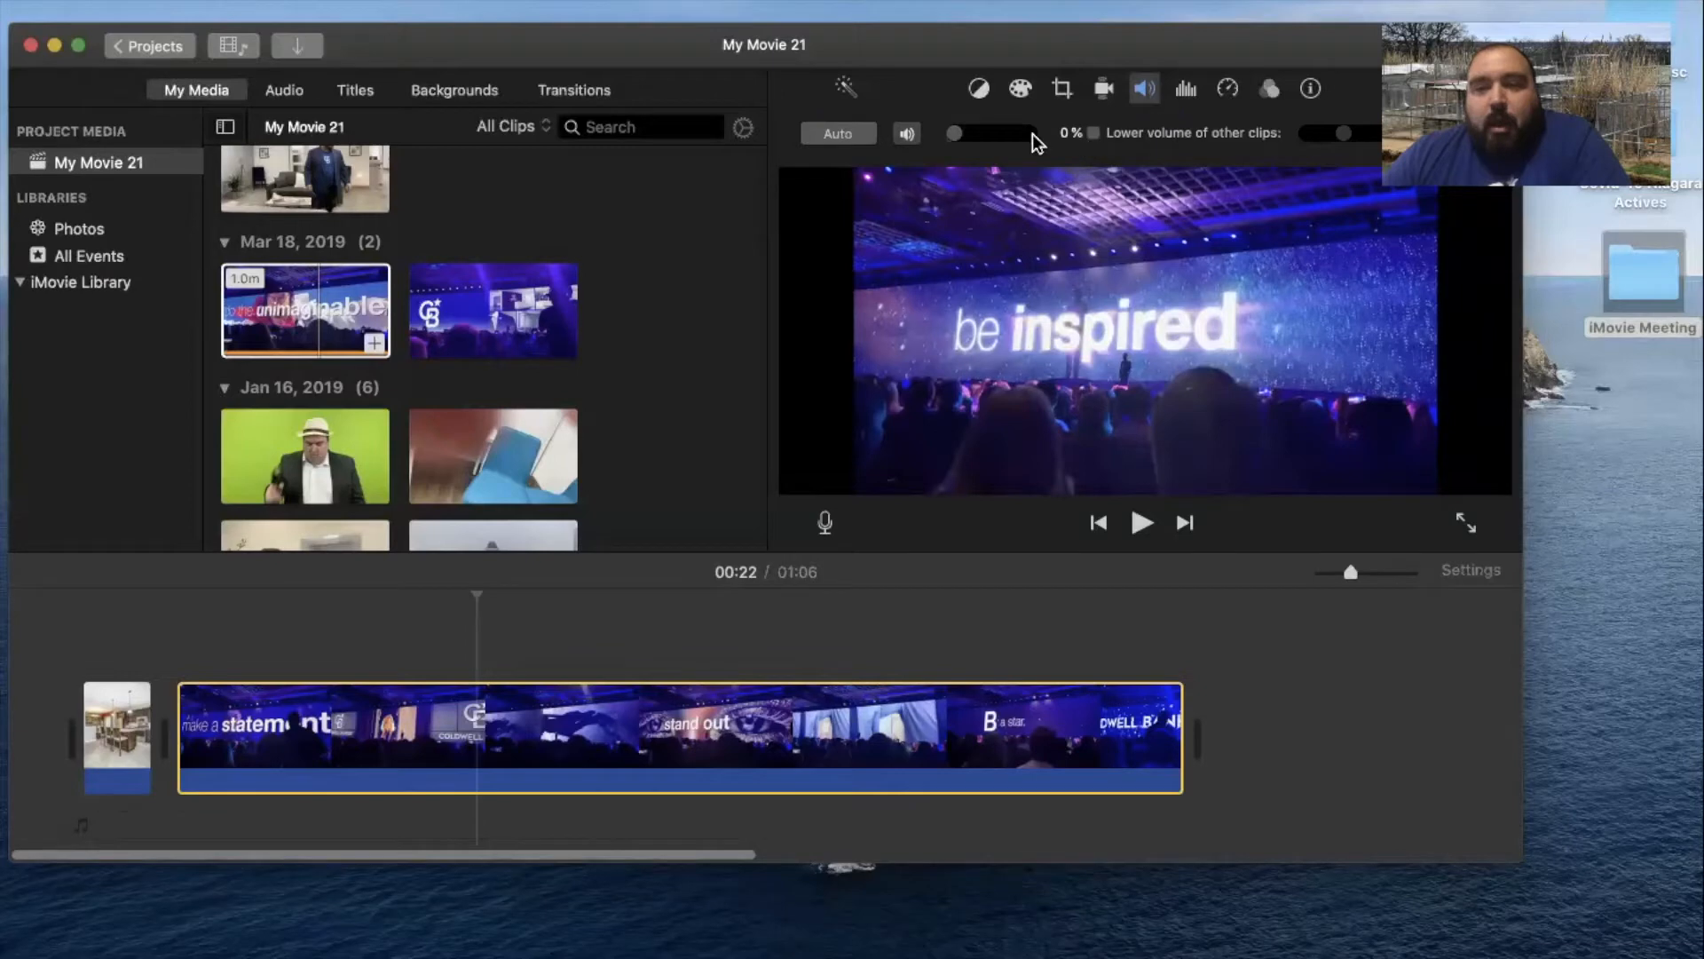
mouse_move(962, 133)
left_mouse_down()
mouse_move(1041, 138)
mouse_move(928, 141)
left_mouse_up()
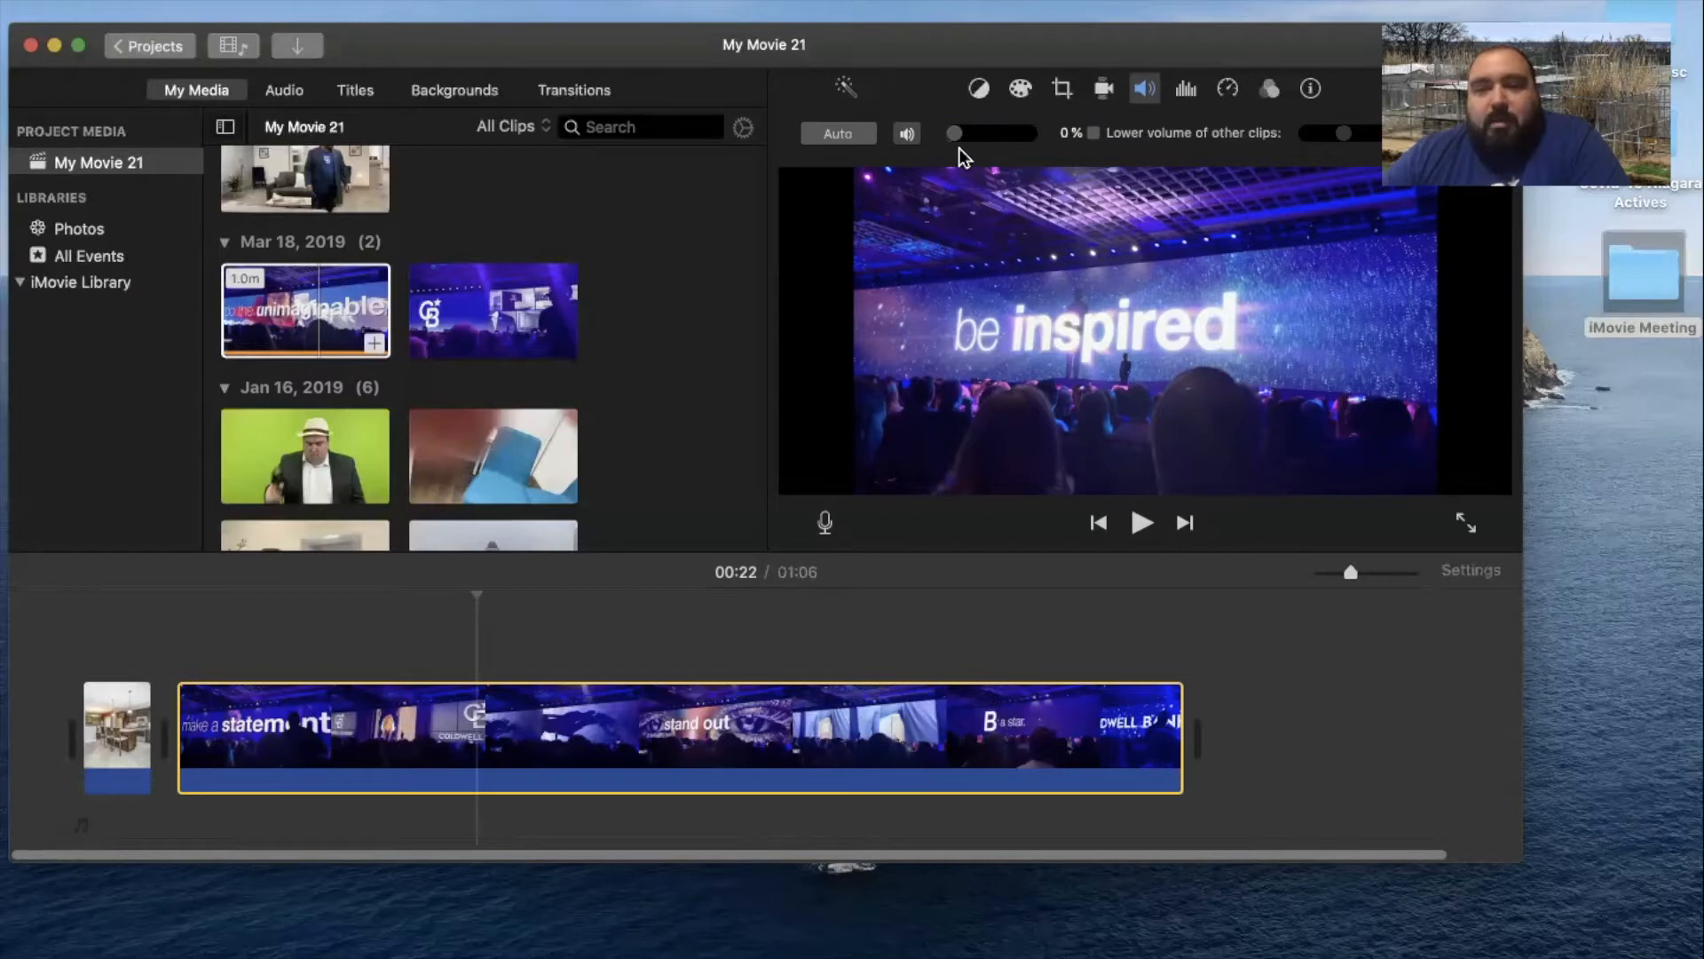
Try 50% background noise reduction on the conference clip and turn it off again
left_click(1177, 90)
left_click(793, 133)
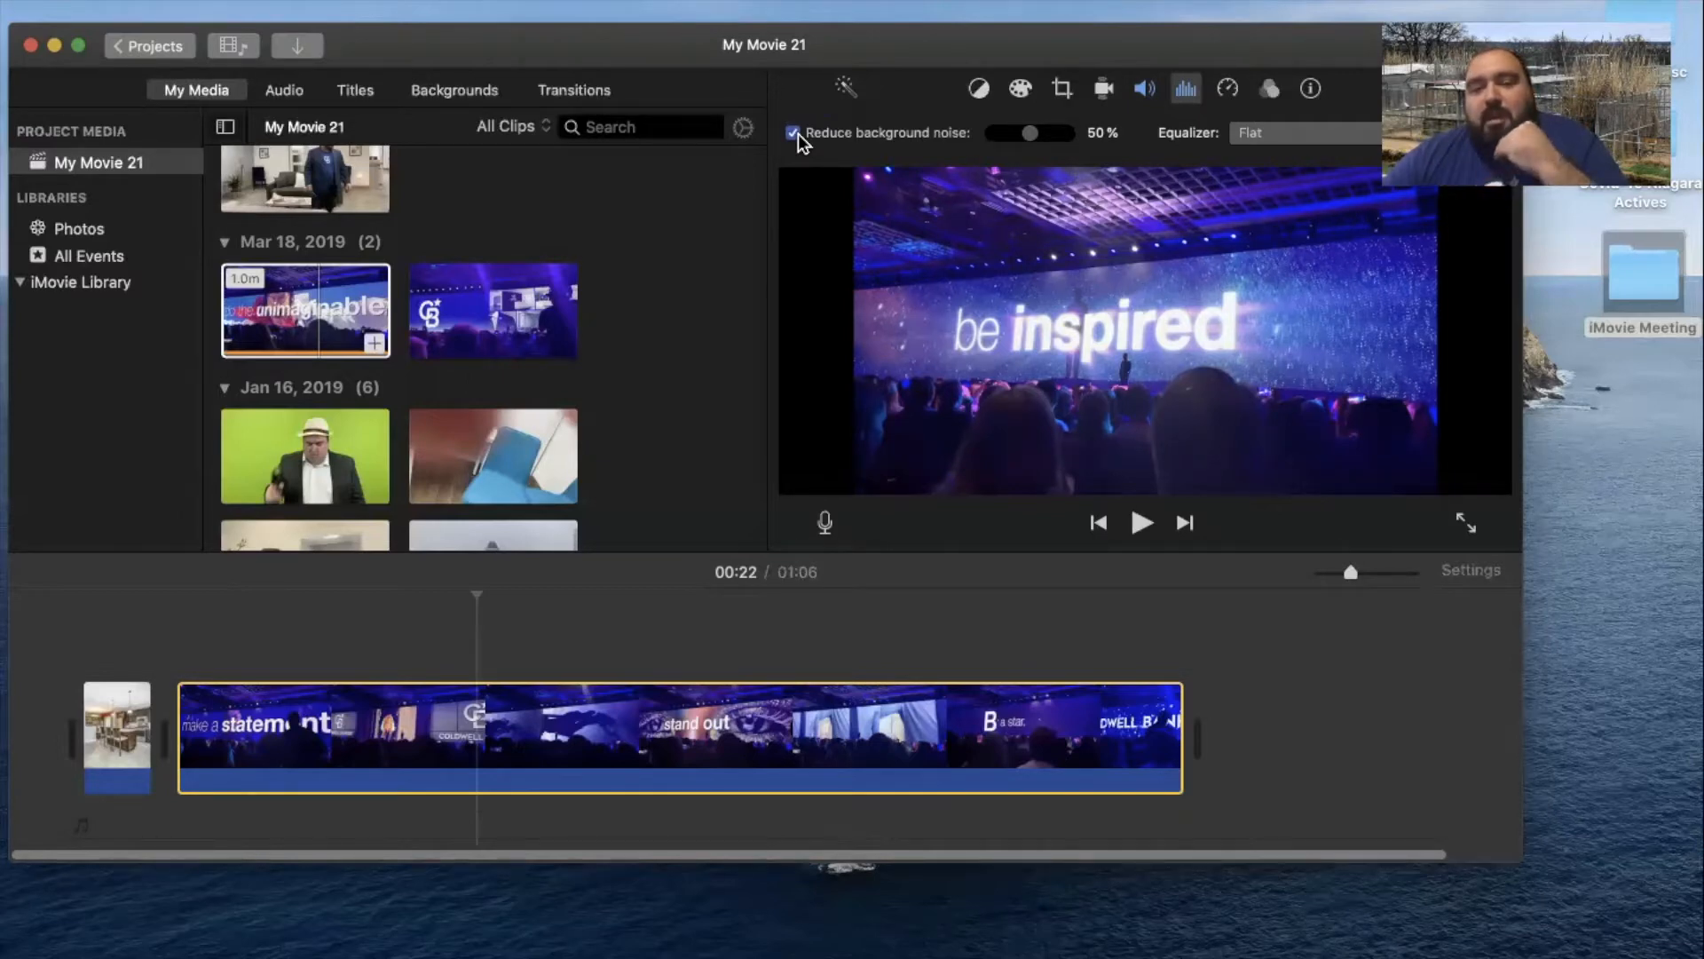
left_click(795, 133)
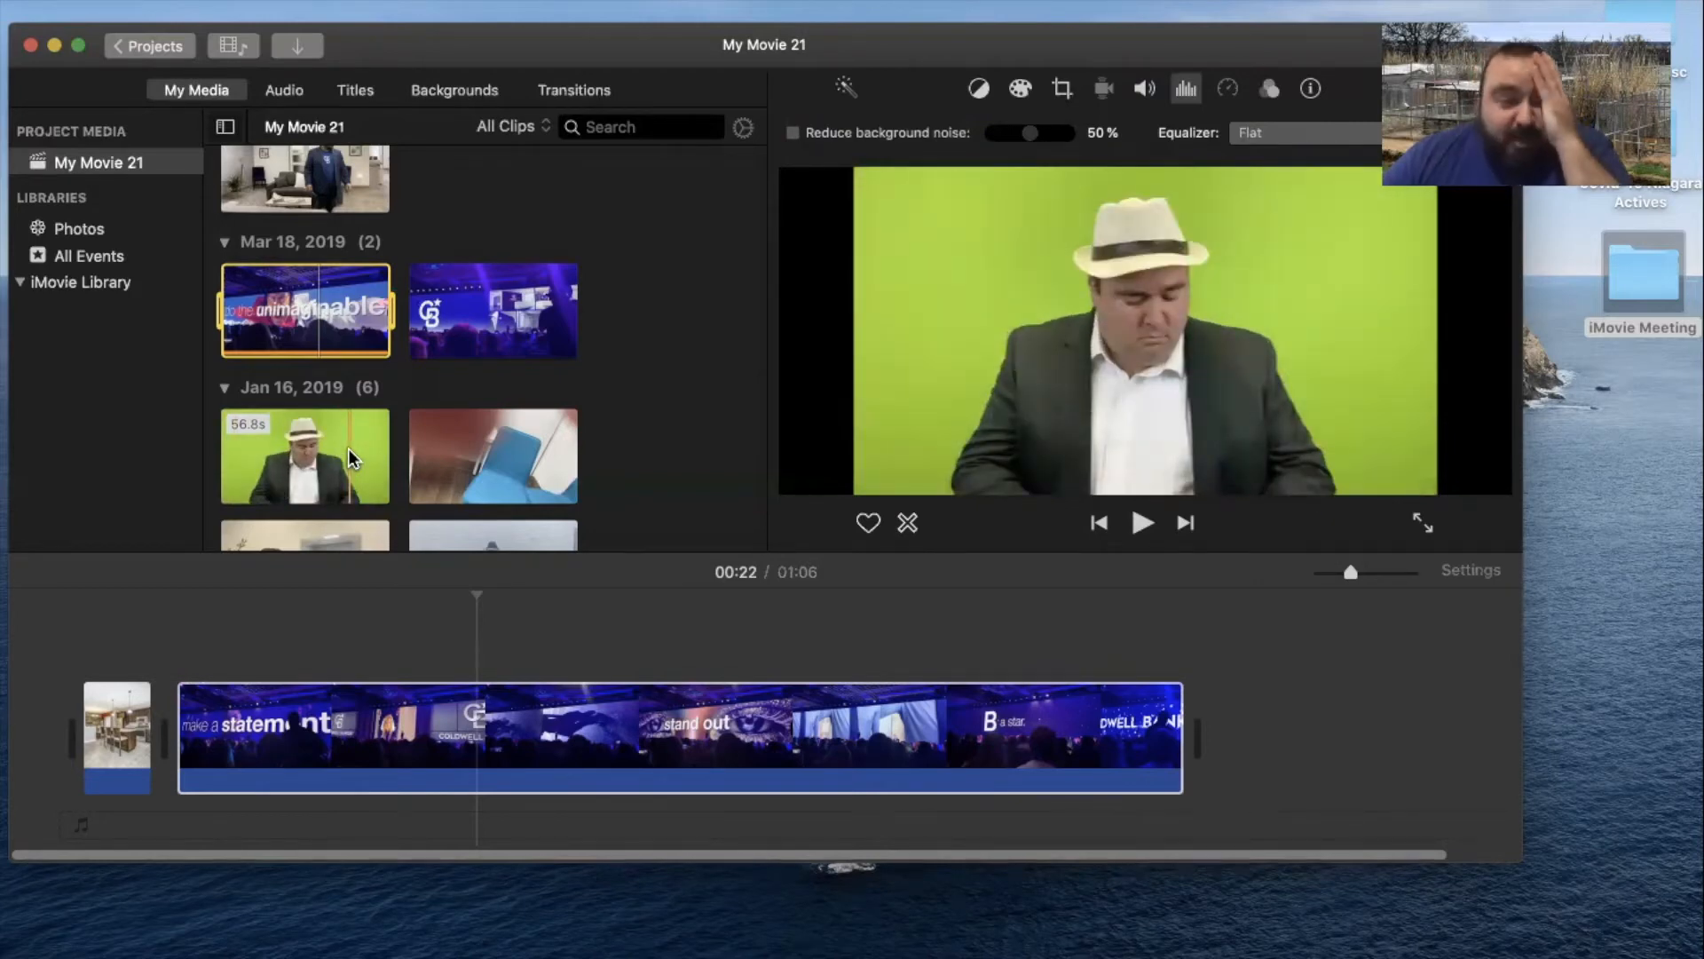
Overlay the green-screen video from Jan 16, 2019 above the other clips at the movie's start and play it back
left_click(348, 444)
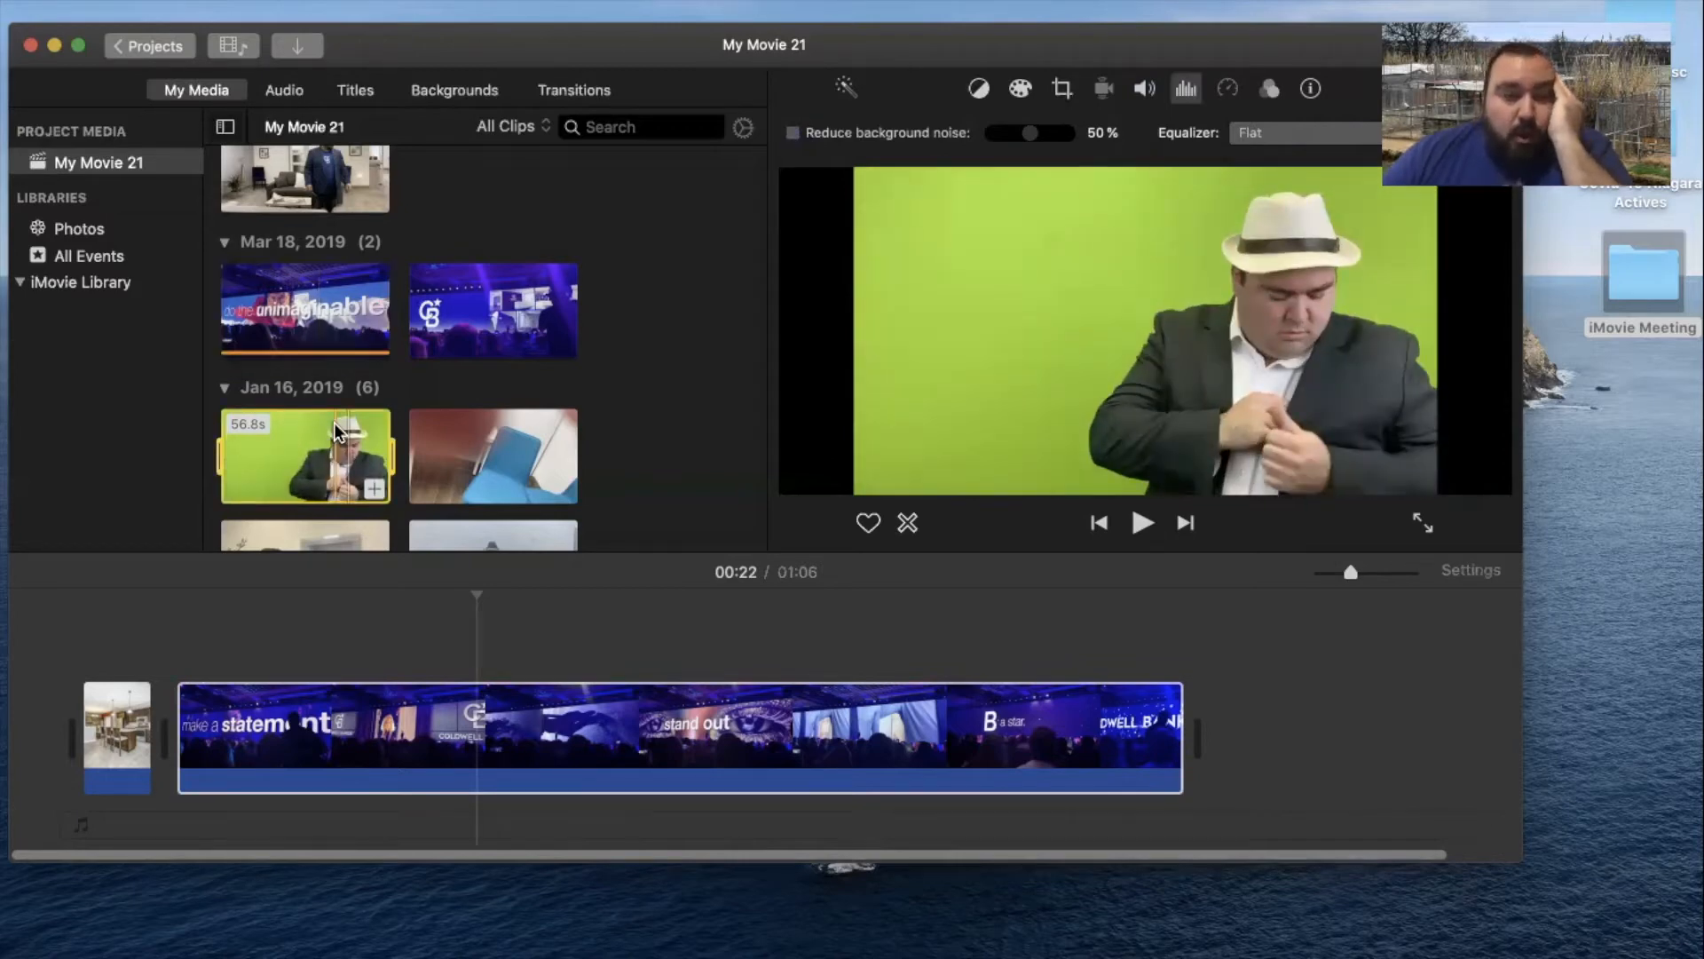
left_click_drag(335, 433, 78, 619)
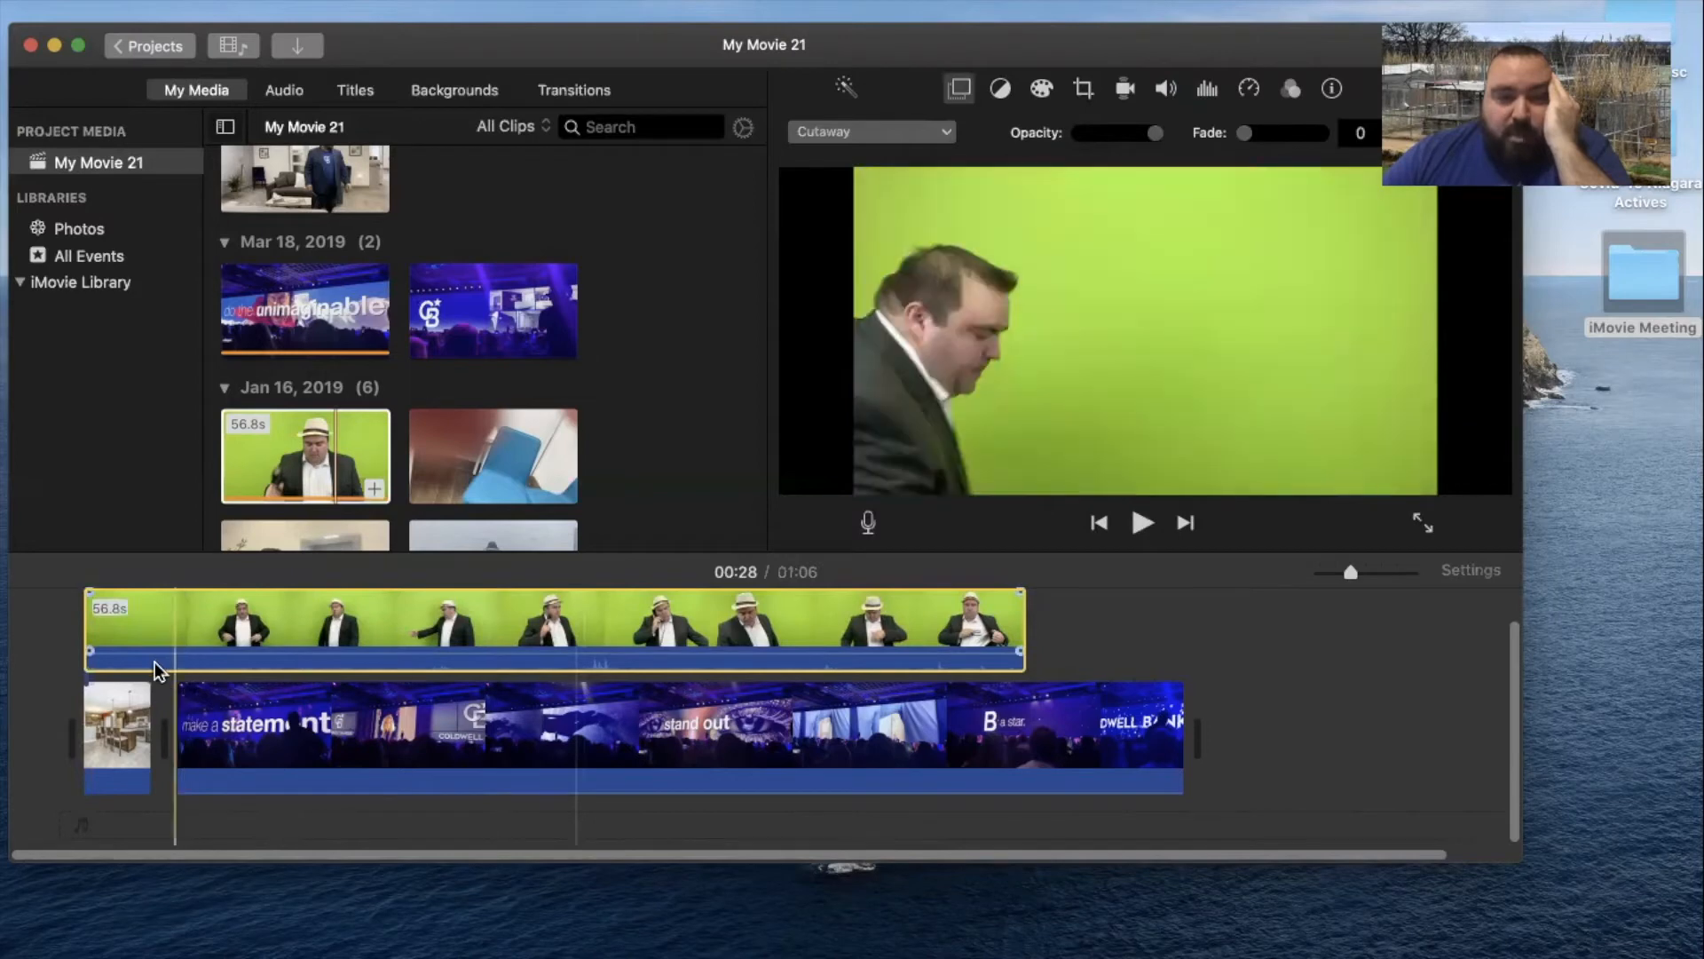
left_click(67, 605)
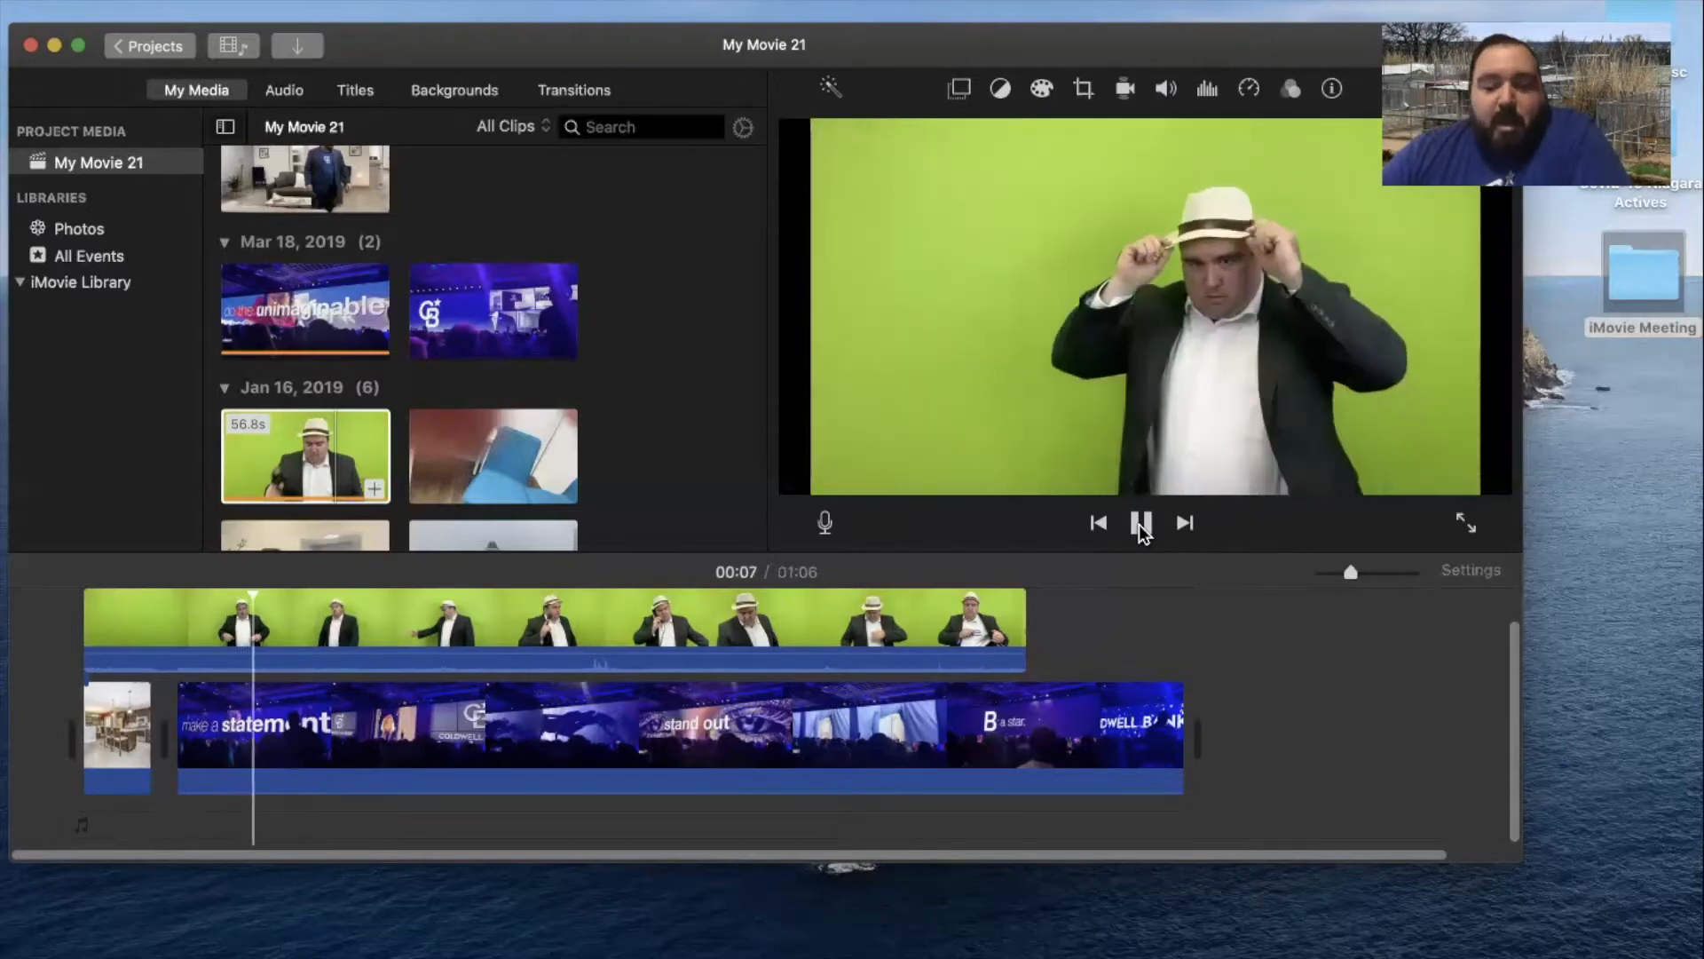
left_click(1140, 523)
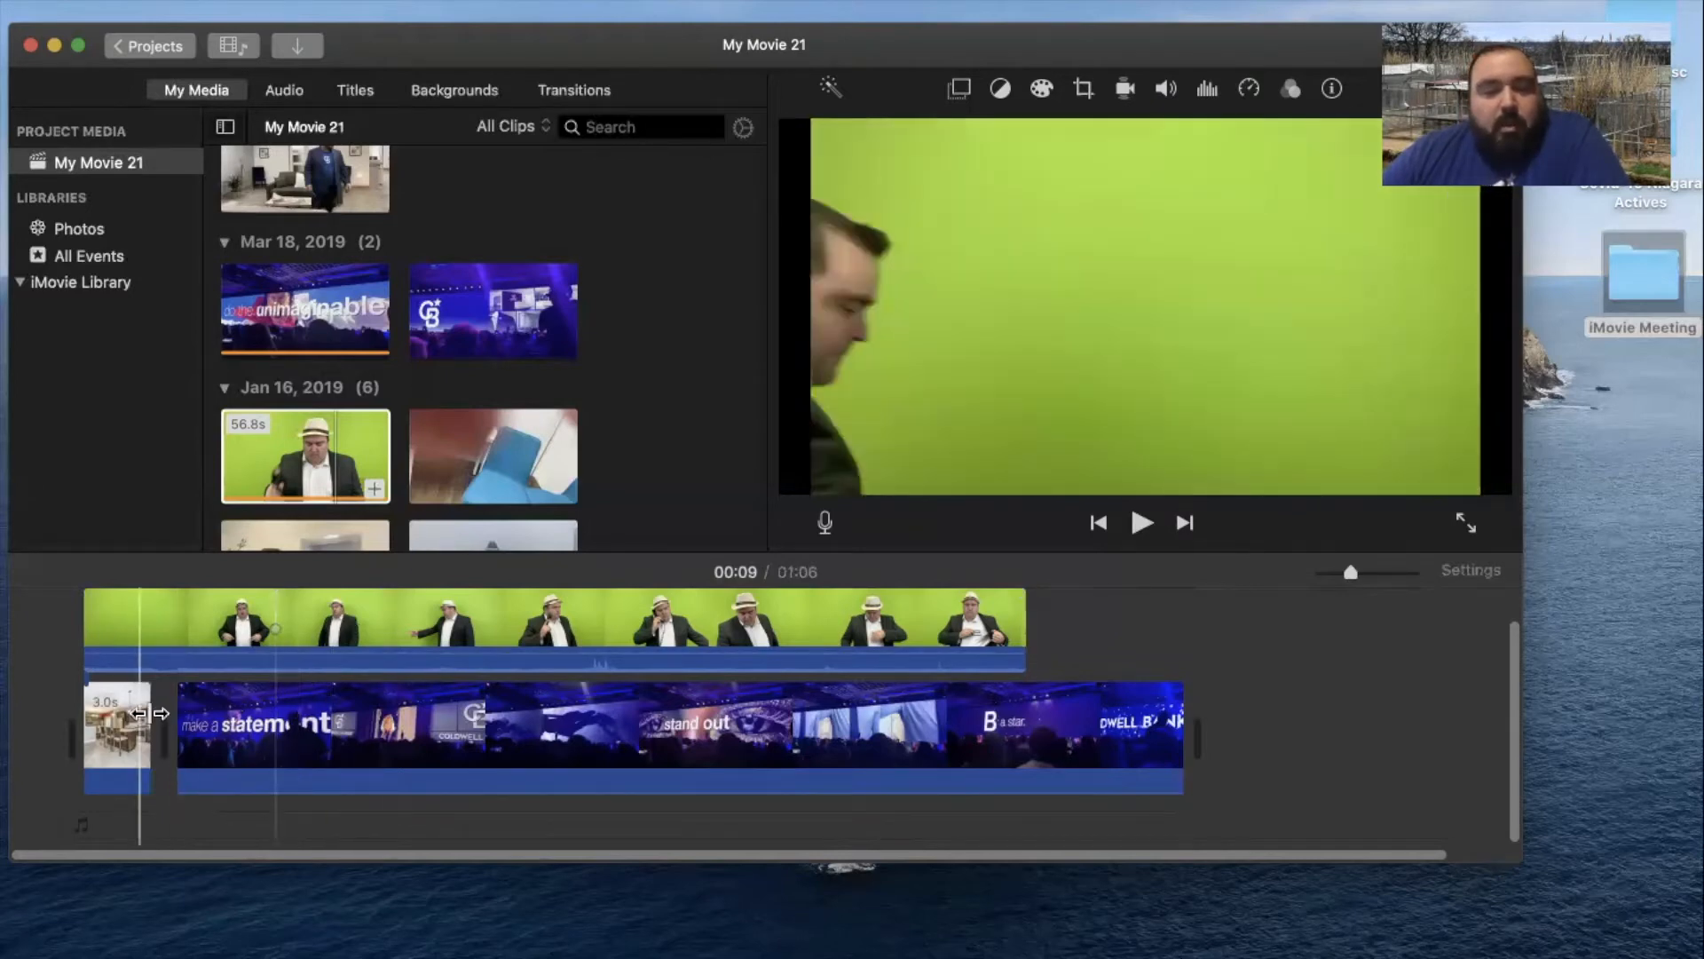
Set the video overlay style of the green-screen clip to Green/Blue Screen
left_click(261, 710)
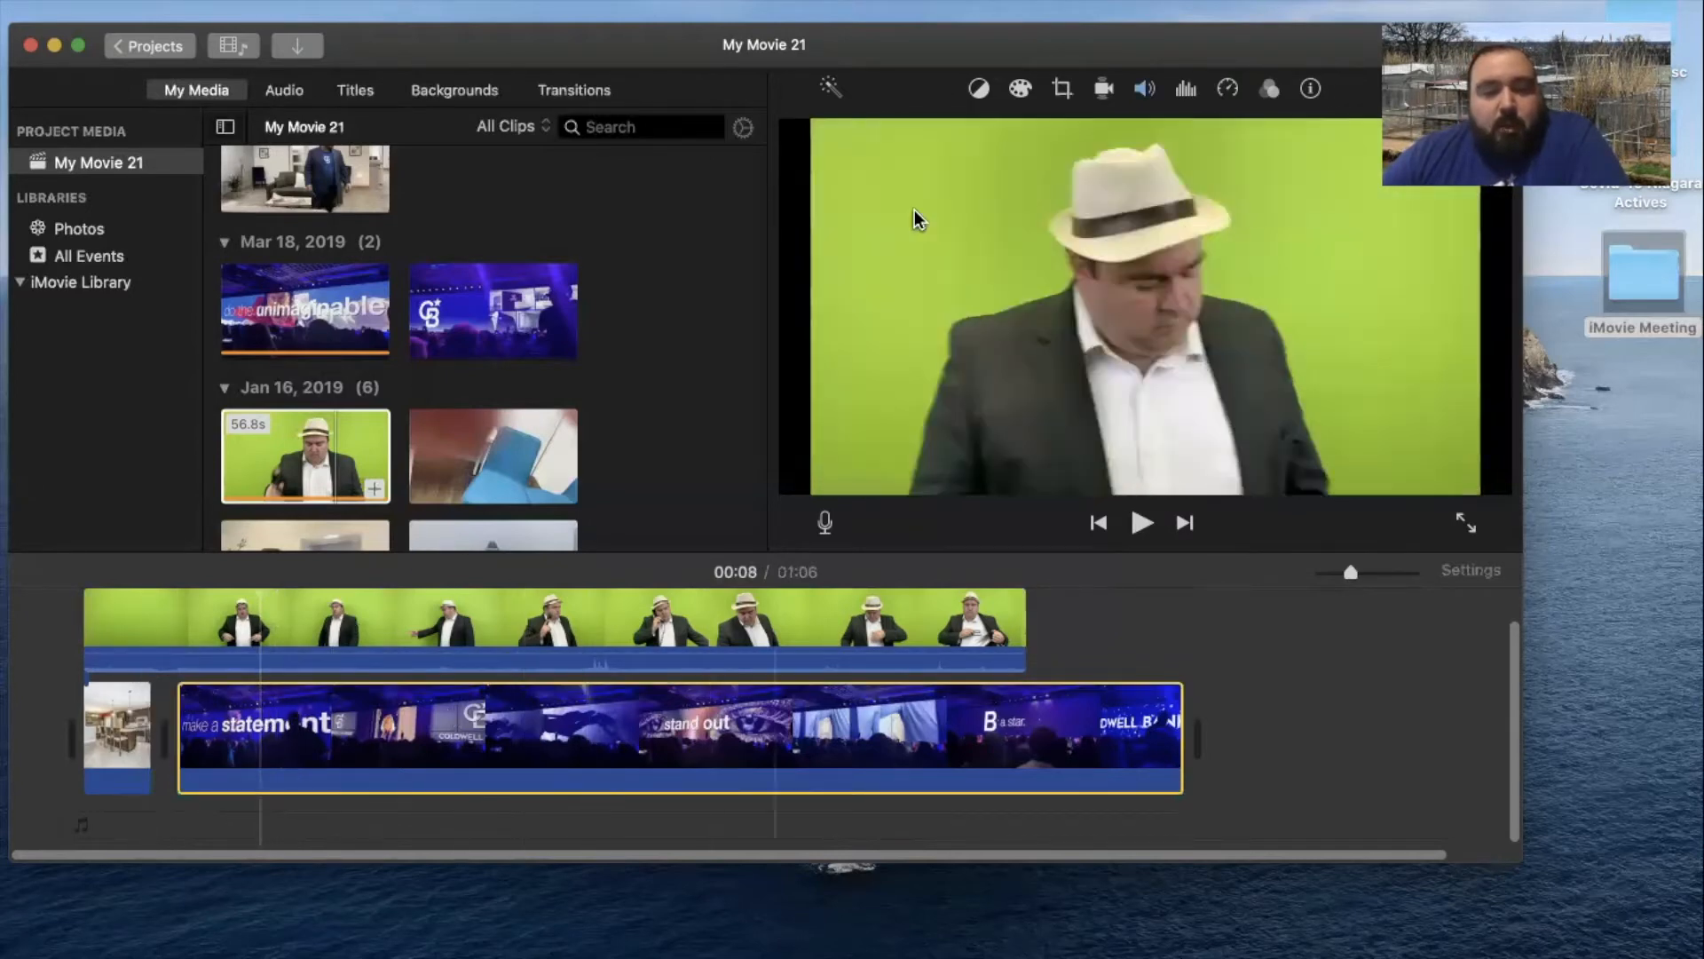
left_click(1062, 89)
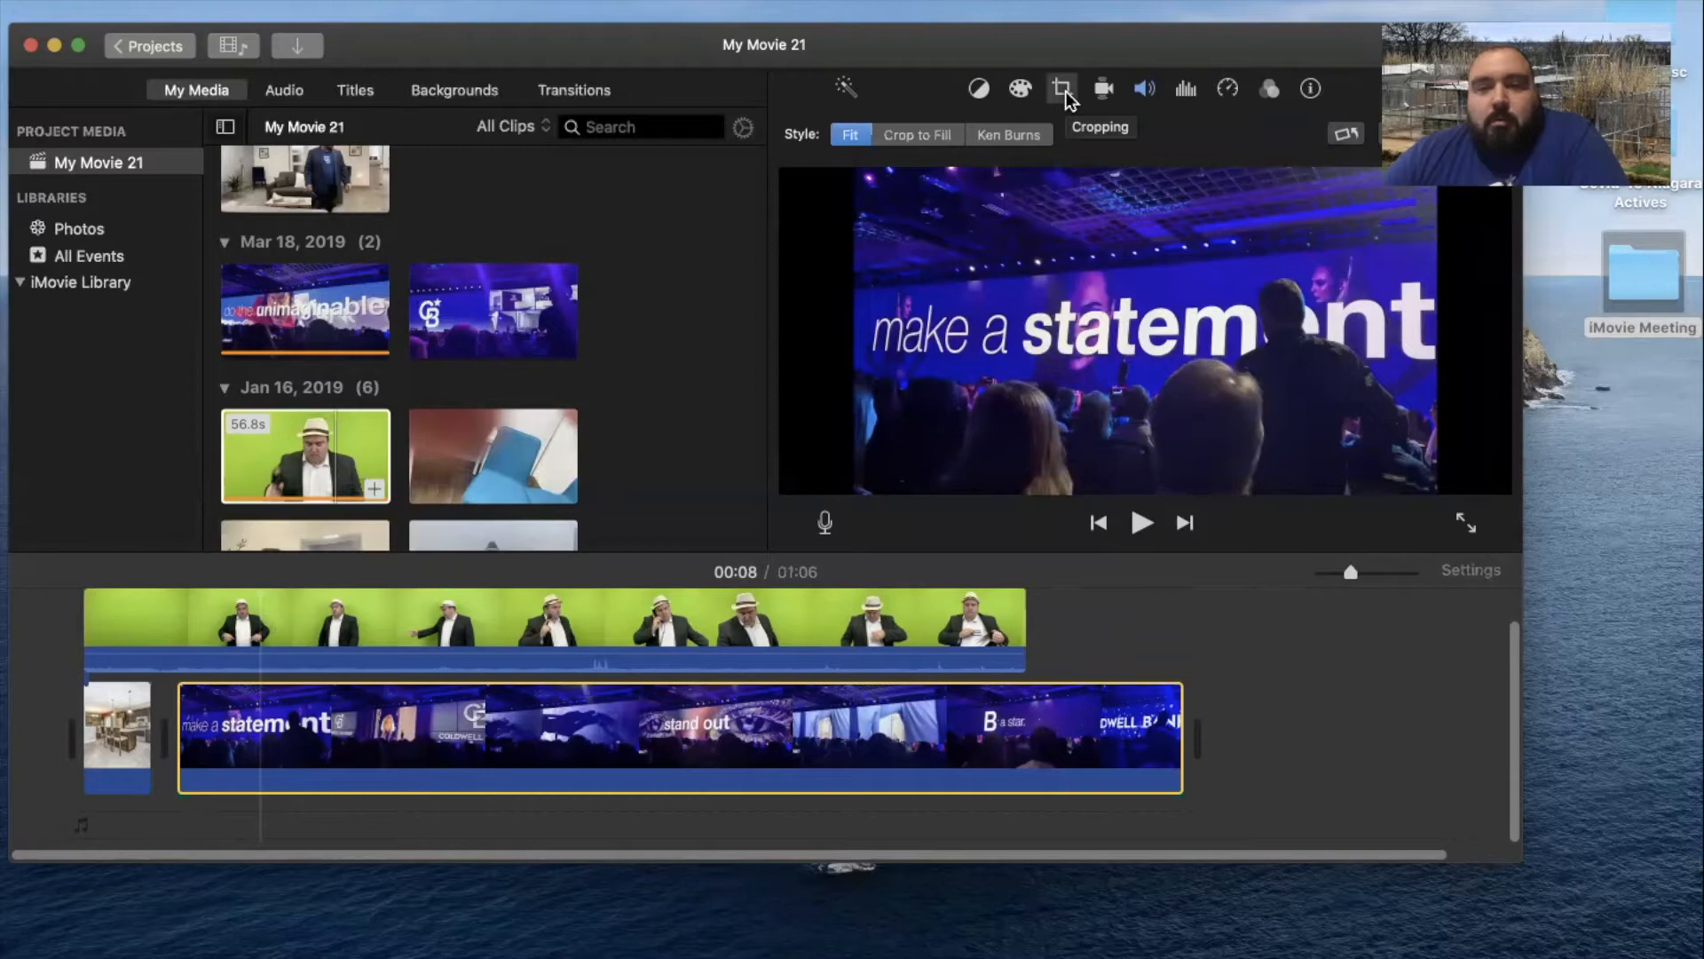
left_click(584, 643)
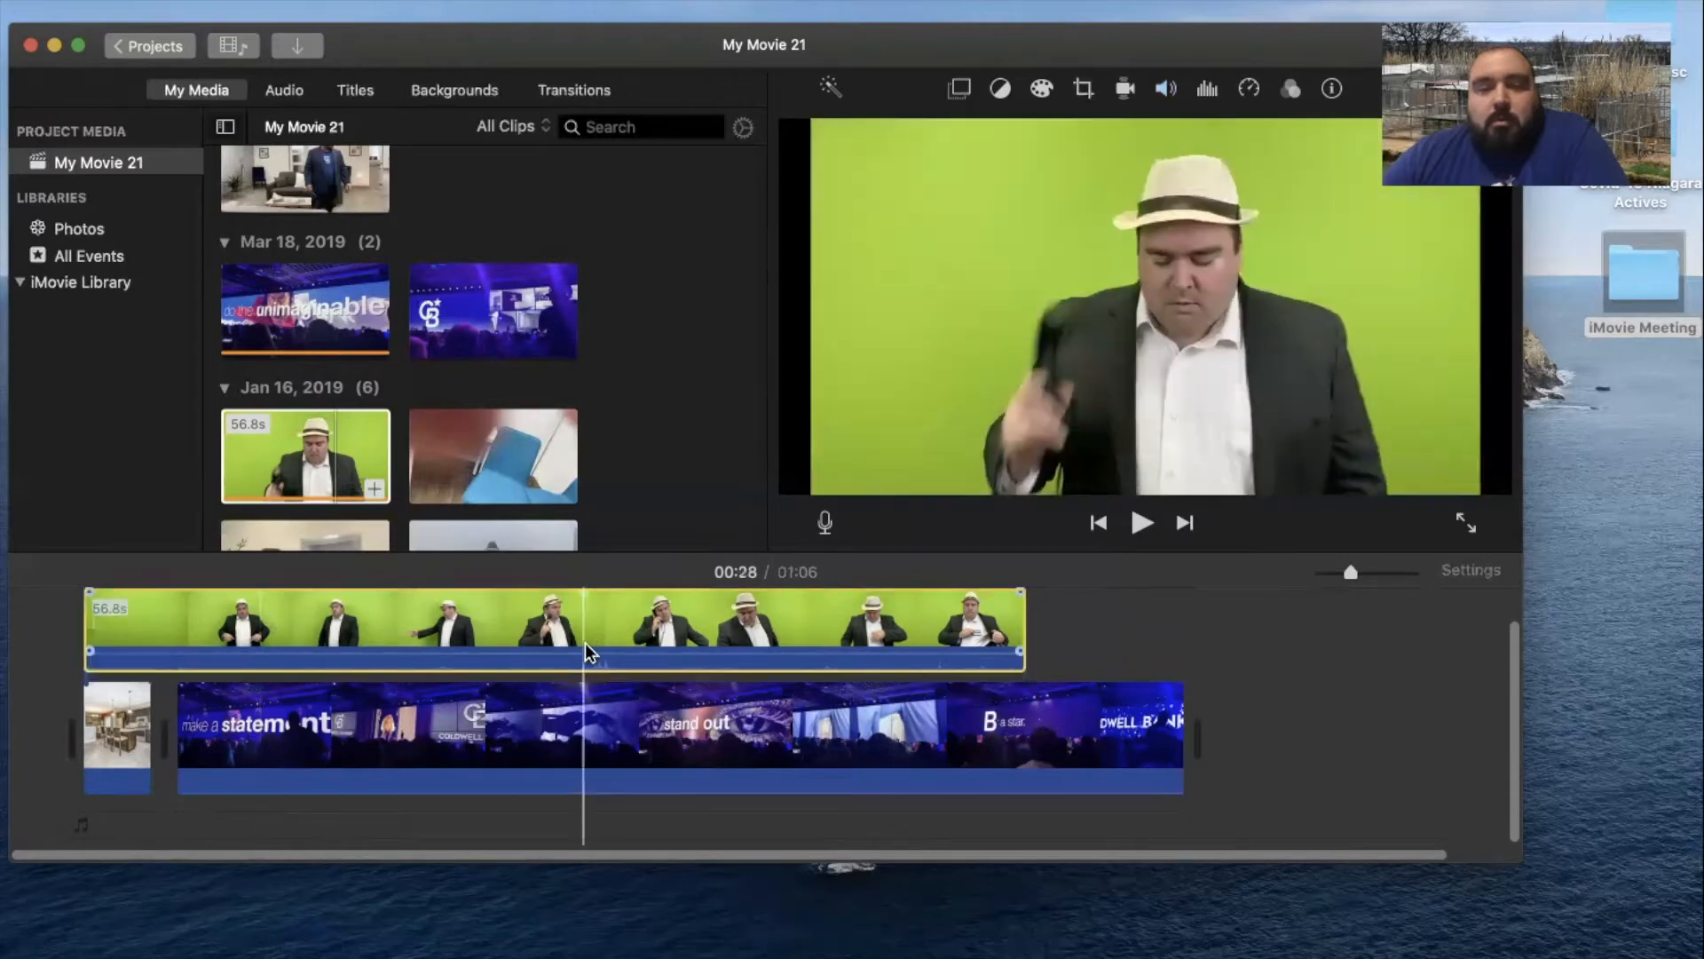
left_click(955, 88)
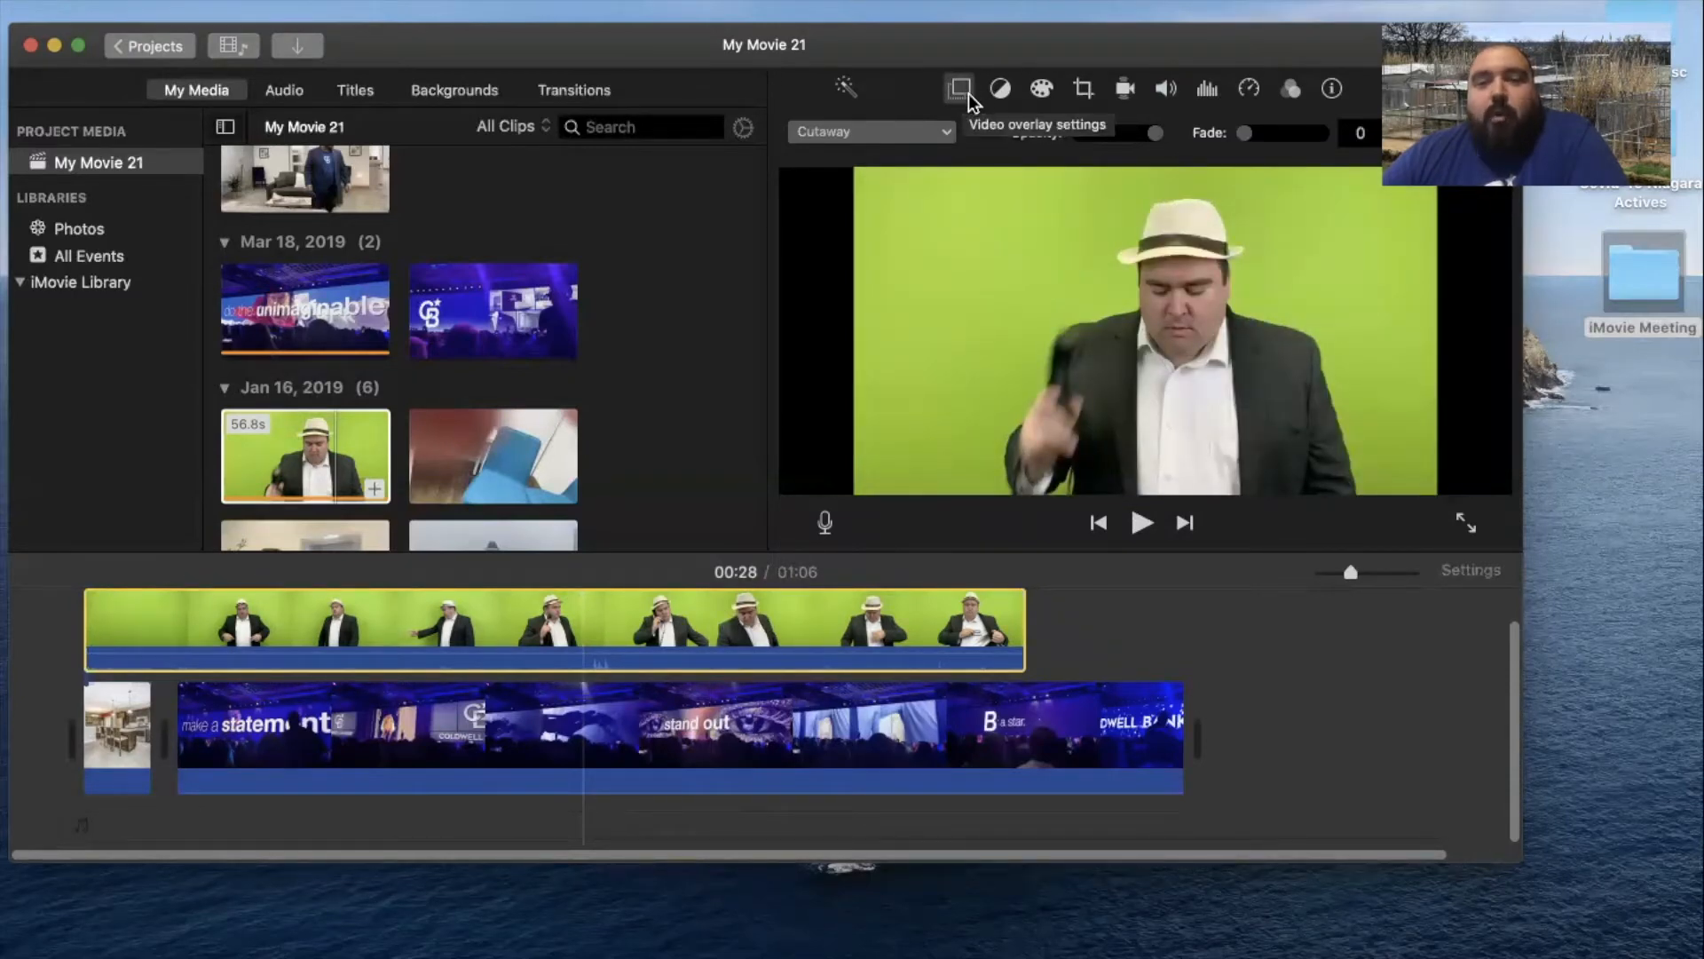
left_click(896, 131)
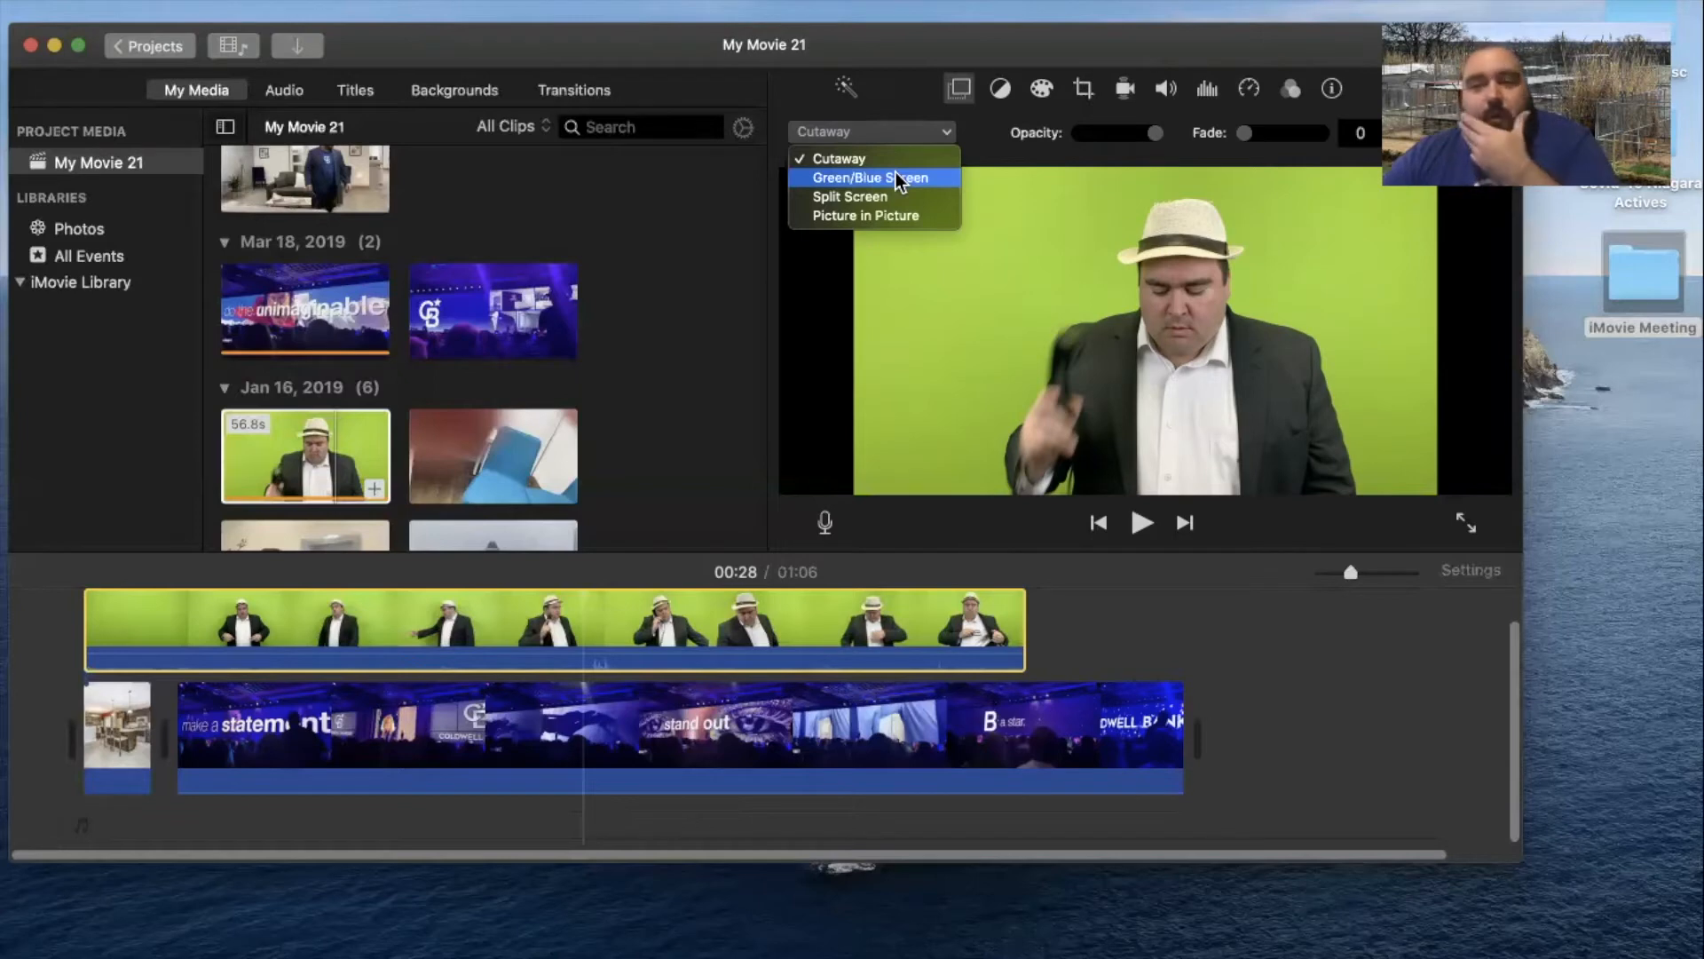
left_click(896, 176)
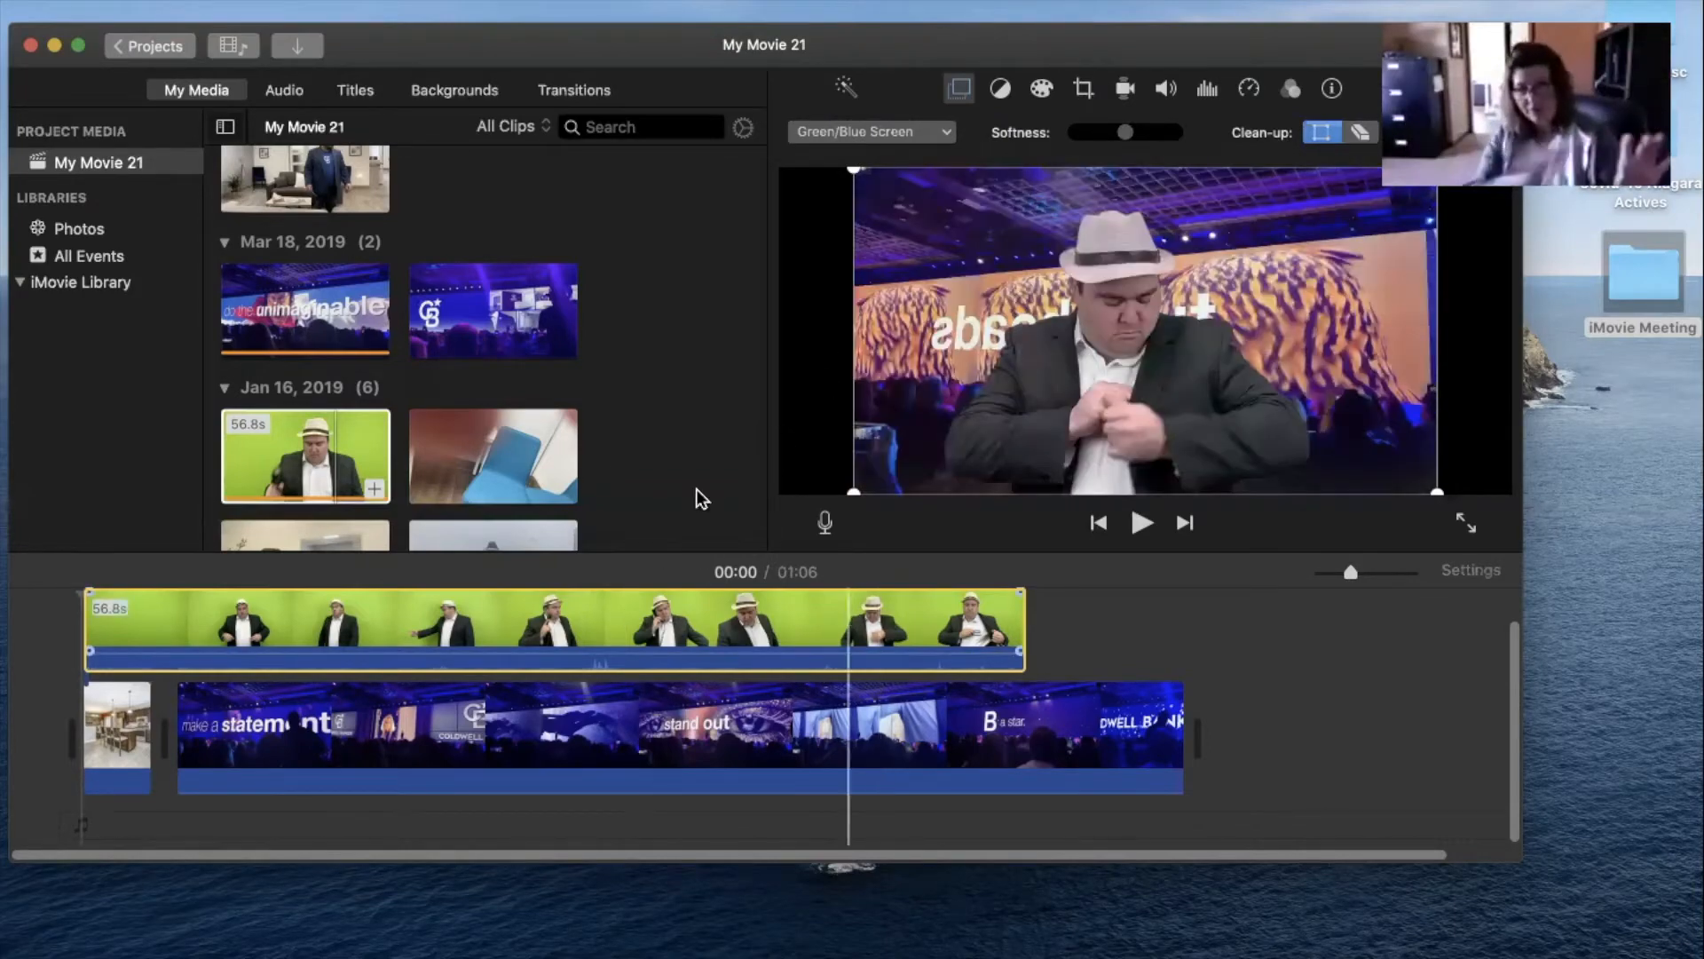
Delete the green-screen overlay and place the Jan 16, 2019 green-screen video above the other clips at the movie's start again
left_click(637, 613)
key("Delete")
left_click(328, 456)
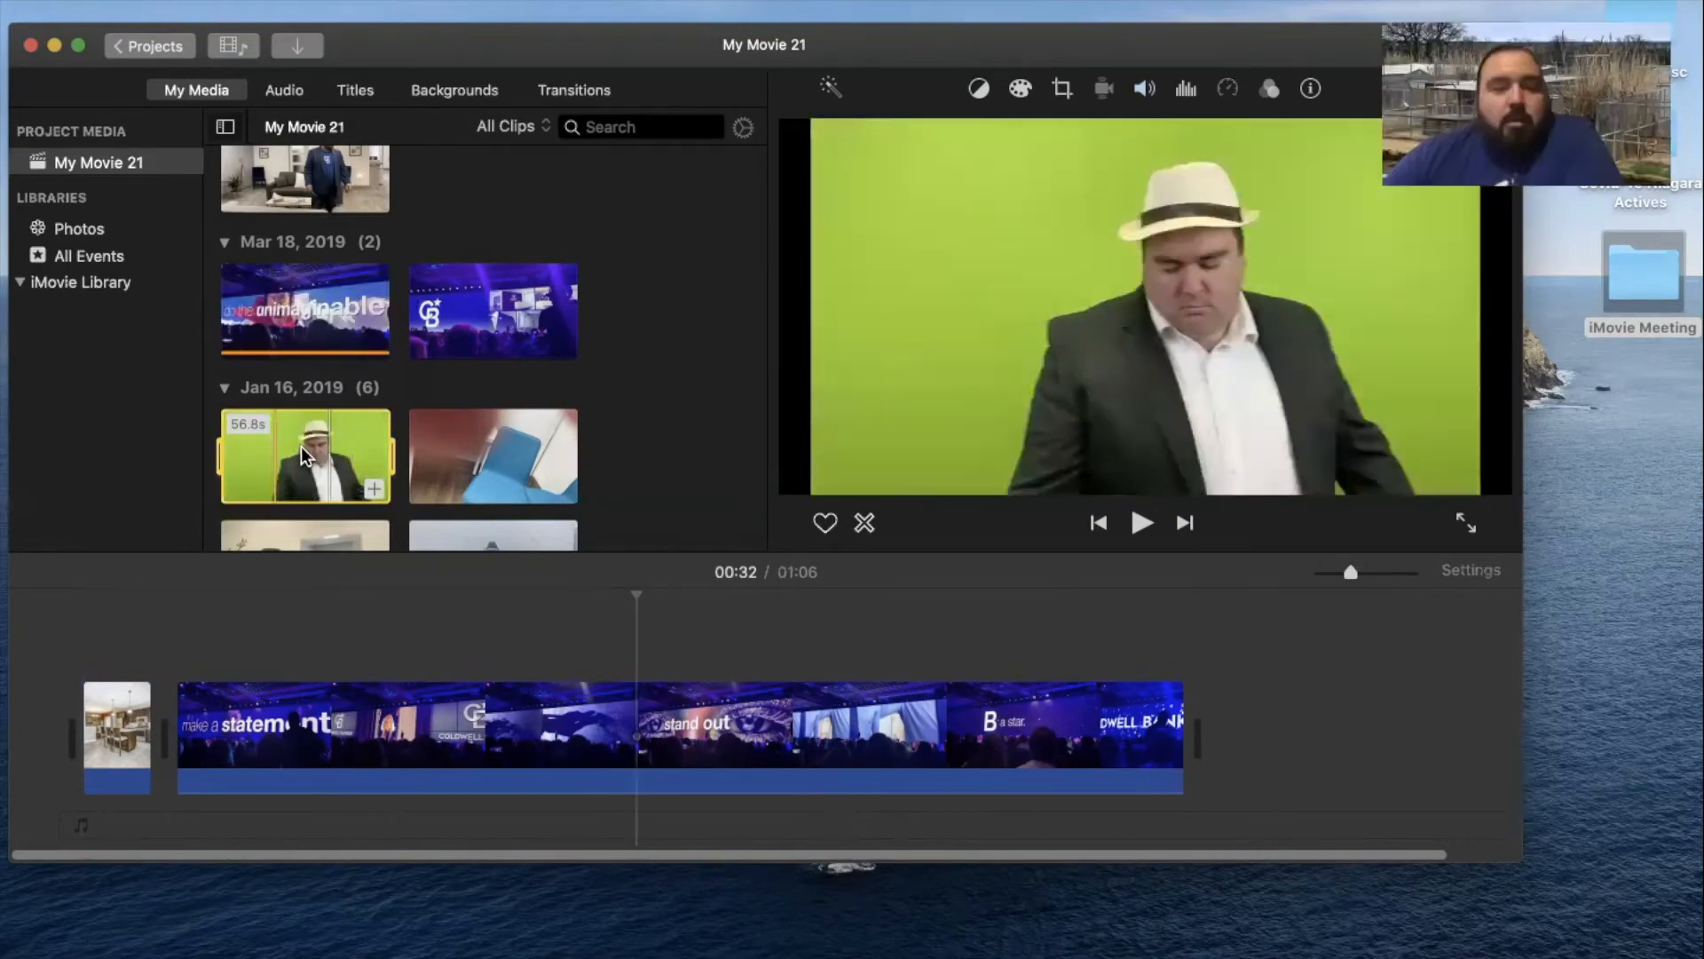
mouse_move(304, 443)
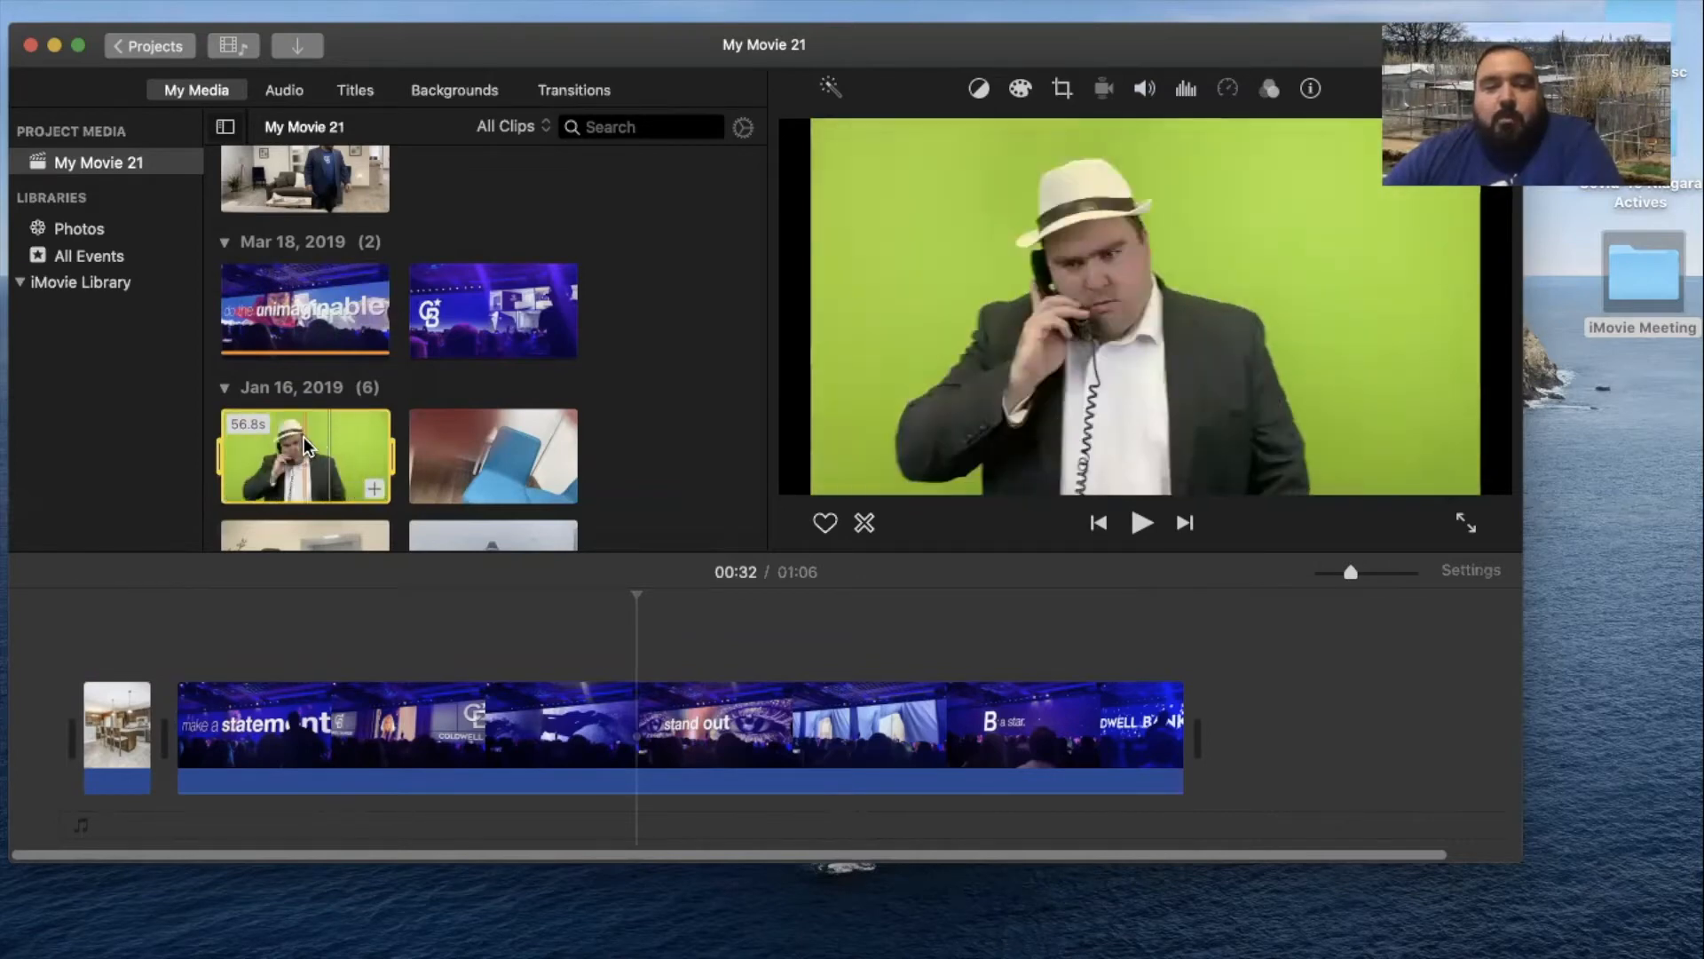
left_click_drag(305, 439, 76, 633)
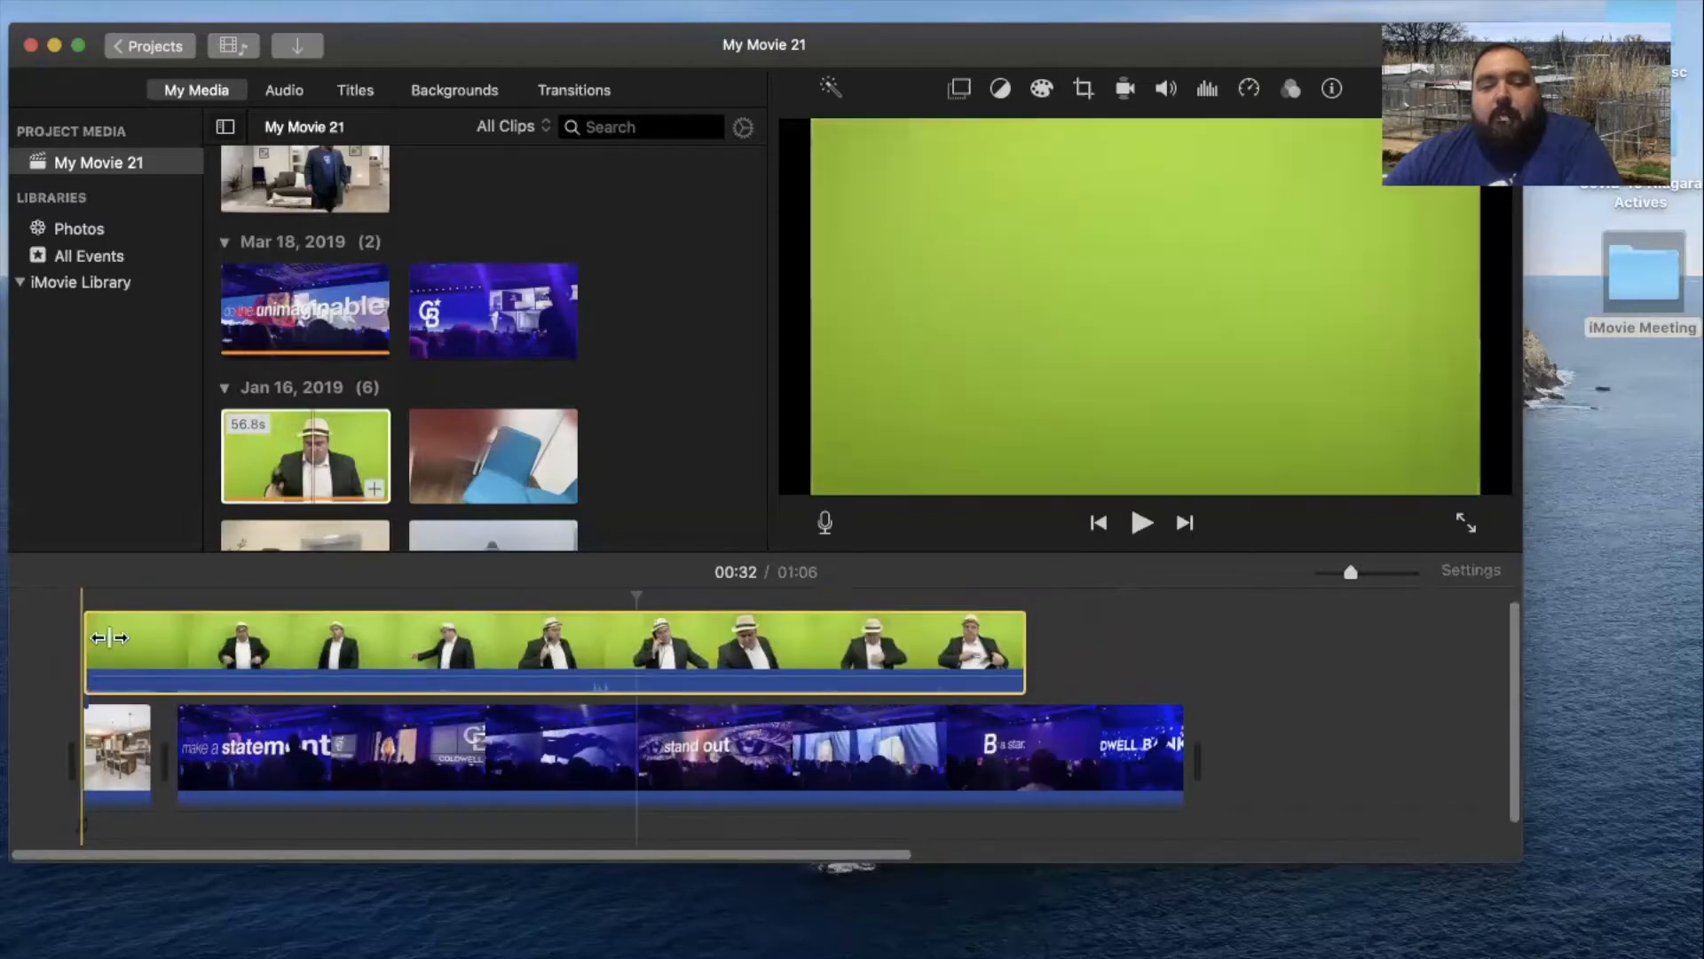
Silence the green-screen overlay clip and set its video overlay style to Green/Blue Screen
left_click_drag(510, 674, 506, 699)
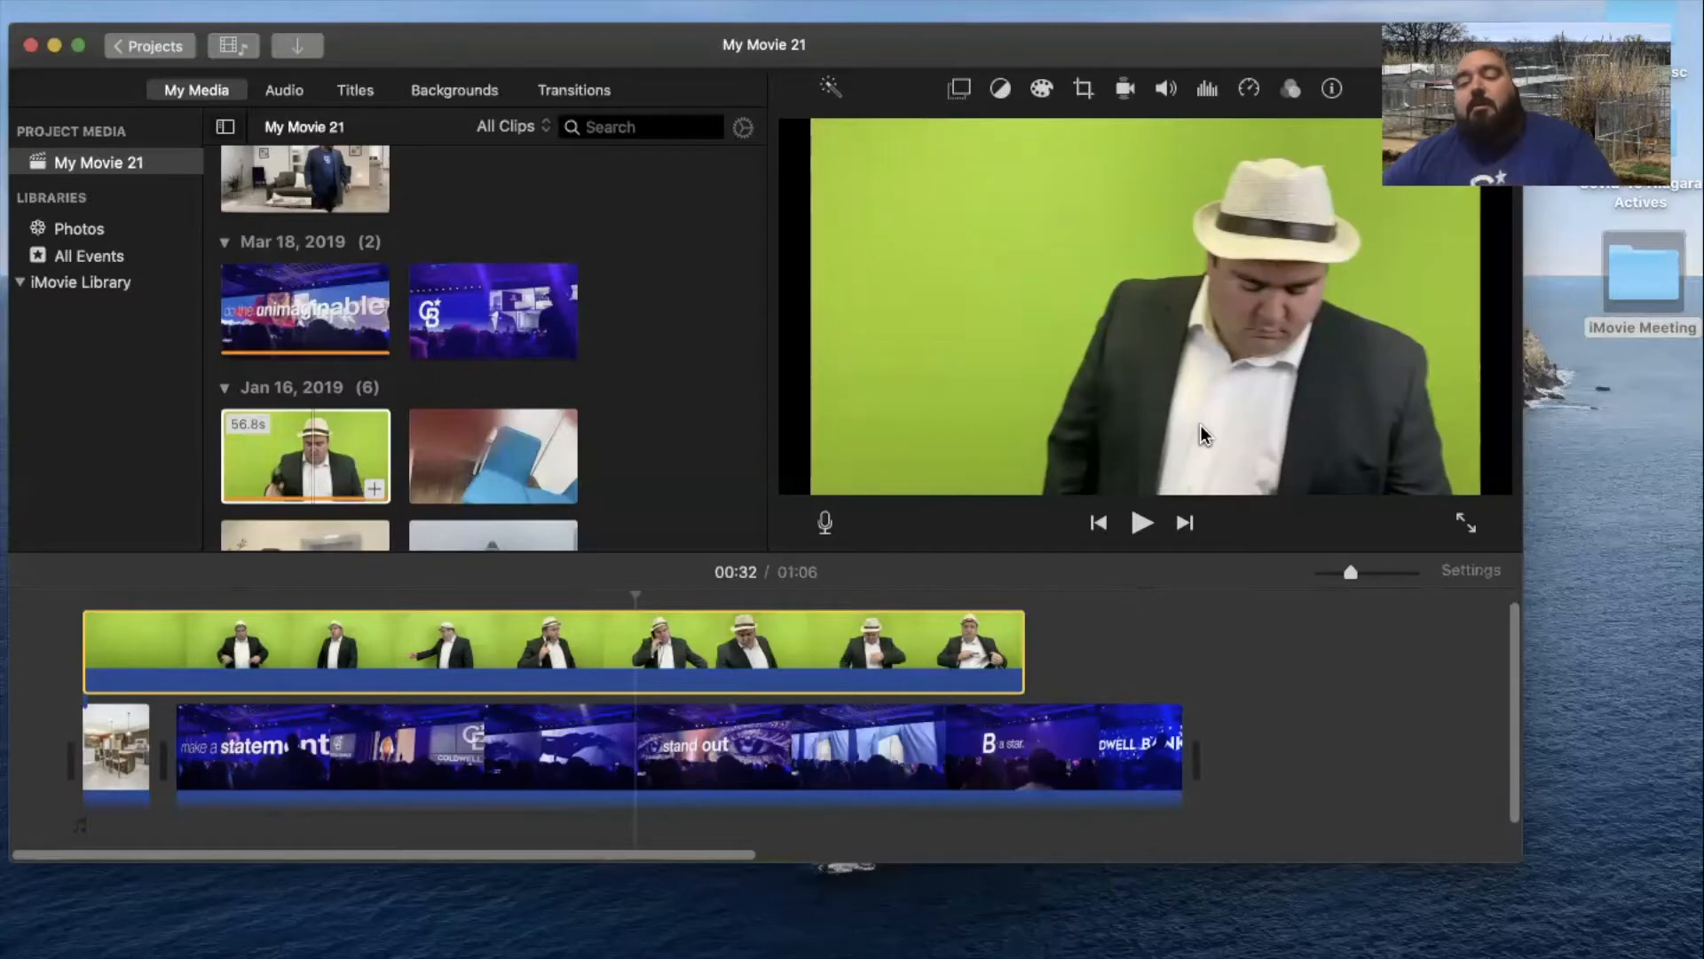
left_click(648, 658)
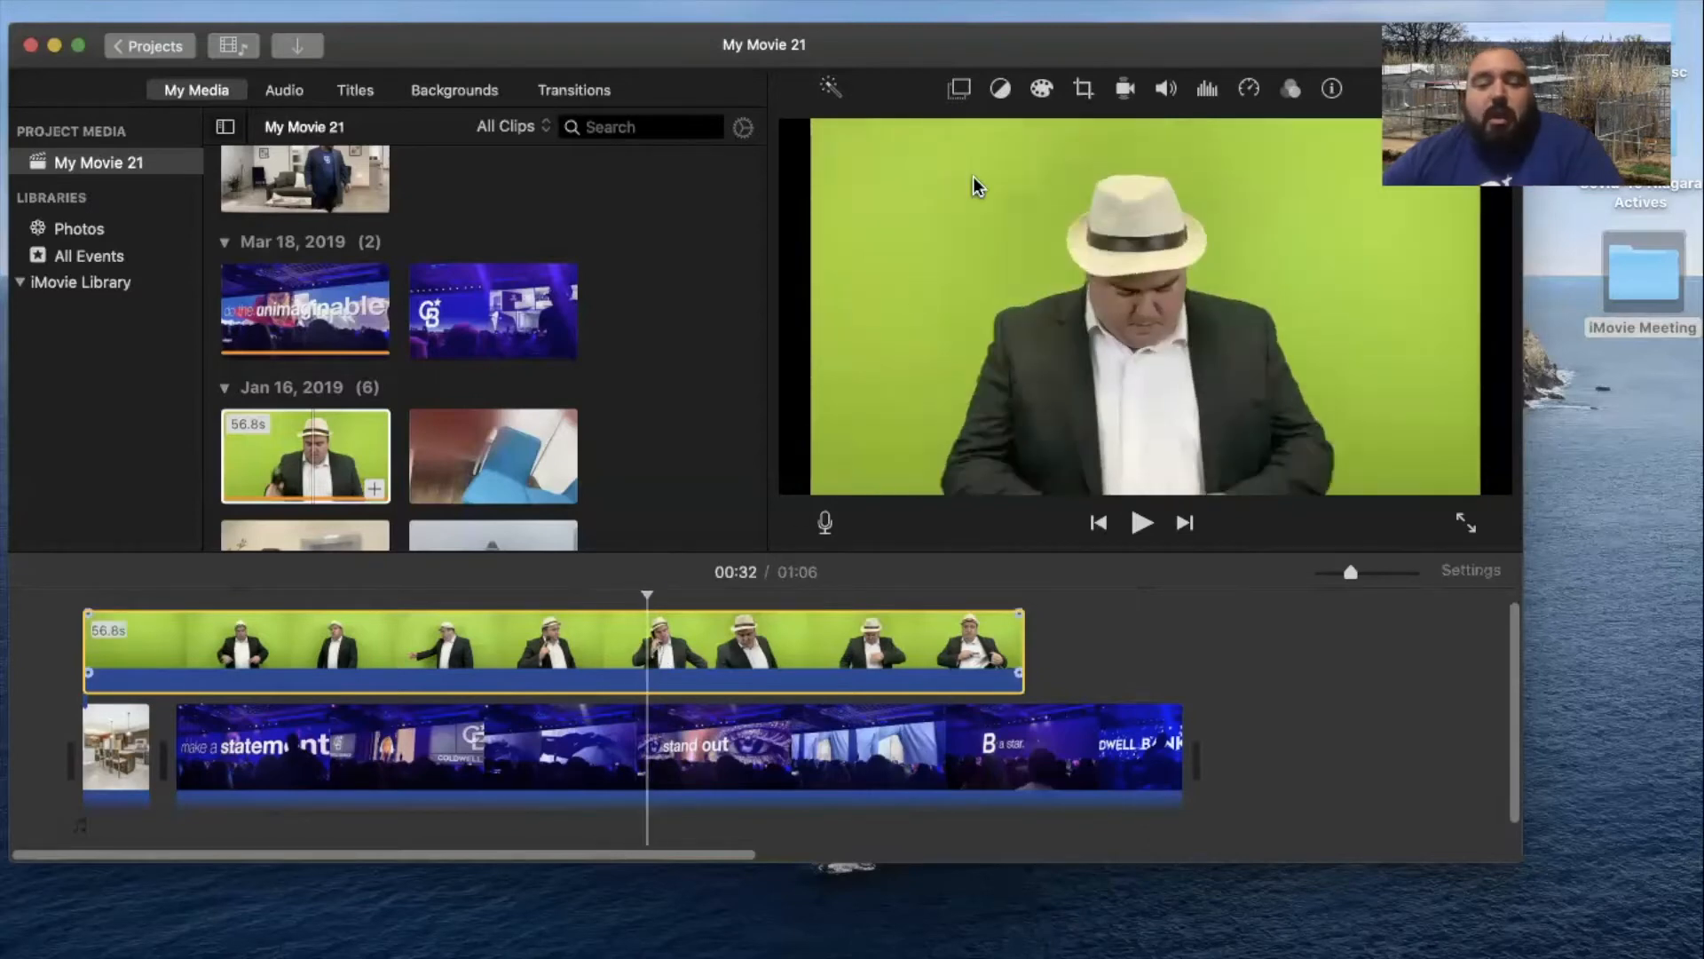
left_click(959, 87)
left_click(879, 133)
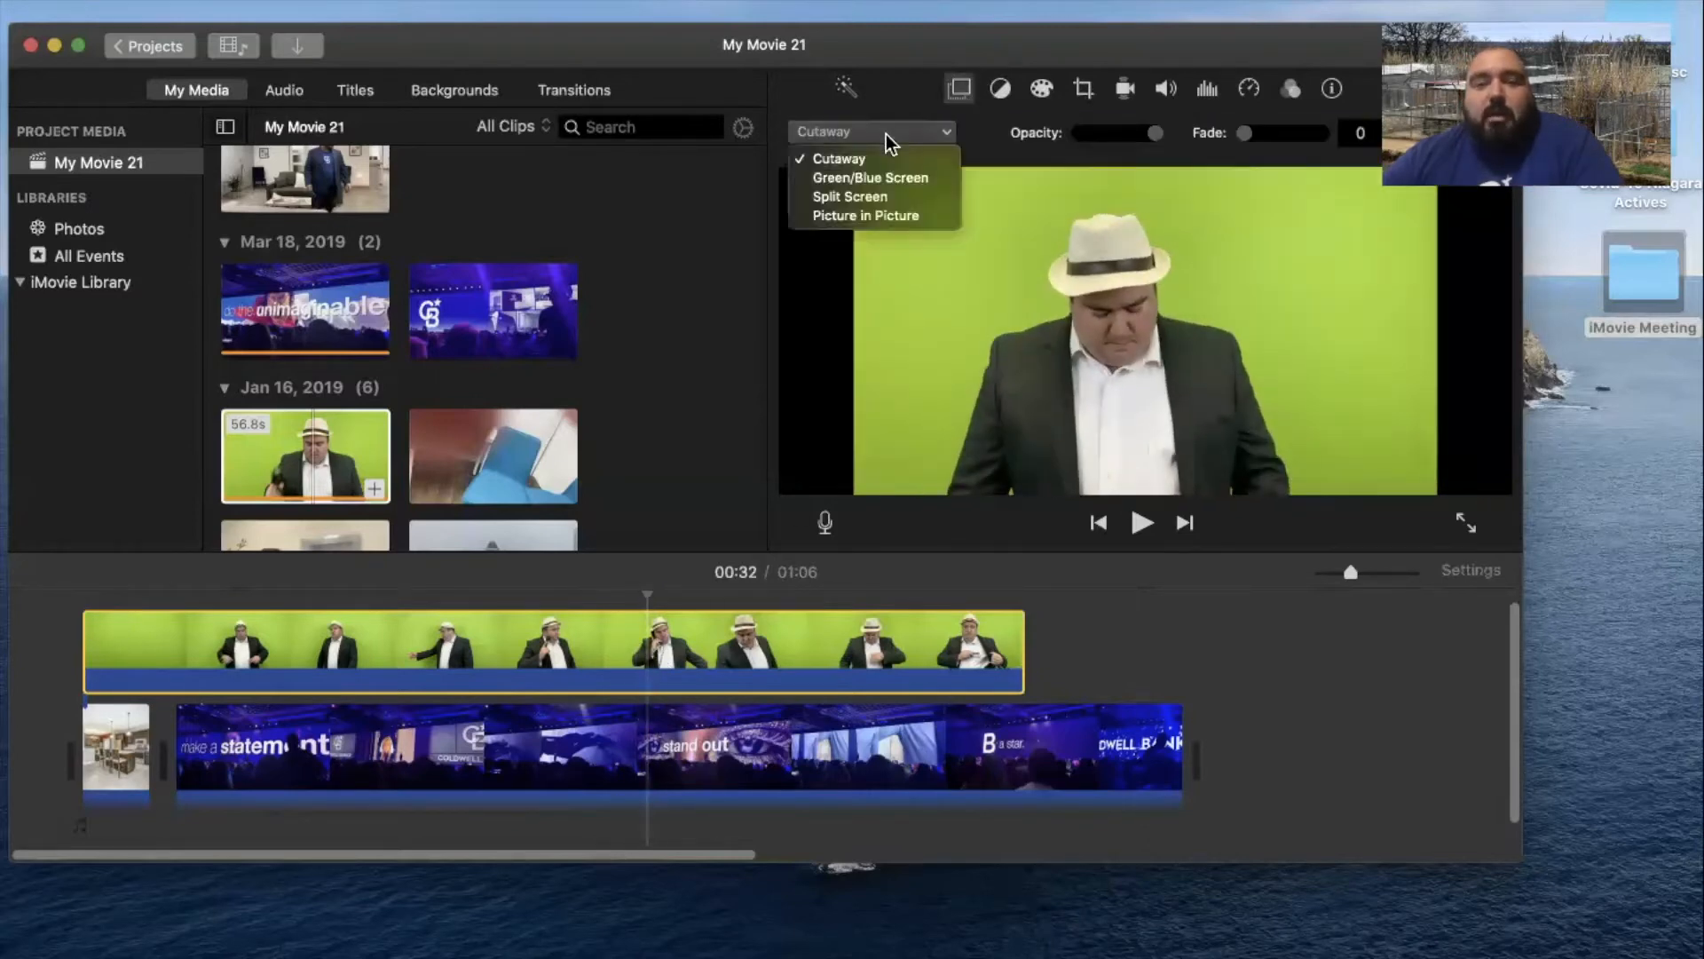
left_click(870, 178)
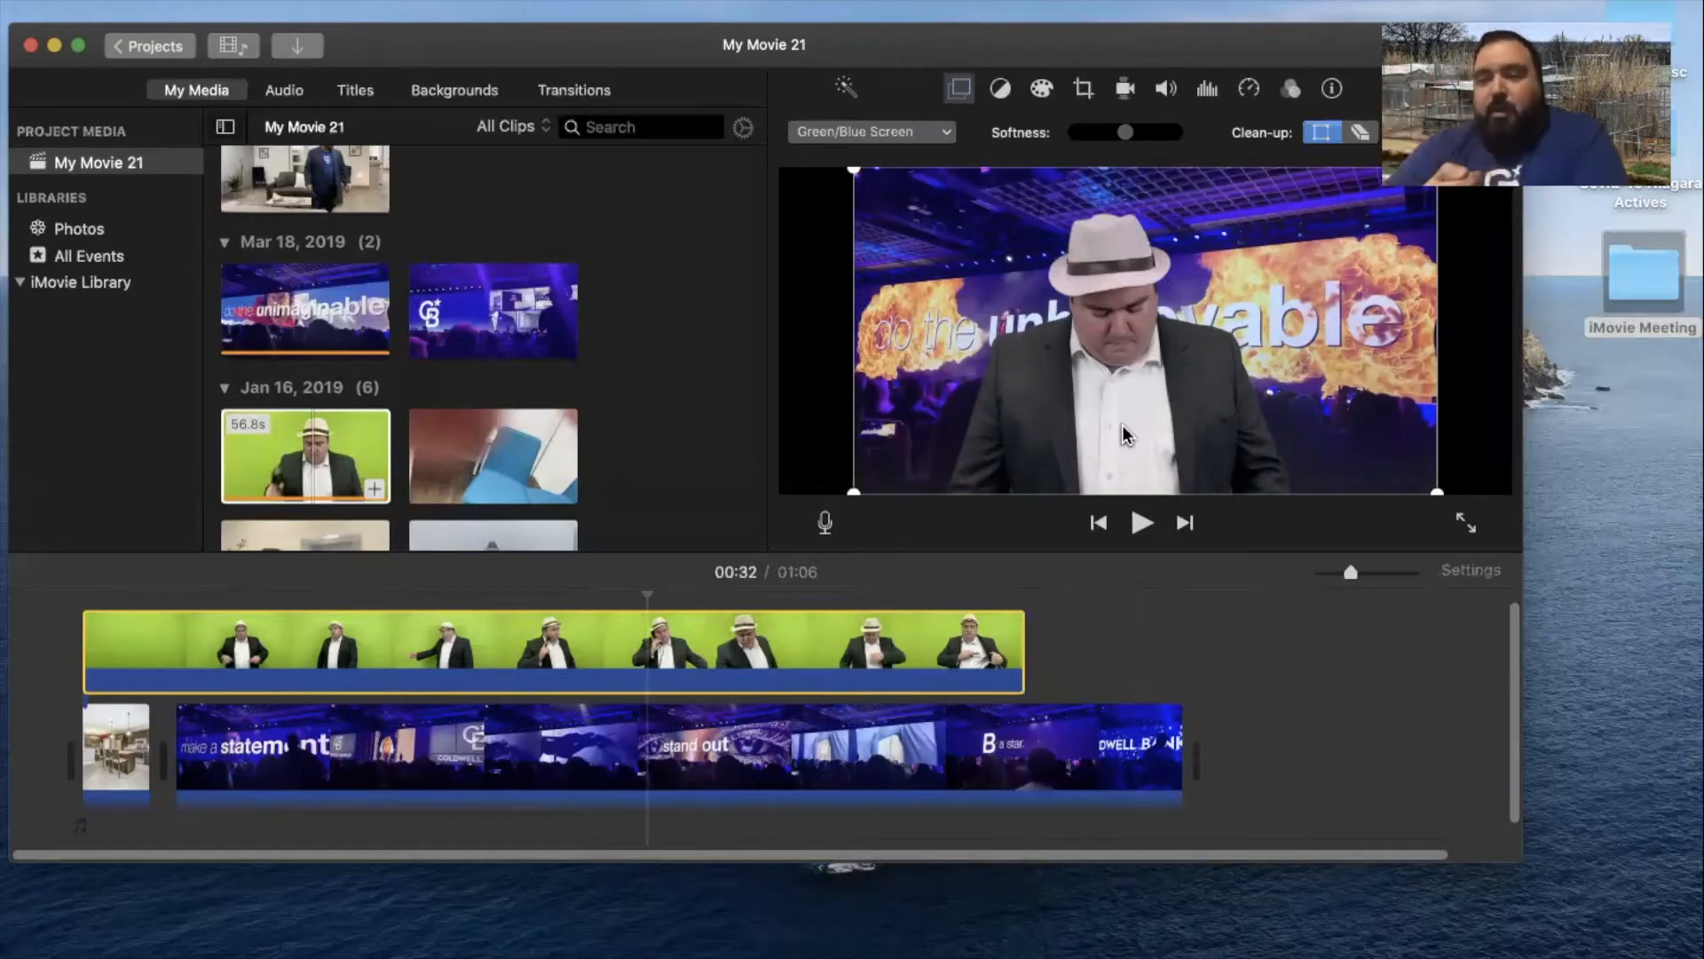
Overlay the Dec 22, 2017 office video above the main track, directly after the green-screen clip
scroll(593, 345, "down", 5)
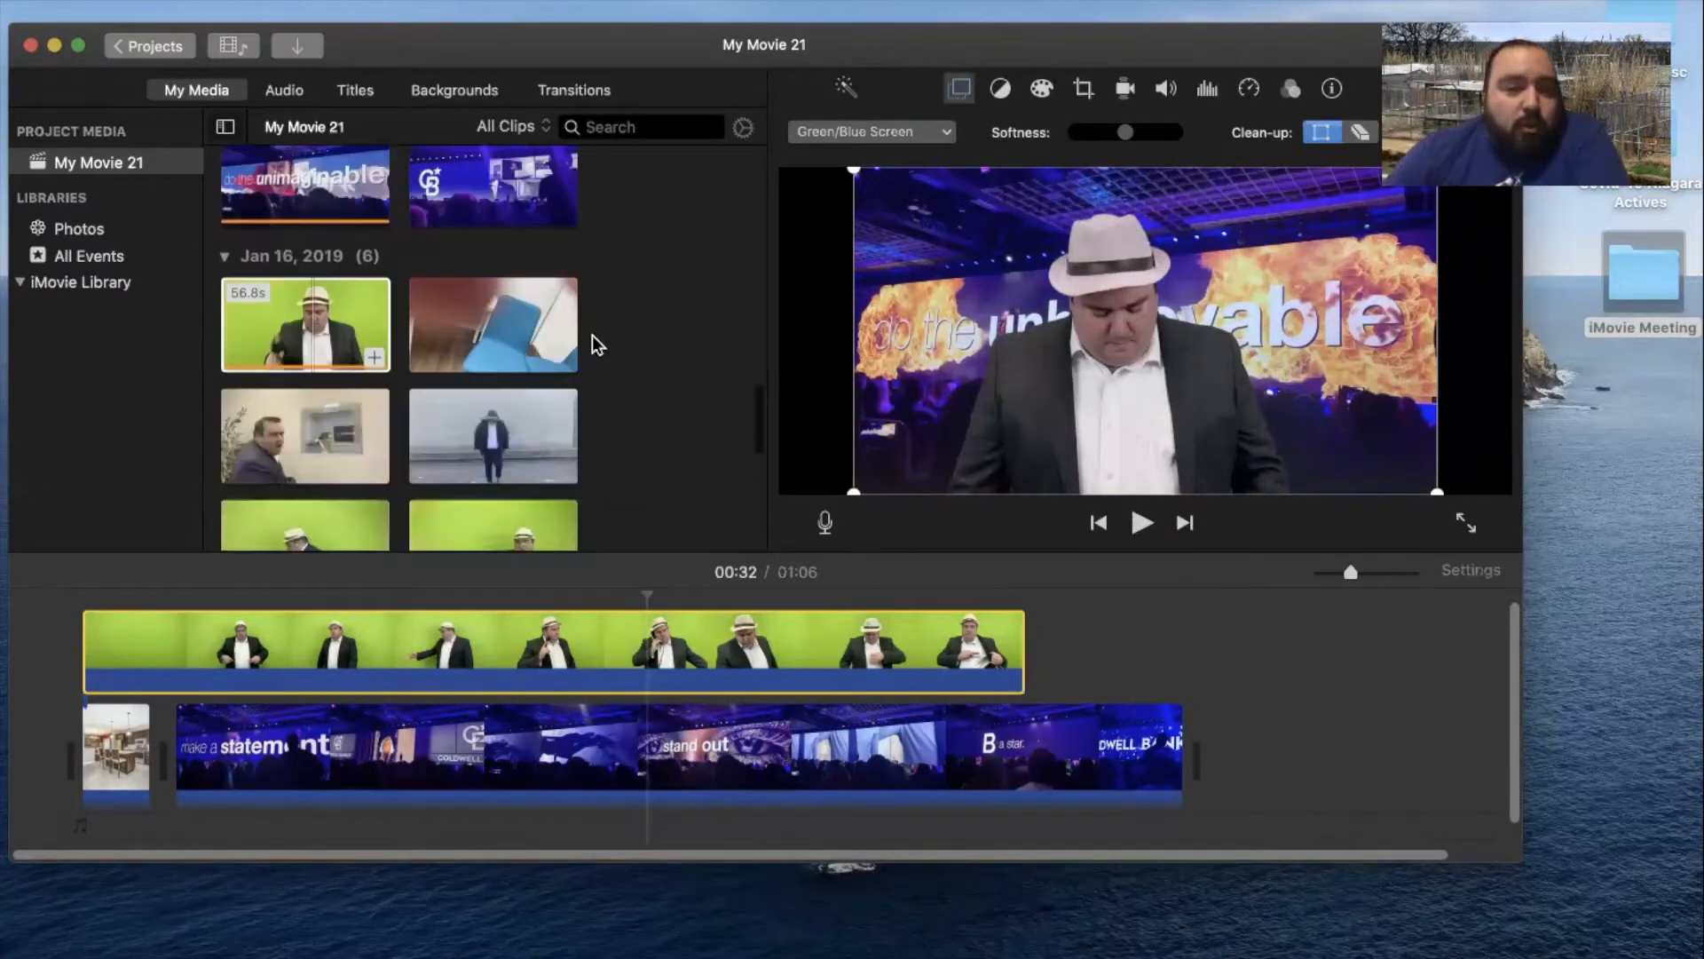
scroll(593, 344, "down", 5)
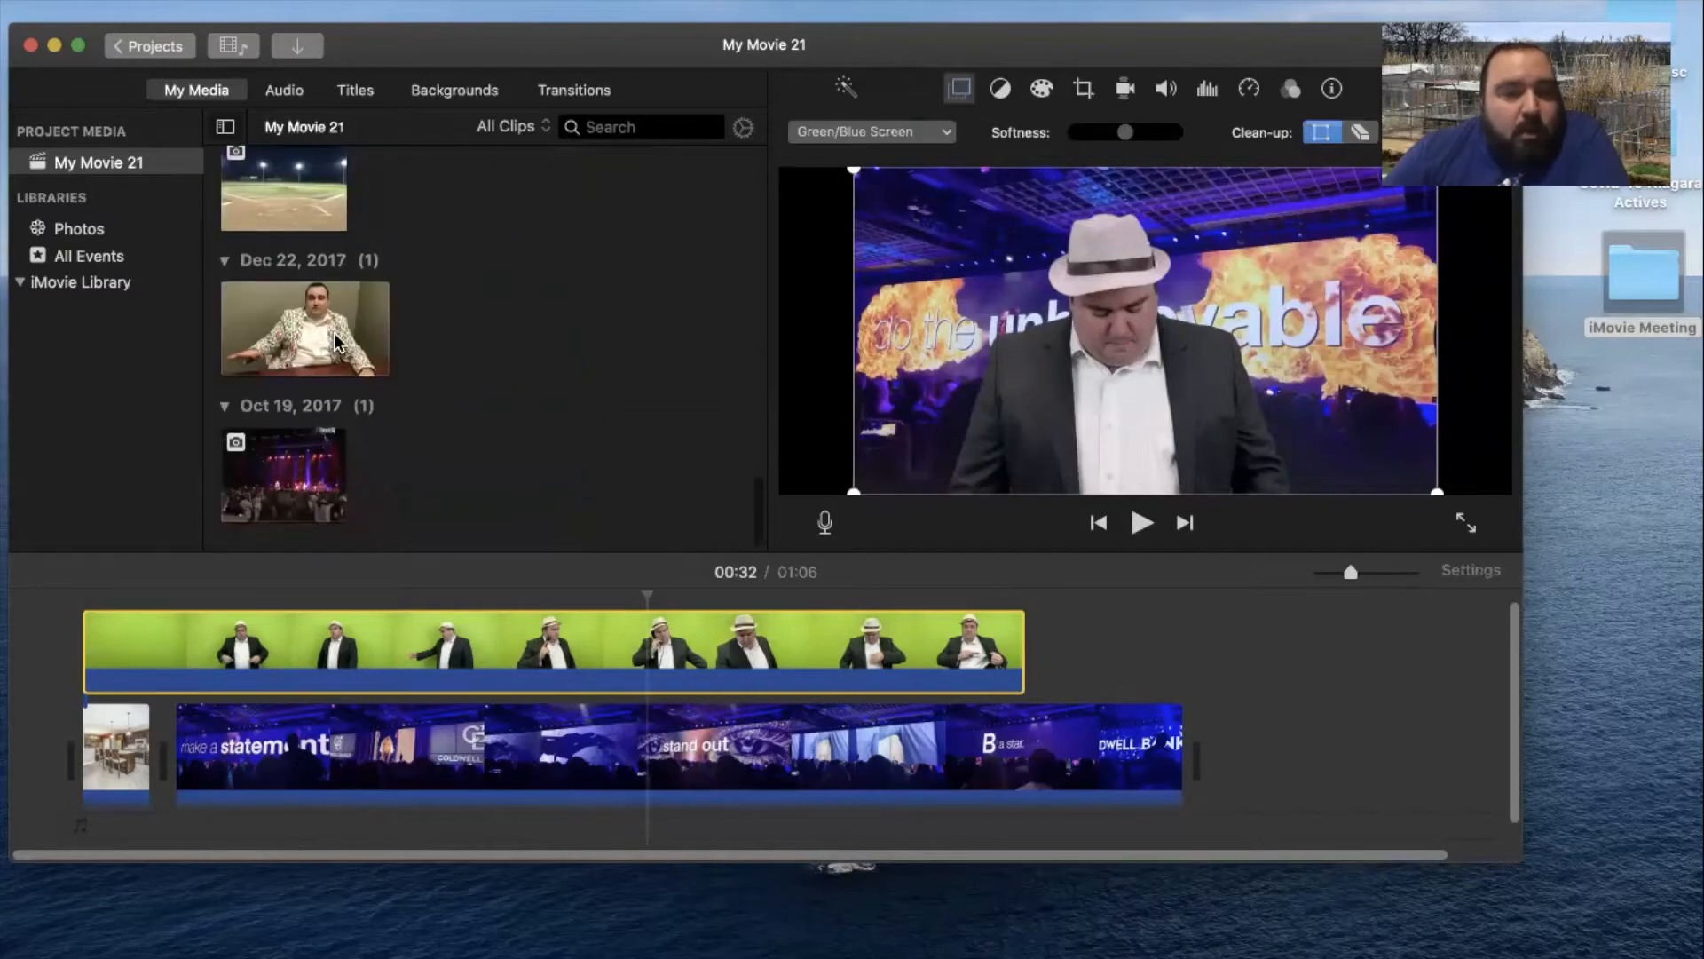
left_click_drag(335, 342, 1052, 650)
scroll(994, 648, "right", 10)
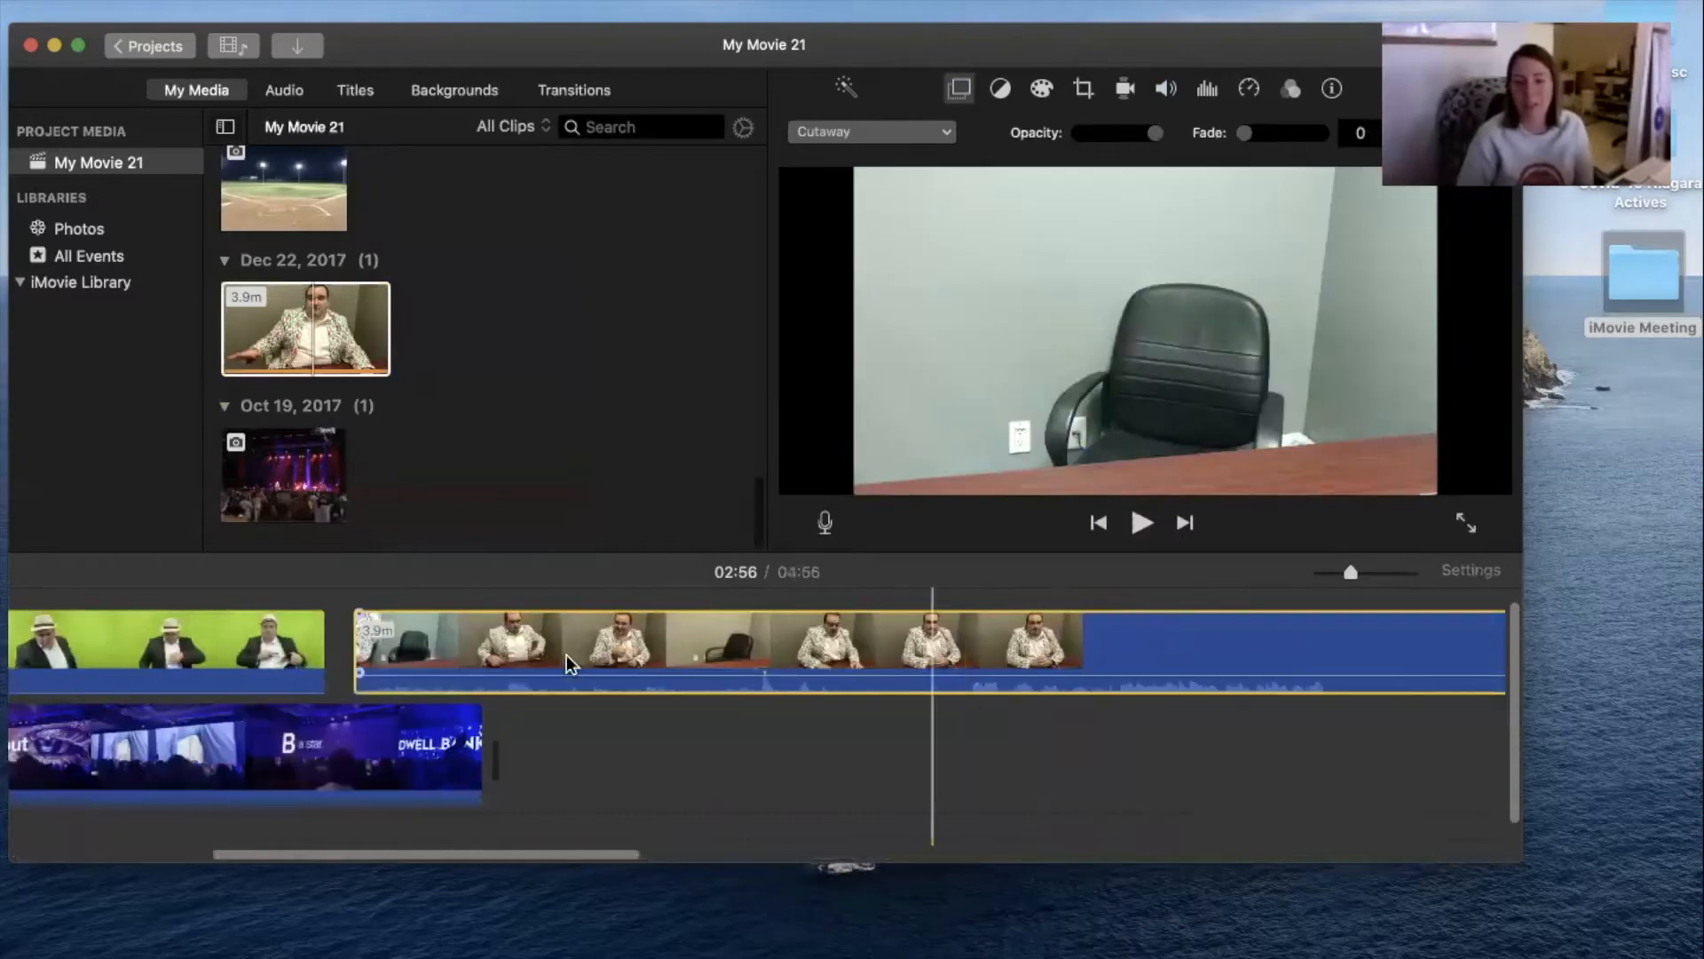
Add another copy of the first Mar 18, 2019 conference video to the main track's end, beneath the office overlay
left_click(334, 730)
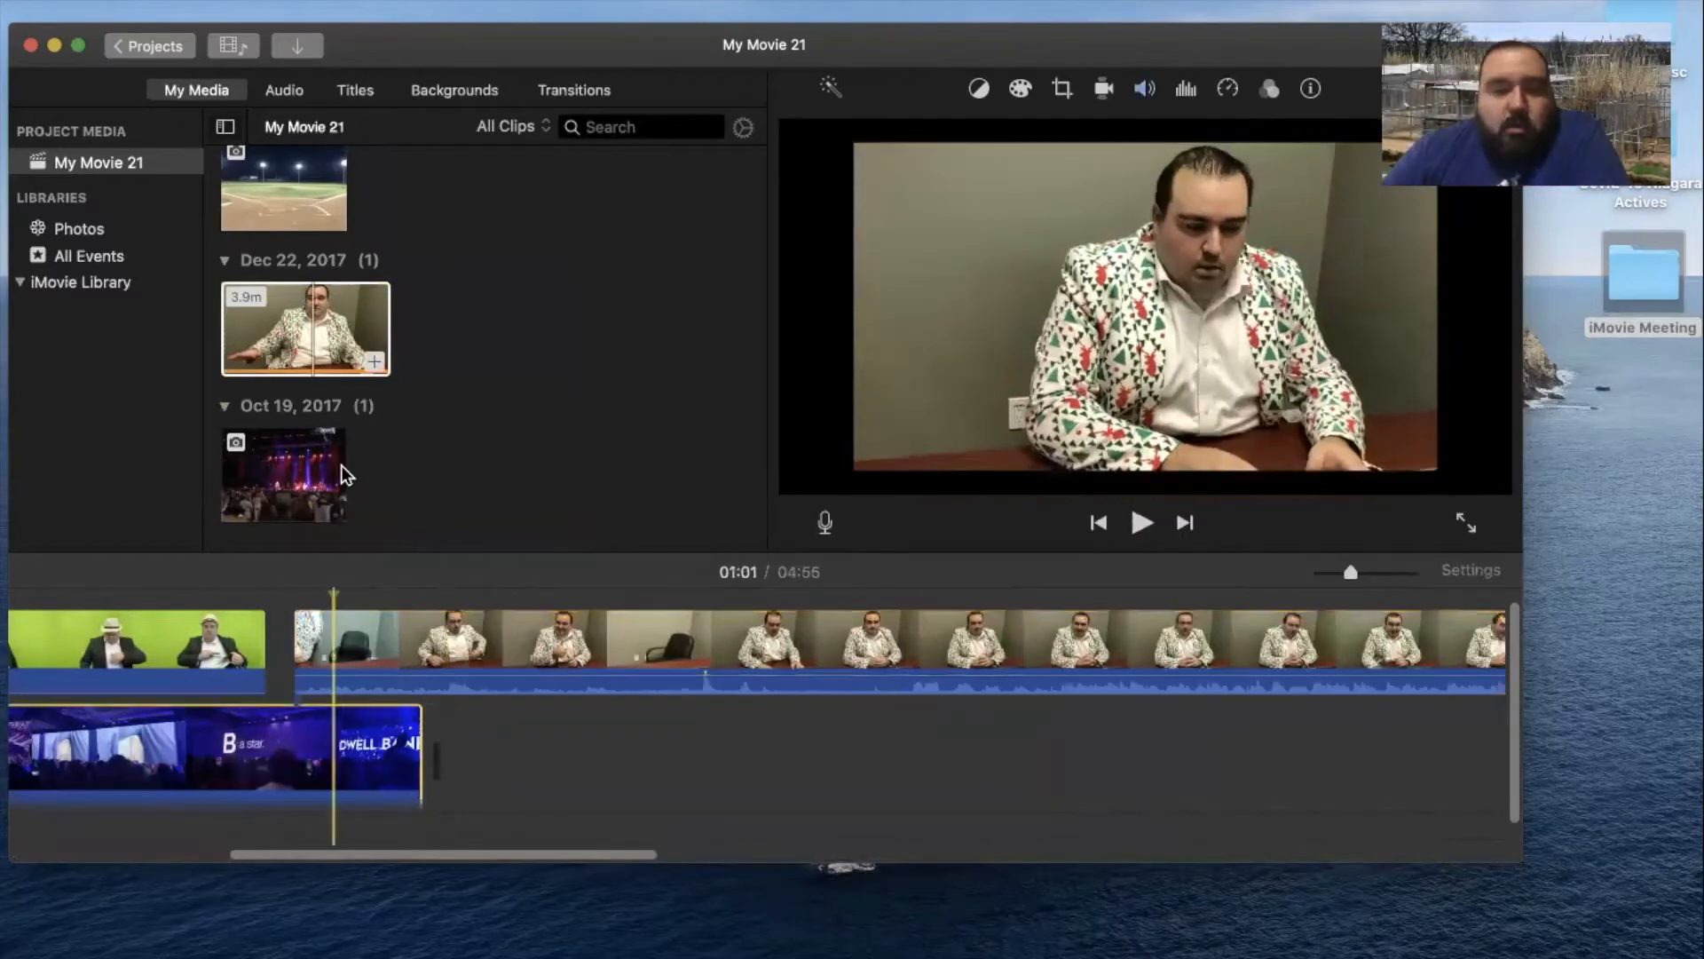
scroll(364, 437, "up", 3)
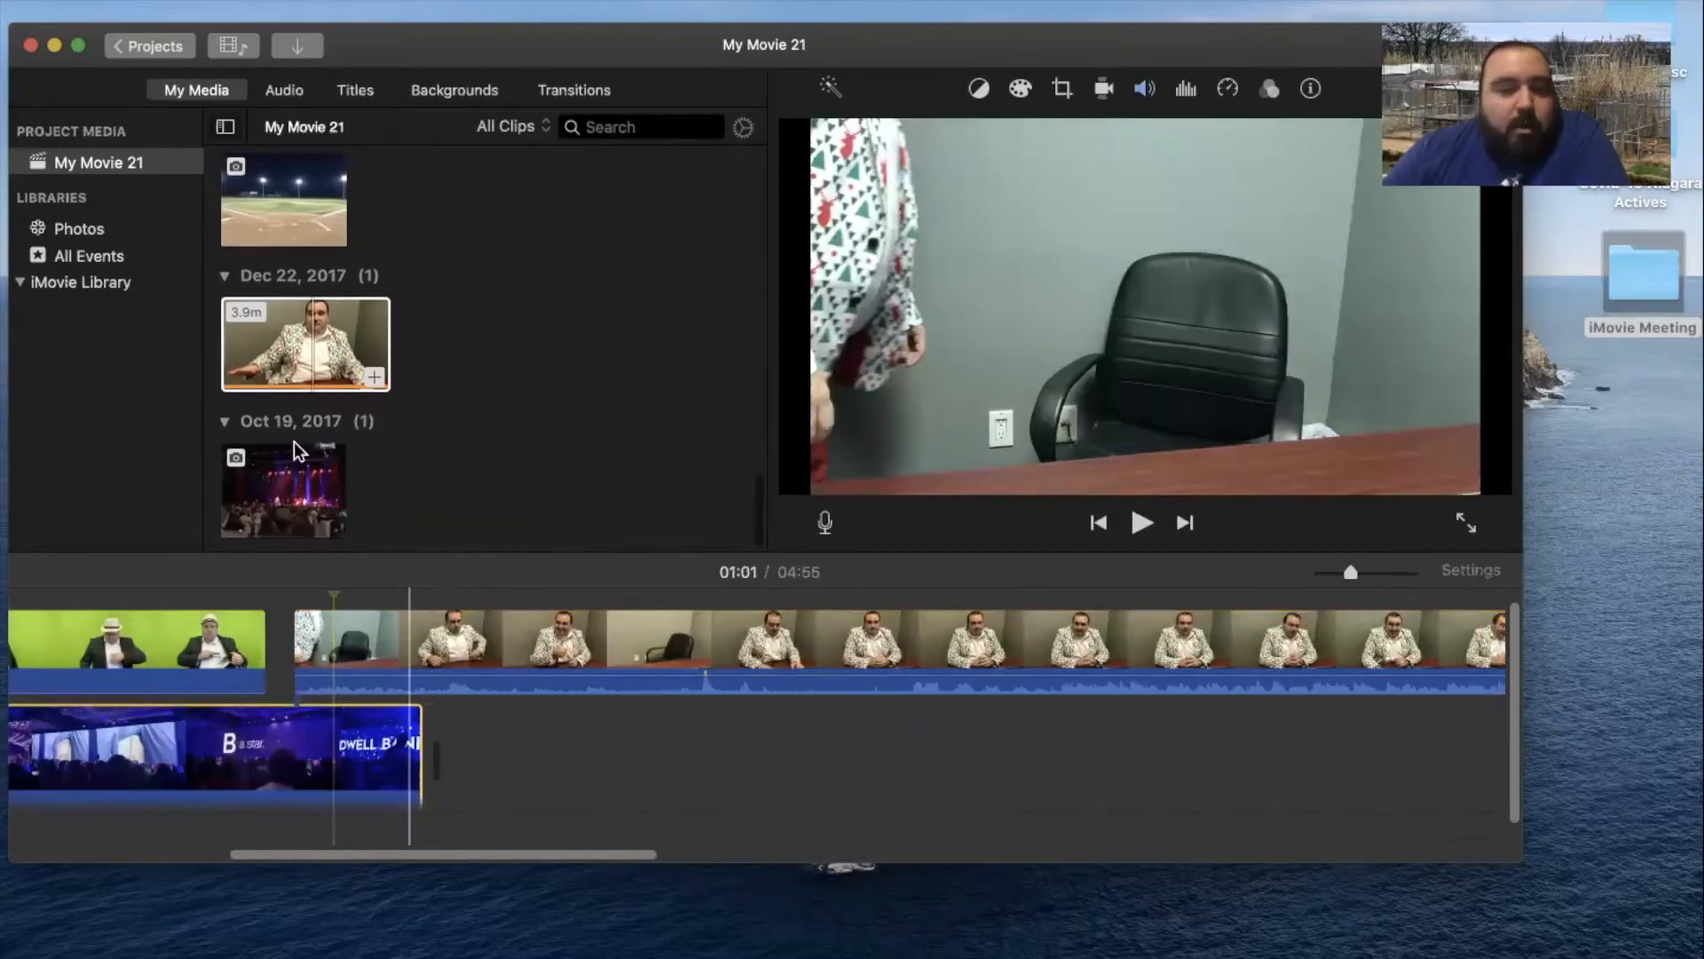
scroll(343, 410, "up", 5)
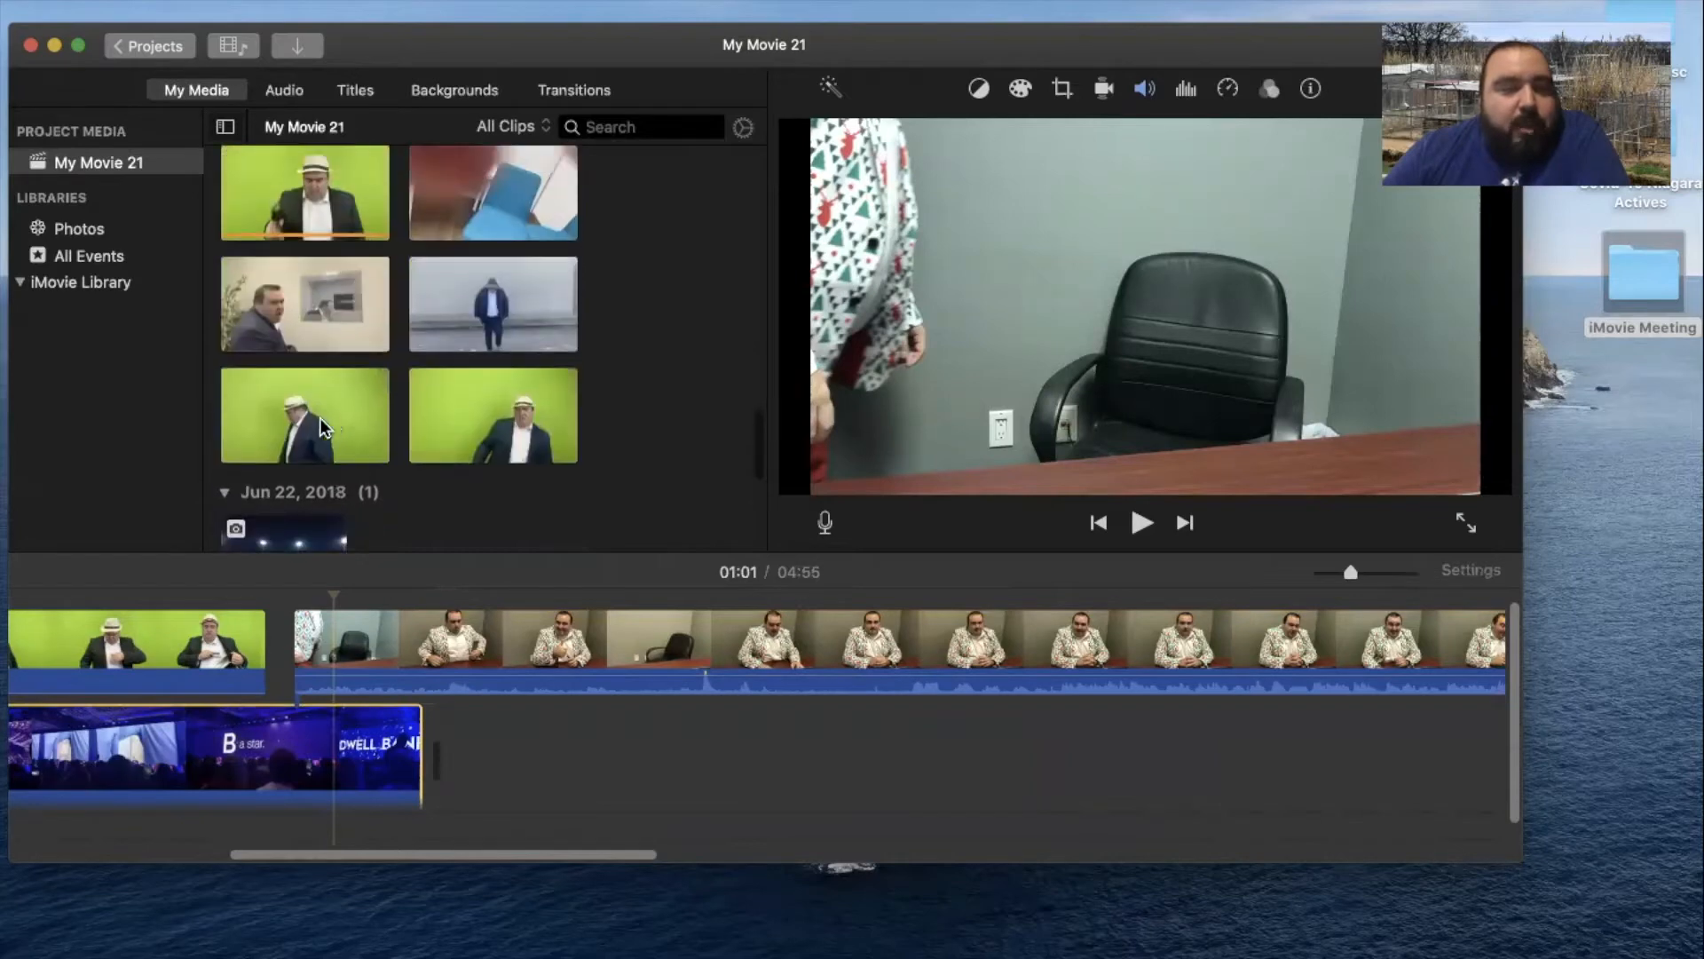
scroll(474, 332, "up", 5)
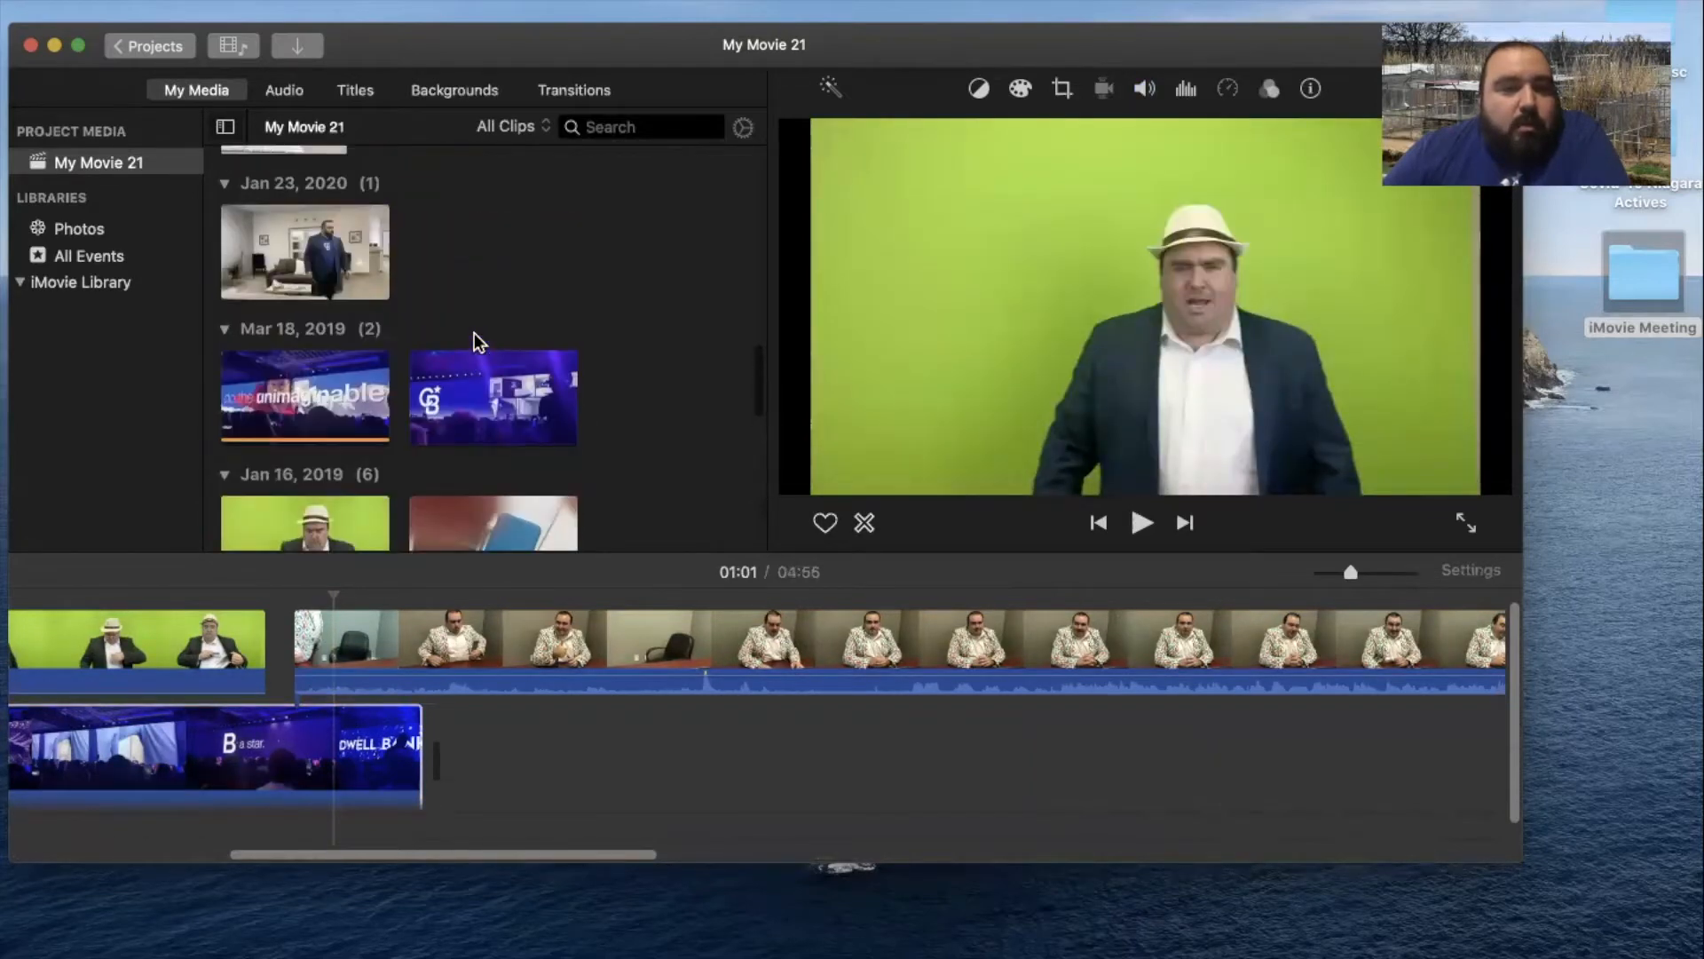
left_click(311, 395)
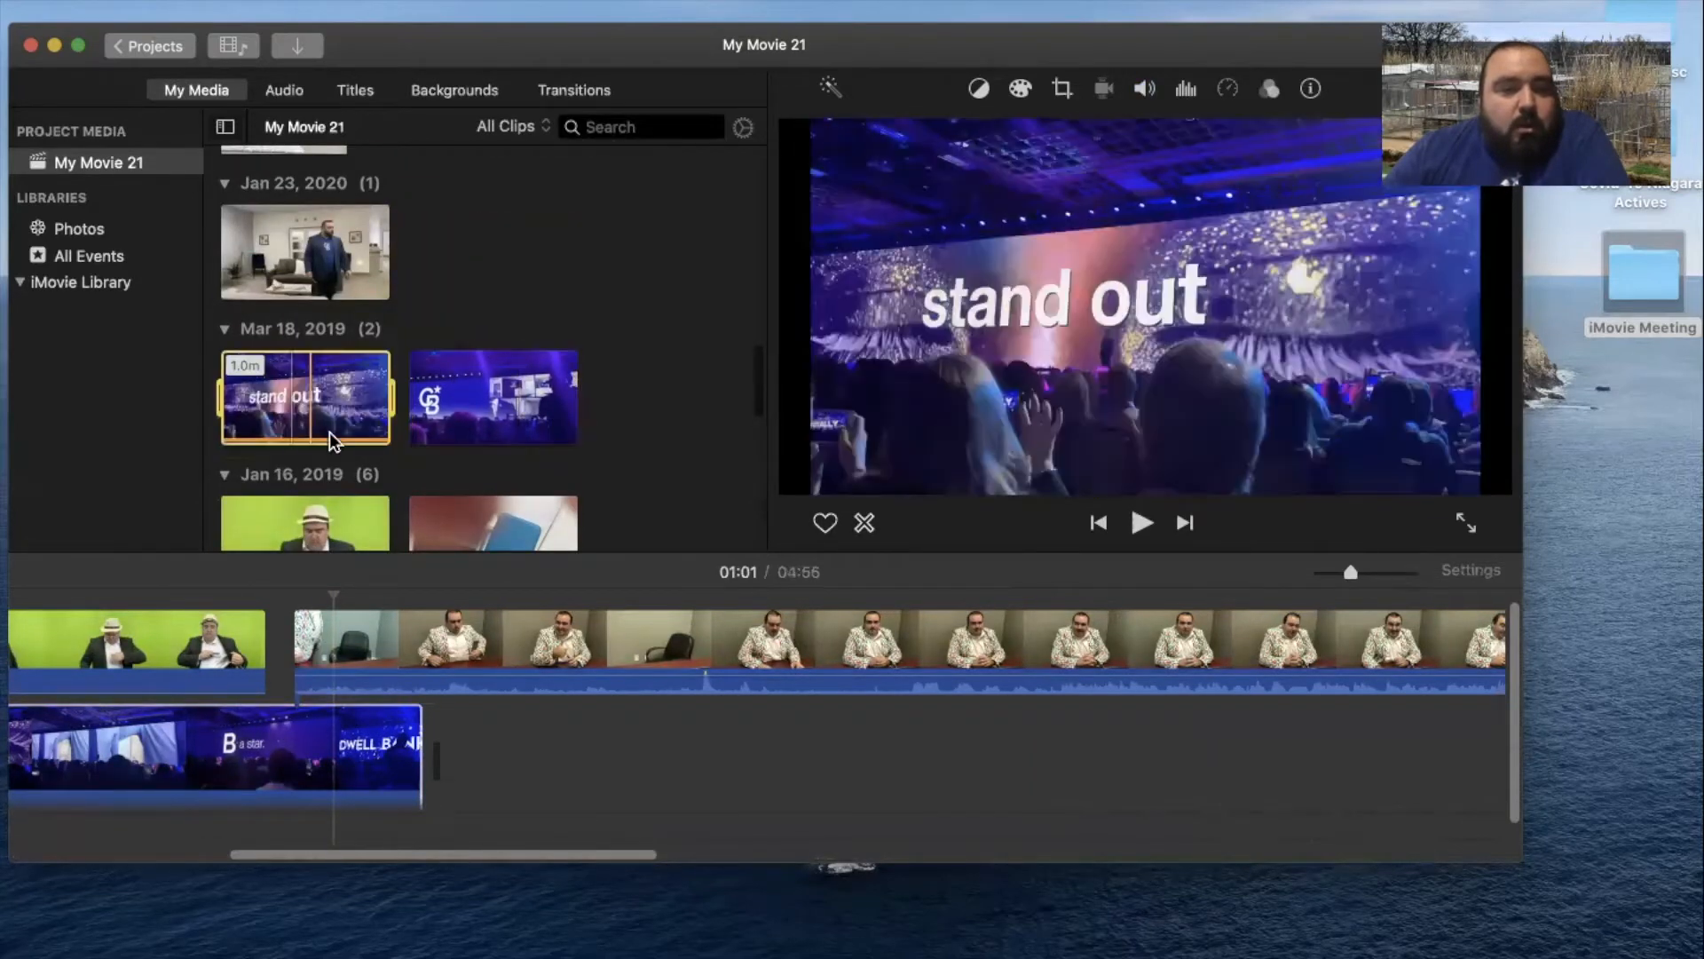
left_click_drag(581, 803, 550, 782)
Set the office video's overlay style to Green/Blue Screen and check the keyed picture around the empty-chair part
left_click(572, 640)
left_click(870, 131)
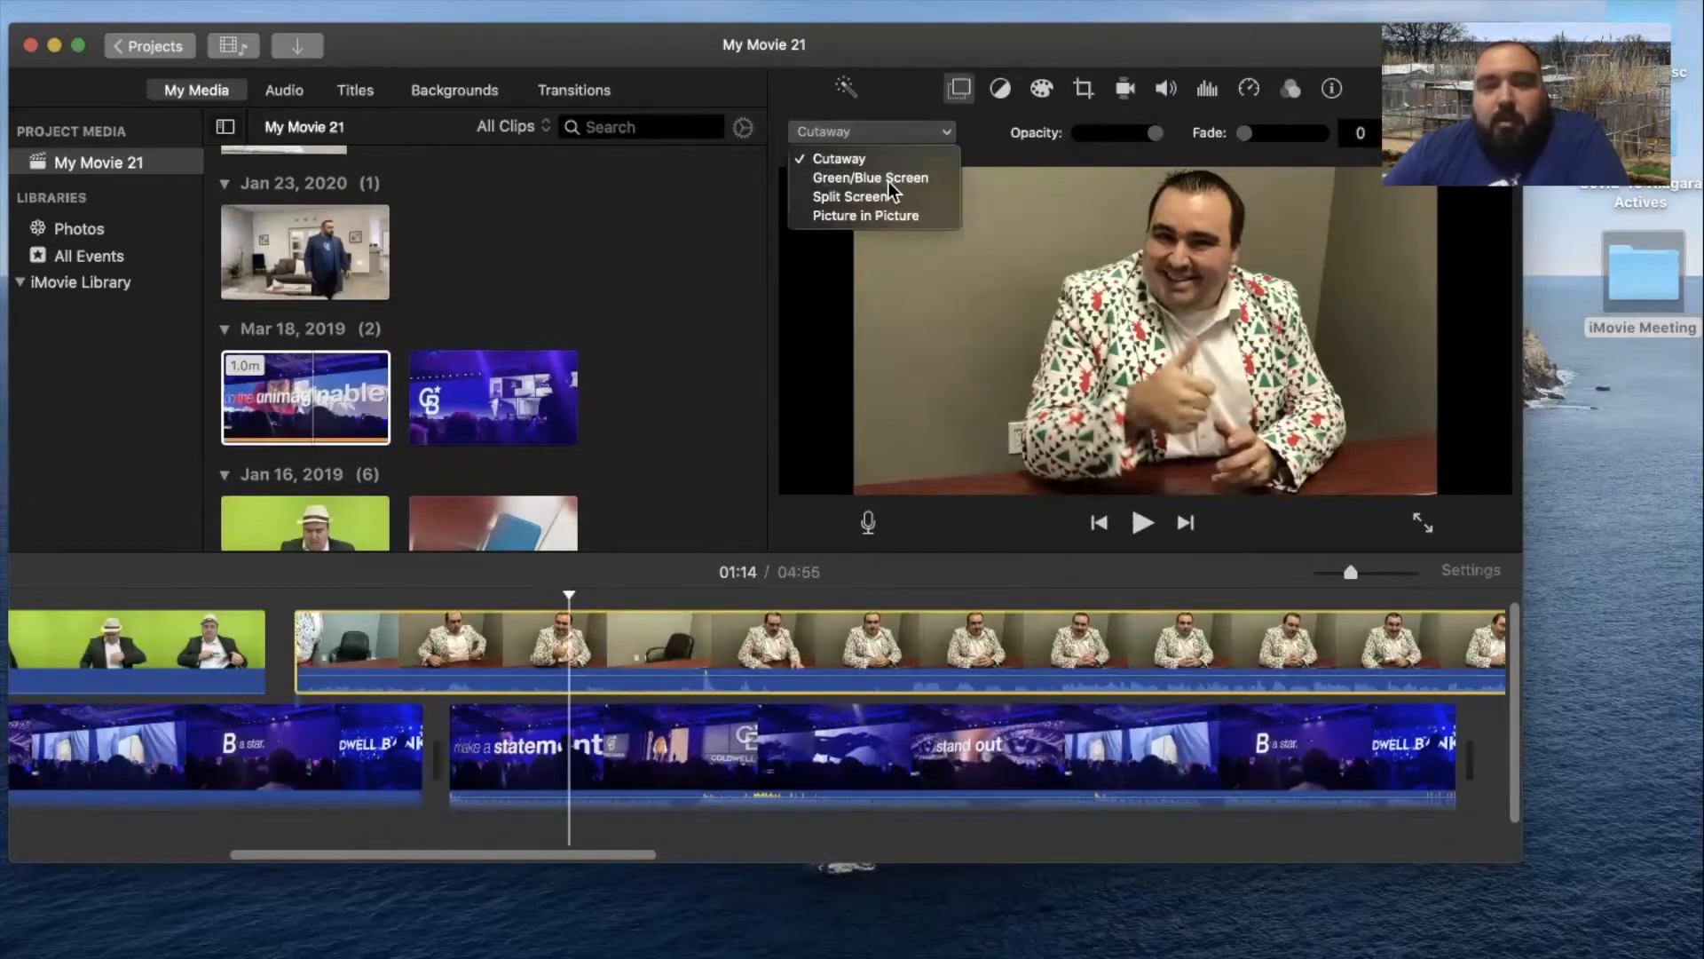
left_click(850, 252)
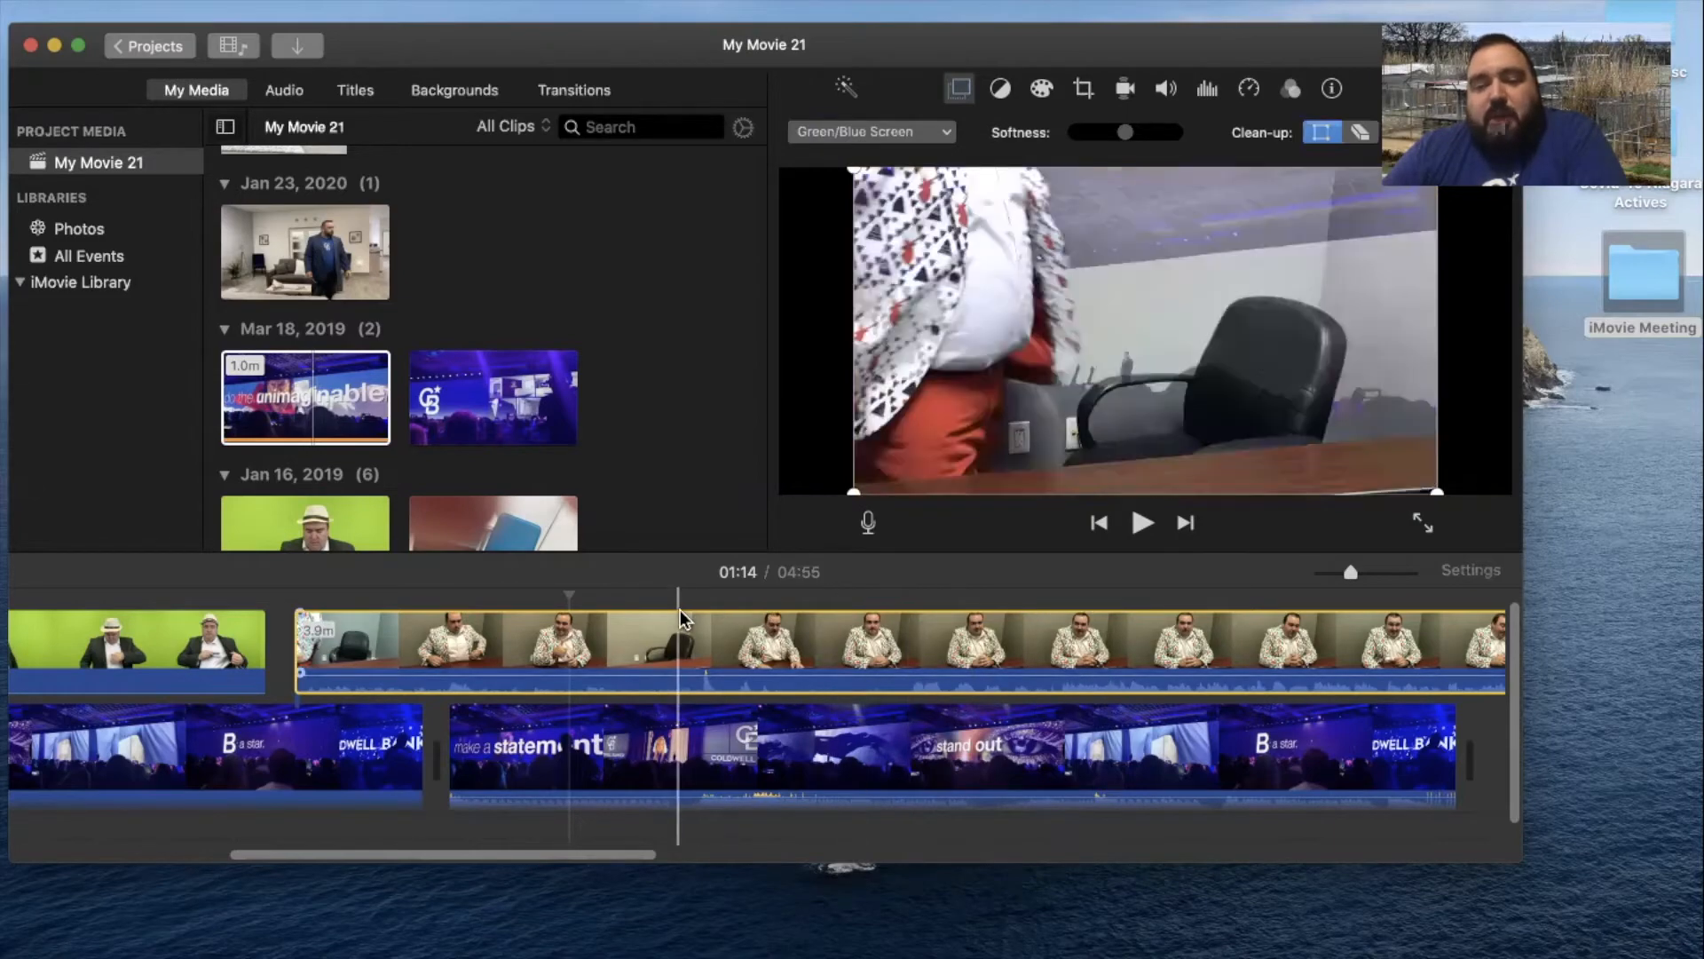
scroll(680, 619, "right", 5)
scroll(680, 618, "left", 6)
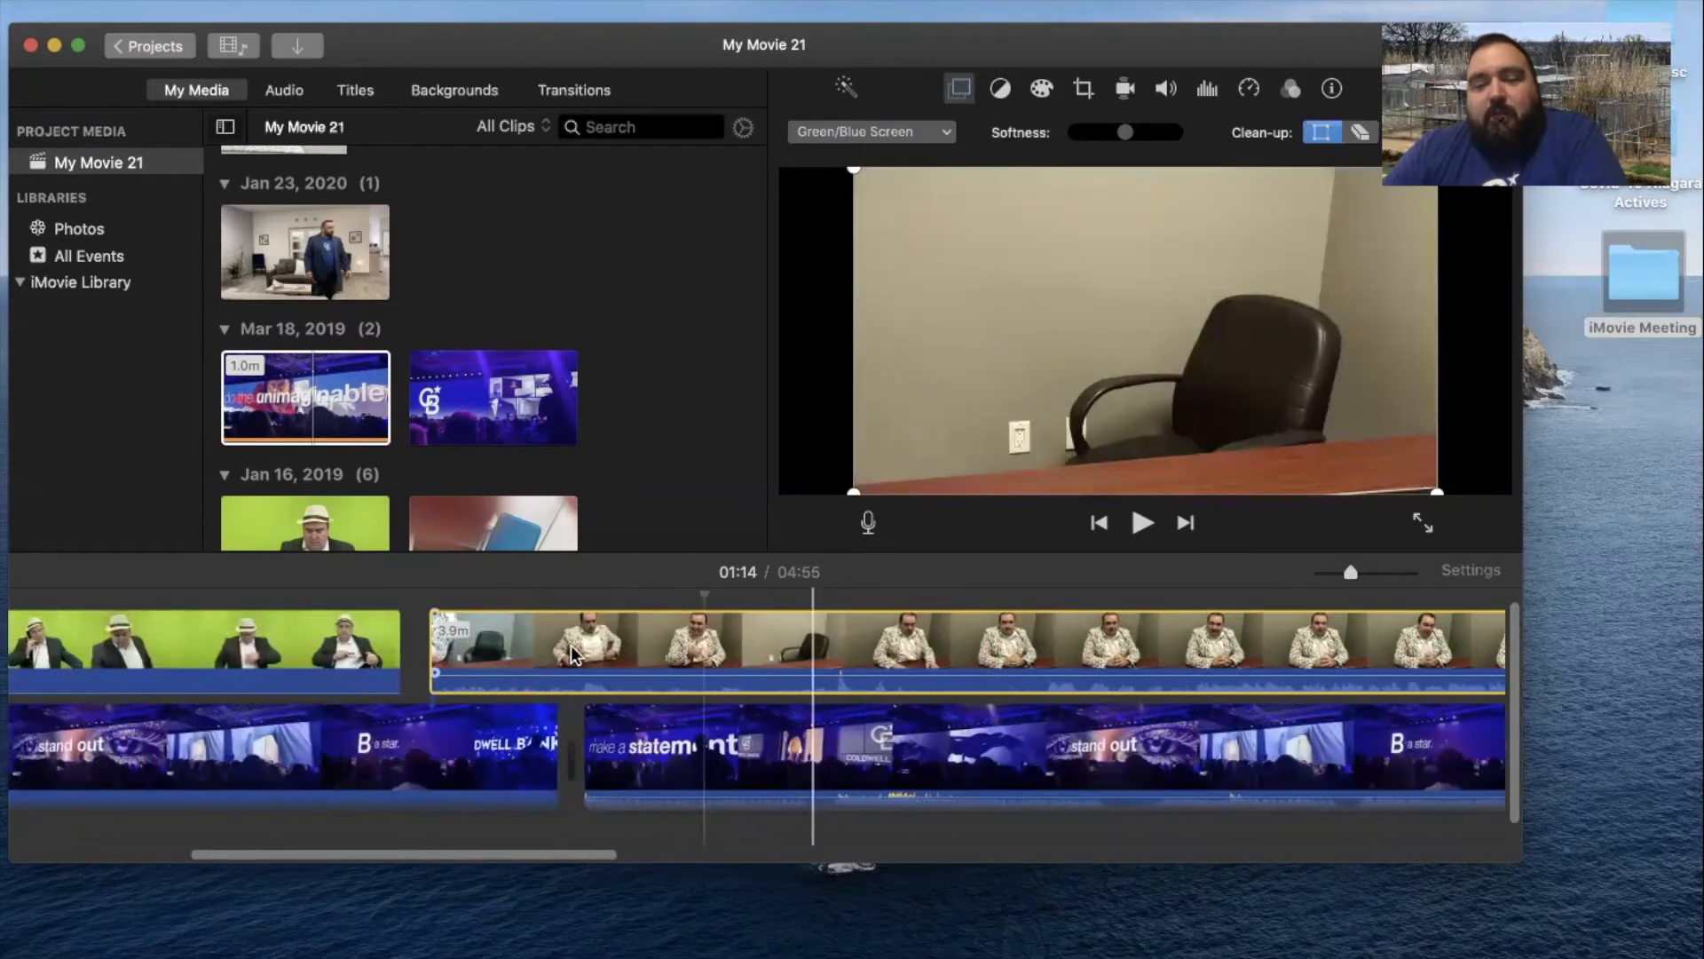
left_click(752, 657)
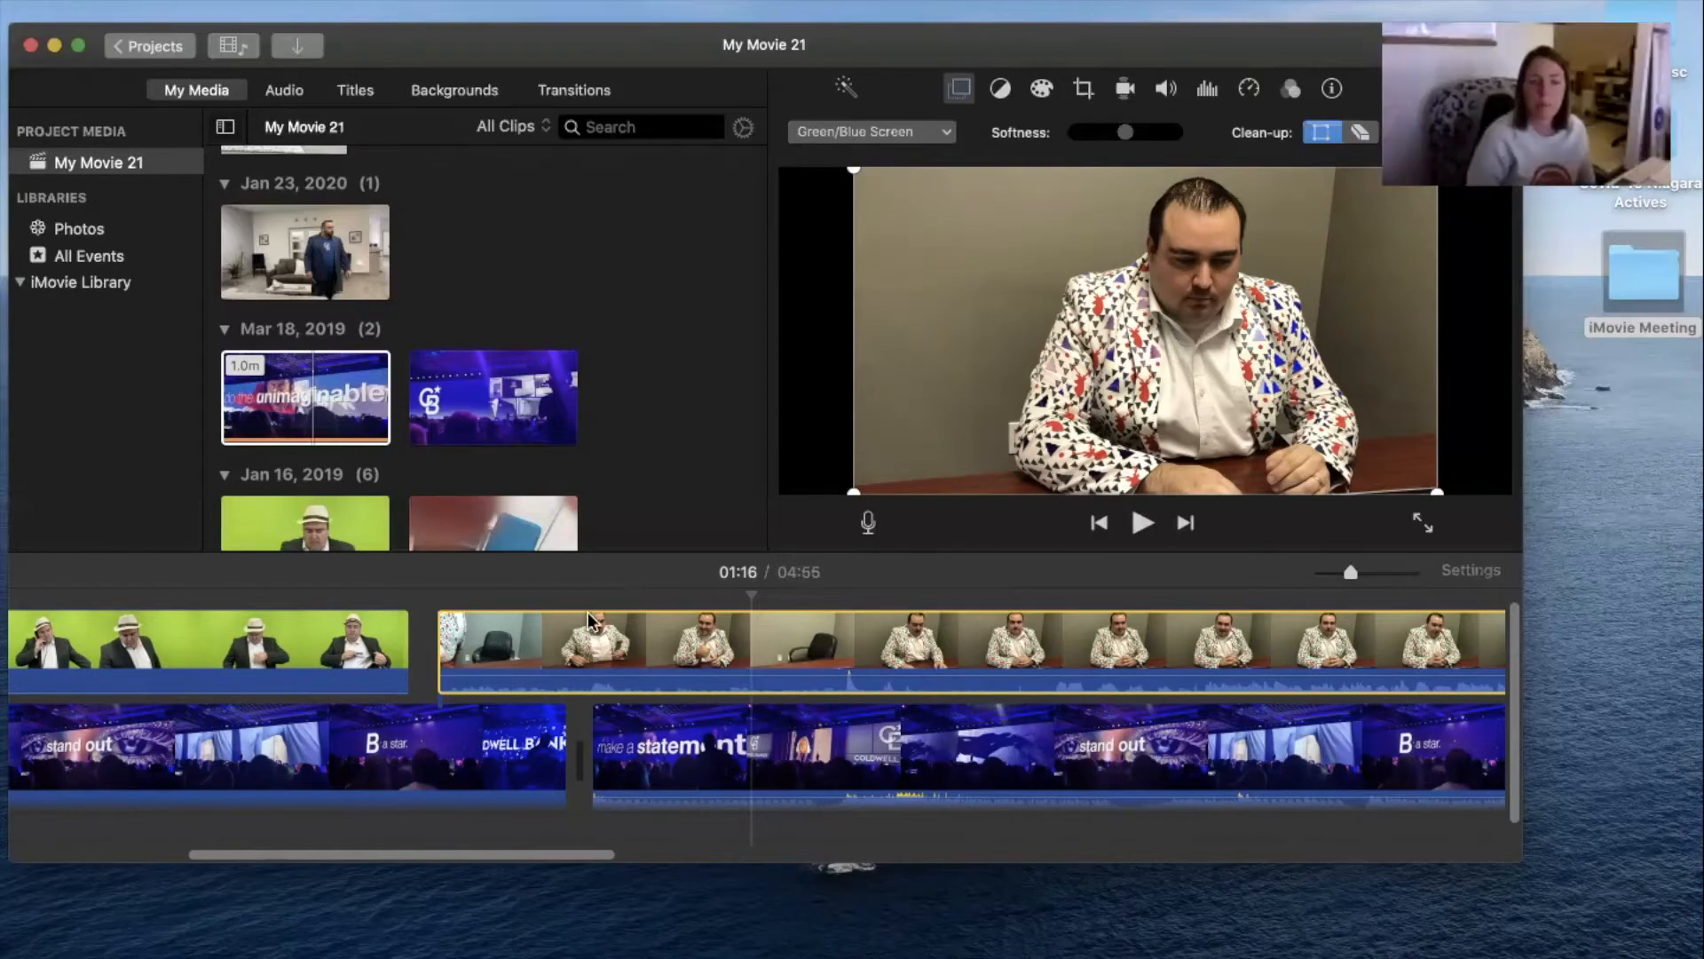
Insert the photo of the kitchen island between the first kitchen photo and the conference clip at the movie's start
scroll(527, 666, "left", 10)
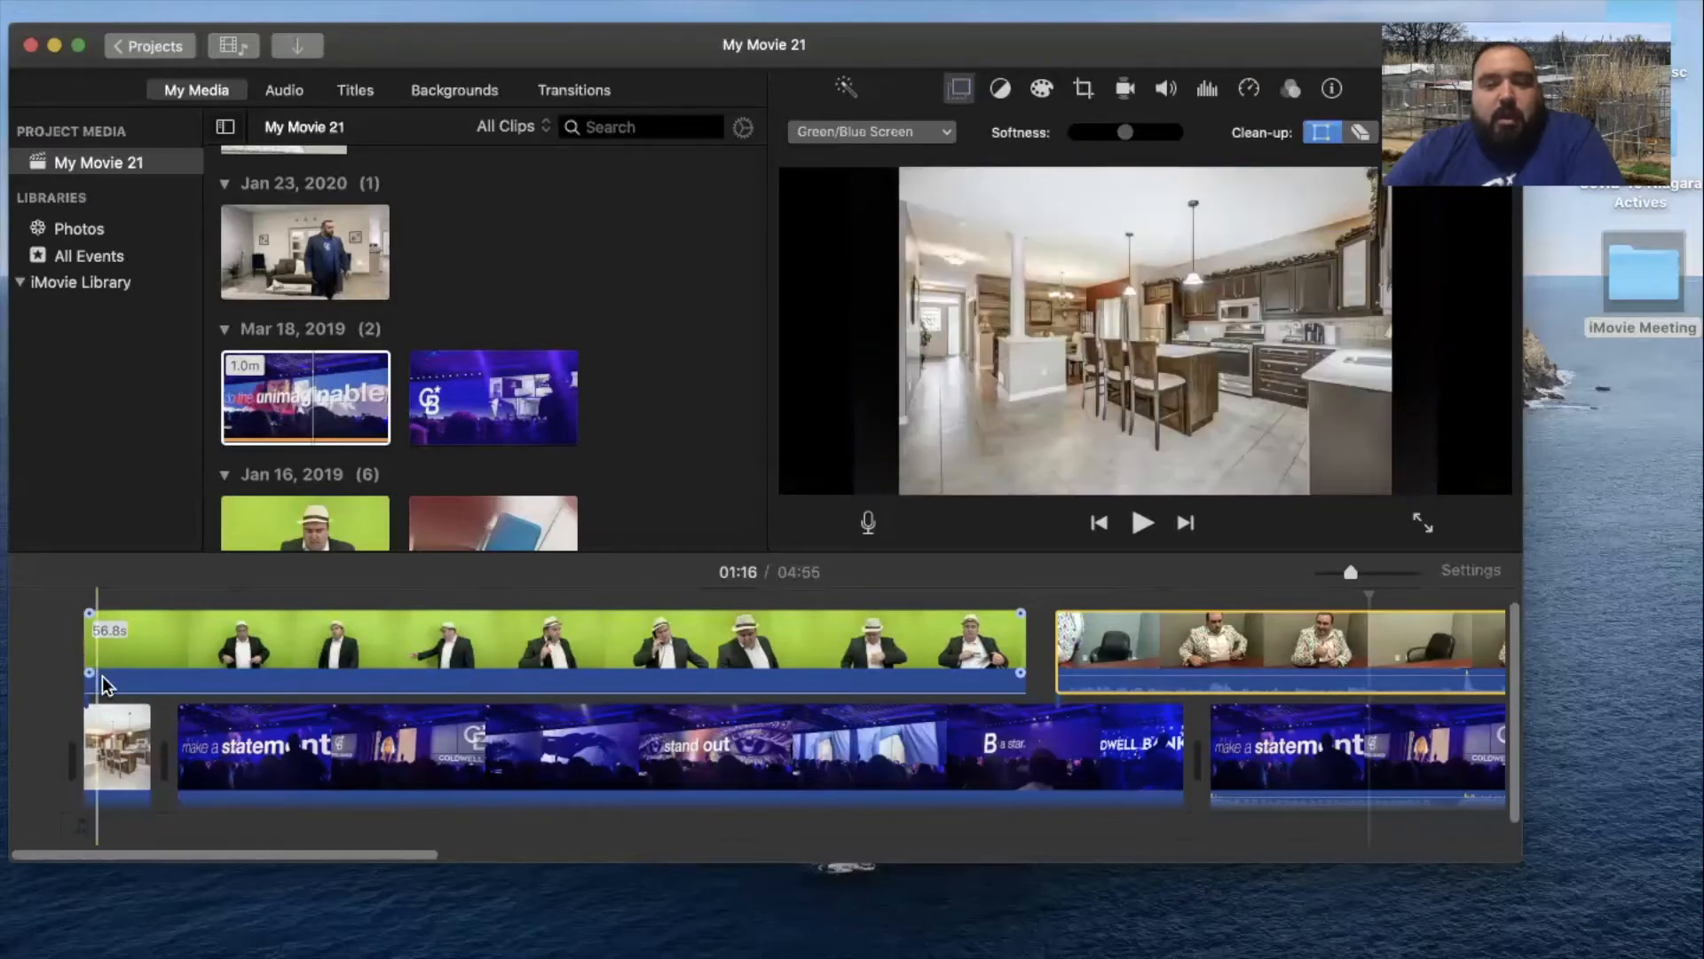
left_click(104, 733)
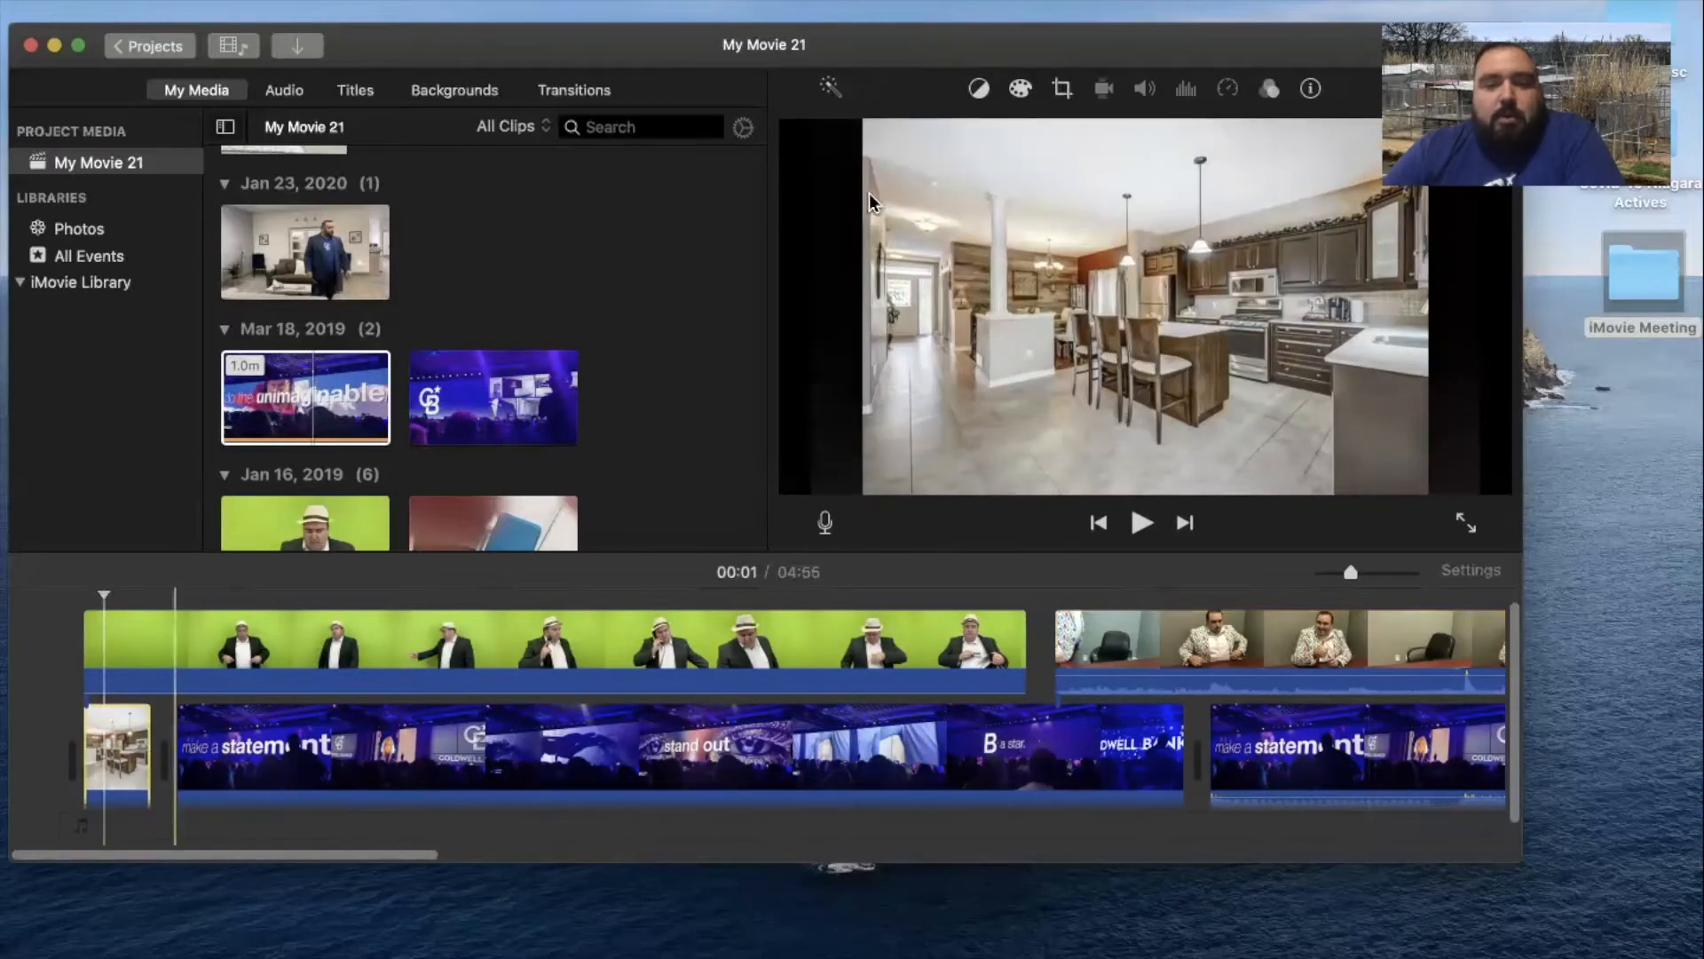
left_click(296, 629)
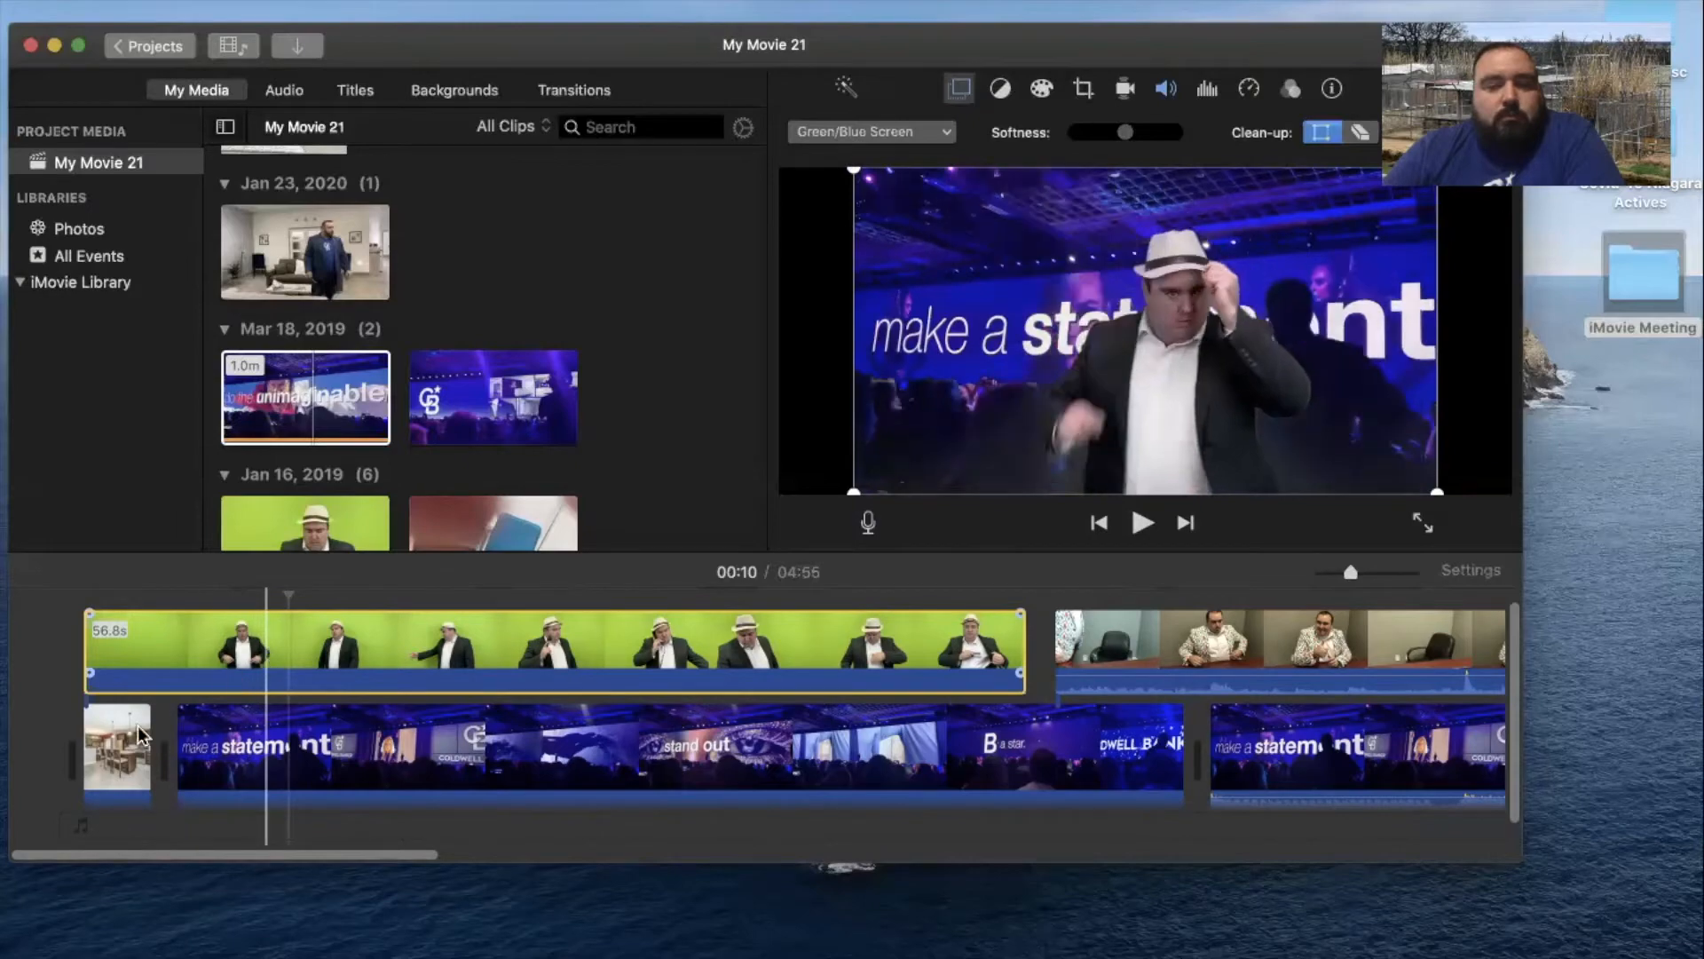
left_click(129, 754)
scroll(376, 391, "up", 5)
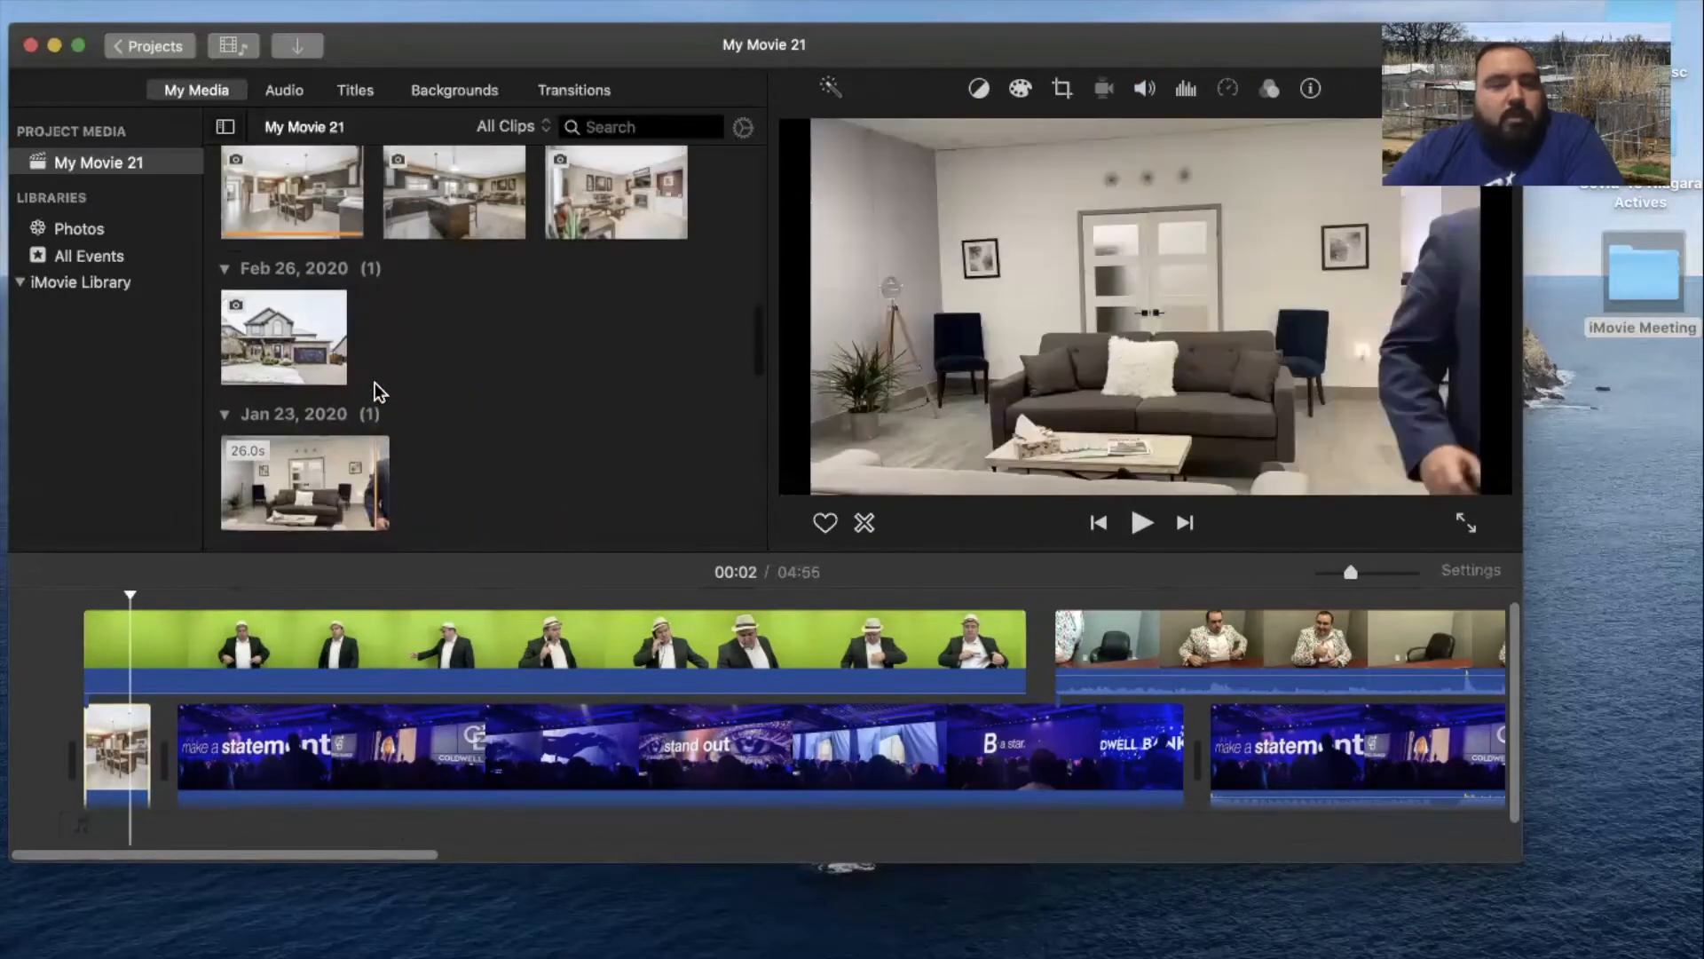
left_click_drag(451, 217, 162, 757)
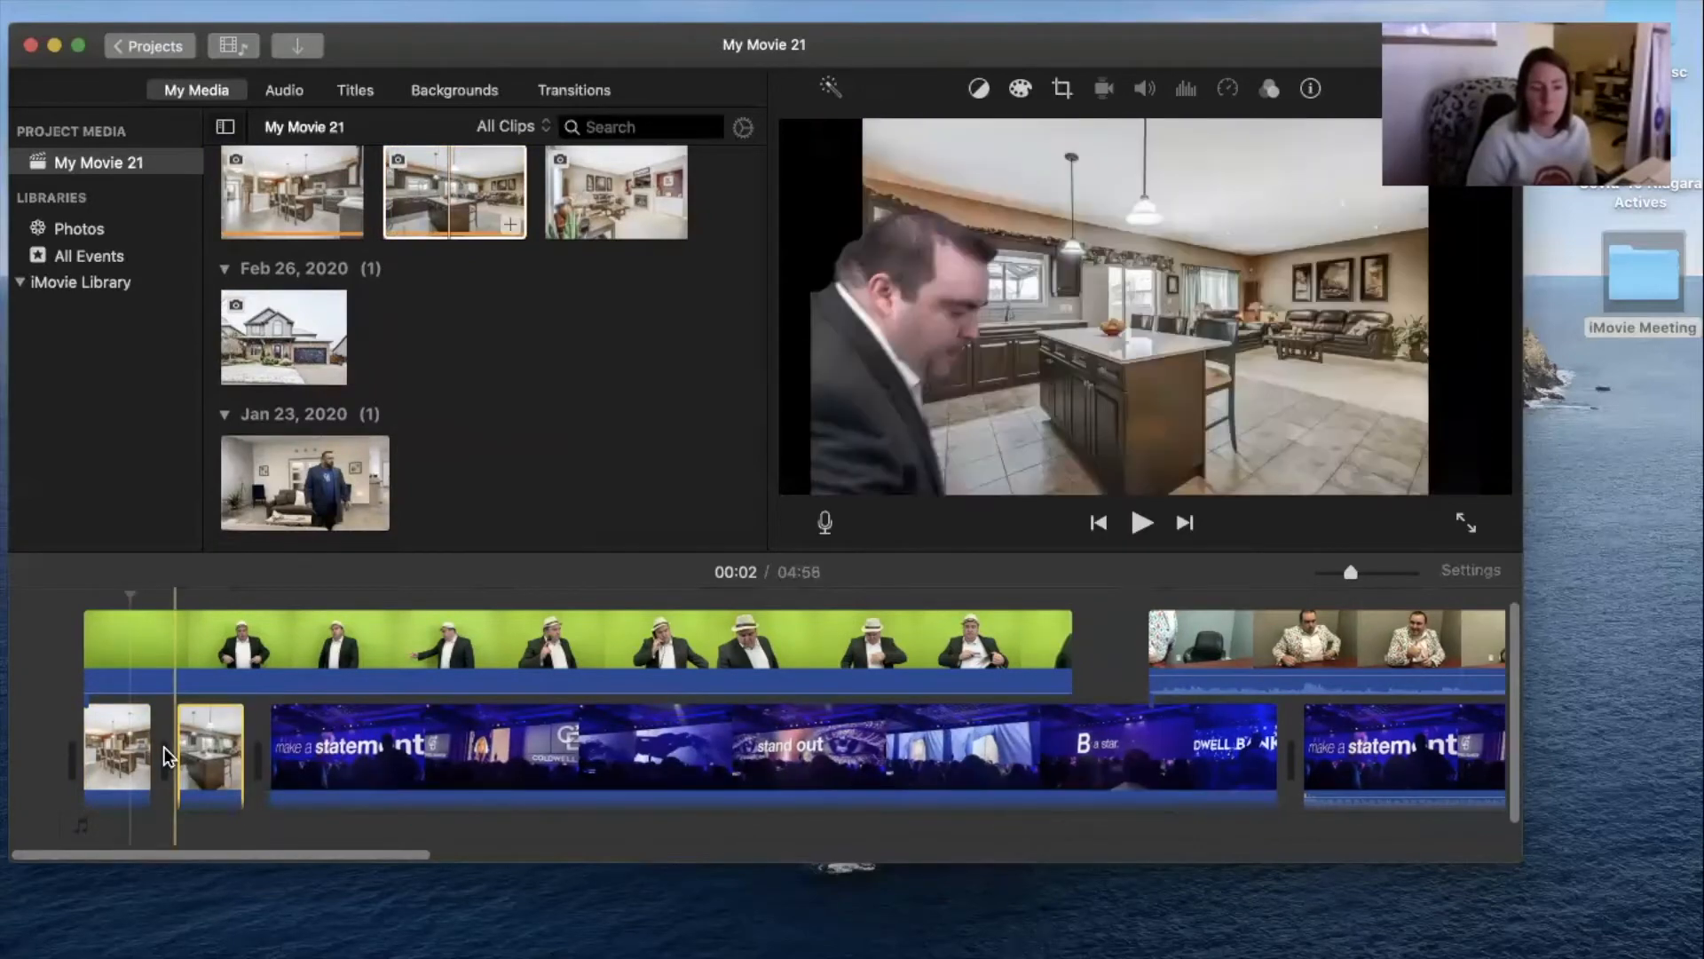
Extend the duration of the first kitchen photo beneath the green-screen clip and play back the composite
scroll(164, 754, "right", 2)
scroll(168, 736, "left", 2)
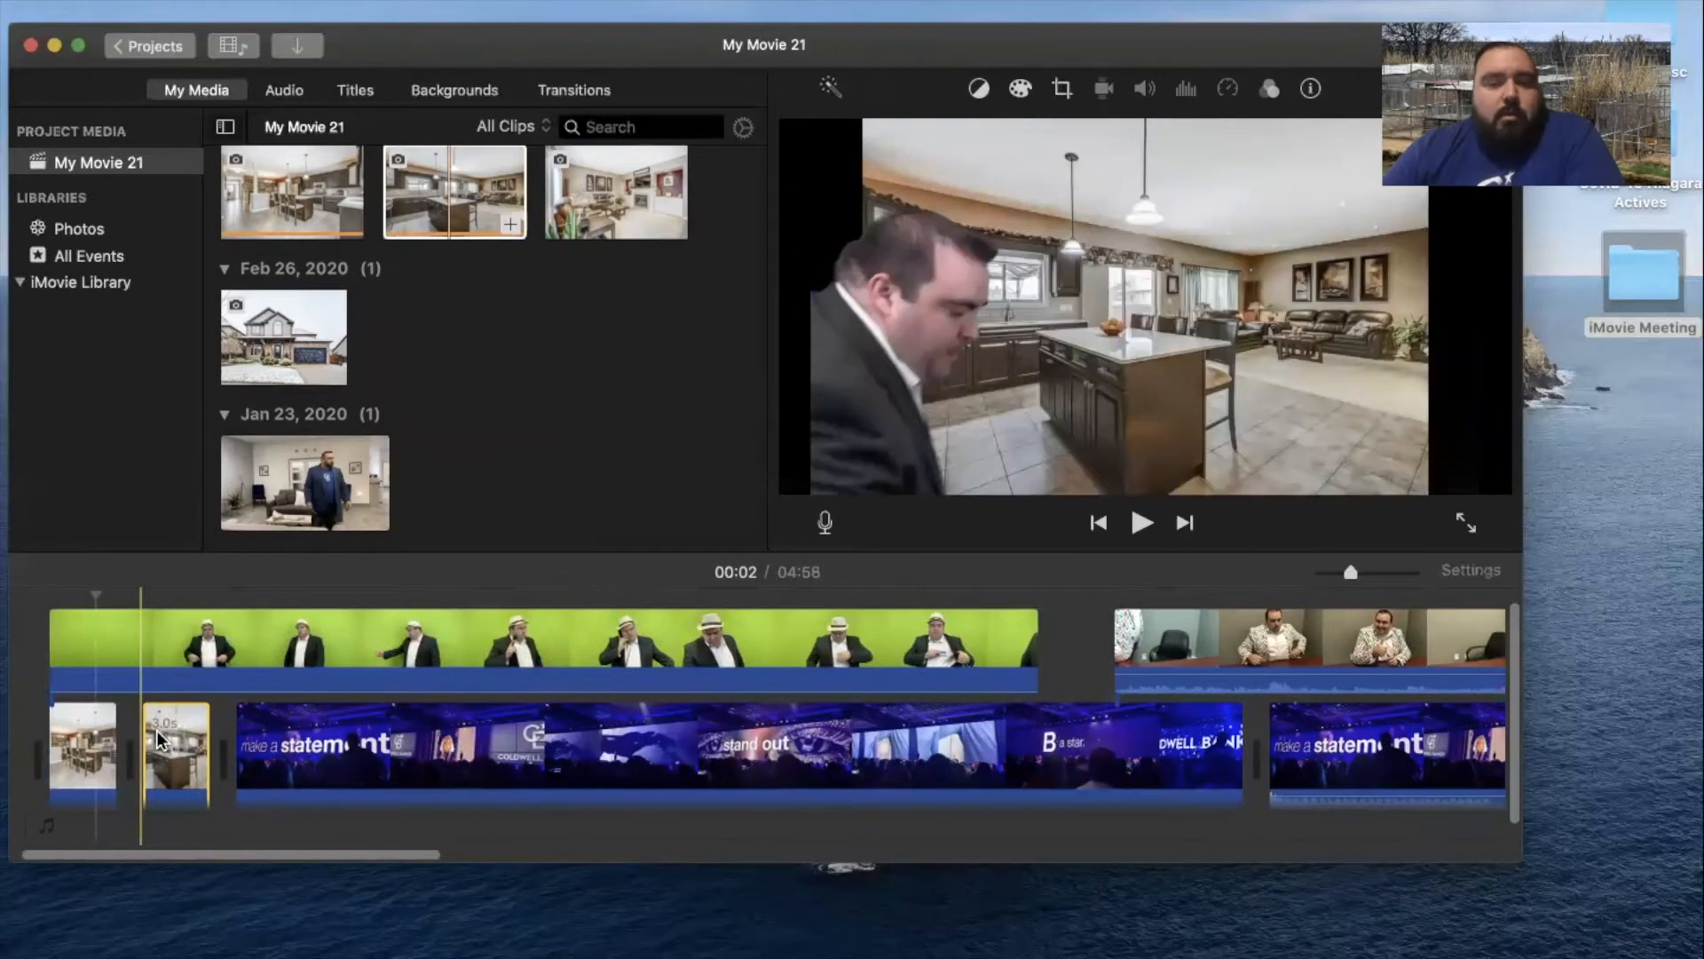
left_click(84, 741)
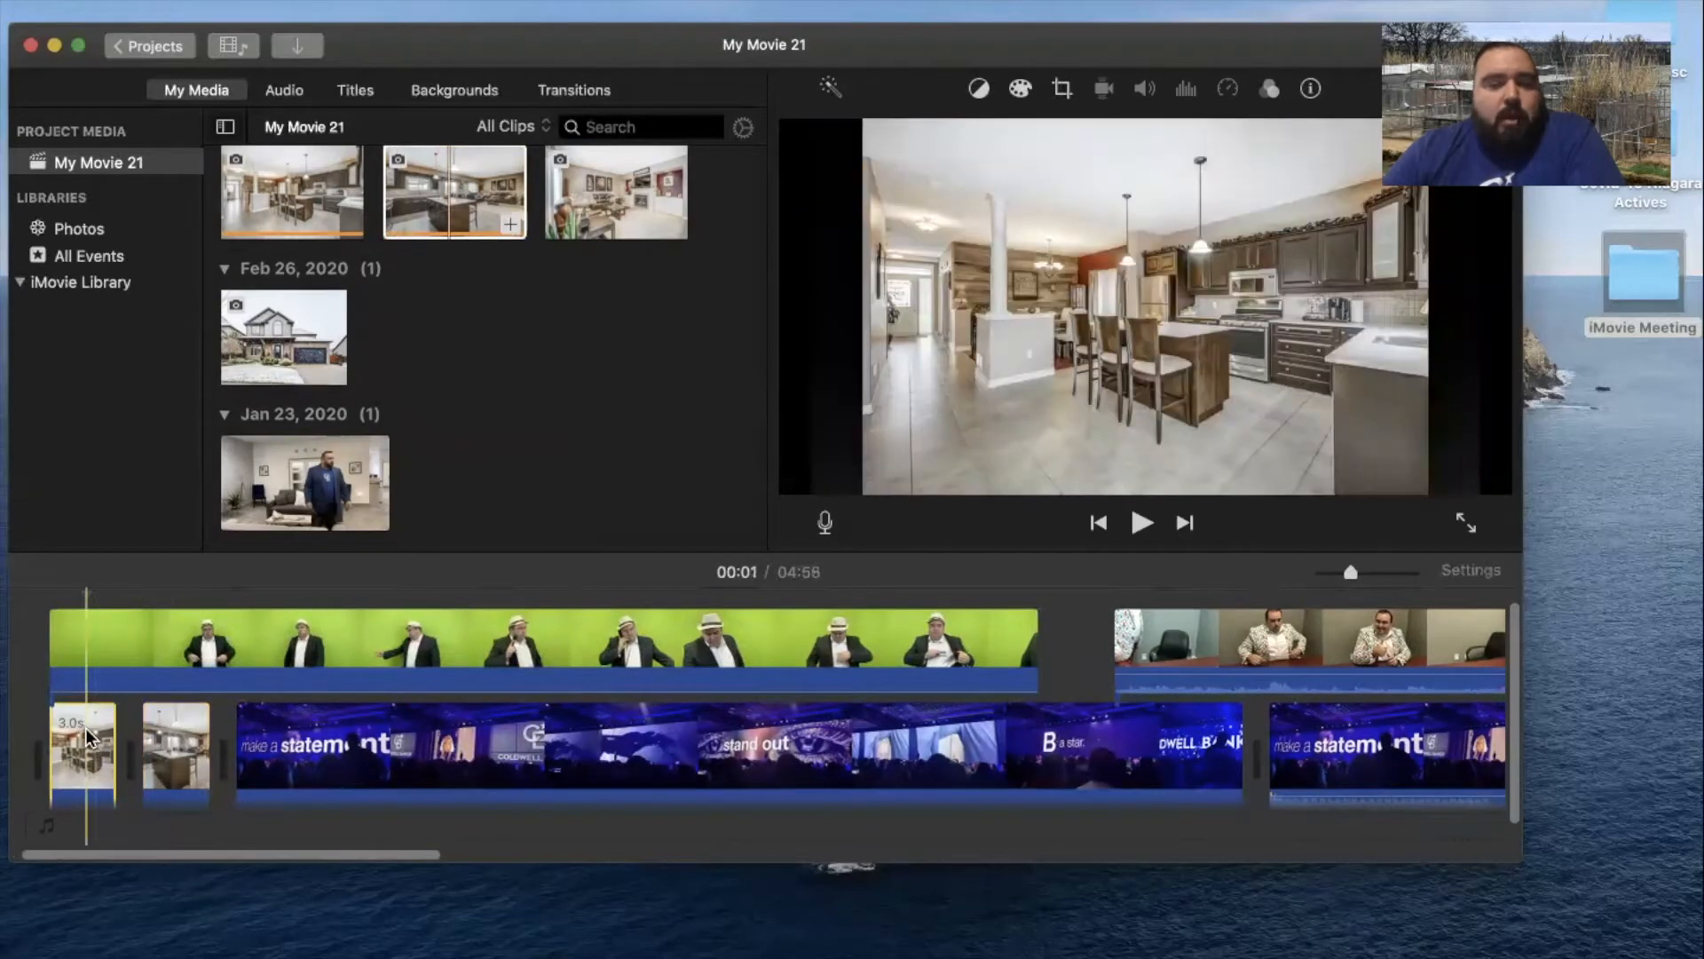
left_click_drag(111, 737, 283, 703)
left_click(1141, 523)
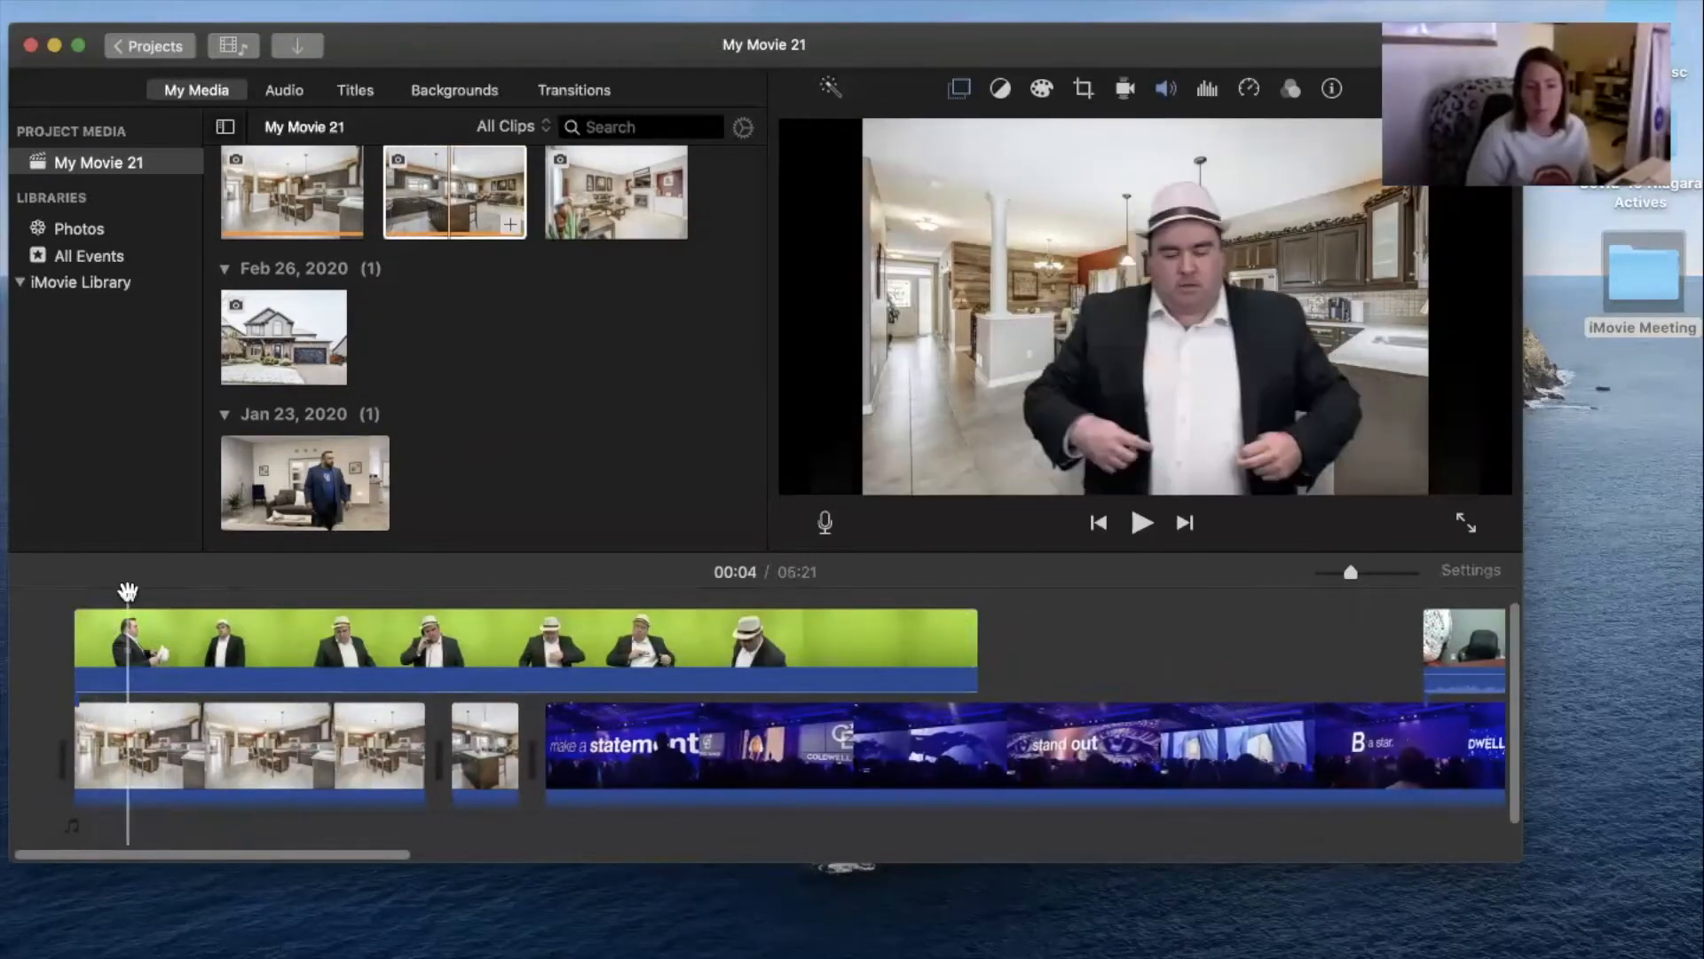
left_click(1141, 524)
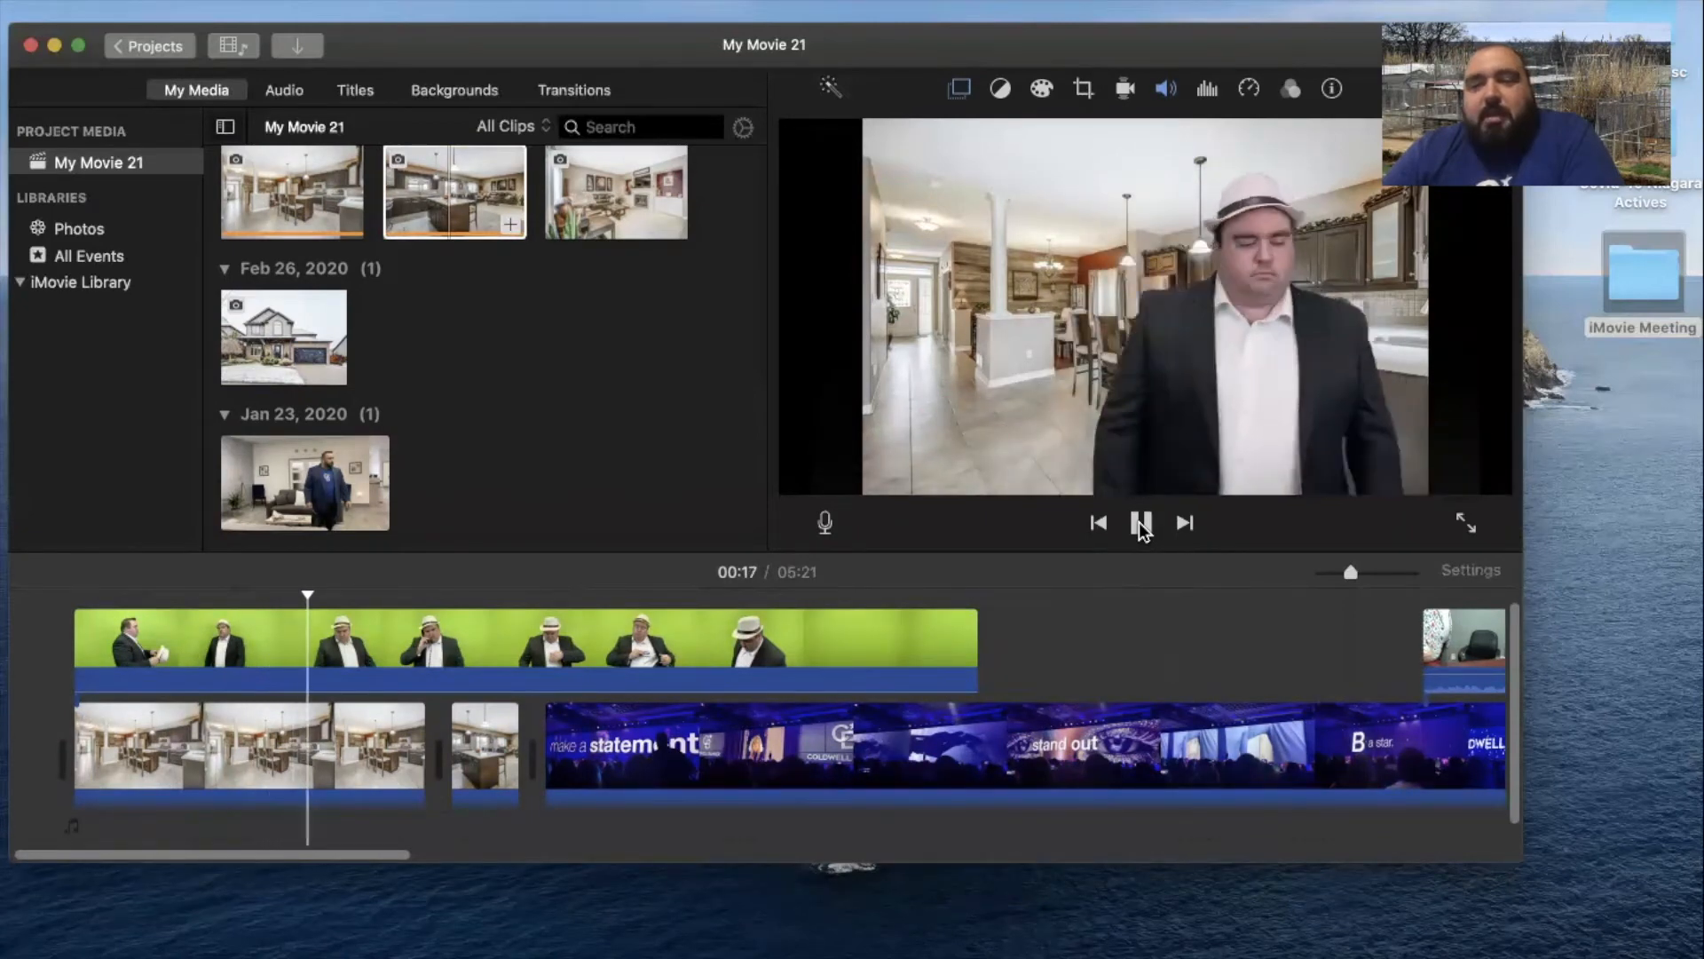
left_click(1142, 525)
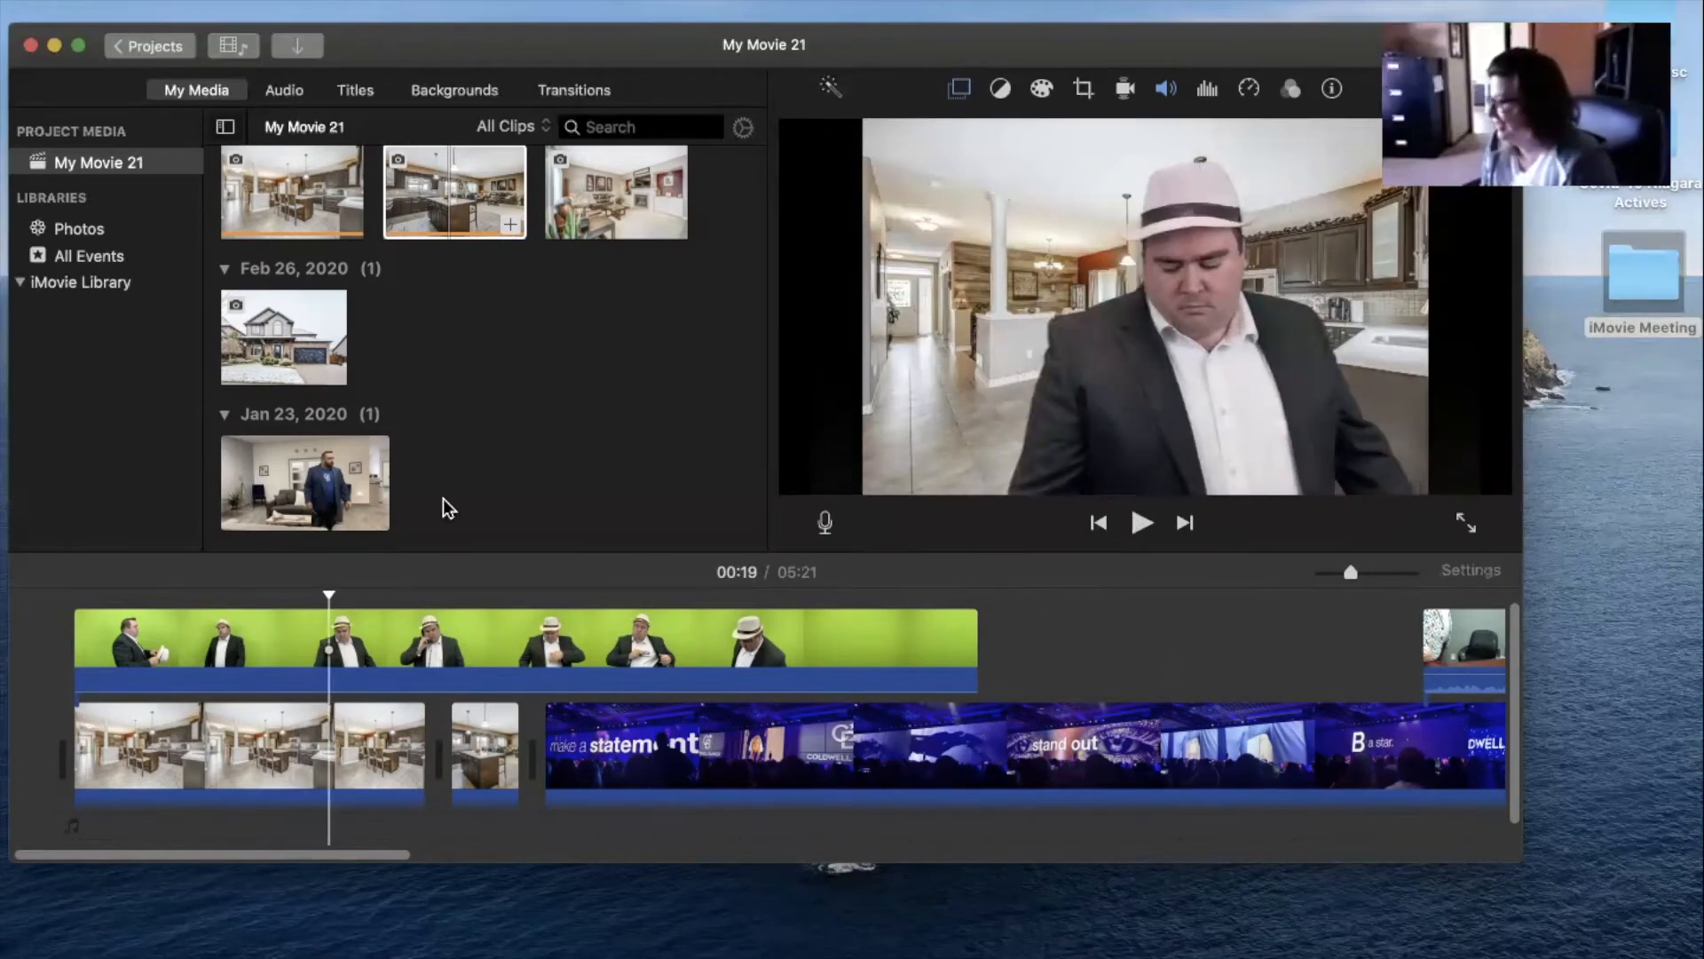
scroll(448, 508, "up", 10)
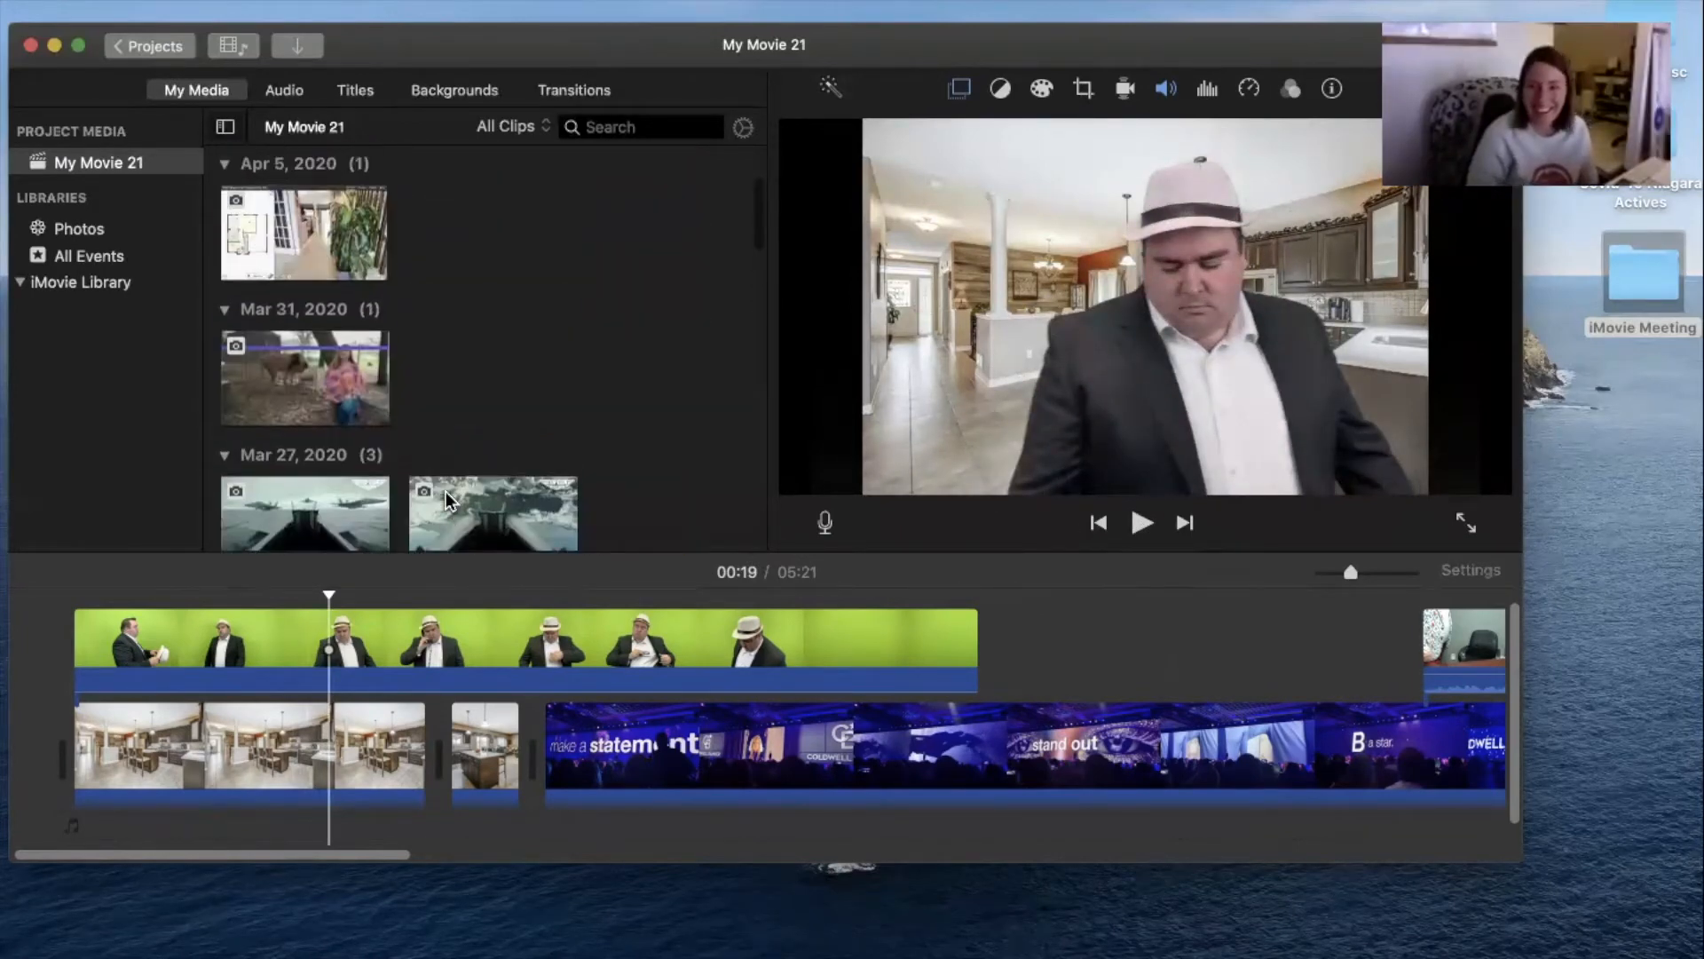
scroll(451, 495, "up", 3)
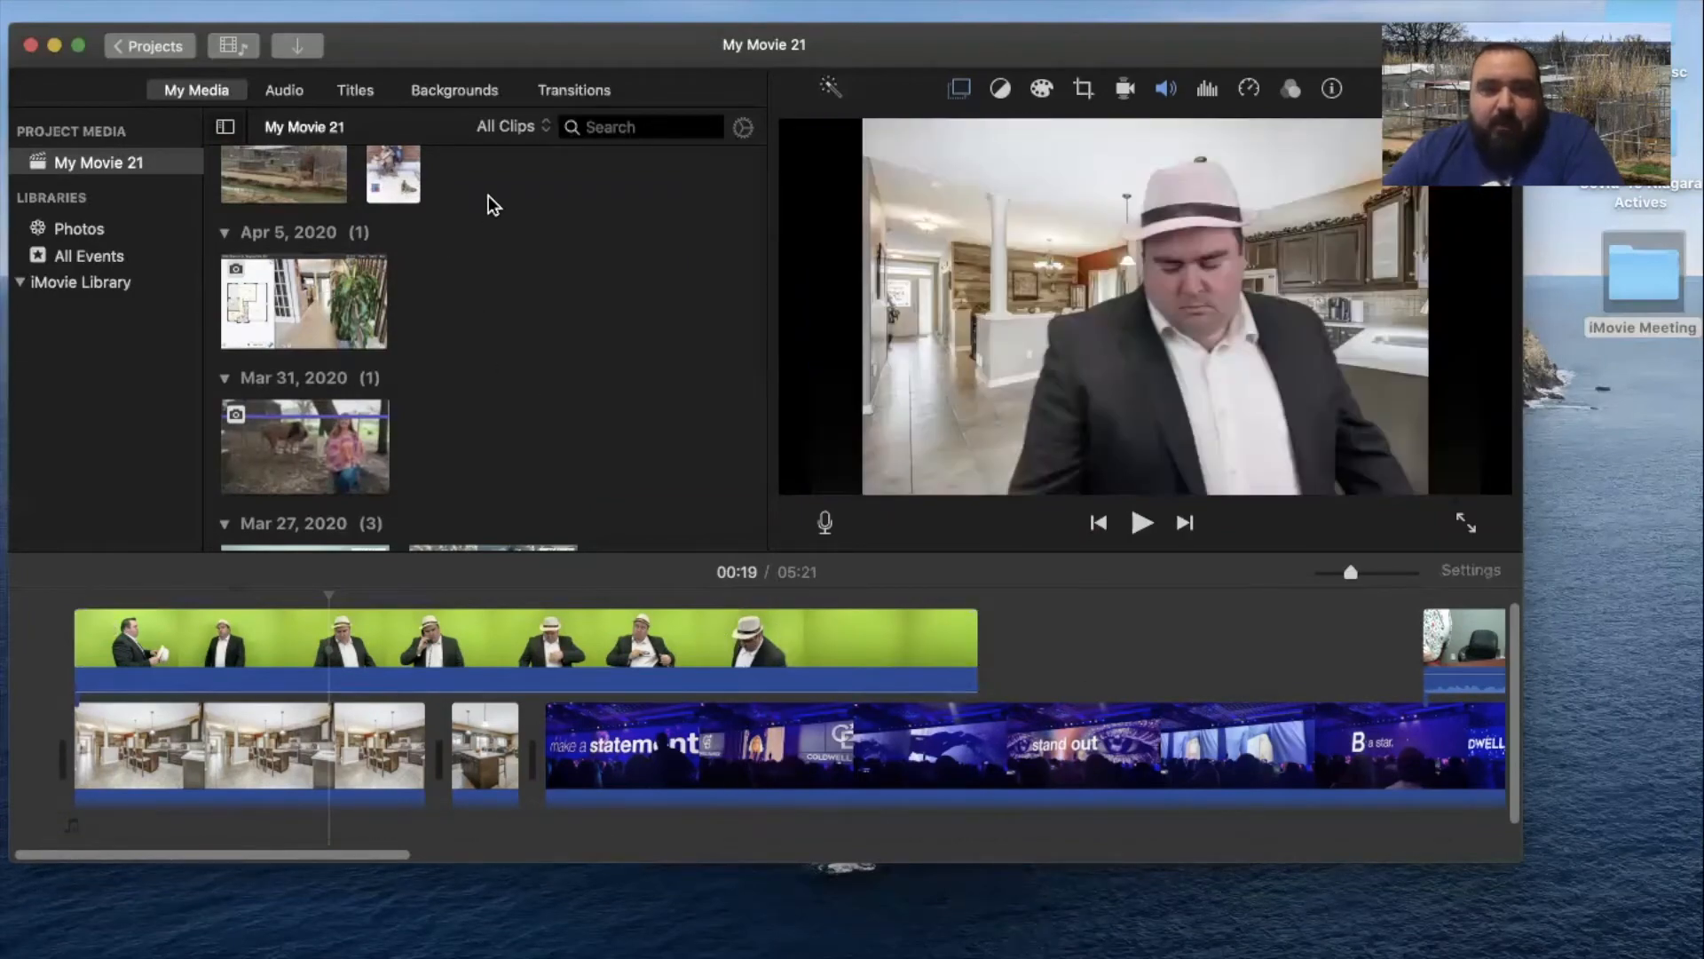
left_click(376, 426)
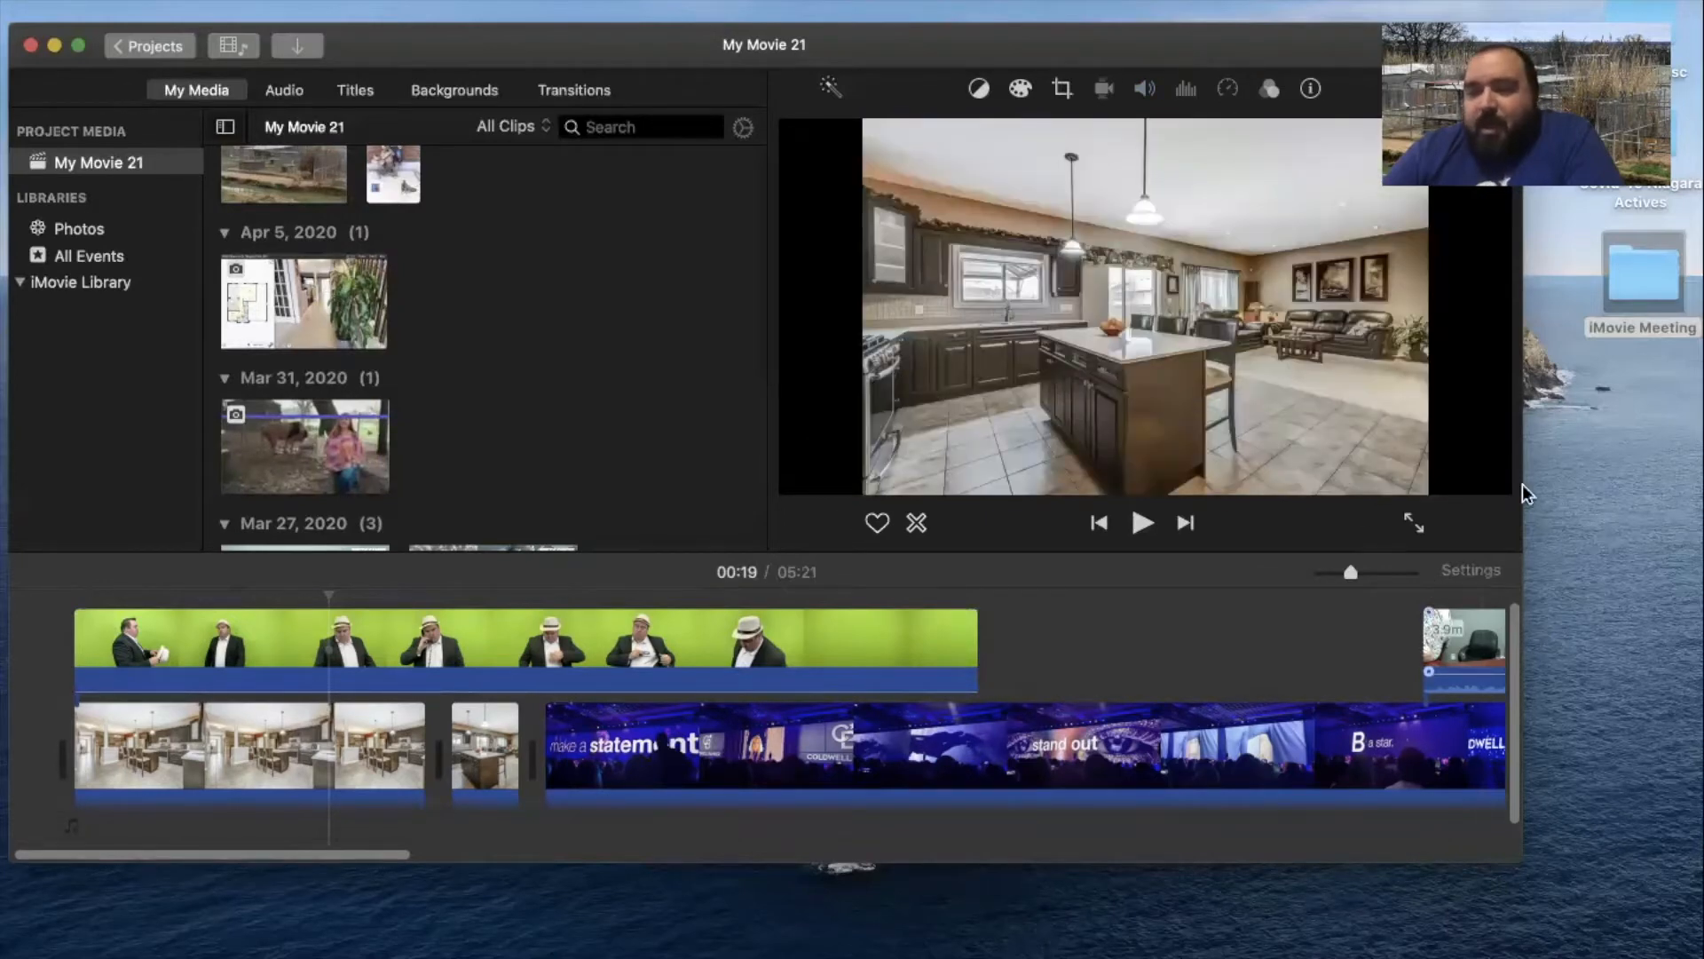
scroll(1178, 688, "right", 10)
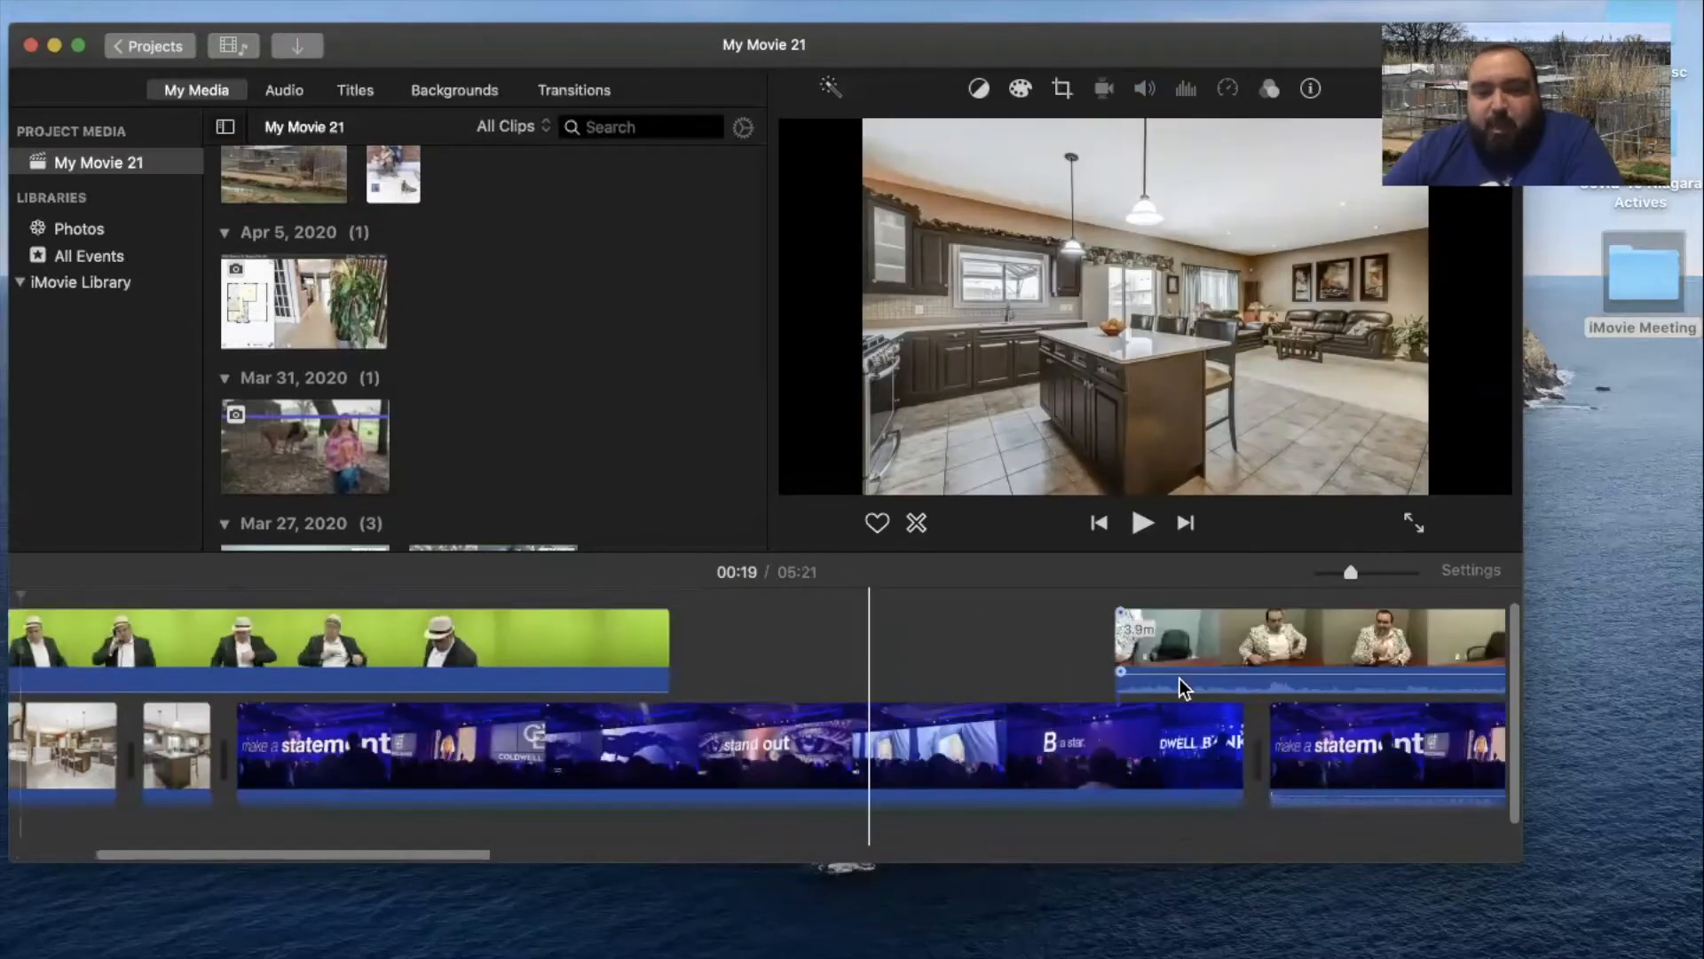
scroll(1179, 689, "right", 10)
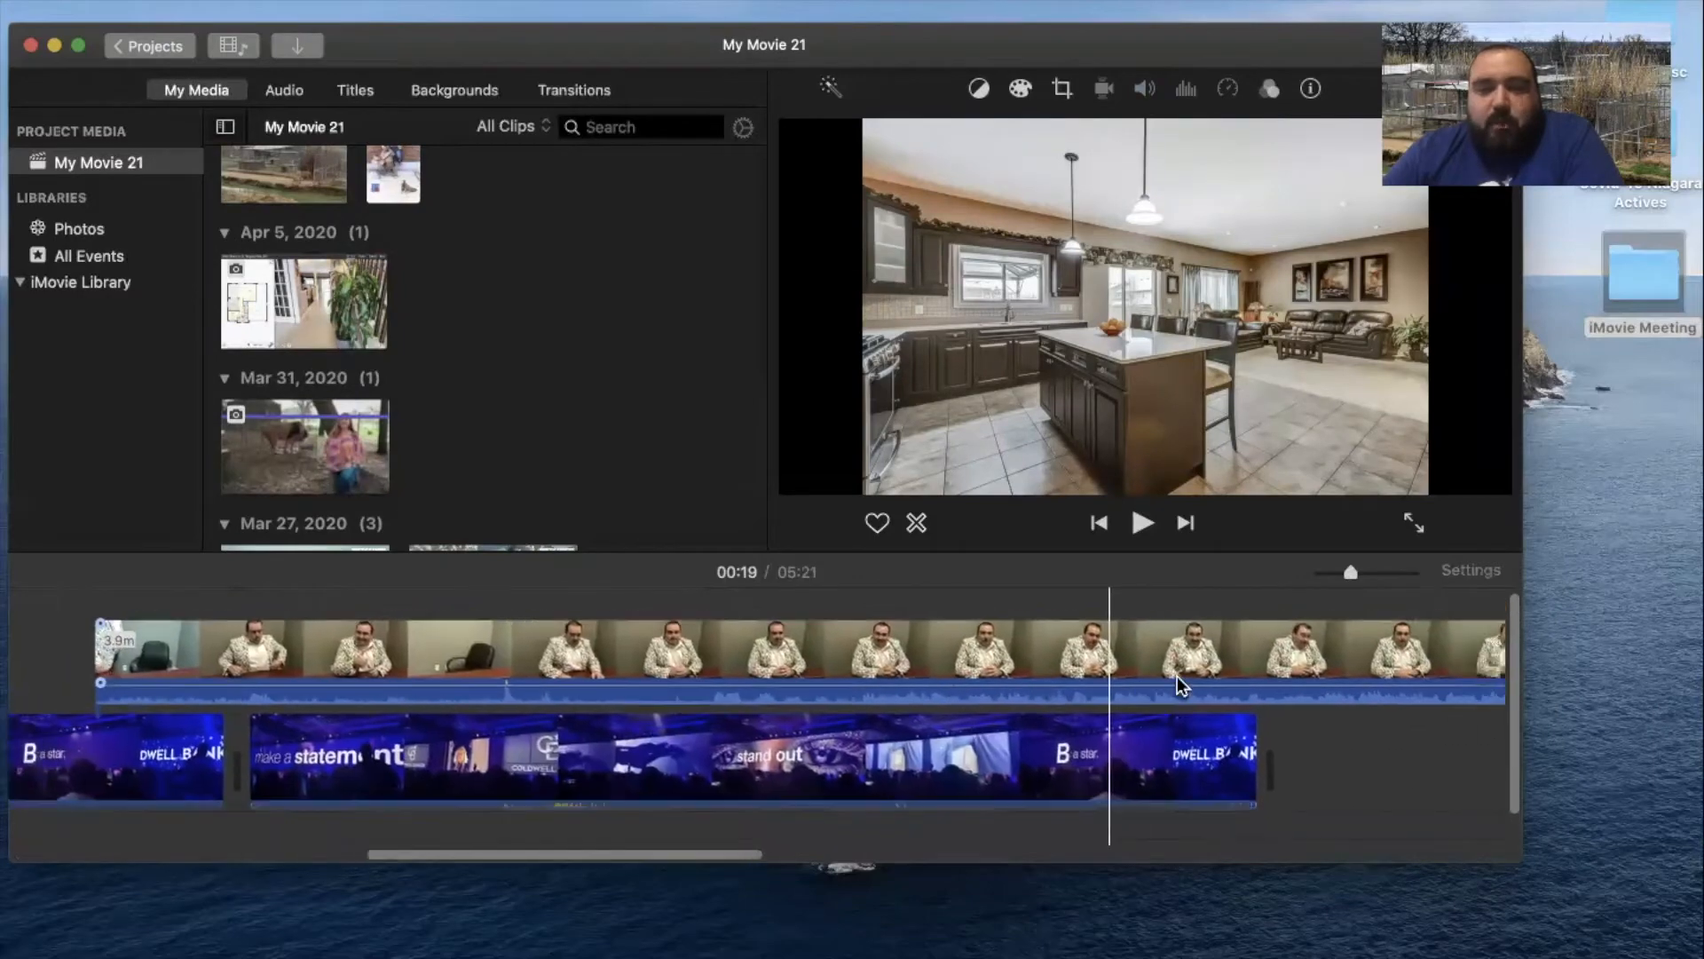
scroll(1179, 689, "right", 10)
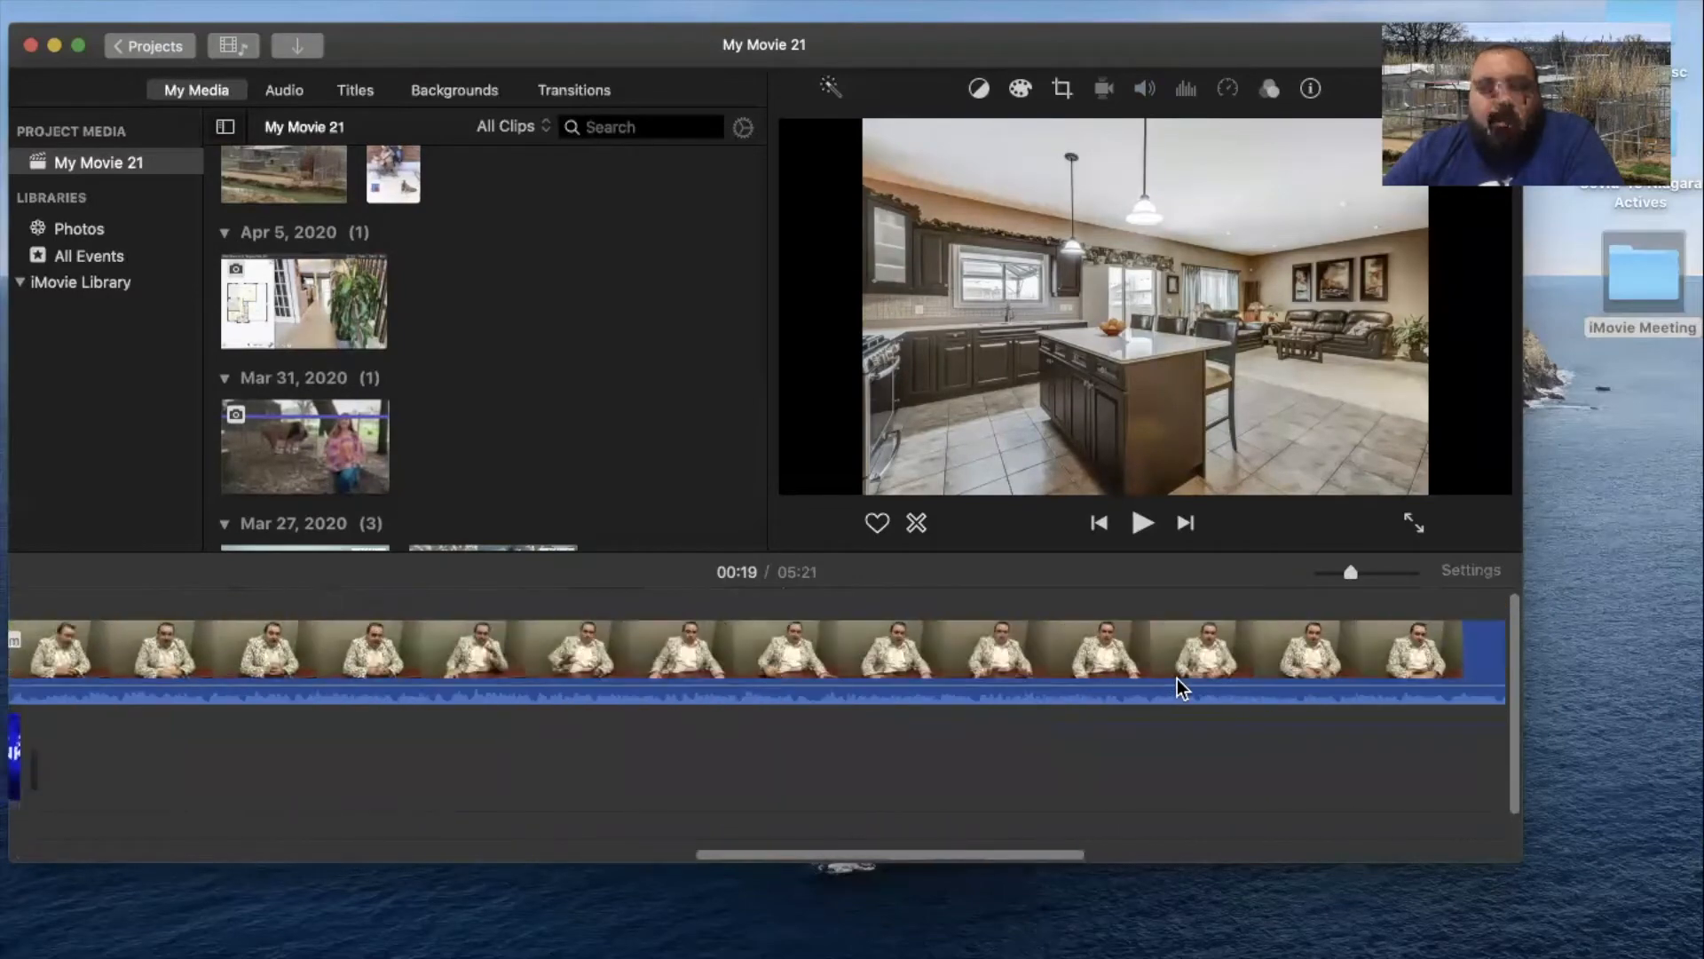
Delete the long office video overlay above the main track and place the playhead at about 00:04 on the kitchen composite
left_click_drag(1350, 573, 1333, 577)
scroll(589, 698, "left", 15)
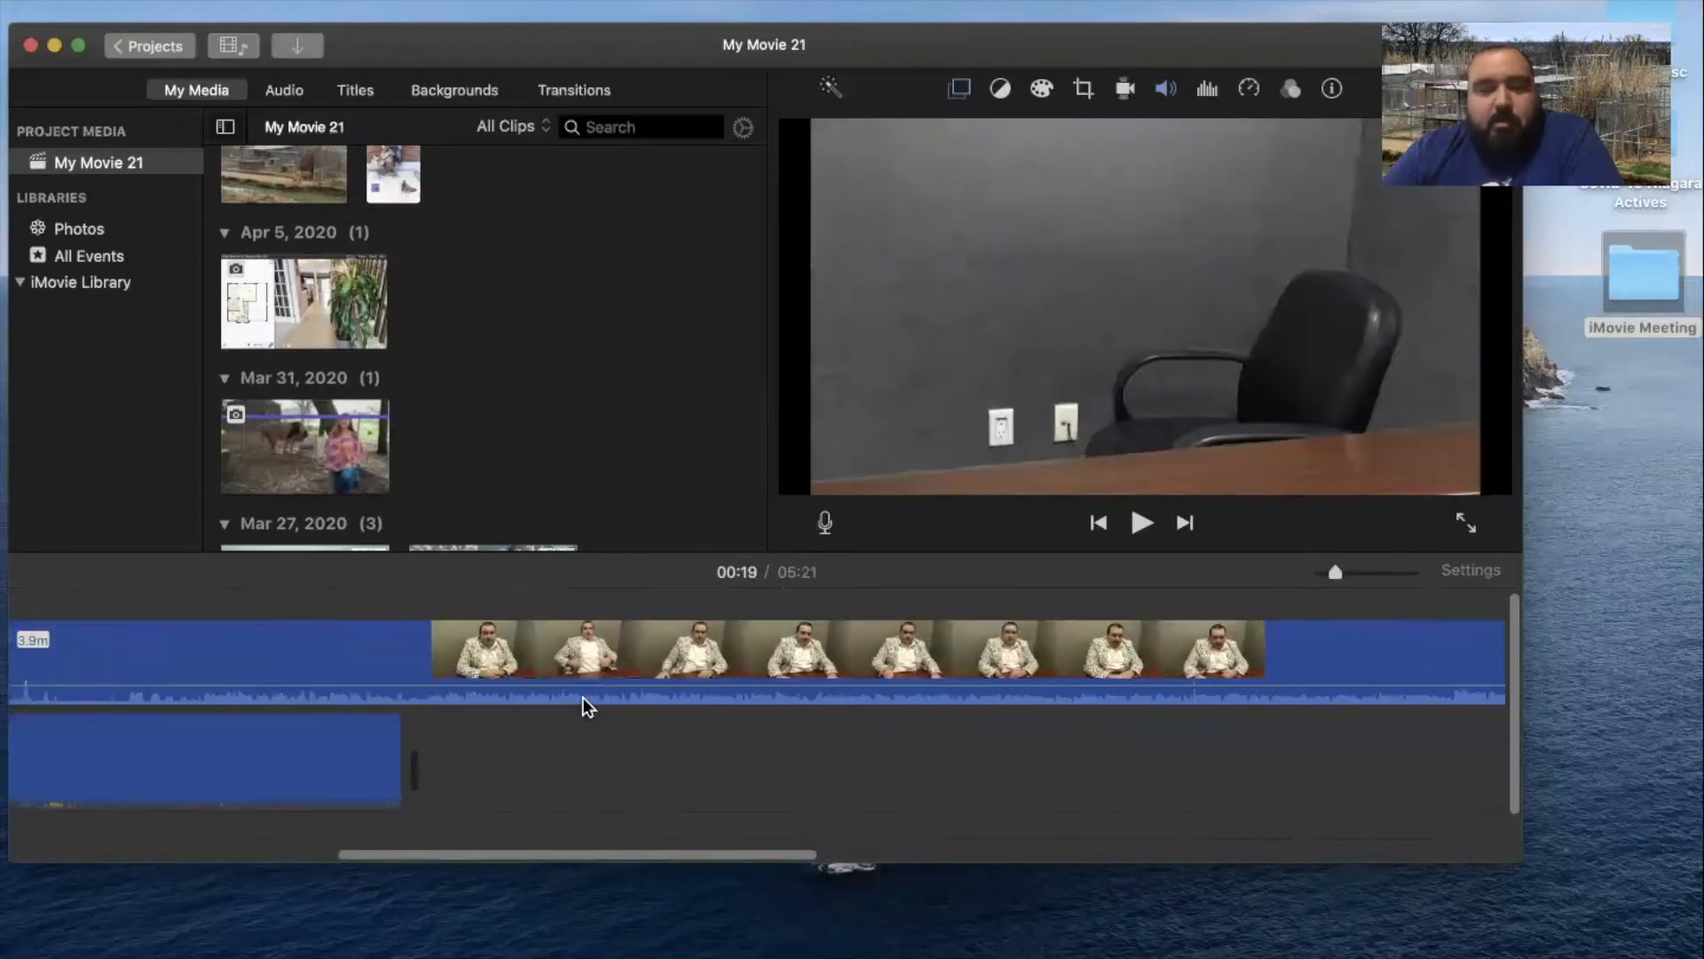
left_click(831, 665)
key("Delete")
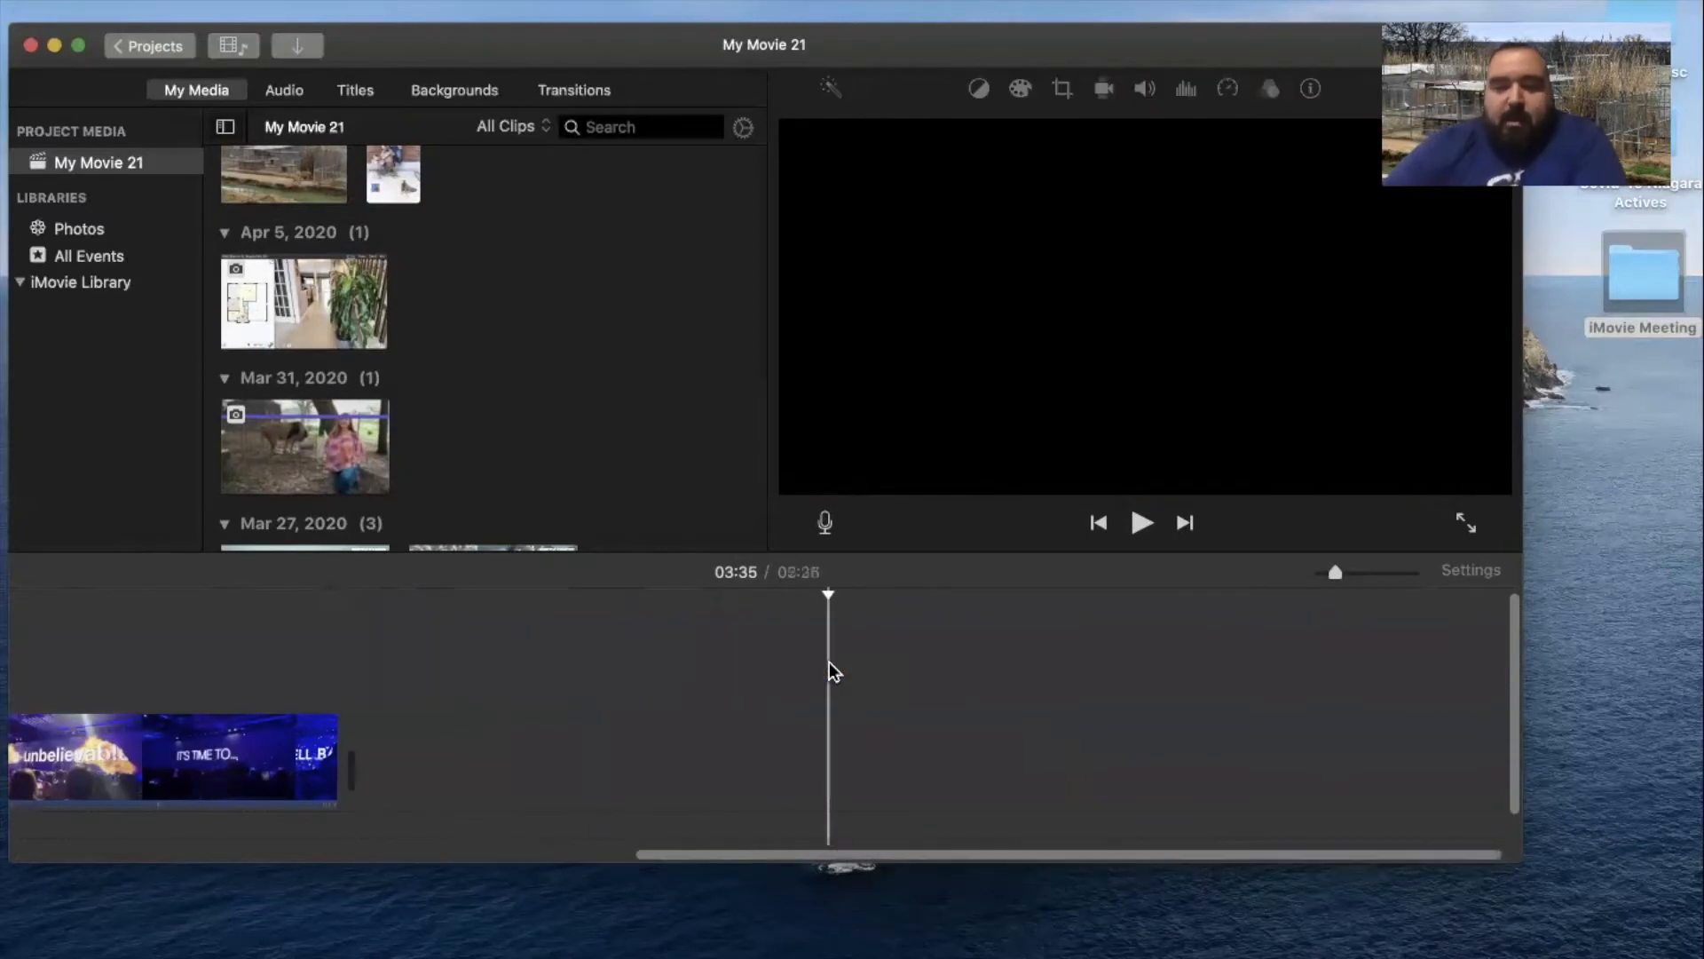
scroll(654, 686, "left", 10)
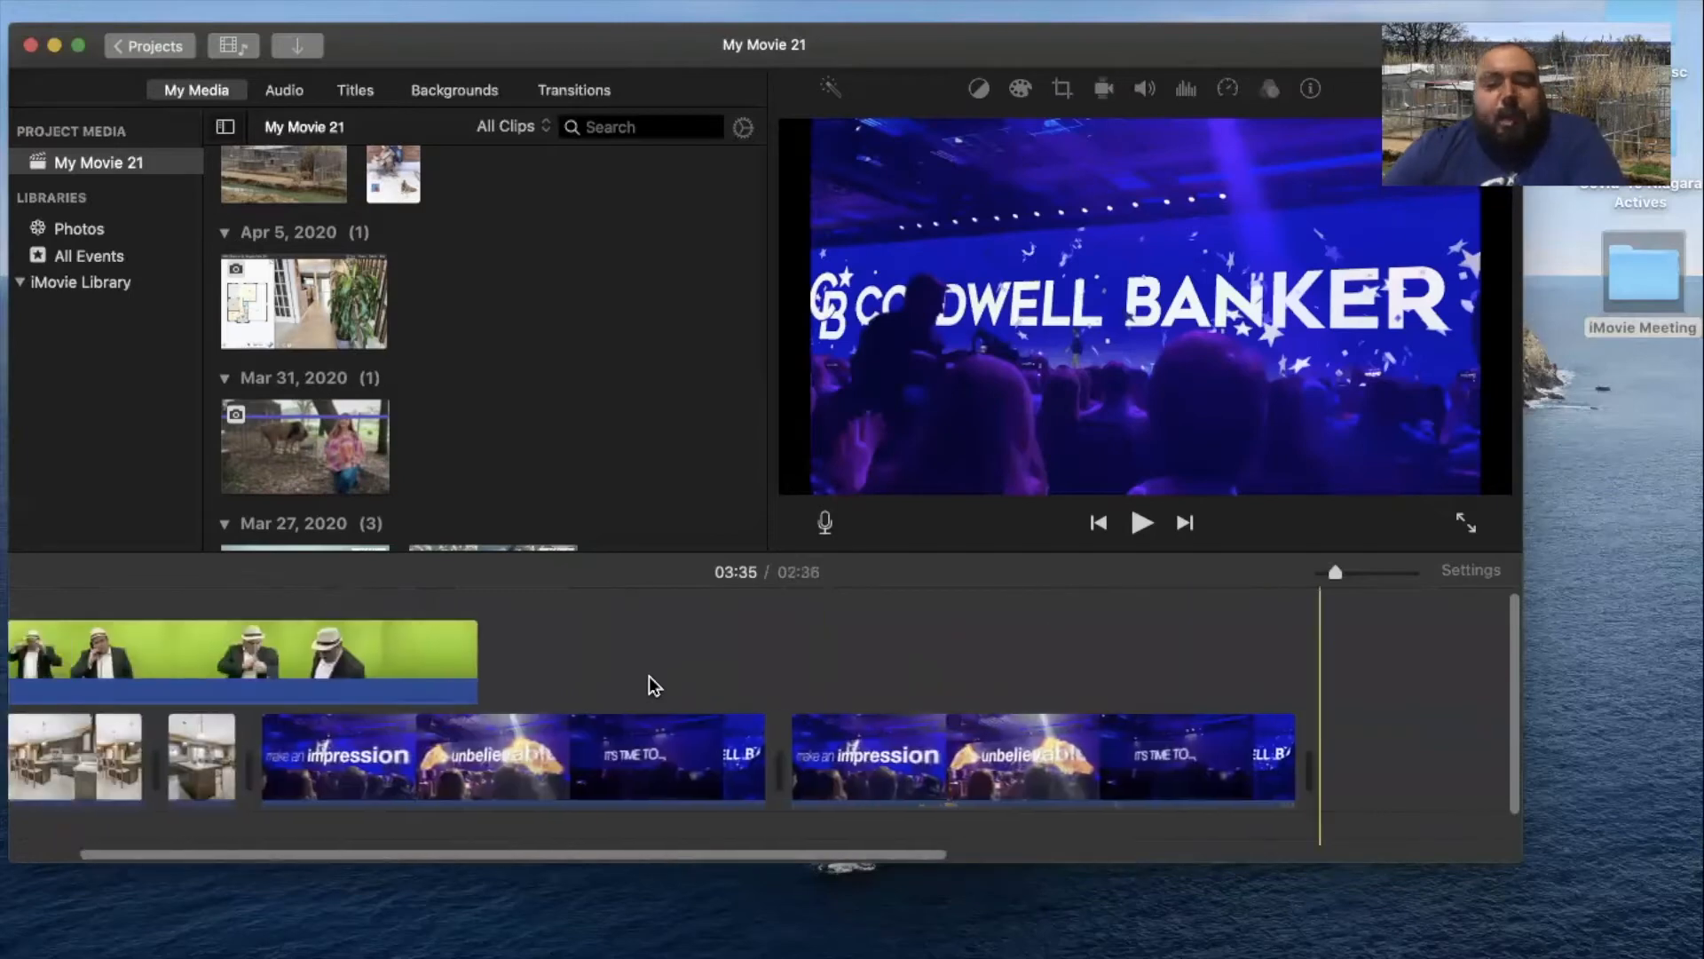
left_click(113, 593)
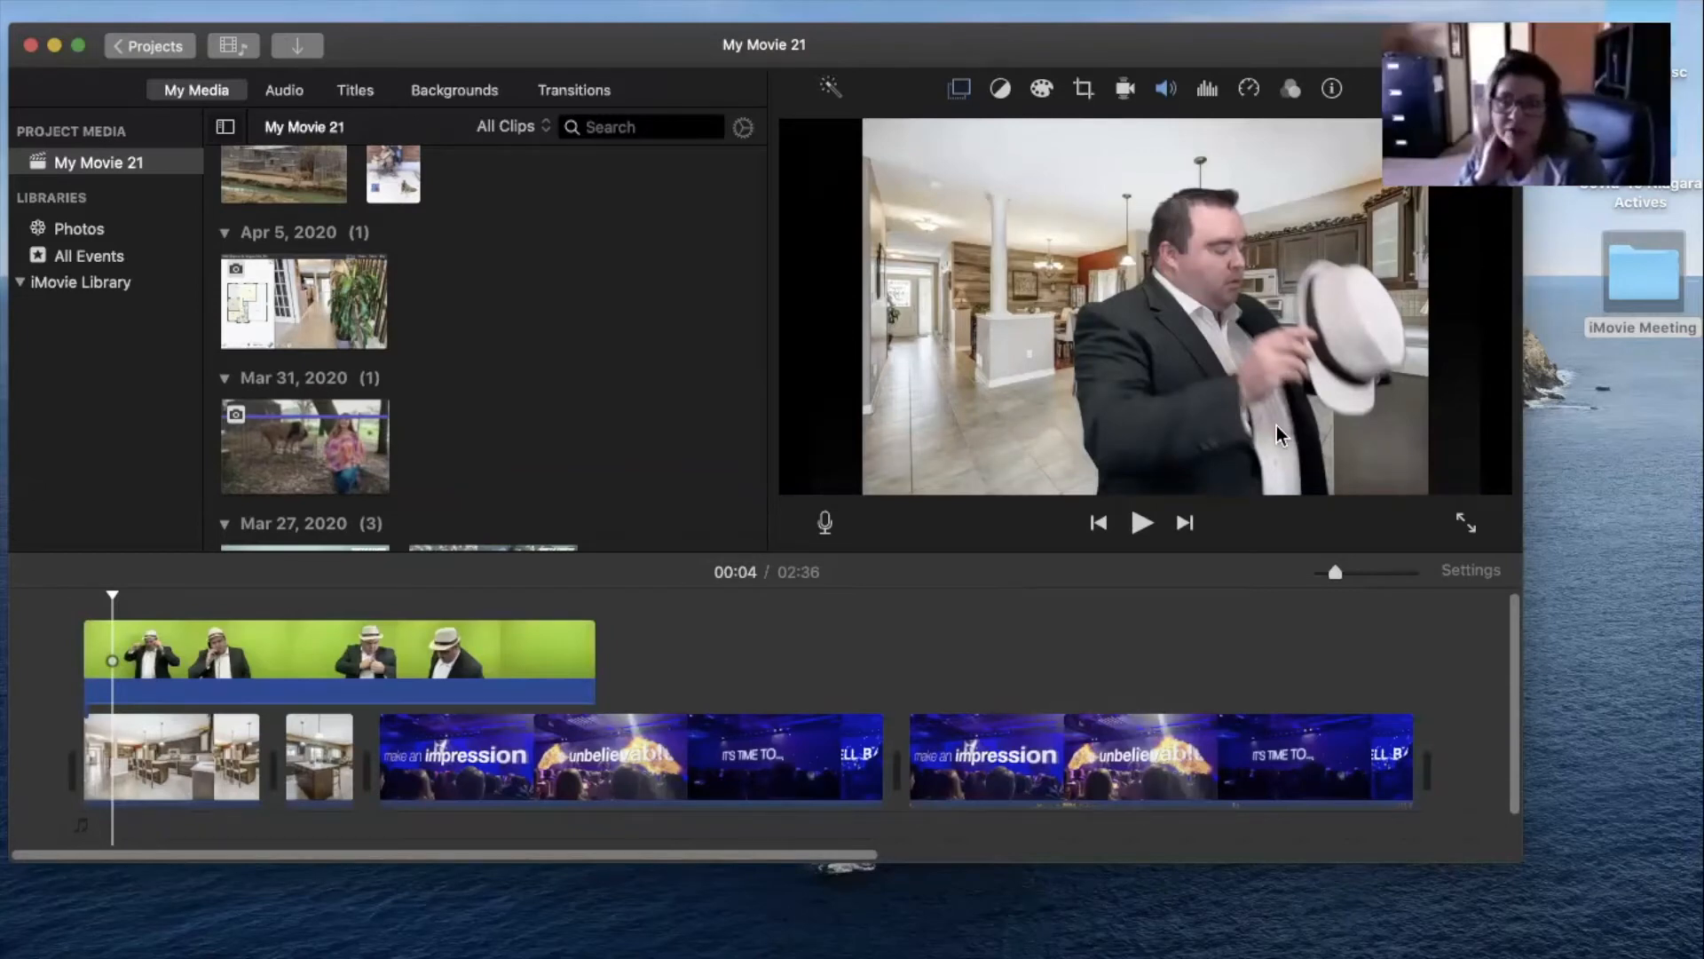
Review the movie's File export options for title, tags, resolution and format, and close them without exporting
left_click_drag(1241, 61, 1248, 96)
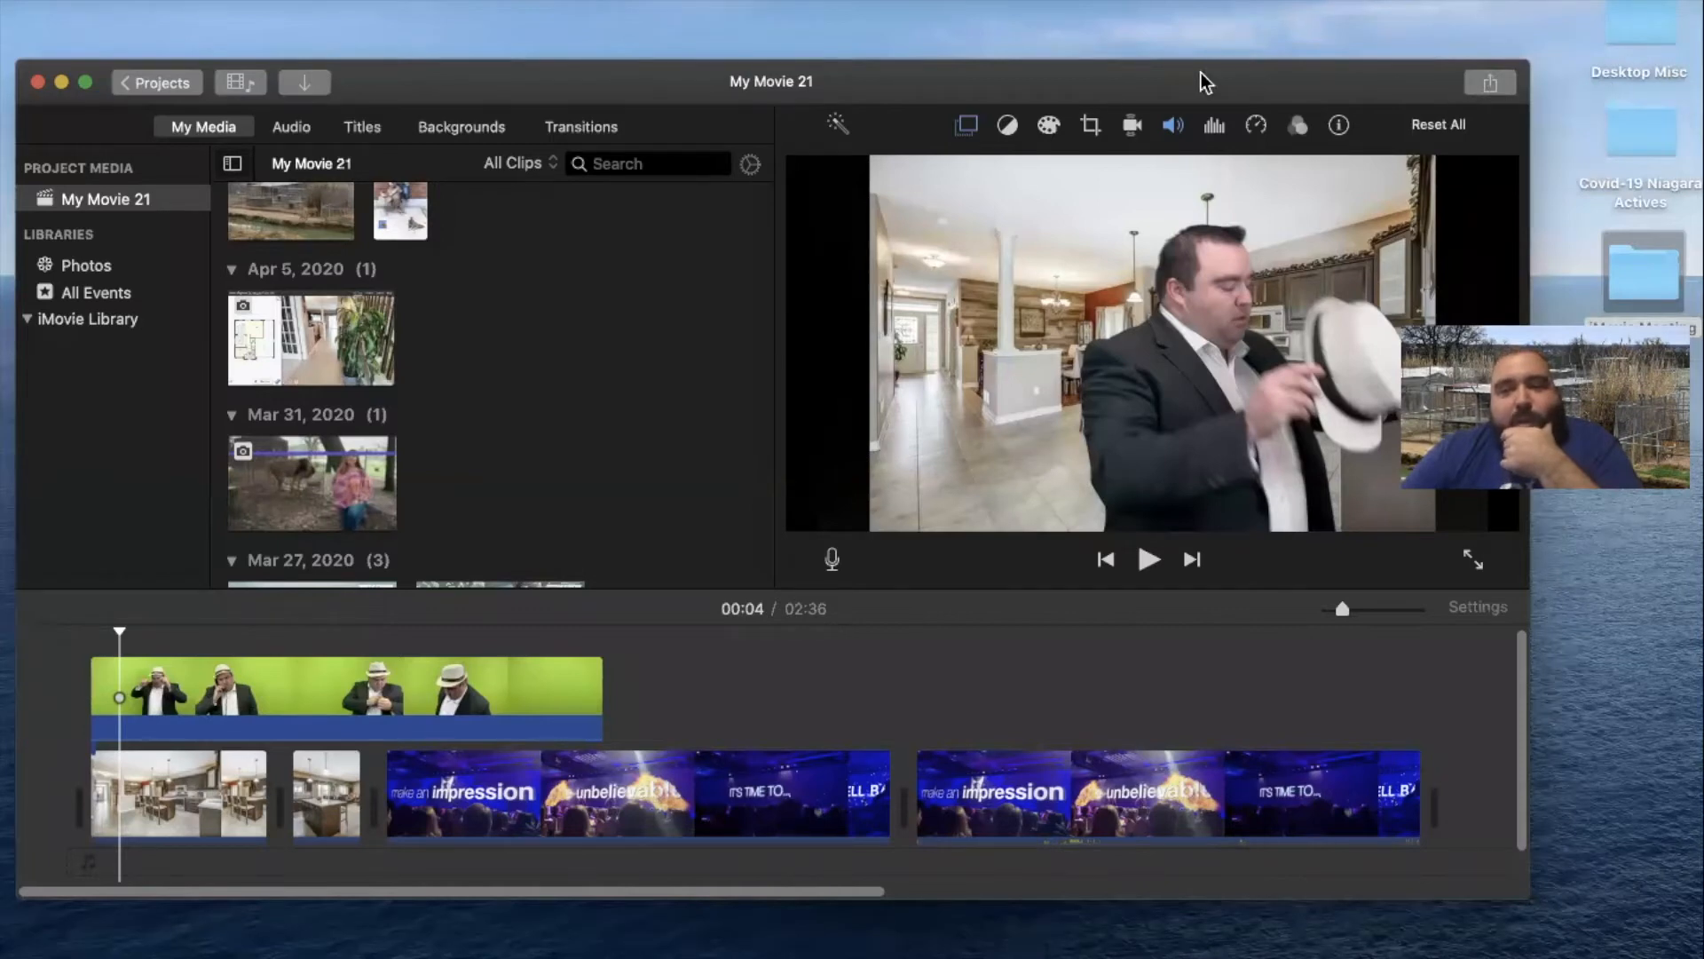
left_click(1492, 83)
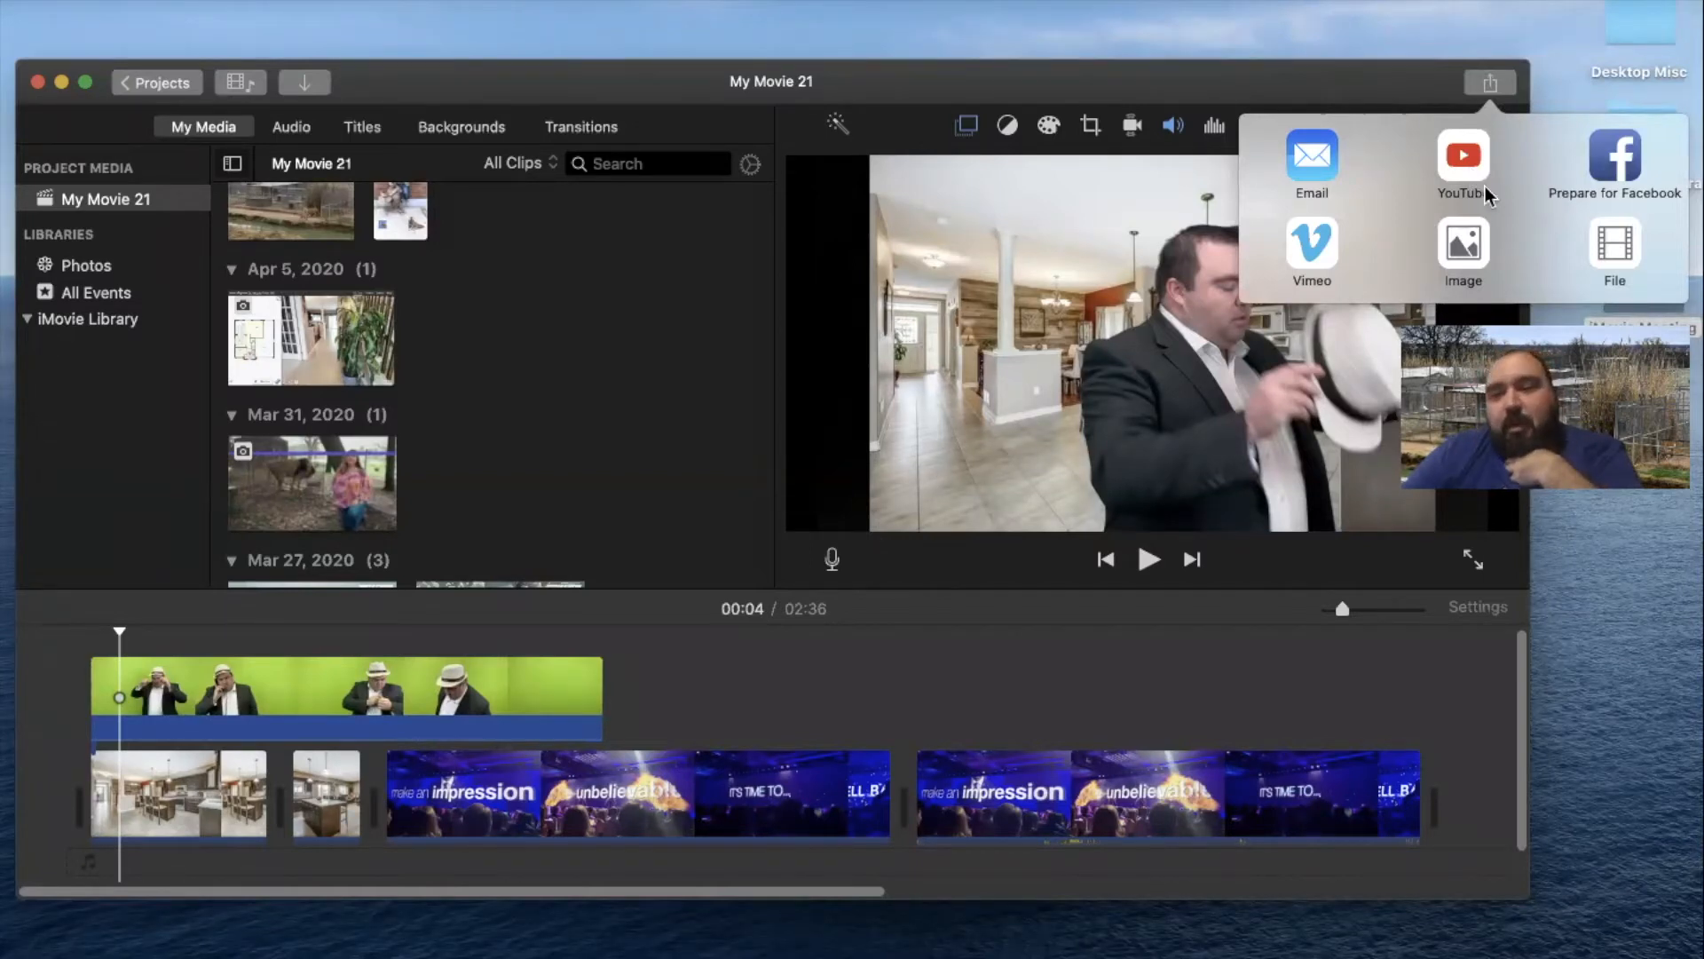
left_click(1617, 253)
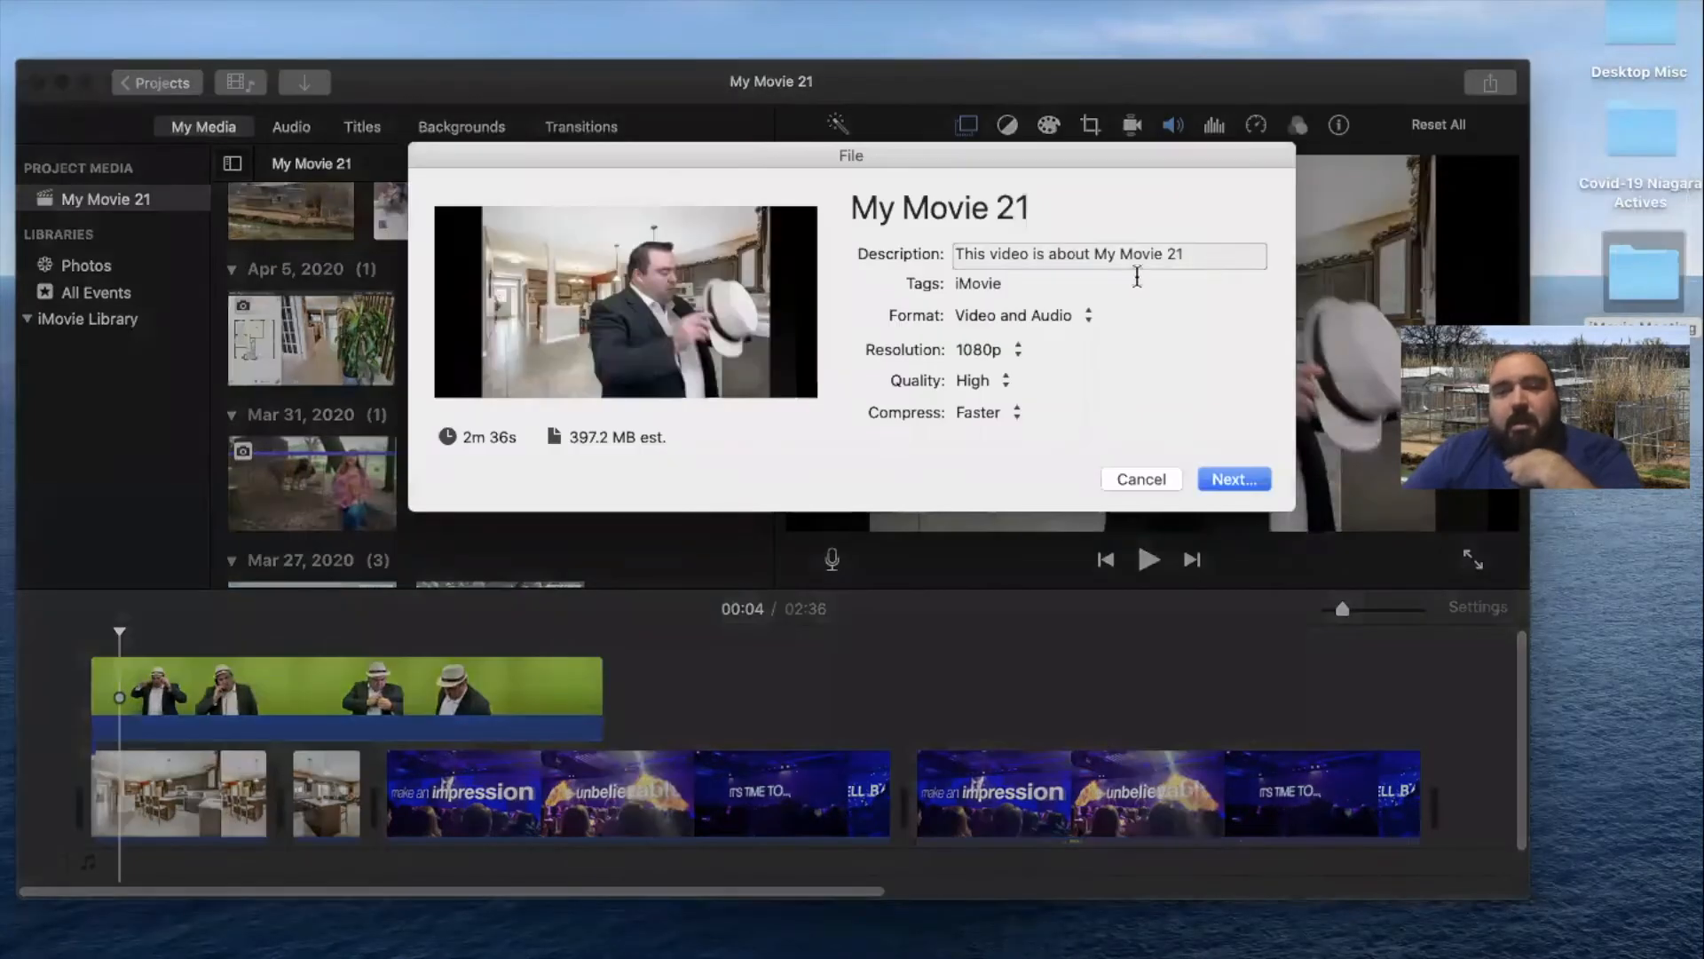
left_click(961, 210)
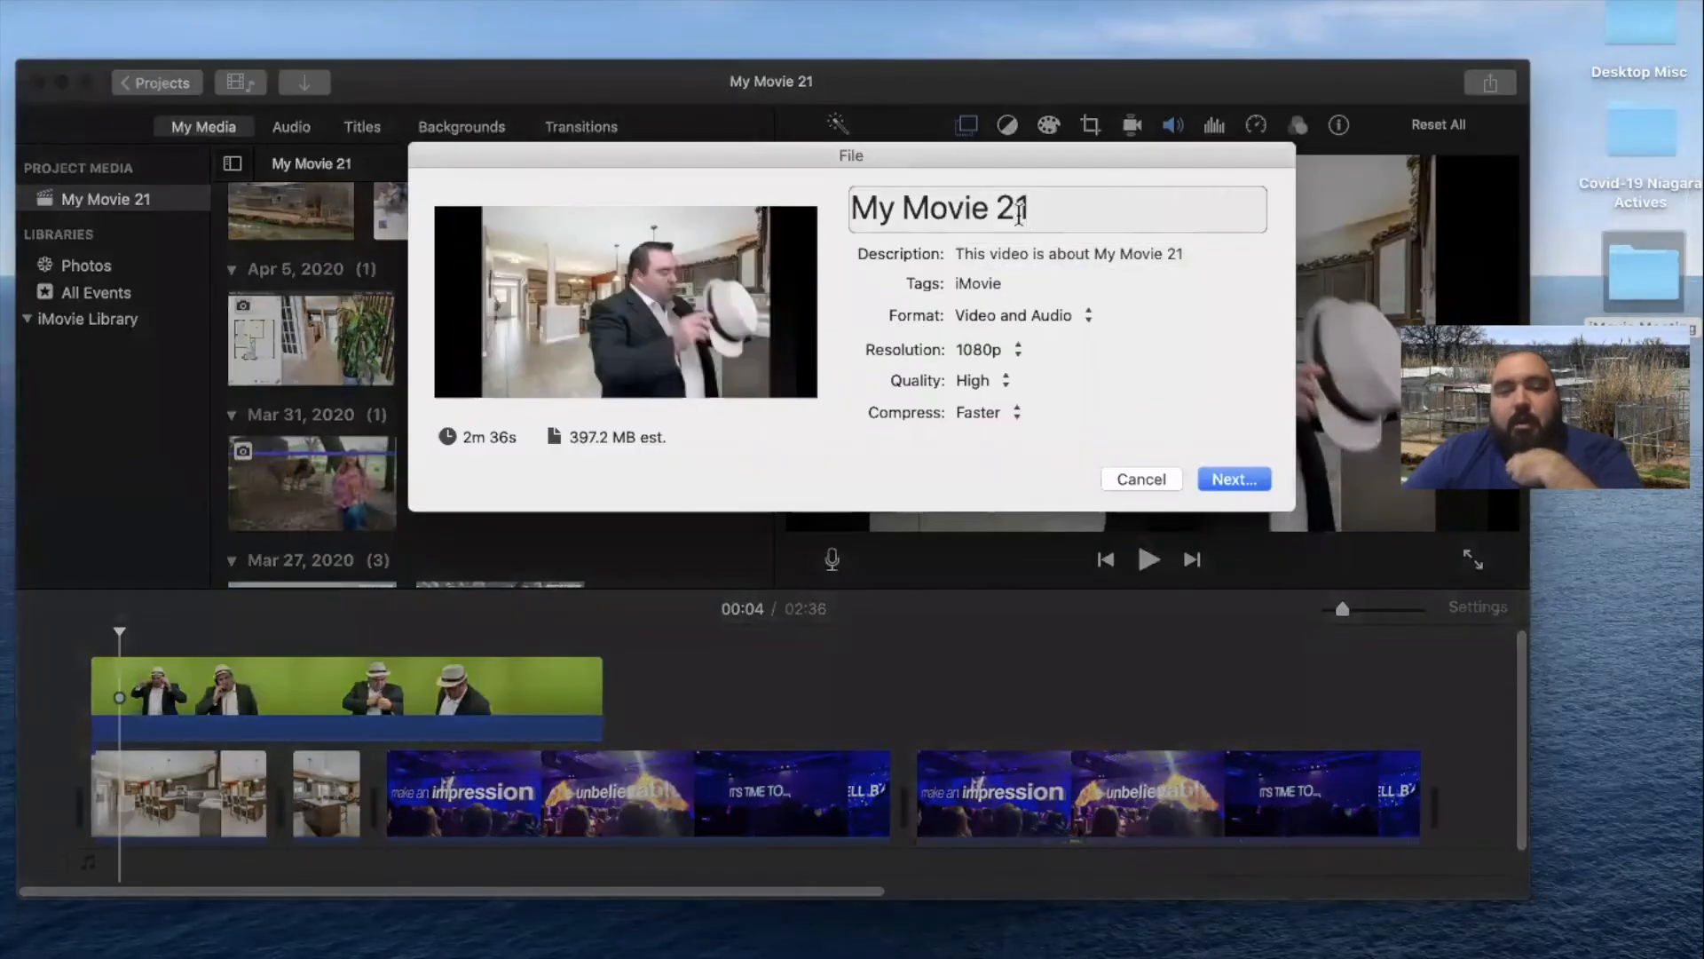
left_click(1033, 284)
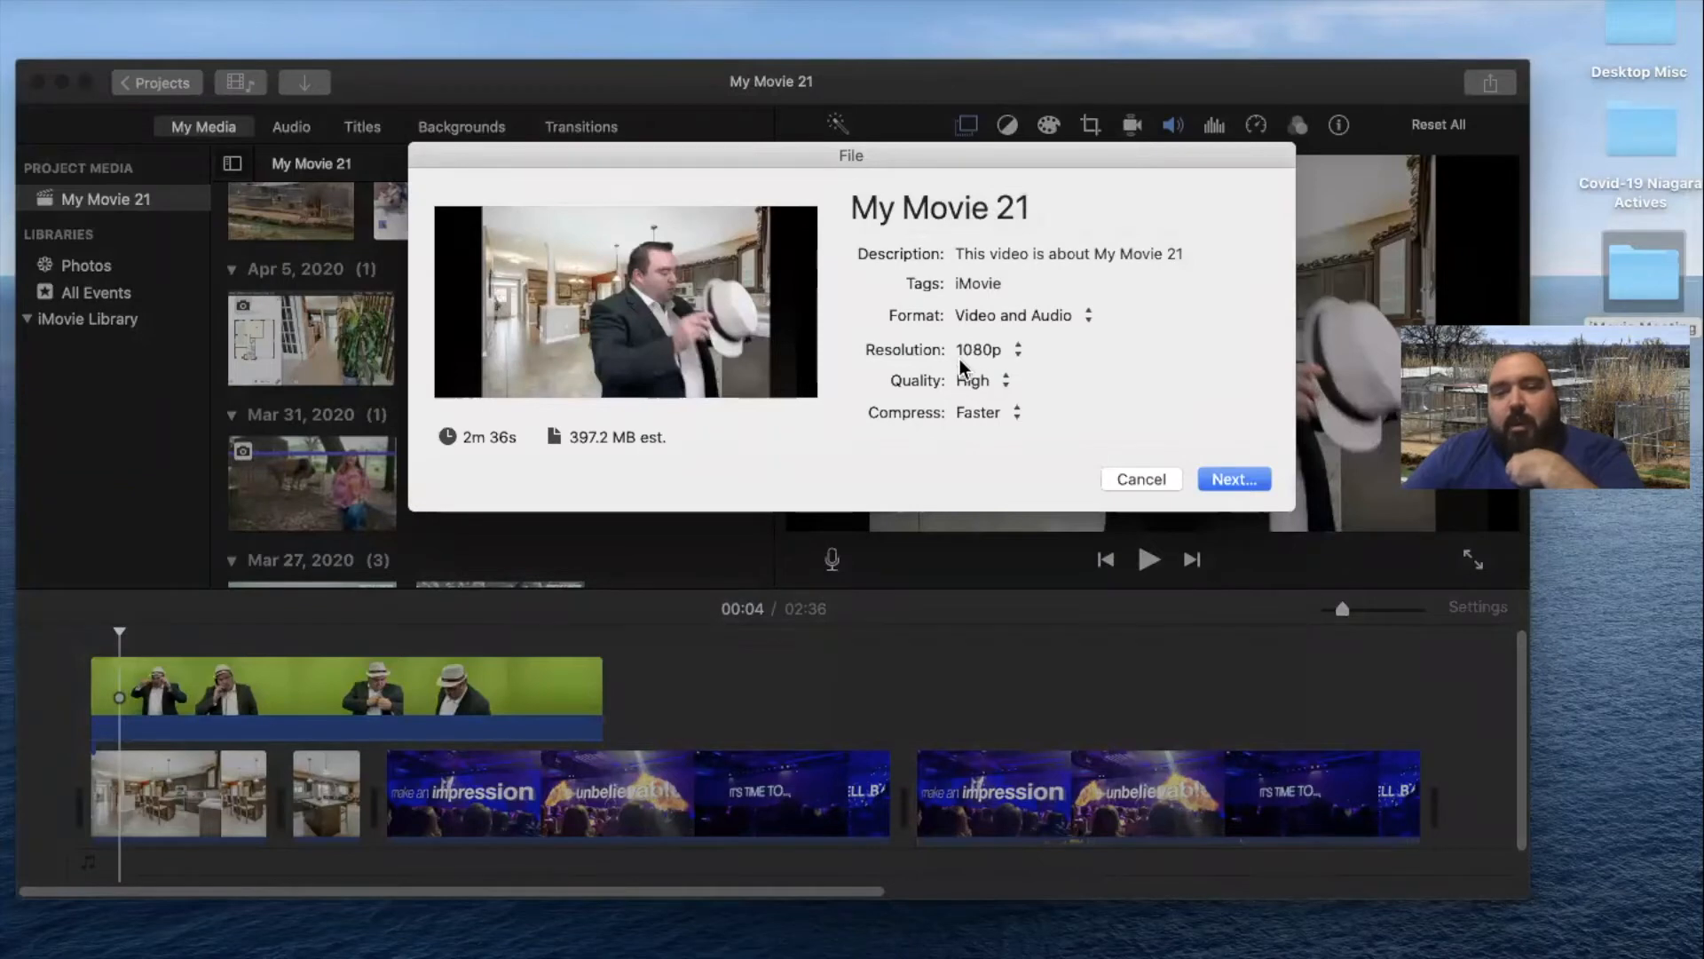
left_click(1012, 352)
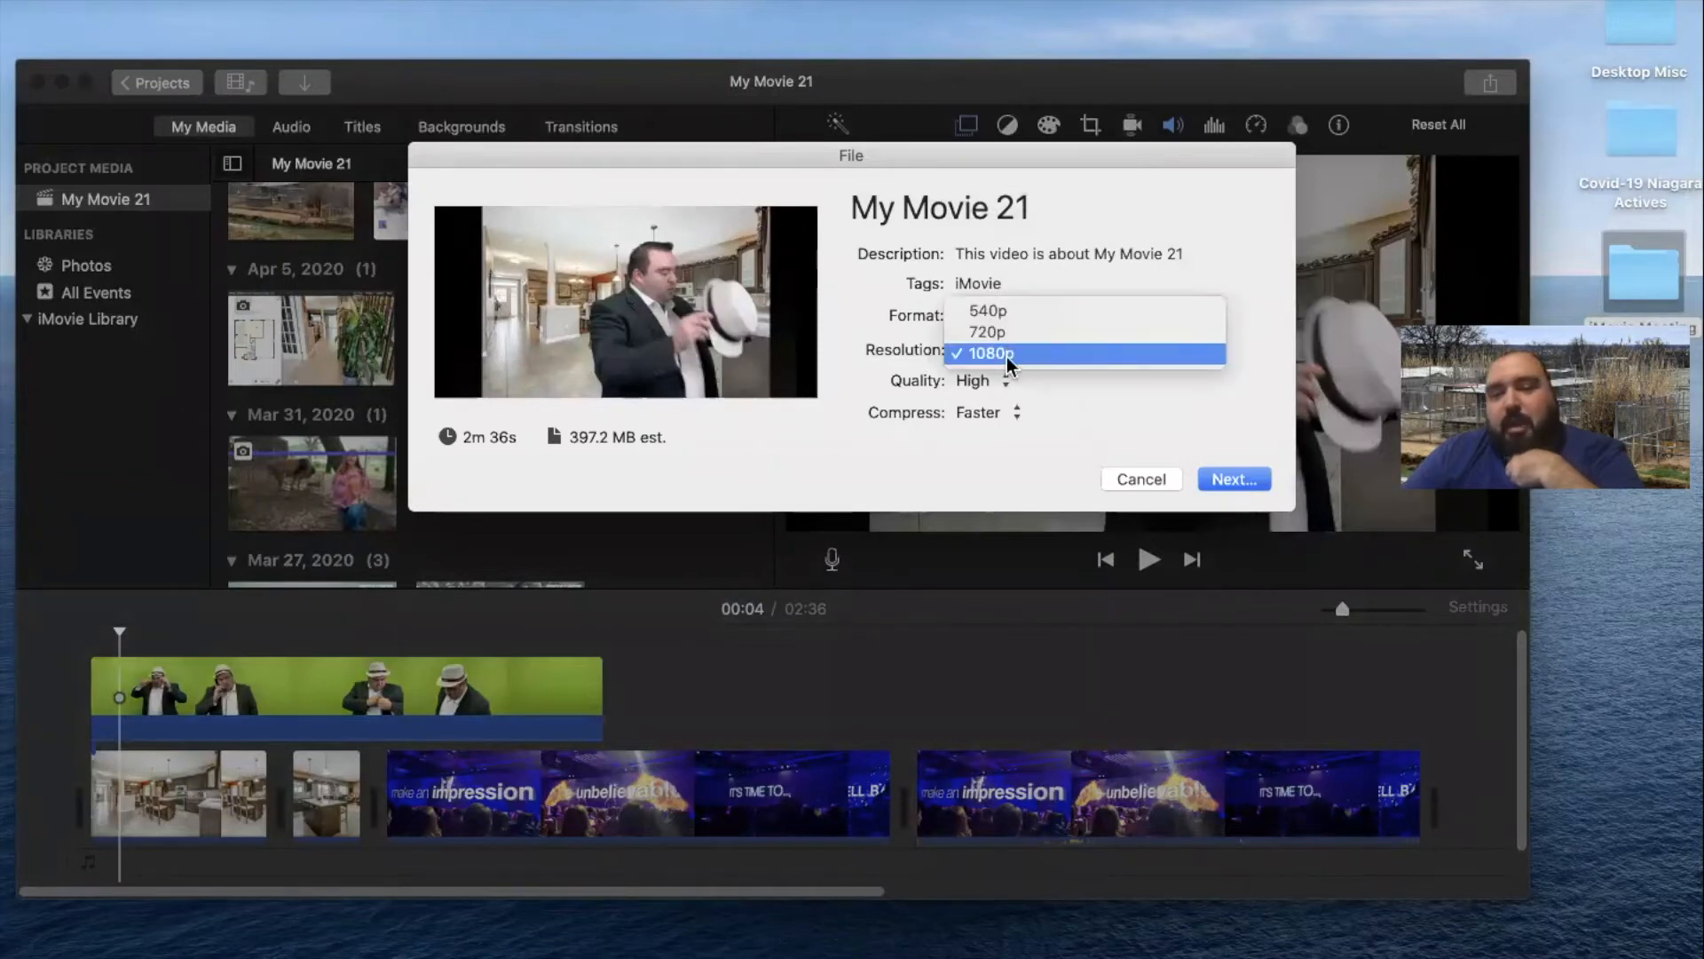
left_click(1010, 357)
left_click(1070, 318)
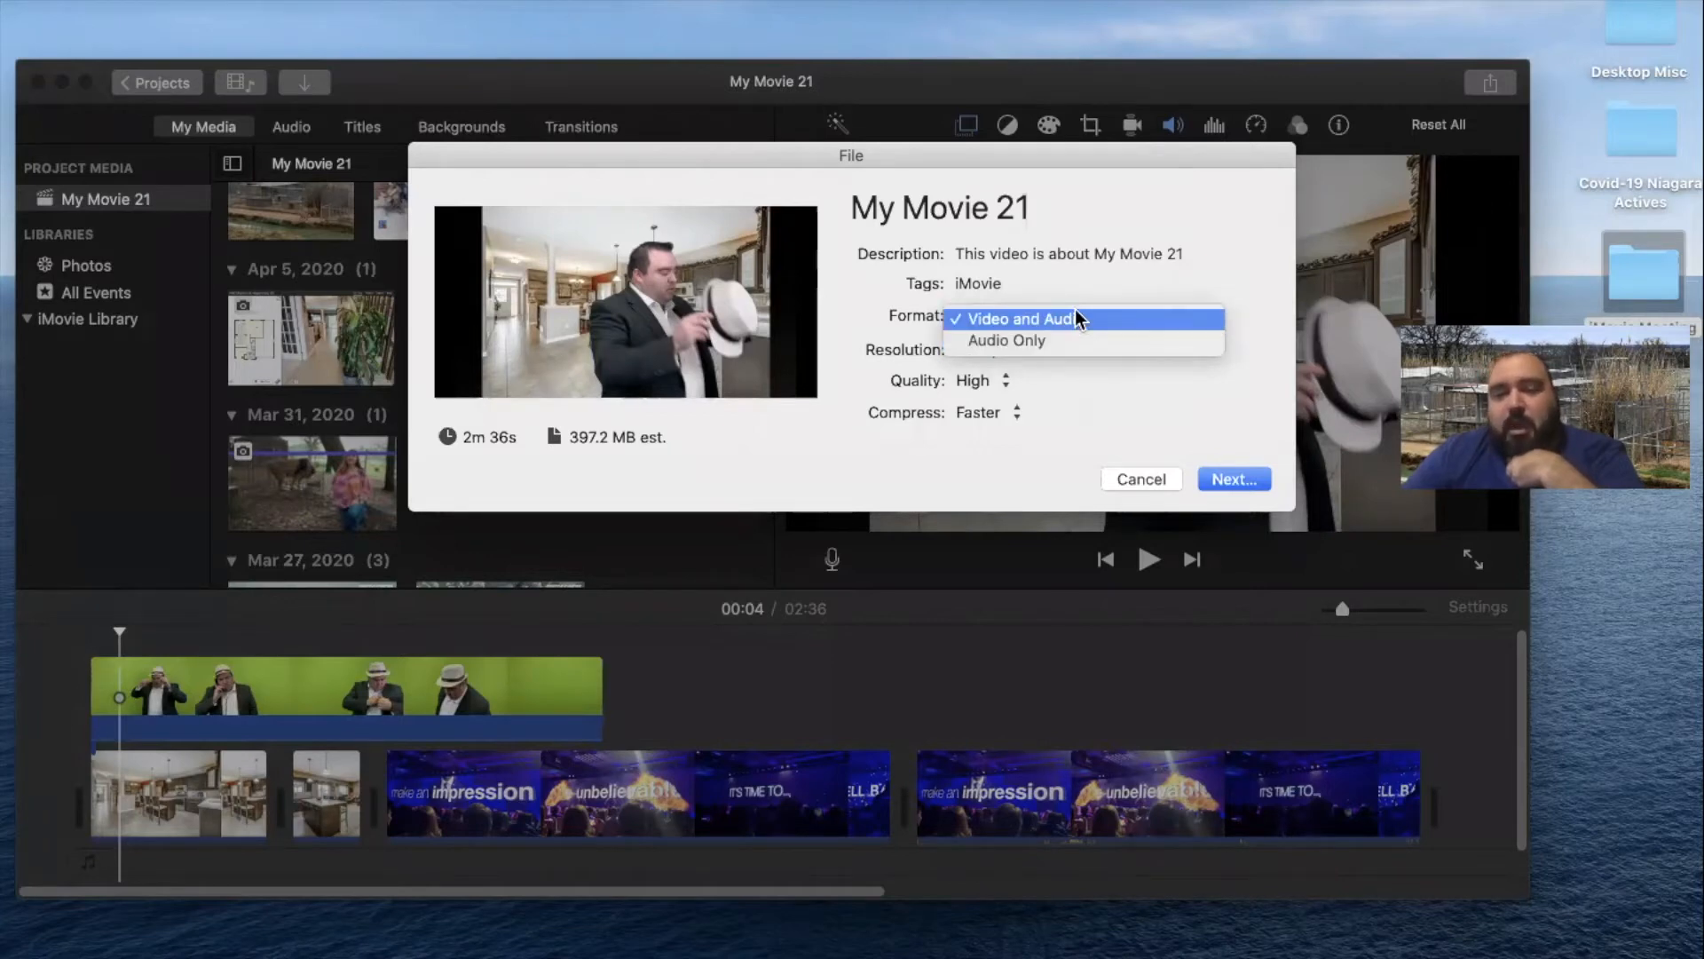
left_click(1112, 397)
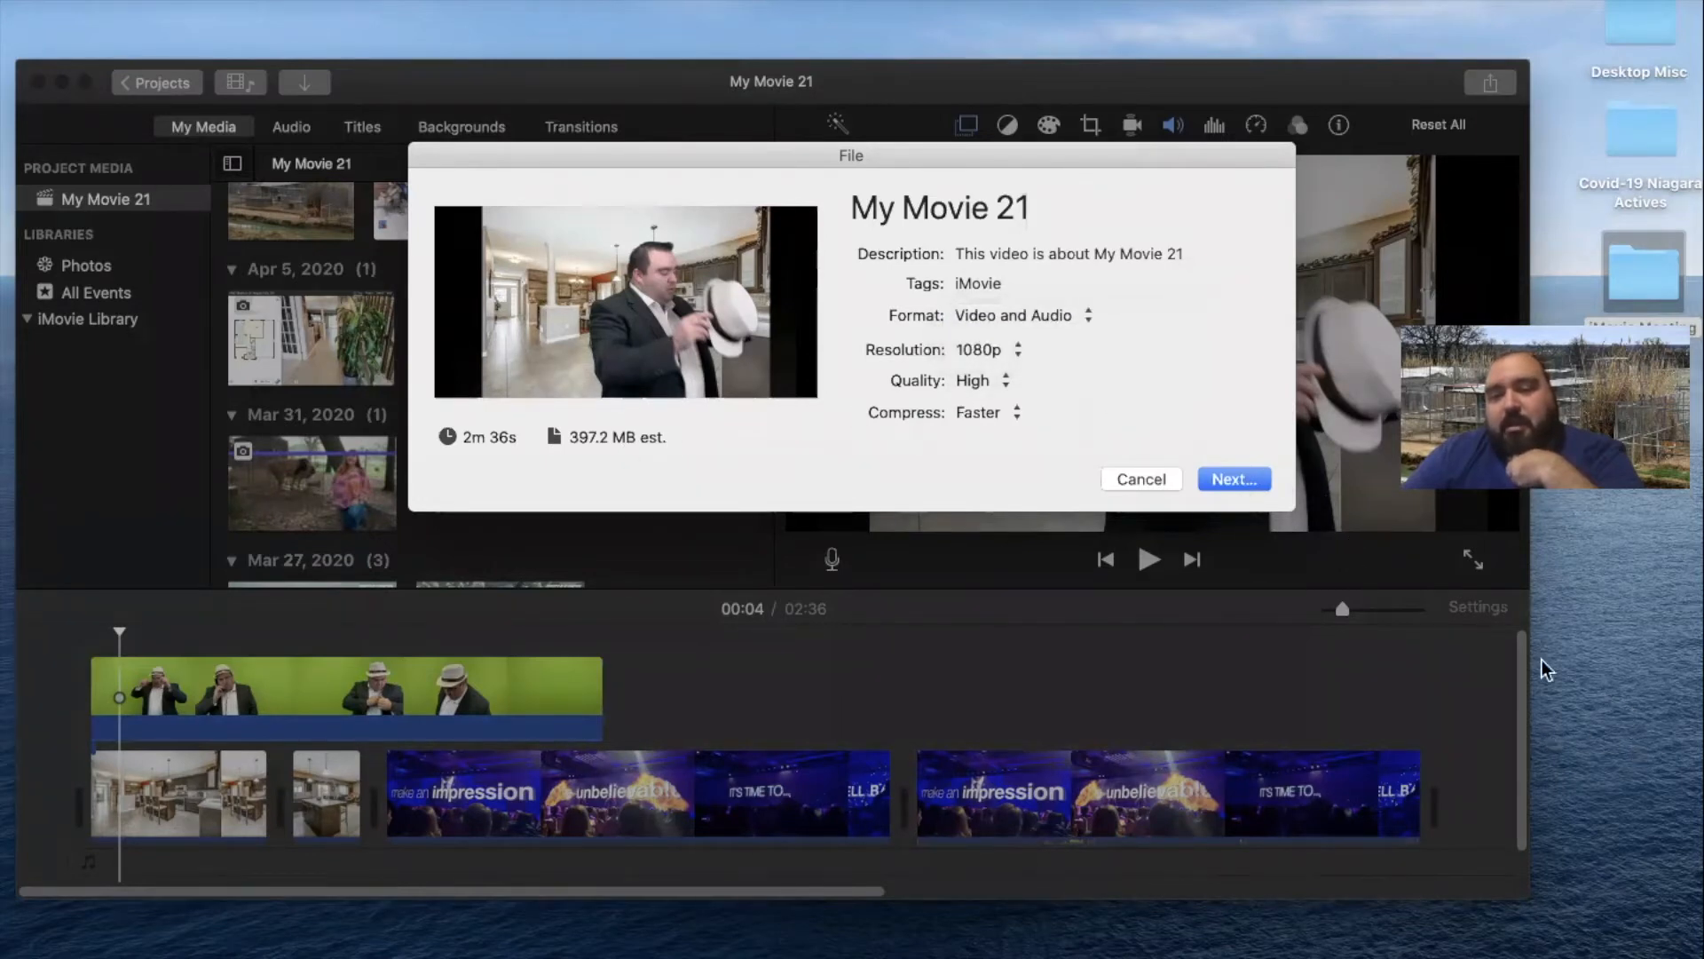
left_click(1141, 480)
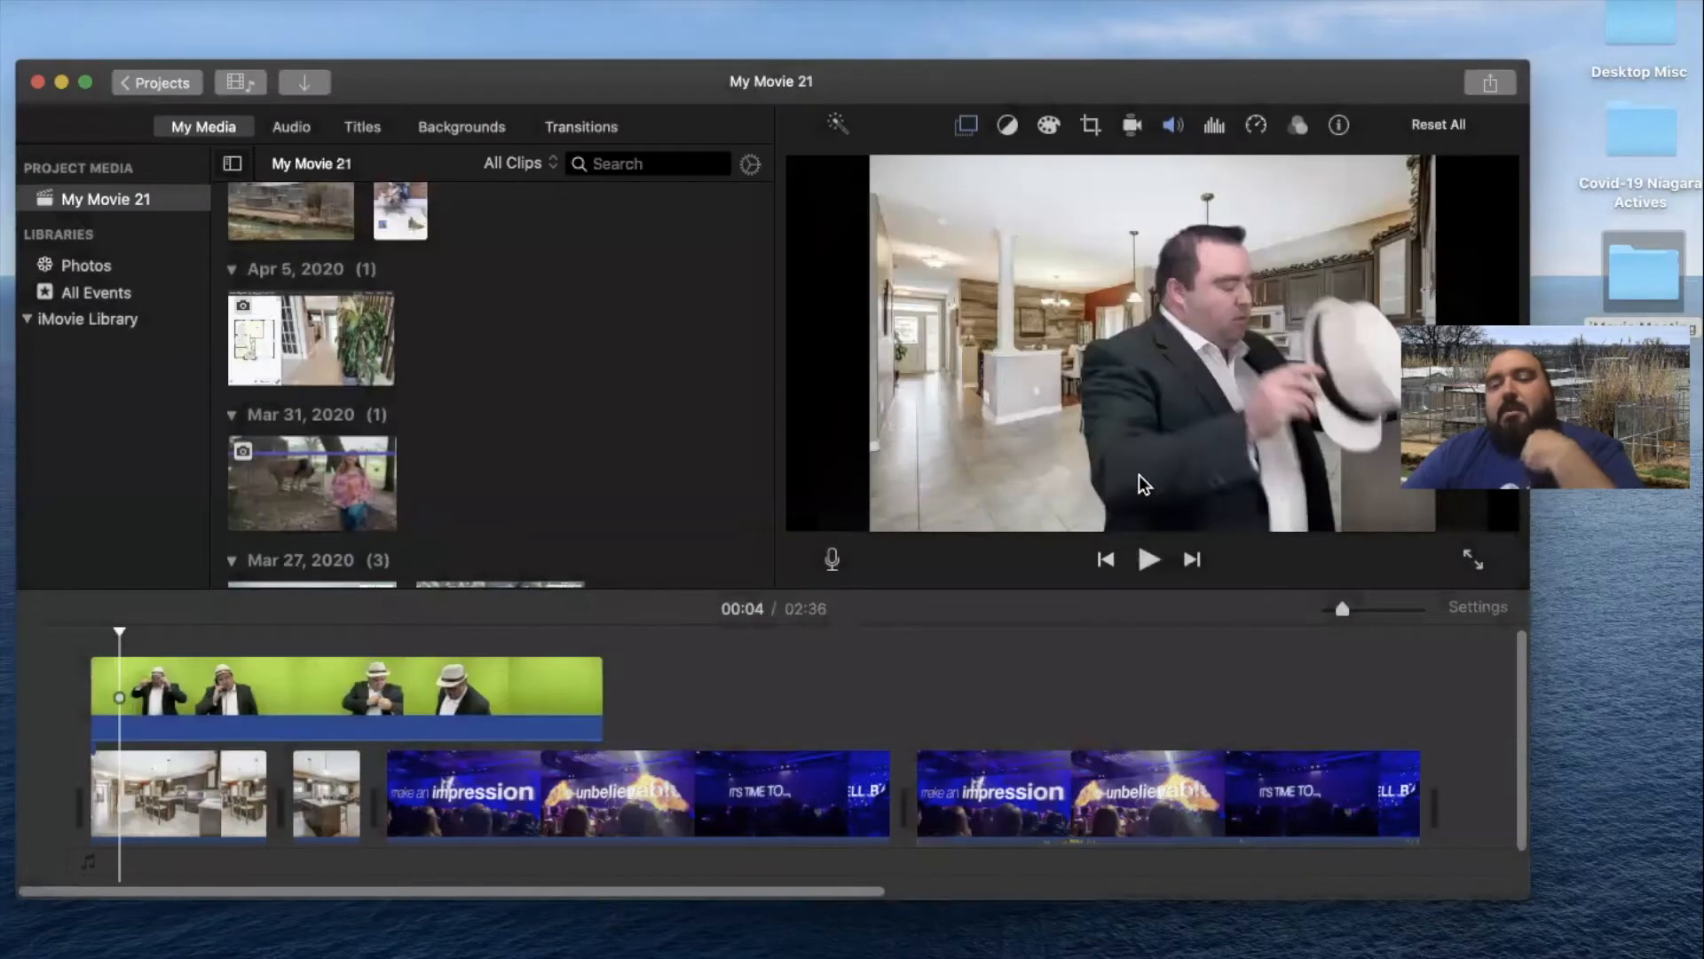
Set the kitchen island photo's style to Crop to Fill and nudge its crop frame slightly upward
mouse_move(829, 888)
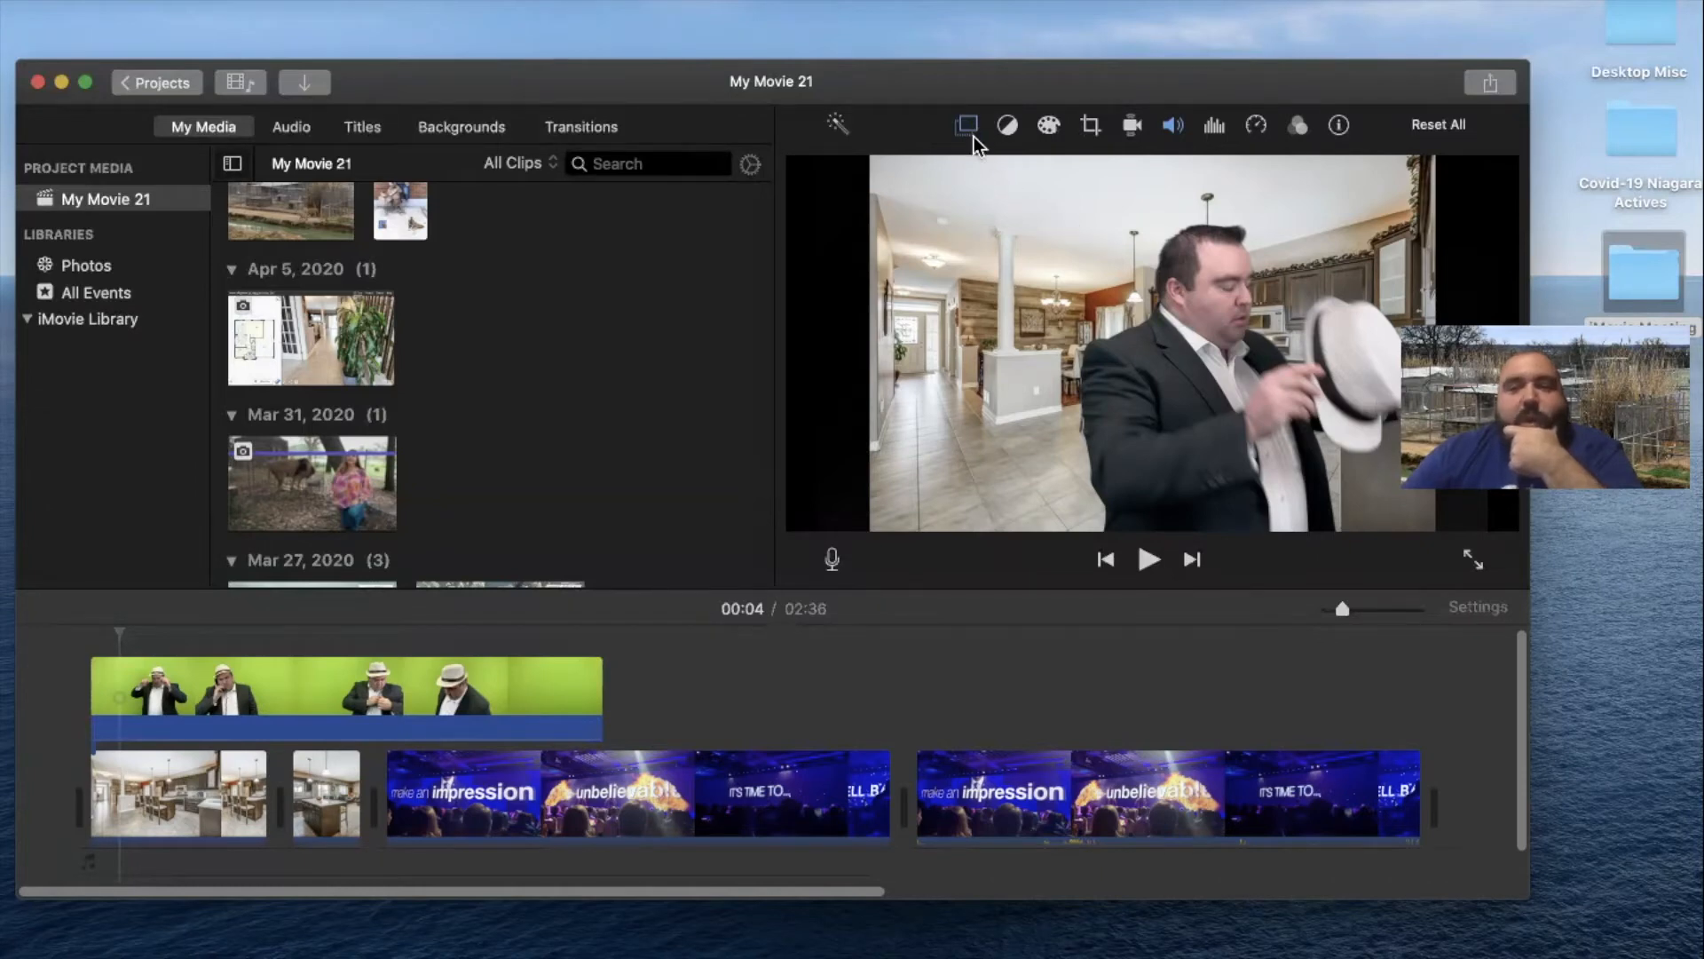
left_click(311, 794)
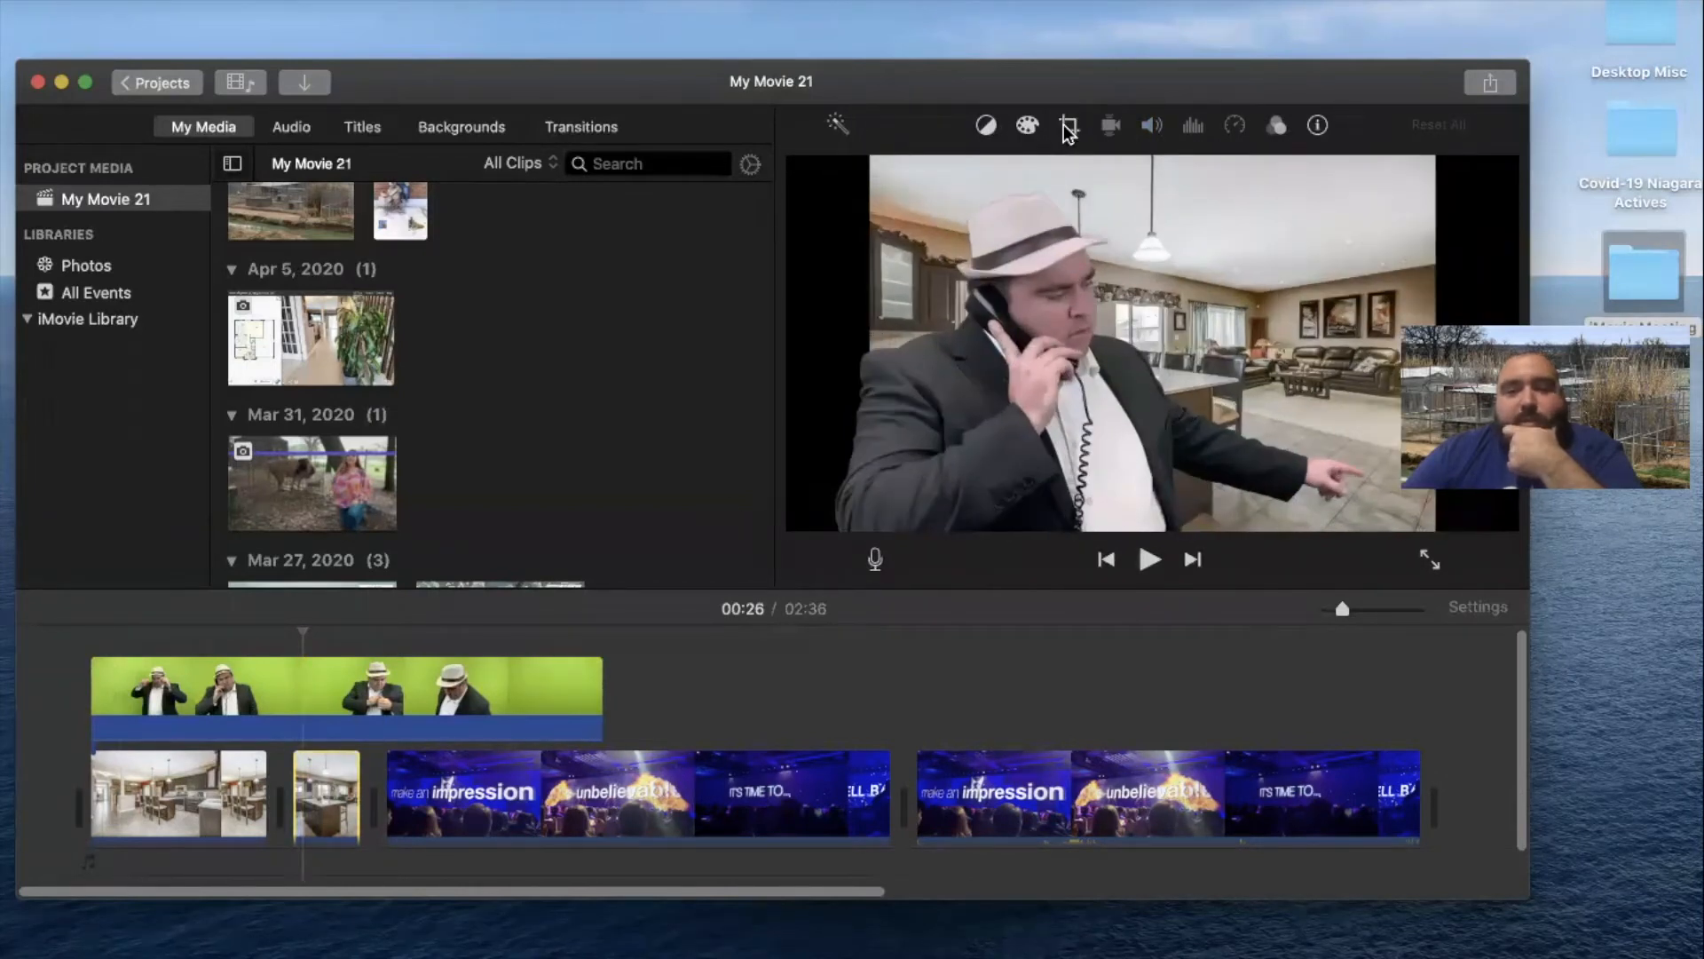
left_click(1069, 128)
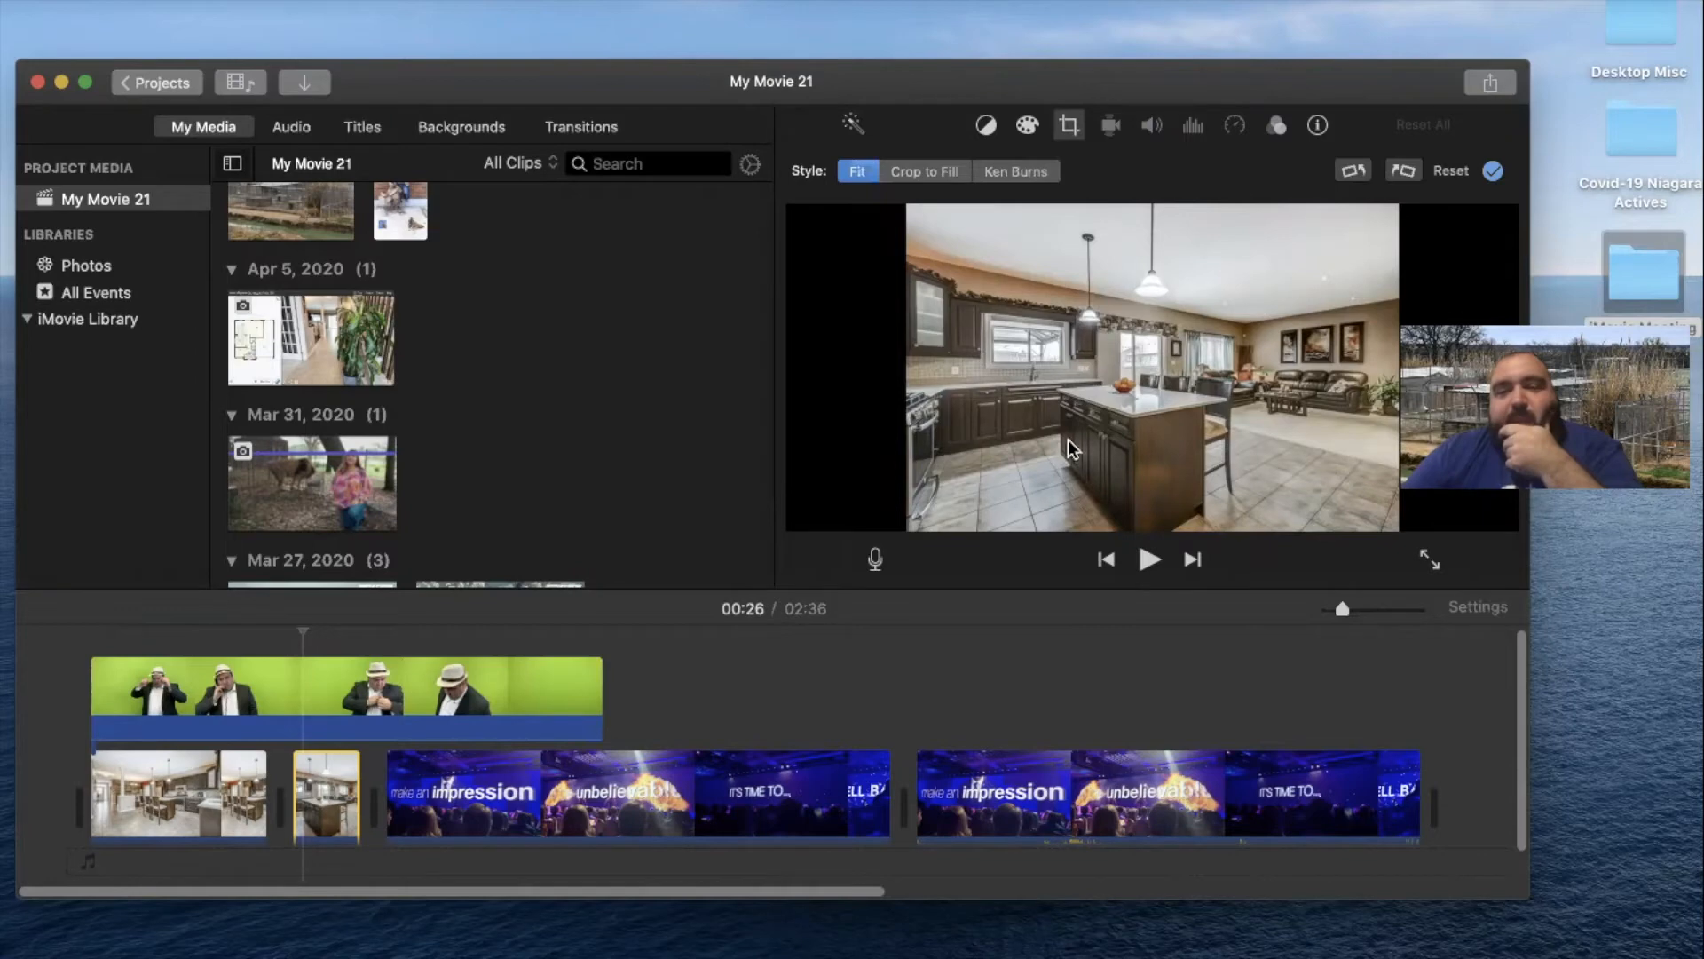
left_click(950, 178)
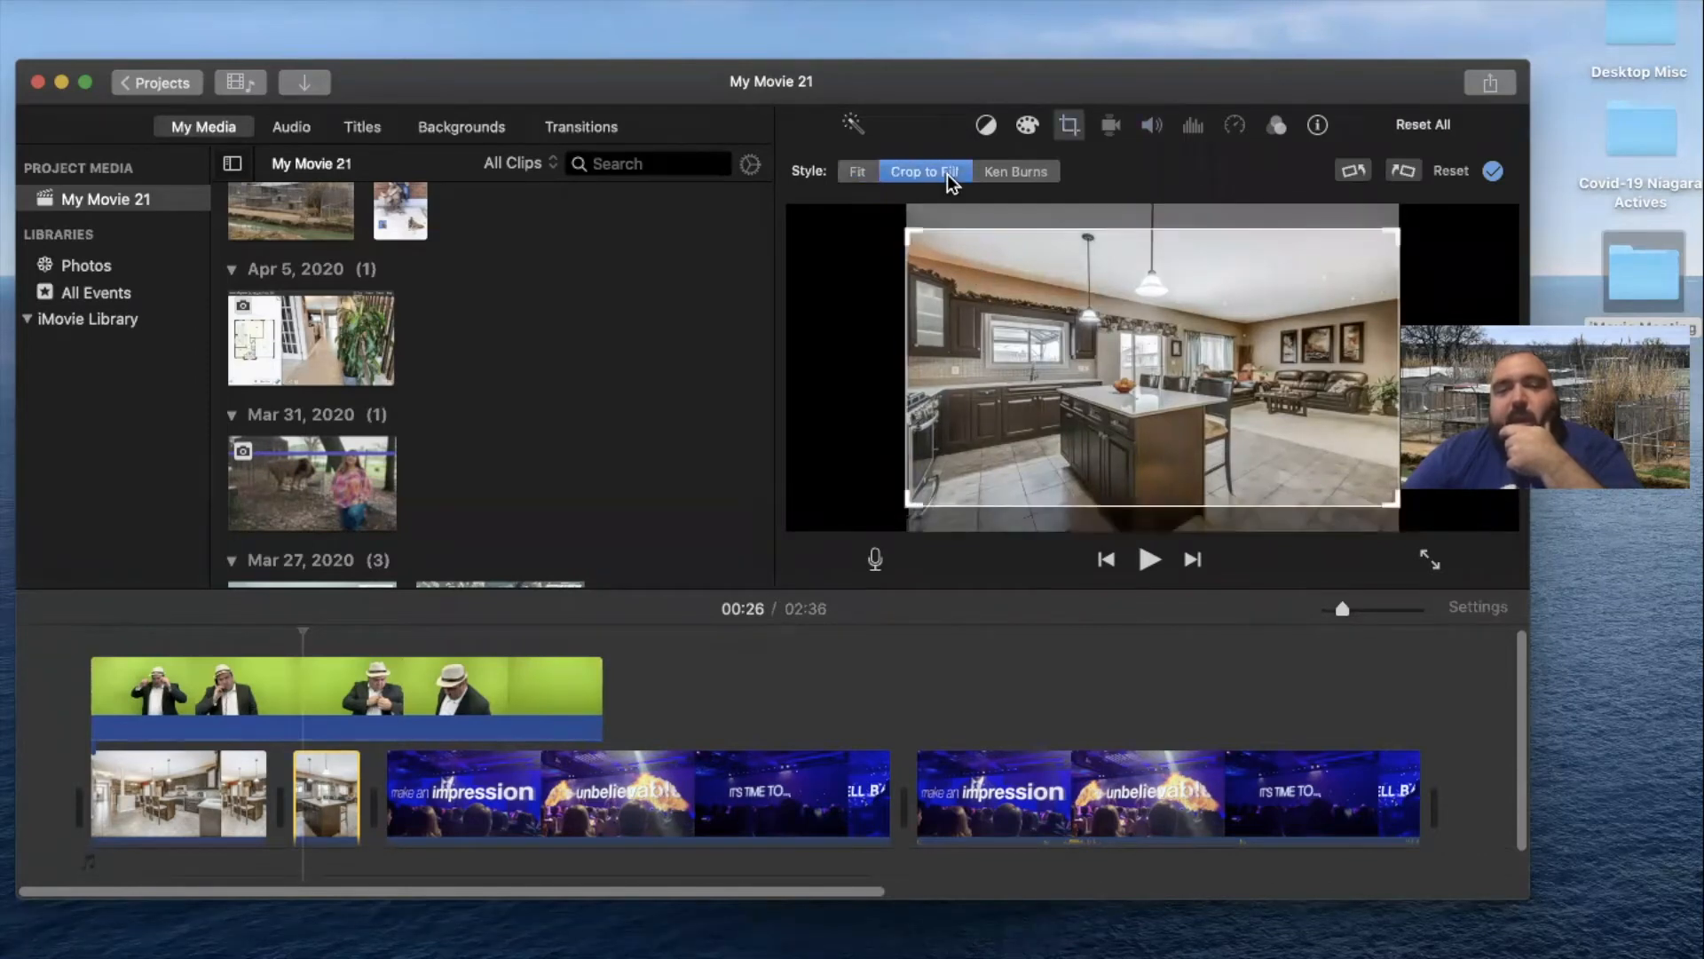
mouse_move(1193, 384)
left_mouse_down()
mouse_move(1196, 410)
mouse_move(1194, 360)
mouse_move(1194, 374)
left_mouse_up()
Apply the Ken Burns style to the kitchen island photo and shift its end frame to the photo's right edge
left_click(1046, 181)
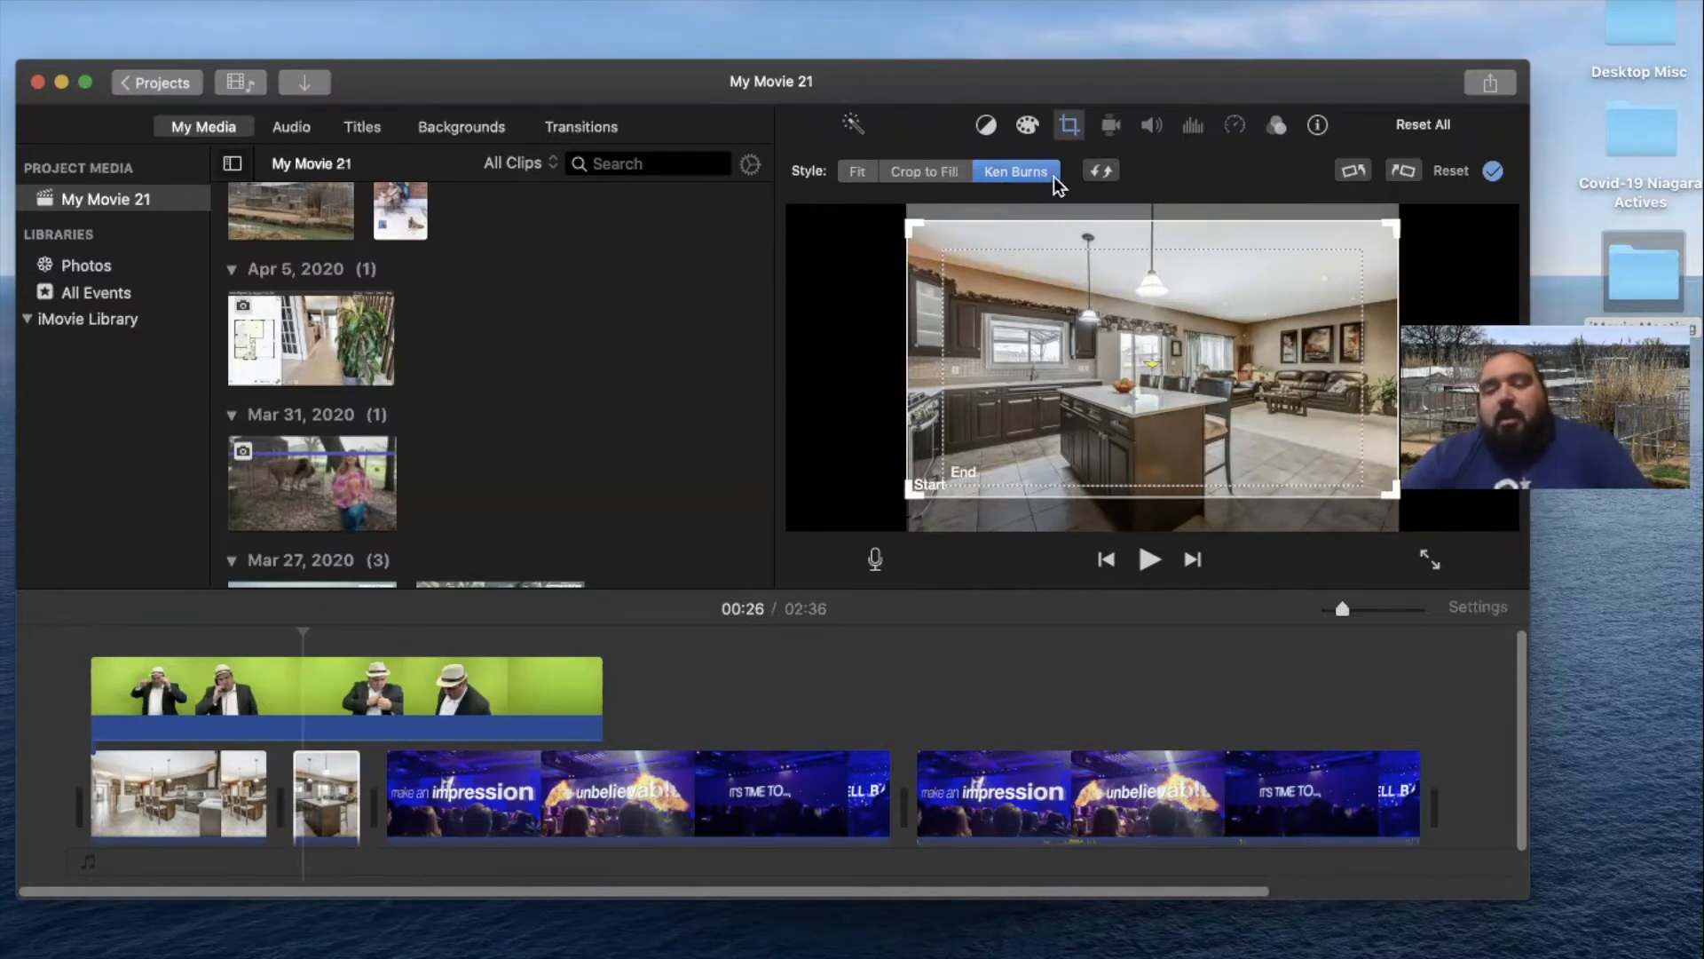
left_click(1139, 333)
left_click_drag(1361, 245, 1391, 233)
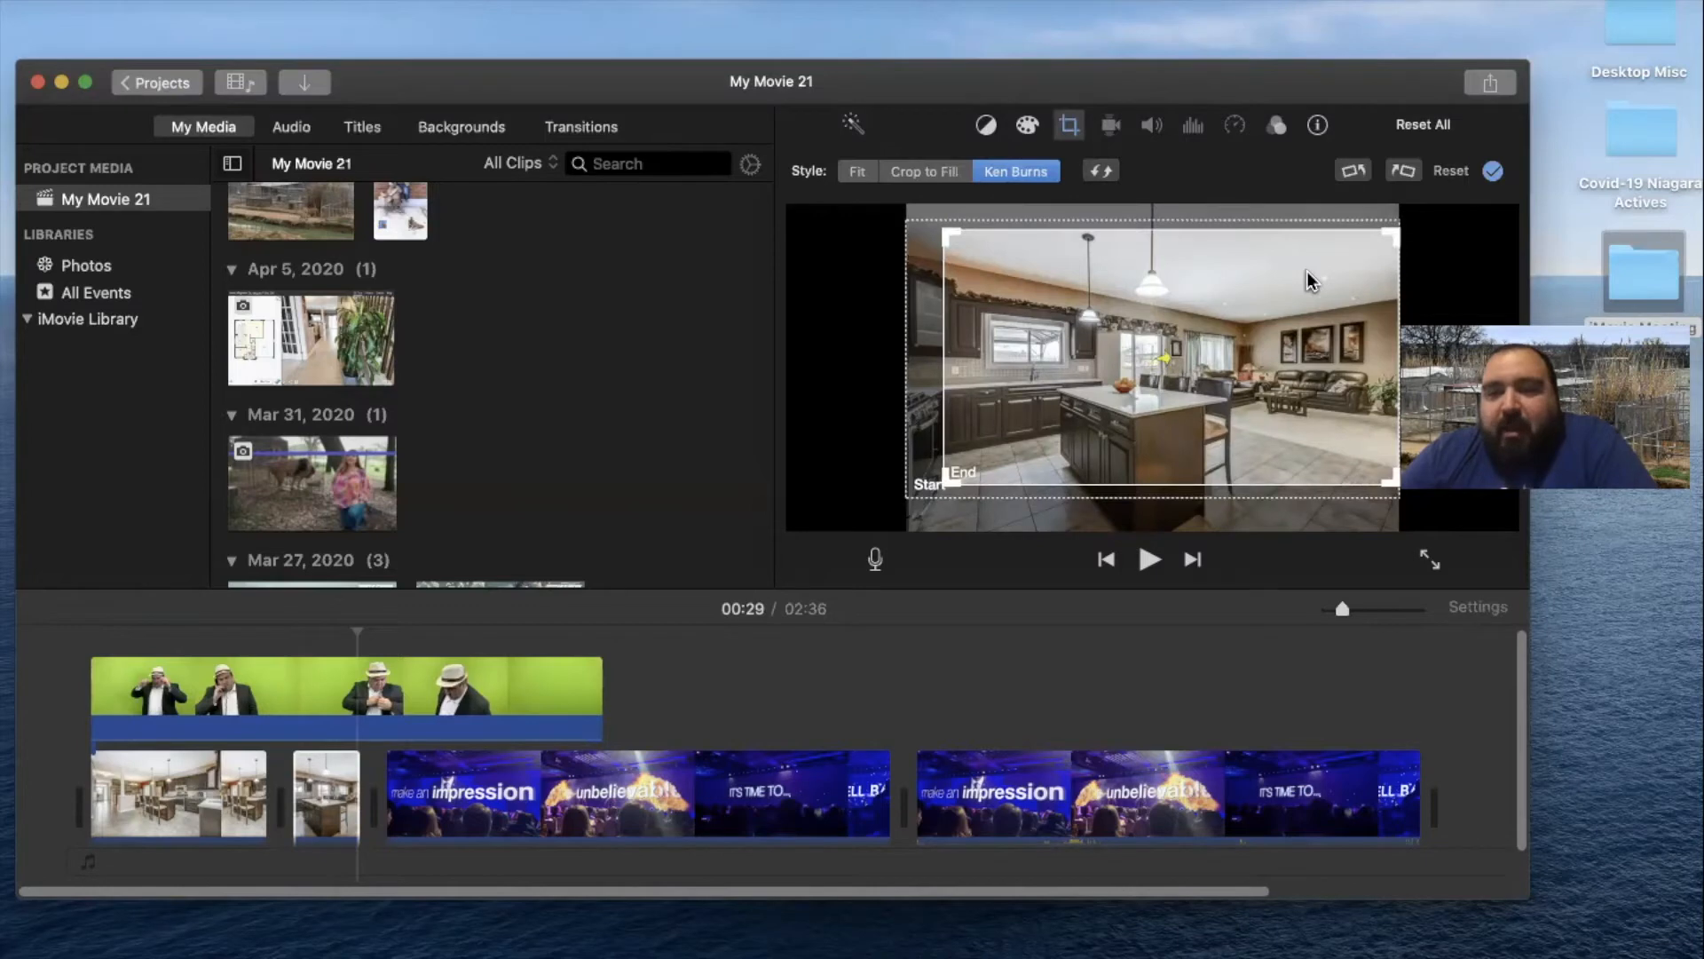
Shrink the Ken Burns start frame around the stove and island in the left part of the kitchen photo
left_click(919, 449)
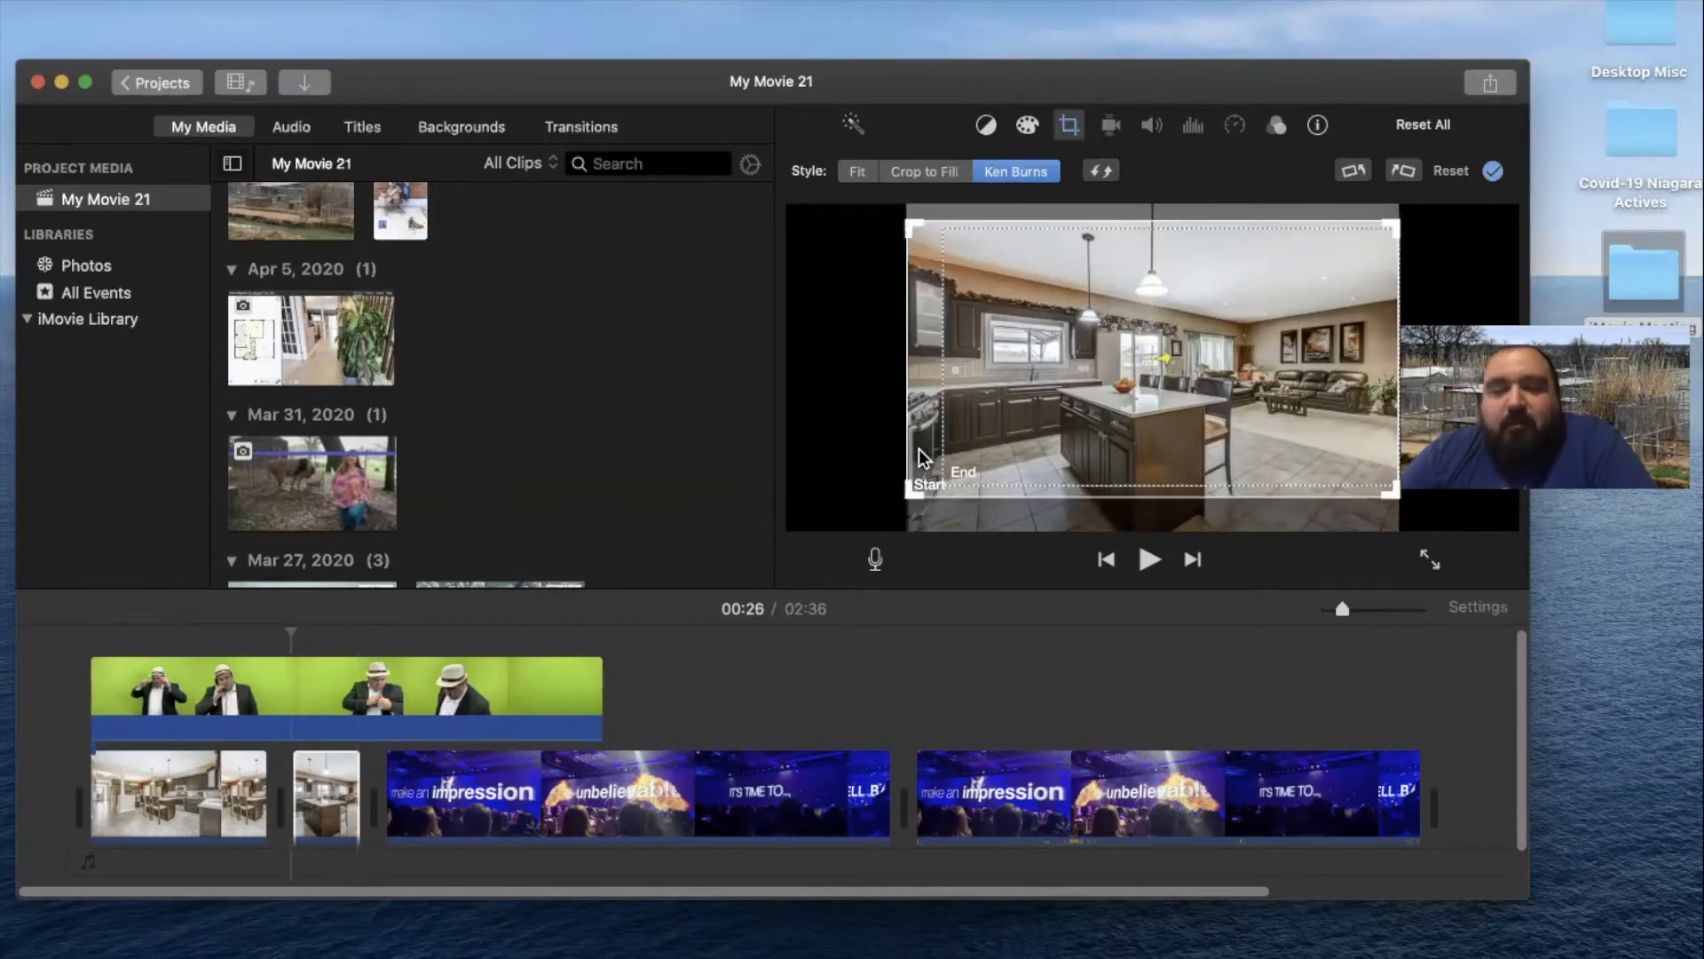
left_click_drag(906, 495, 945, 477)
left_click_drag(1226, 332, 1199, 355)
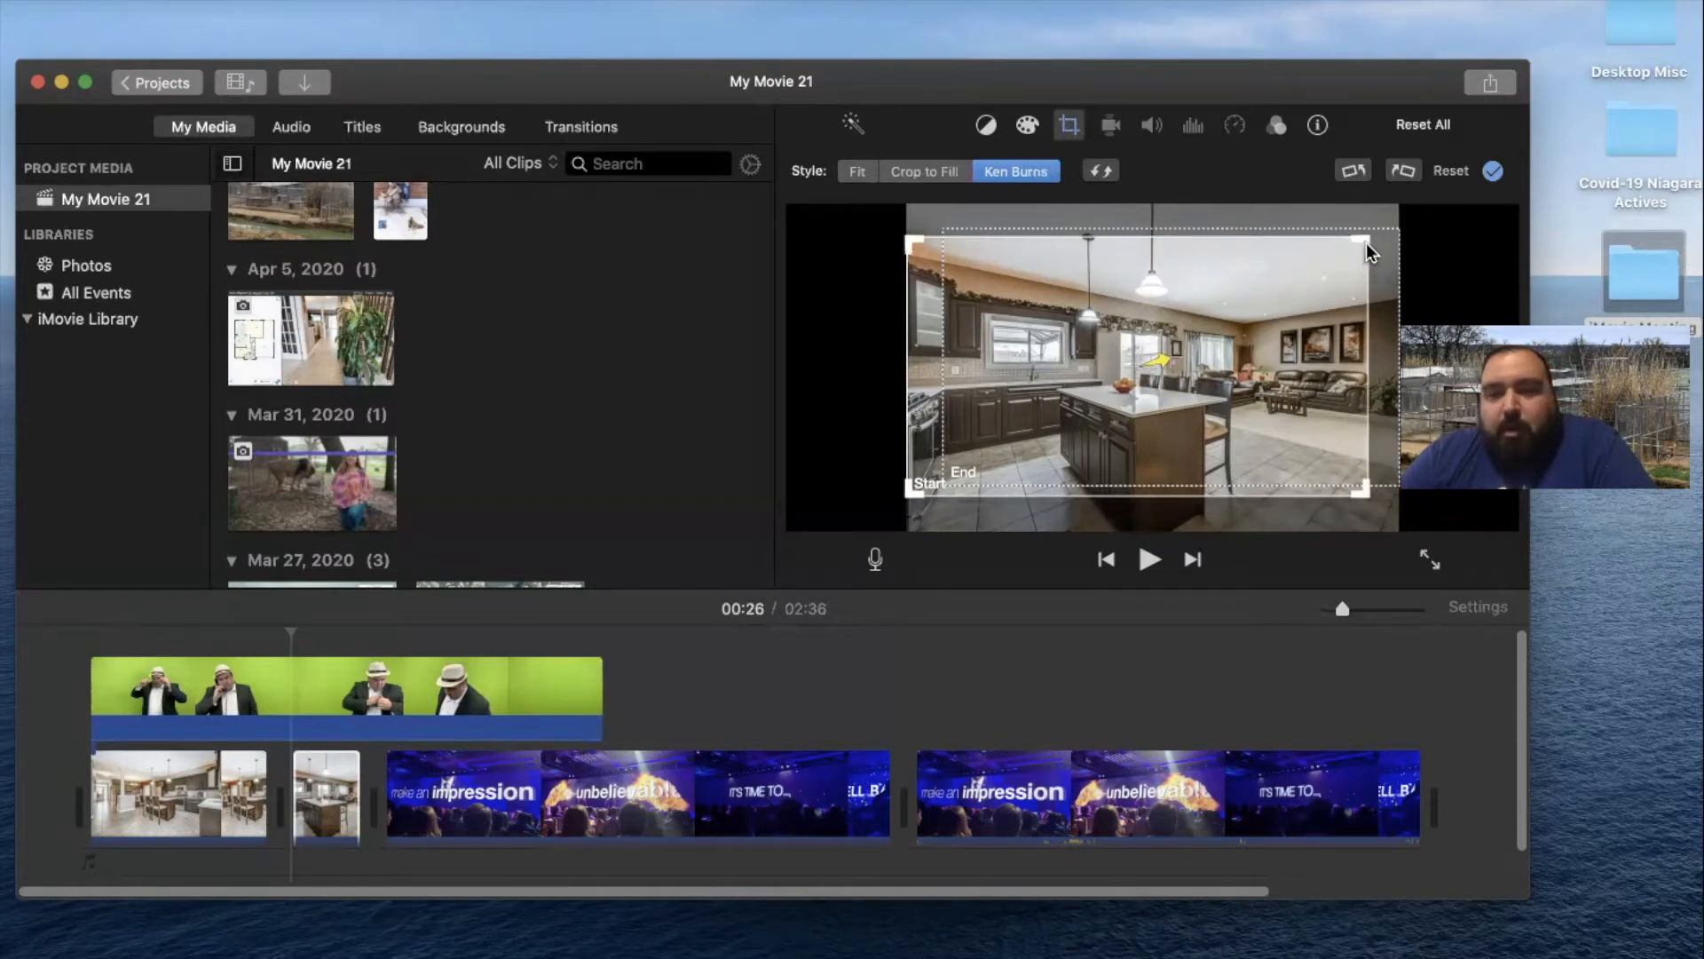
mouse_move(1348, 252)
left_mouse_down()
mouse_move(1318, 268)
mouse_move(1360, 287)
mouse_move(1364, 247)
left_mouse_up()
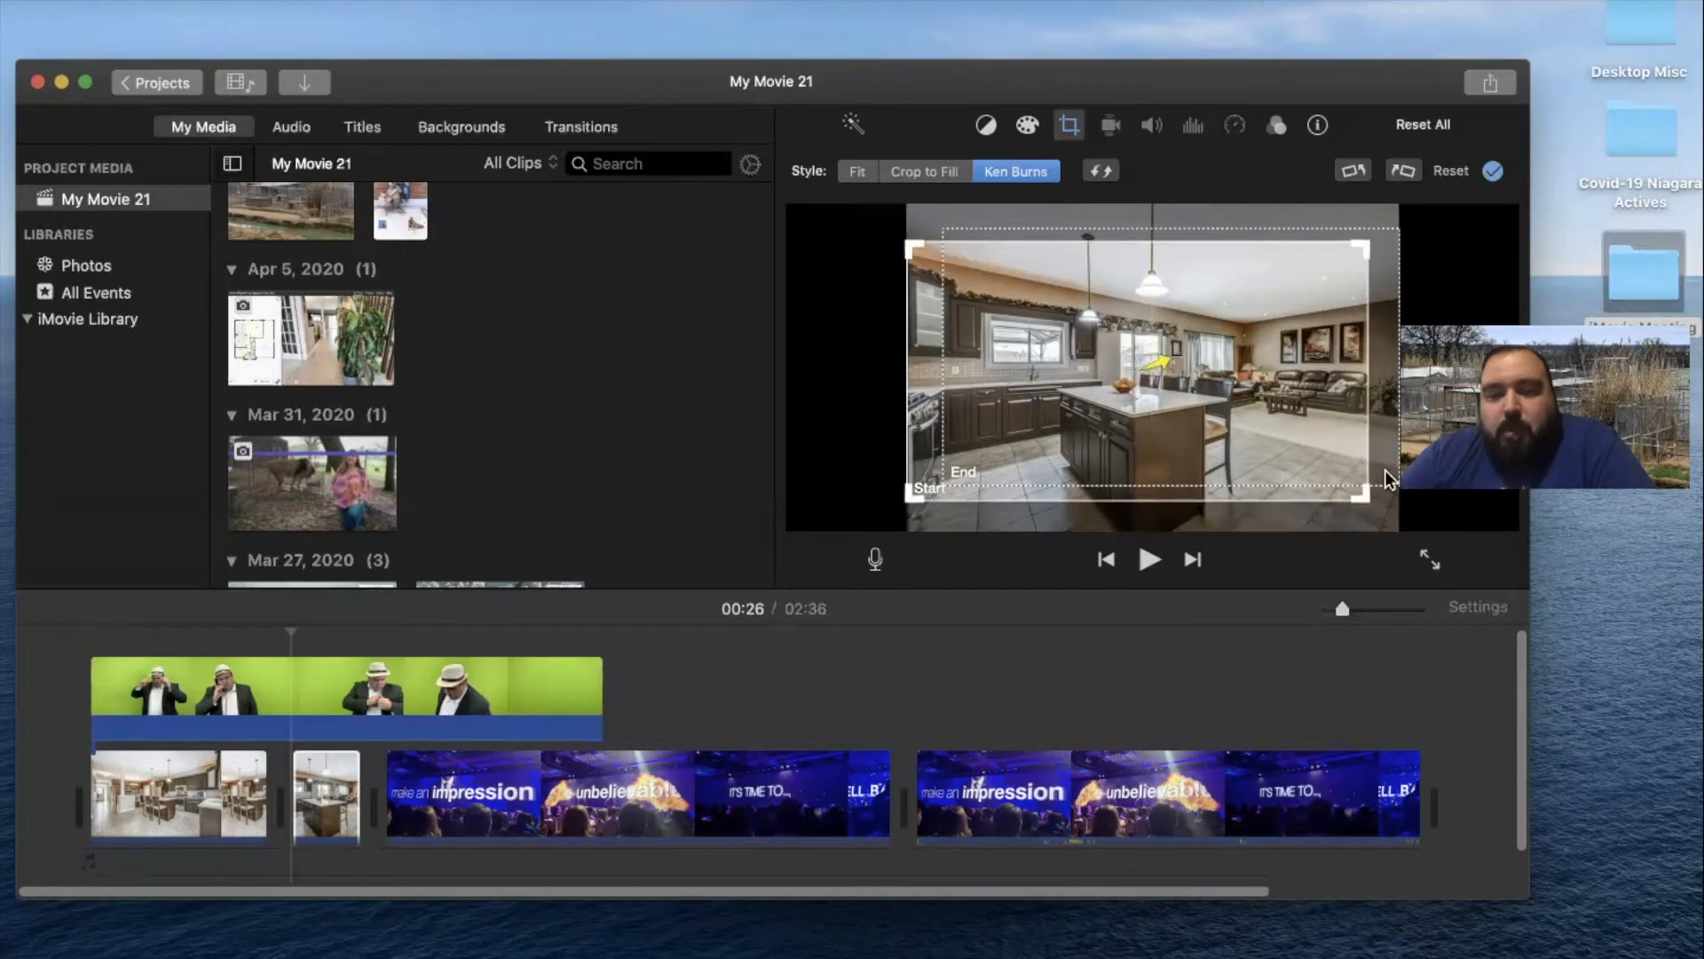
left_click_drag(1367, 496, 1217, 432)
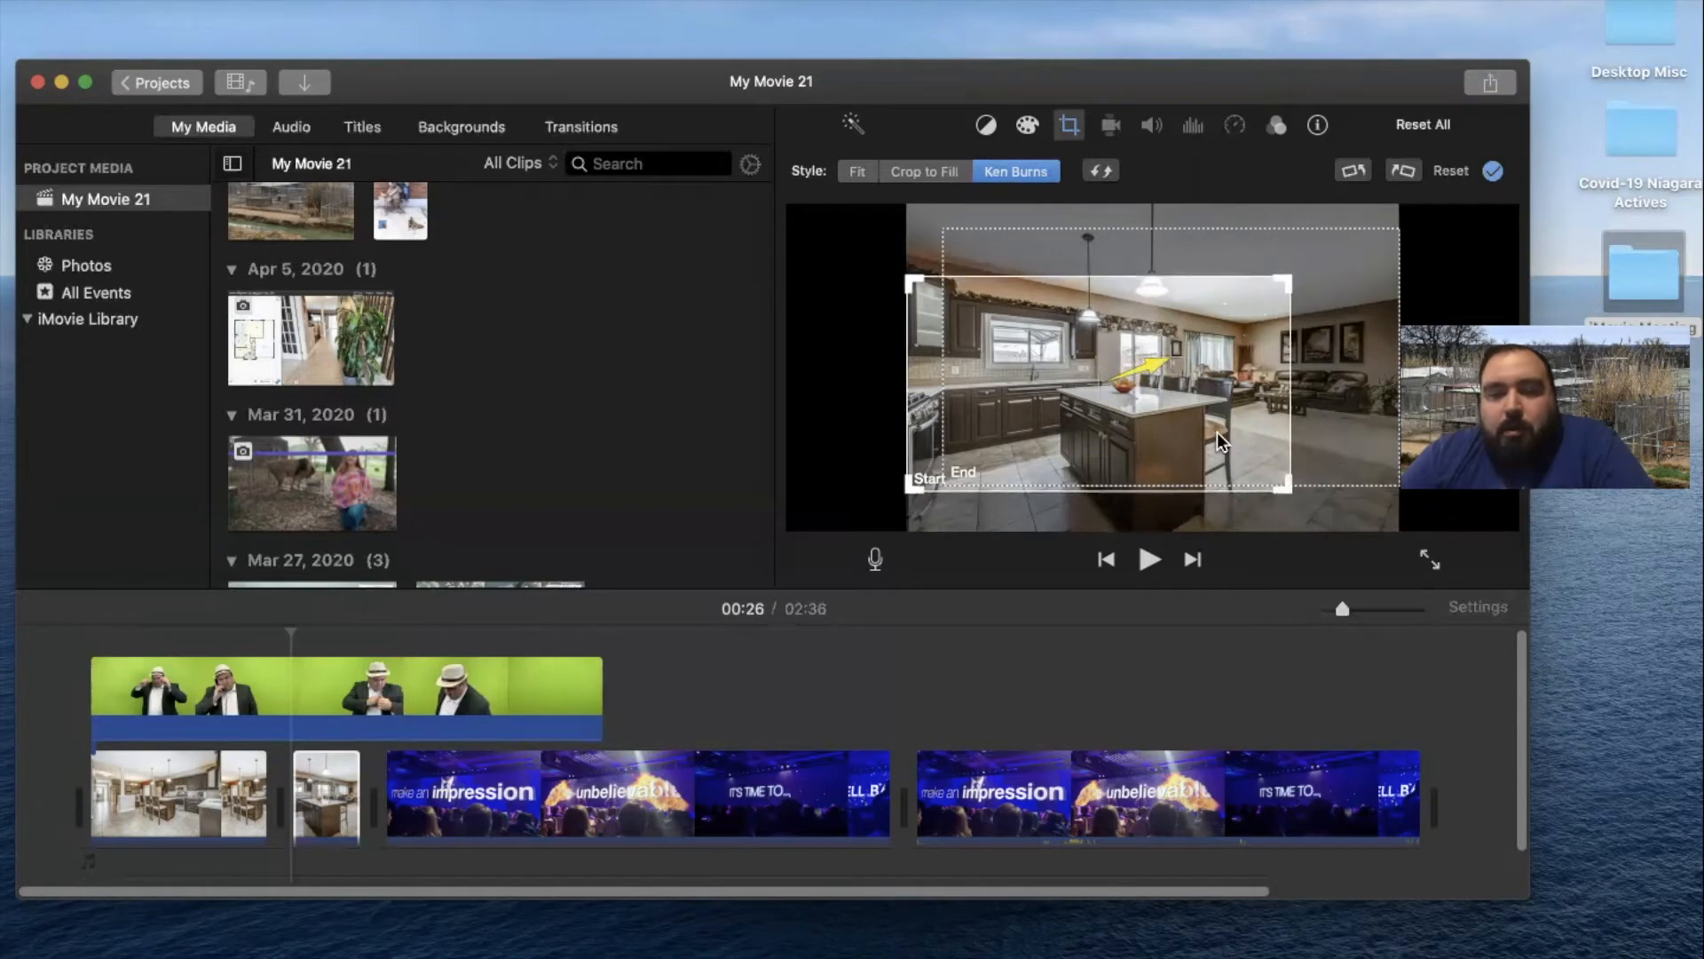
Shrink the Ken Burns end frame to about the start frame's size and move it to the photo's right edge, over the living area
left_click(1355, 366)
left_click_drag(1394, 233, 1357, 277)
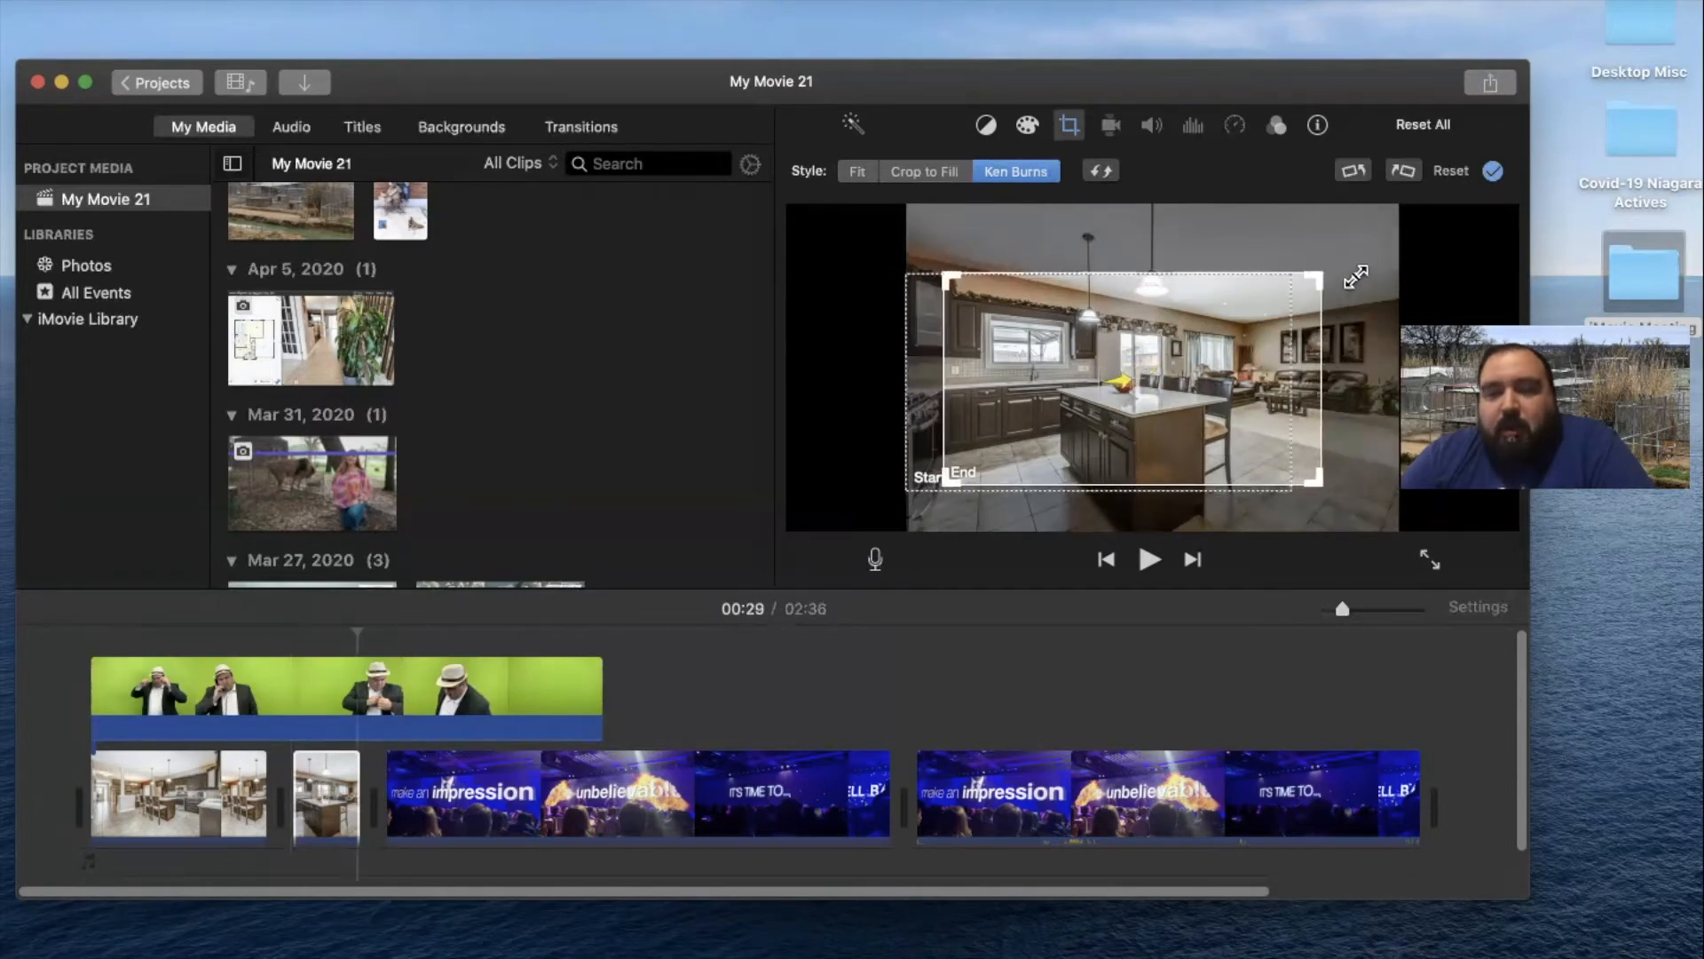
left_click_drag(1317, 332, 1381, 332)
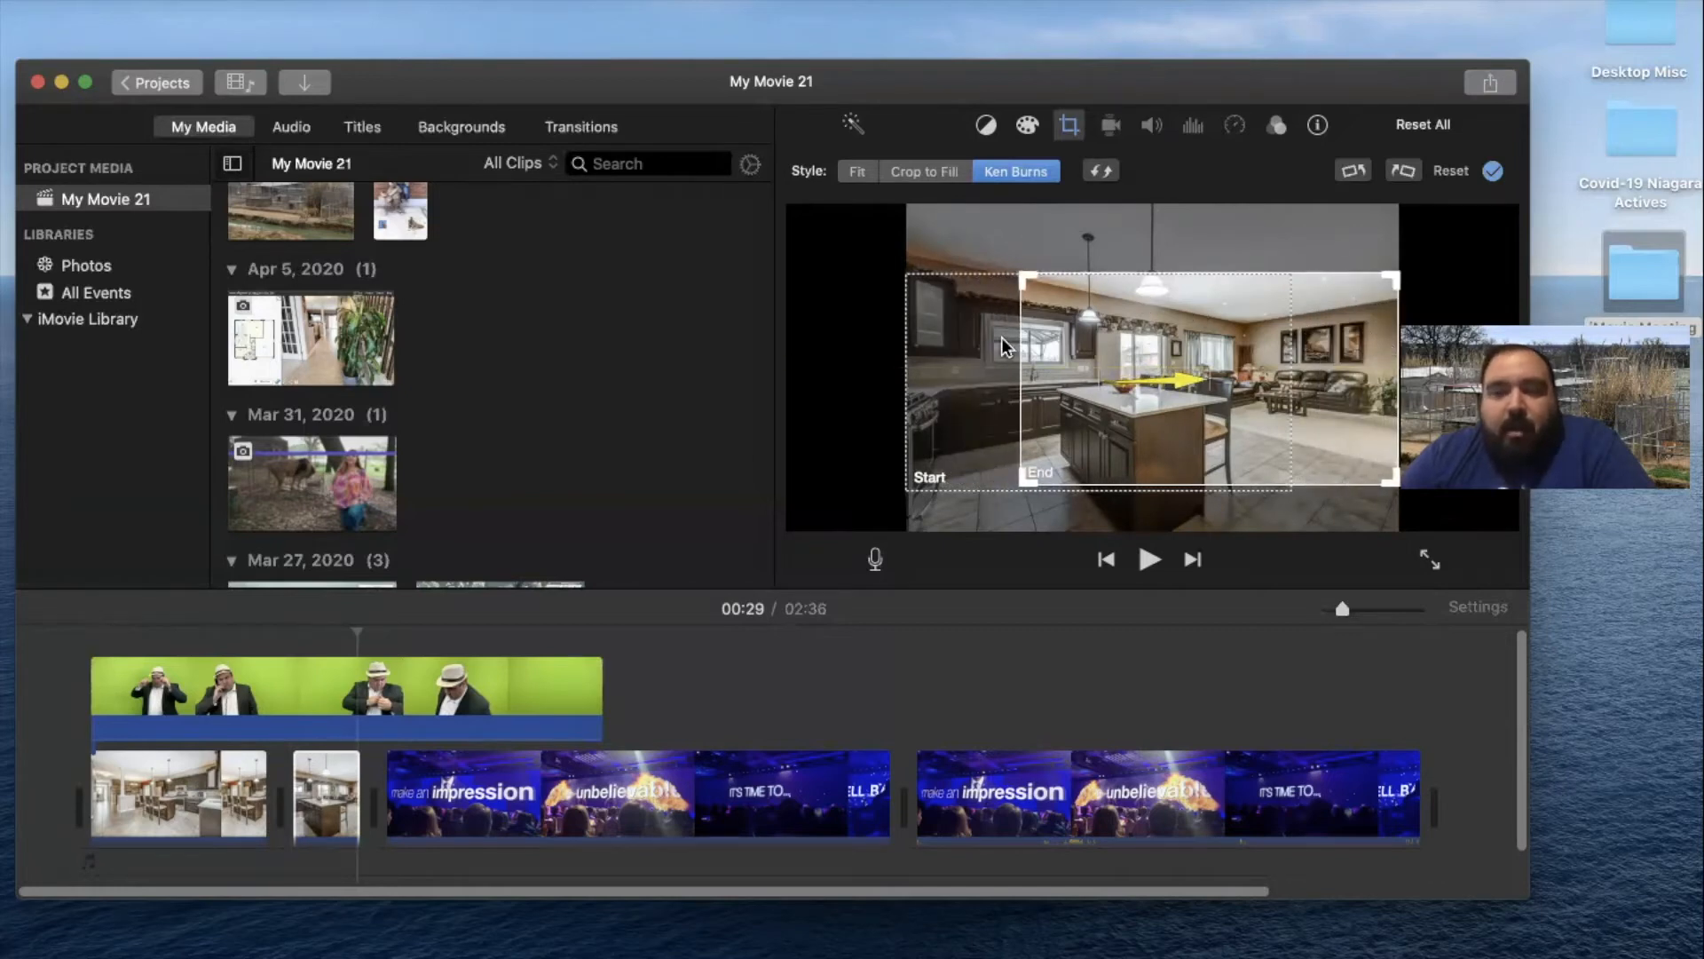
Play back the Ken Burns movement behind the green-screen clip from about 00:23 to about 00:30
left_click_drag(359, 637, 245, 636)
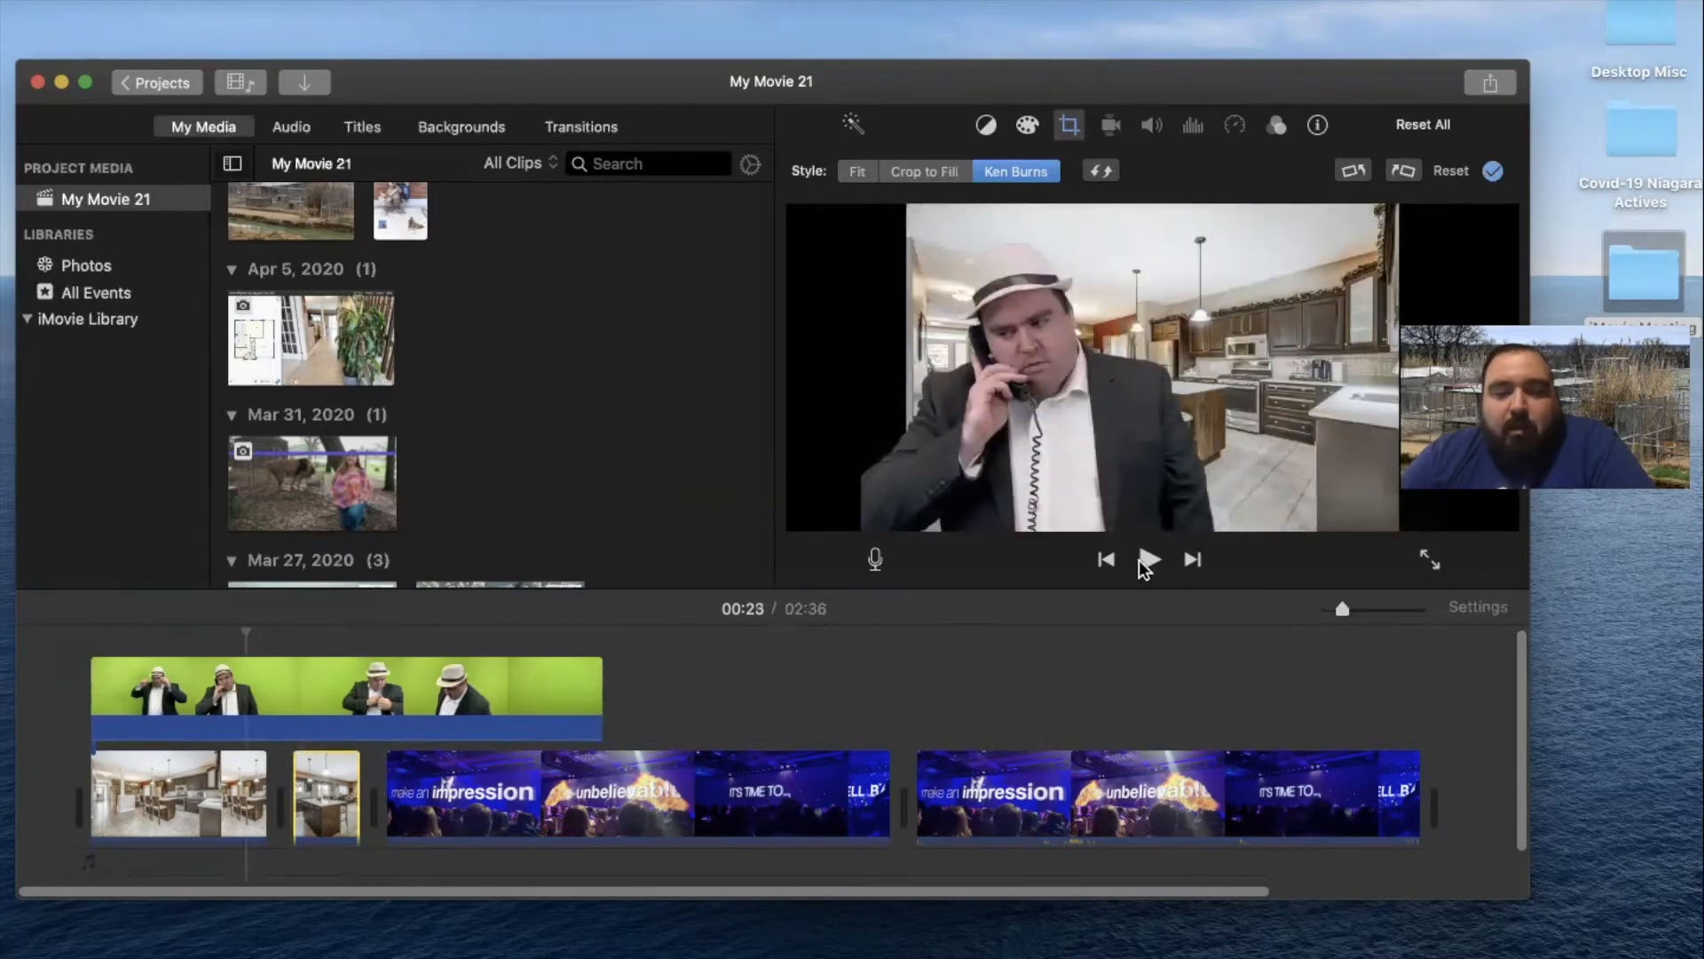
left_click(1150, 560)
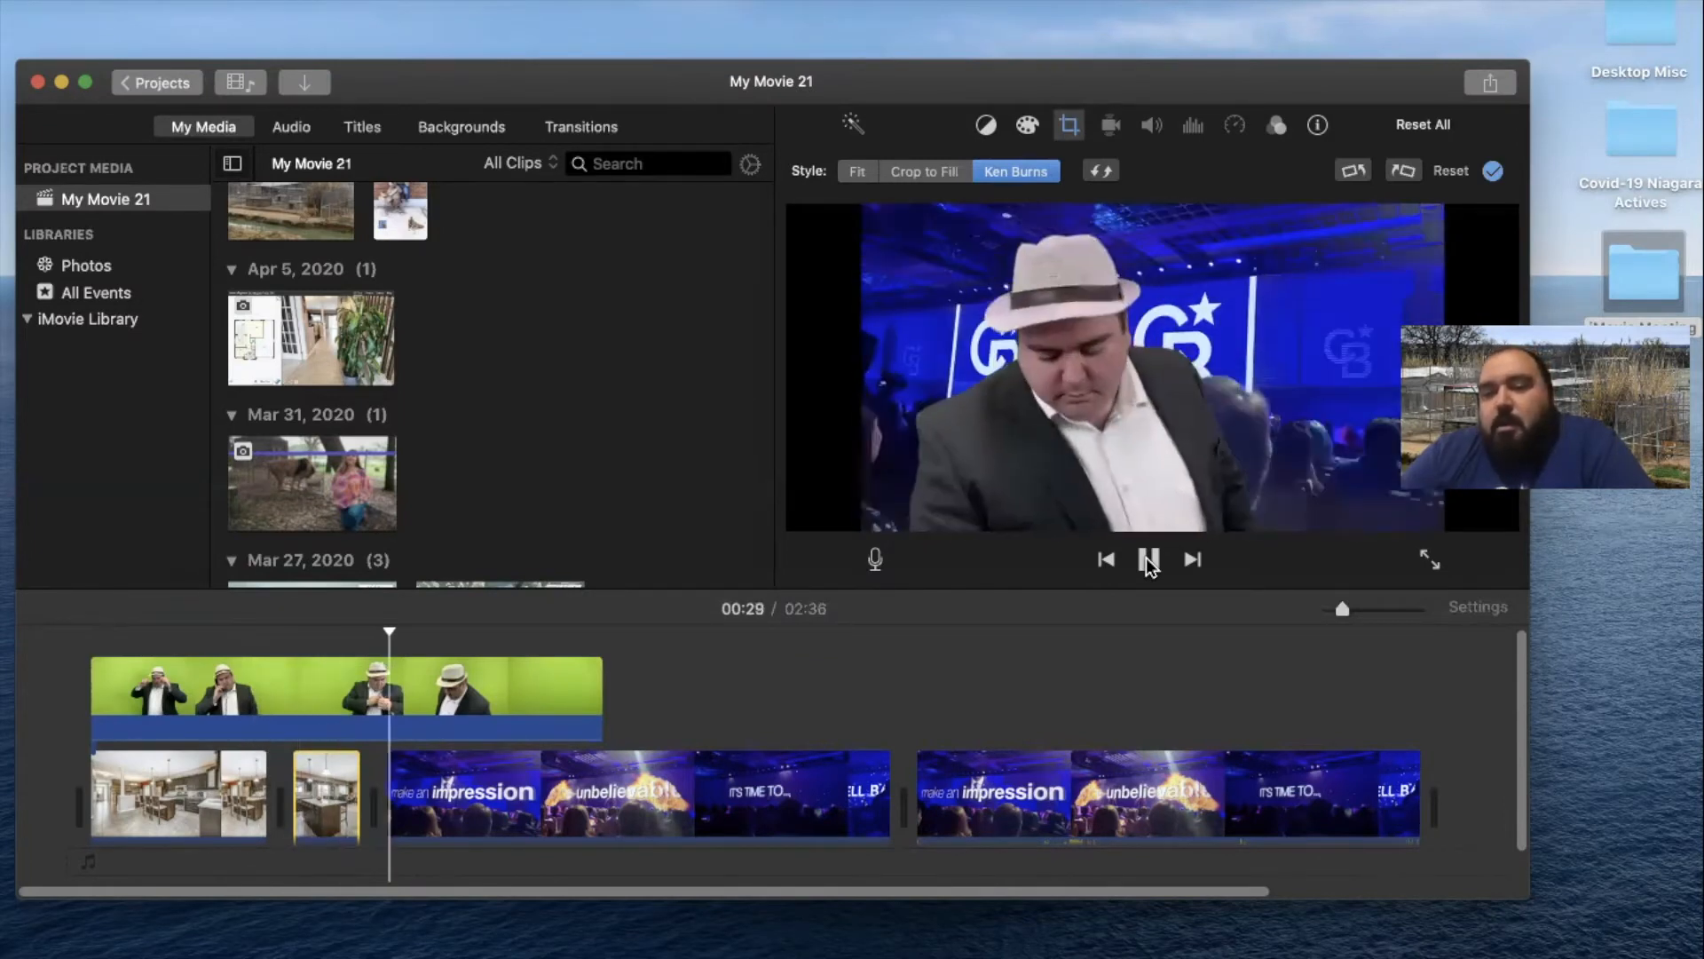
left_click(1150, 560)
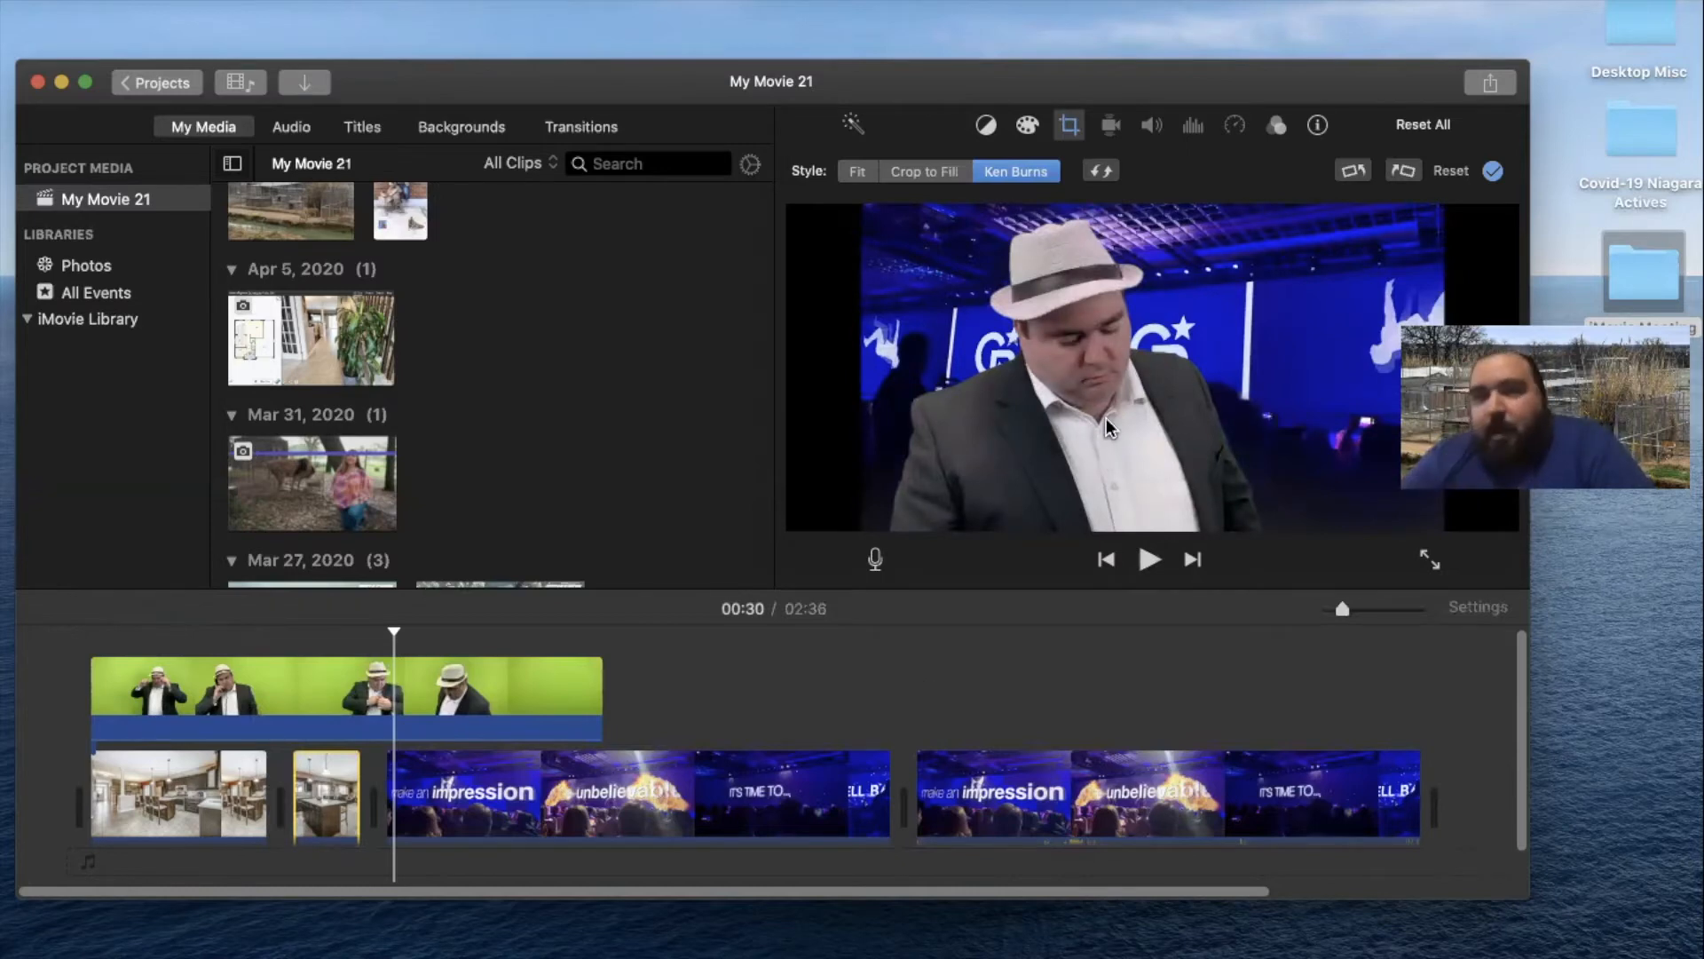
Select the green-screen overlay clip with its crop settings shown and place the playhead at about 00:29
left_click(622, 795)
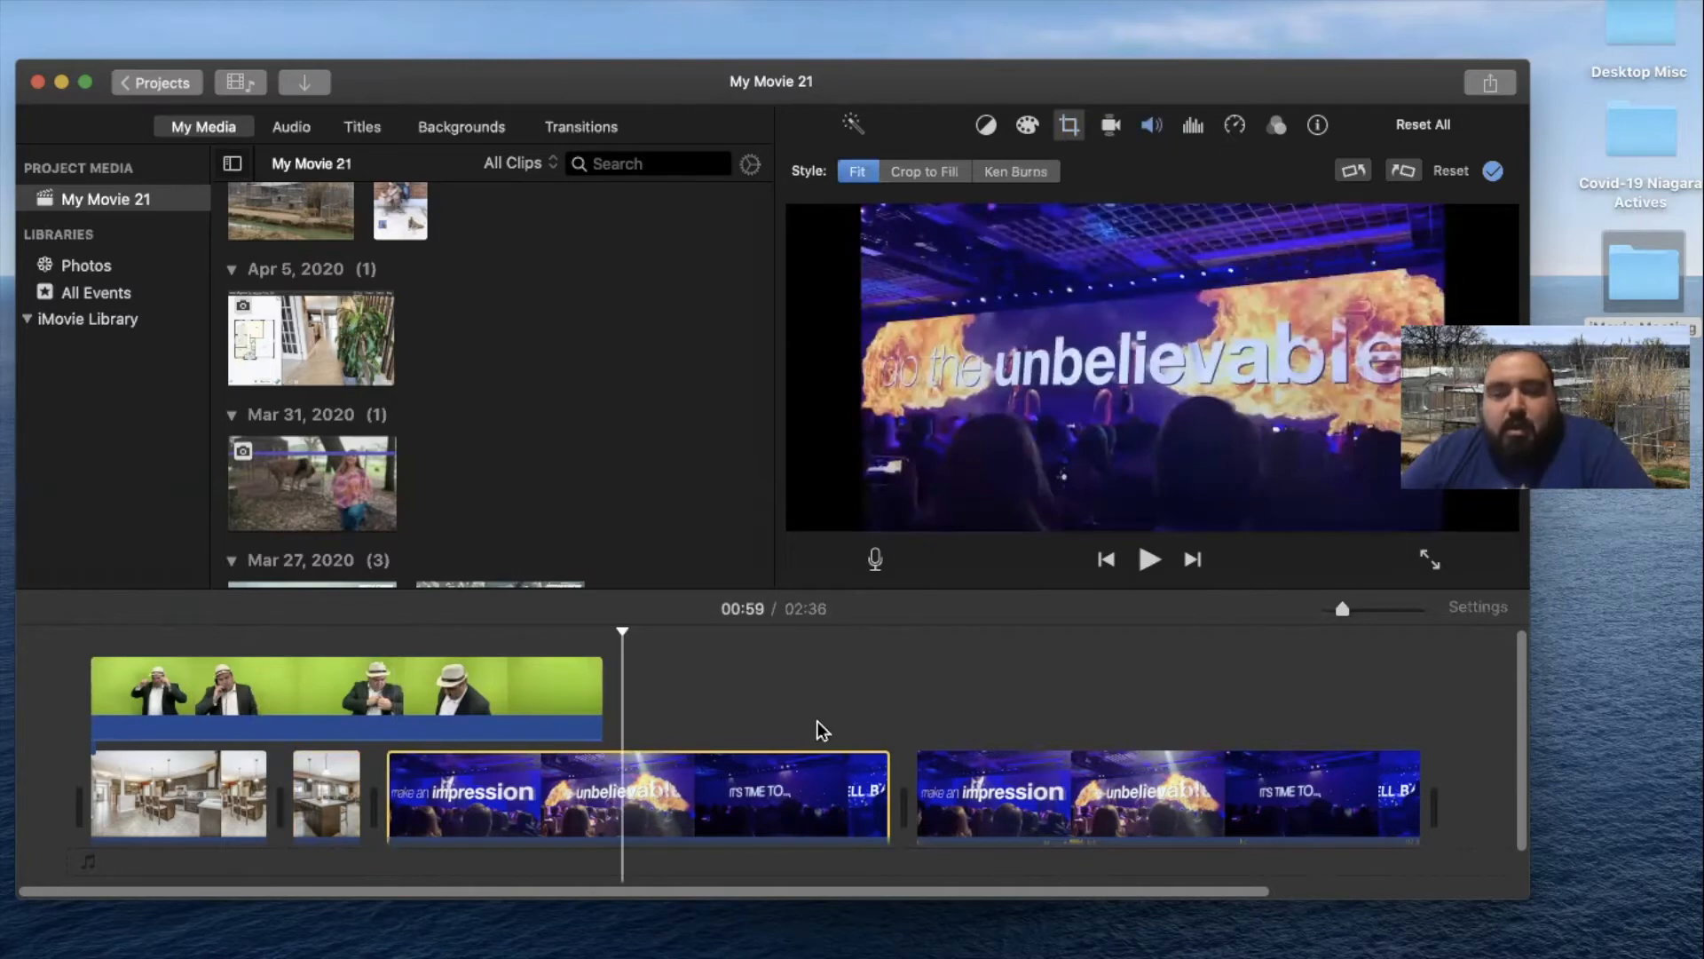
left_click(398, 684)
left_click(398, 683)
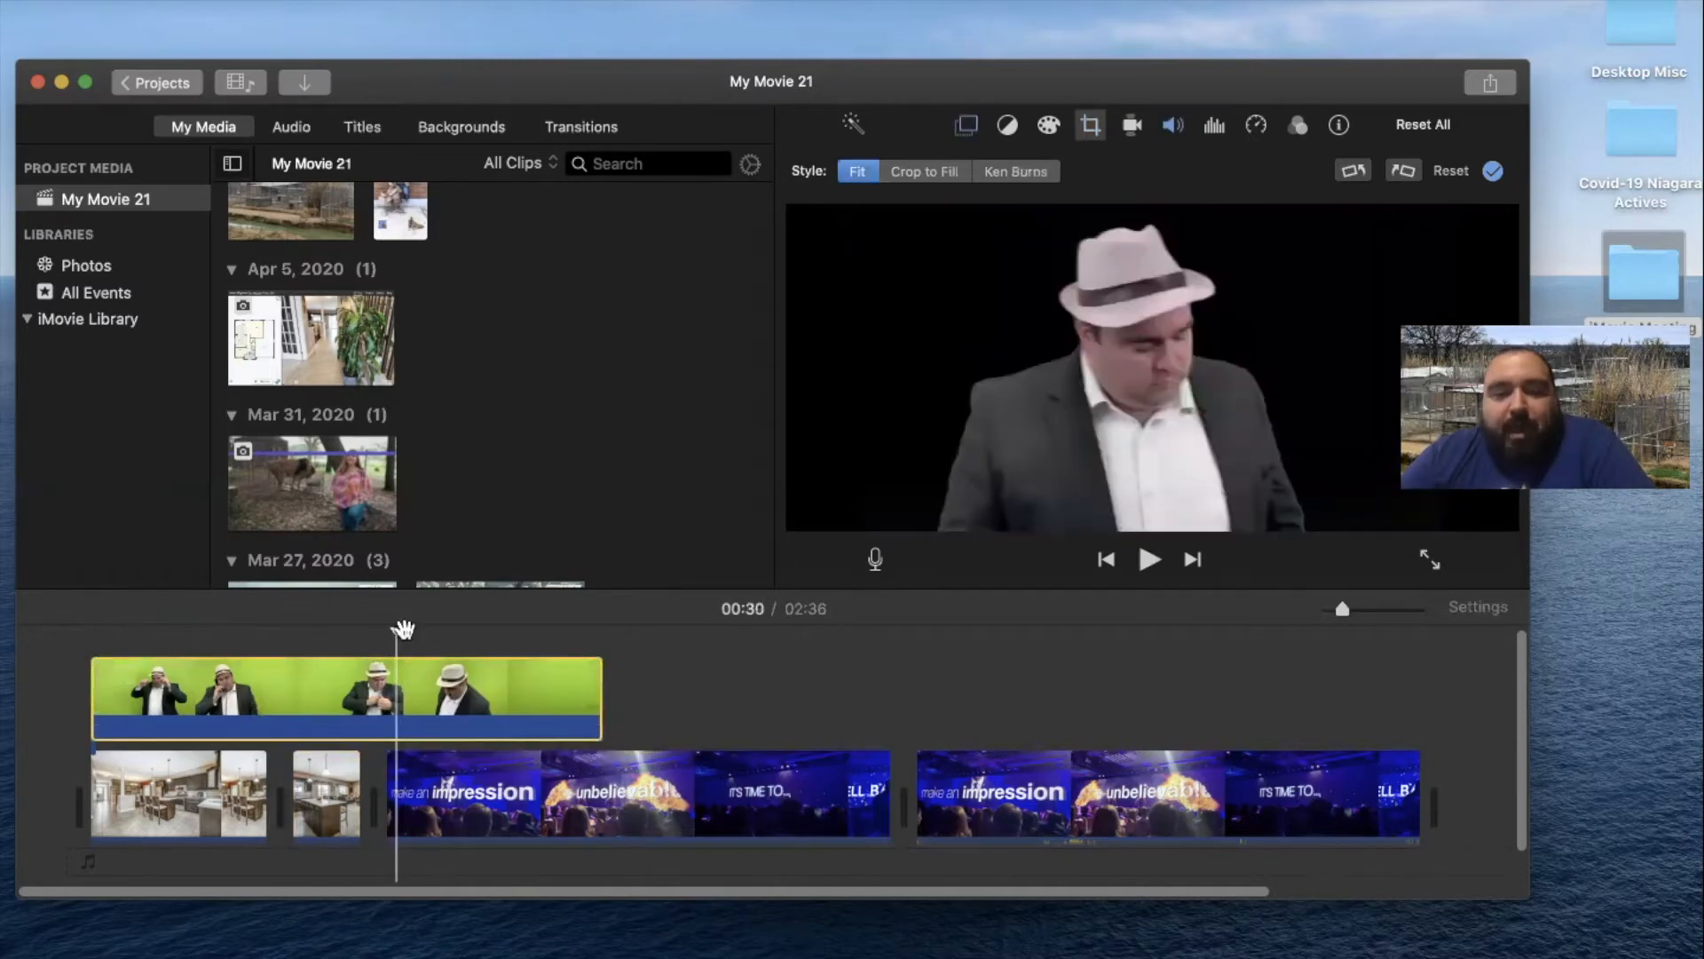
left_click_drag(395, 631, 260, 636)
left_click(386, 721)
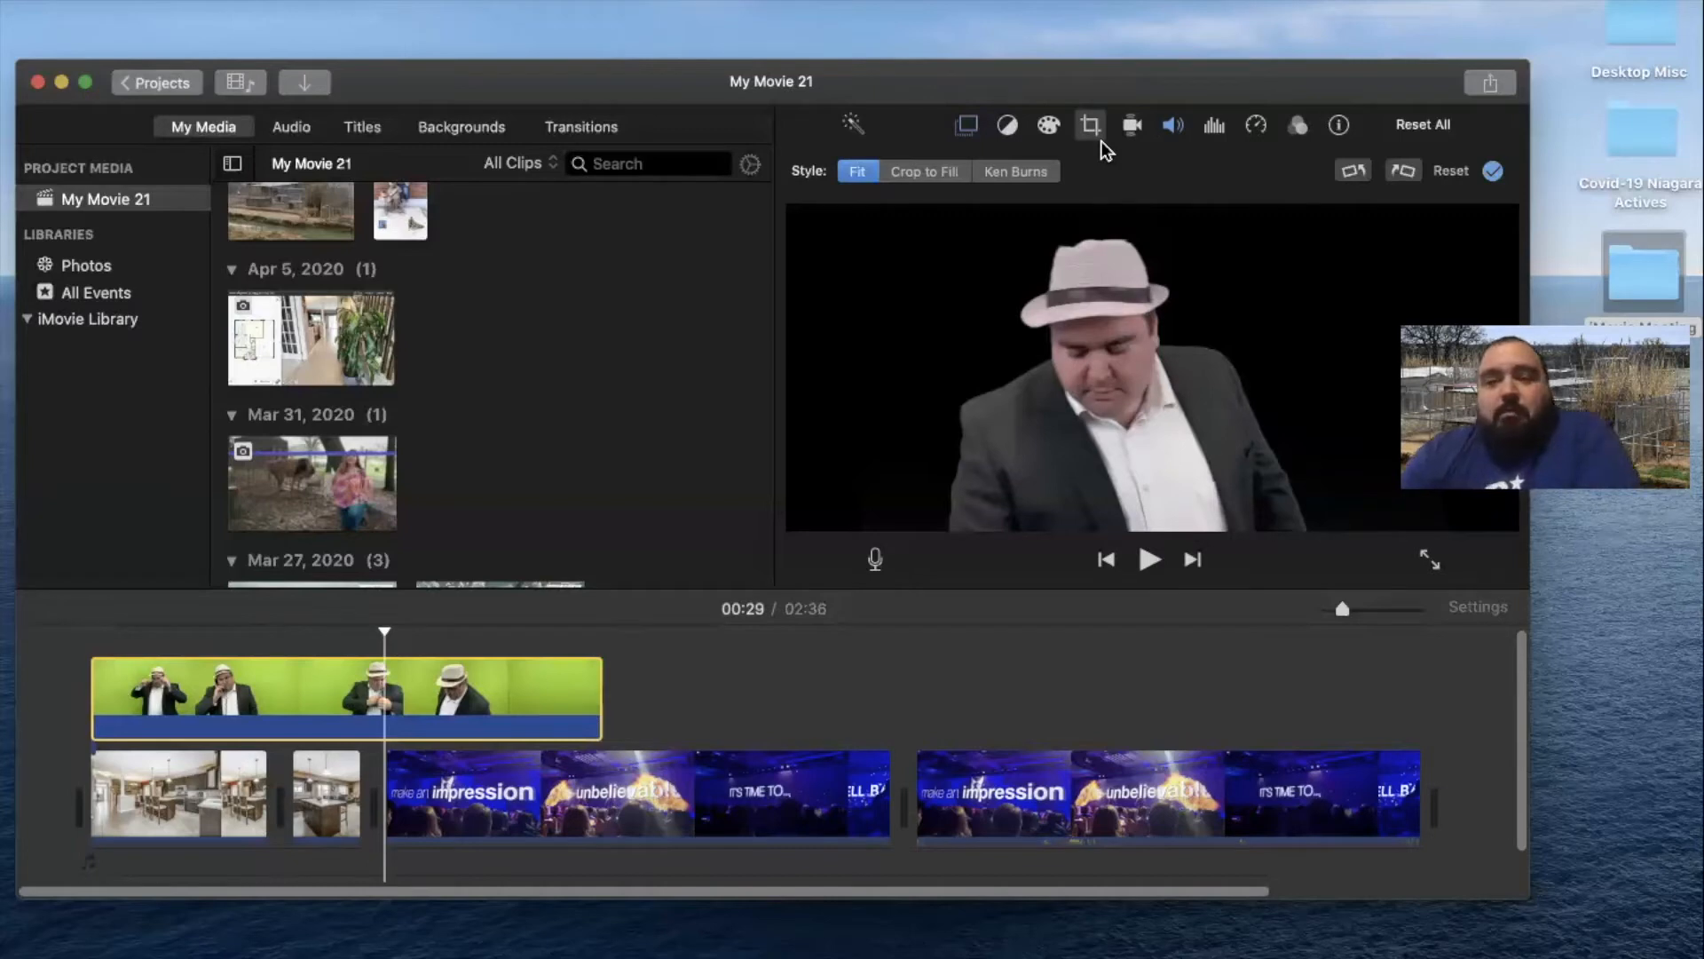
Rotate the green-screen clip clockwise in quarter turns through one full revolution
left_click(1419, 173)
left_click(1412, 173)
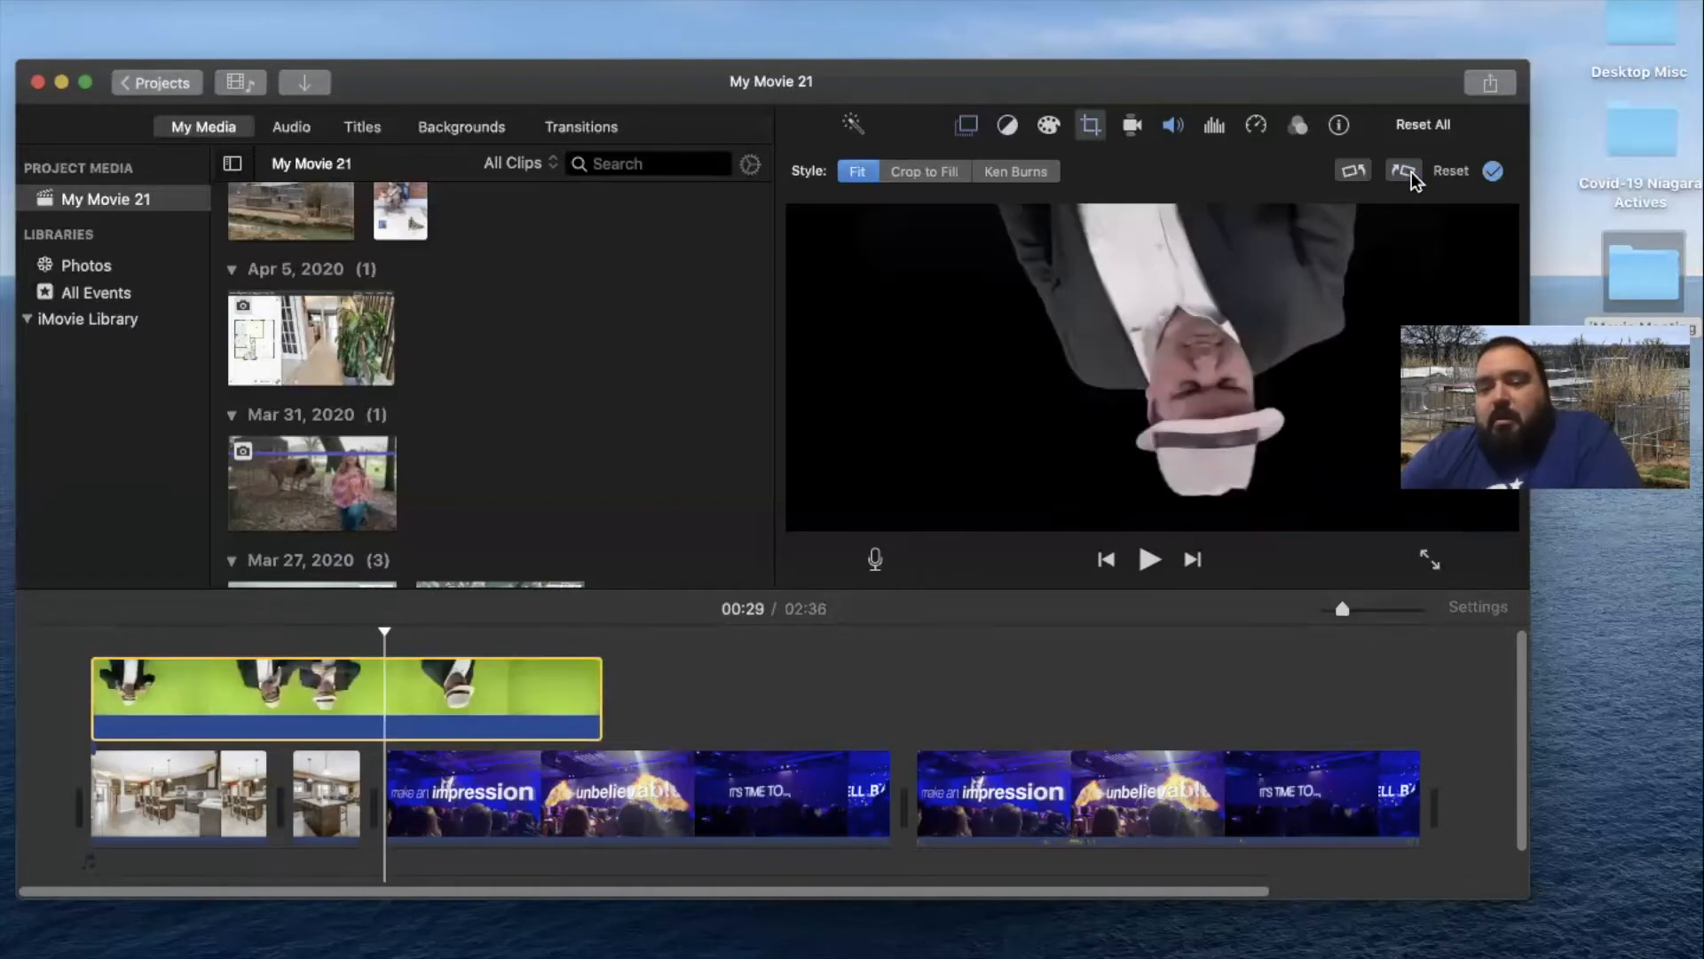
left_click(1412, 172)
left_click(1412, 172)
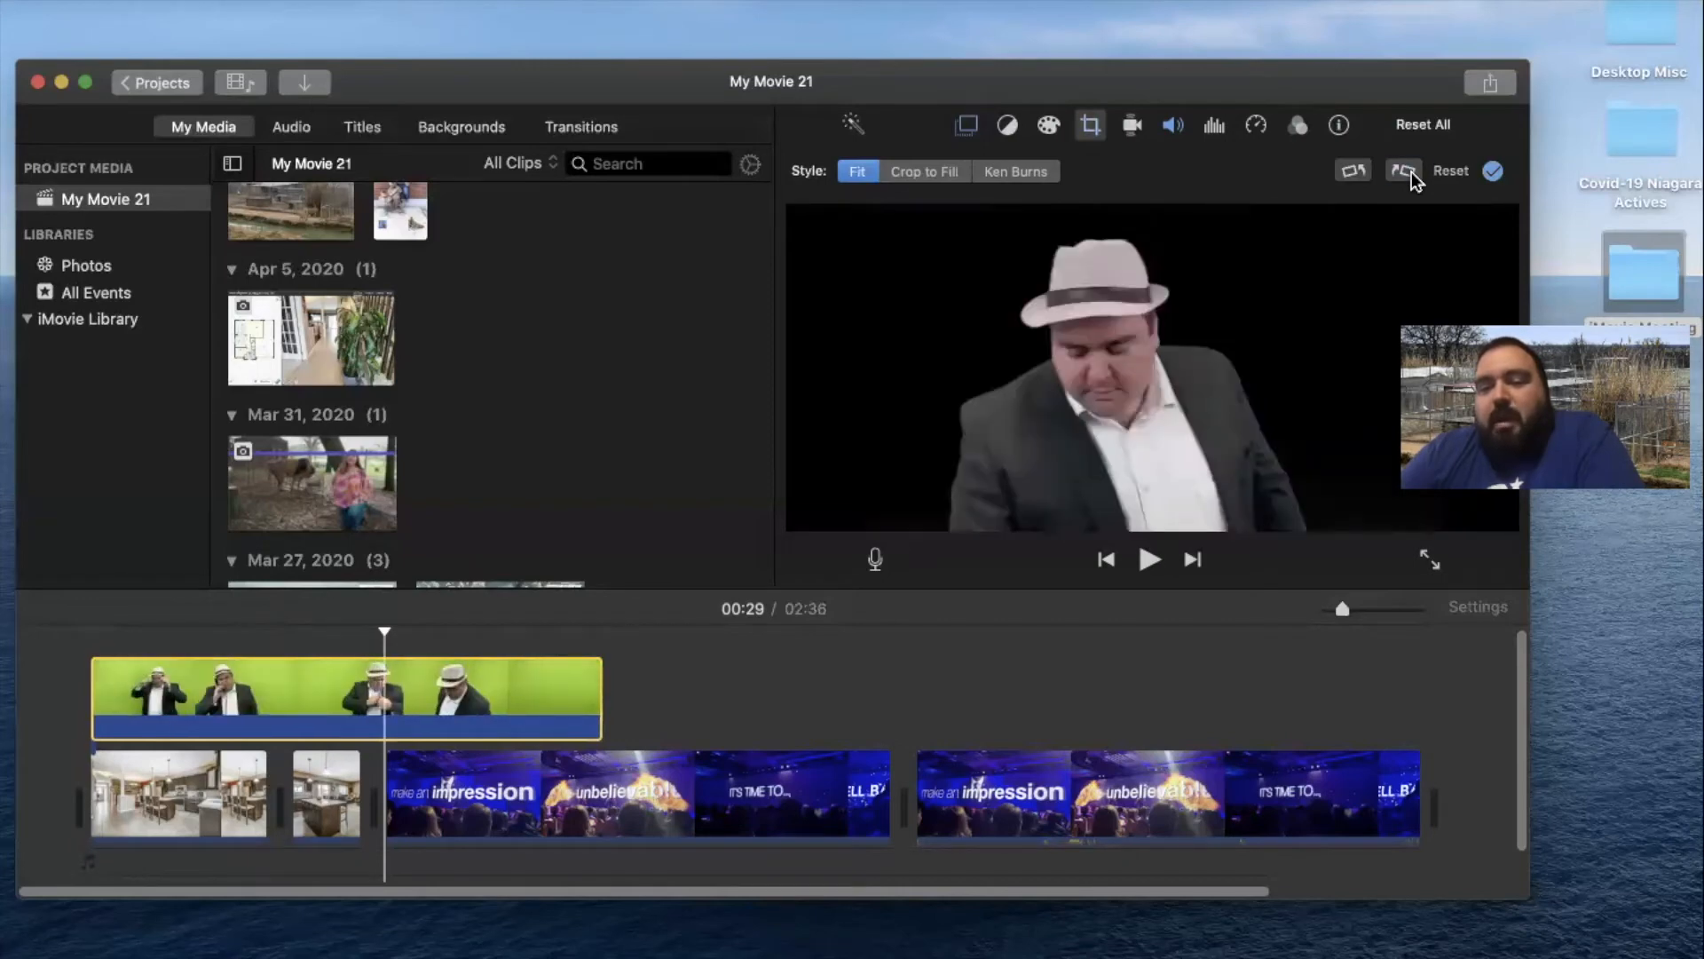
Set the green-screen overlay clip's speed to Fast at 2x
left_click(1253, 126)
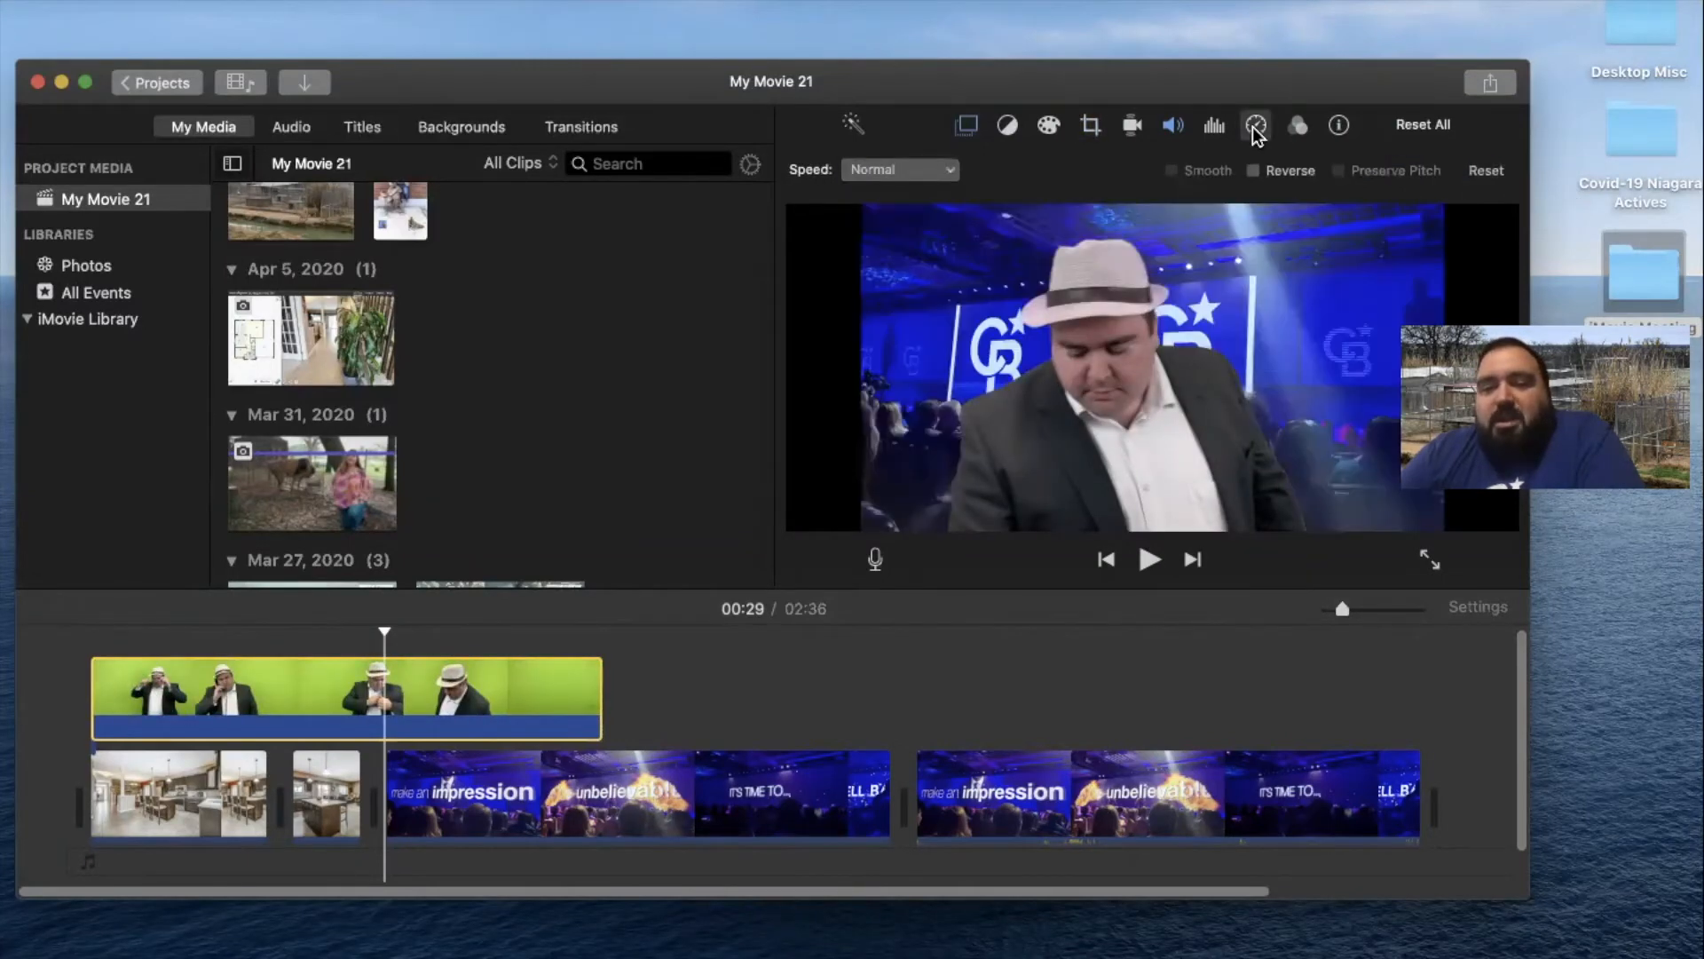
left_click(937, 175)
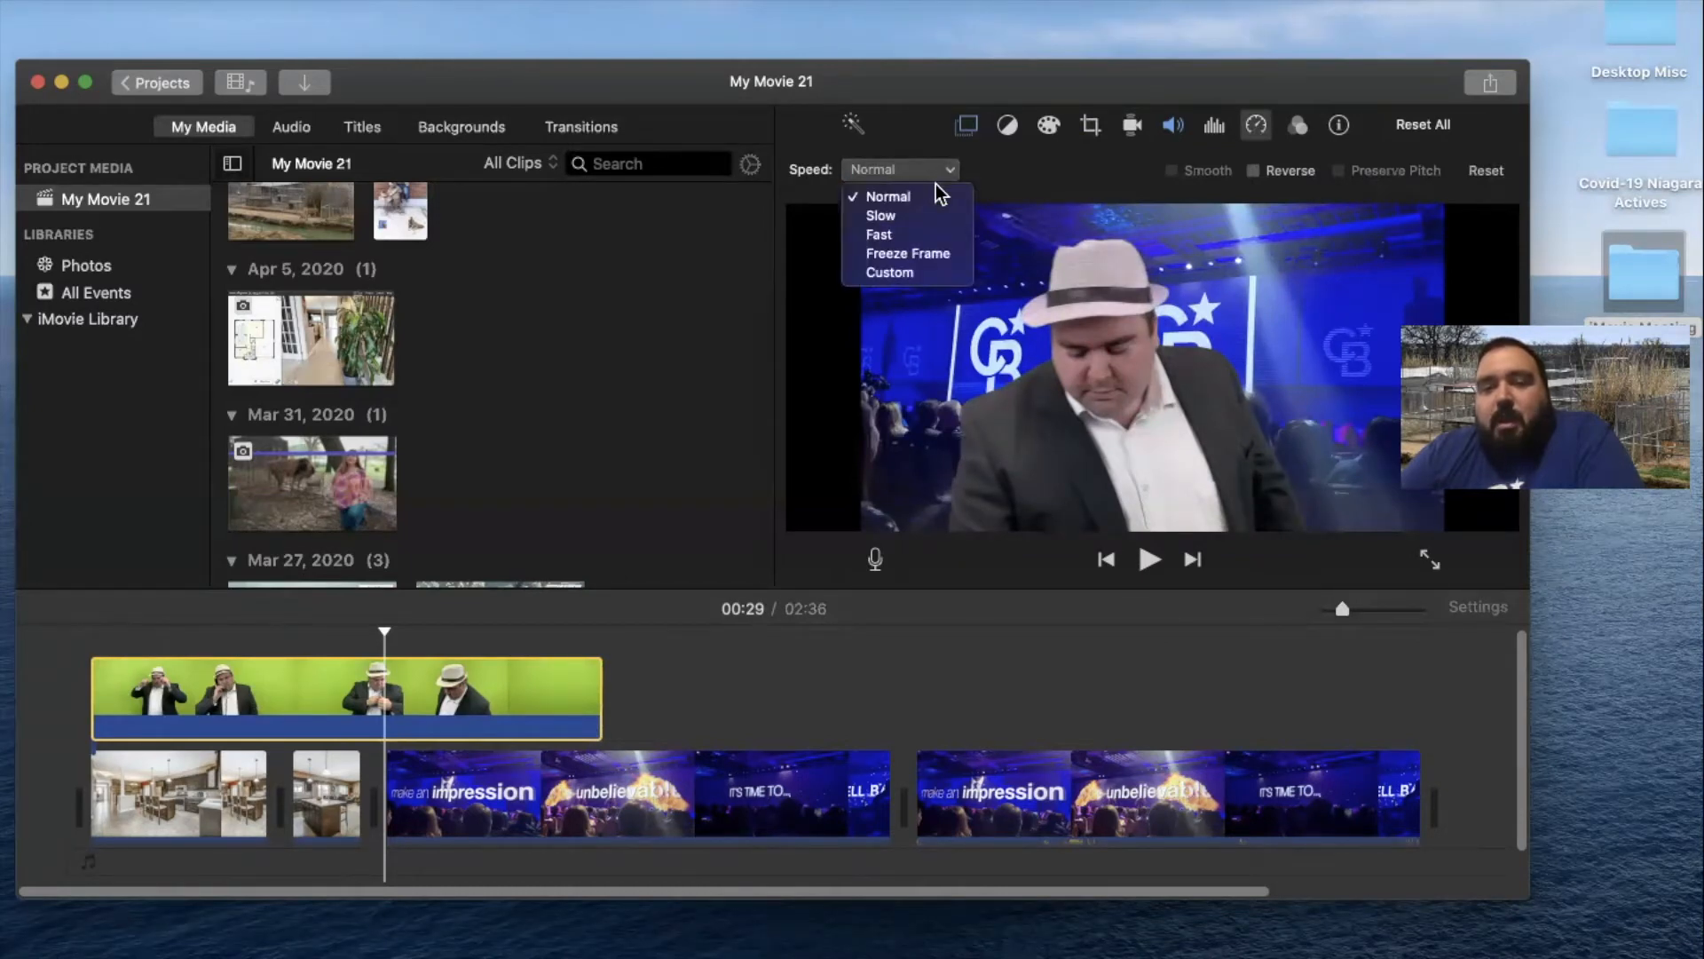
left_click(907, 236)
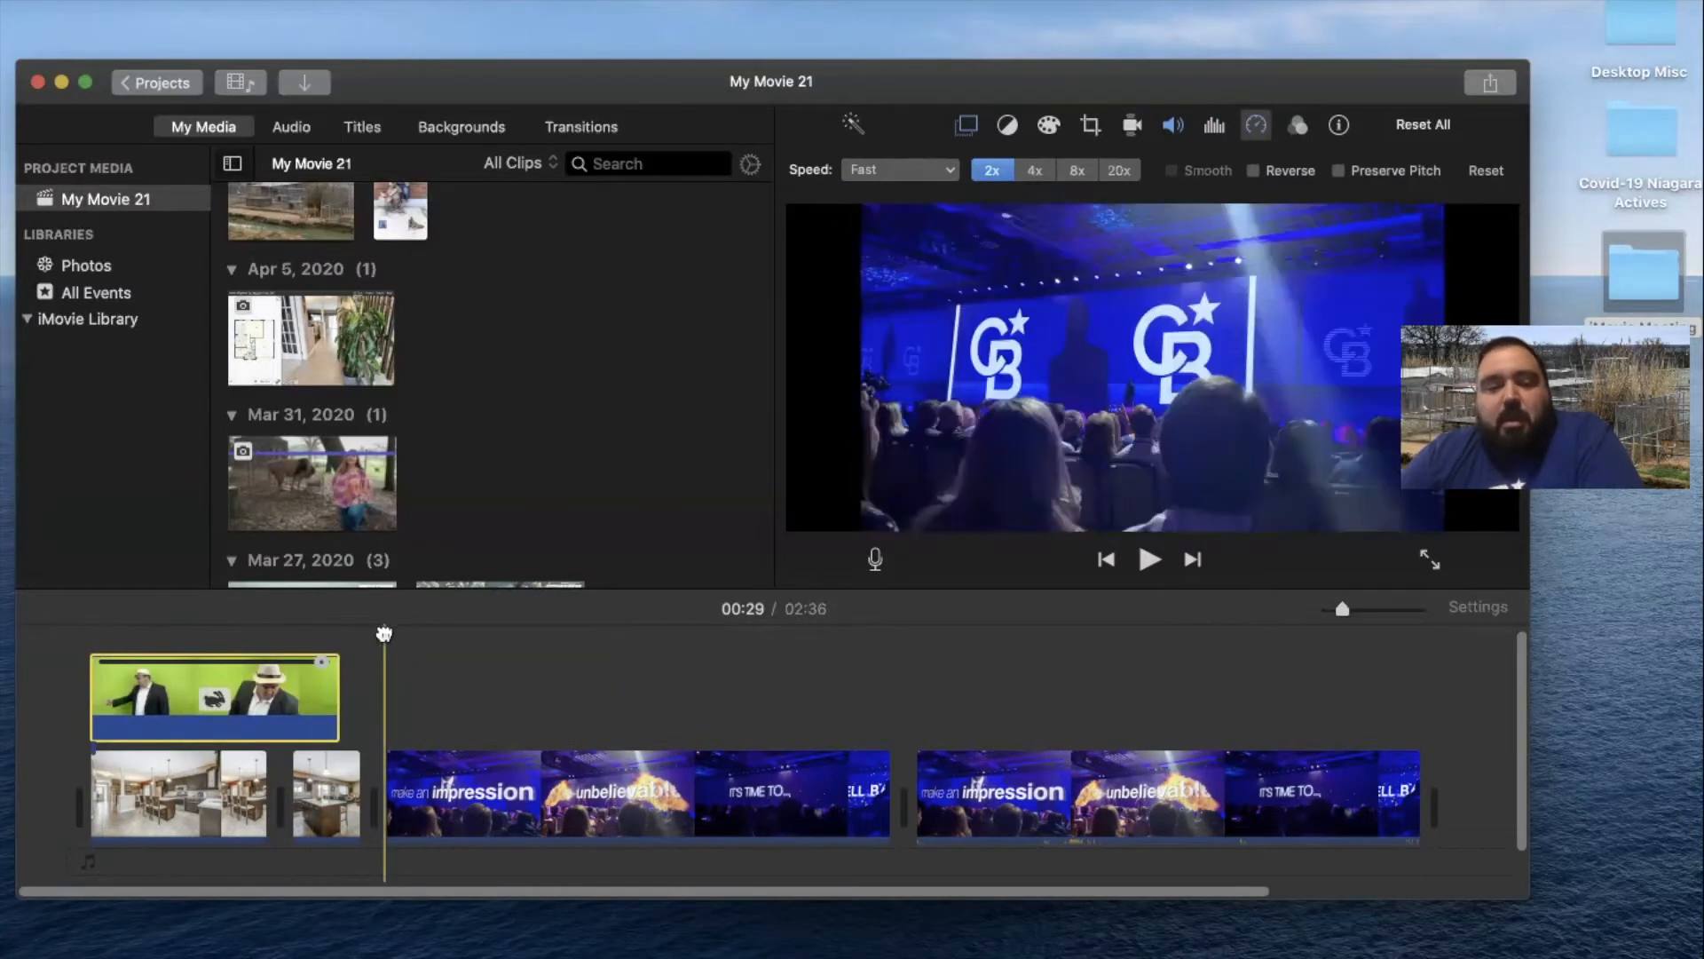
Play back the sped-up green-screen clip over the kitchen photo from the start of the movie to about 00:24
left_click(111, 648)
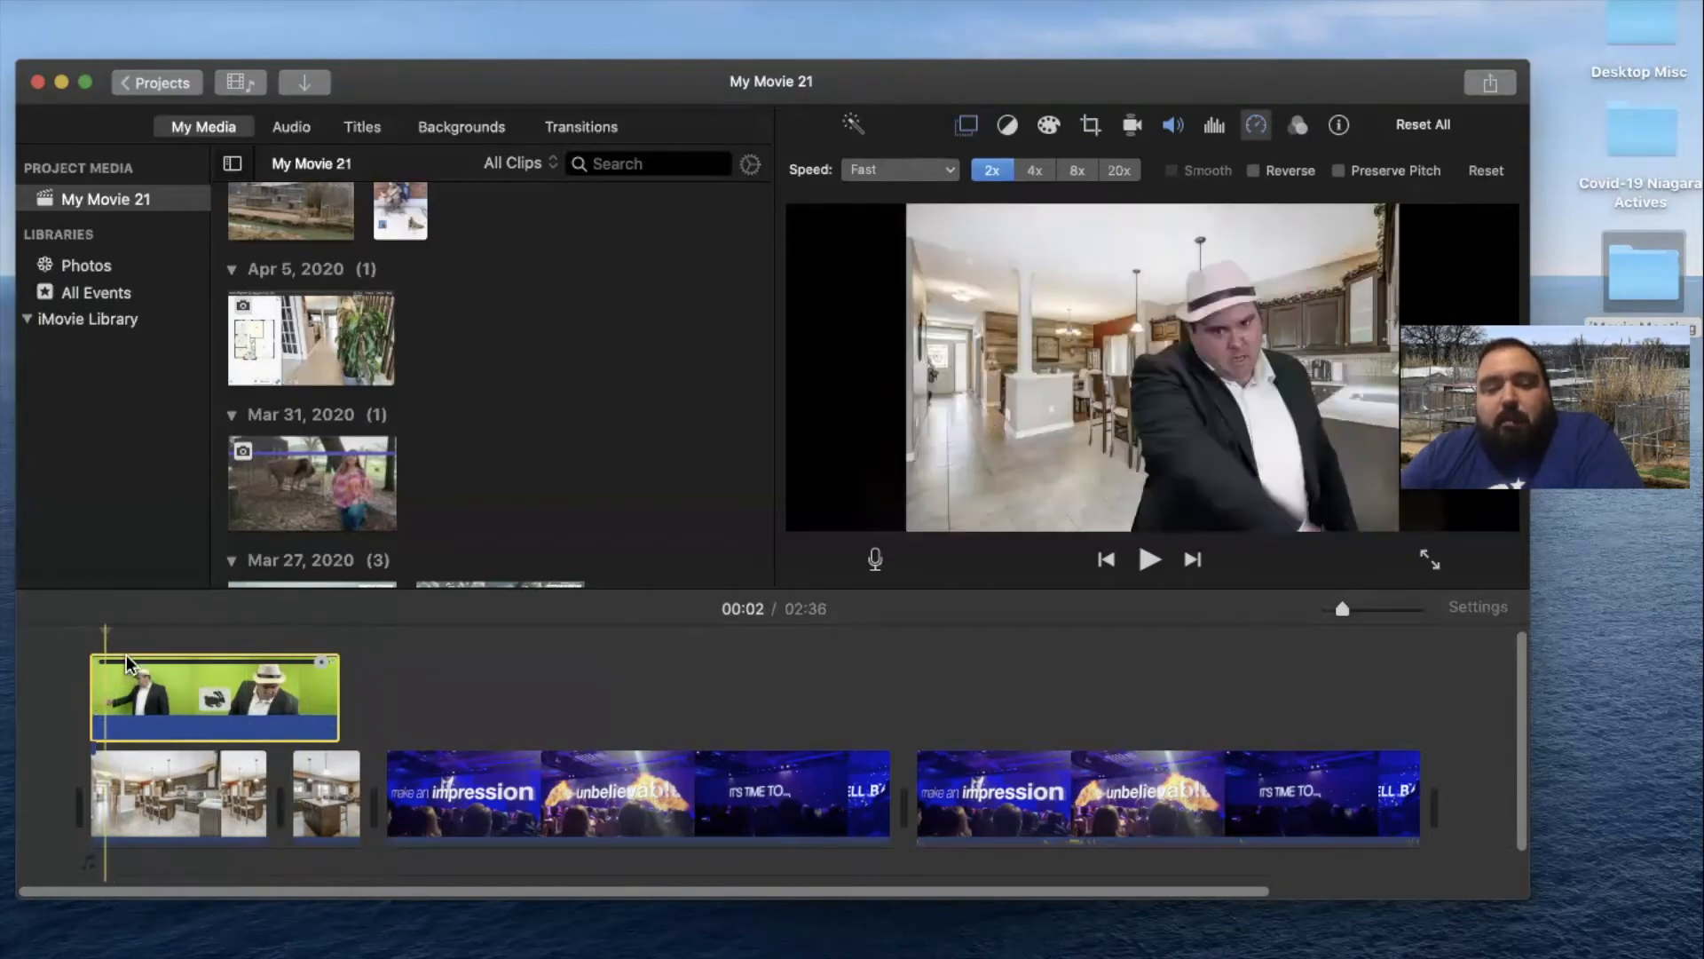
left_click_drag(104, 626, 67, 623)
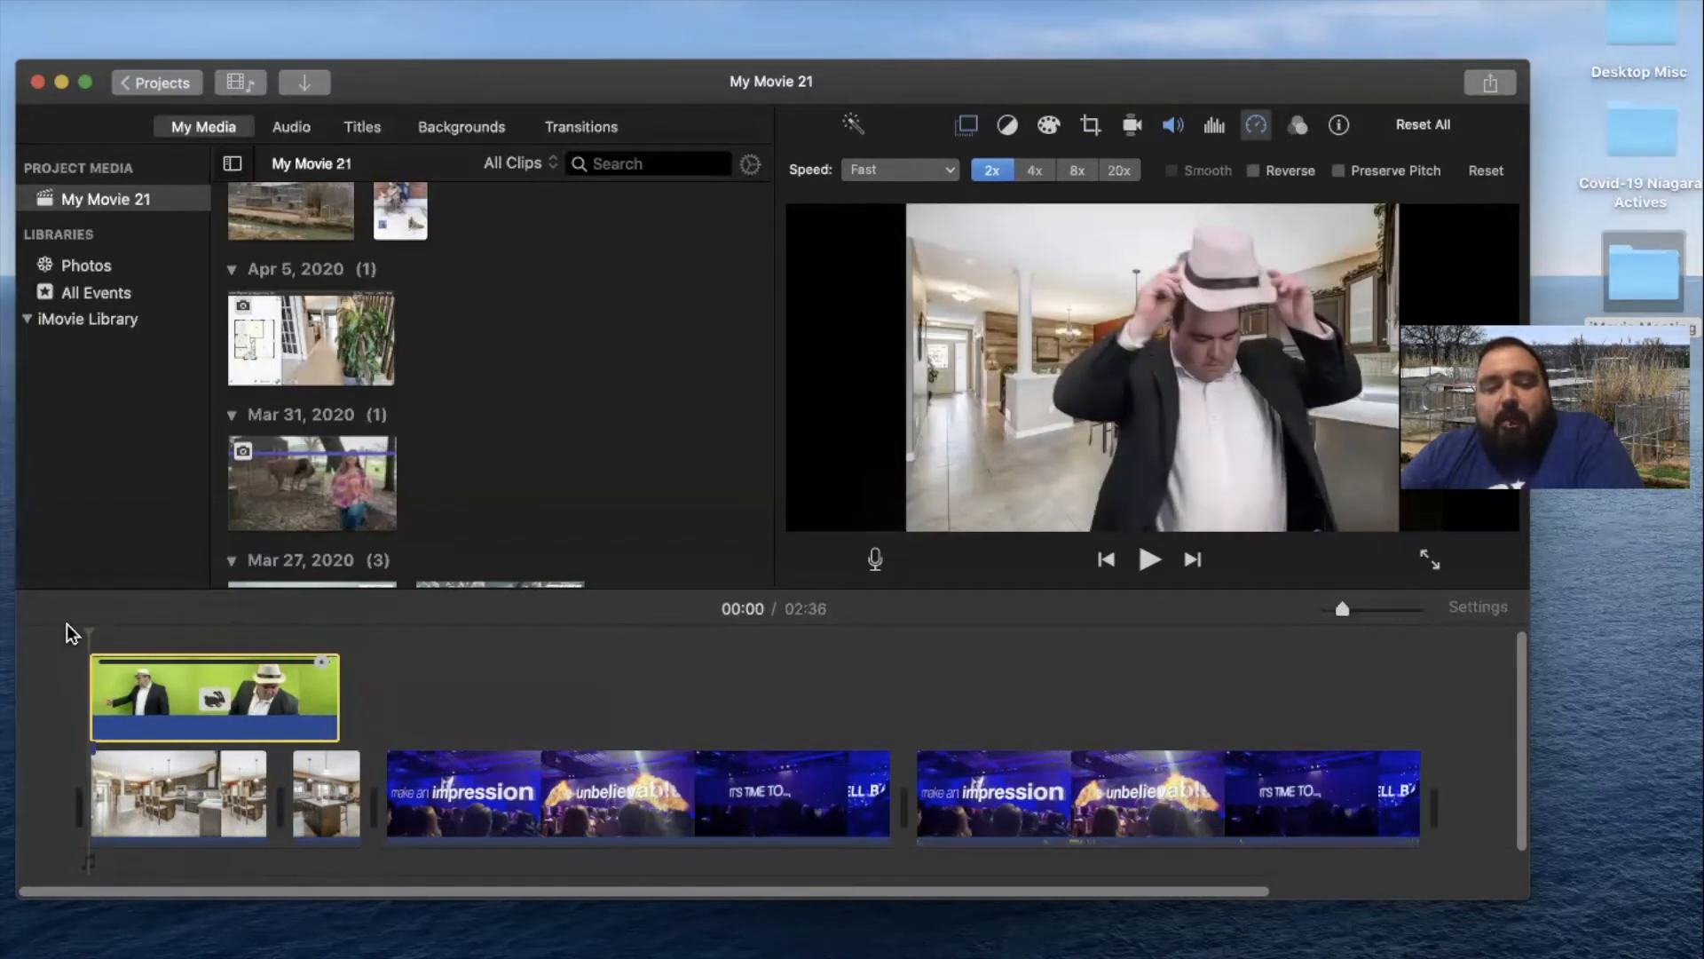
left_click(1147, 560)
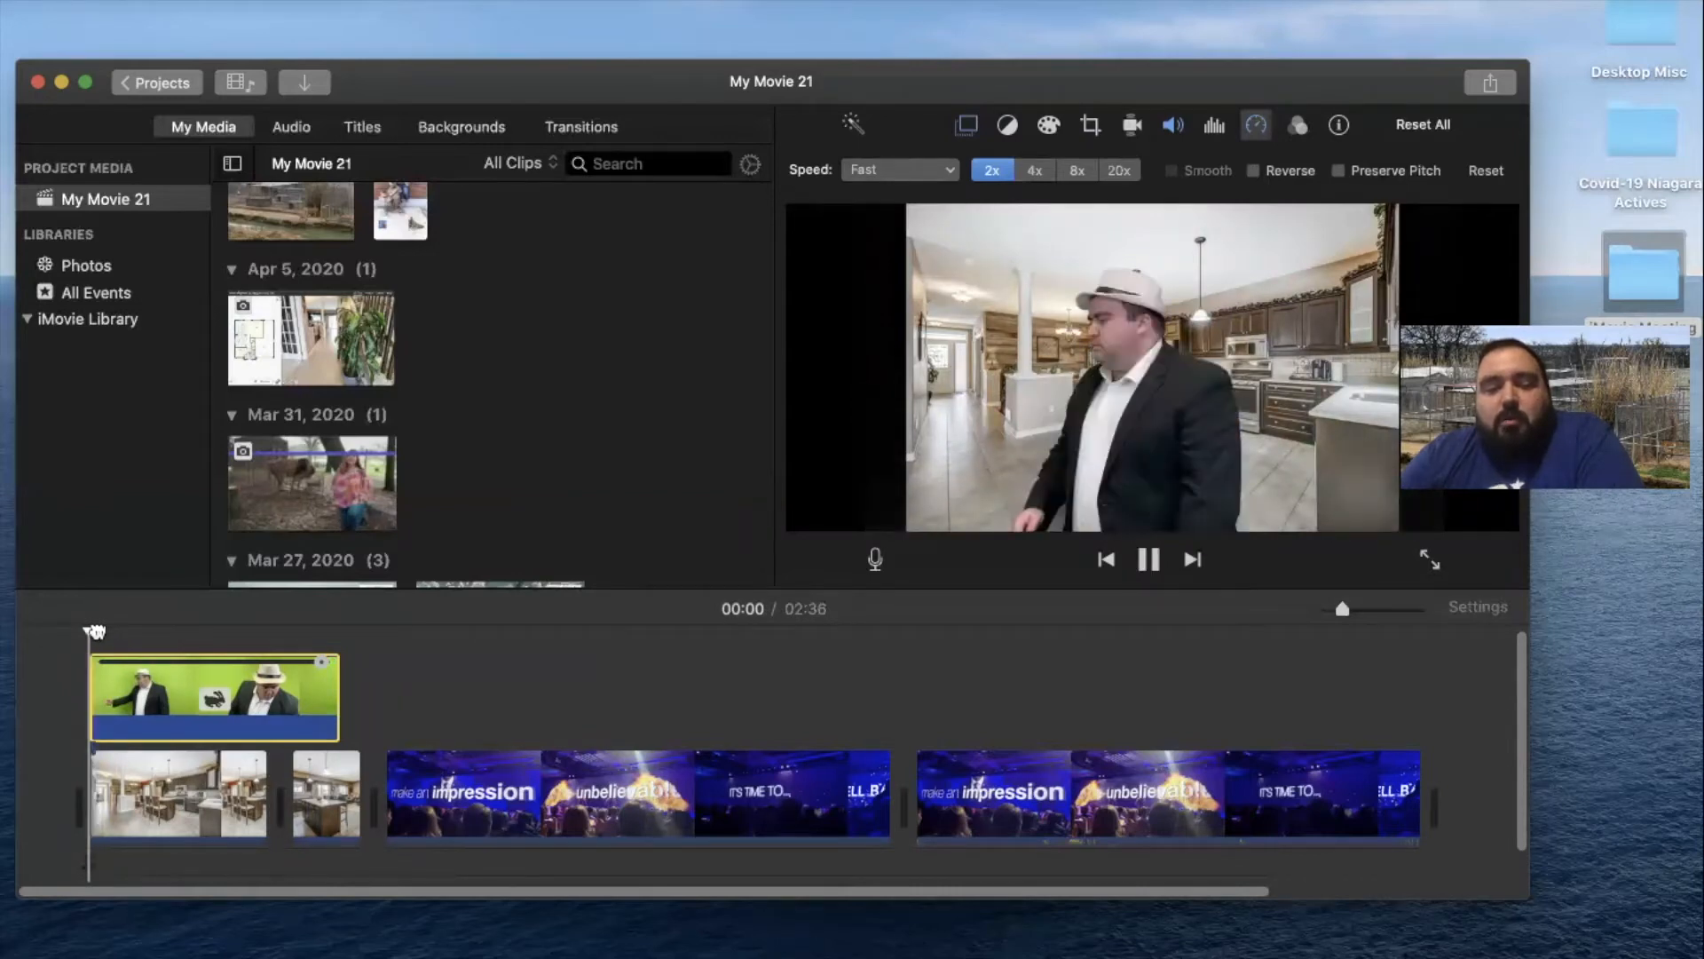
left_click(141, 632)
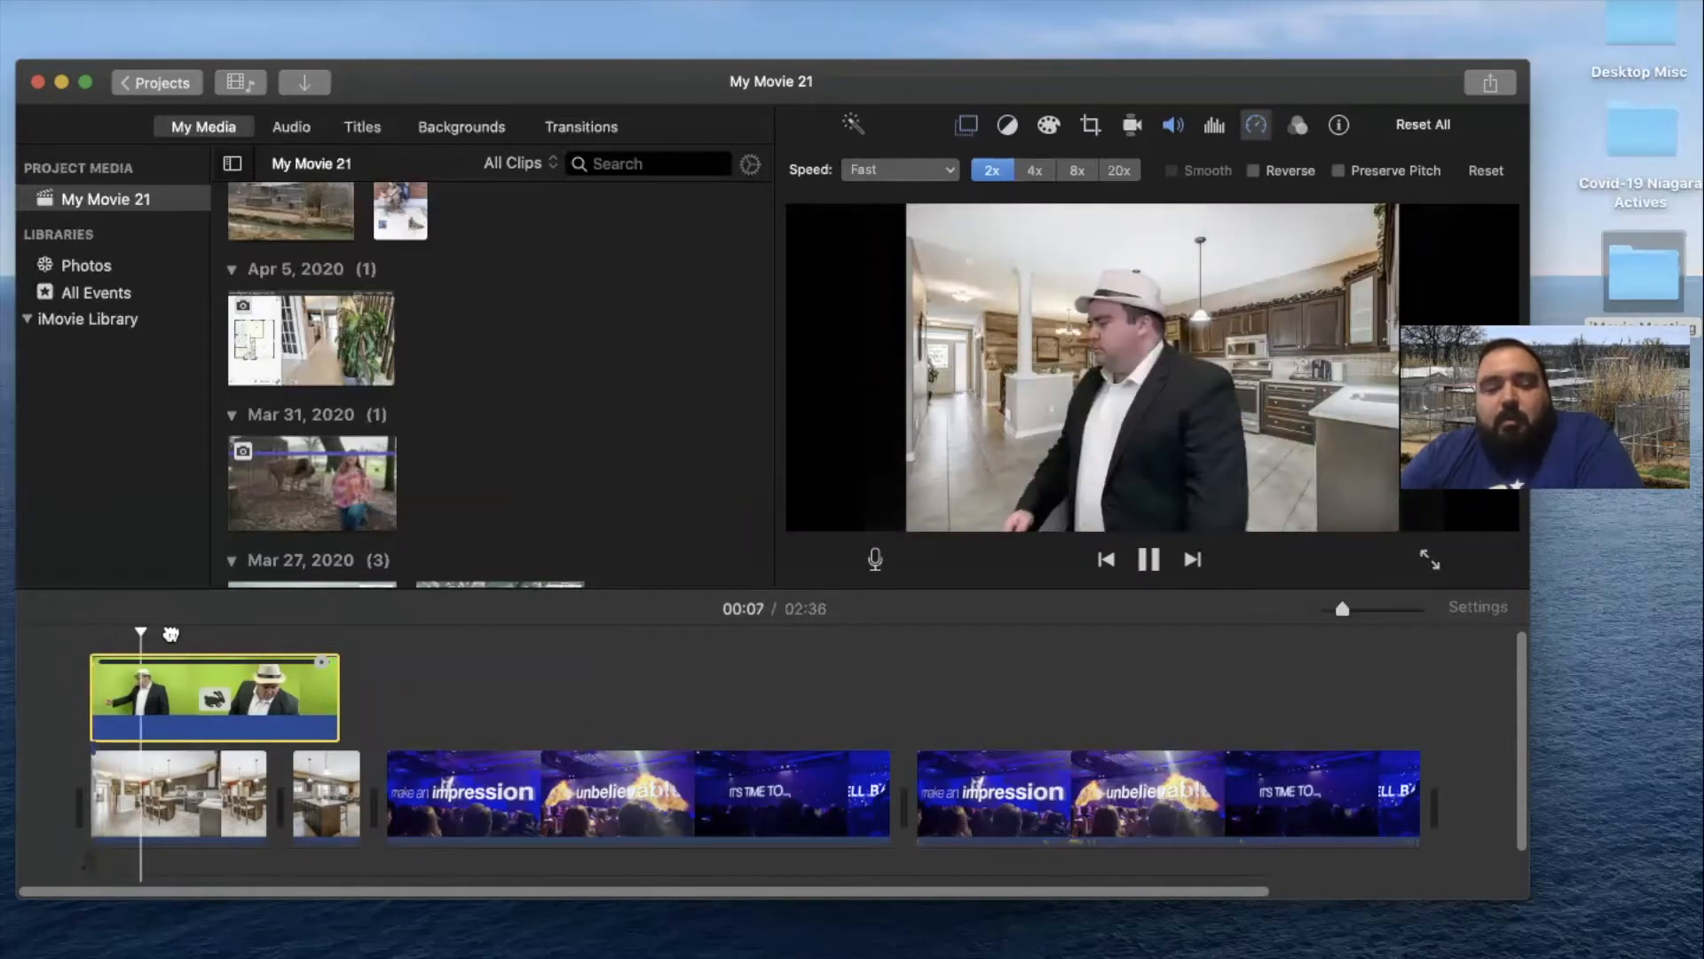
left_click(1150, 557)
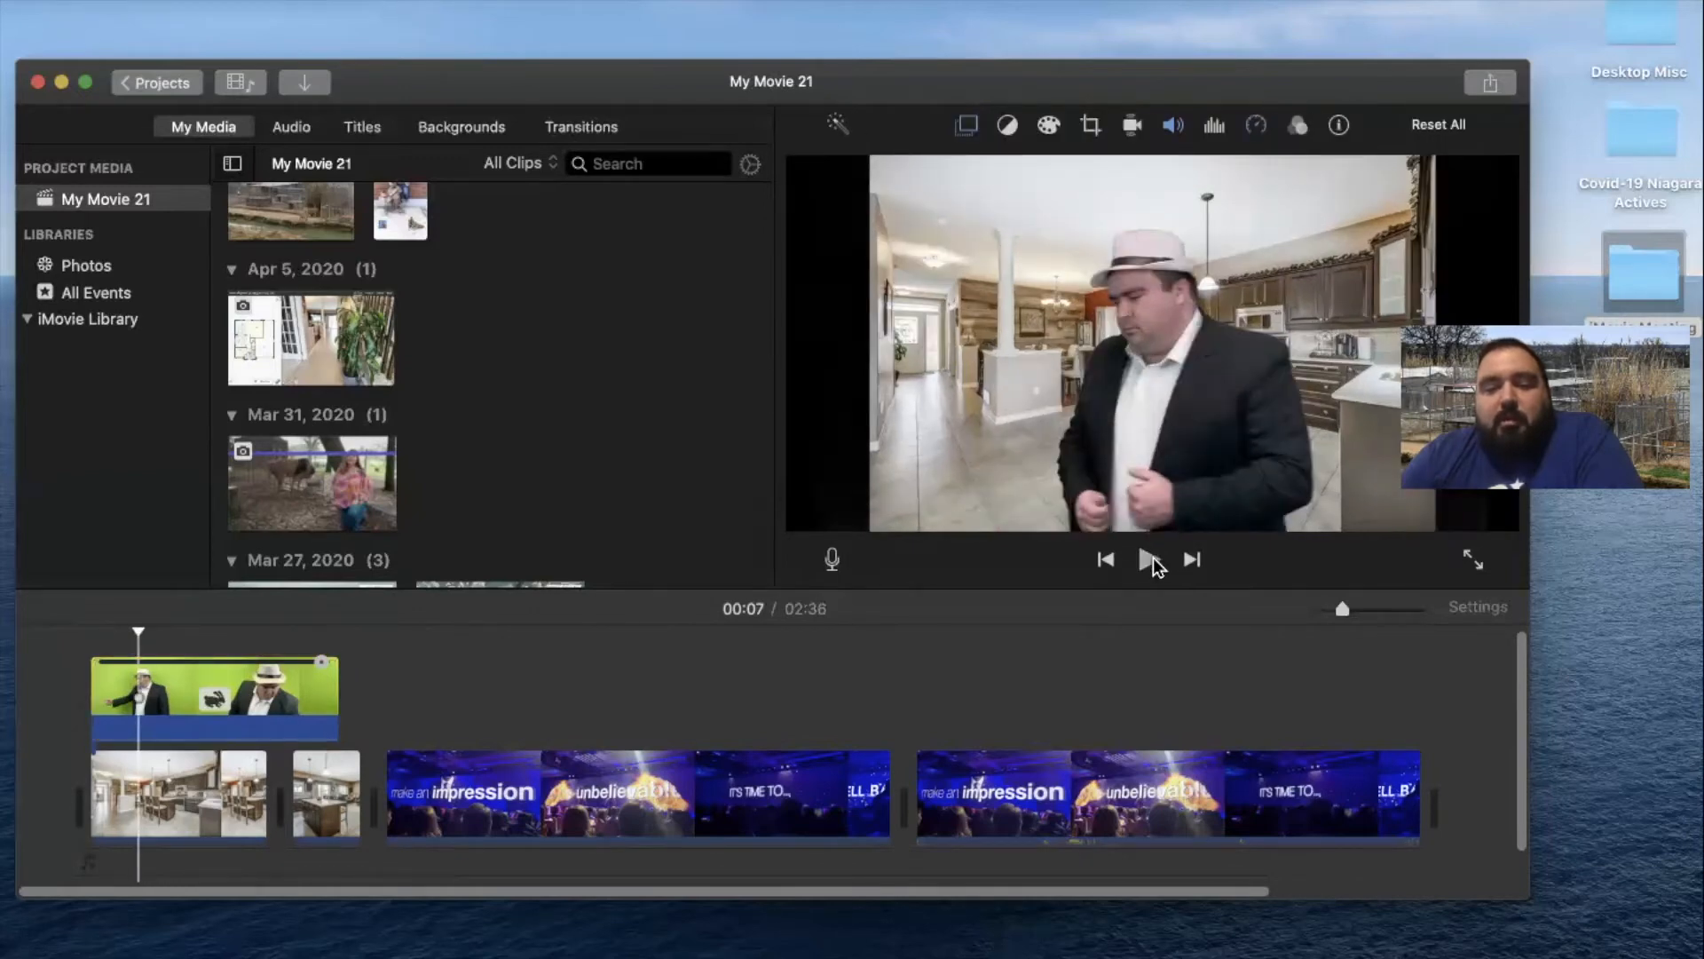
left_click(1151, 559)
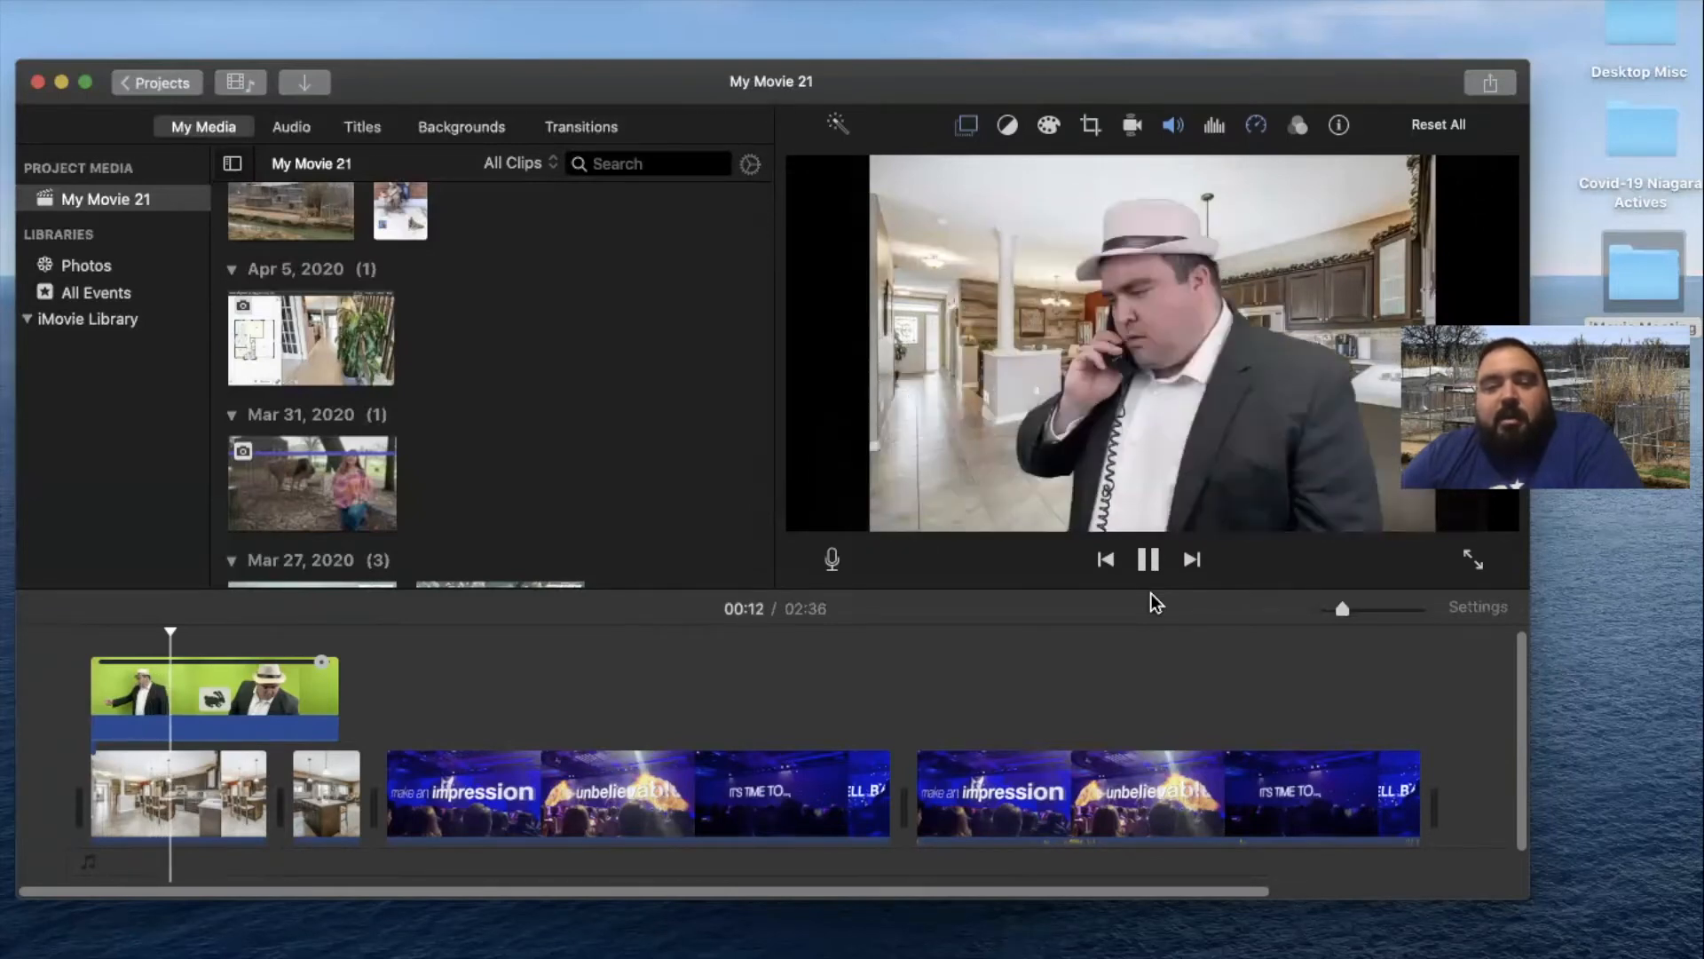
left_click(280, 675)
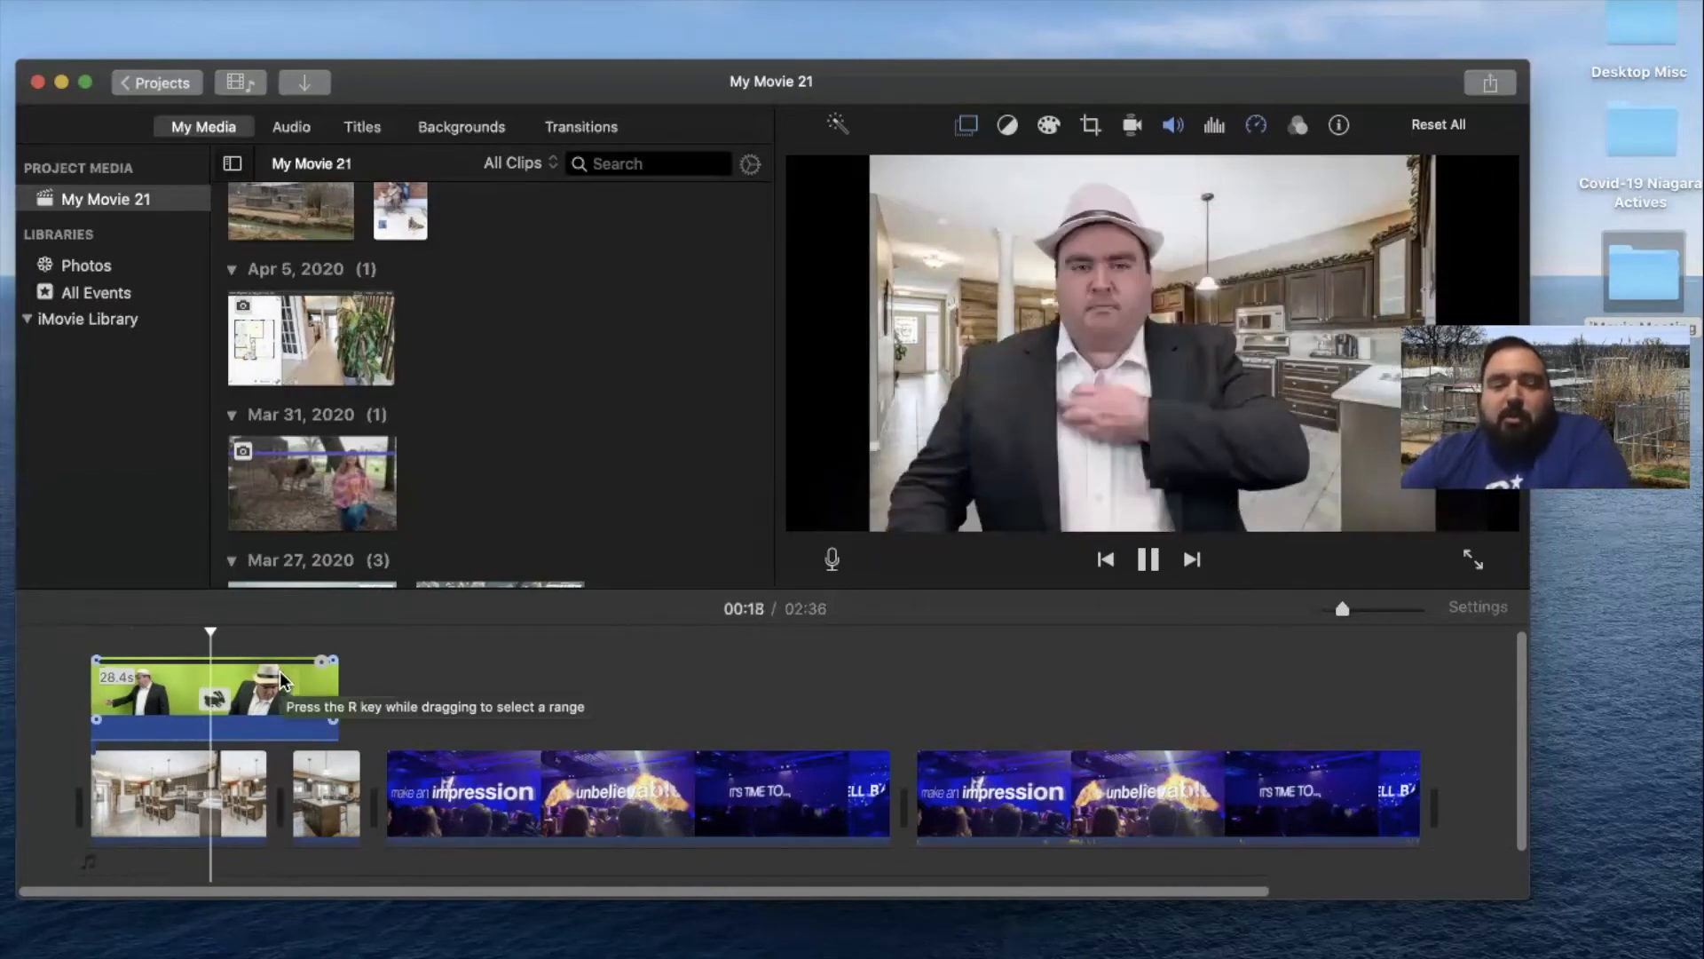
left_click(1149, 562)
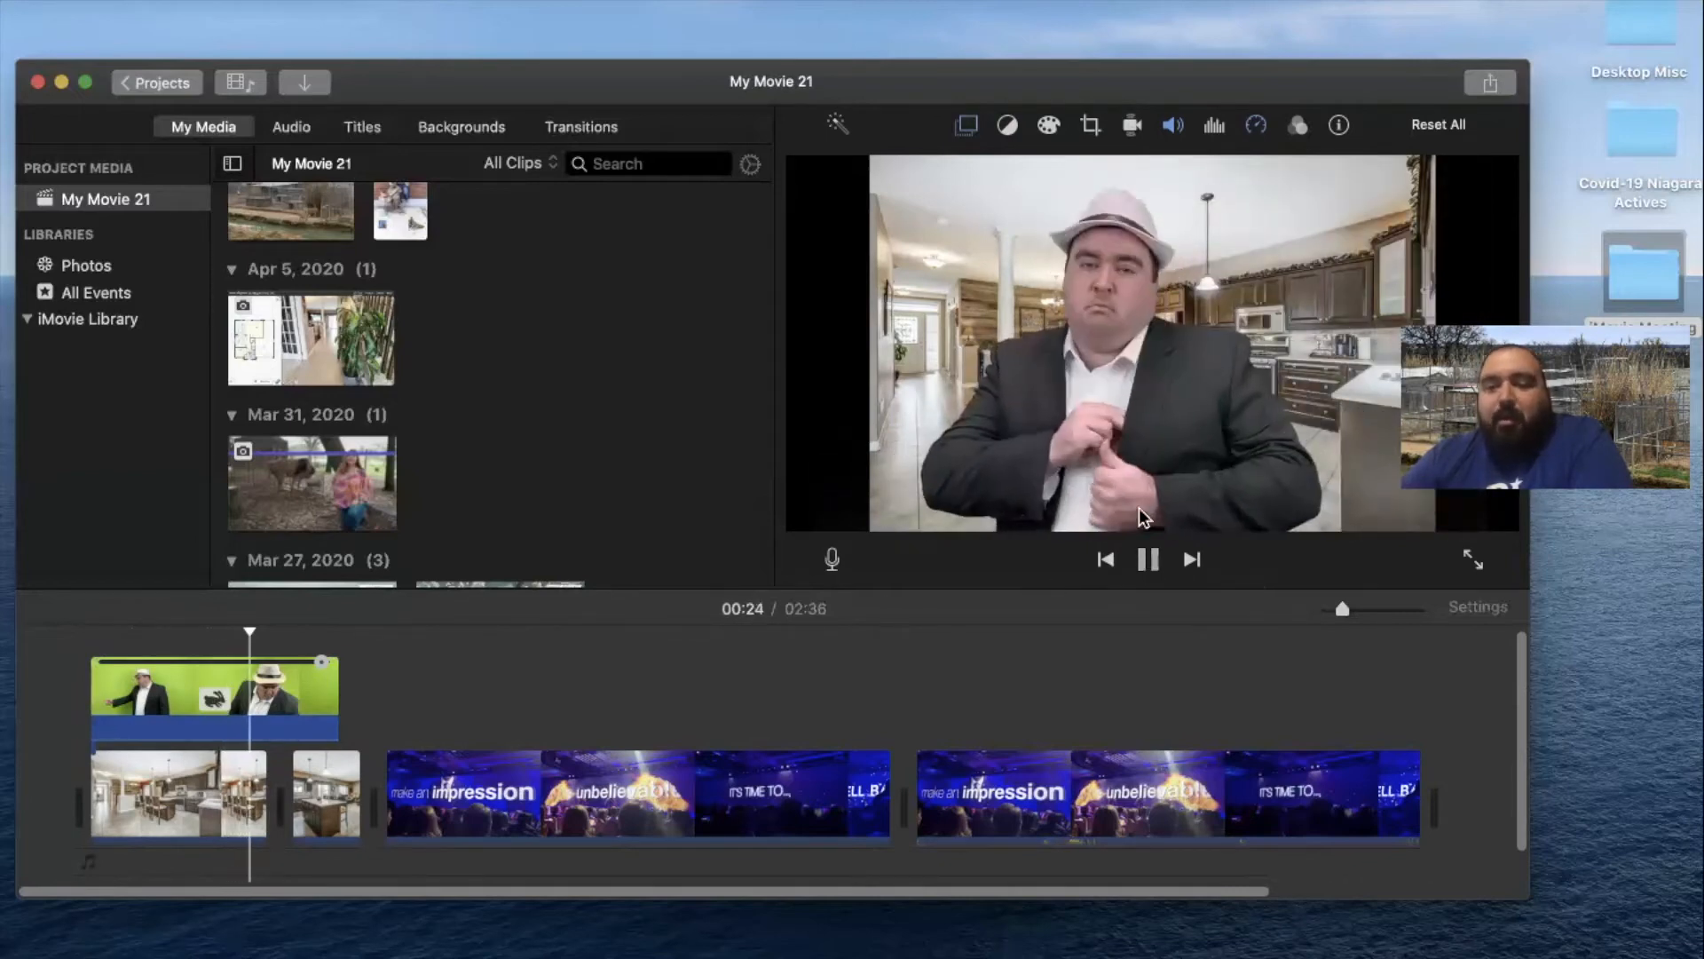
Give the green-screen overlay clip a custom speed of 105%
left_click(291, 697)
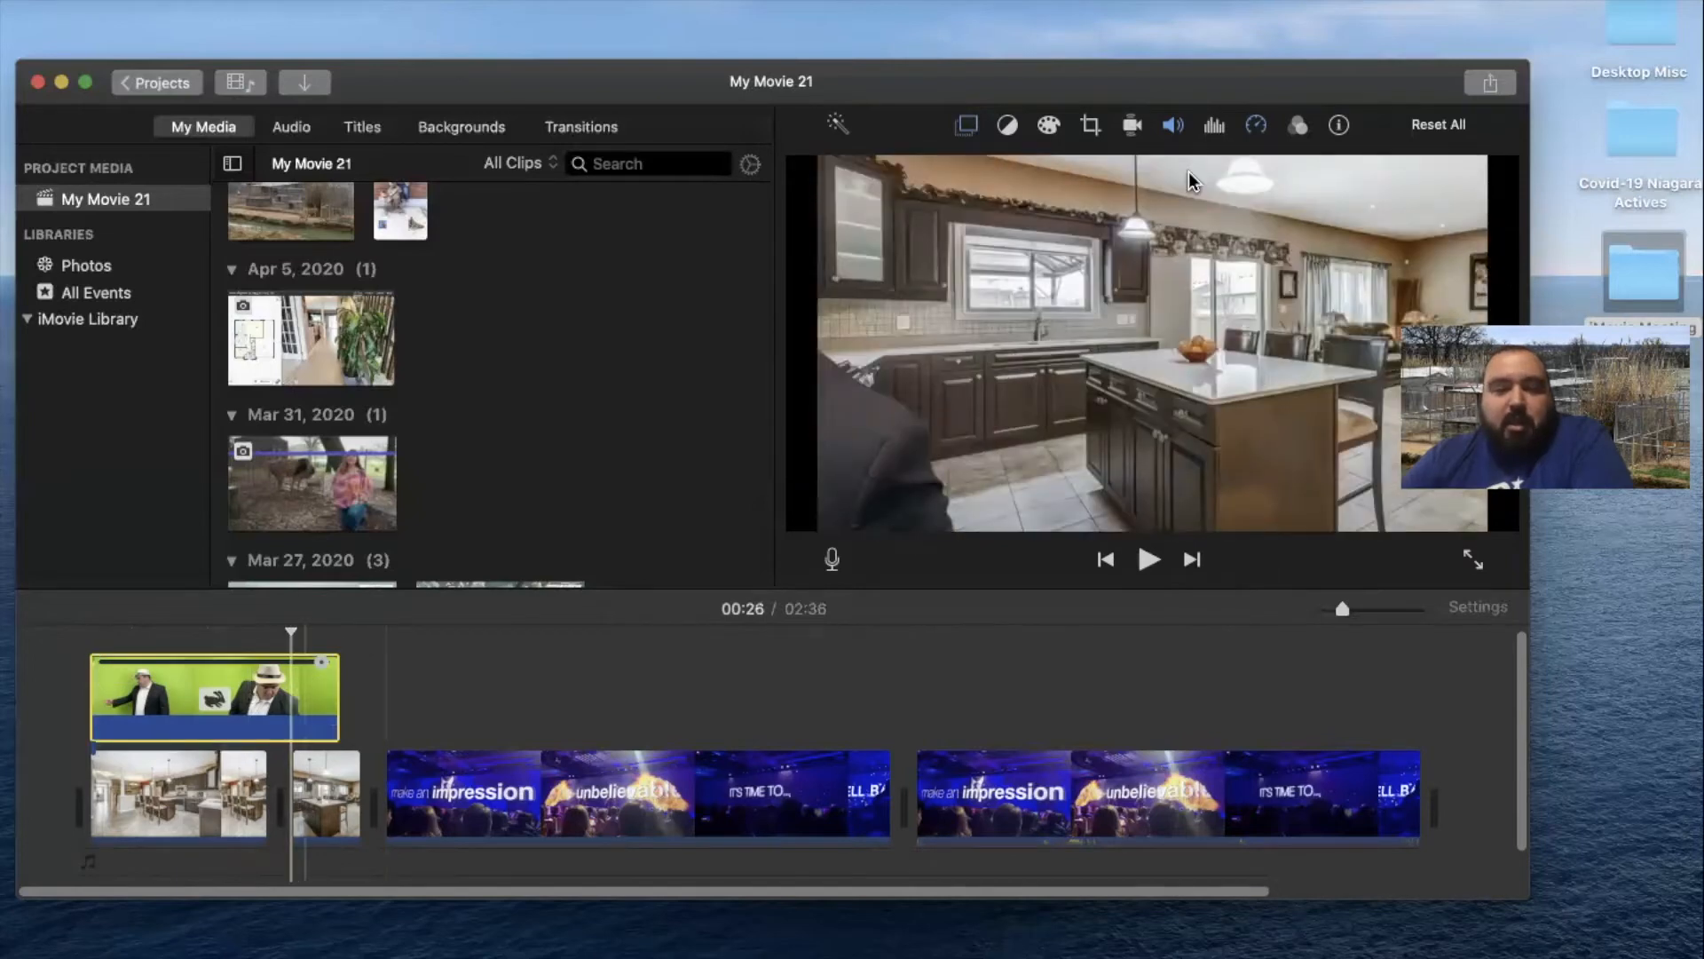
left_click(1254, 127)
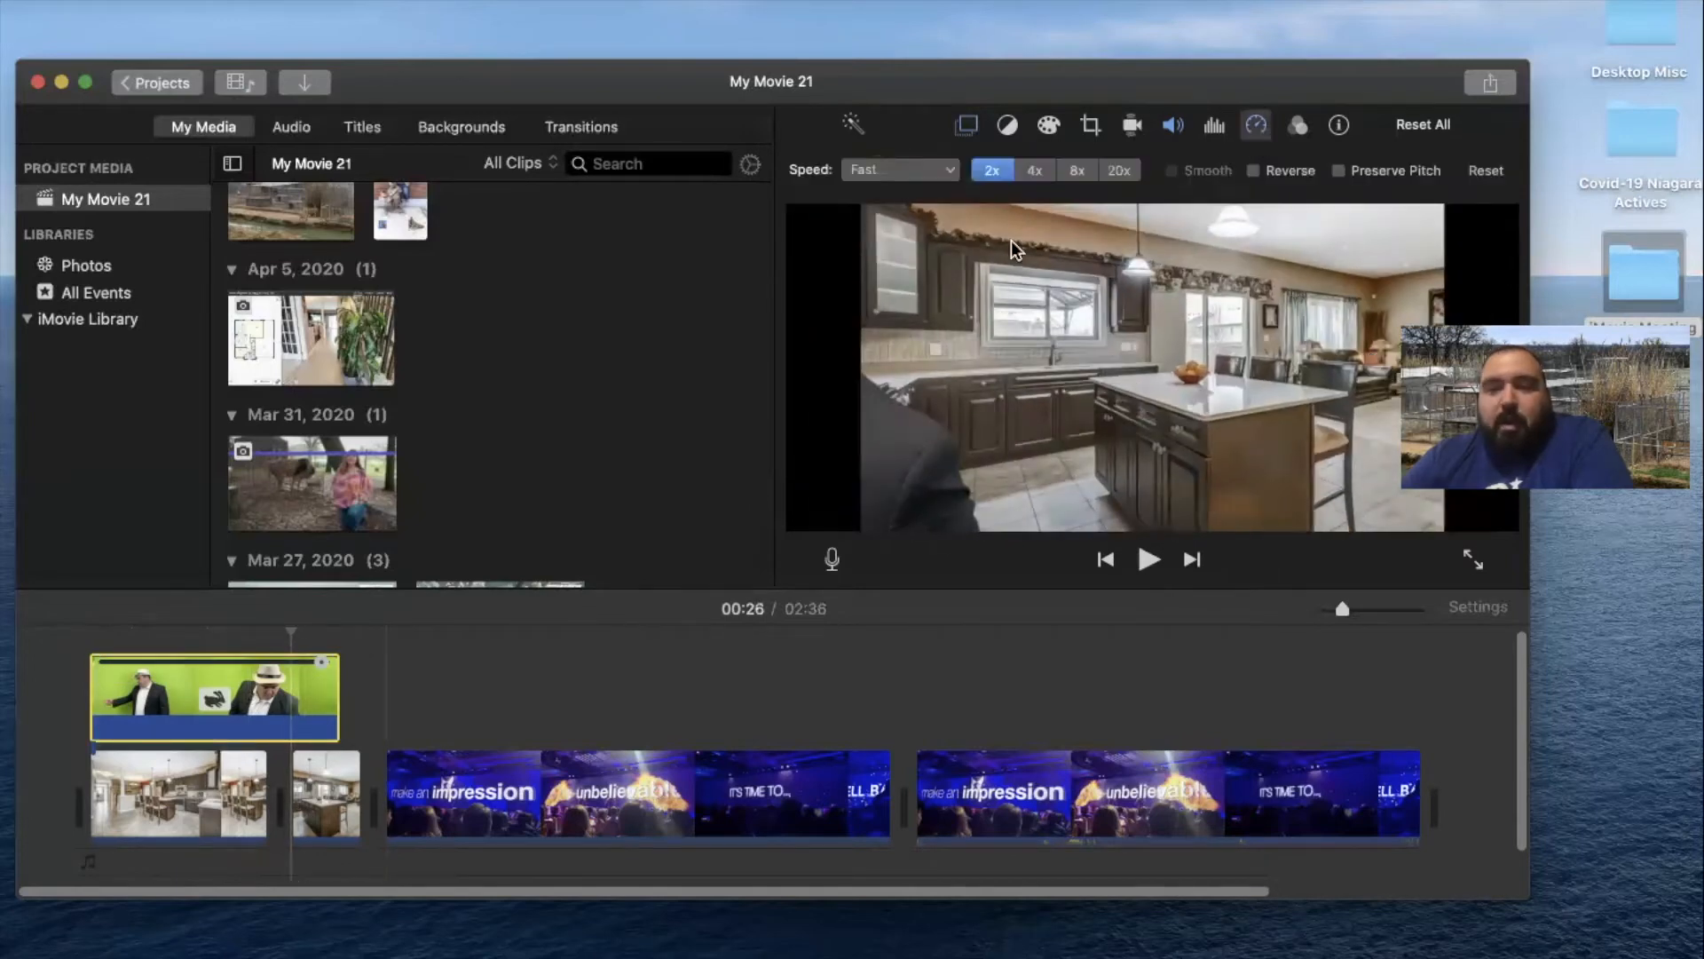
left_click(952, 173)
left_click(919, 269)
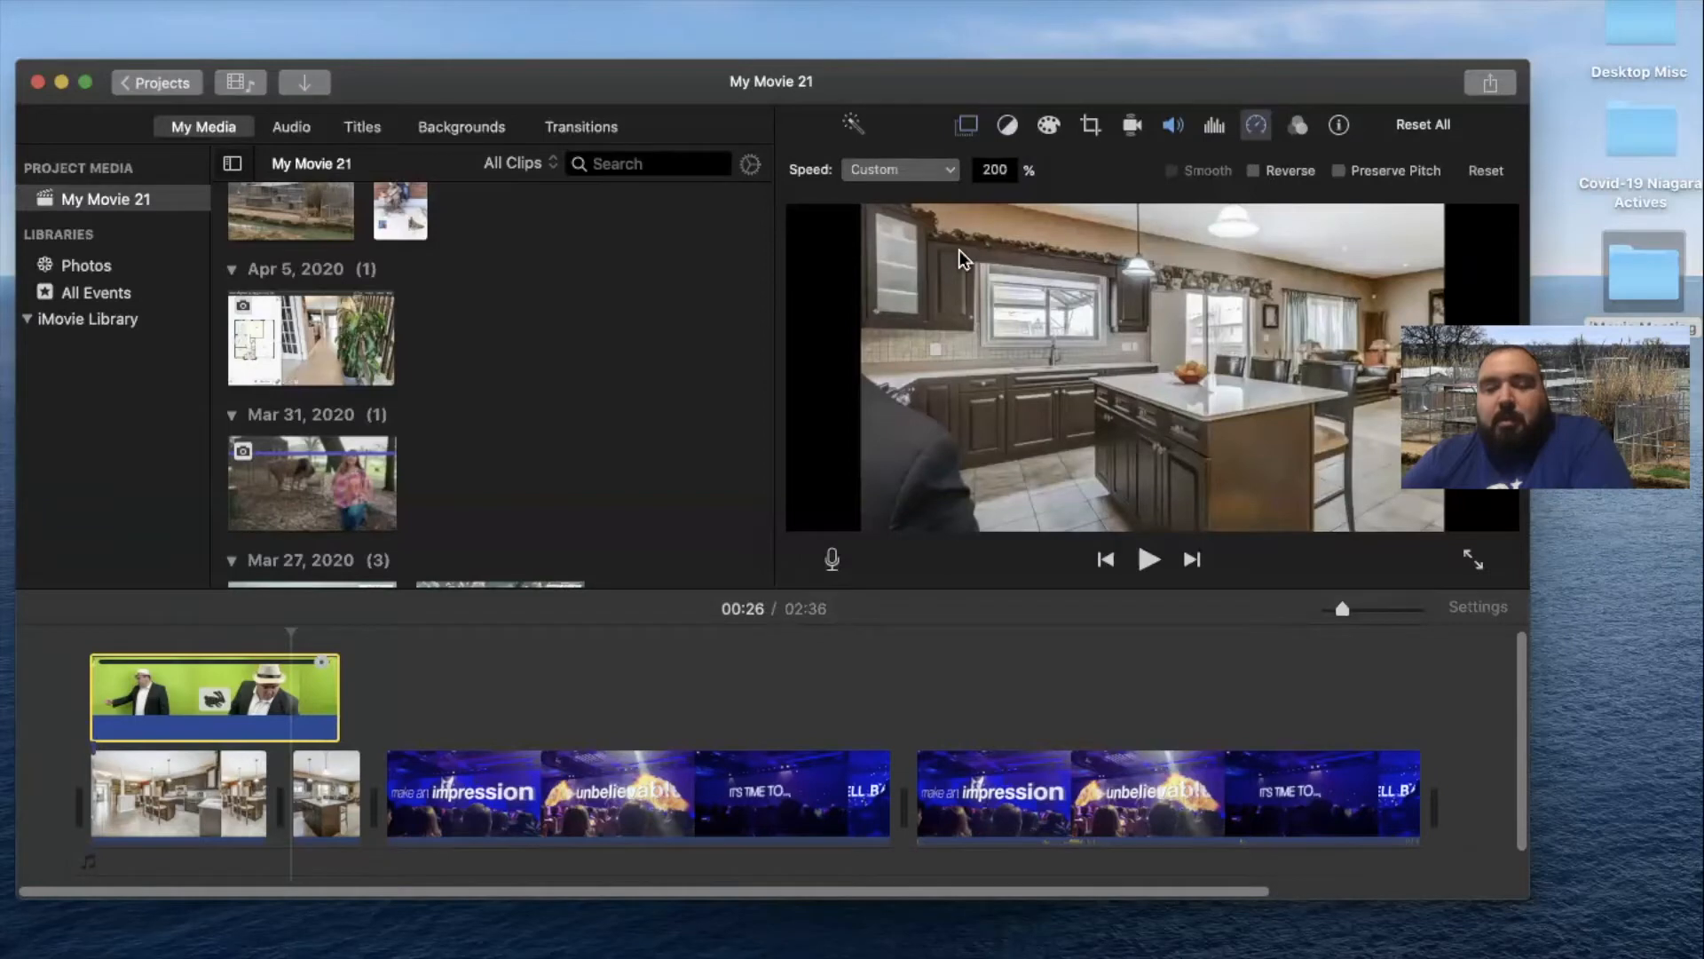
double_click(1001, 178)
type("1")
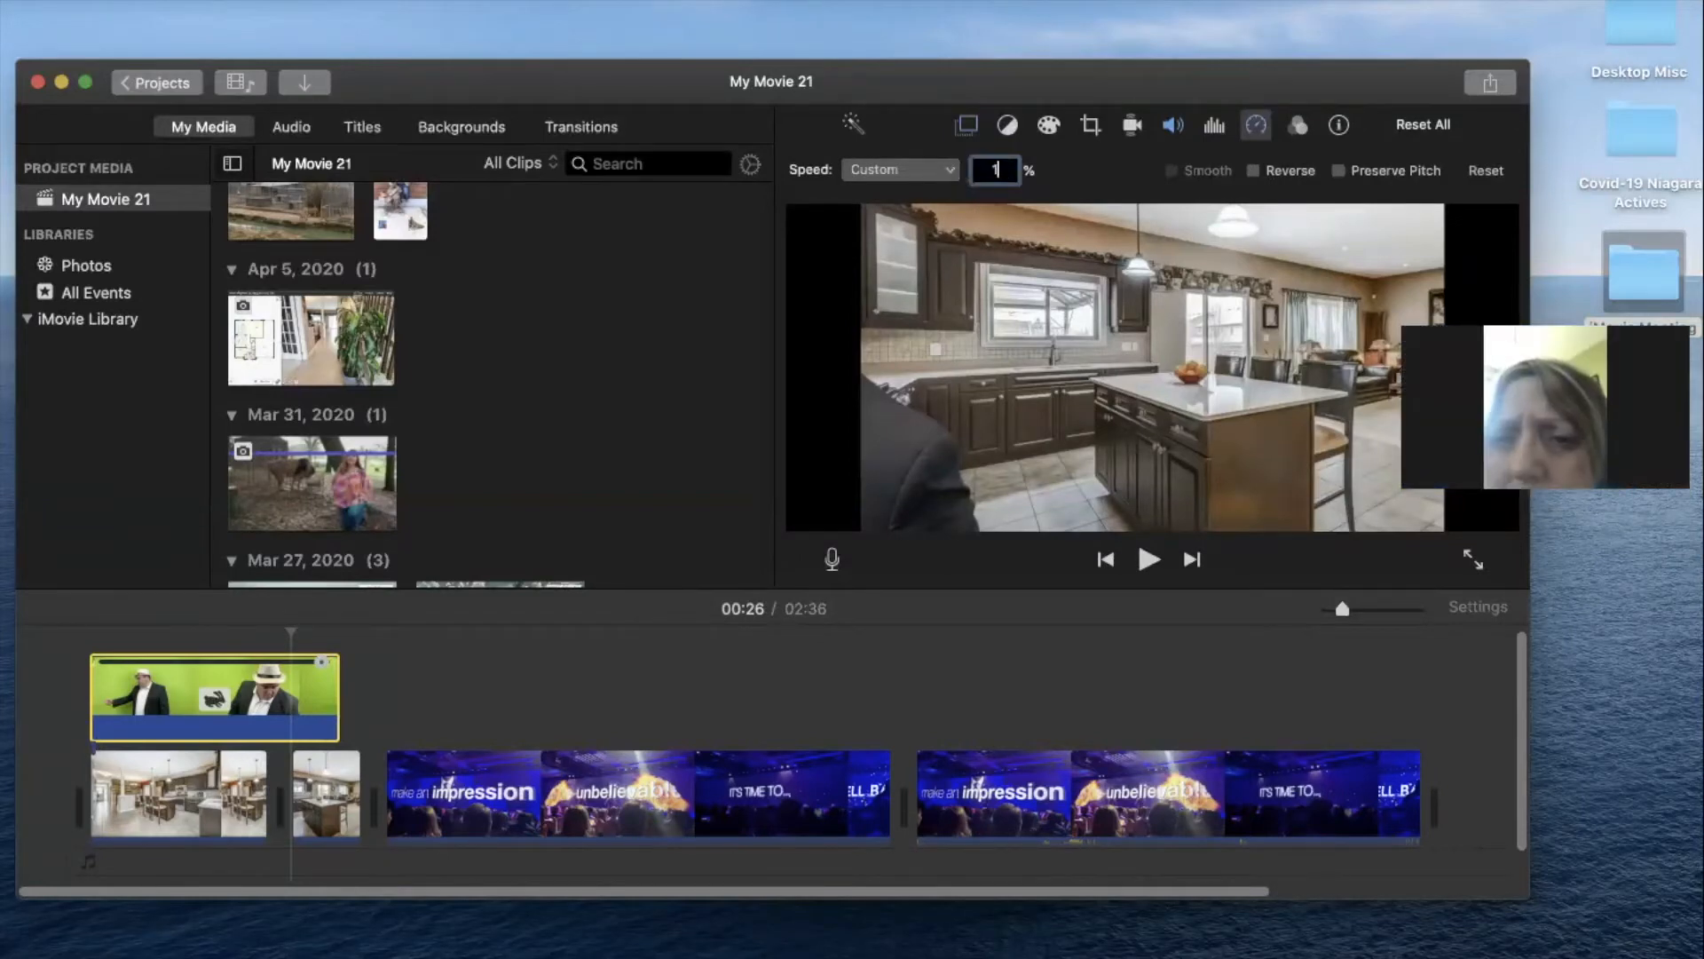
type("05")
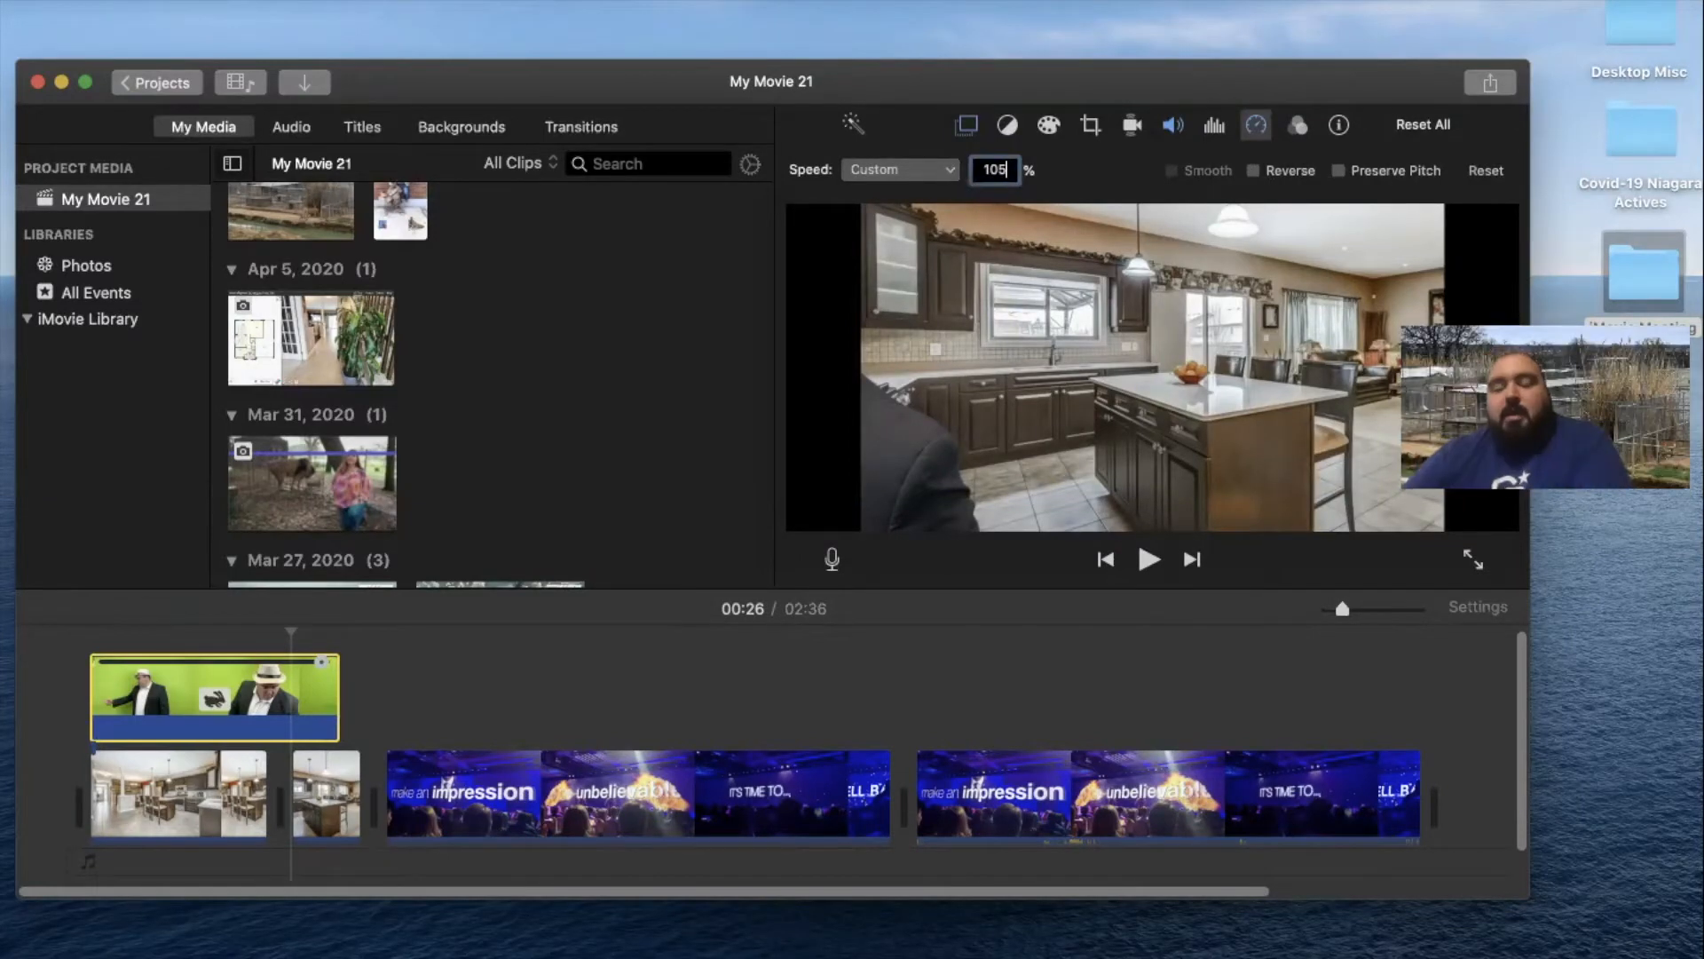
key("Return")
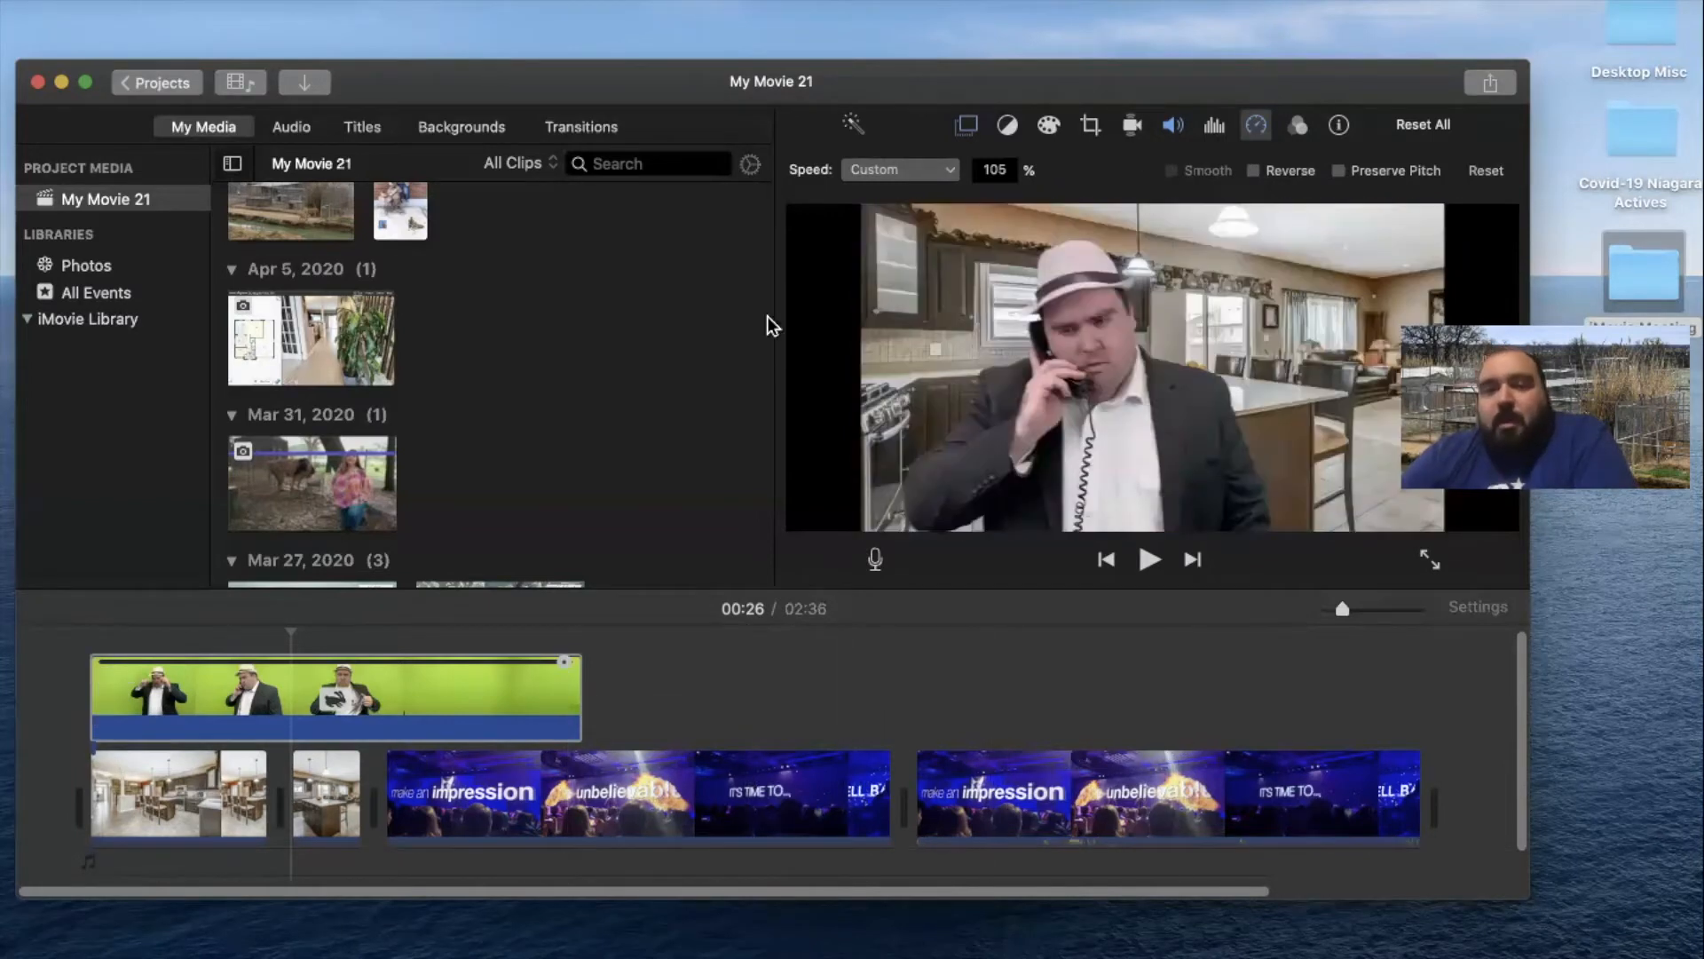
Examine the background noise reduction and equalizer presets for the first conference clip, leaving the equalizer on Flat
left_click(723, 801)
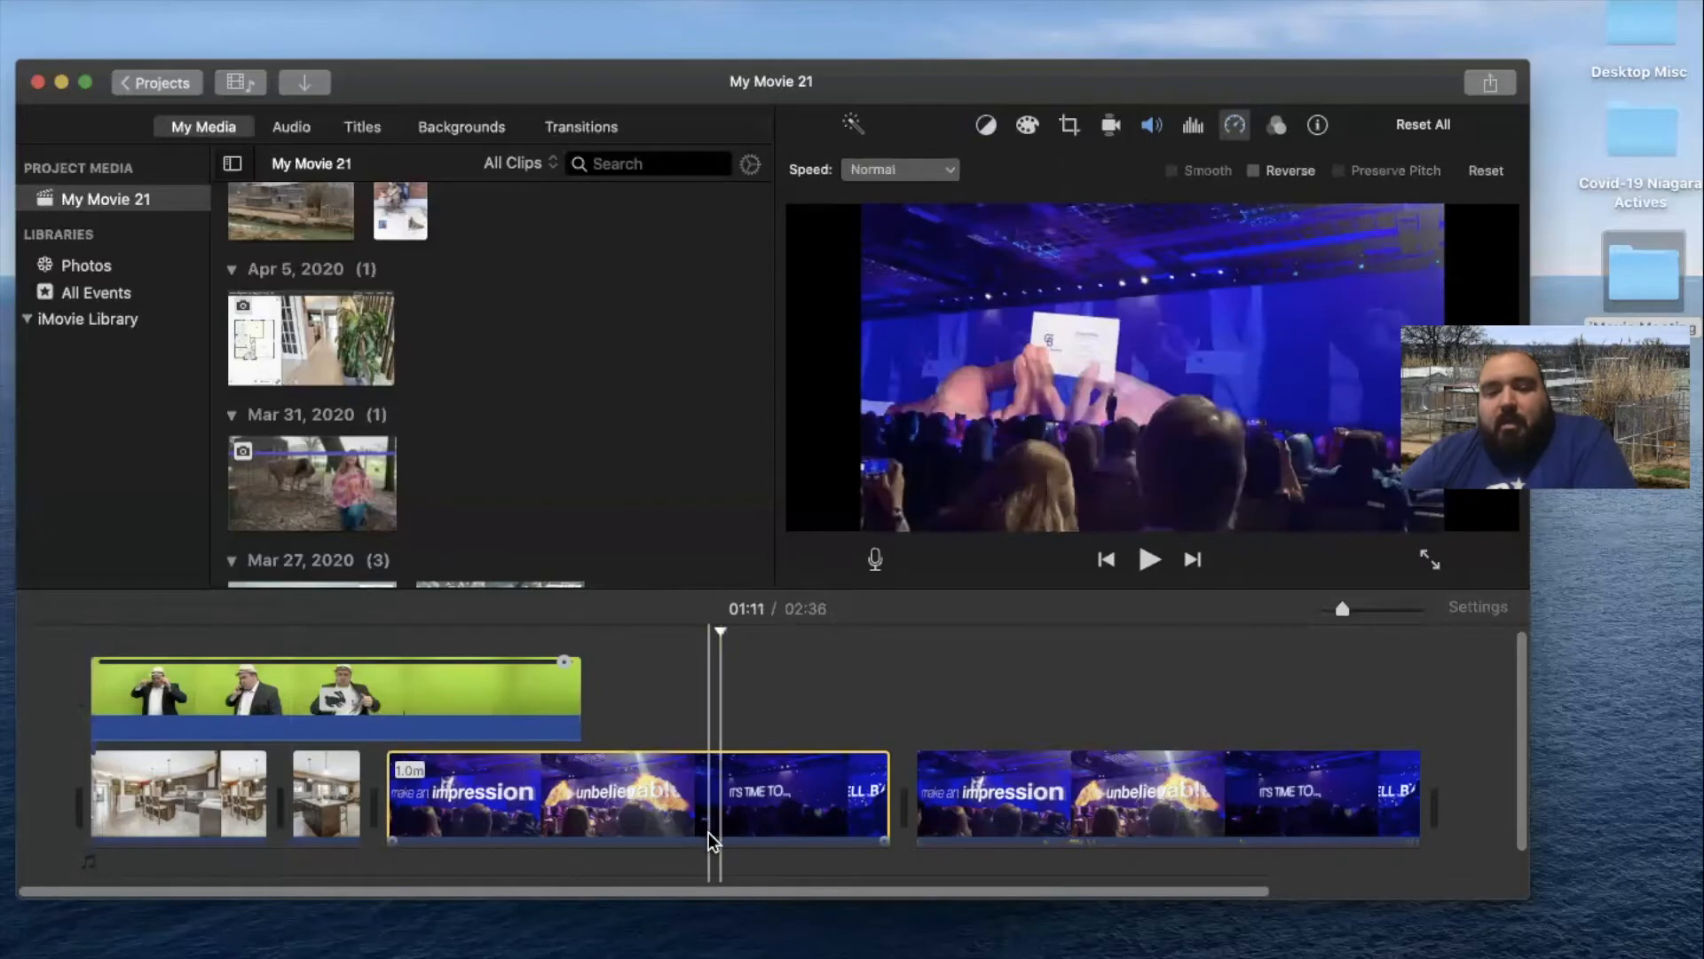
left_click(1193, 128)
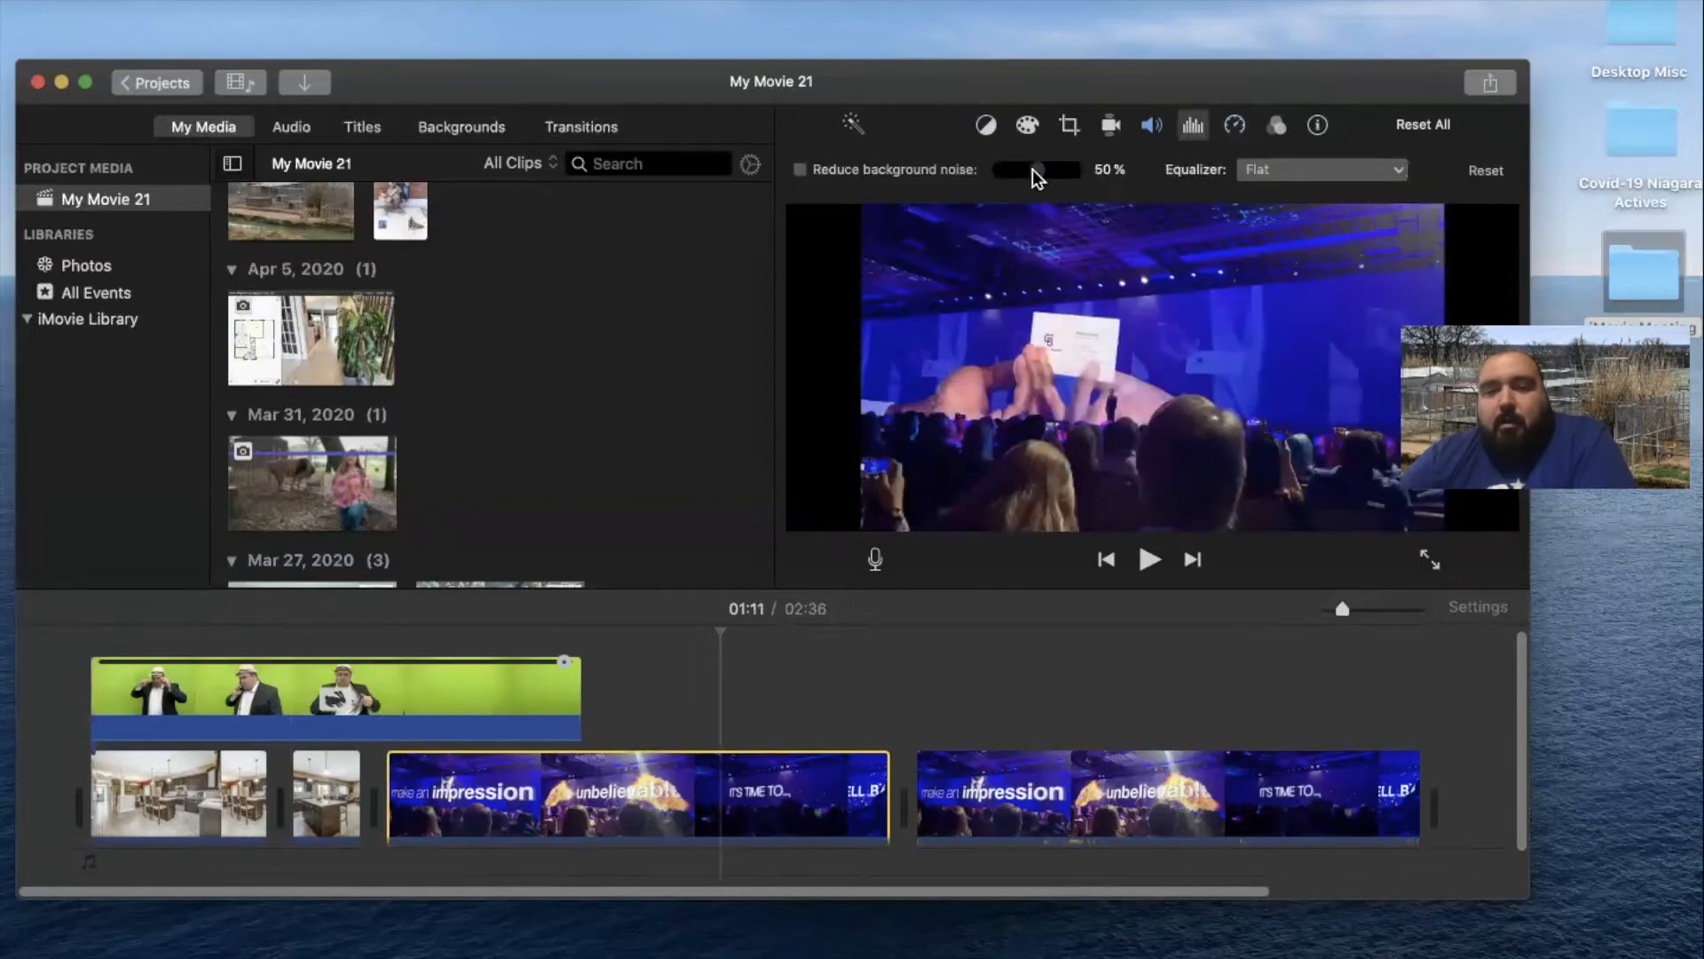
left_click(1160, 126)
left_click(1193, 126)
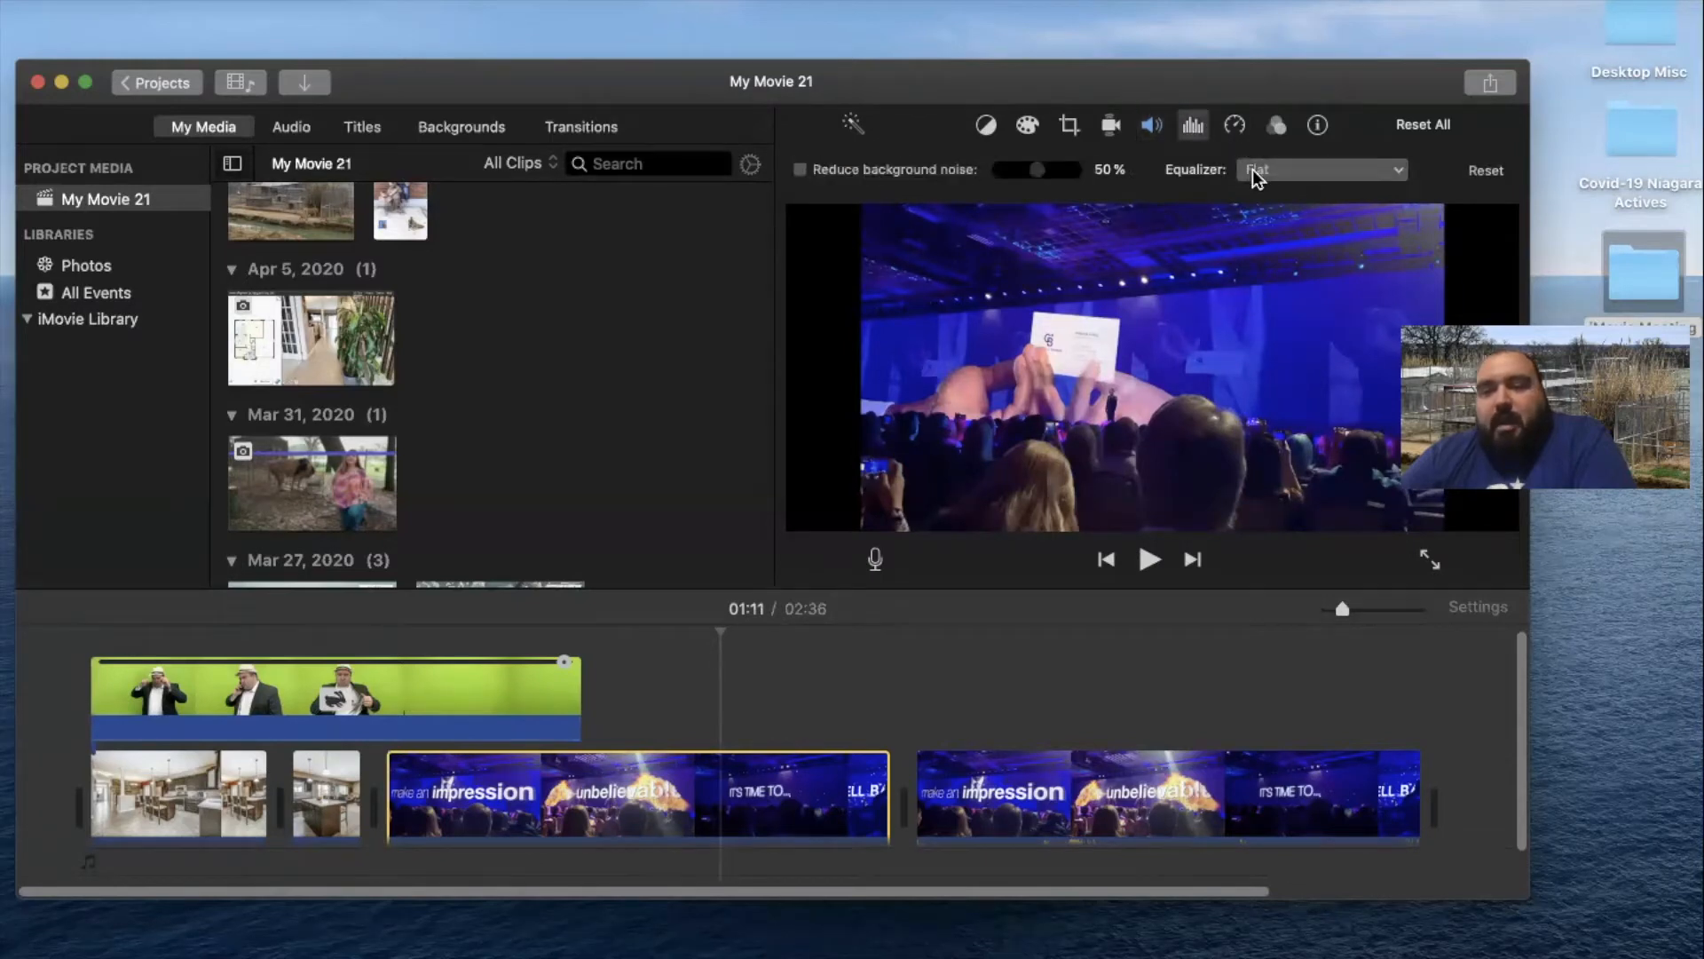
left_click(1254, 173)
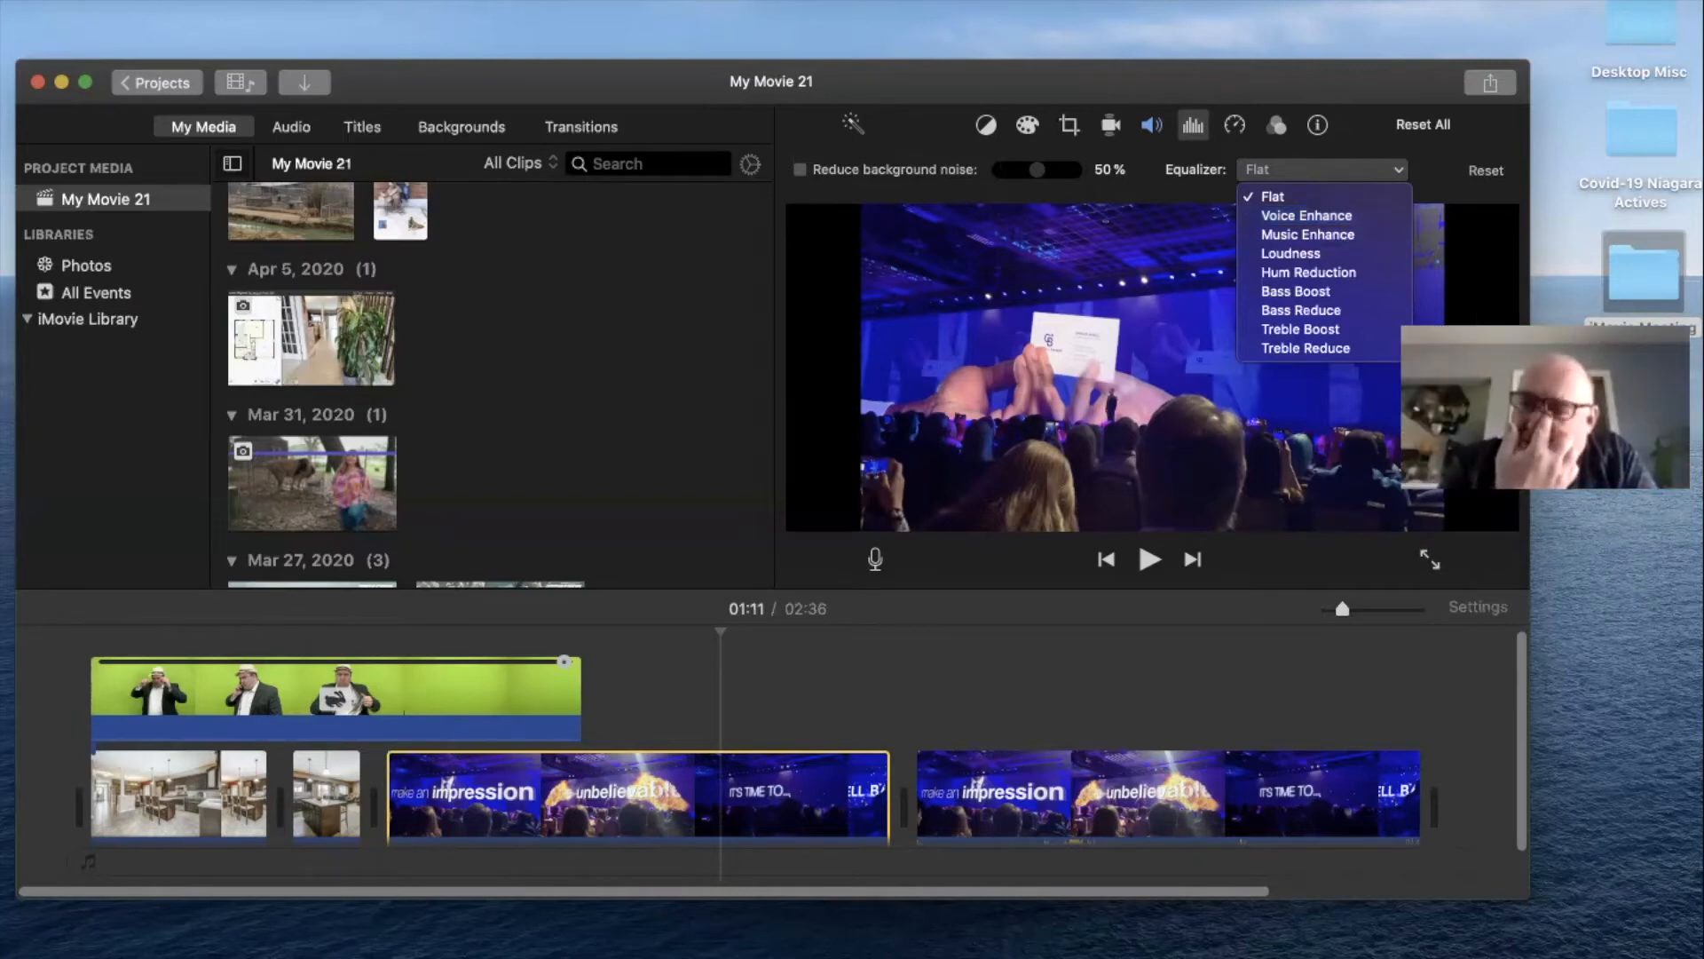
left_click(1292, 152)
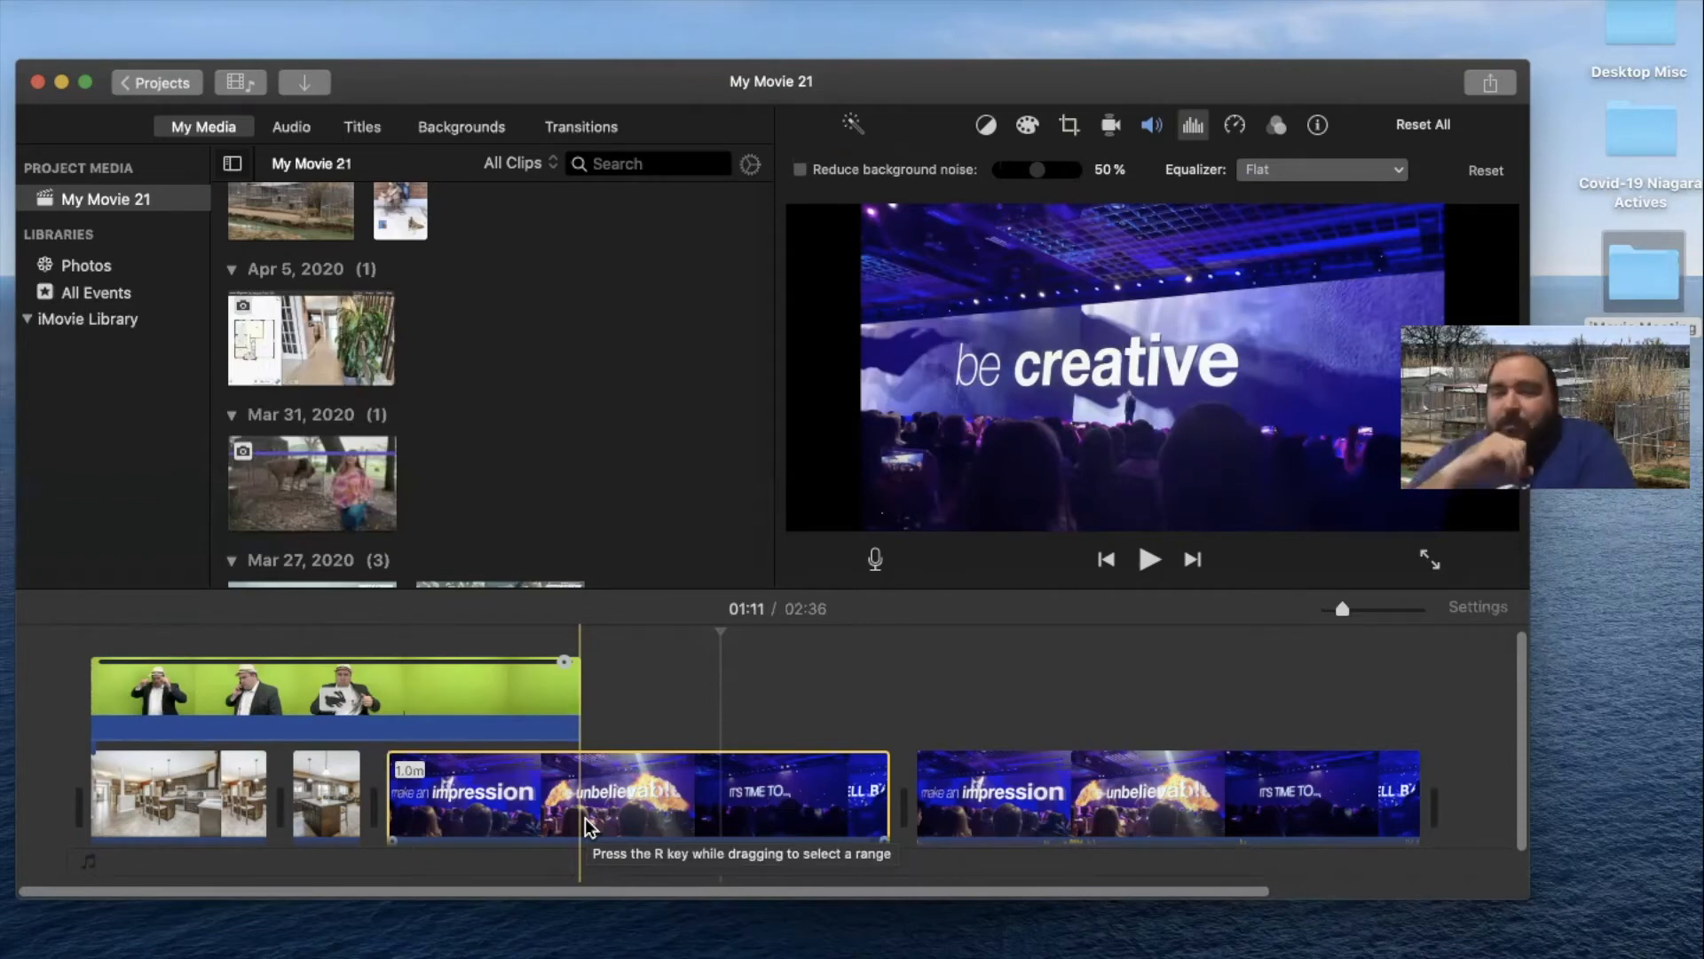
left_click(453, 812)
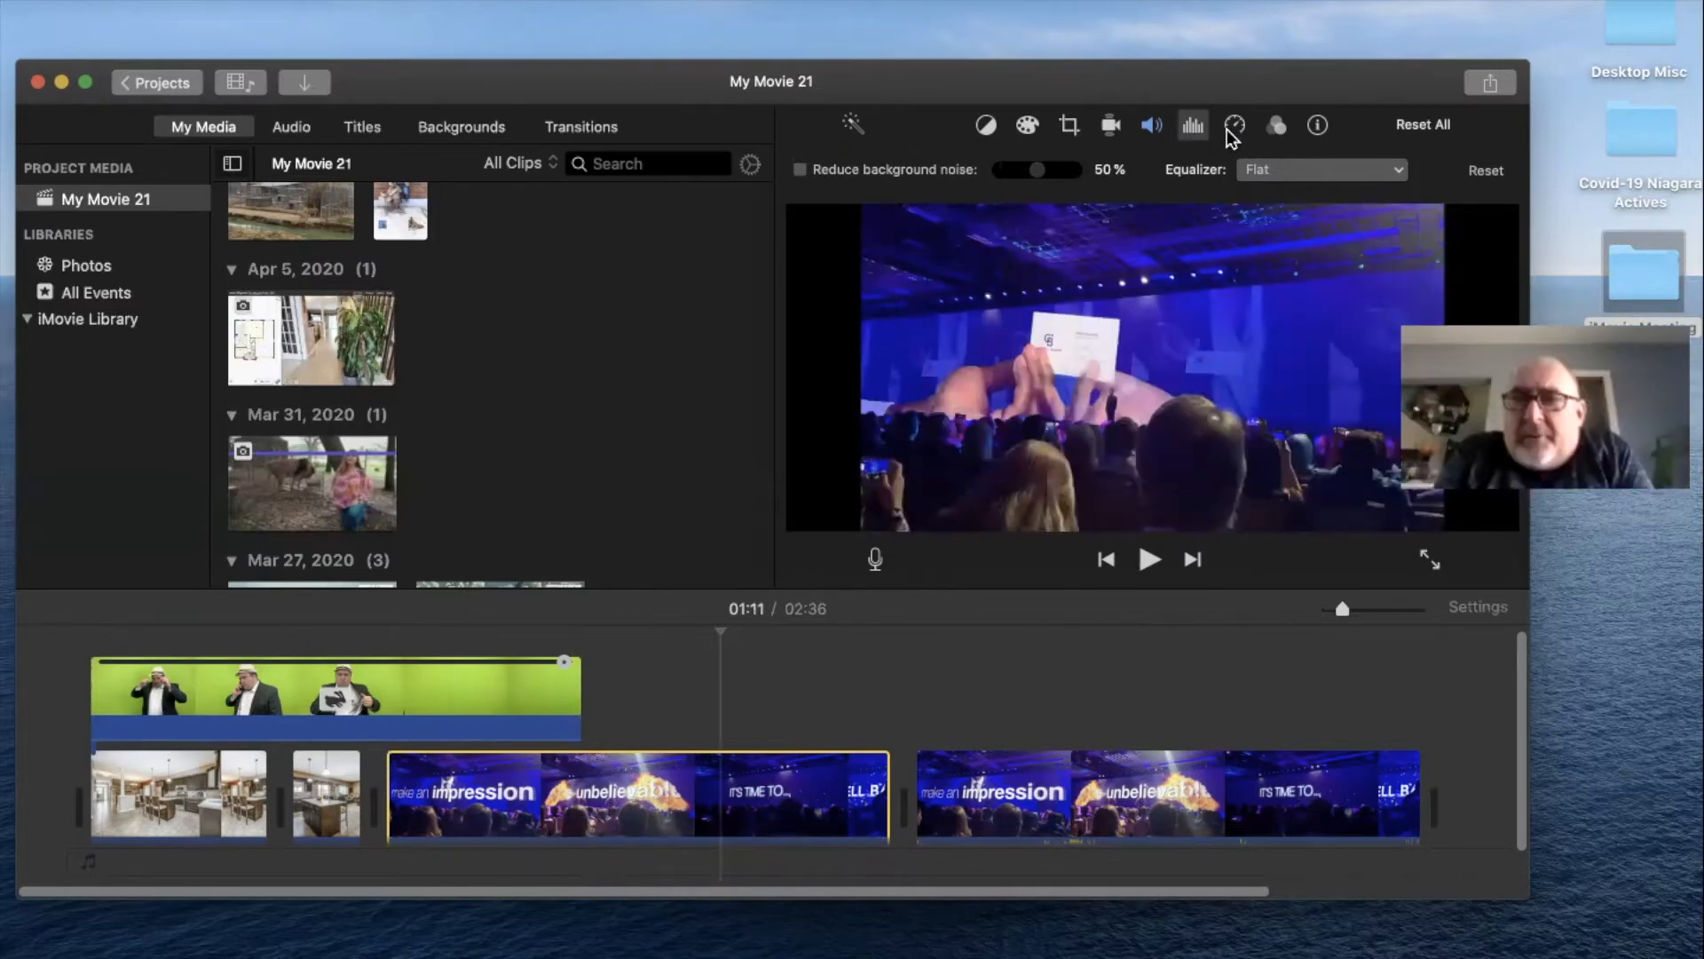
mouse_move(933, 932)
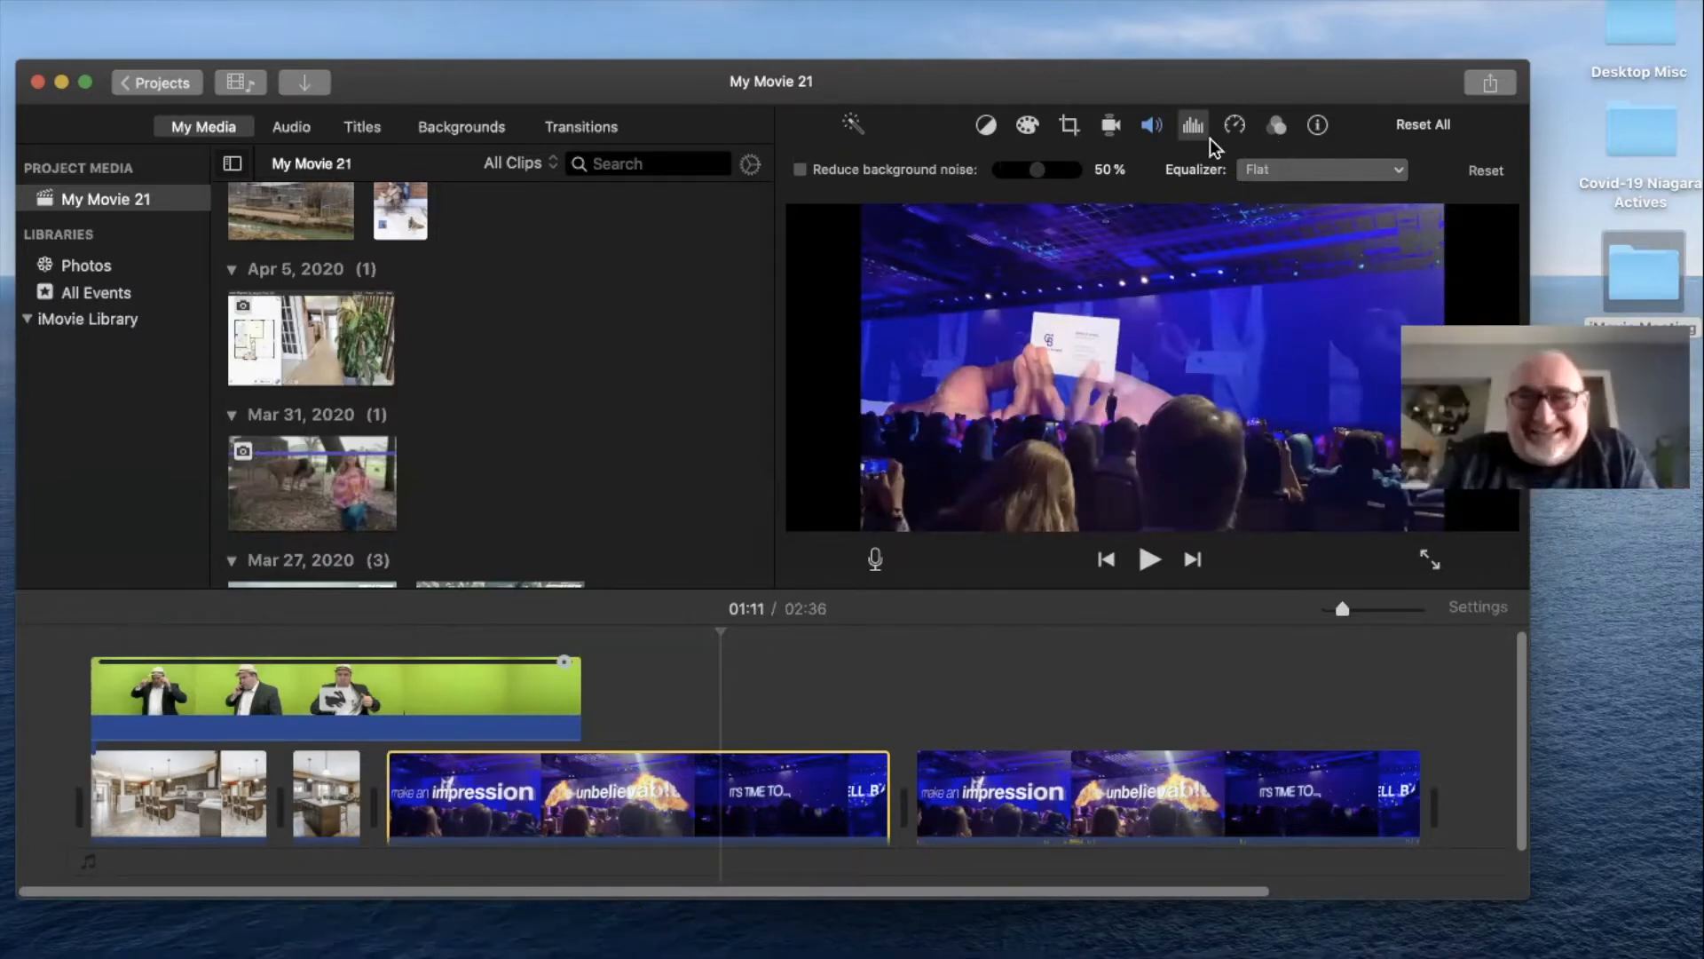
Turn on Stabilize Shaky Video for the green-screen clip, then show its clip filter and audio effect settings
left_click(385, 693)
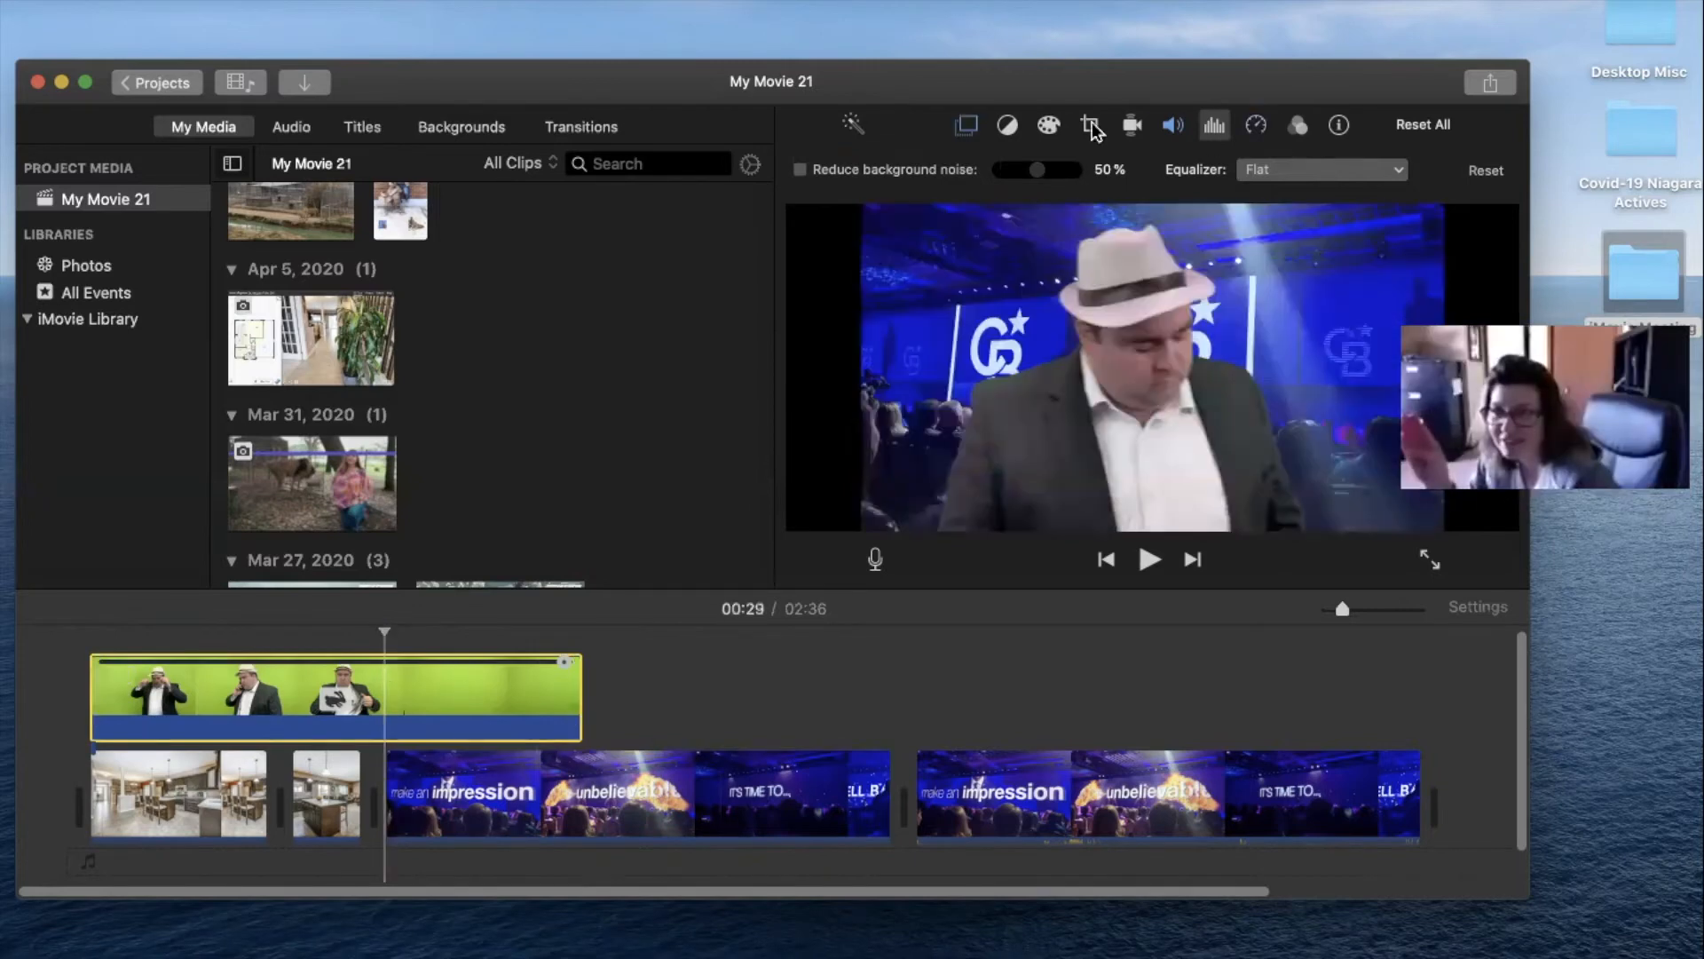
left_click(1009, 131)
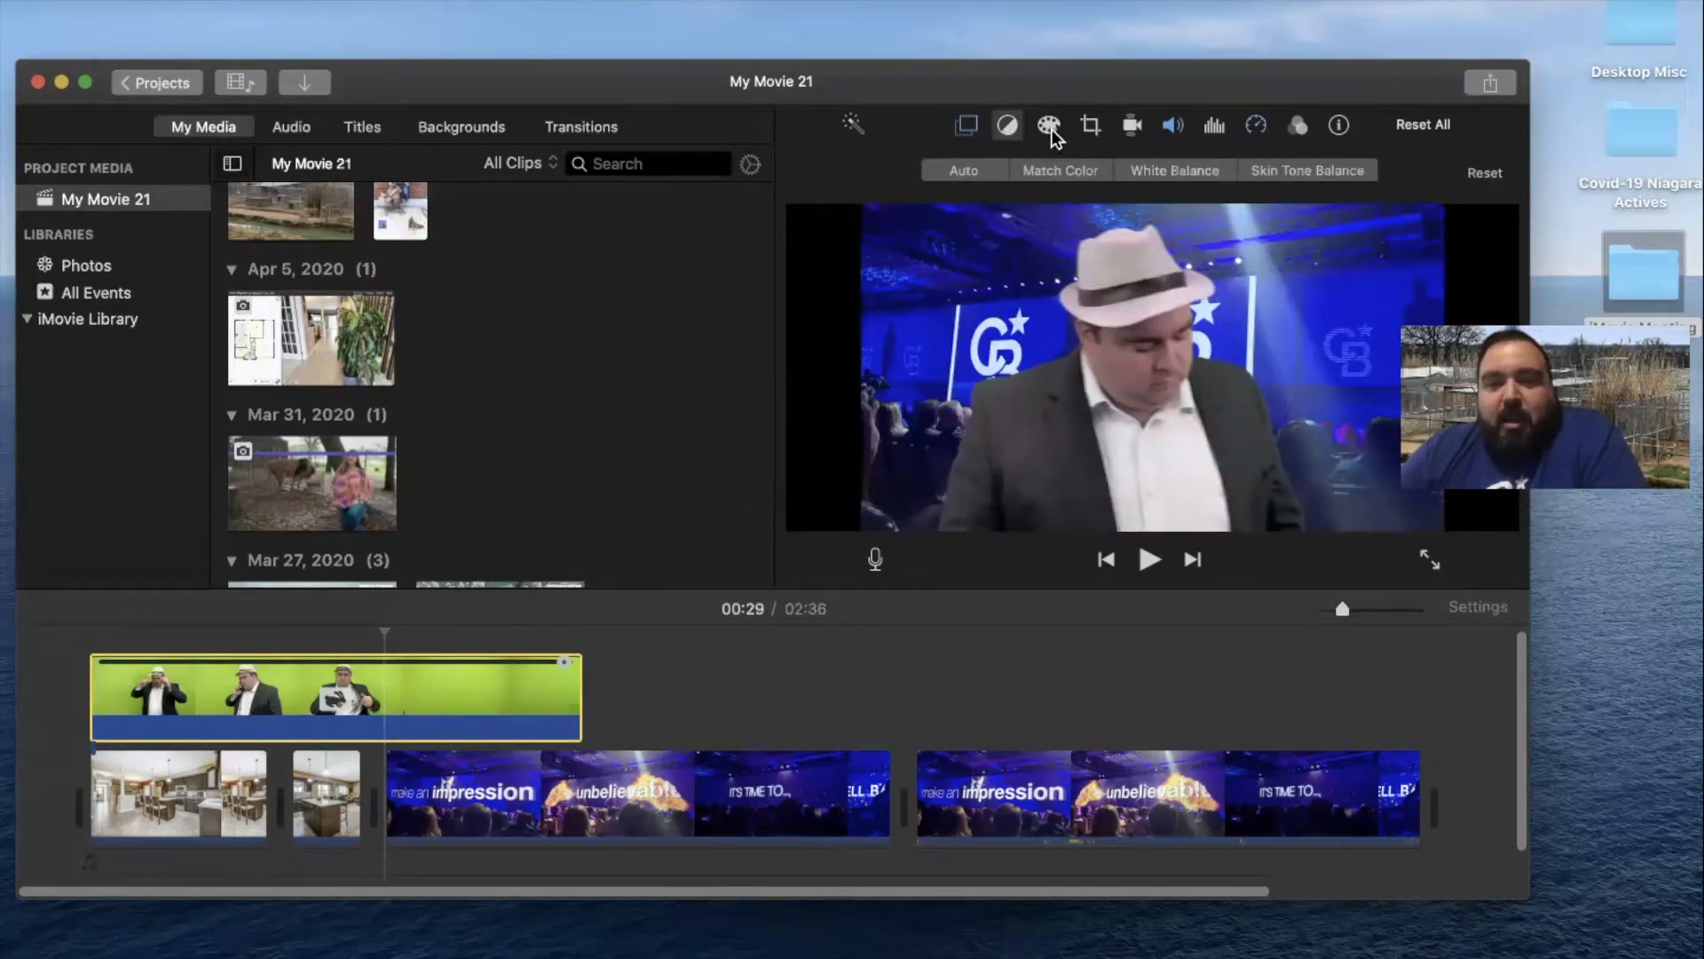
left_click(1050, 128)
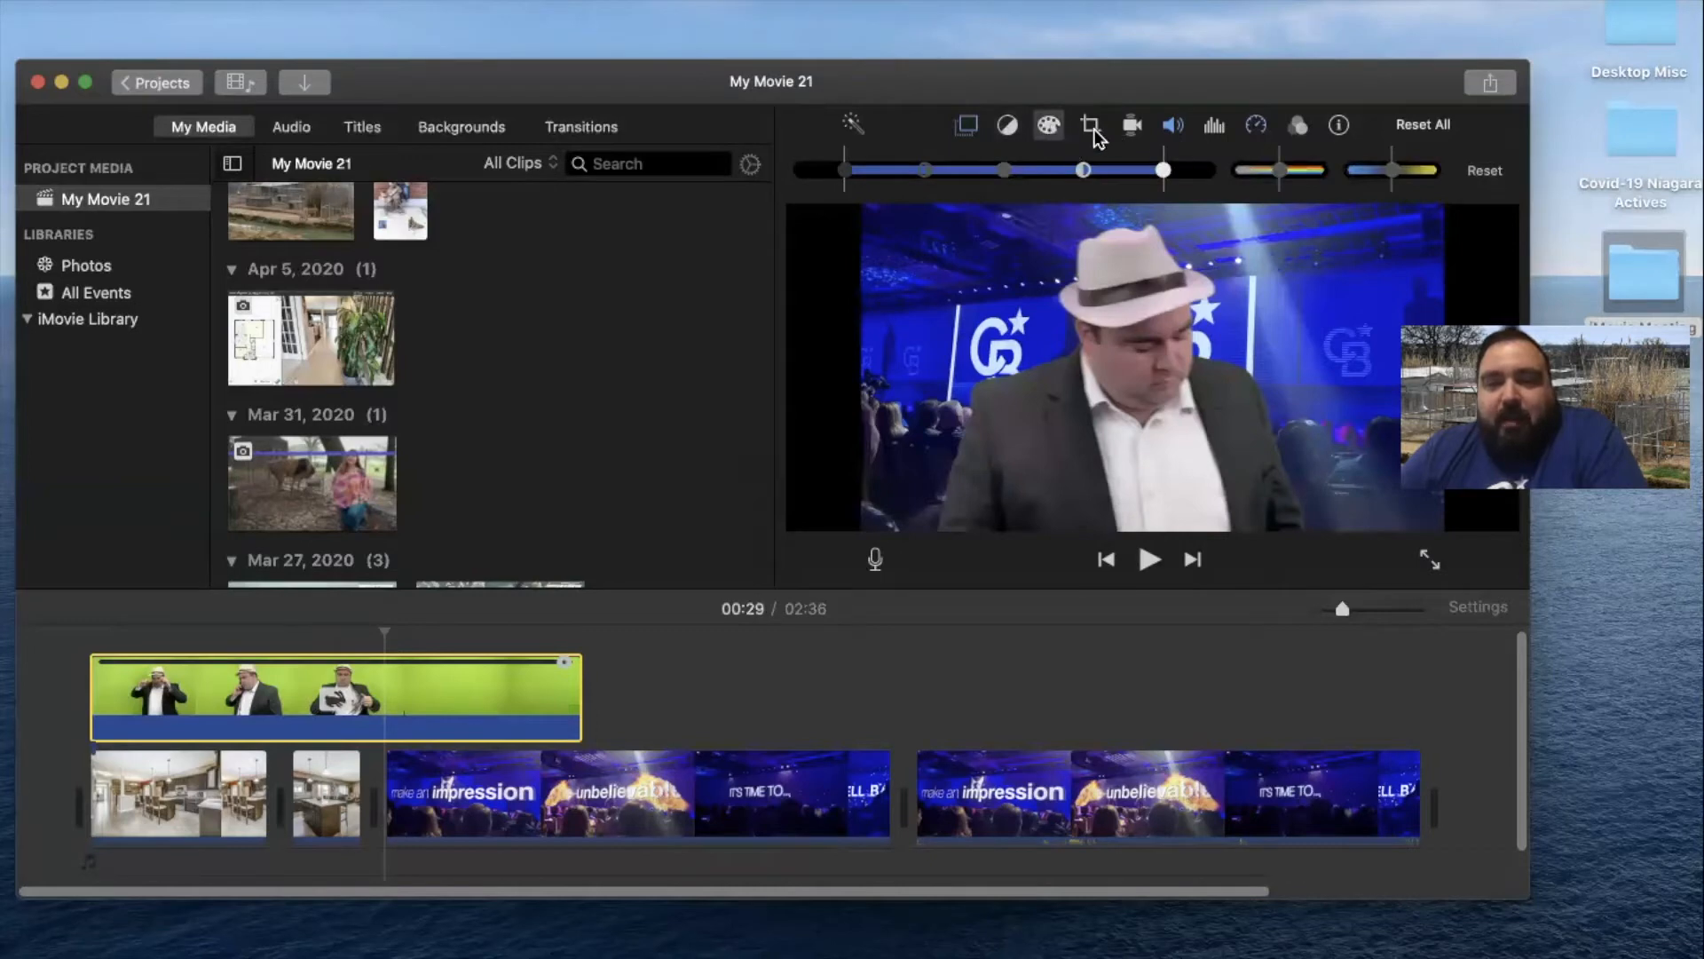
left_click(1134, 127)
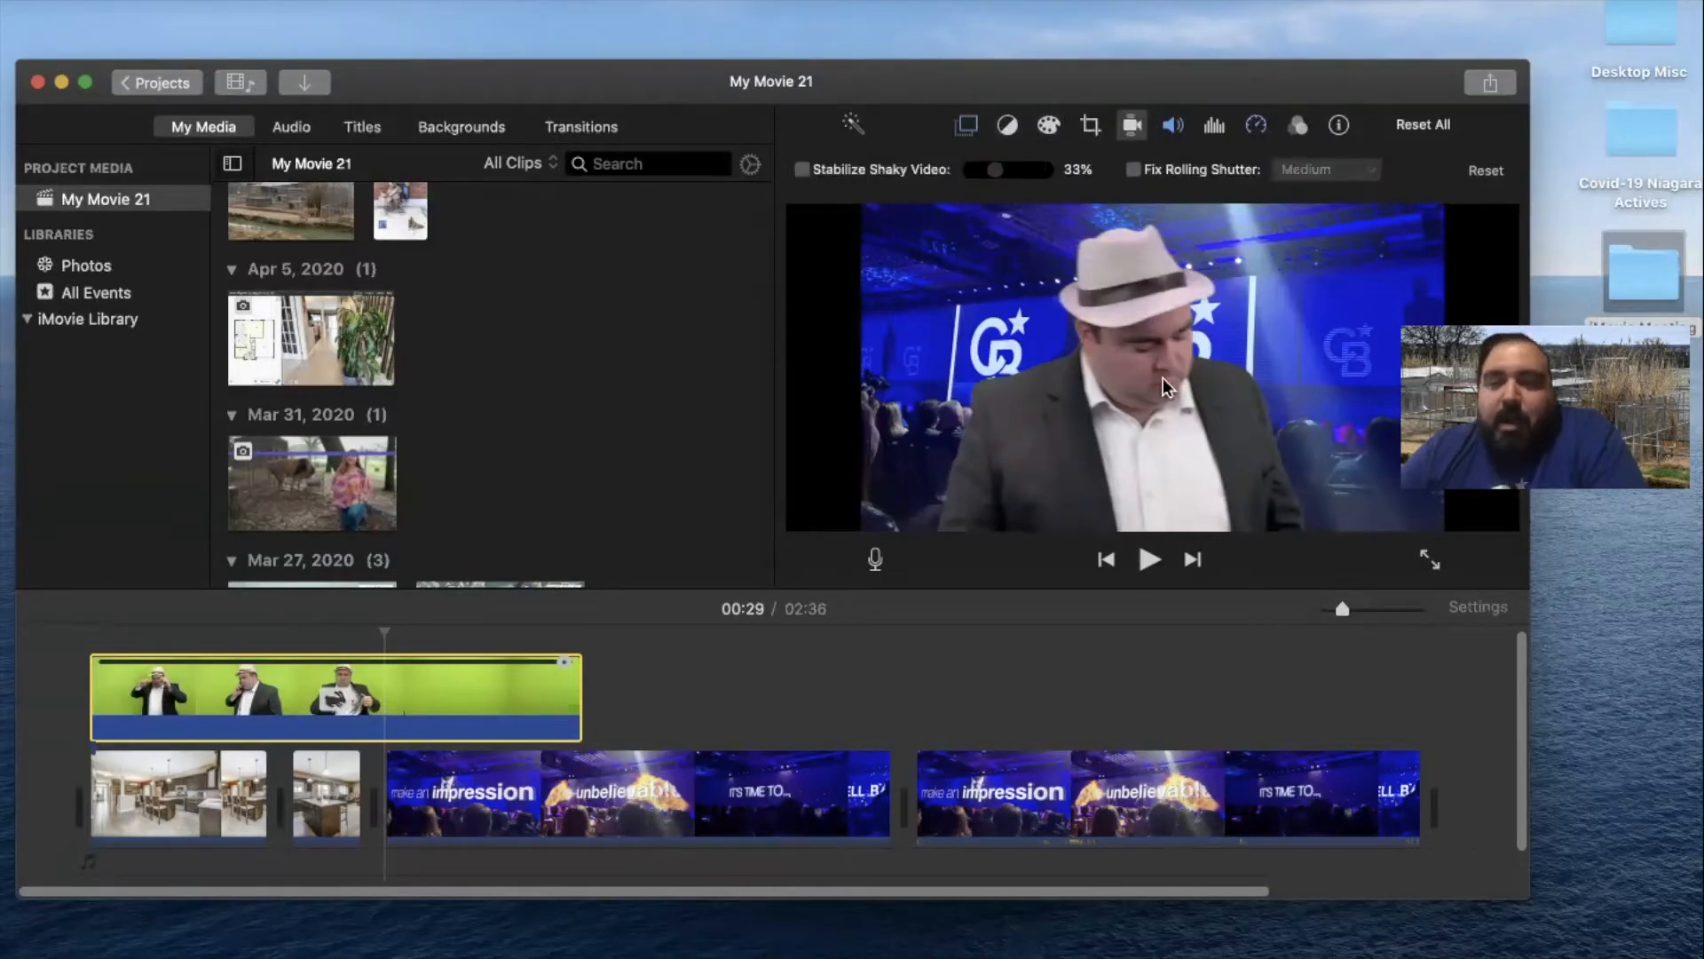
left_click(809, 174)
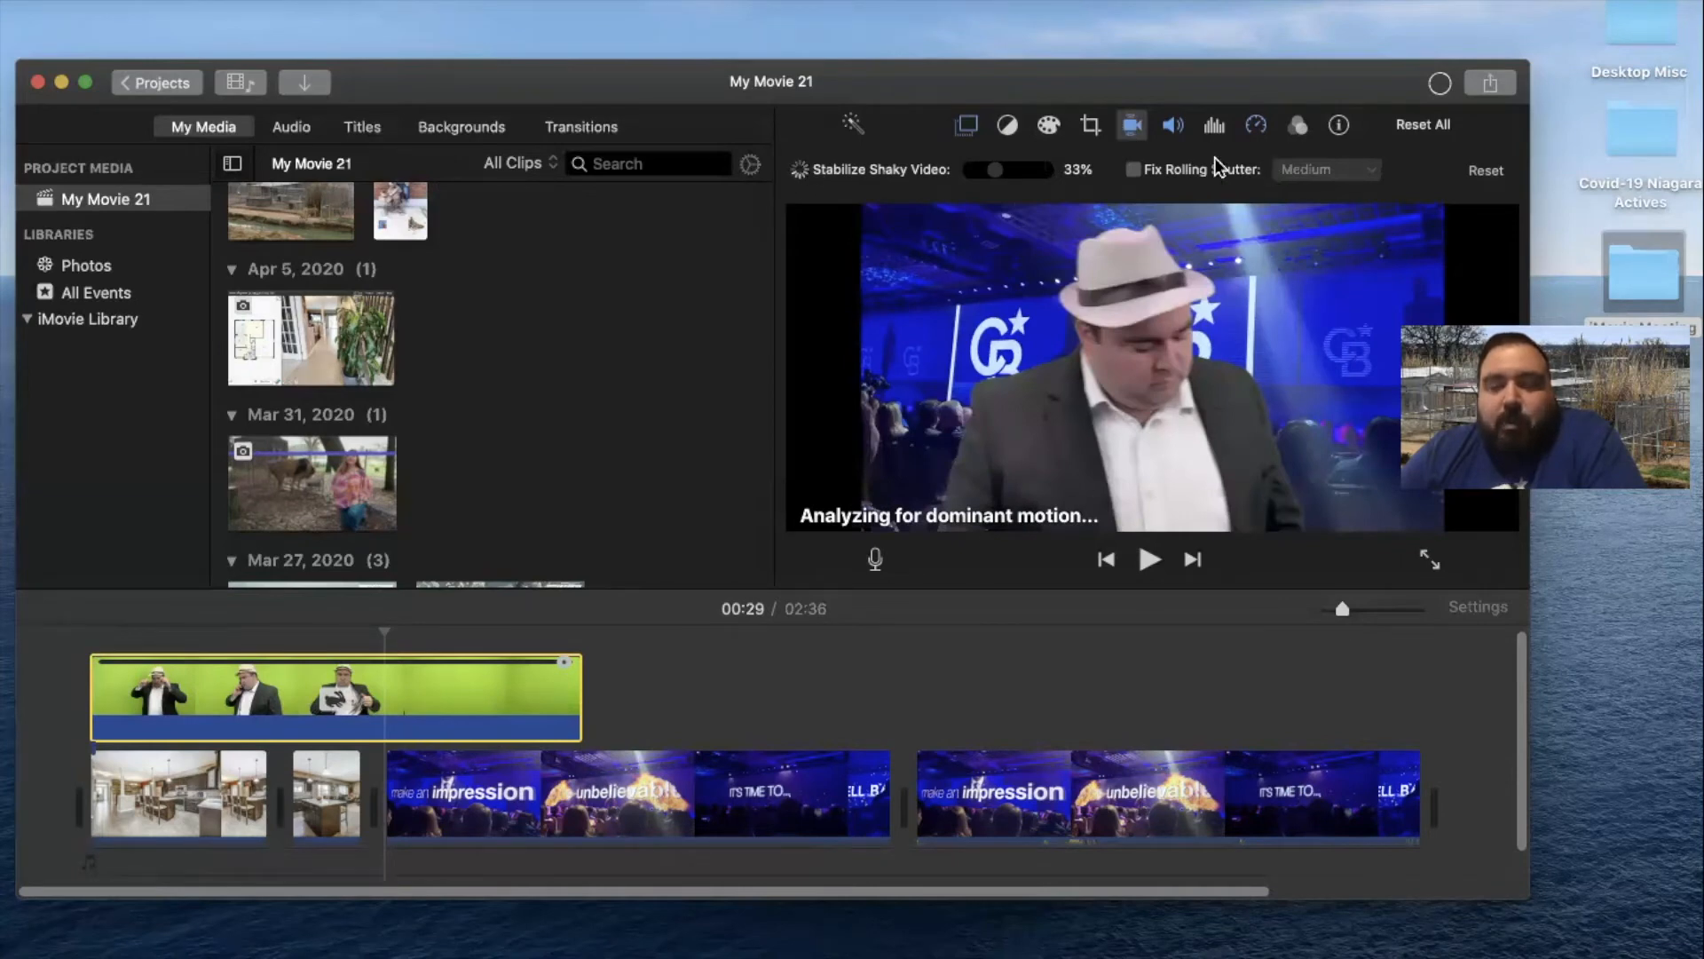
left_click(1298, 126)
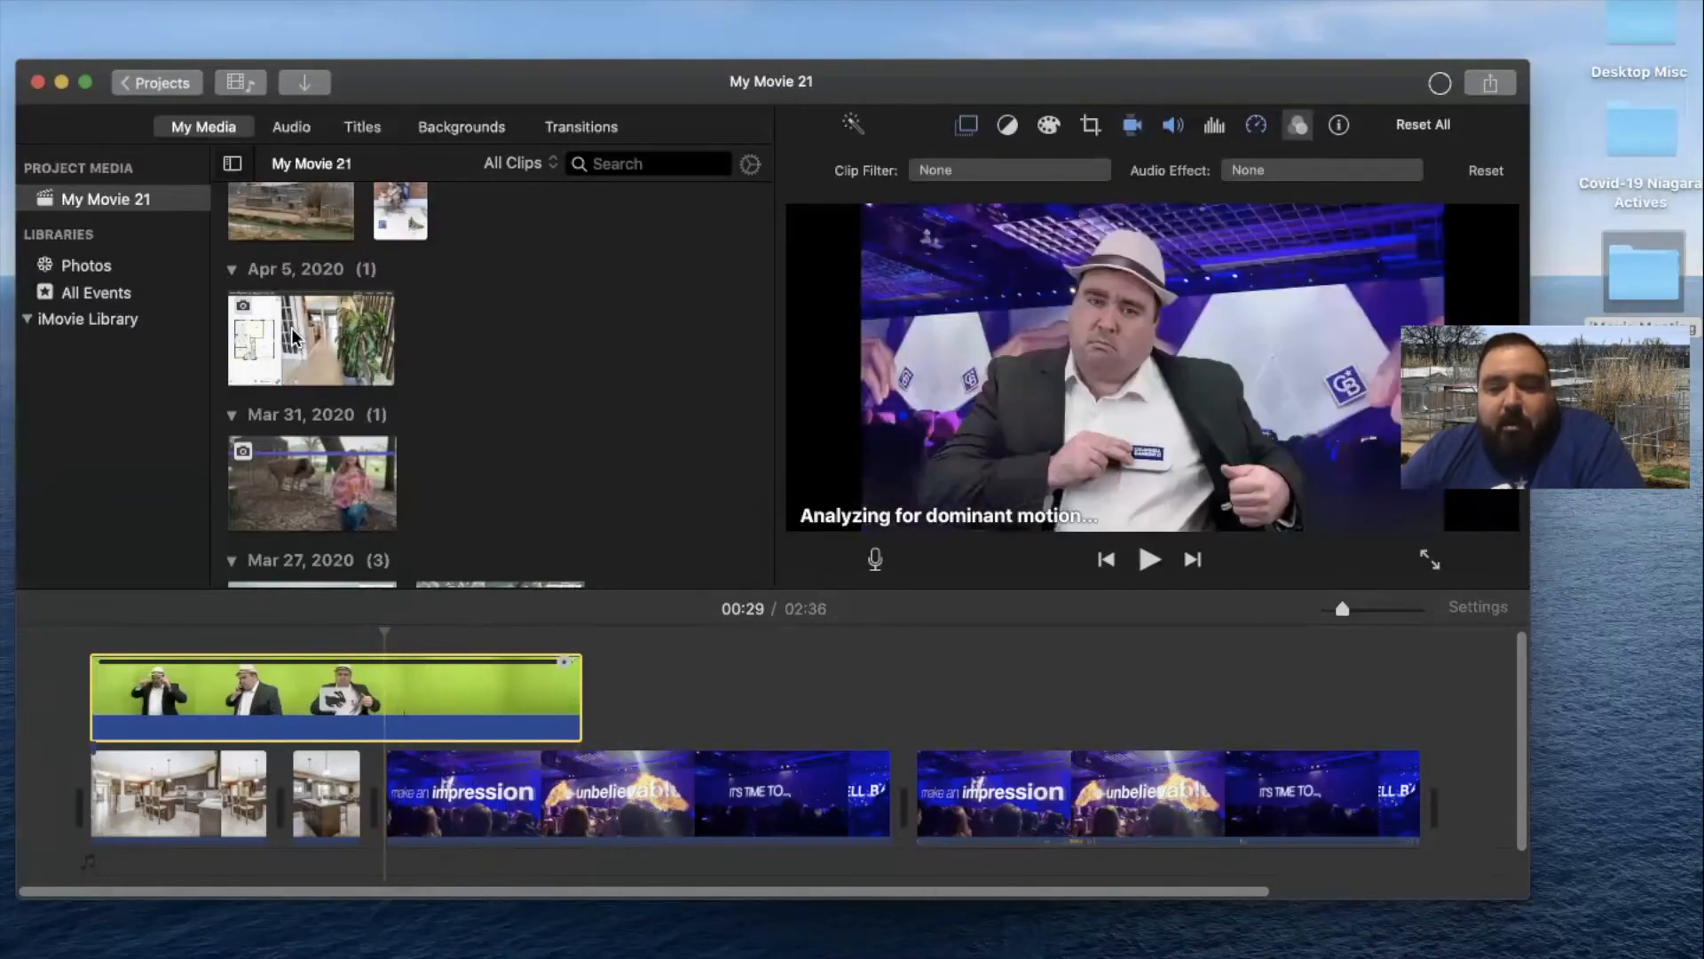
Add the portrait cowboy video from Apr 6, 2020 as an overlay just after the green-screen clip
scroll(292, 332, "up", 2)
left_click(400, 284)
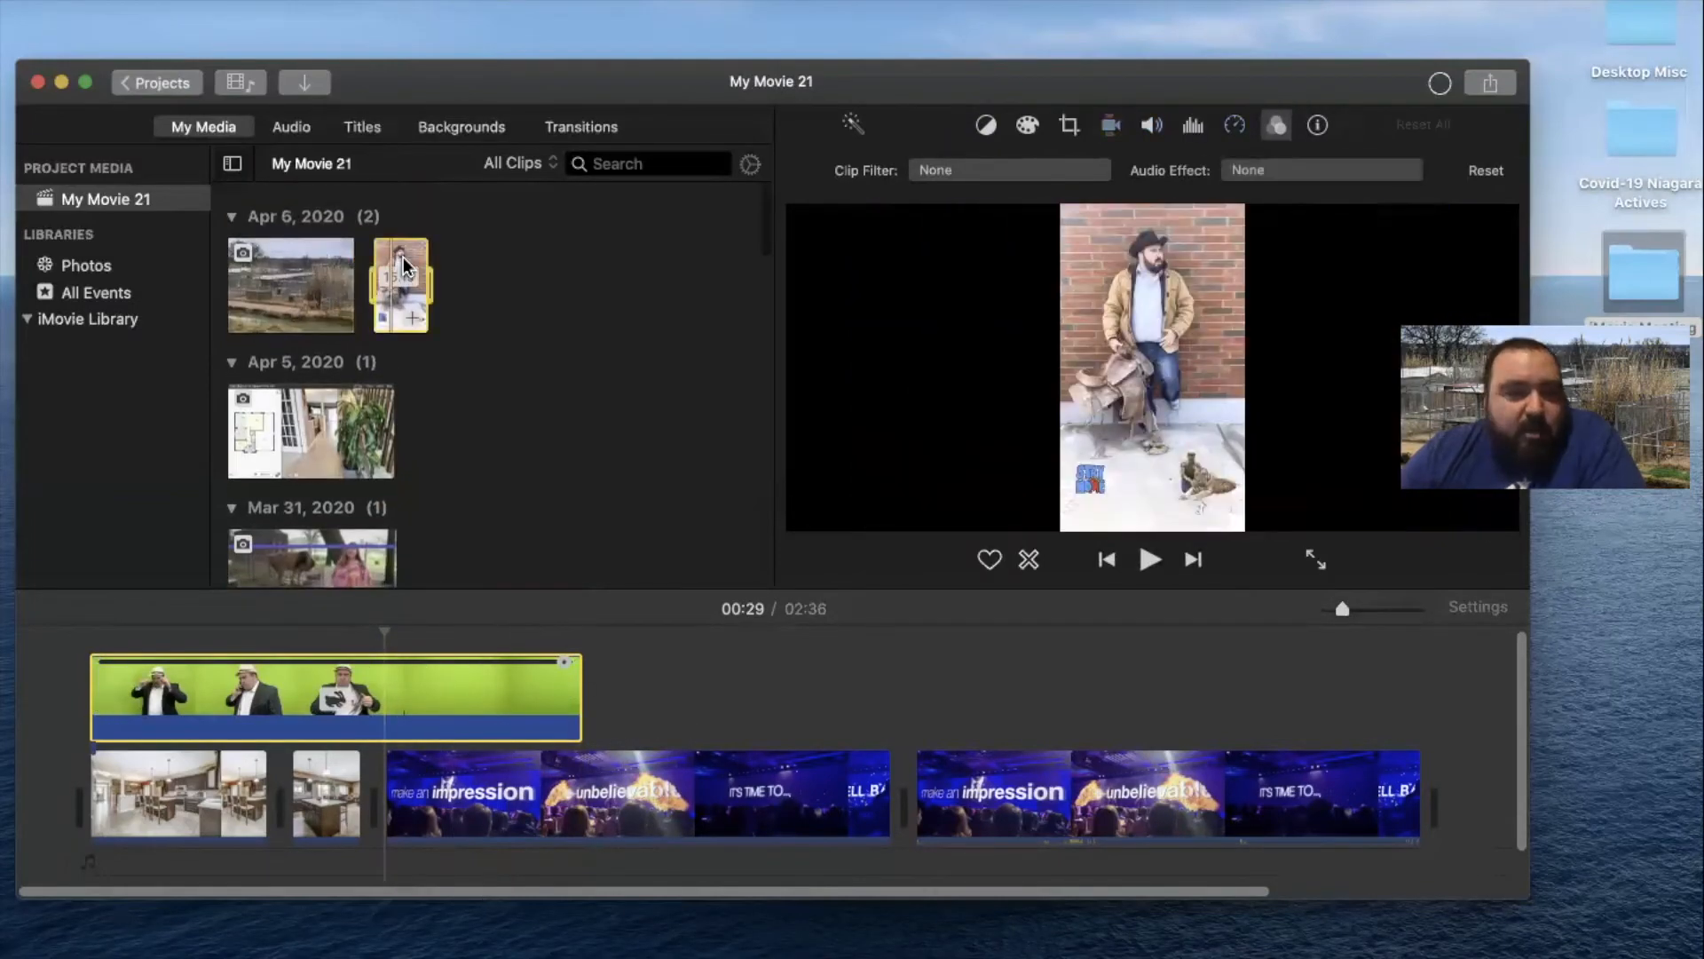
left_click_drag(497, 397, 578, 654)
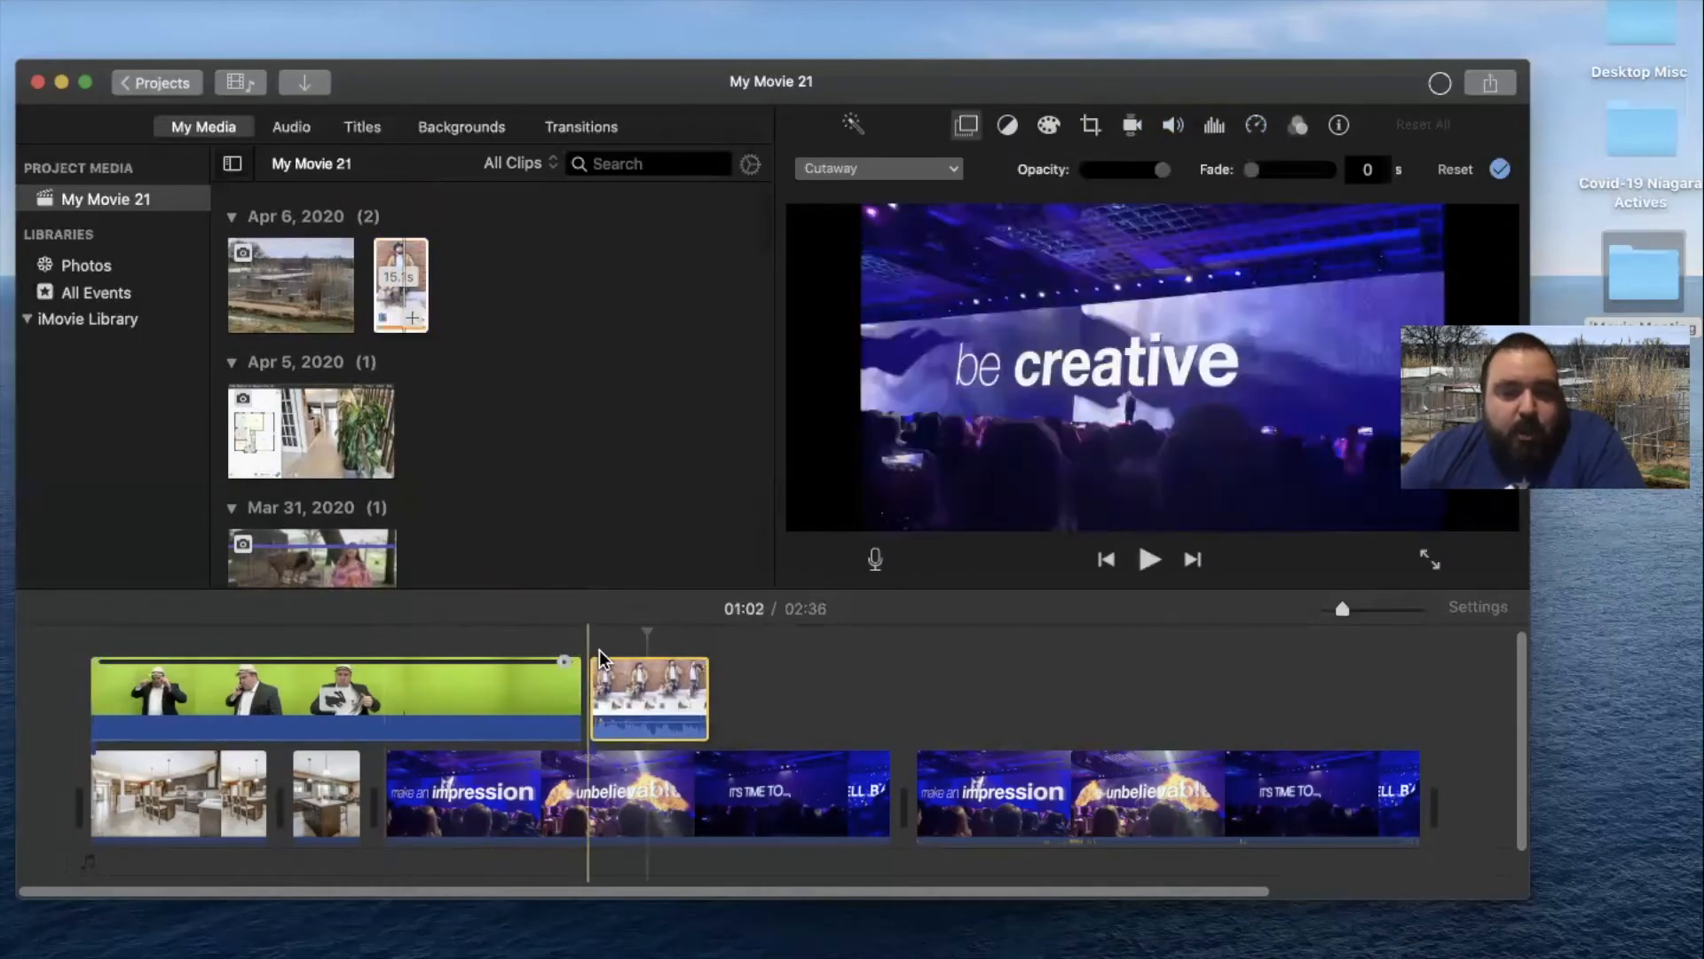
Change the cowboy overlay clip from Cutaway to Green/Blue Screen with the playhead at about 00:59
left_click(624, 659)
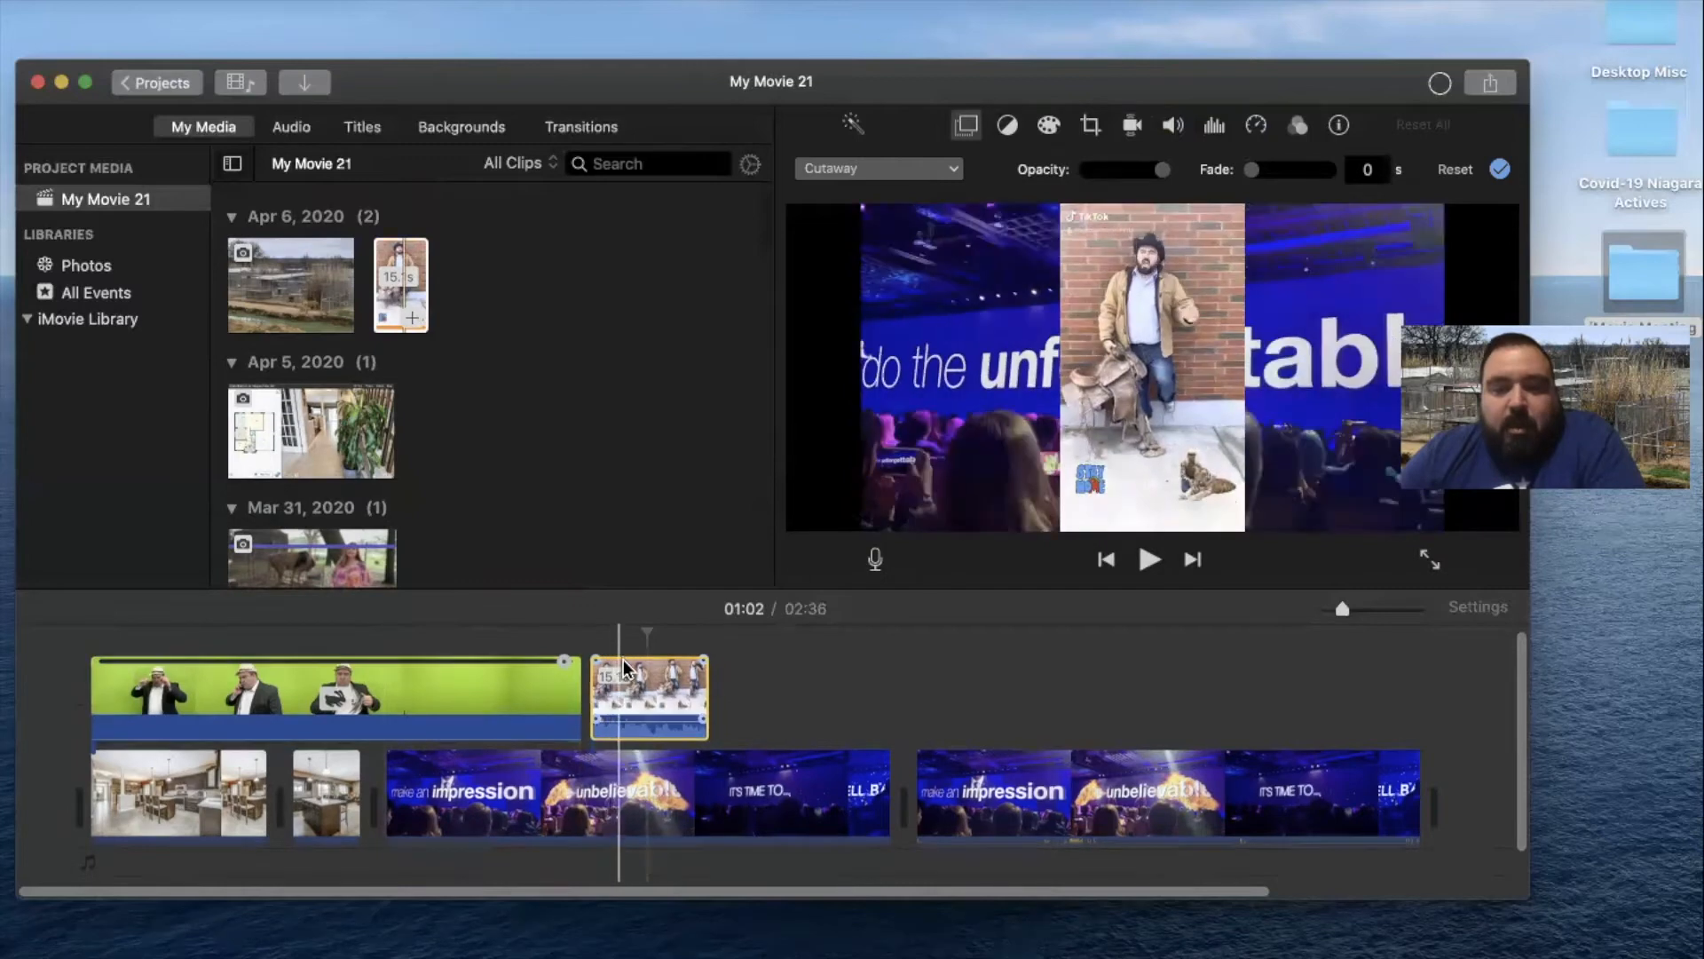
left_click(948, 168)
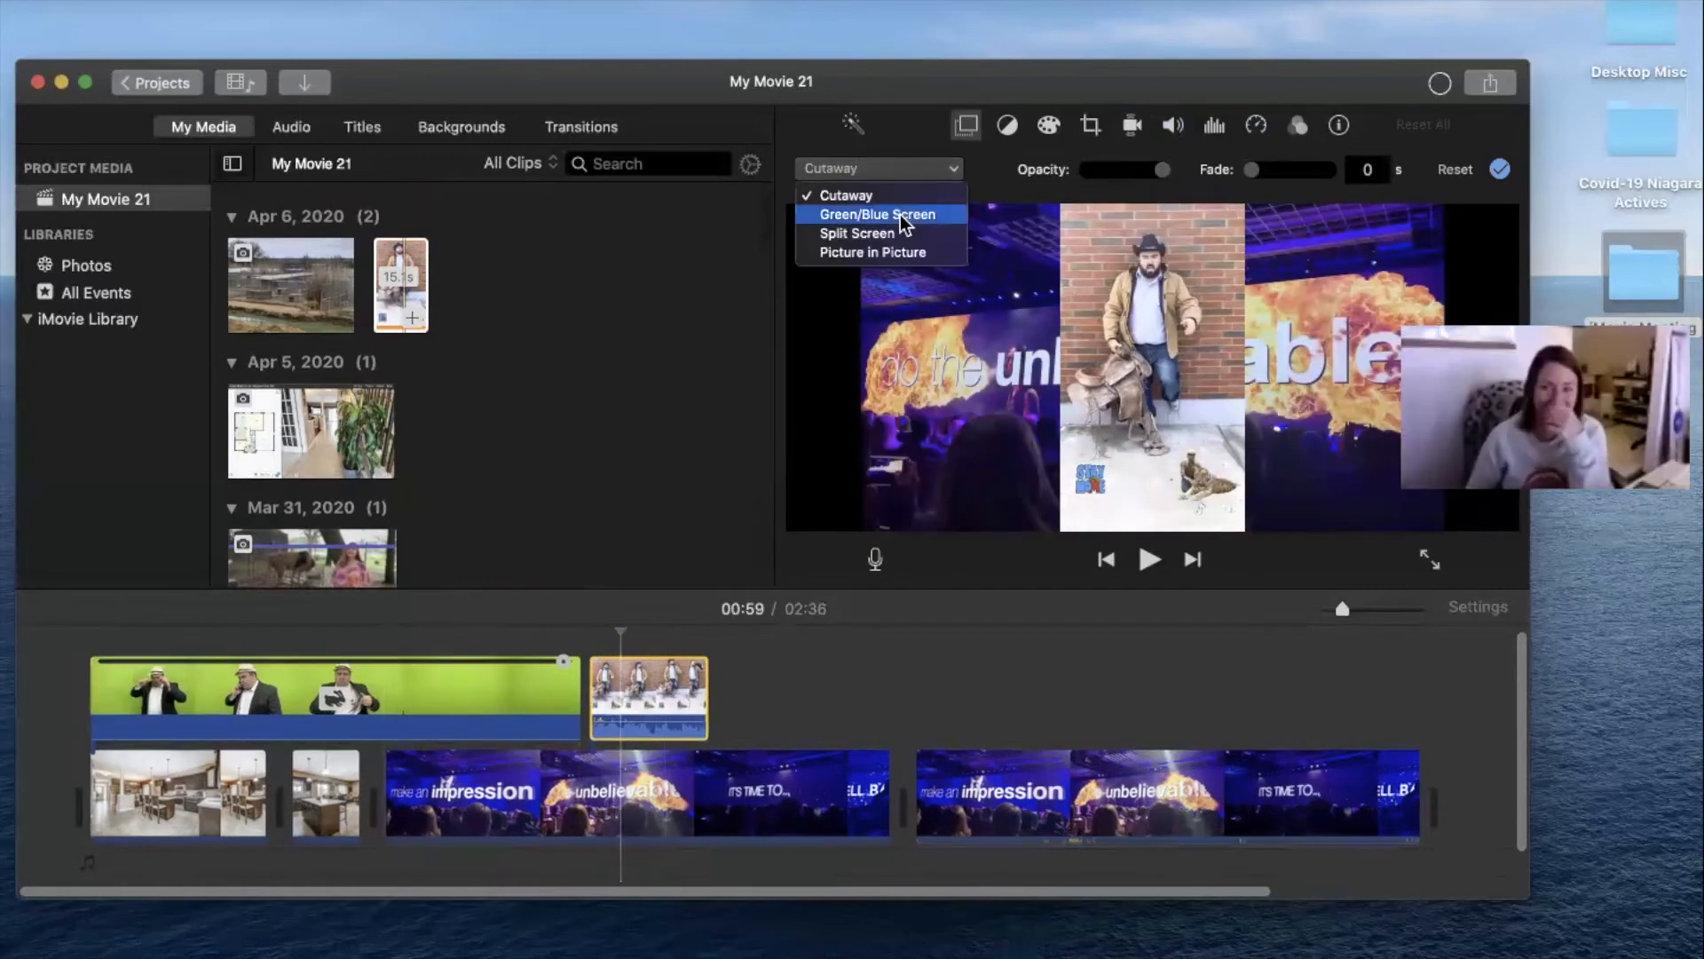
left_click(900, 215)
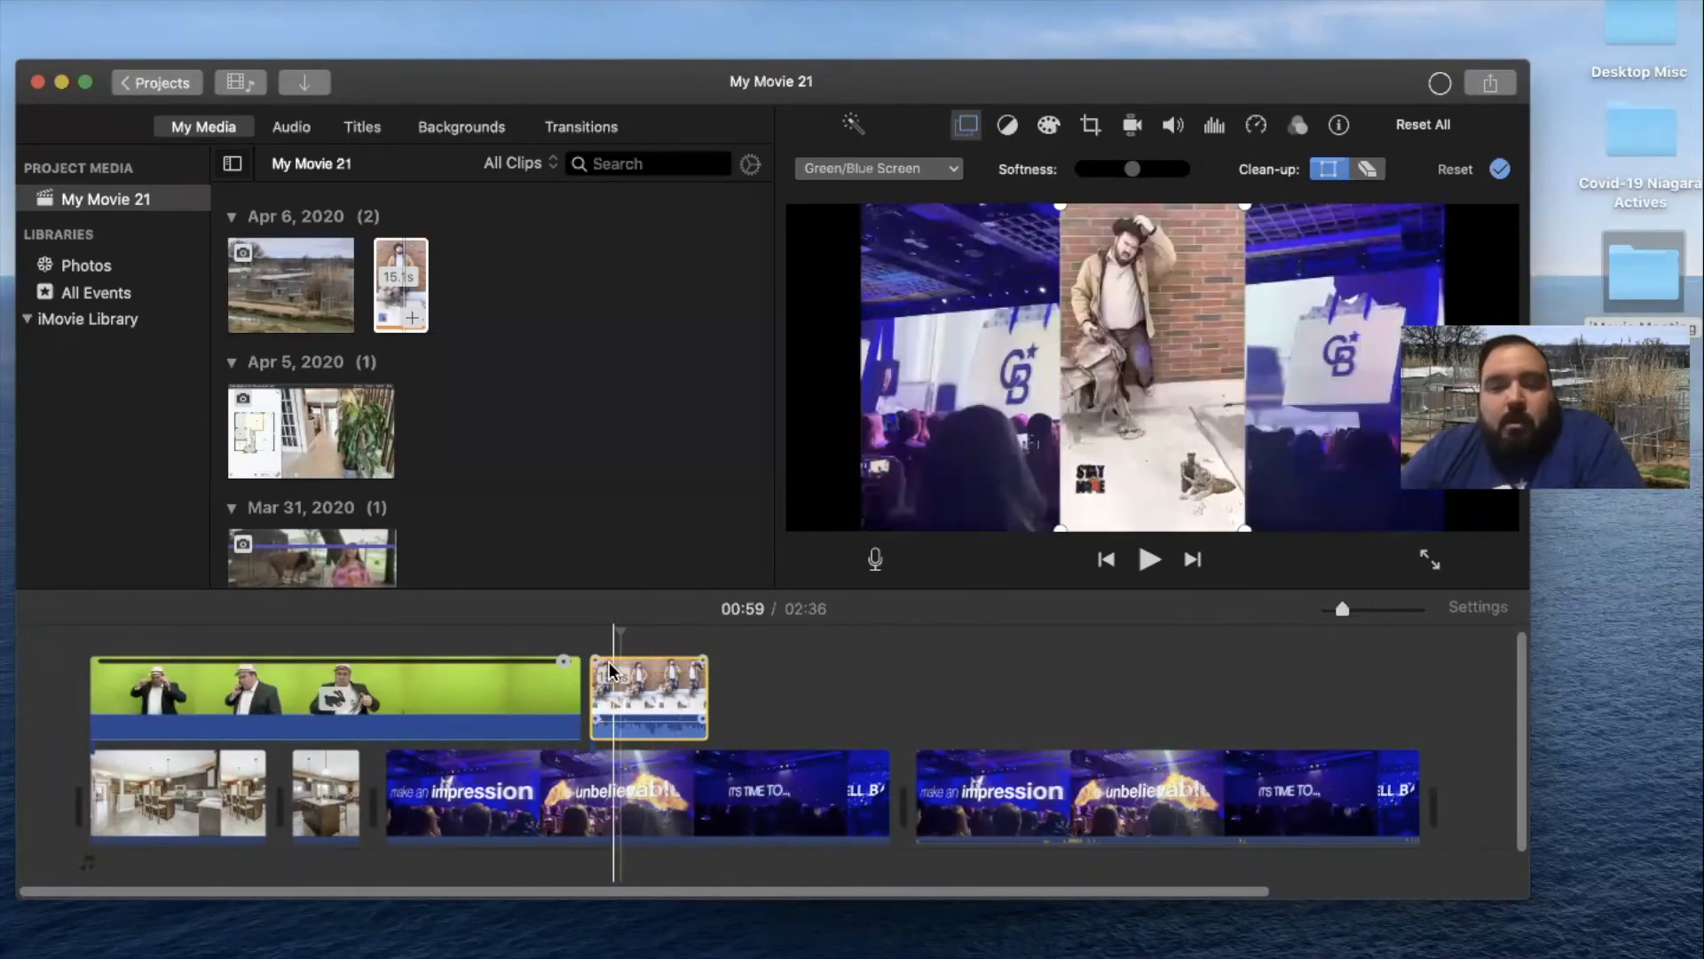
Insert the house exterior photo from Feb 26, 2020 between the second kitchen photo and the first conference clip
scroll(417, 415, "down", 2)
scroll(417, 417, "down", 6)
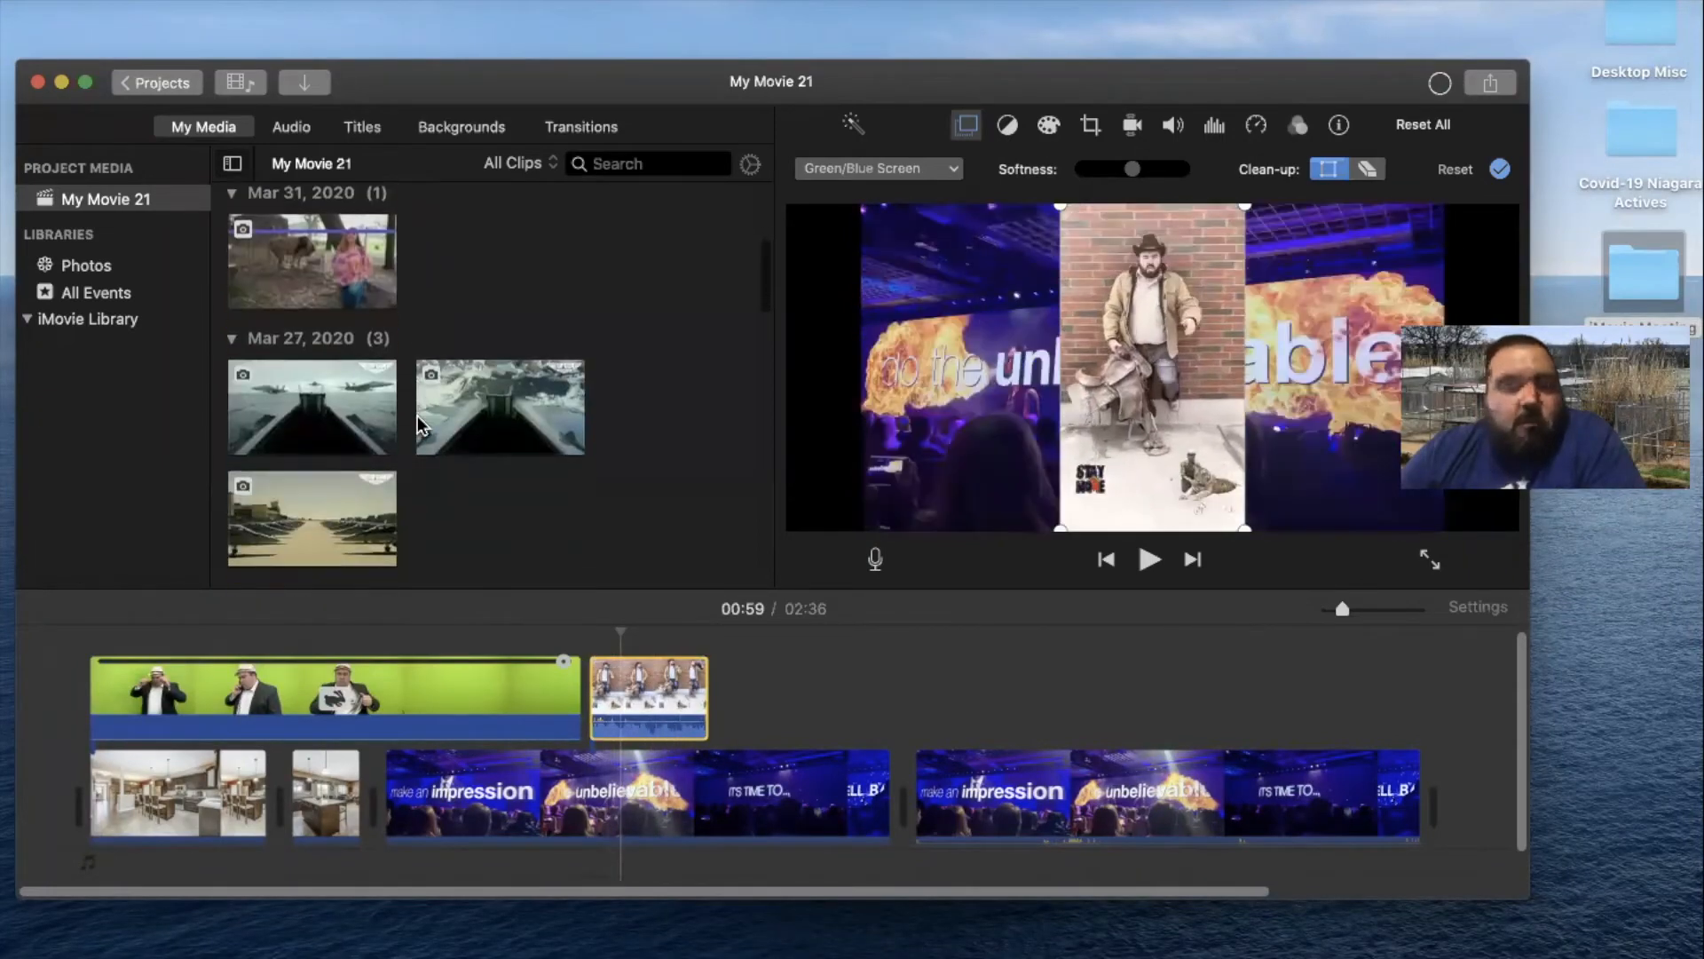
scroll(417, 416, "down", 1)
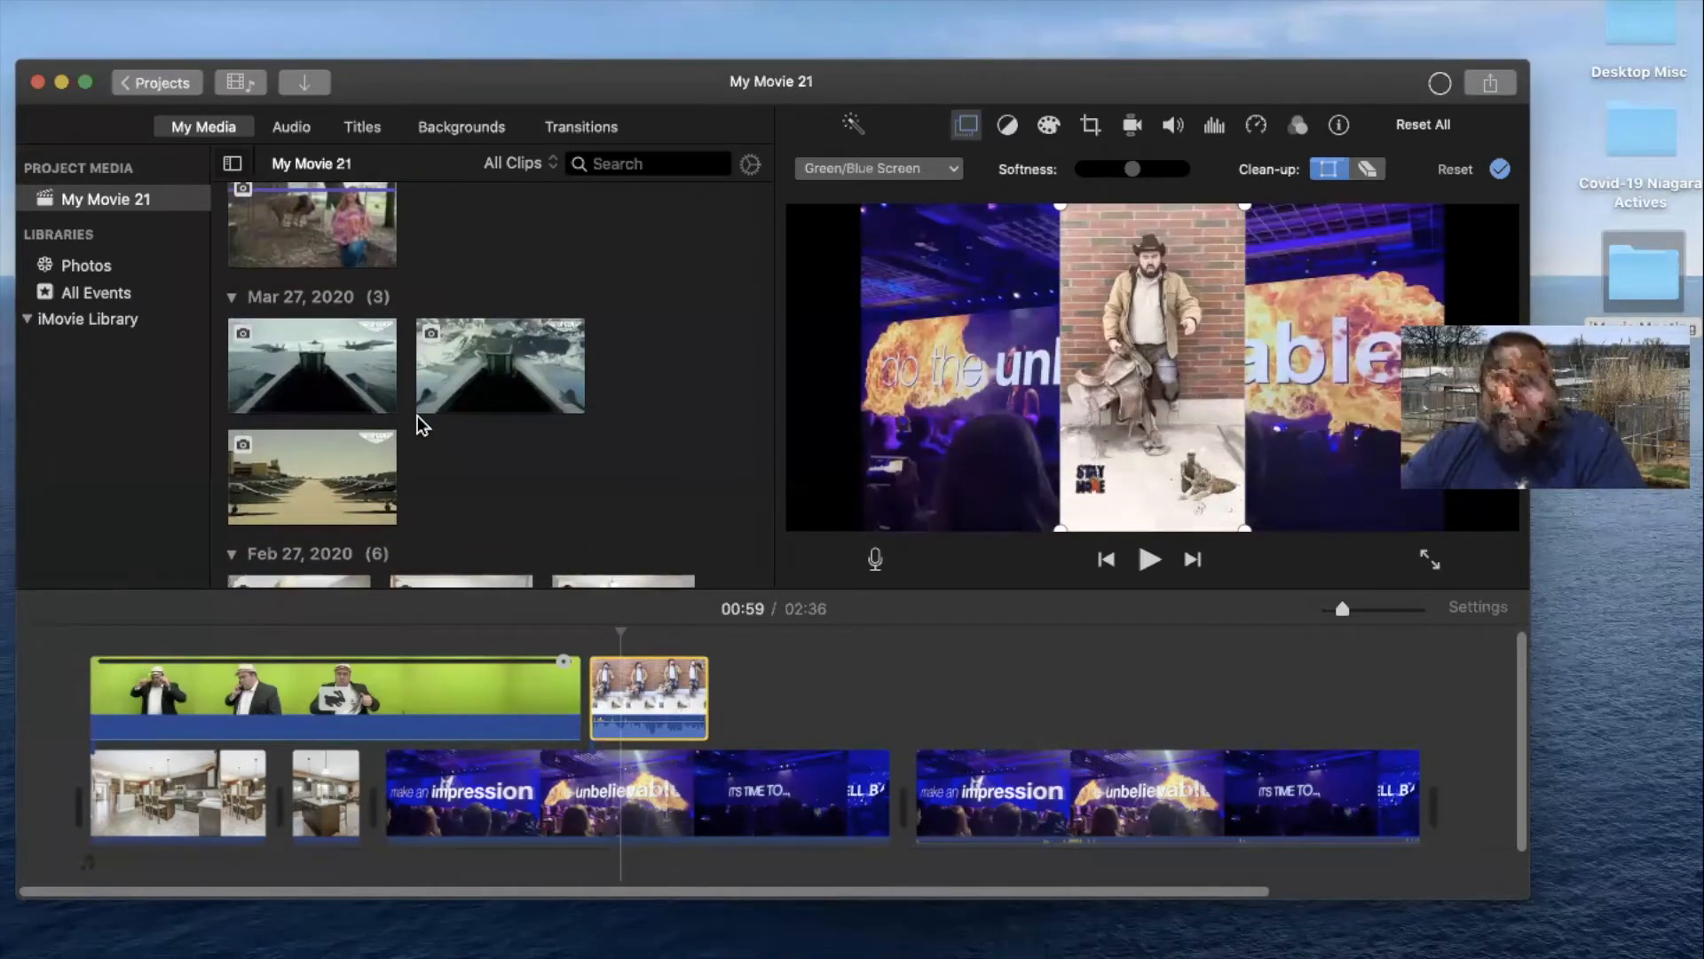
scroll(476, 488, "down", 4)
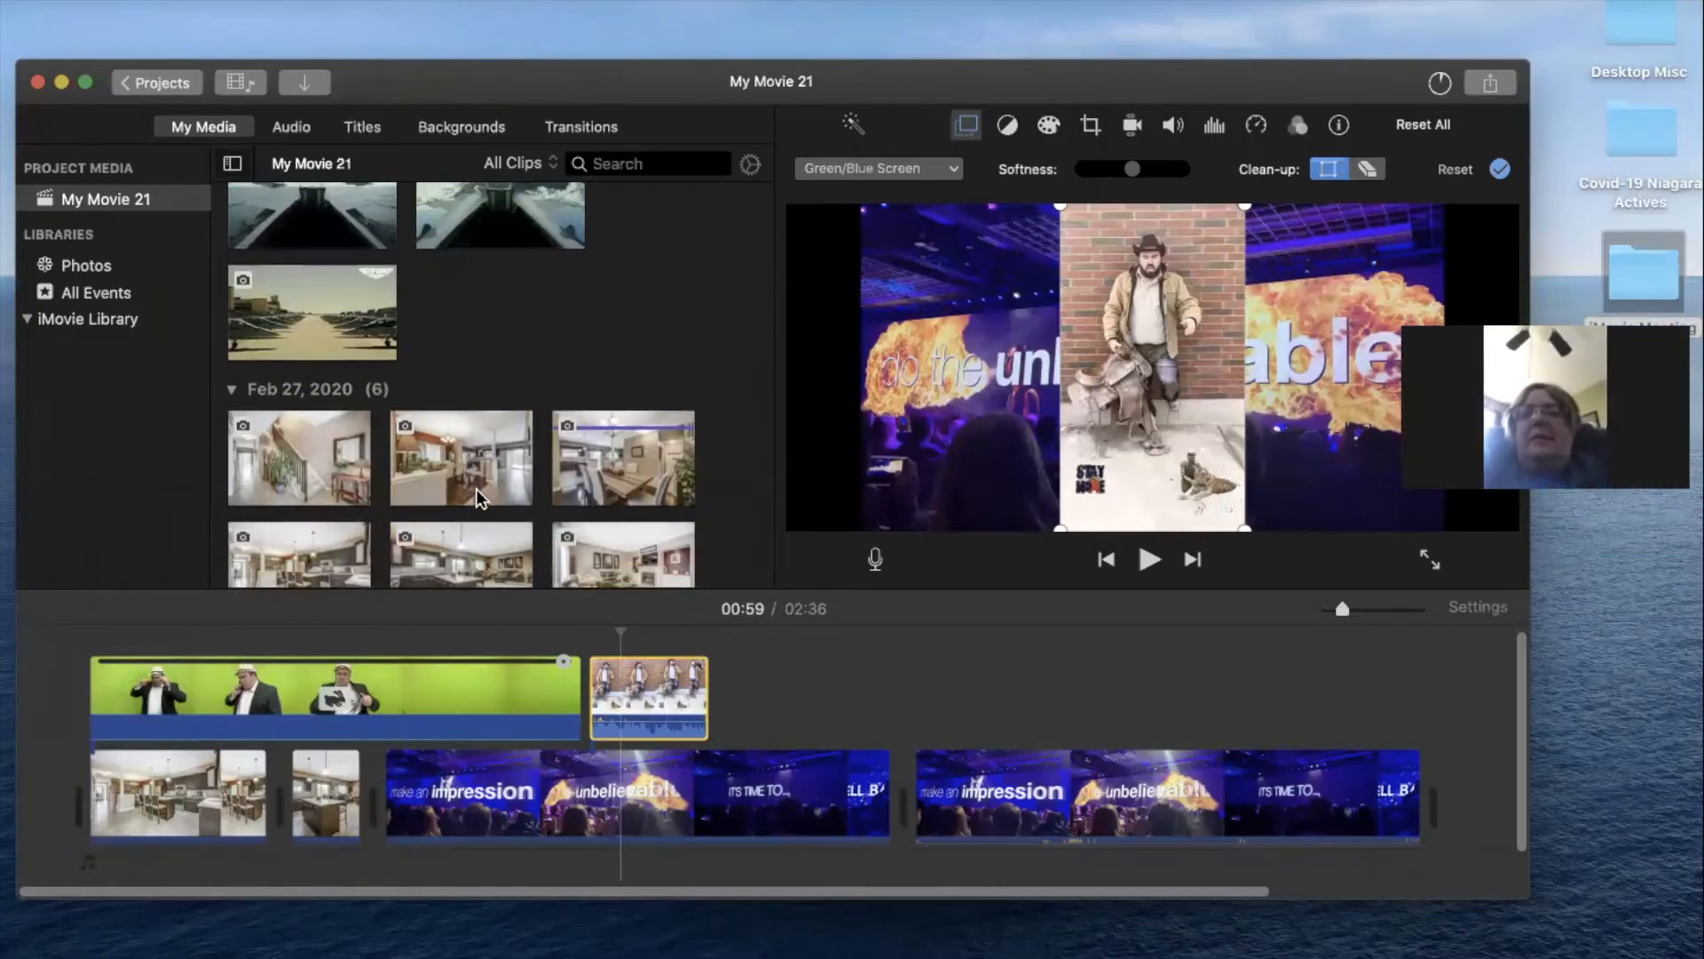
scroll(476, 488, "down", 4)
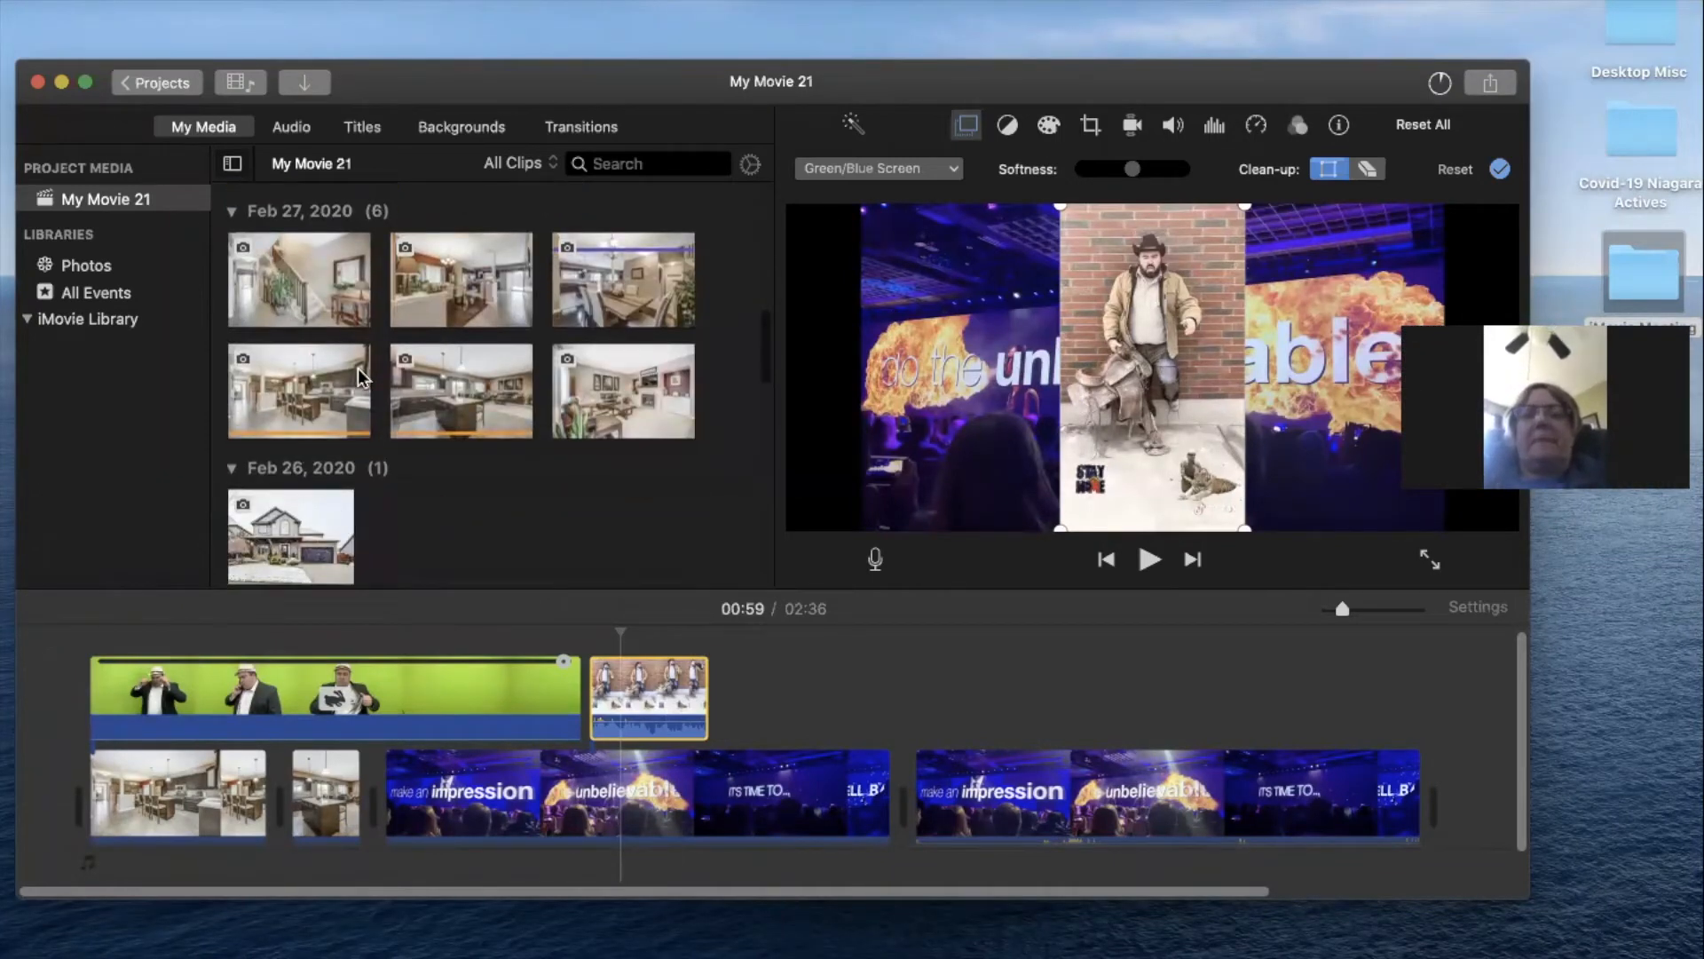
left_click(316, 395)
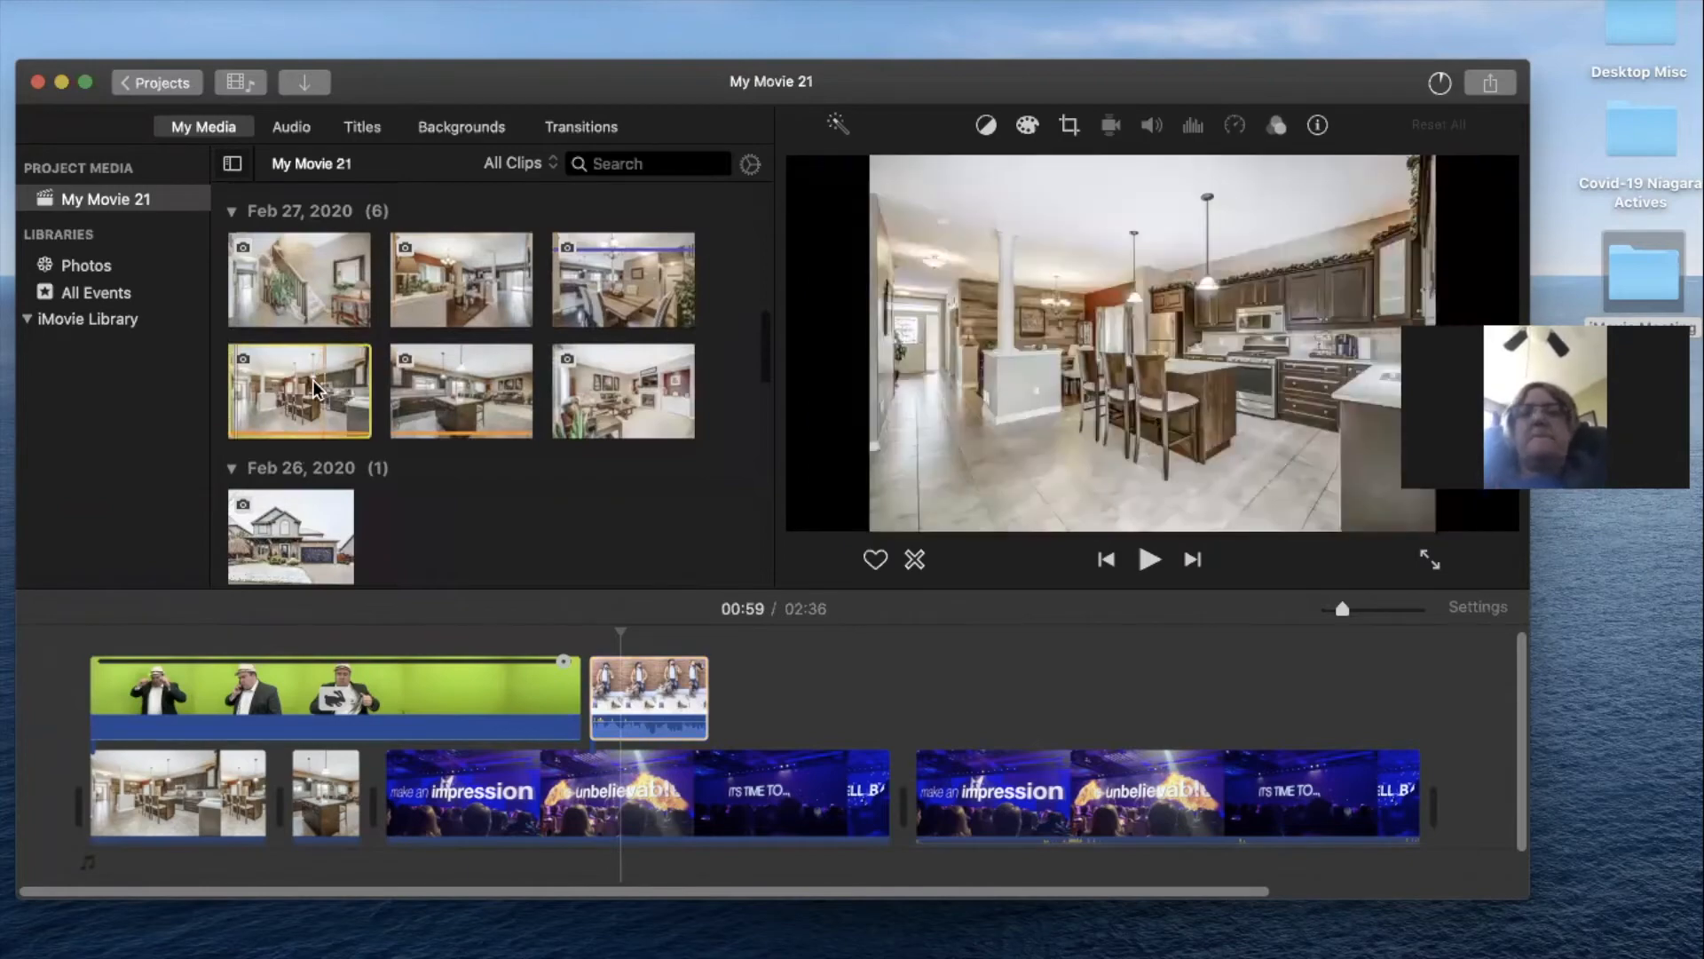
mouse_move(316, 390)
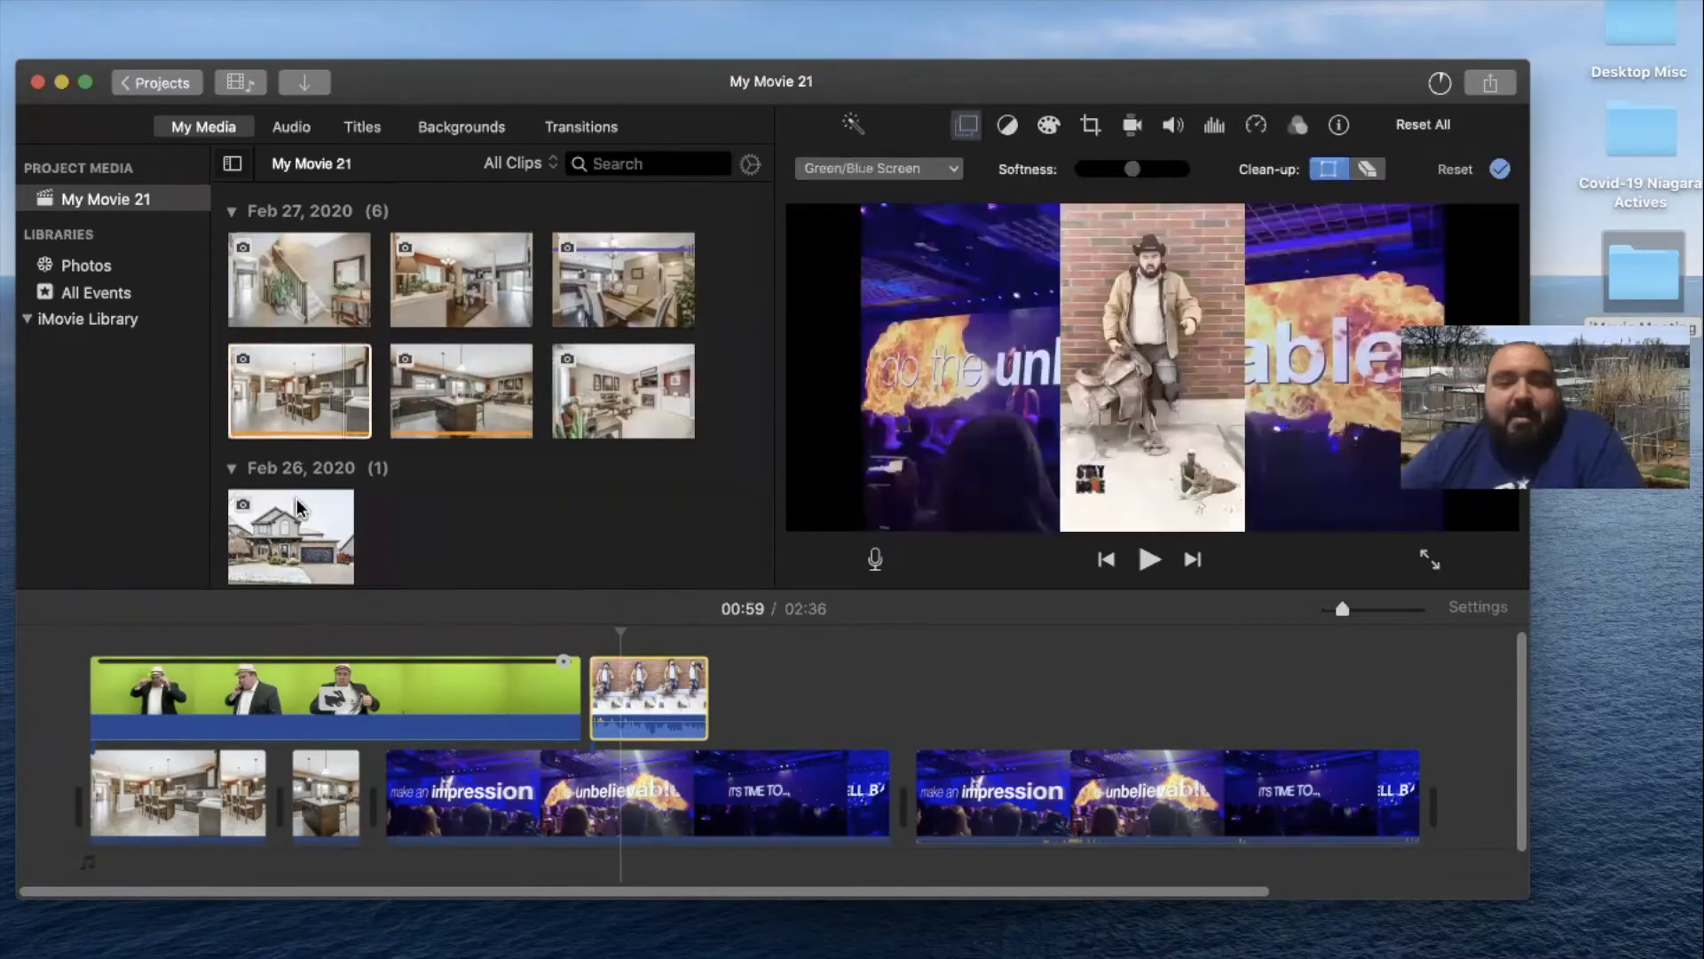
left_click_drag(286, 520, 381, 808)
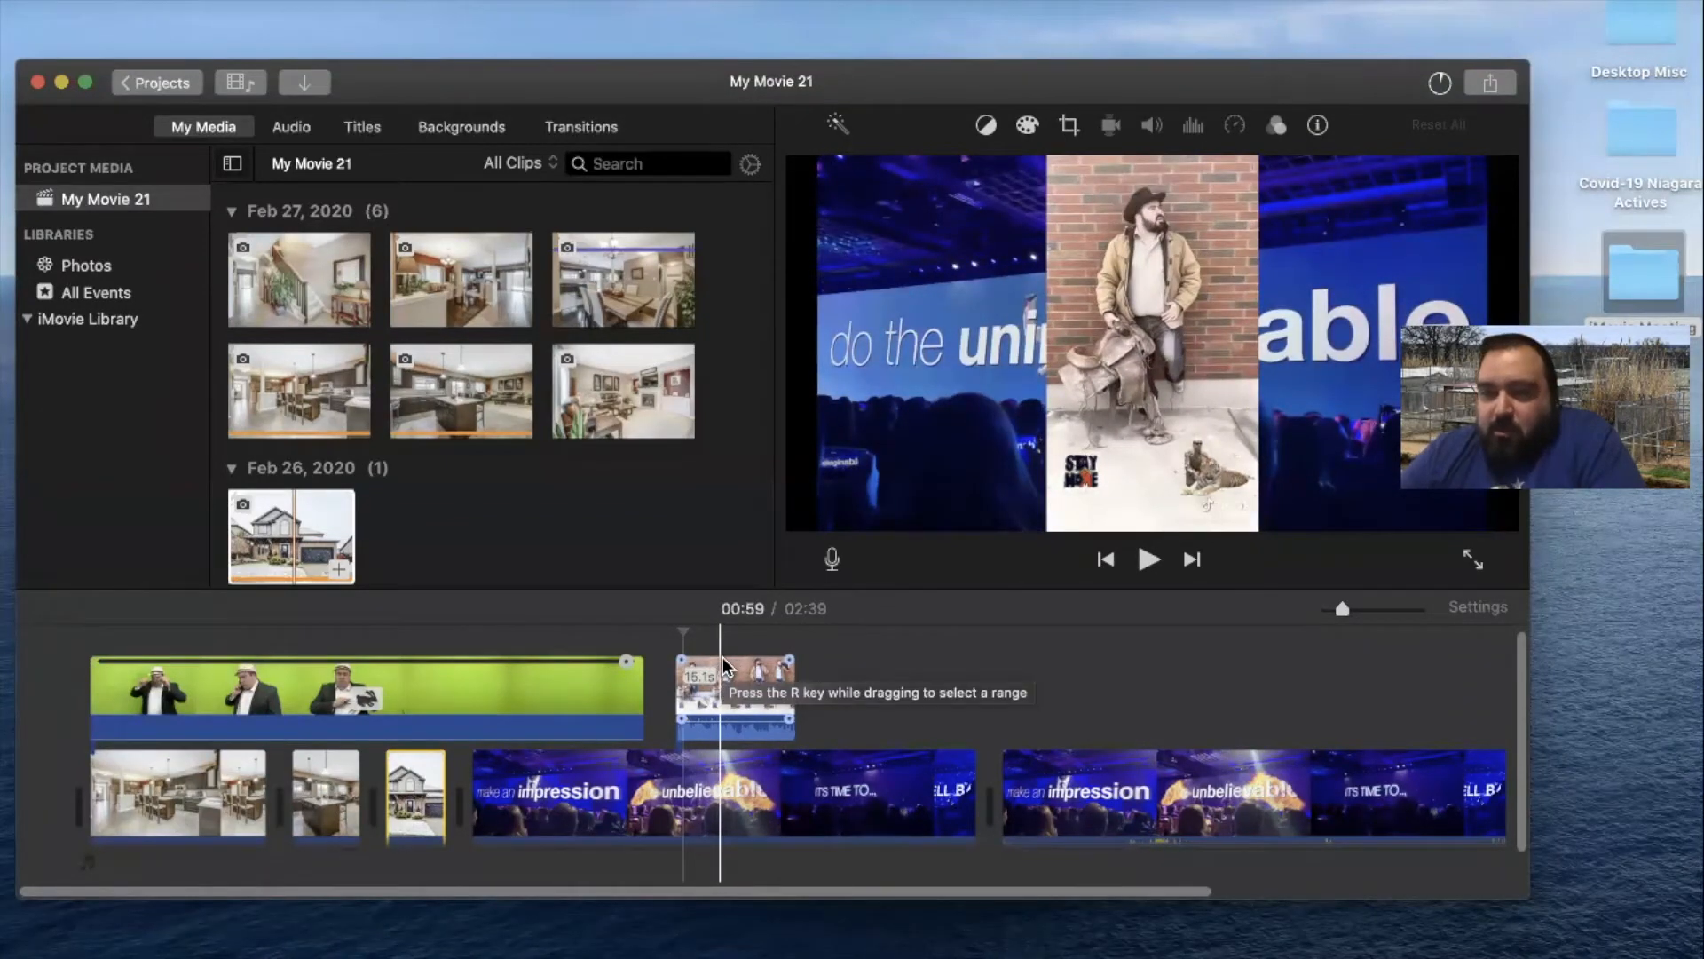
Replace the cowboy overlay with the Jan 23, 2020 living-room video after the green-screen clip, and set it to Green/Blue Screen
scroll(514, 483, "down", 5)
scroll(515, 487, "down", 3)
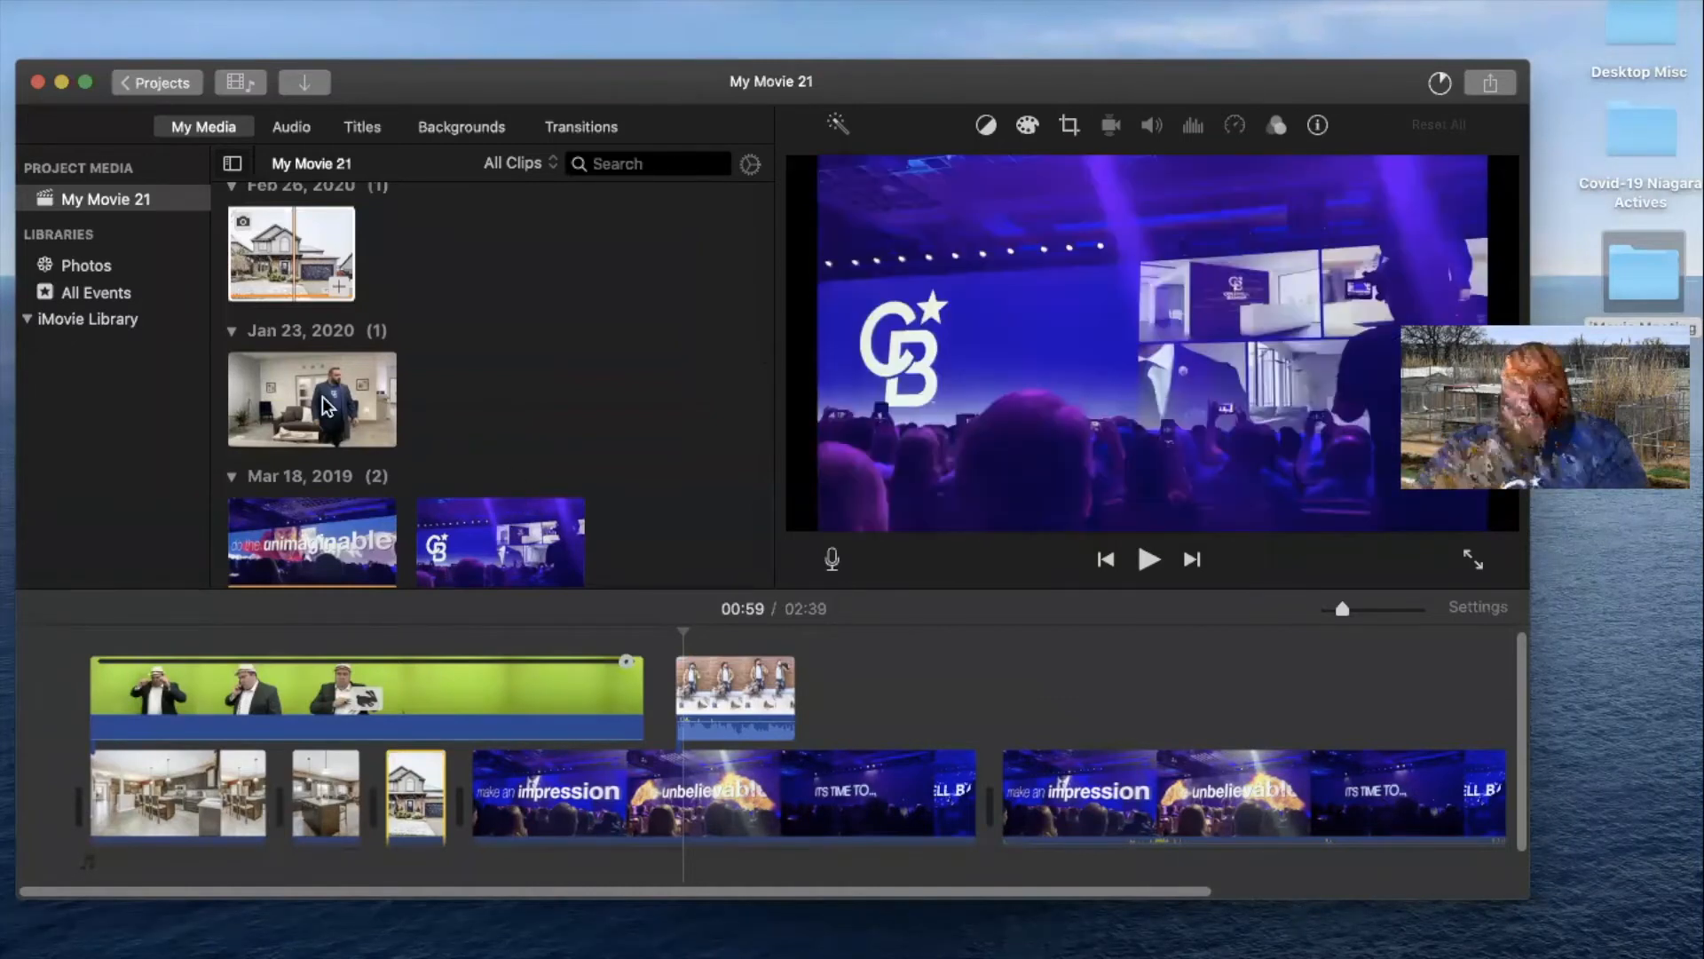
scroll(320, 399, "down", 2)
left_click_drag(299, 339, 654, 705)
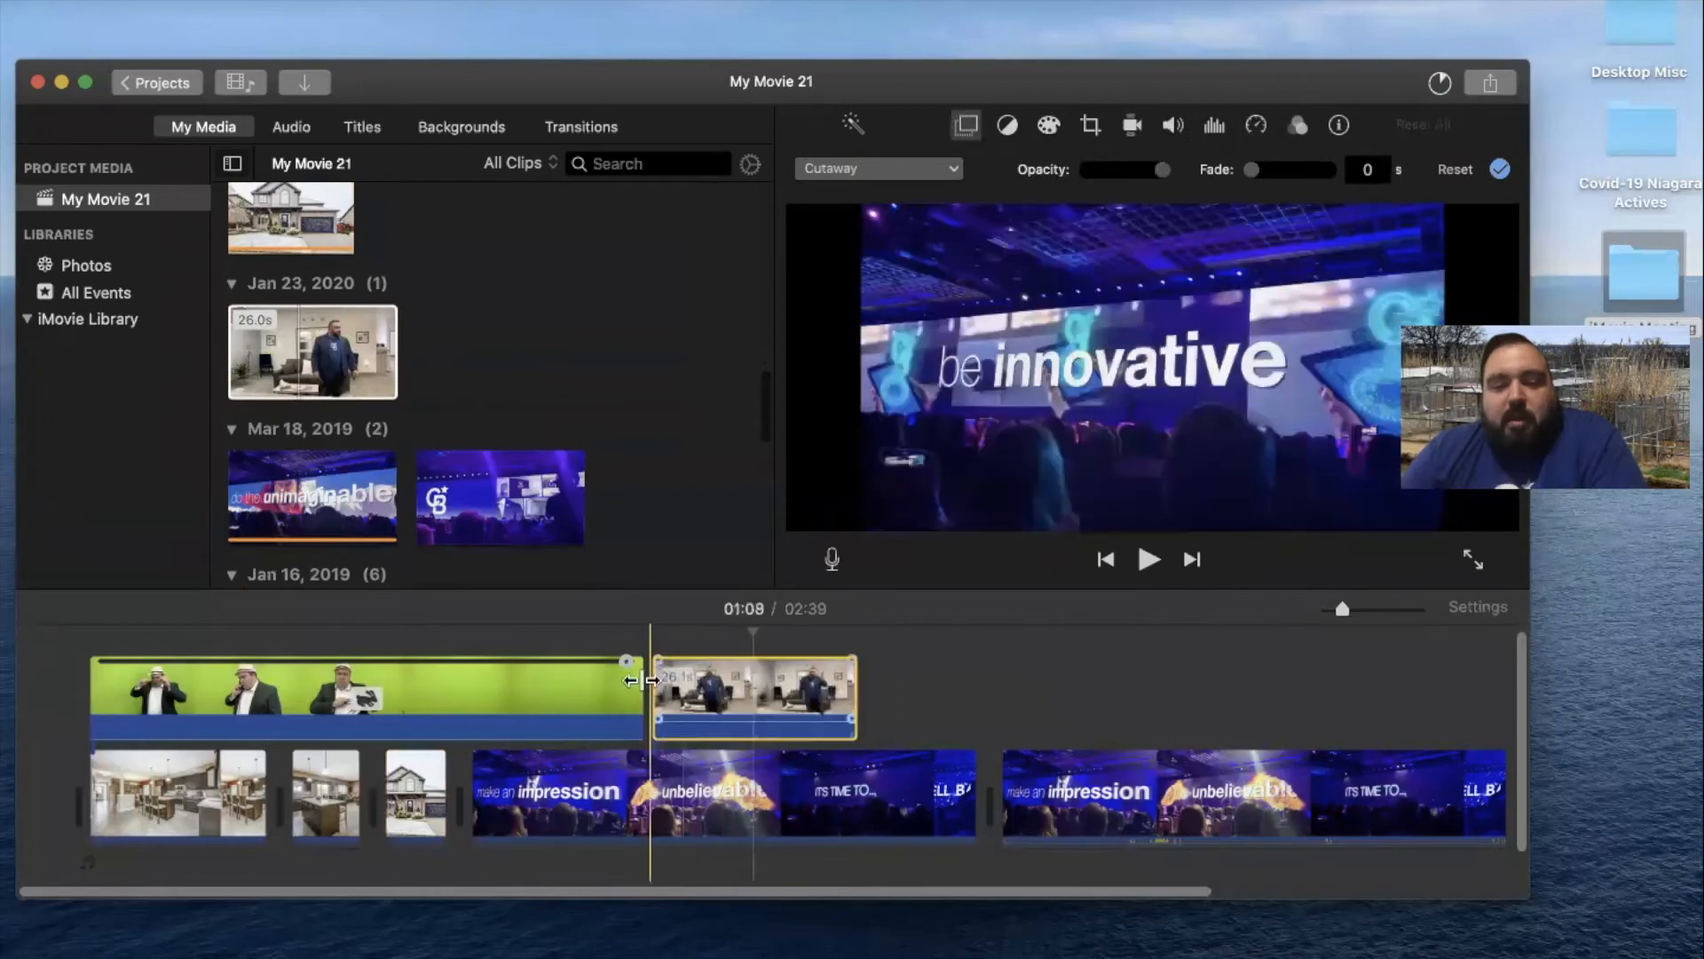
left_click(940, 167)
key("Escape")
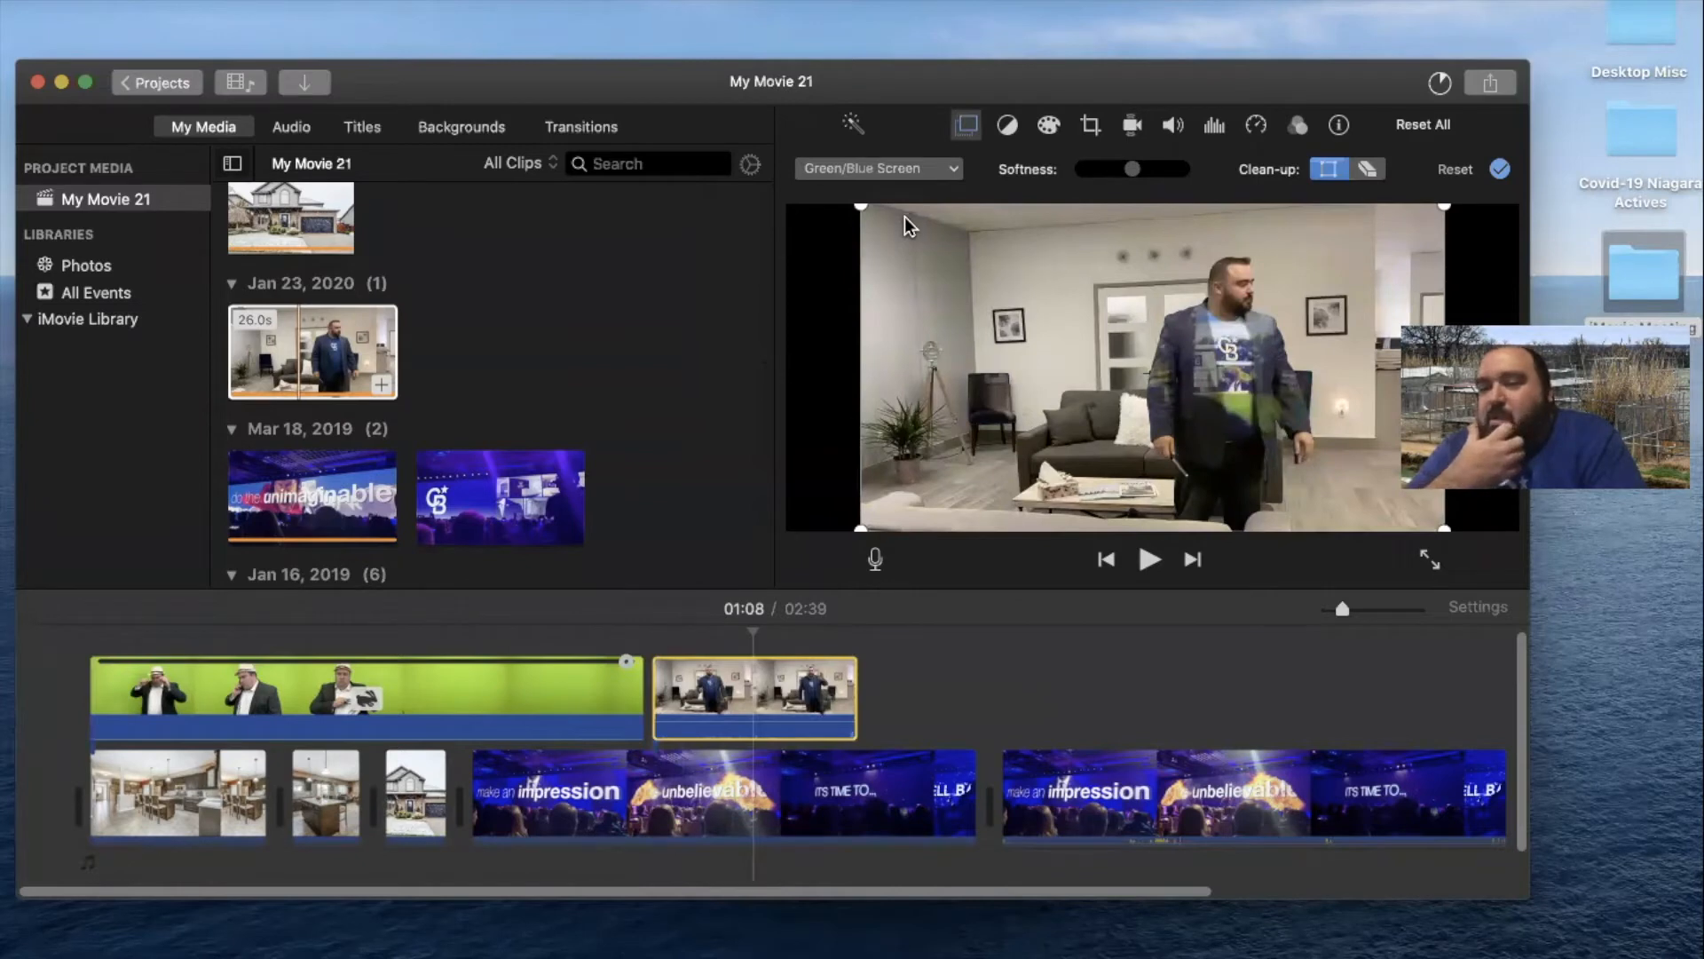
Compare the original Jan 23, 2020 living-room video with its Green/Blue Screen overlay in the timeline
scroll(751, 530, "up", 1)
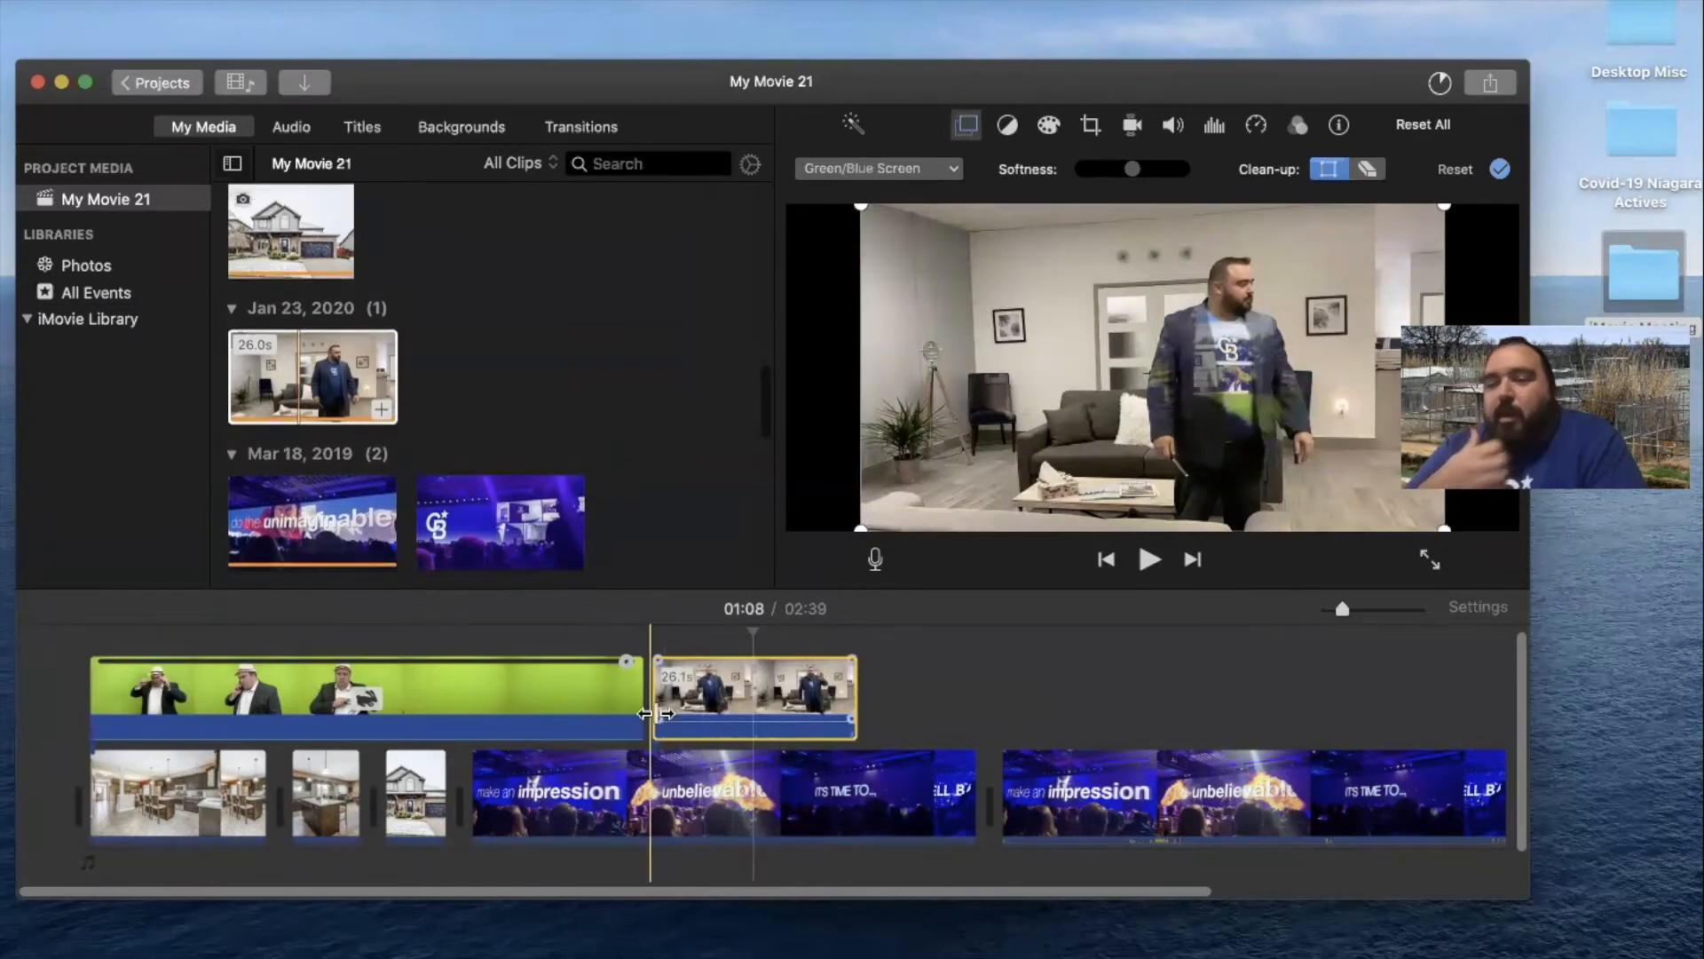
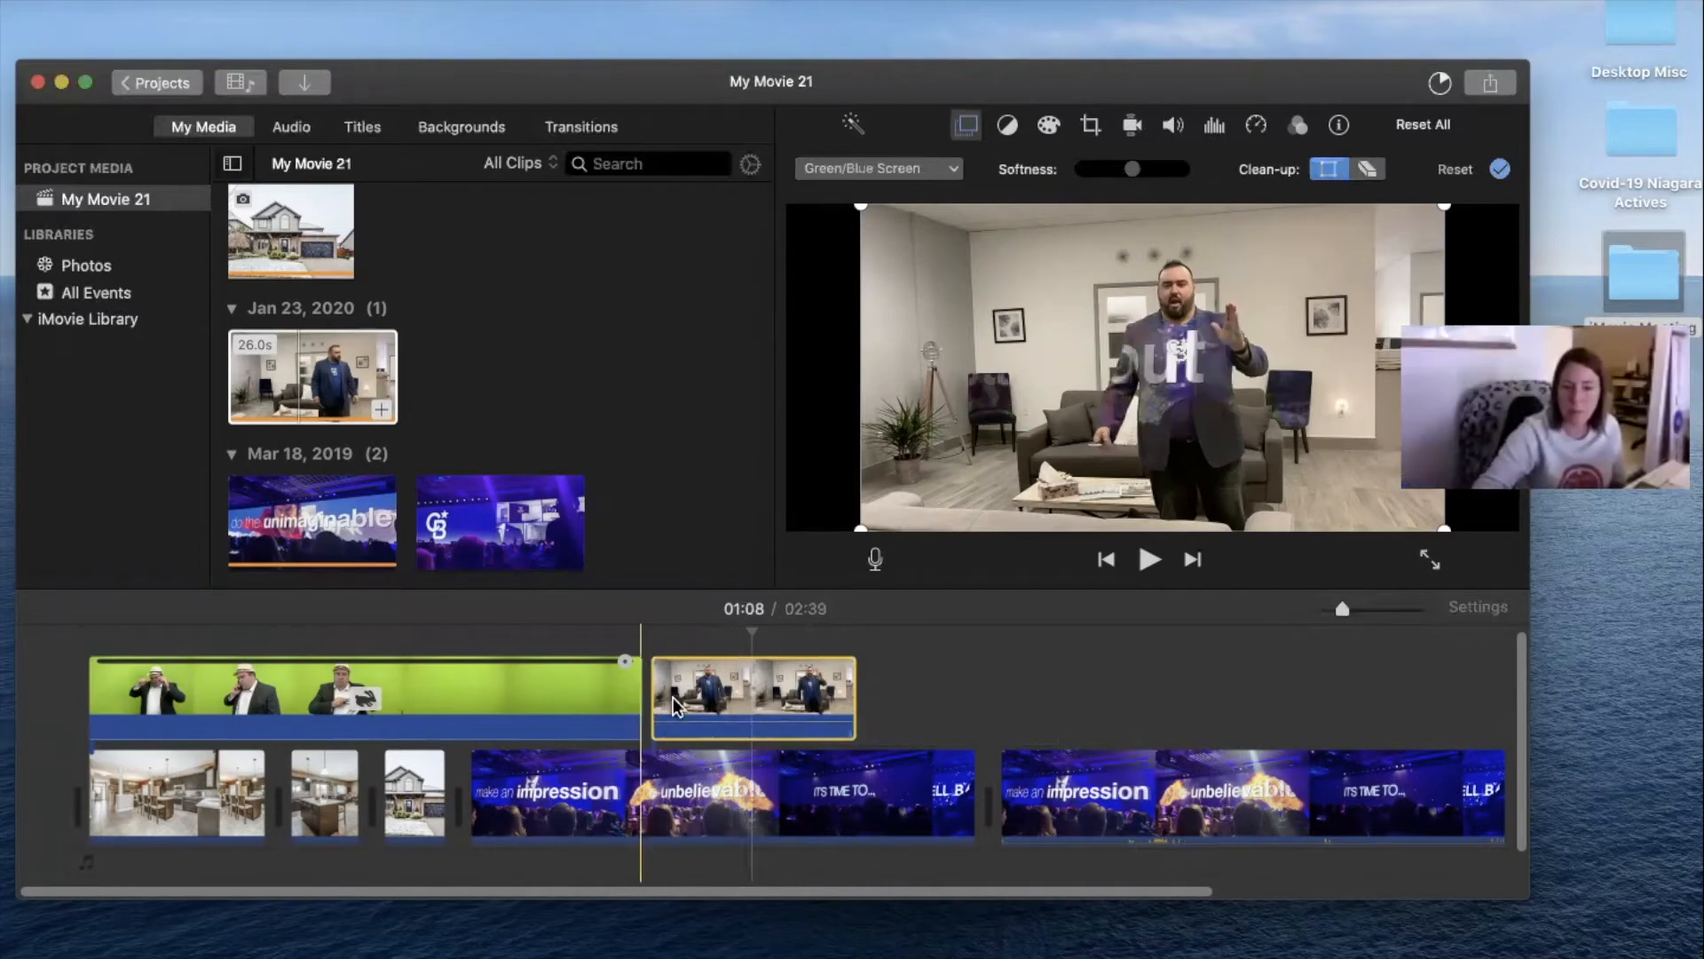
left_click(441, 742)
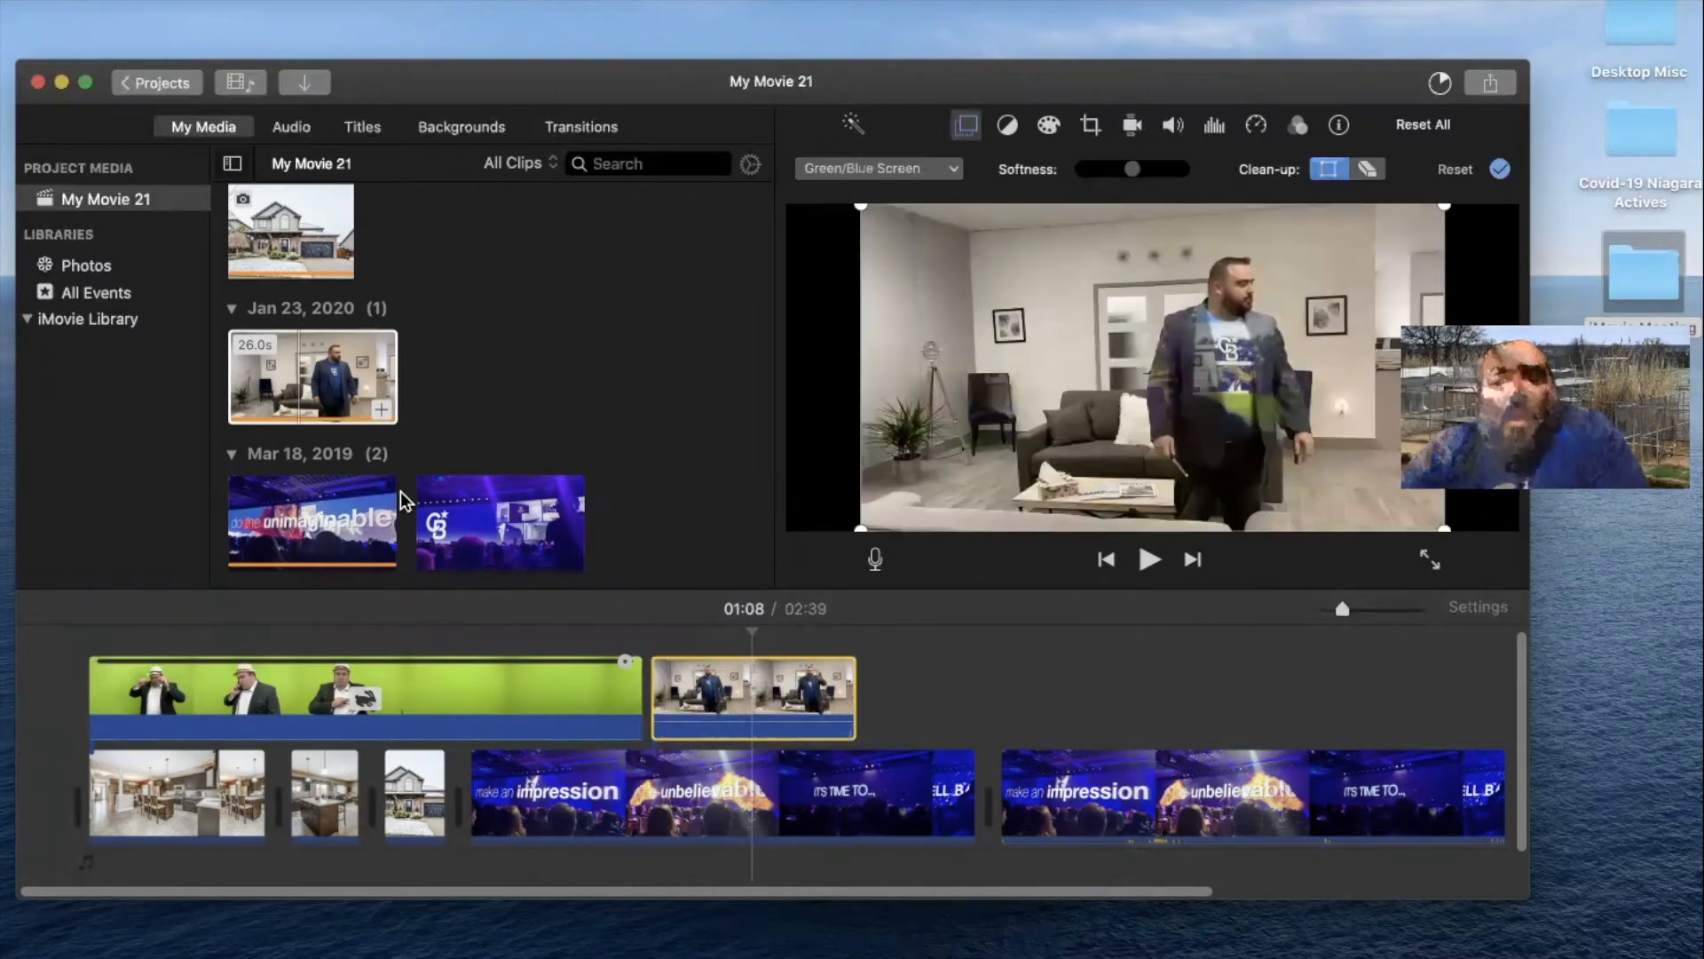
left_click(402, 492)
scroll(401, 492, "down", 1)
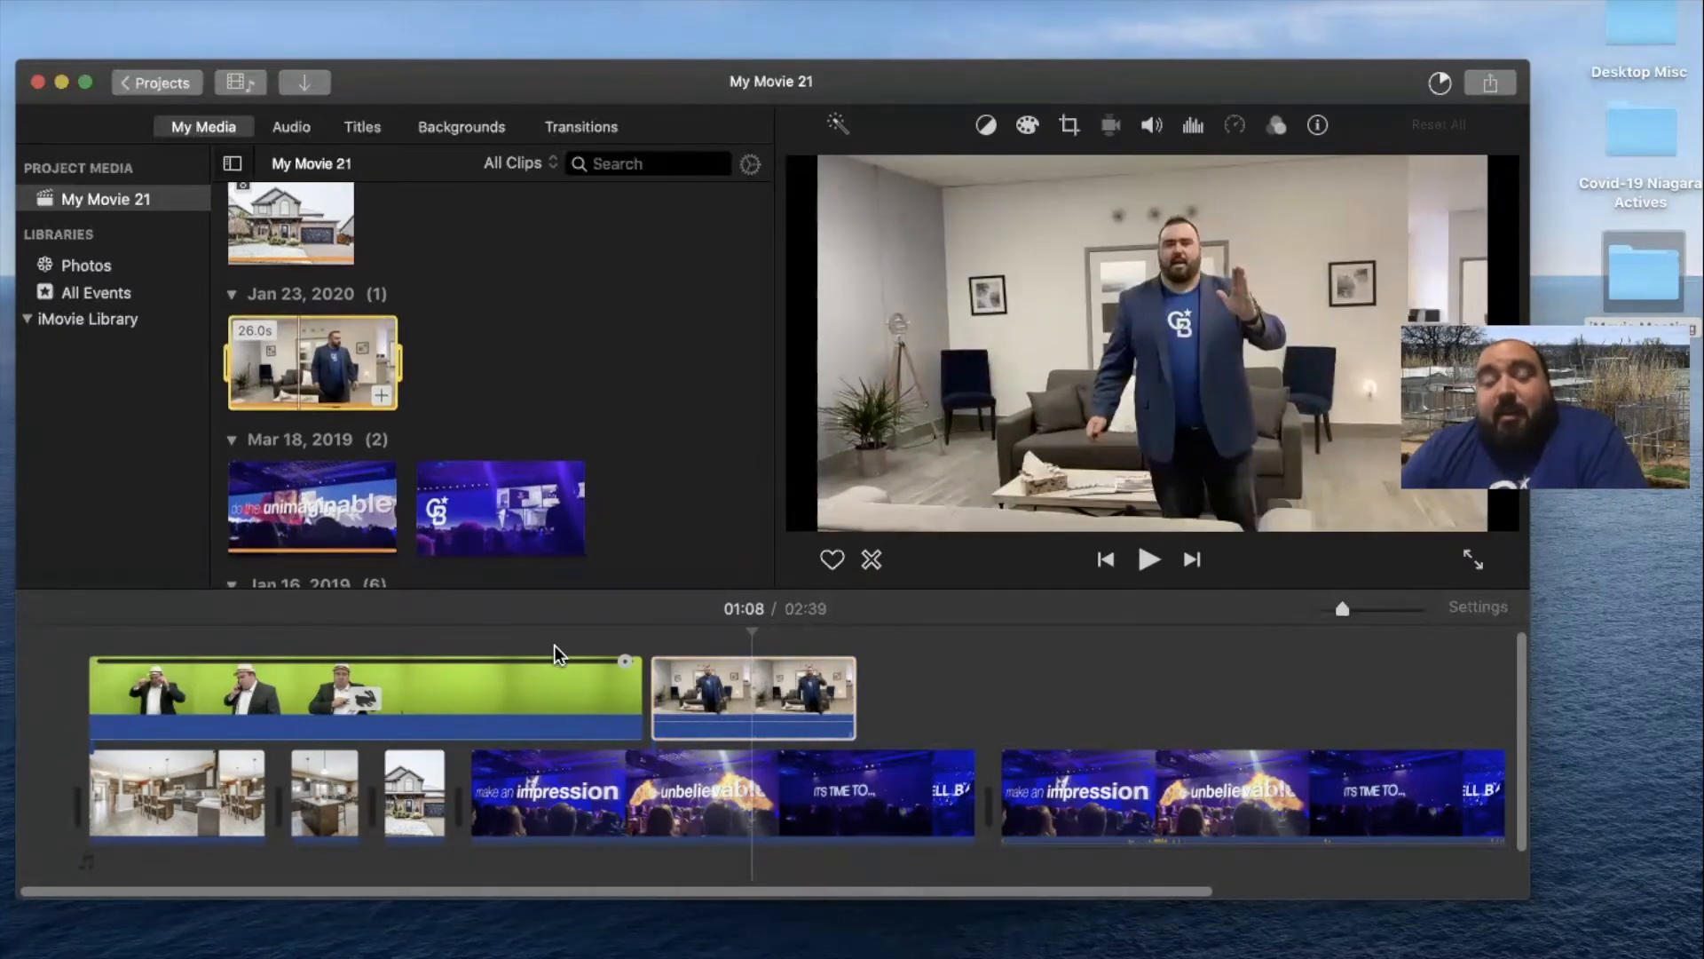
left_click(694, 664)
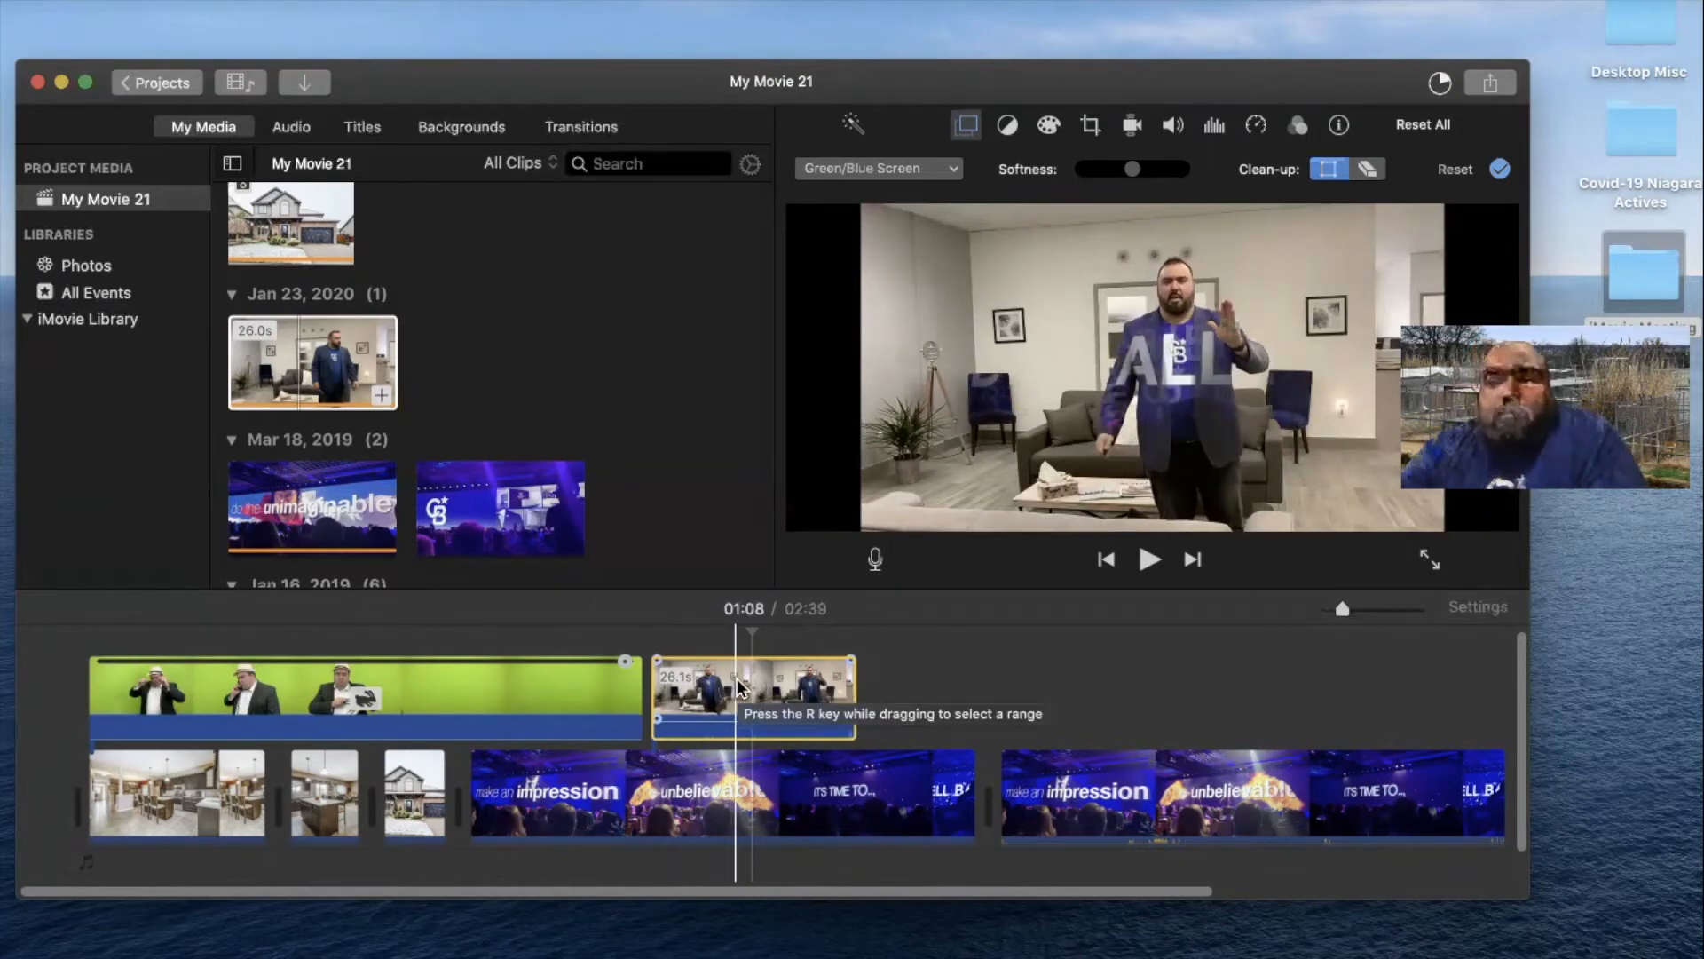
Add the 11.2 s video of the man by the grey wall after the living-room overlay, set it to Green/Blue Screen, and preview it
scroll(410, 452, "down", 10)
left_click(411, 452)
scroll(410, 458, "down", 1)
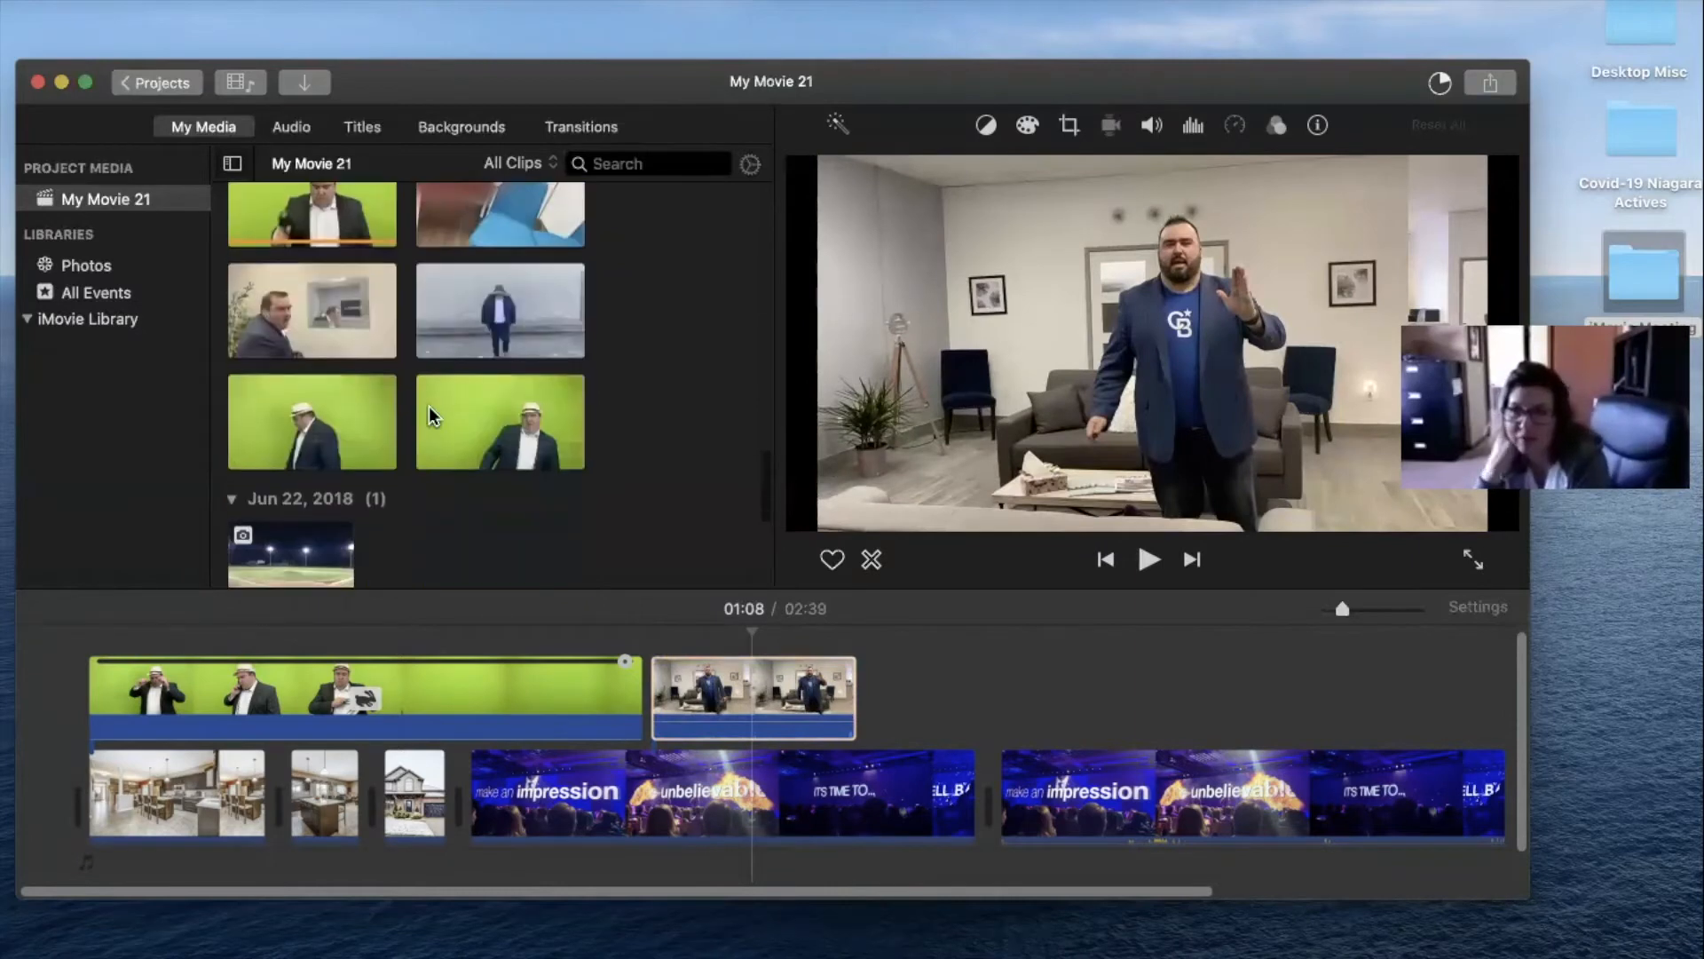
left_click_drag(476, 302, 919, 718)
left_click(962, 692)
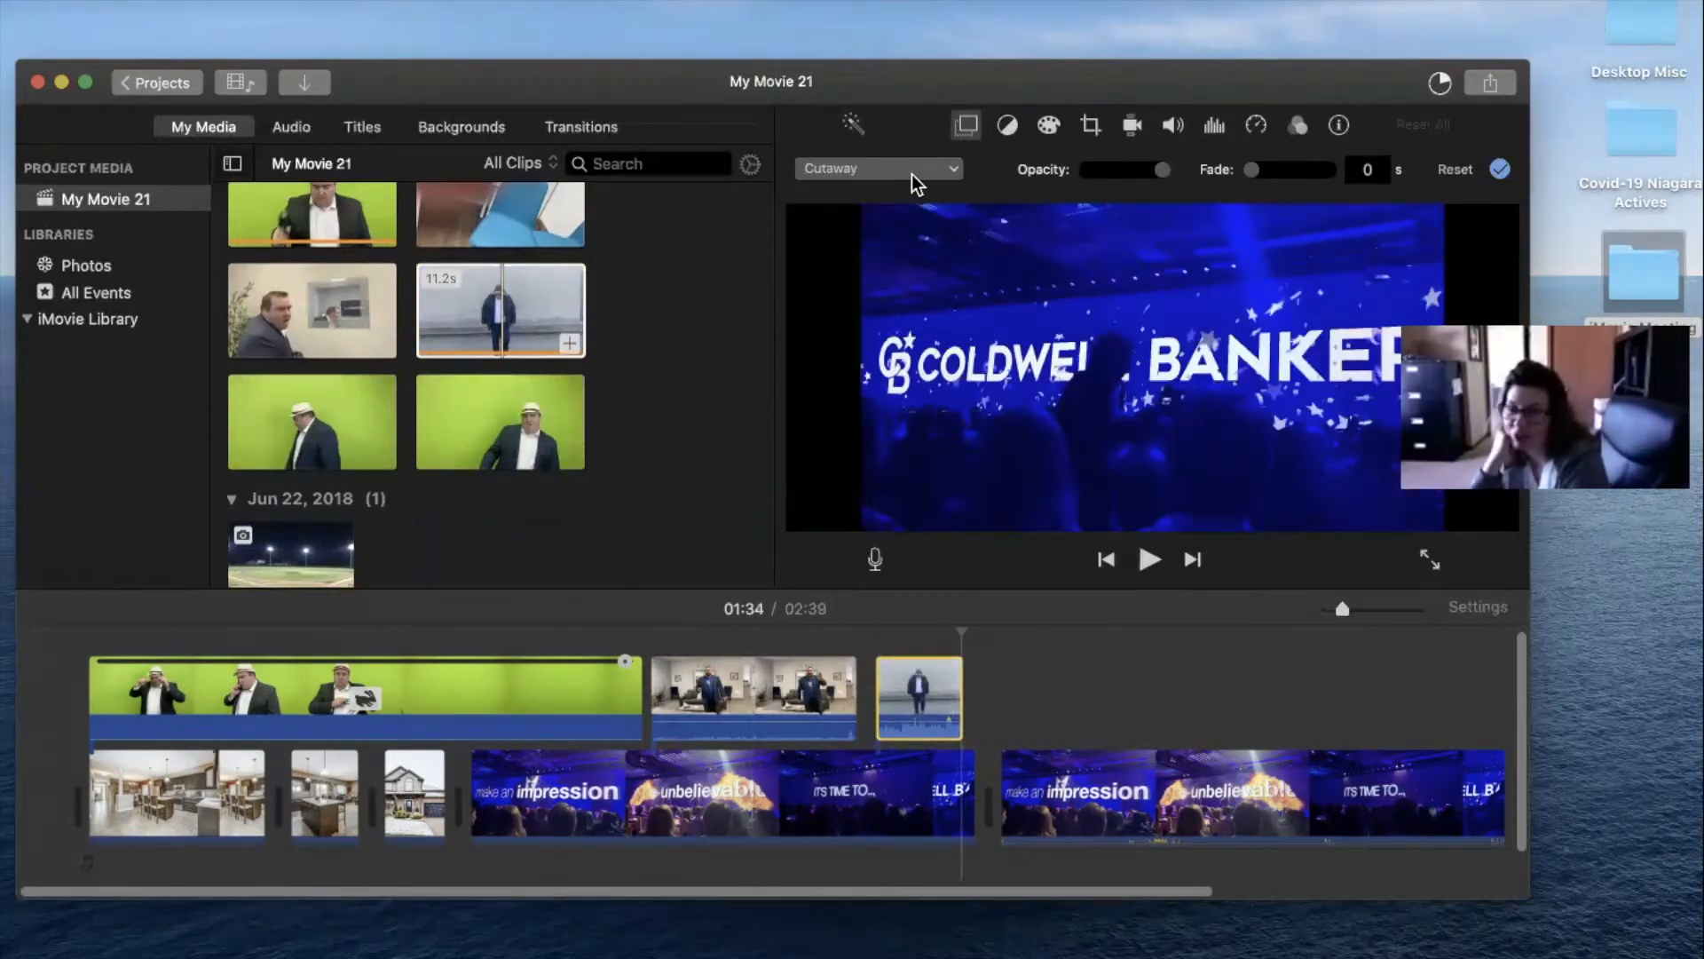
left_click(911, 169)
left_click(902, 215)
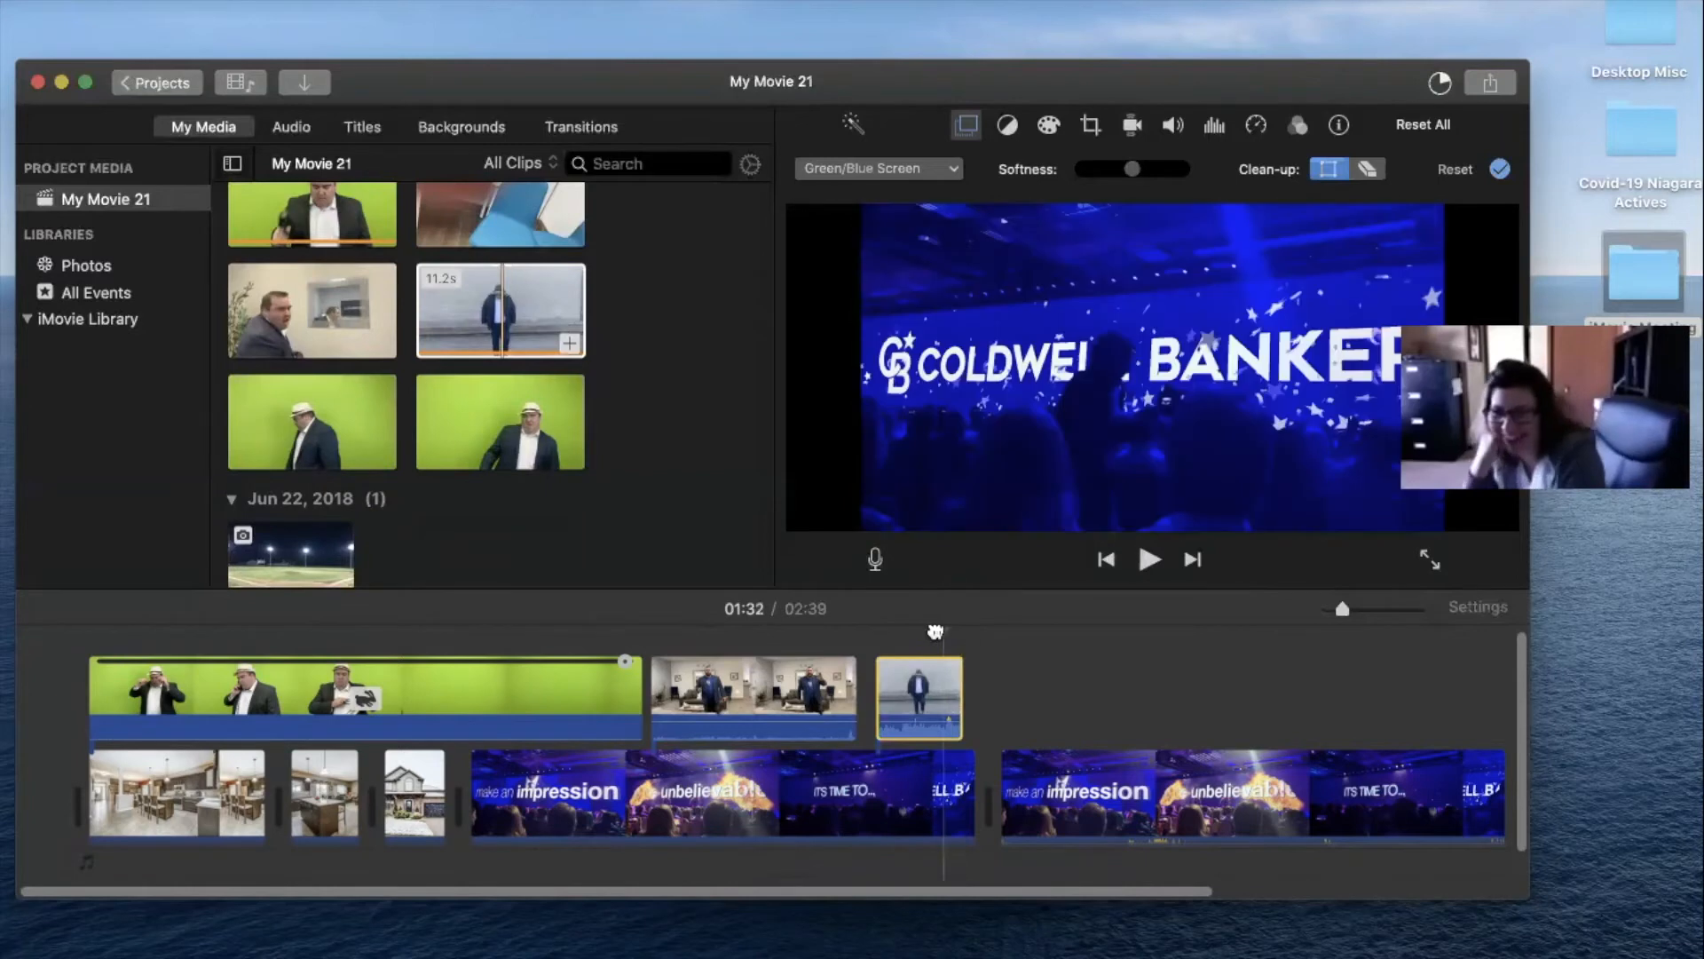
left_click(916, 632)
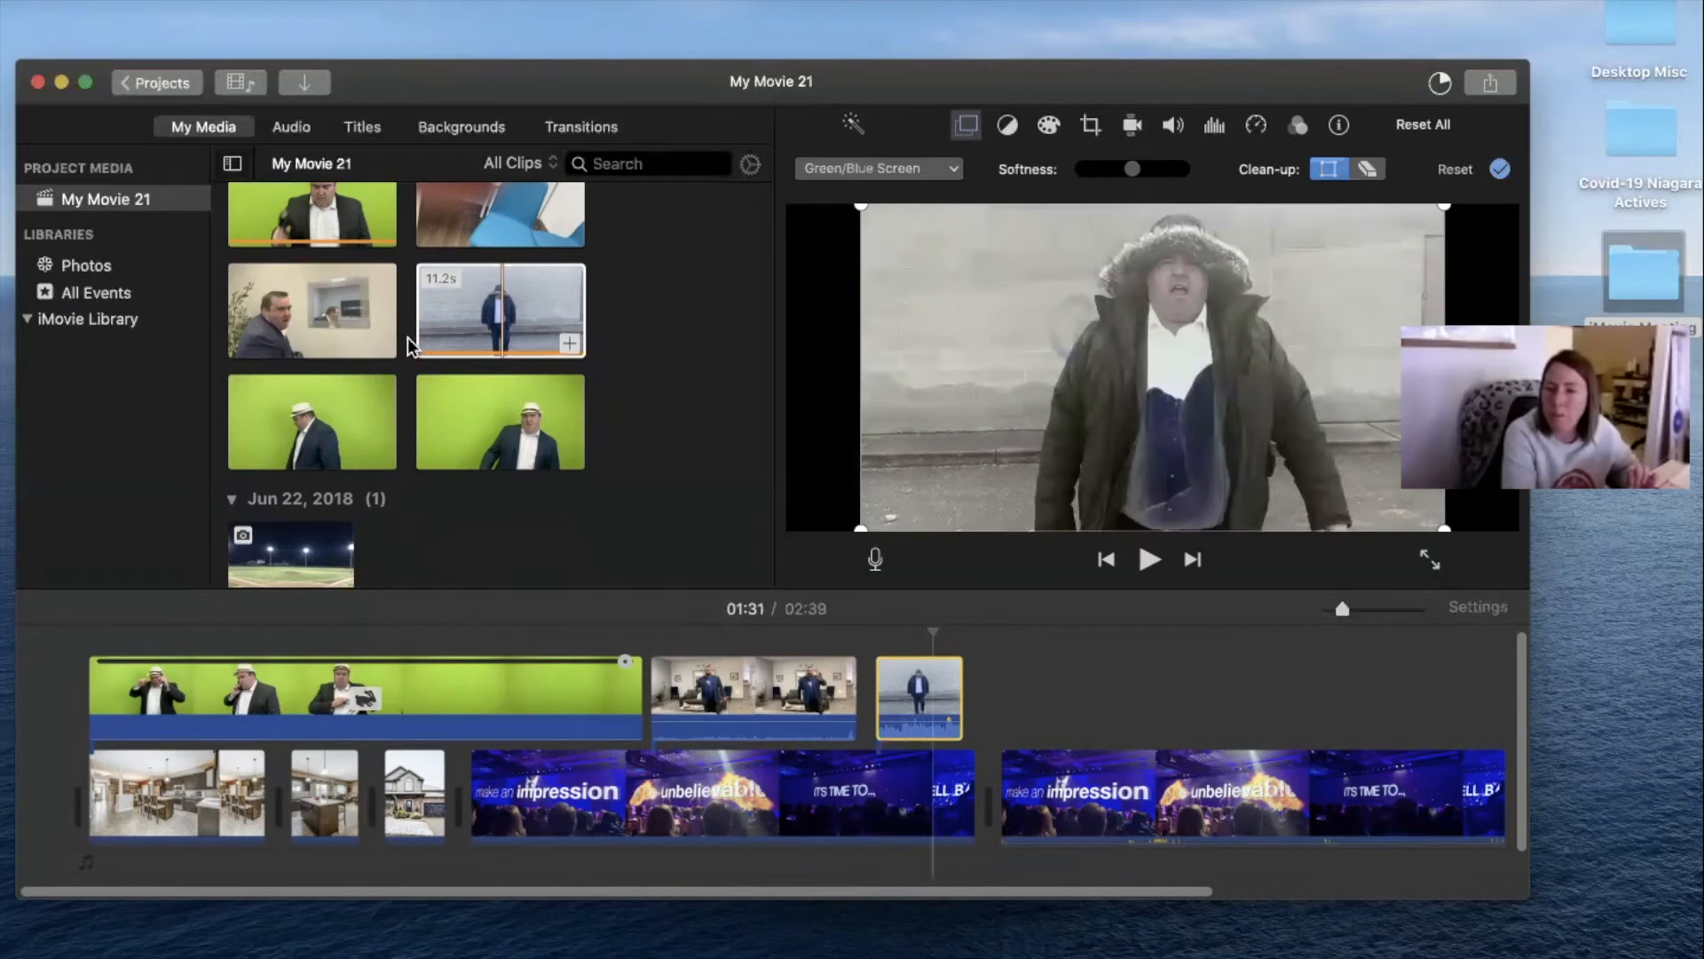
Insert the Jun 22, 2018 baseball field photo after the house photo and preview it behind the green-screen clip at about 00:34
left_click(514, 422)
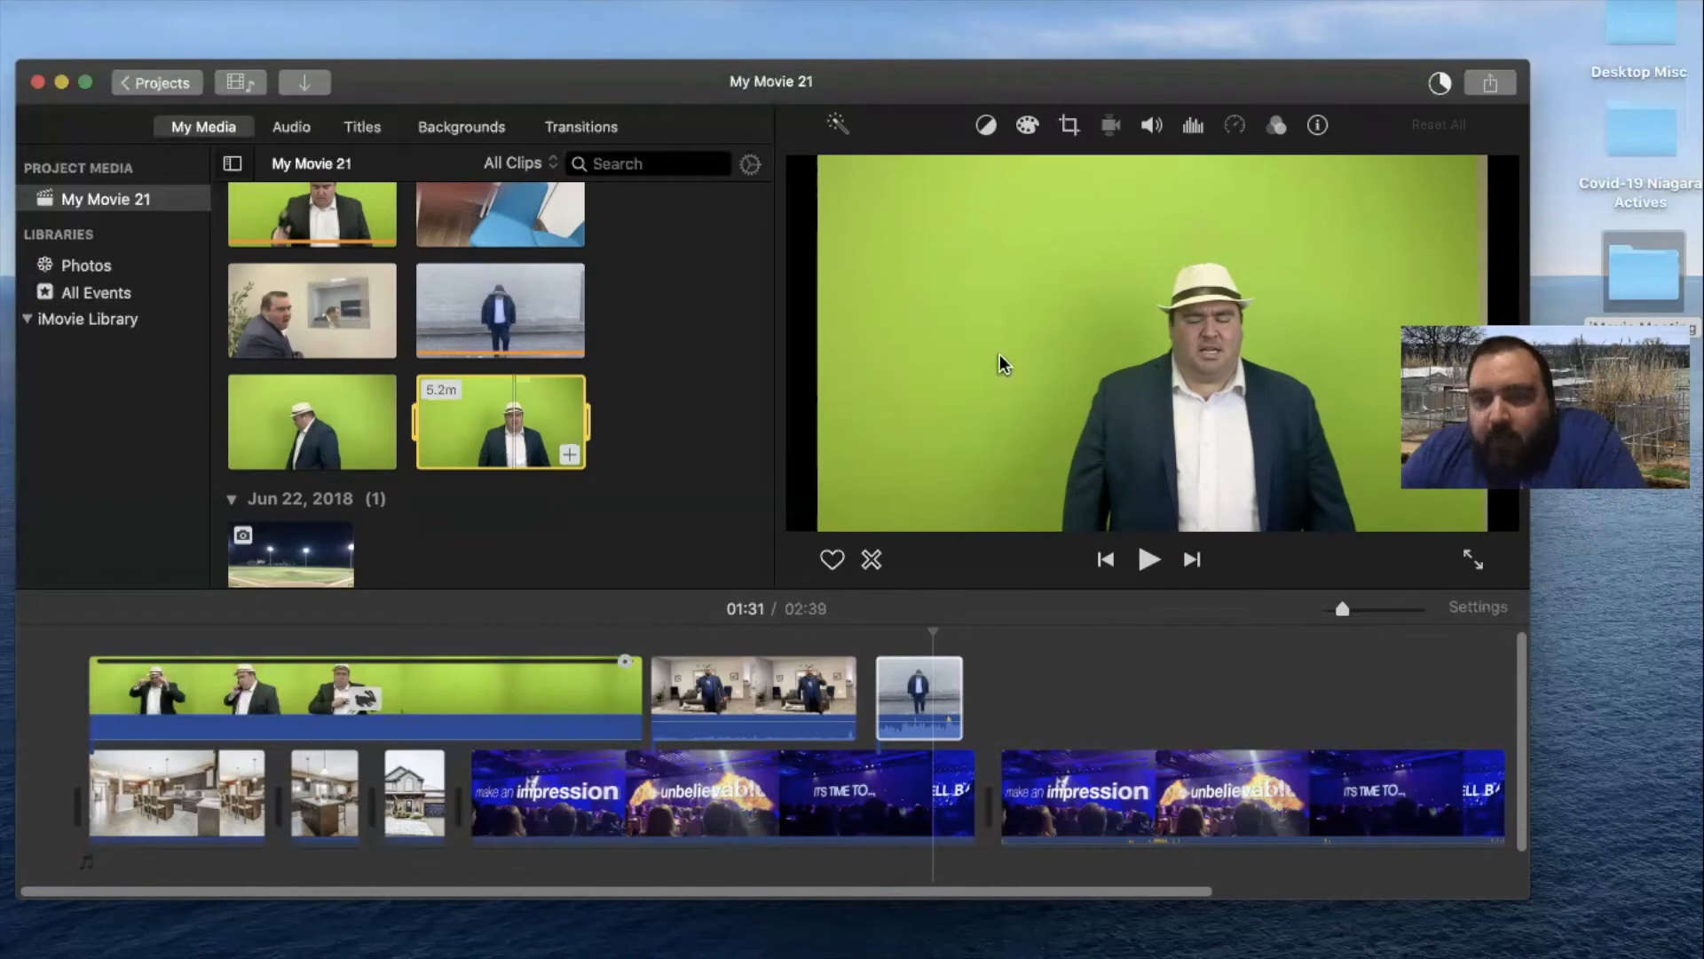
left_click_drag(301, 546, 463, 793)
left_click(487, 641)
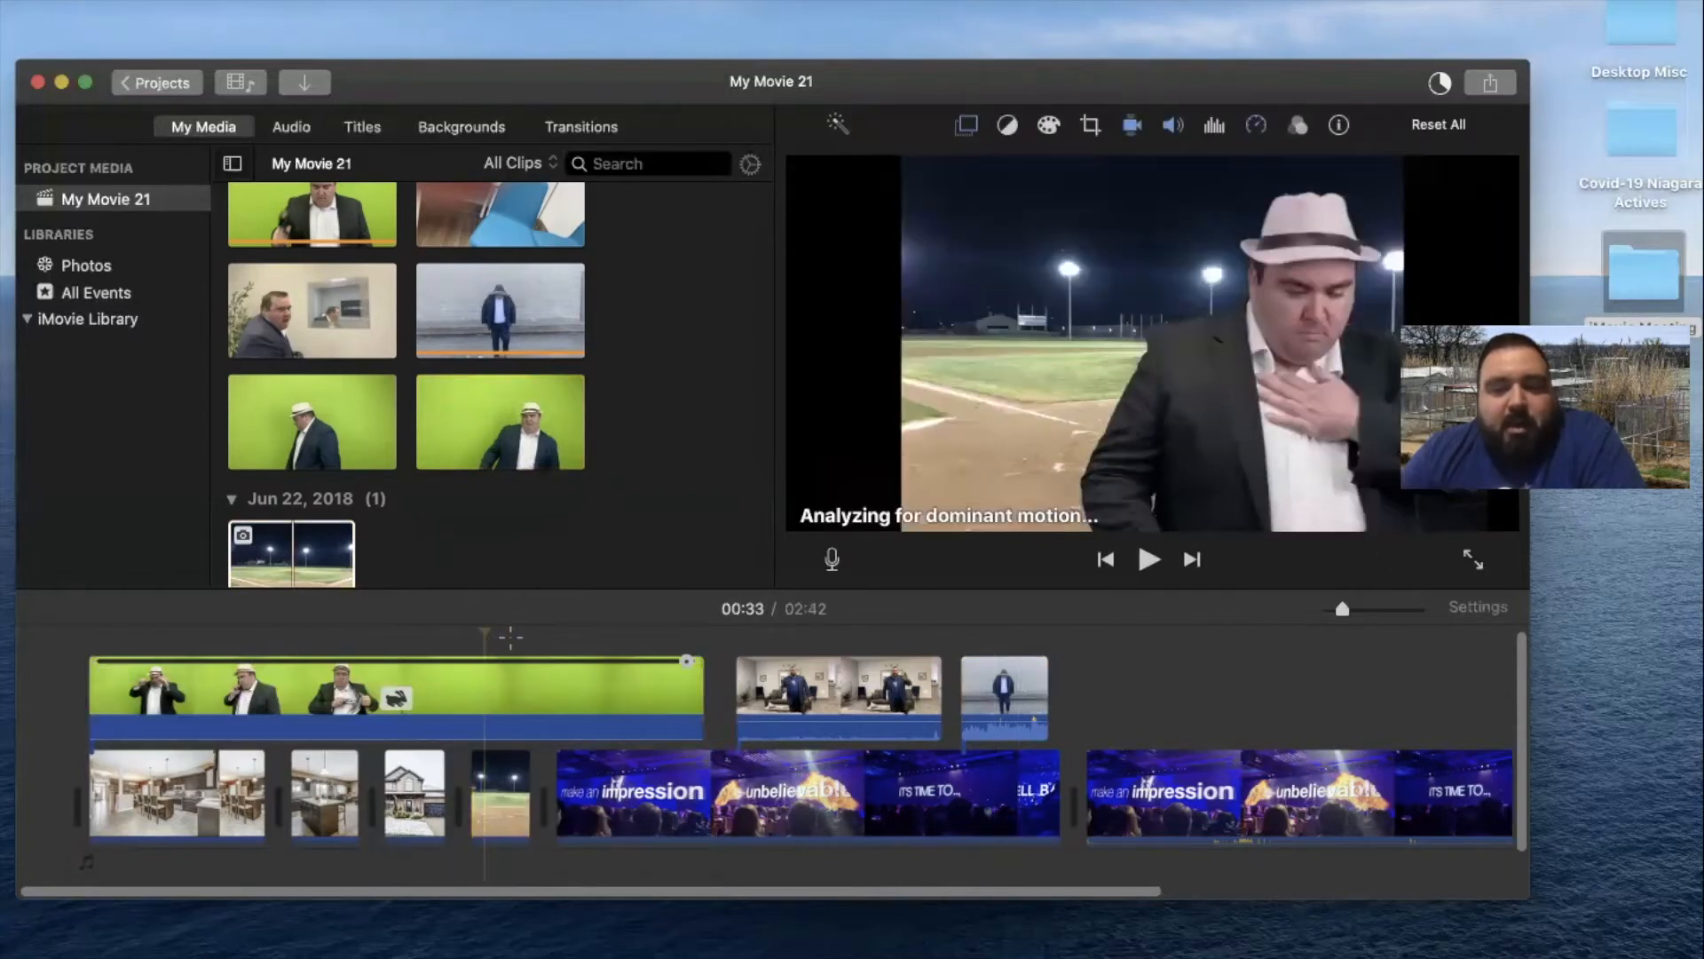
left_click_drag(487, 635, 506, 637)
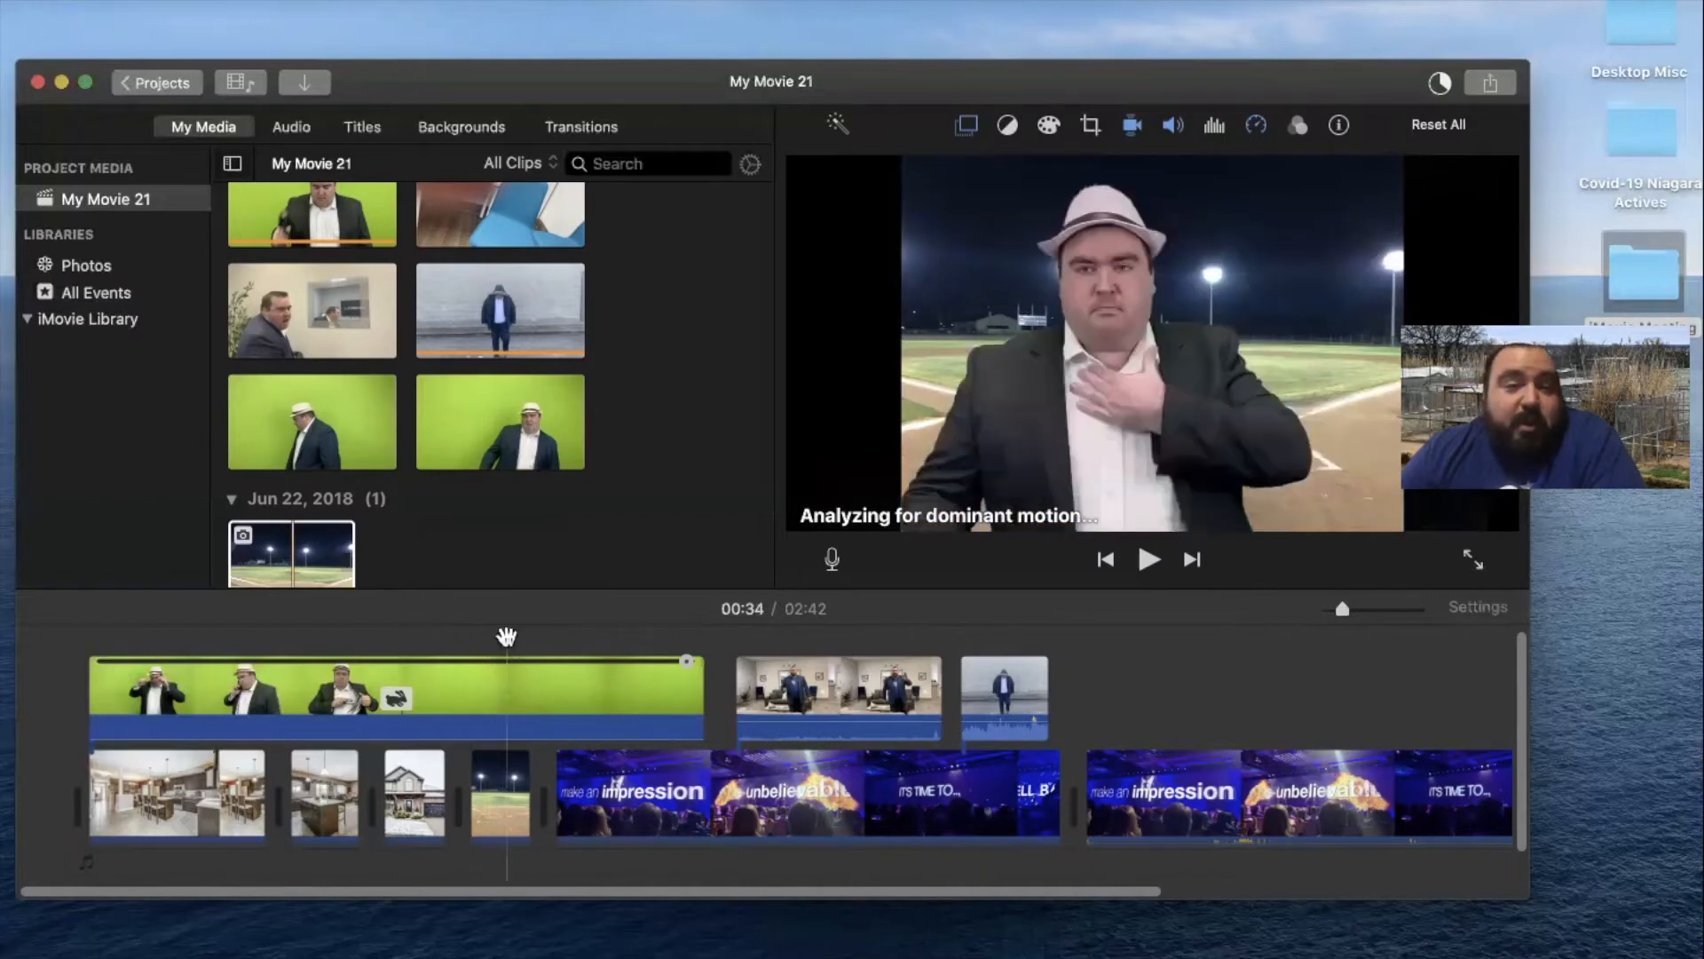
Insert the Curtain background between the two kitchen photos and preview it behind the green-screen clip at about 00:26
left_click(476, 133)
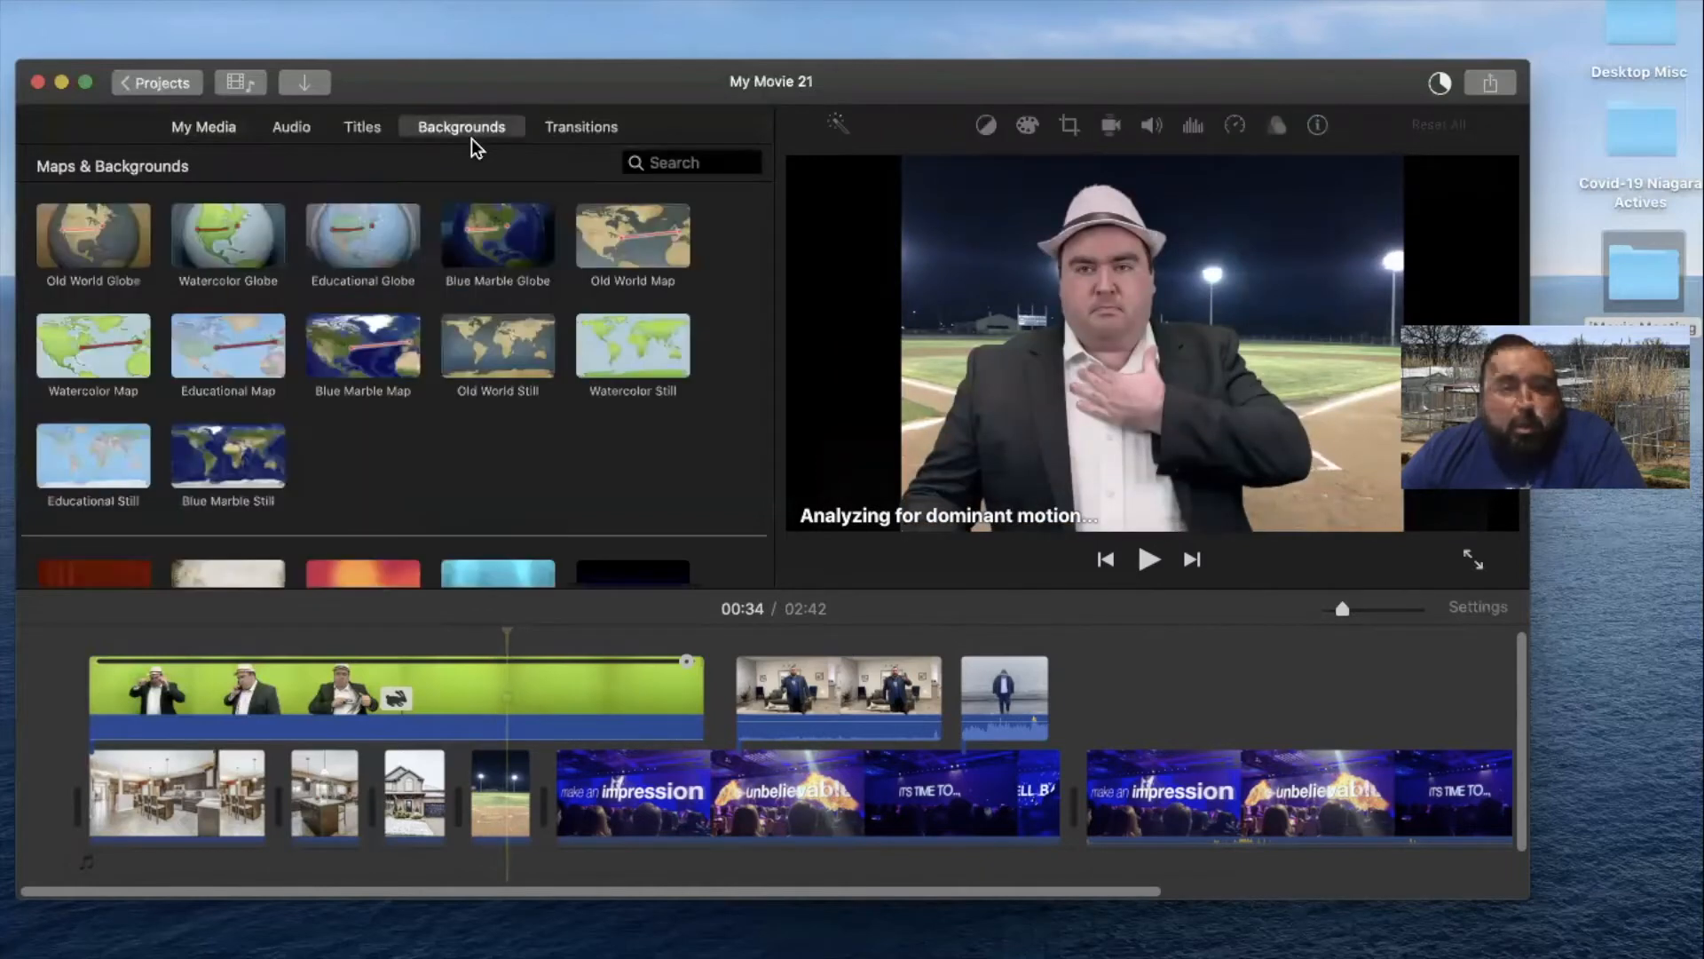
scroll(286, 376, "down", 5)
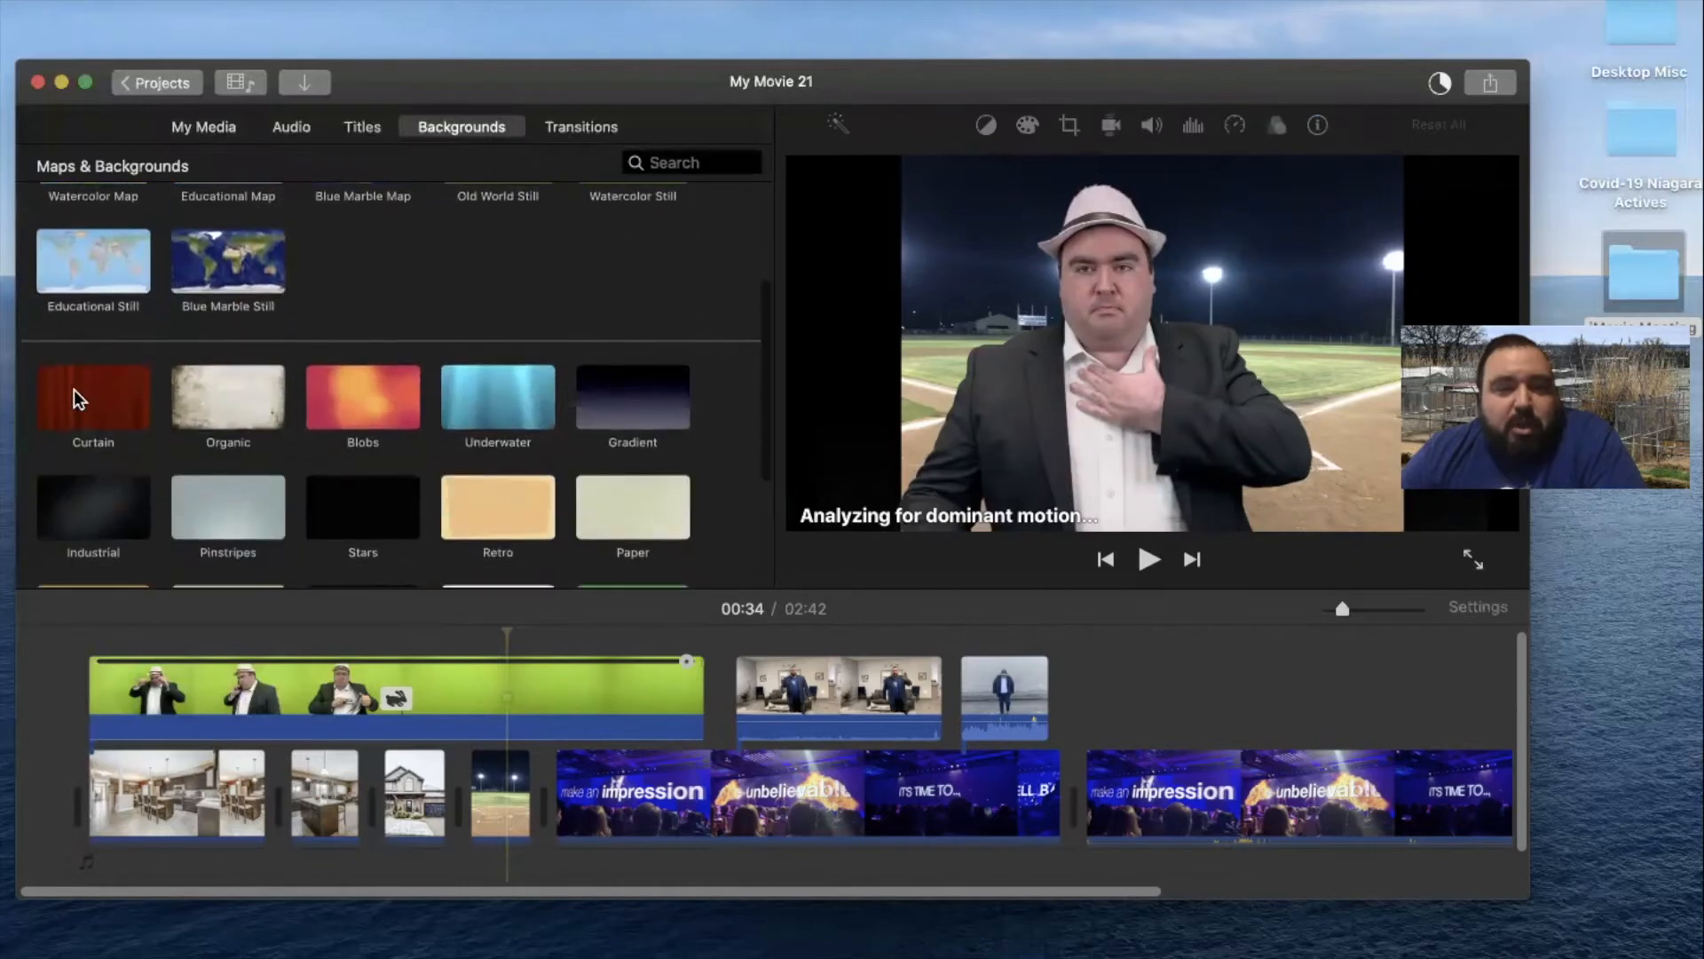
left_click(84, 390)
left_click_drag(116, 801, 381, 773)
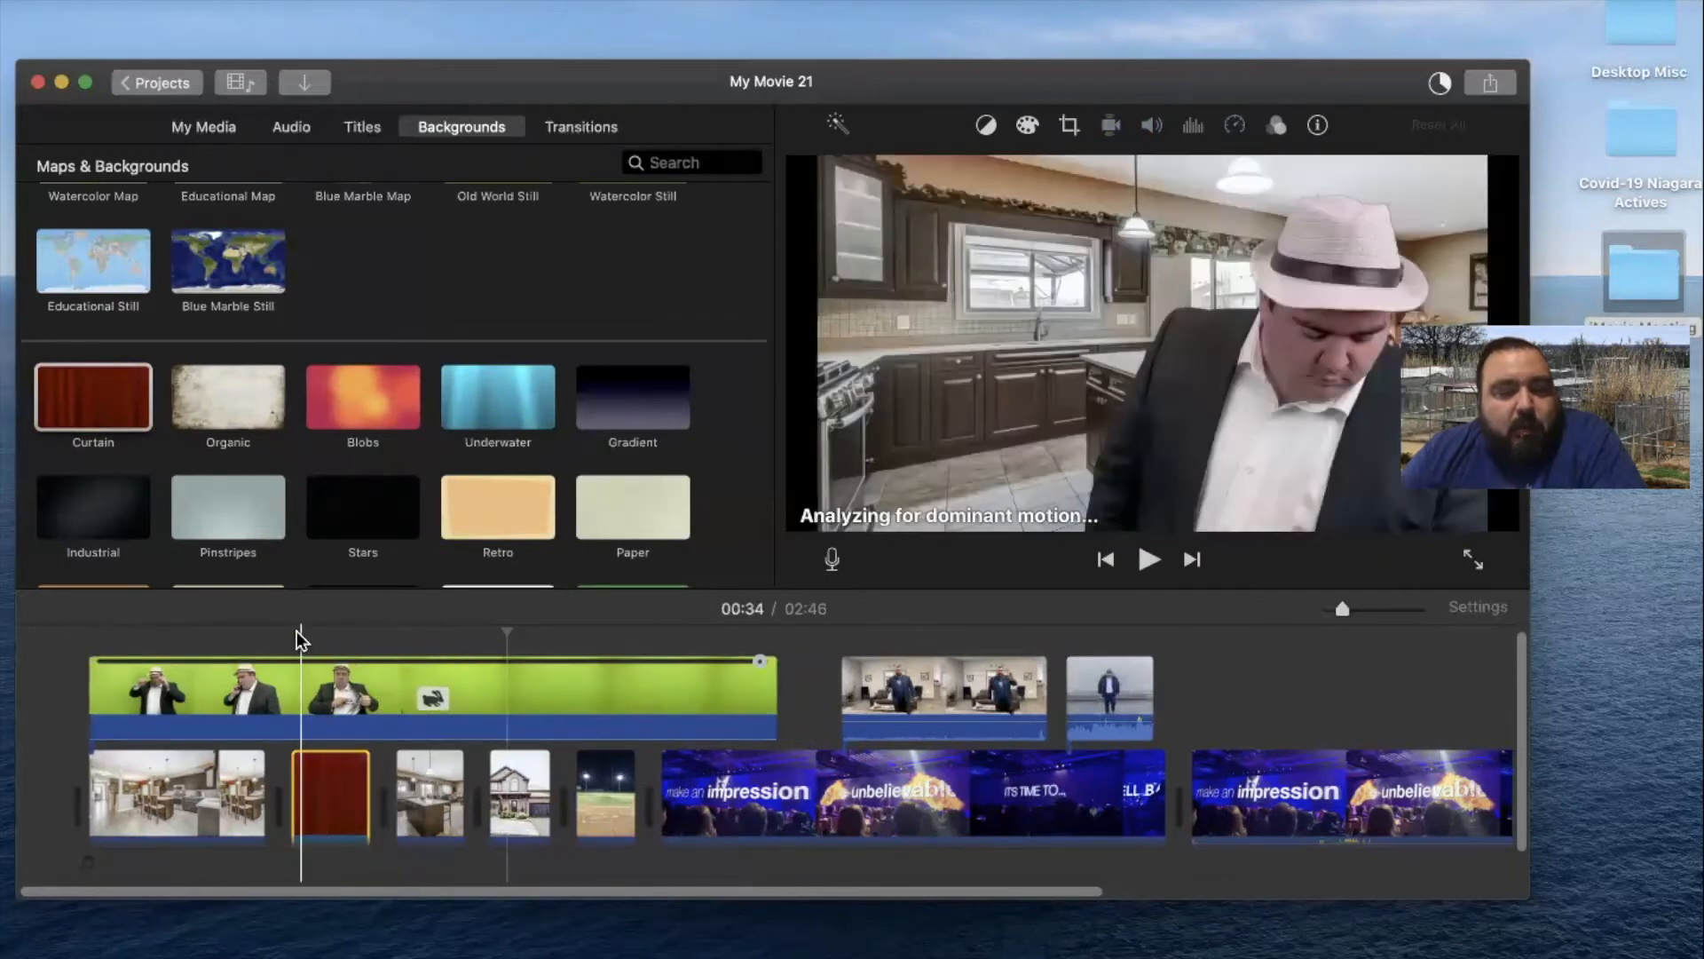
left_click(296, 631)
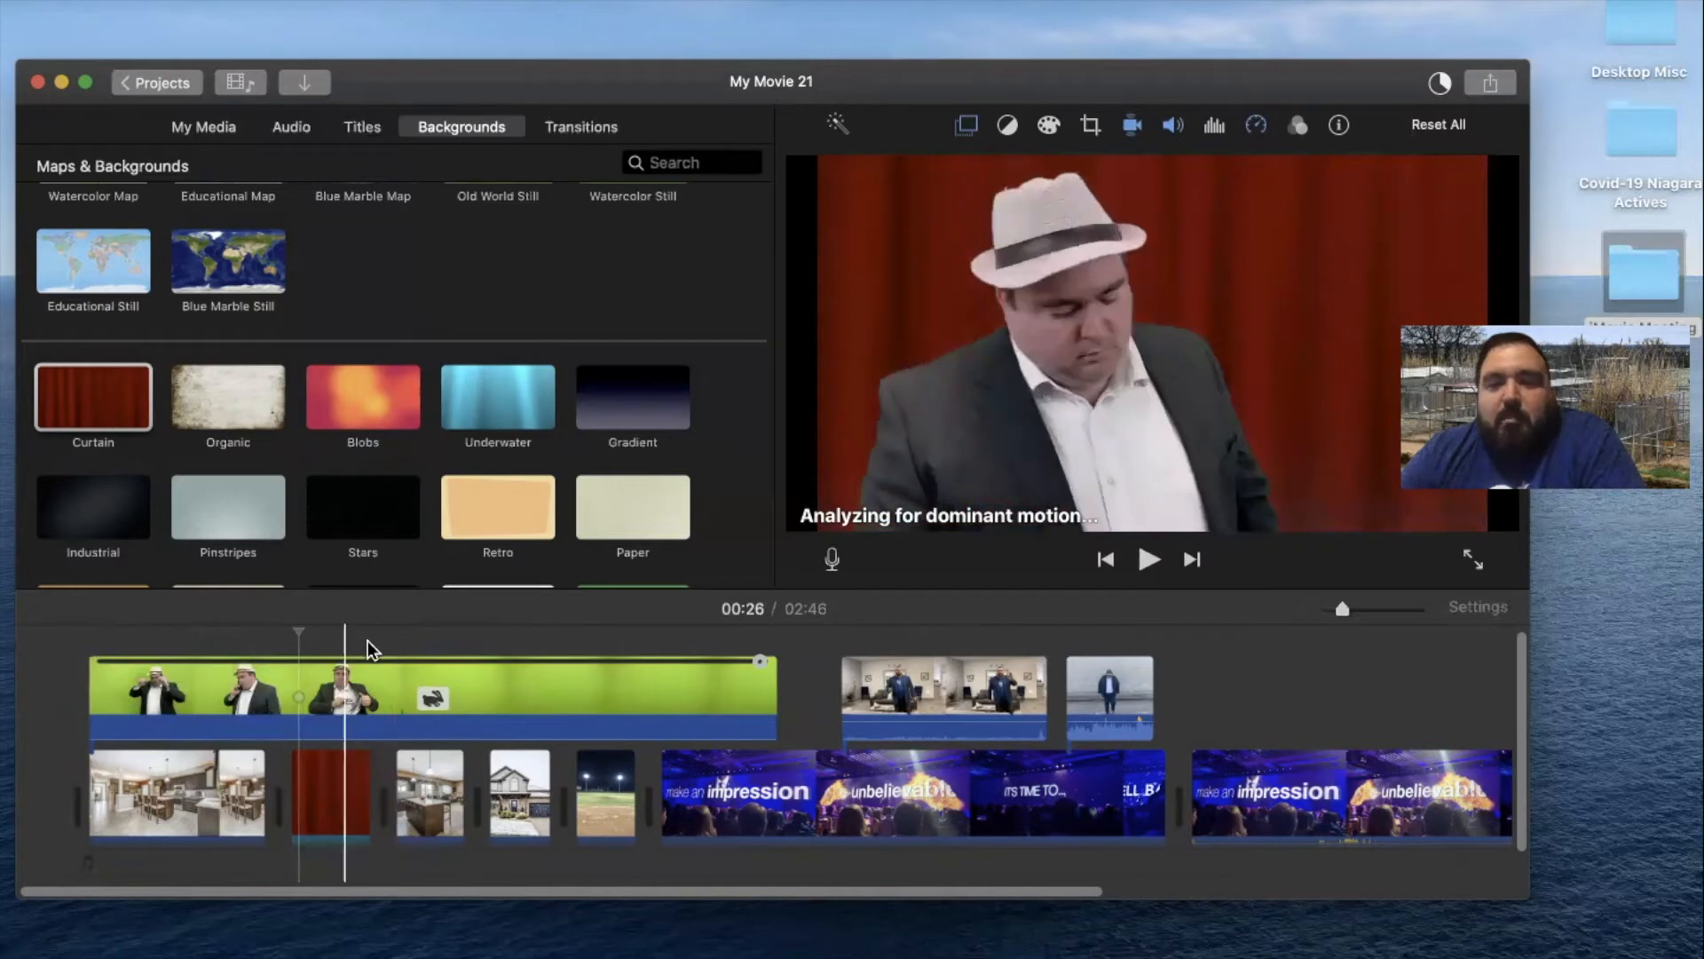
scroll(277, 484, "down", 3)
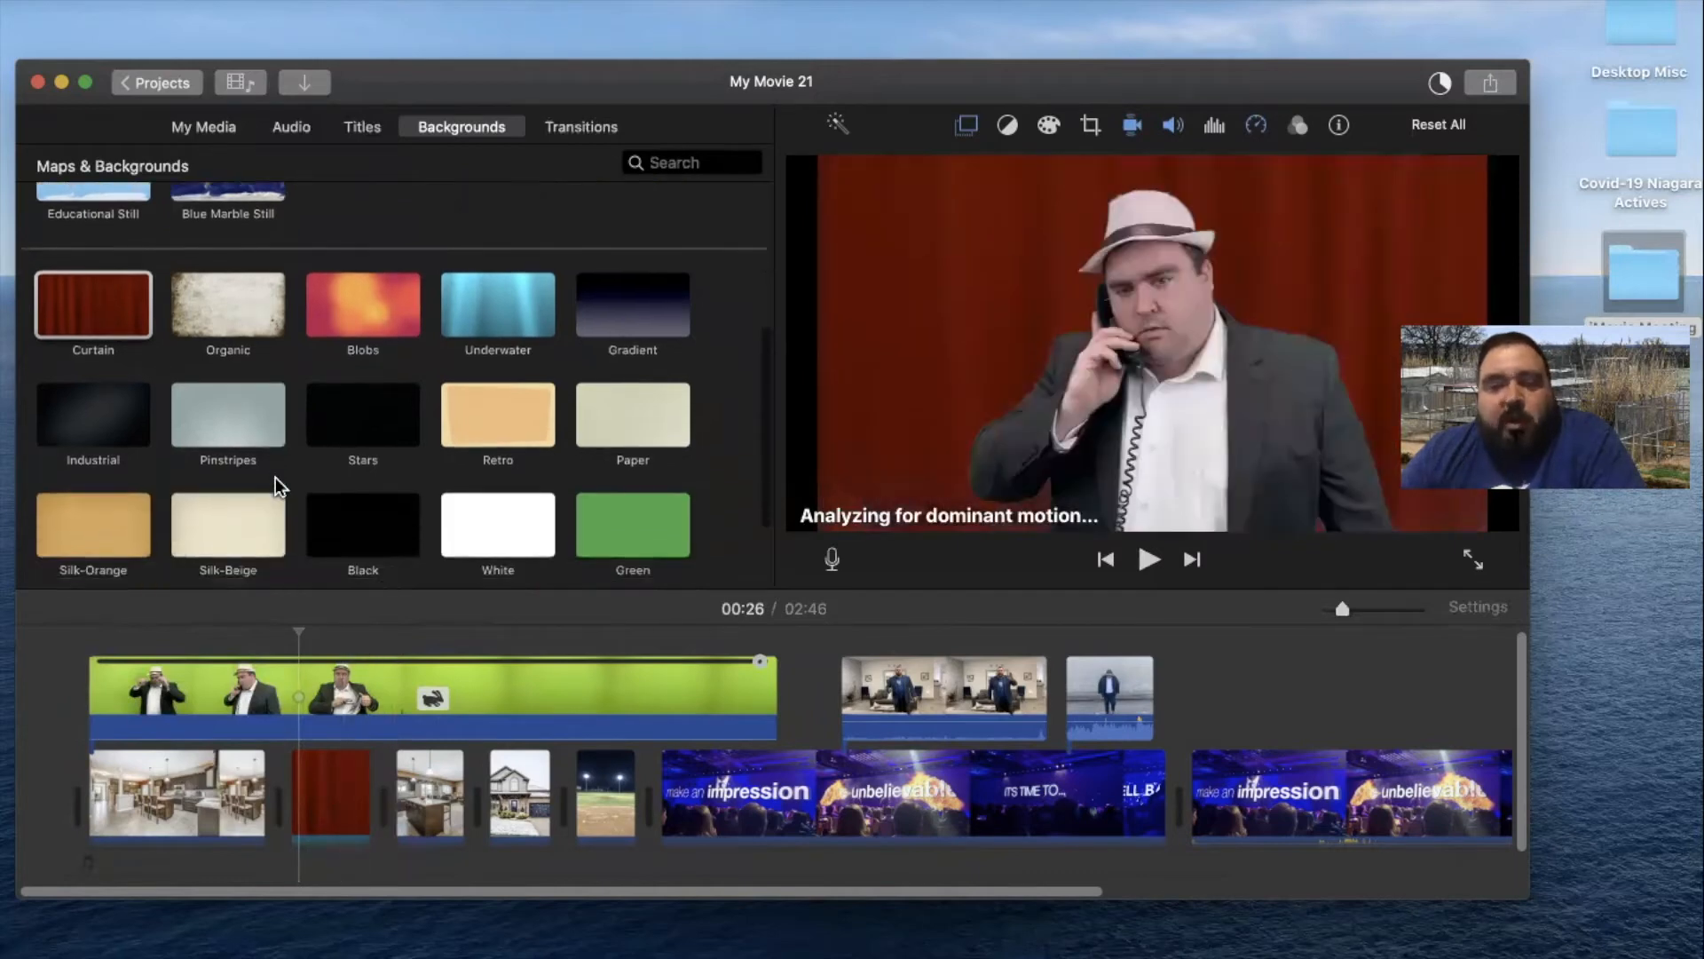
scroll(275, 483, "down", 3)
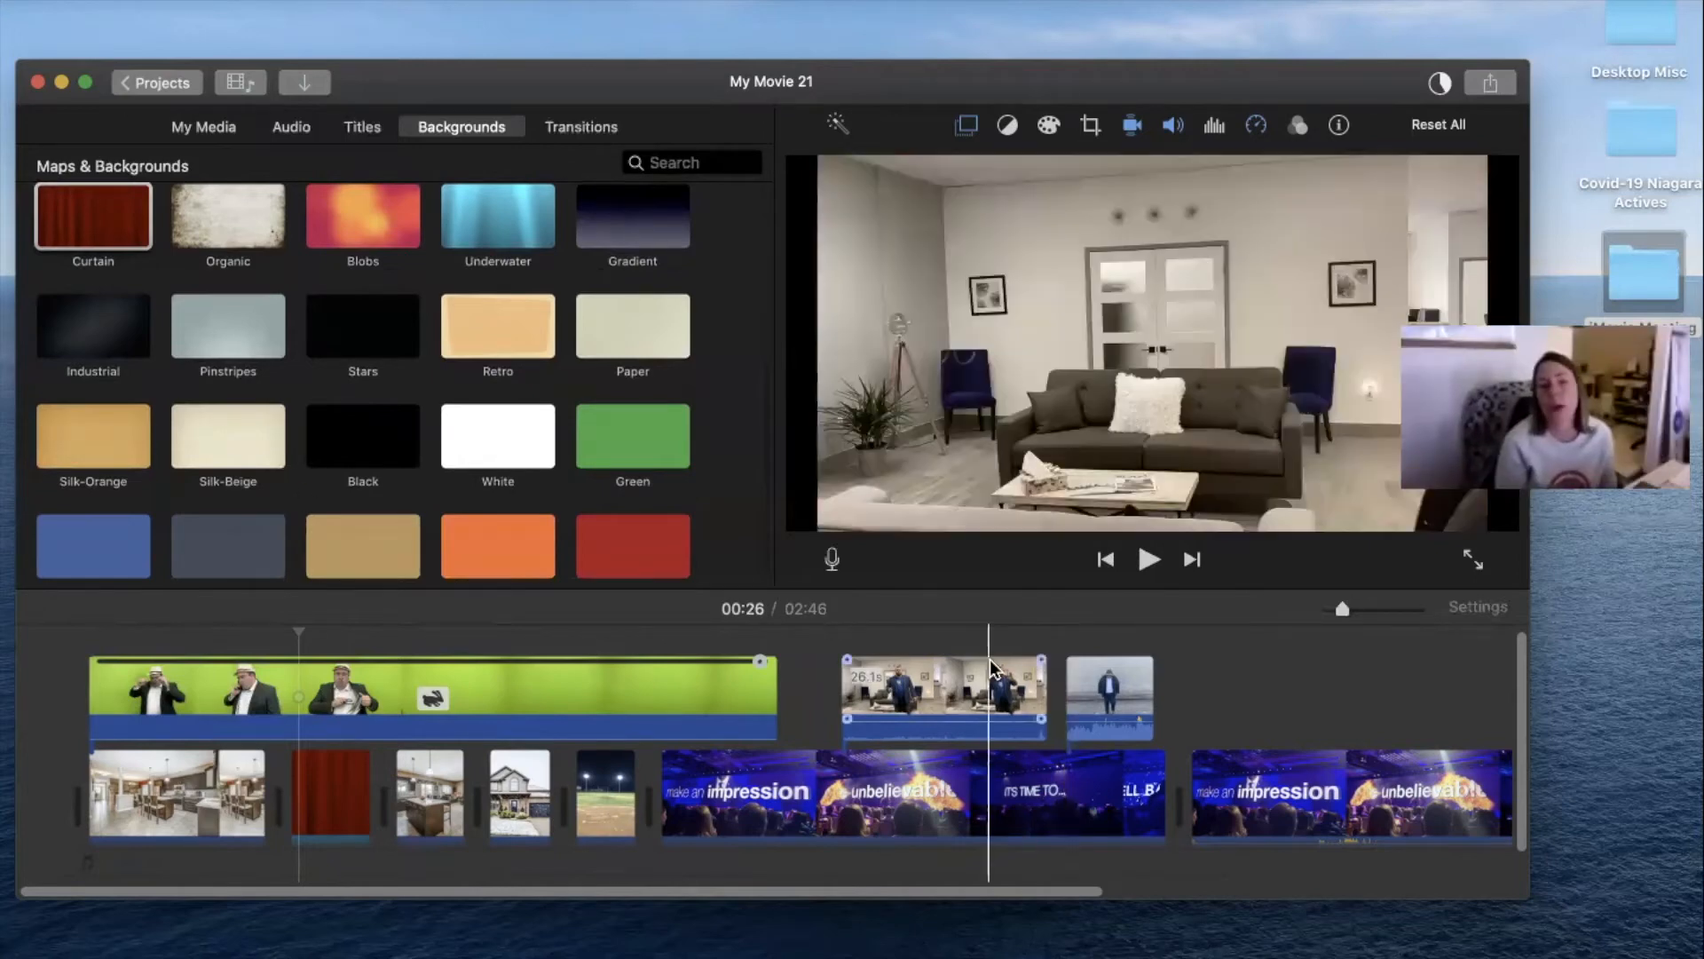
scroll(991, 662, "right", 5)
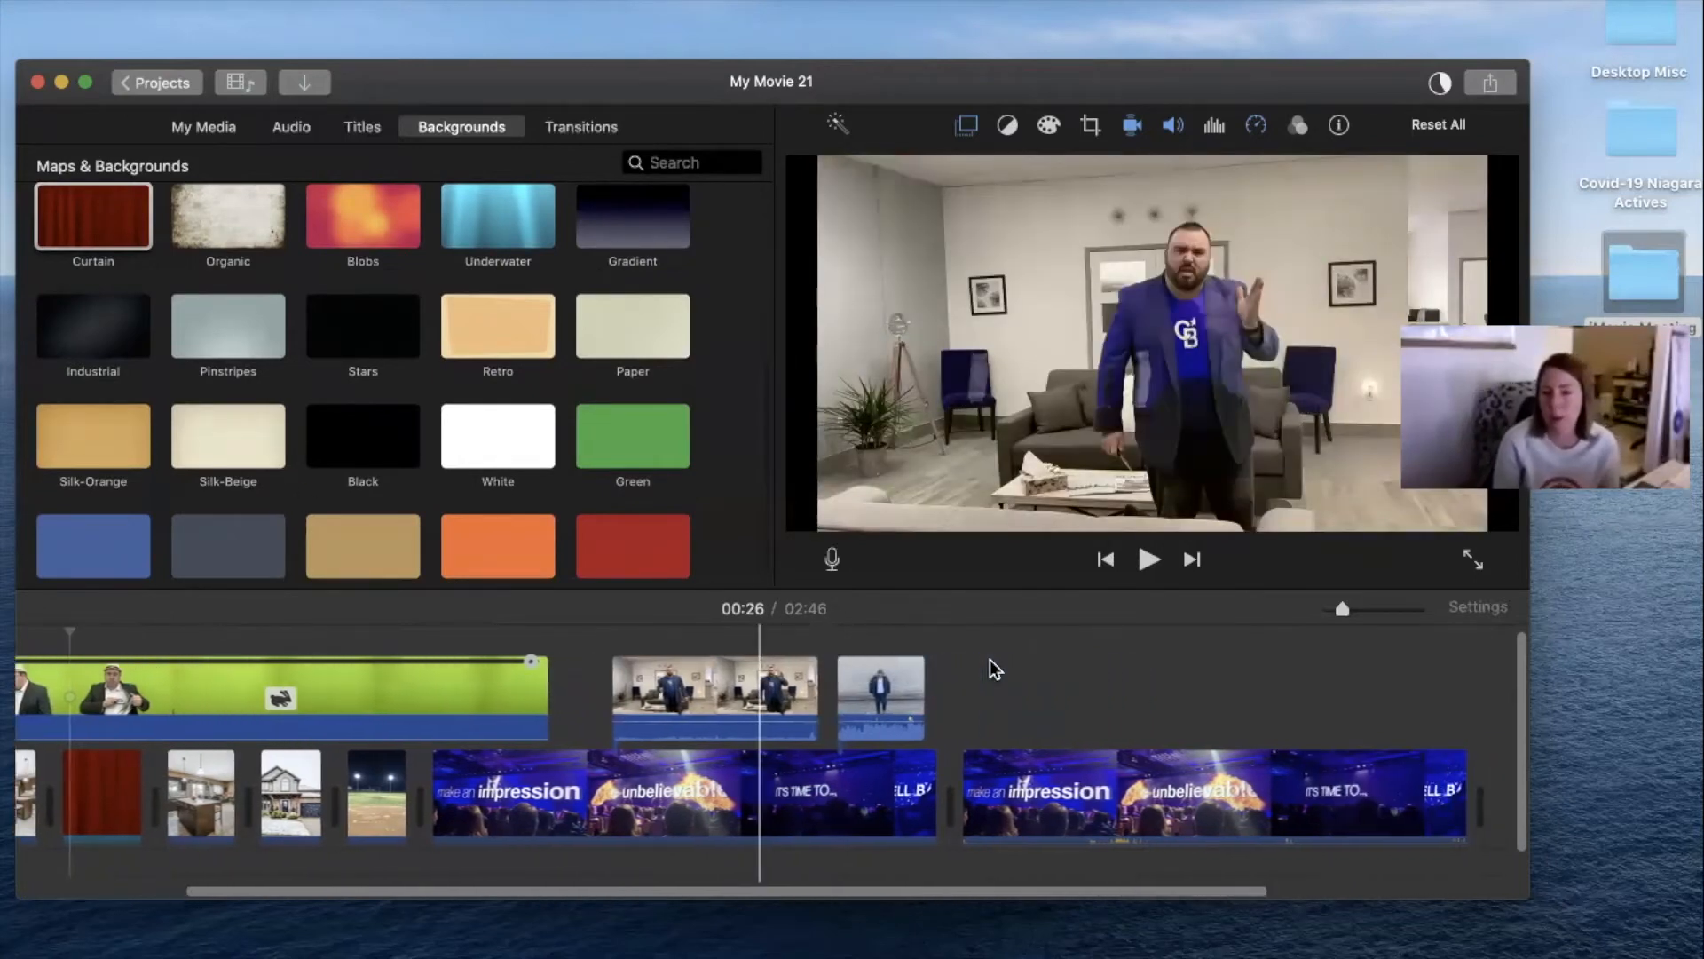
scroll(991, 659, "left", 3)
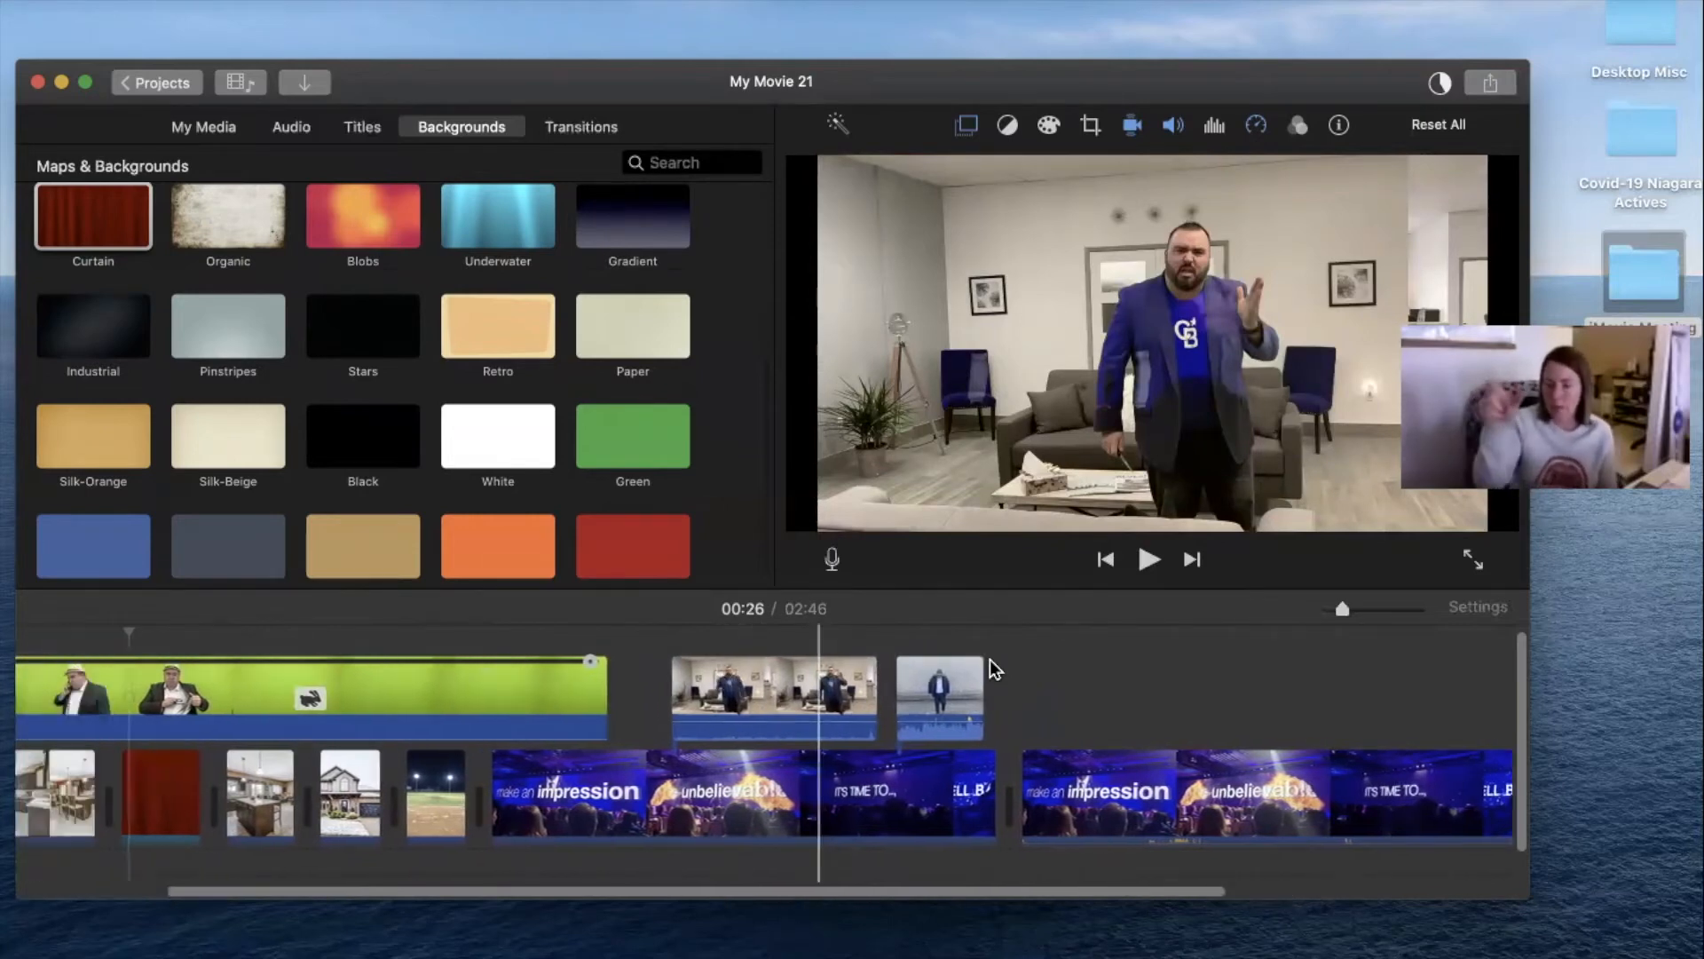
scroll(992, 666, "left", 6)
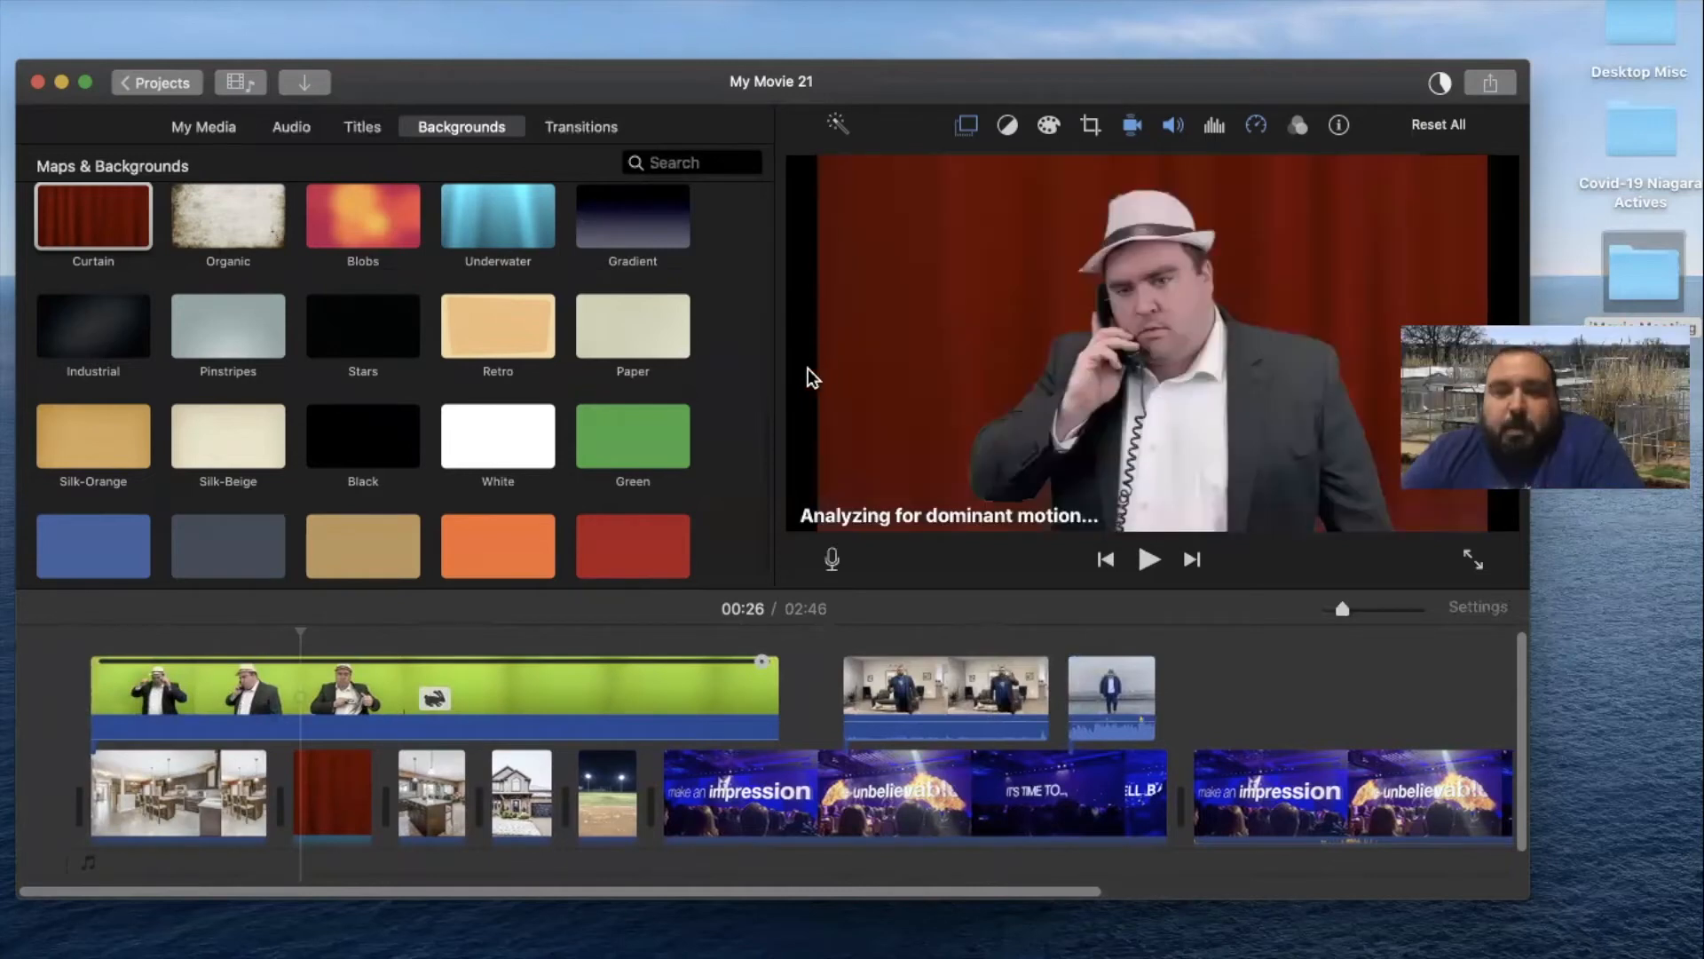
Play the movie full screen over the changing backgrounds, stop at 00:40, and move the playhead back to about 00:36
left_click(1474, 562)
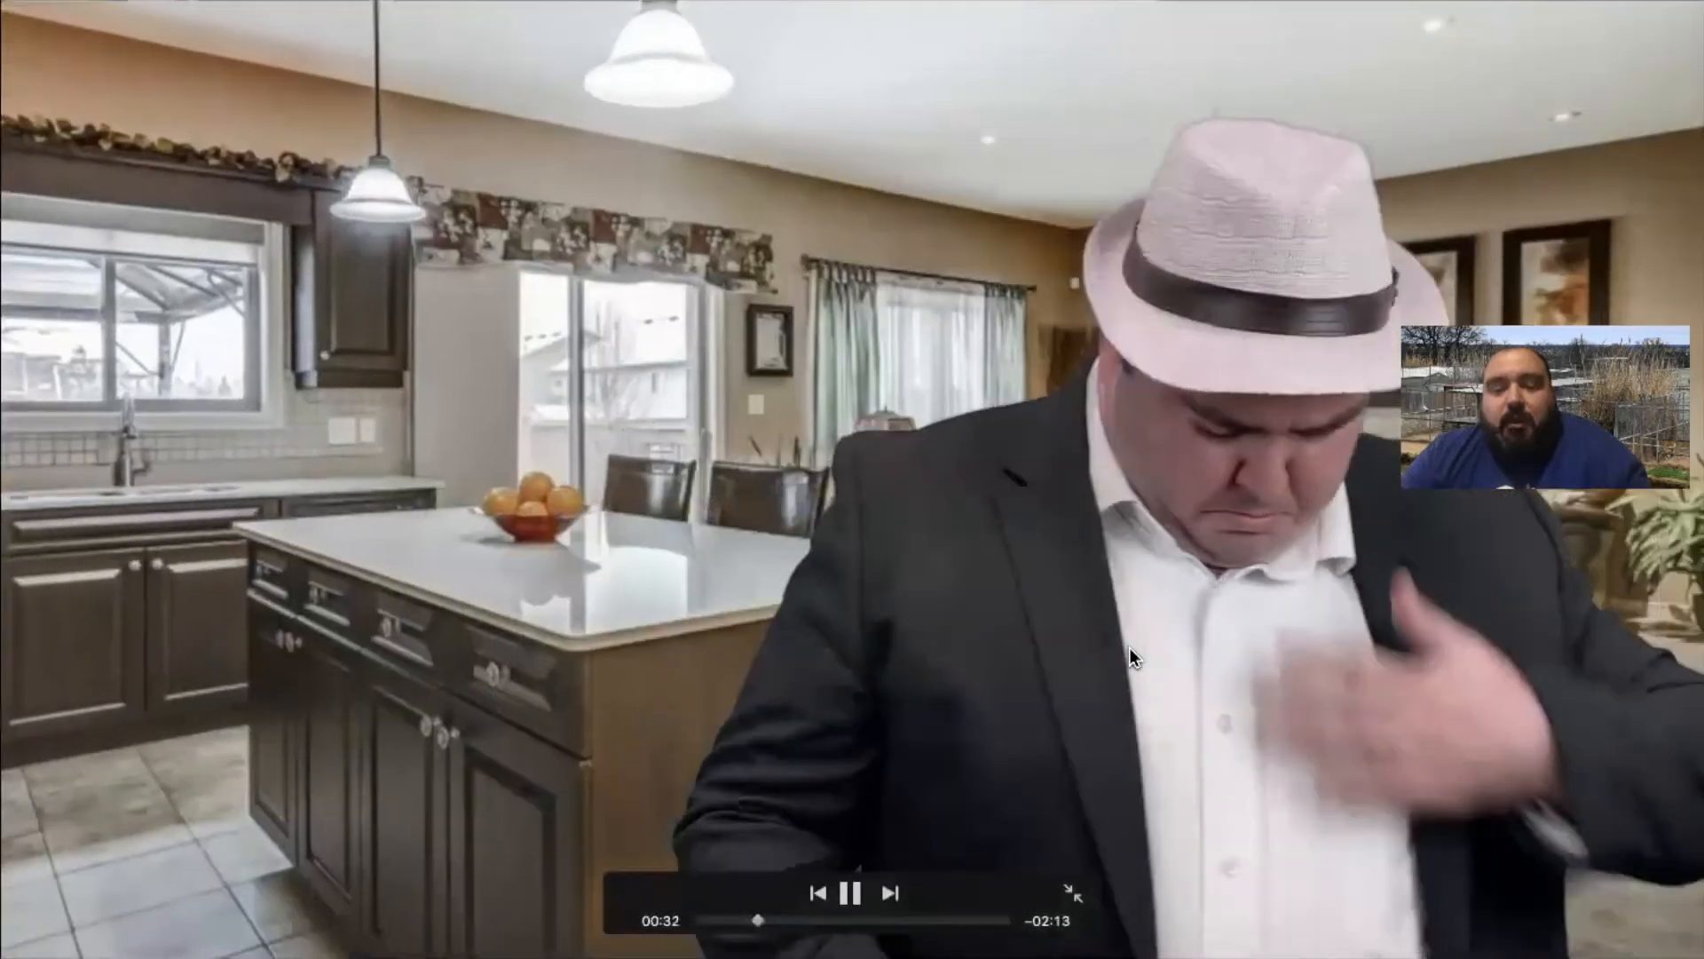
key("Escape")
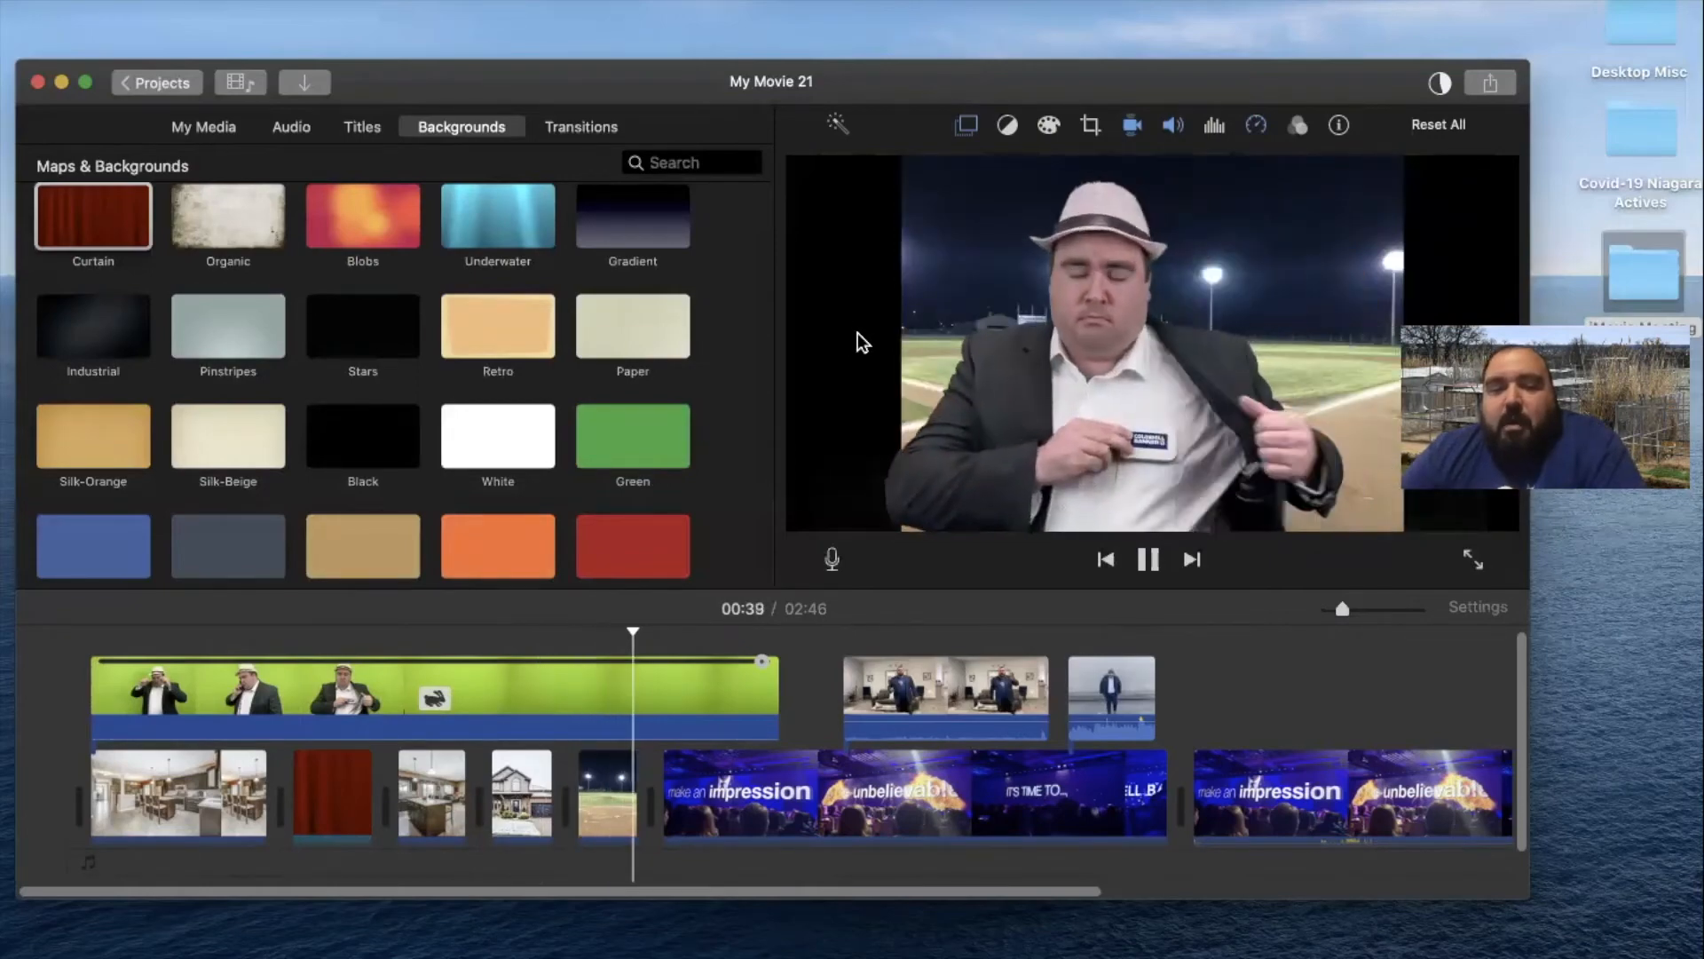
left_click(1154, 565)
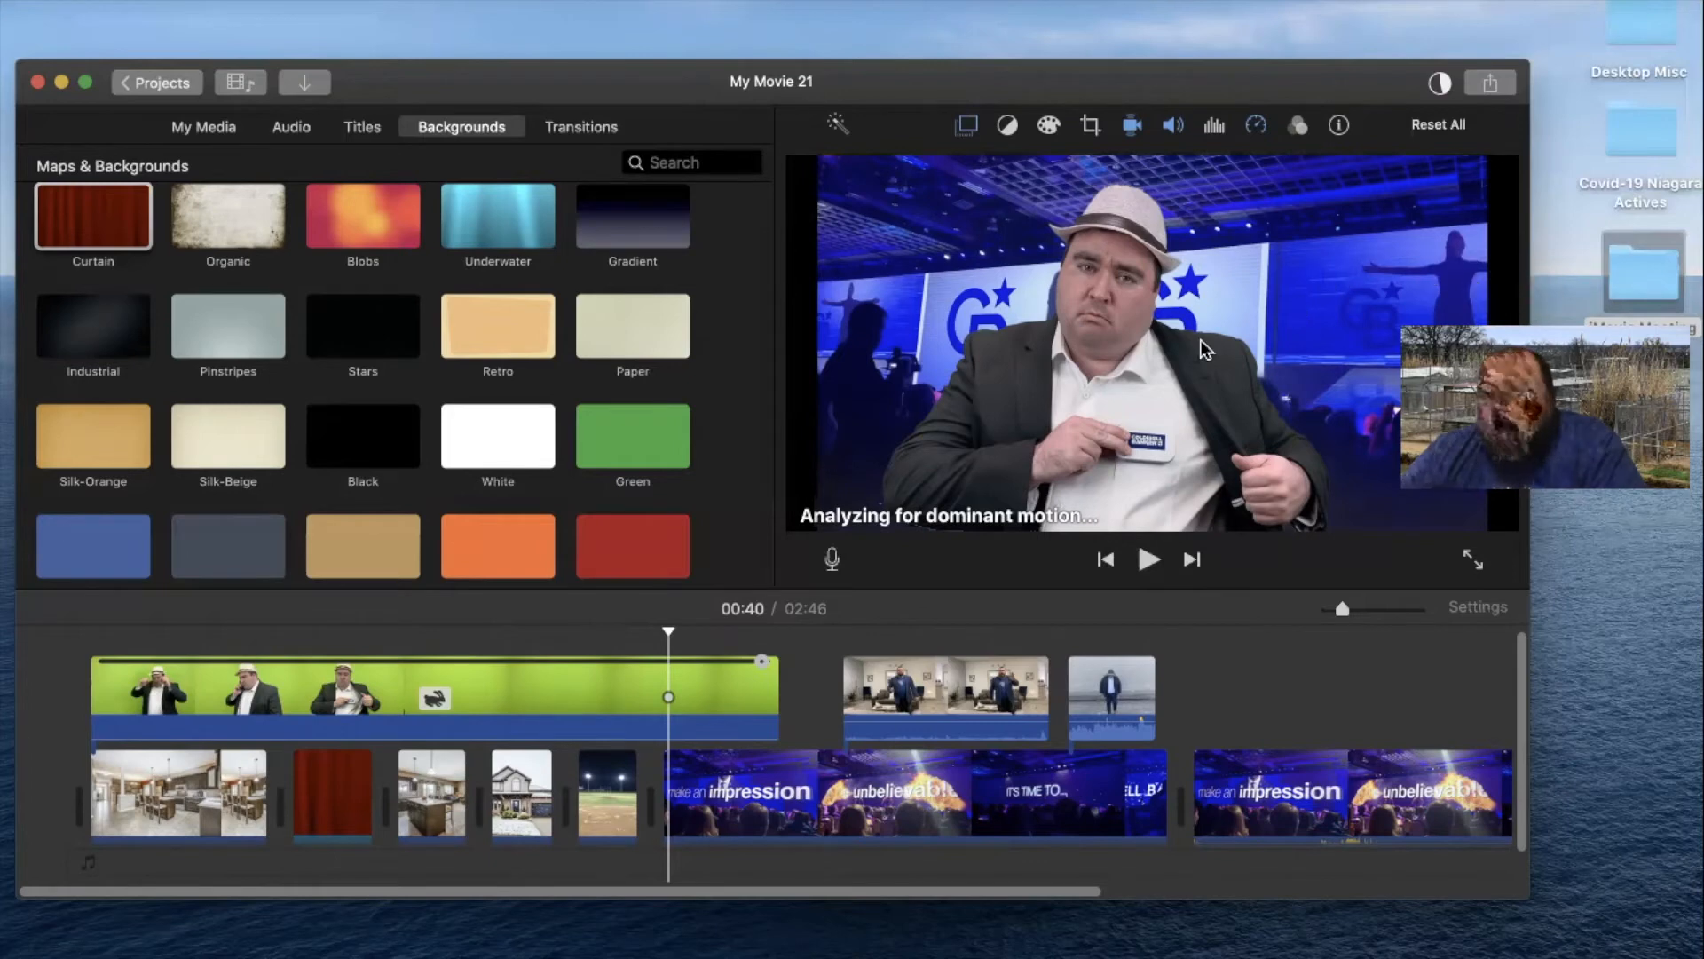
left_click_drag(665, 631, 585, 640)
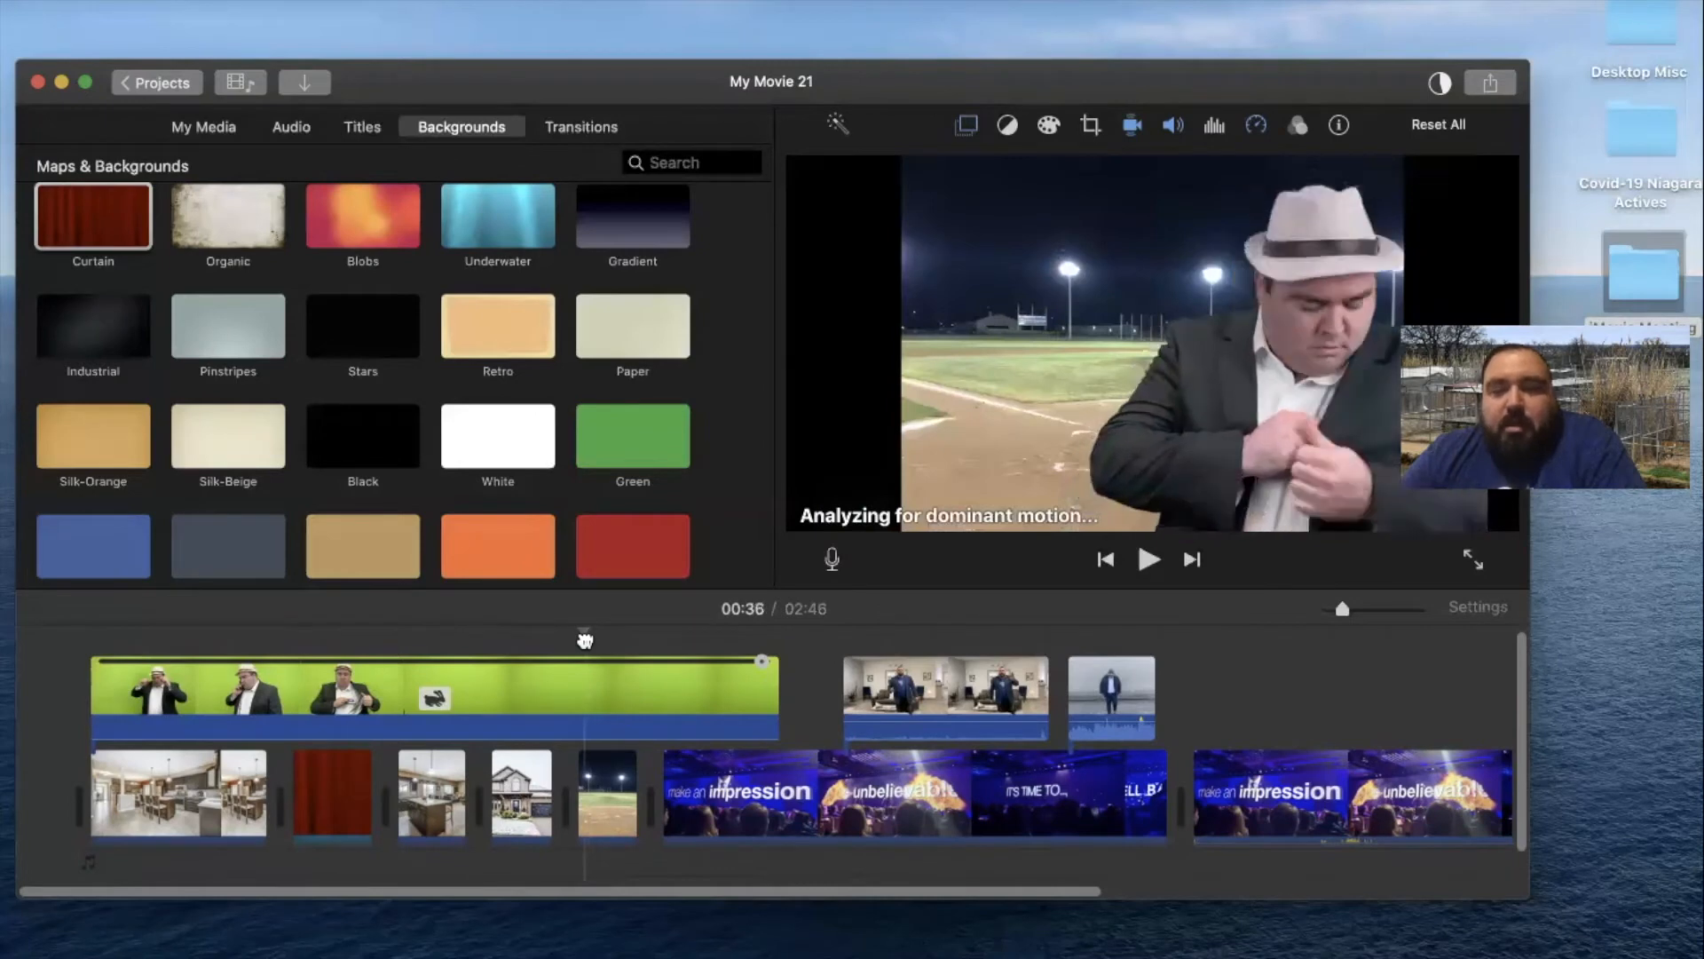
Set the baseball field photo to Crop to Fill, position the crop frame vertically over the field and lights, and apply the crop
left_click(593, 777)
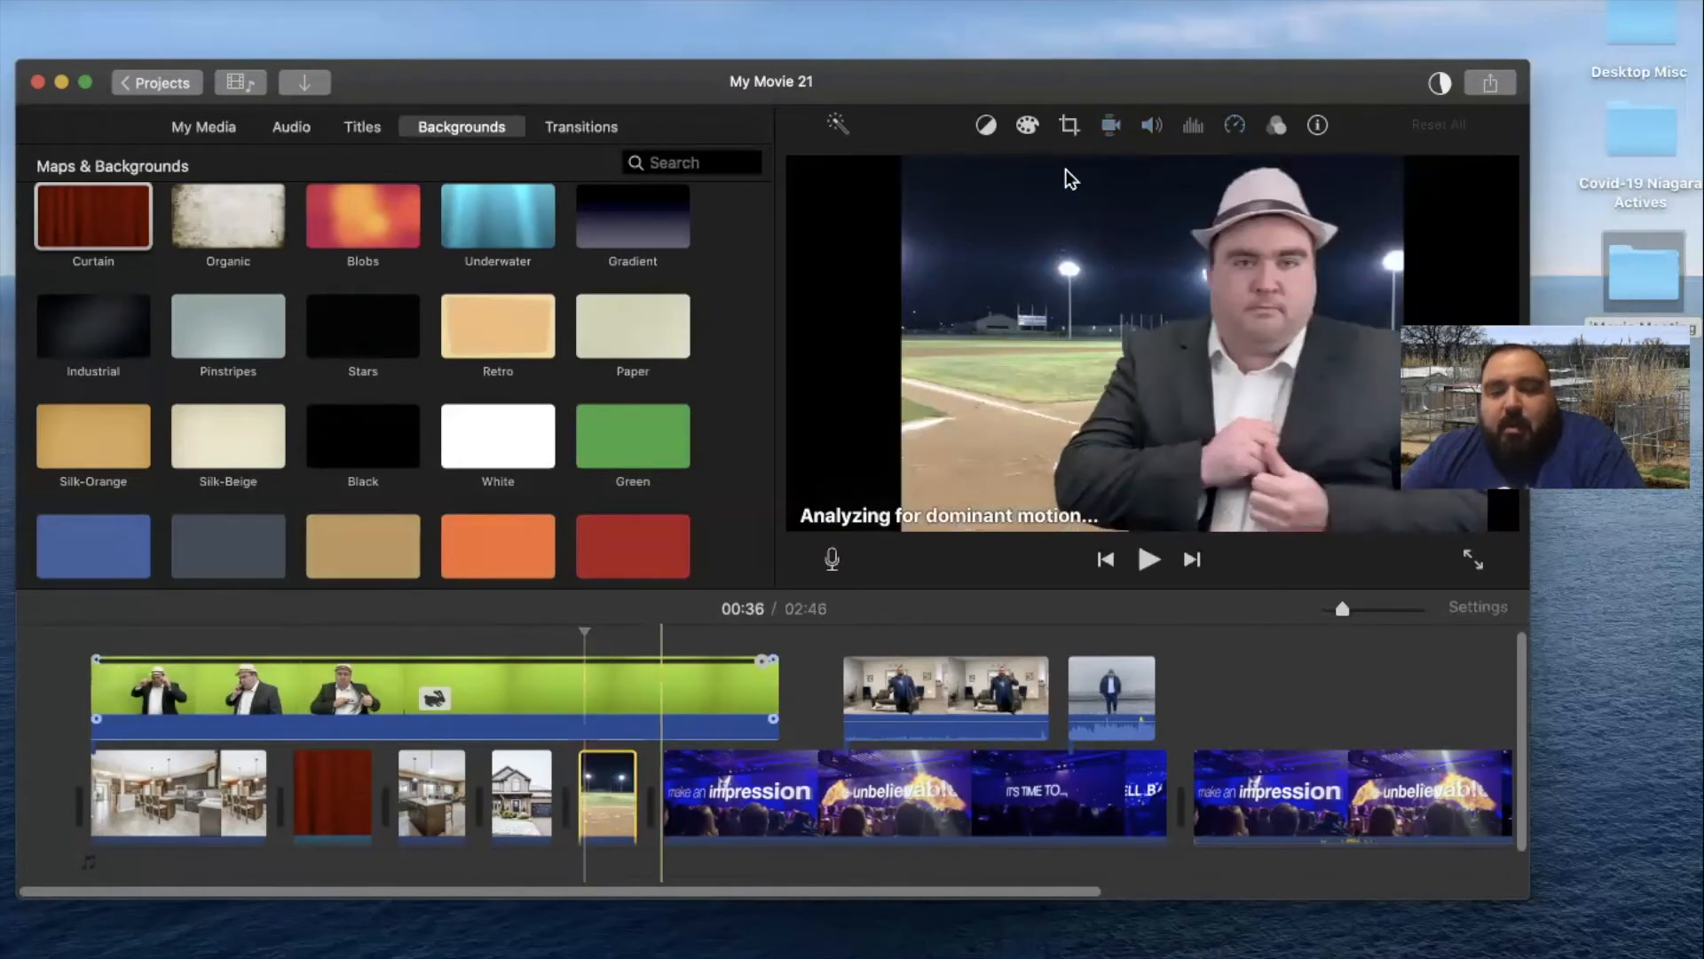
left_click(1072, 124)
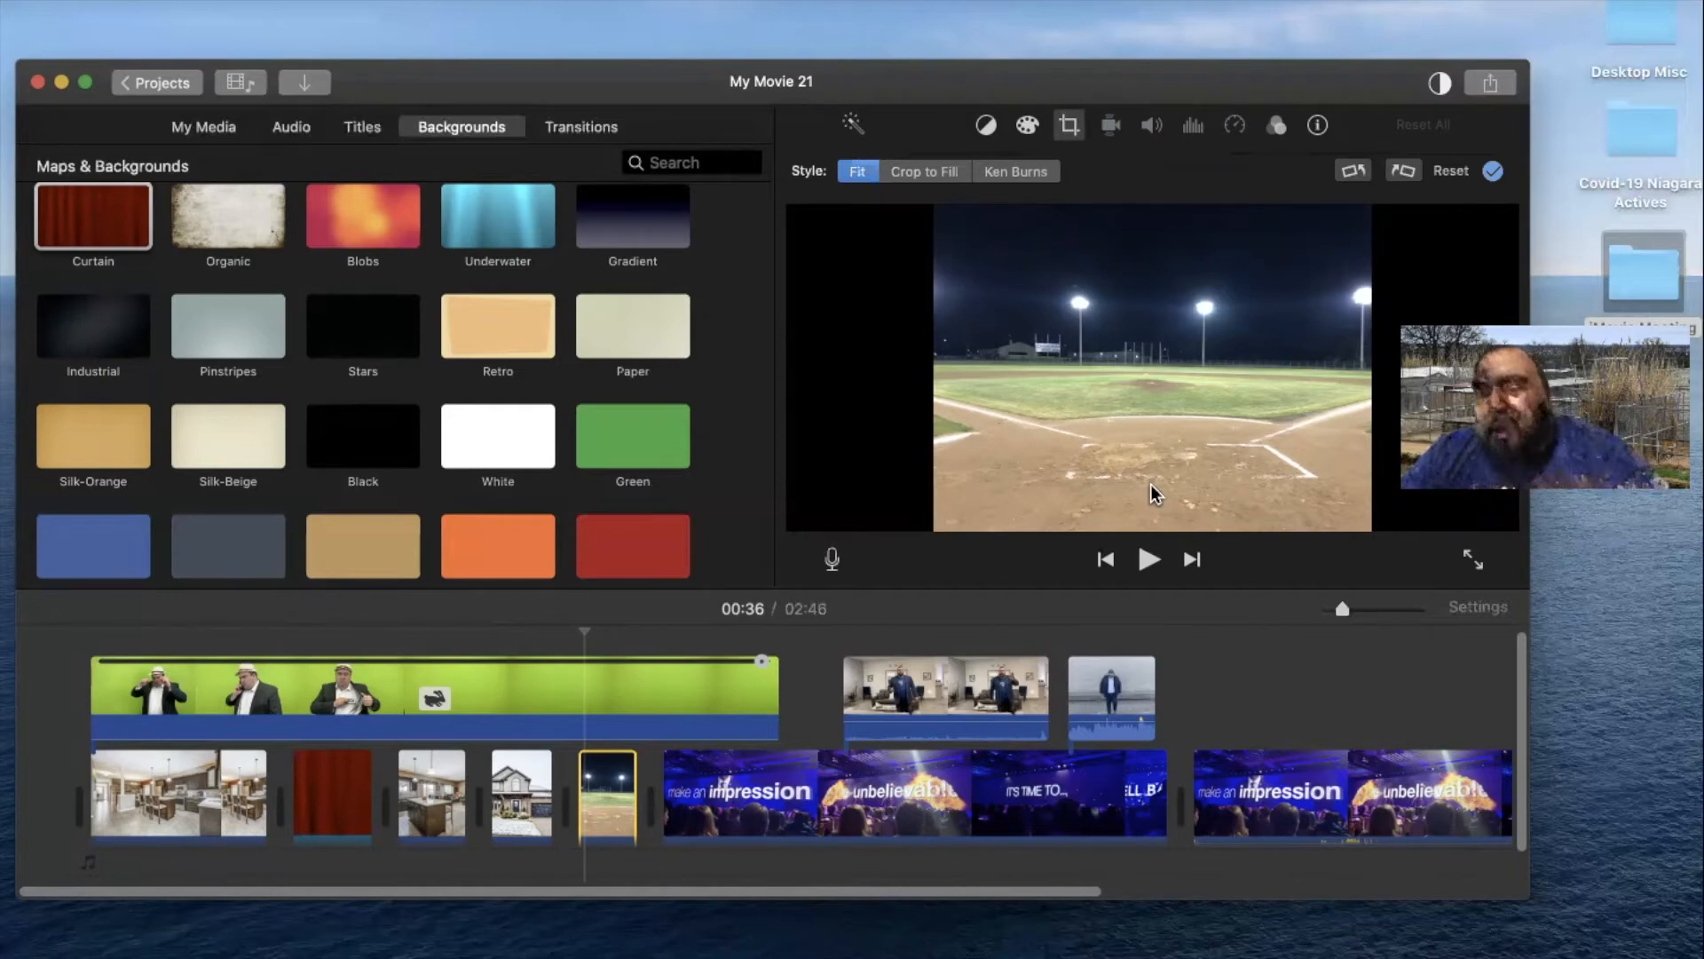
left_click(942, 169)
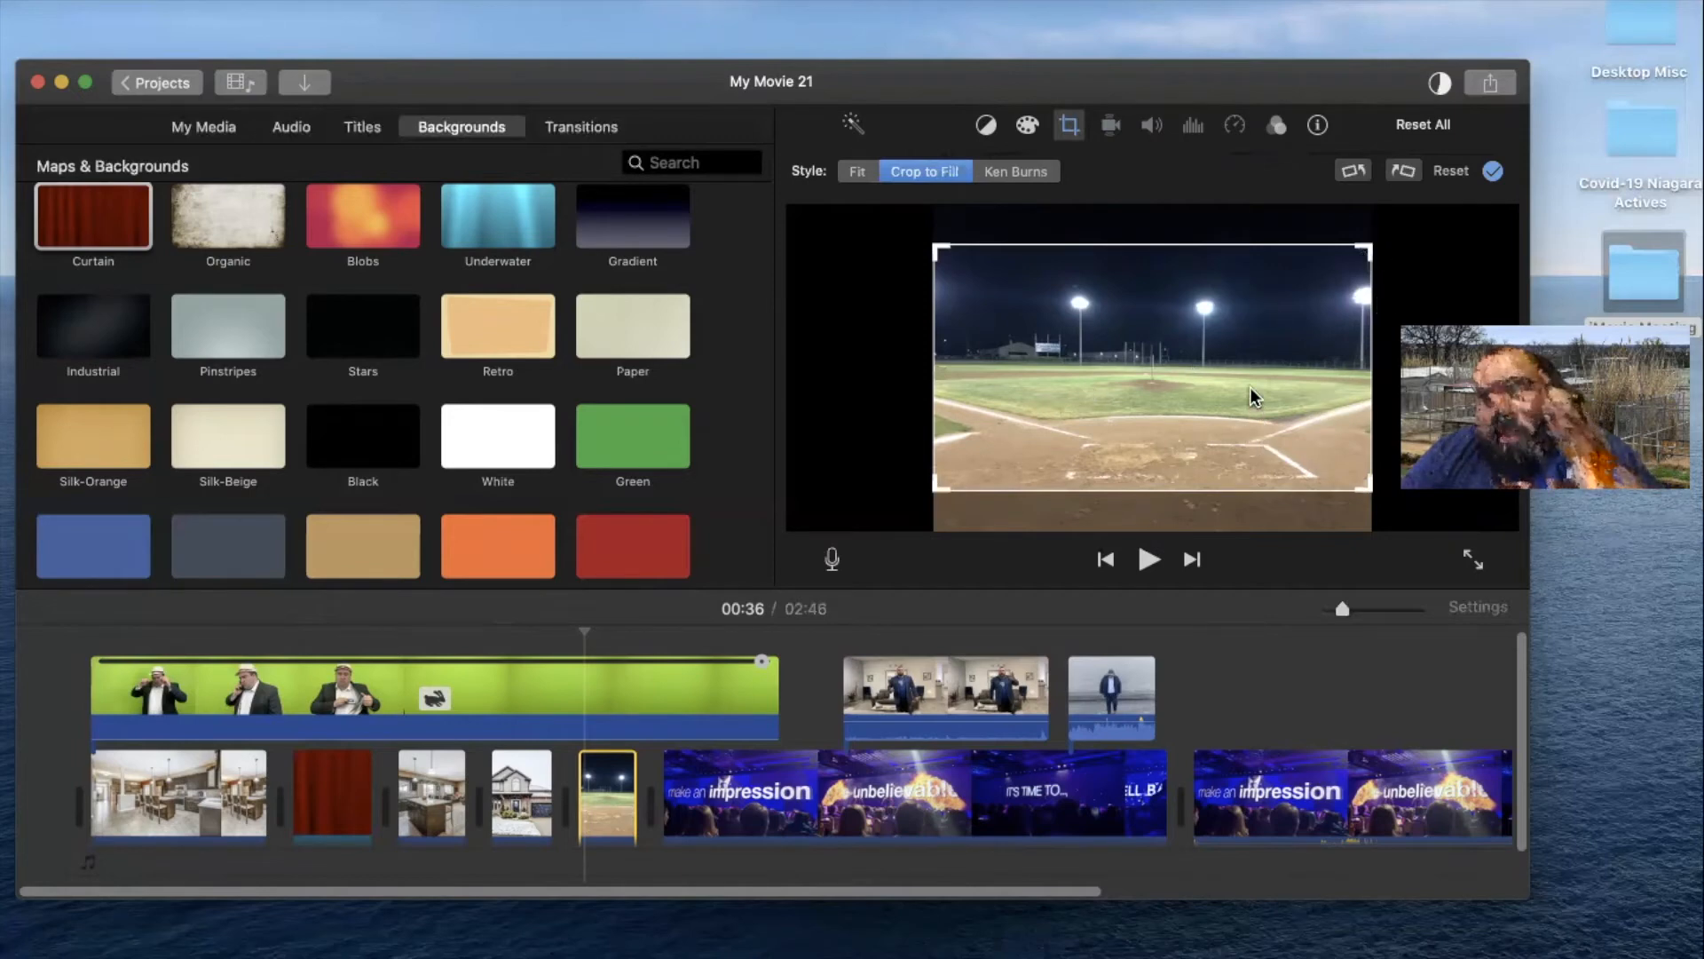
left_click_drag(1250, 388, 1187, 464)
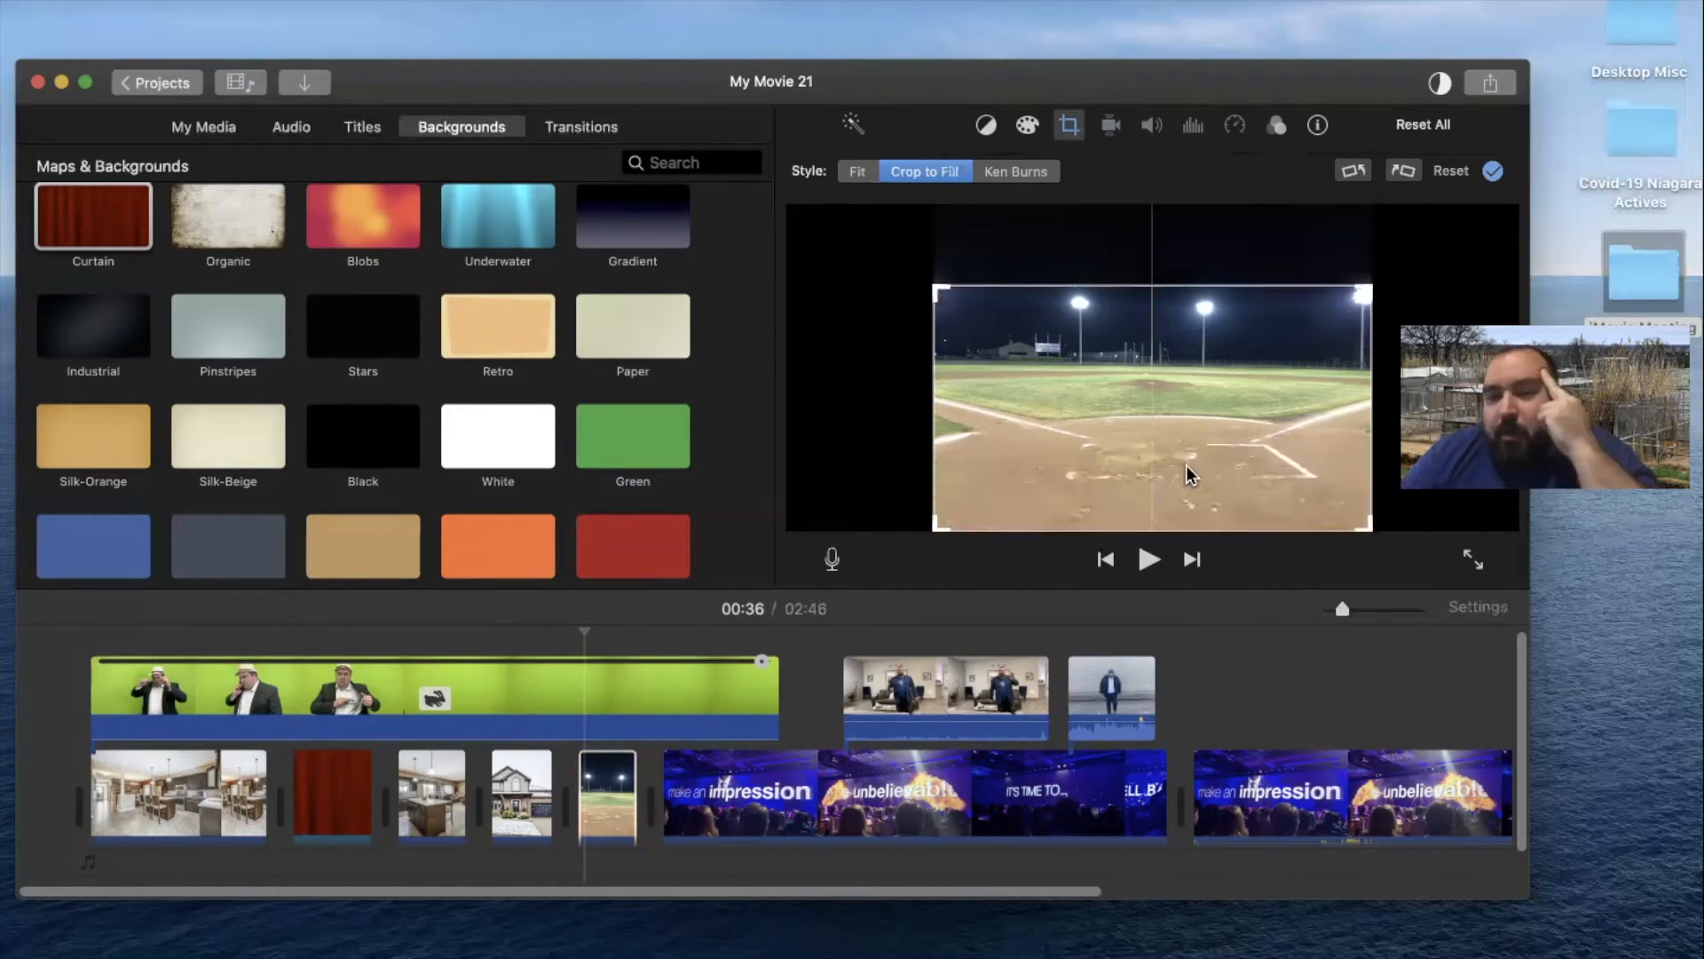
left_click_drag(1186, 405, 1179, 382)
key("Return")
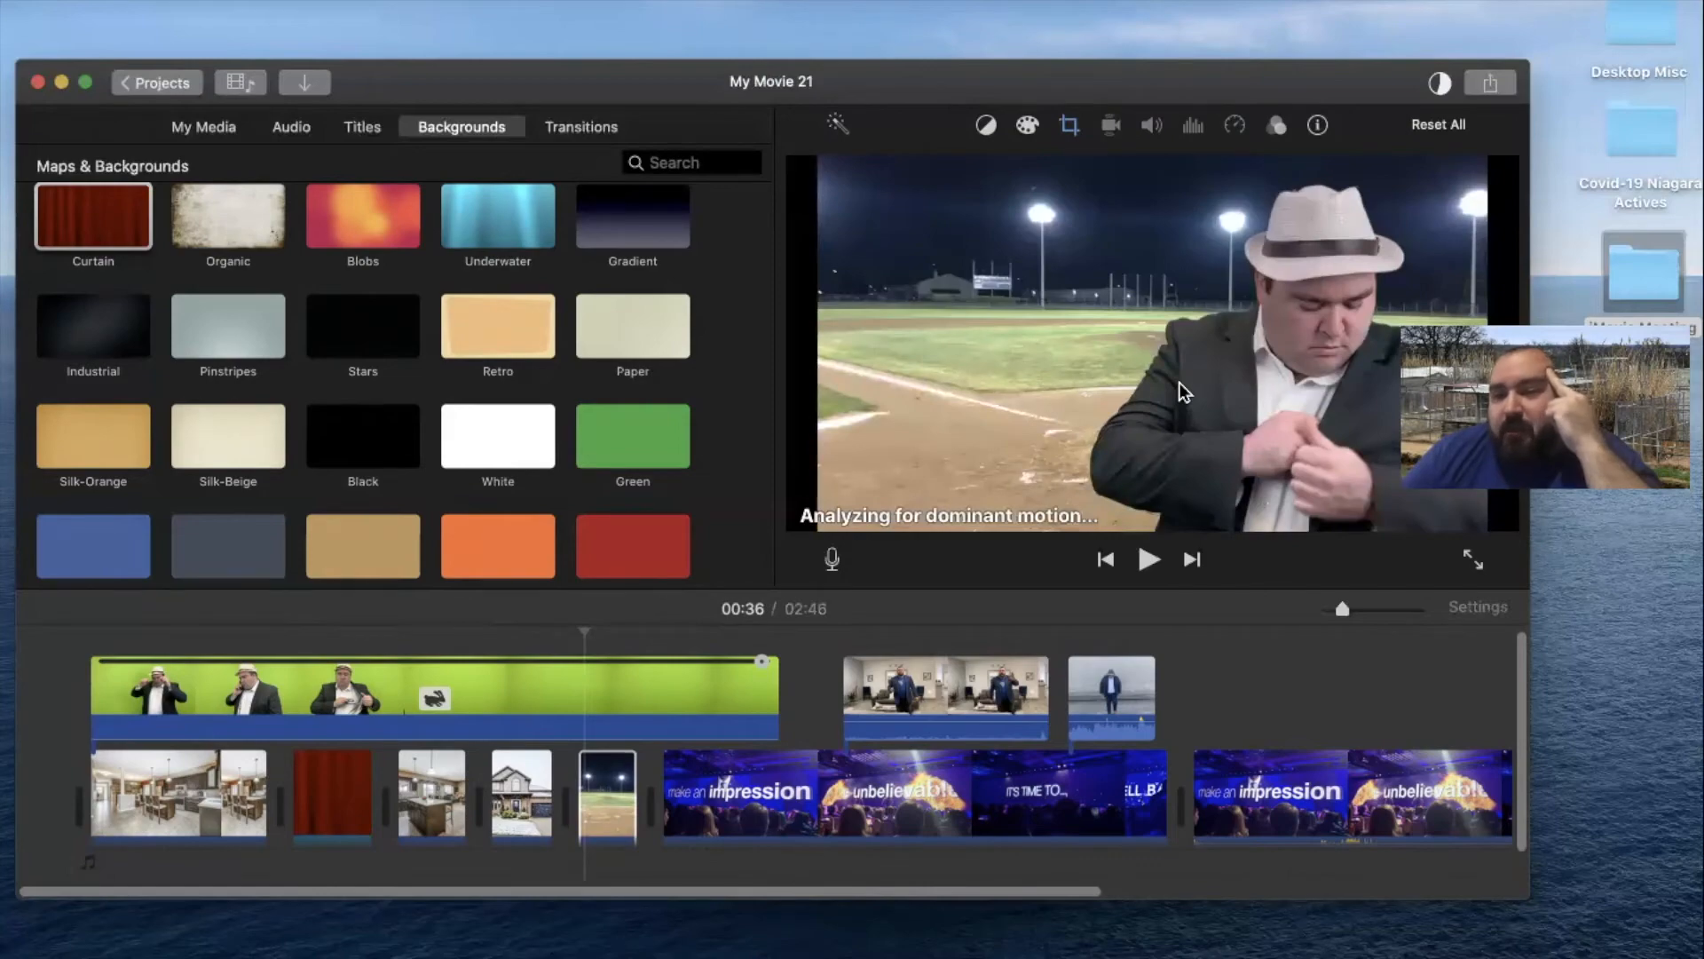
Reopen the baseball field photo's crop, try a smaller frame, and enlarge it back to the photo's full width
left_click_drag(1352, 76, 1314, 59)
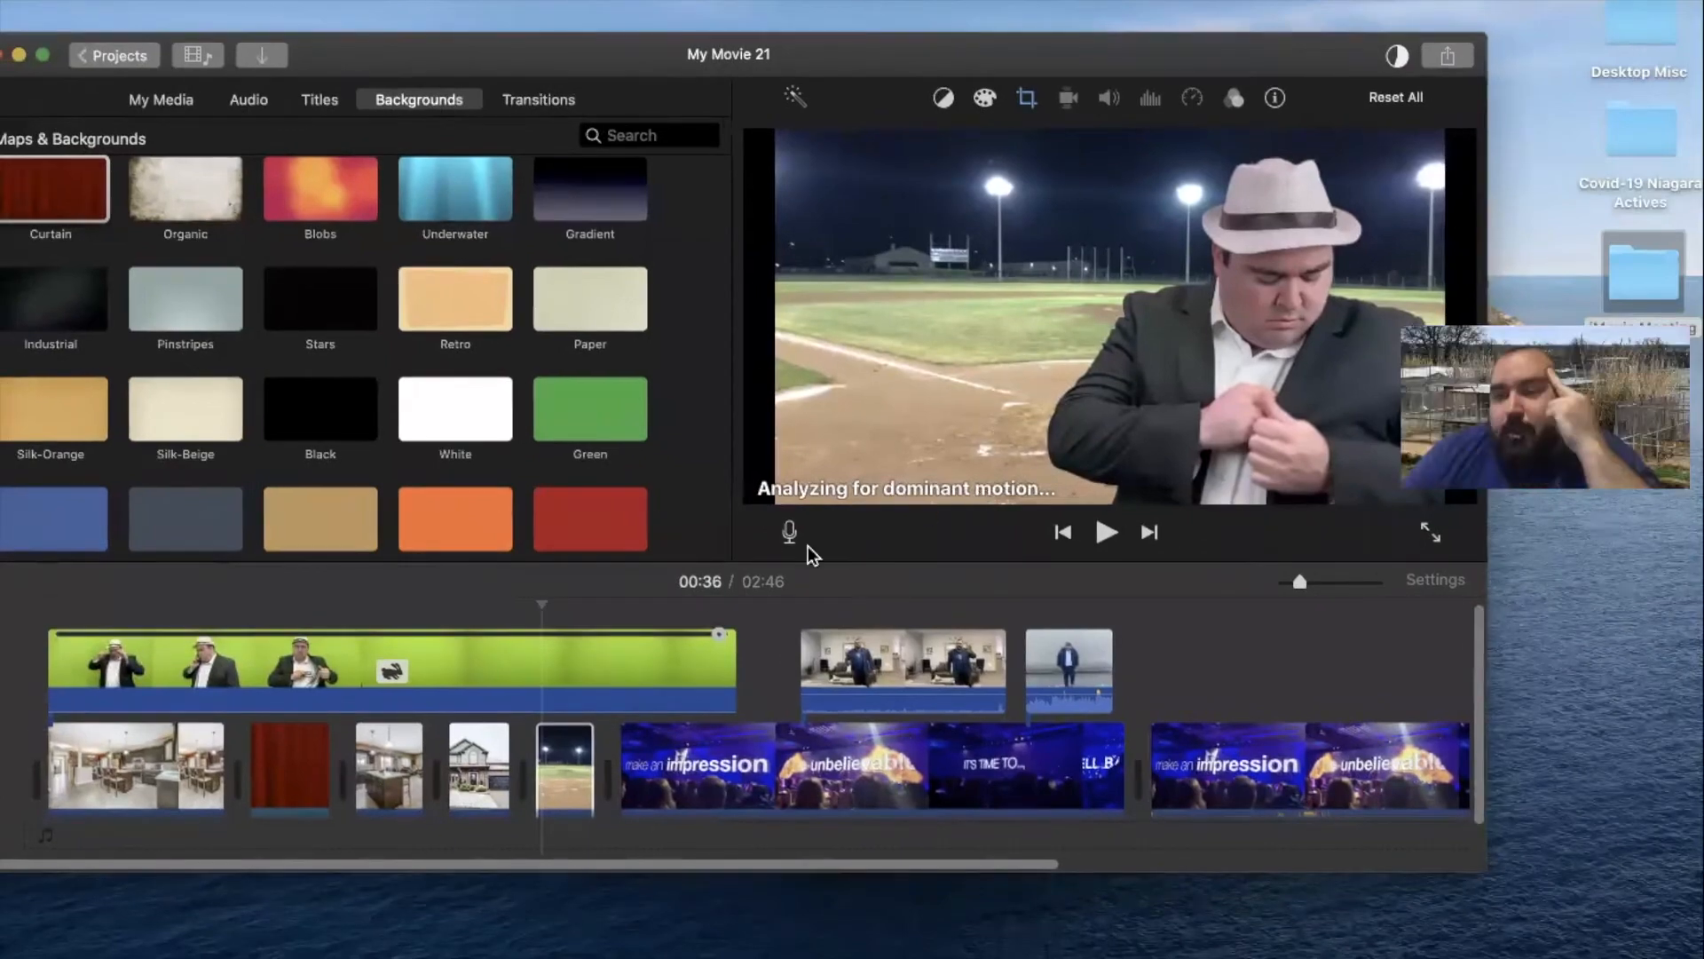
left_click(582, 766)
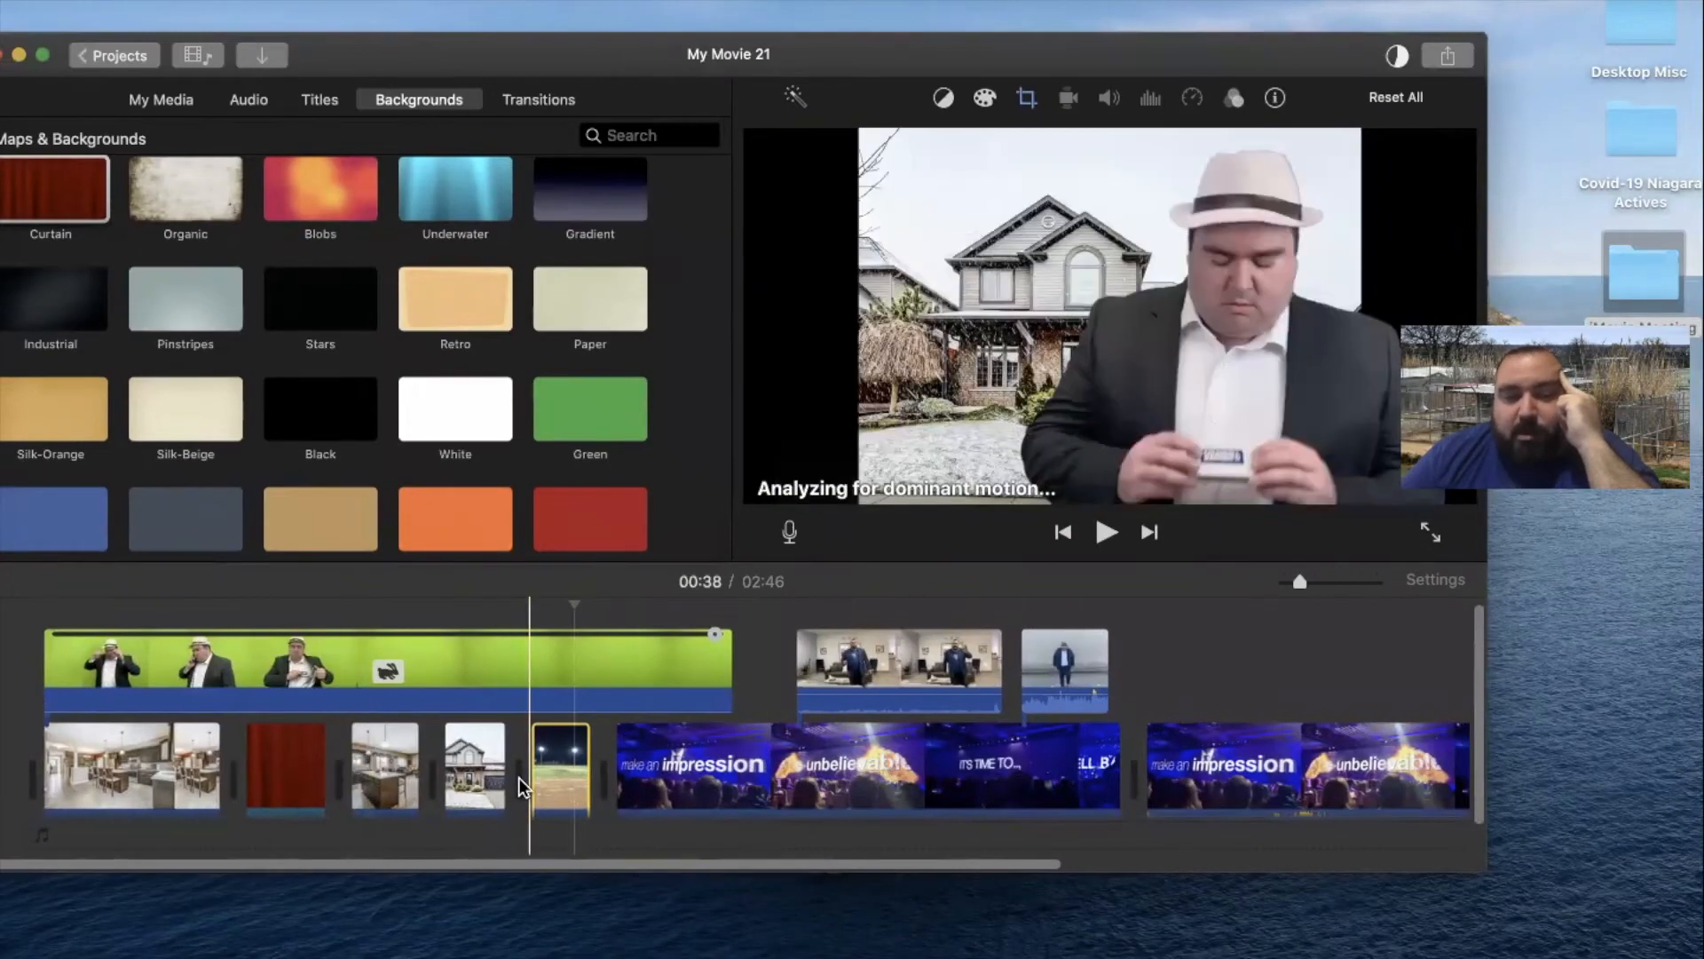
left_click(1027, 97)
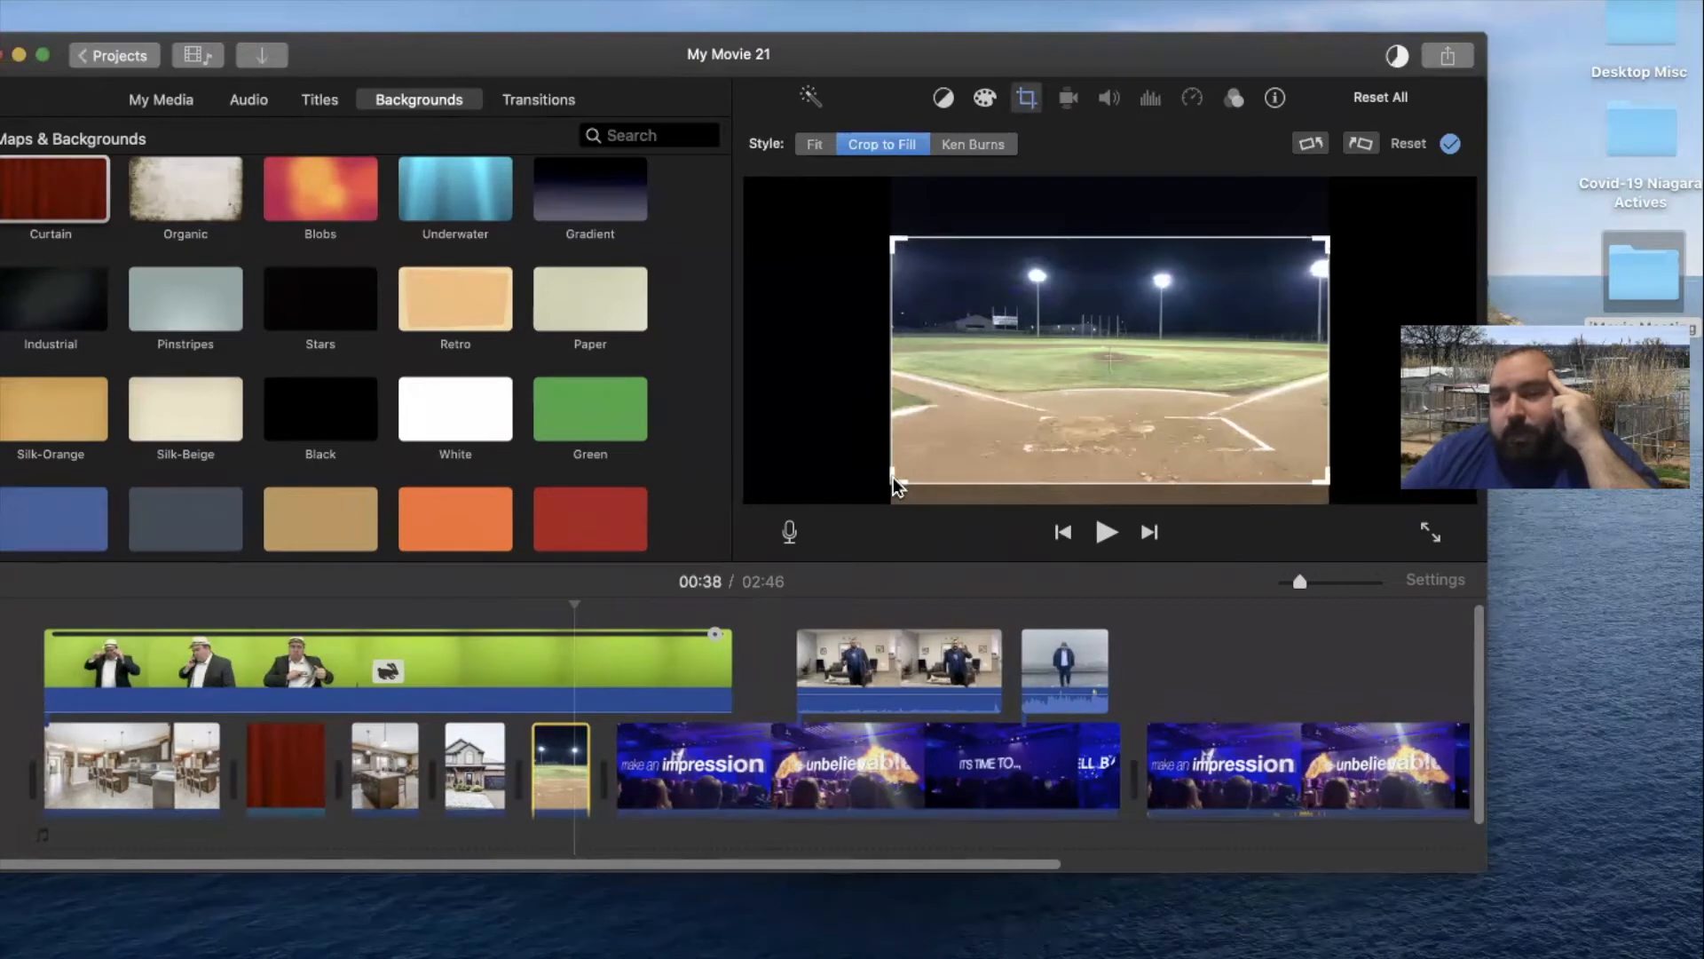
left_click_drag(893, 480, 993, 477)
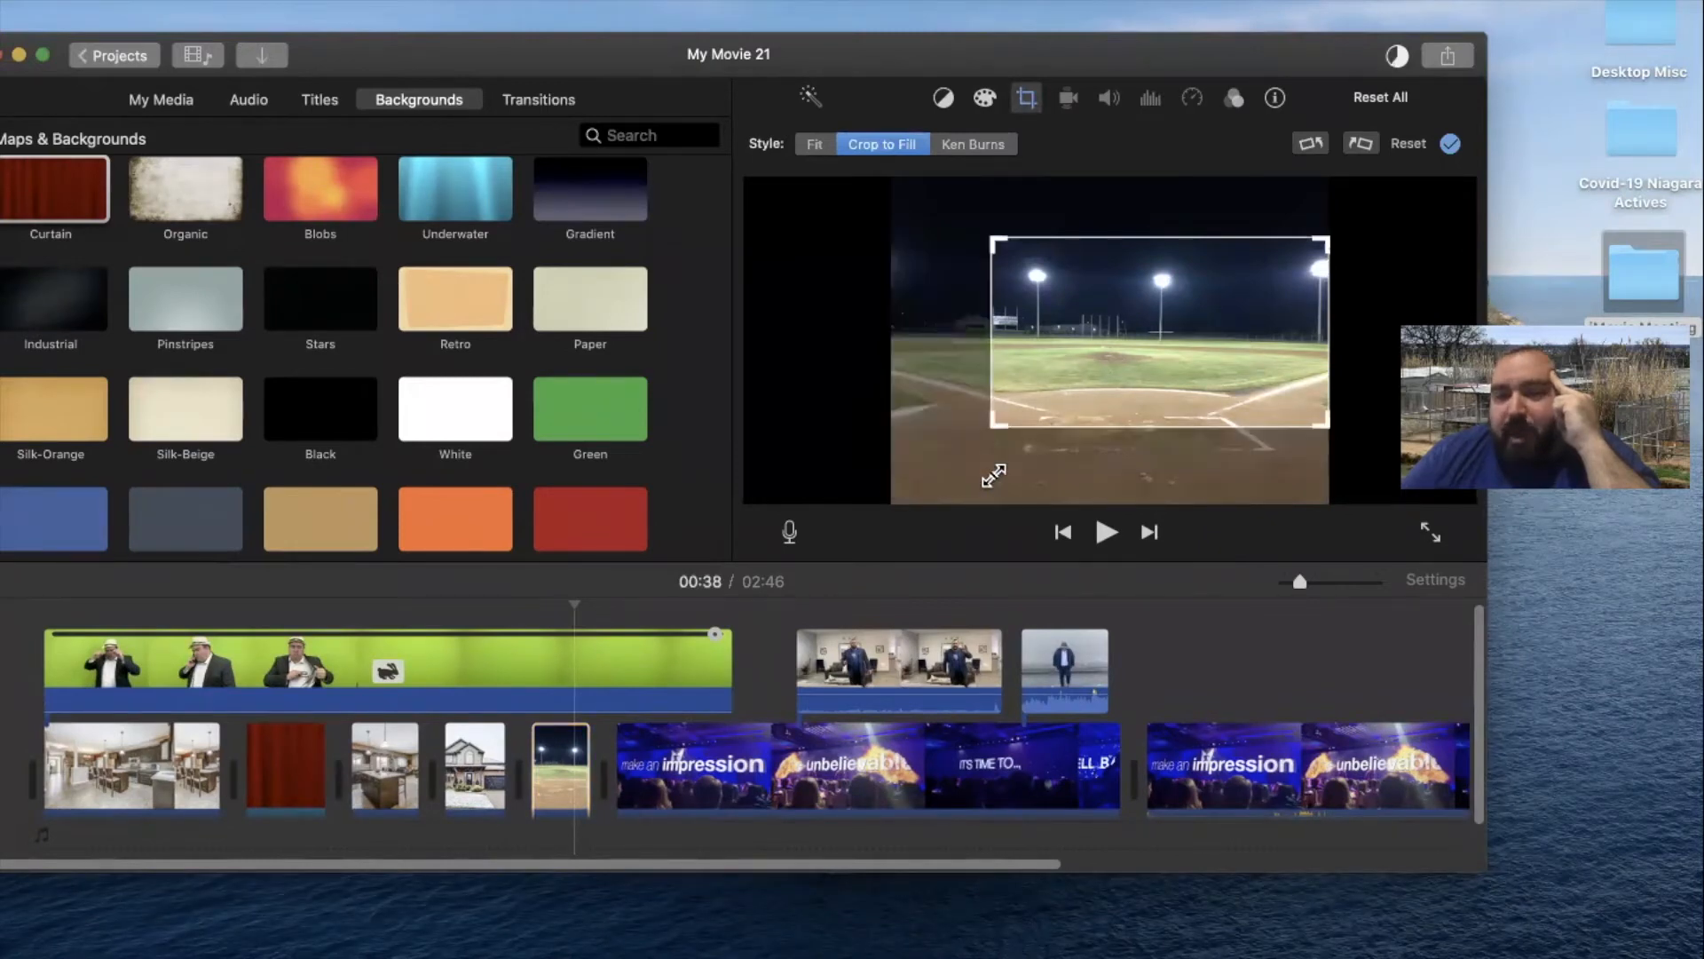
left_click_drag(994, 477, 891, 491)
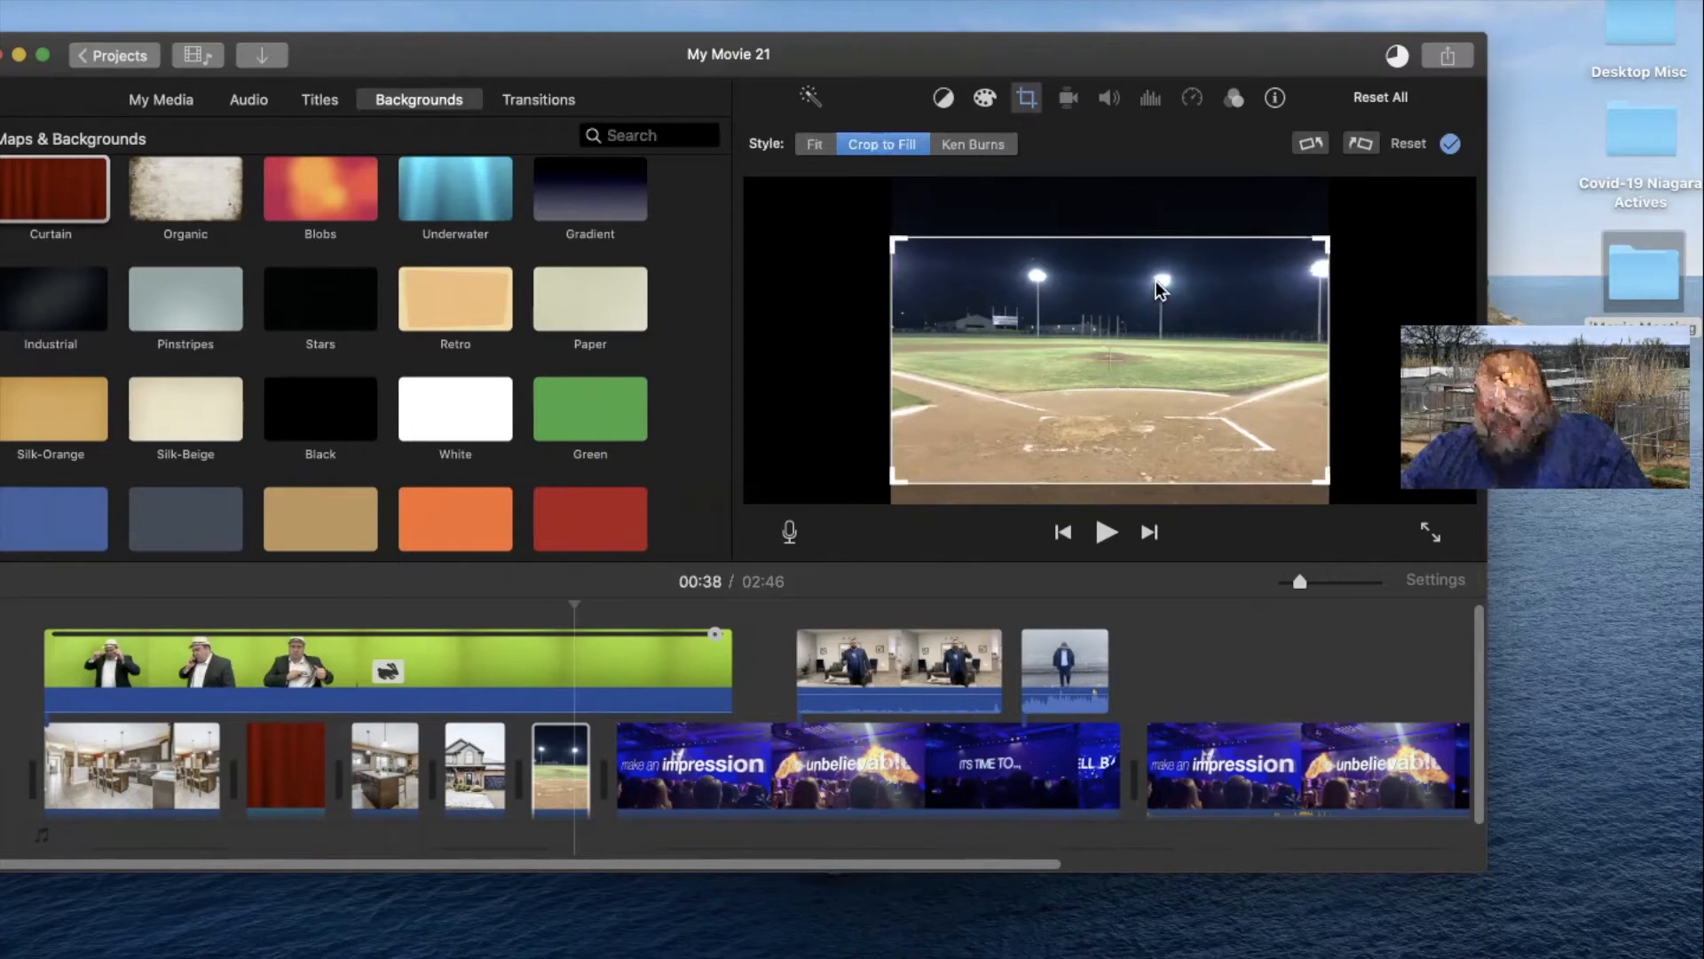
Shrink the crop frame to about three quarters of the photo's width and centre it over the field and the two middle lights
left_click_drag(1156, 280, 1149, 273)
left_click_drag(986, 212, 1029, 307)
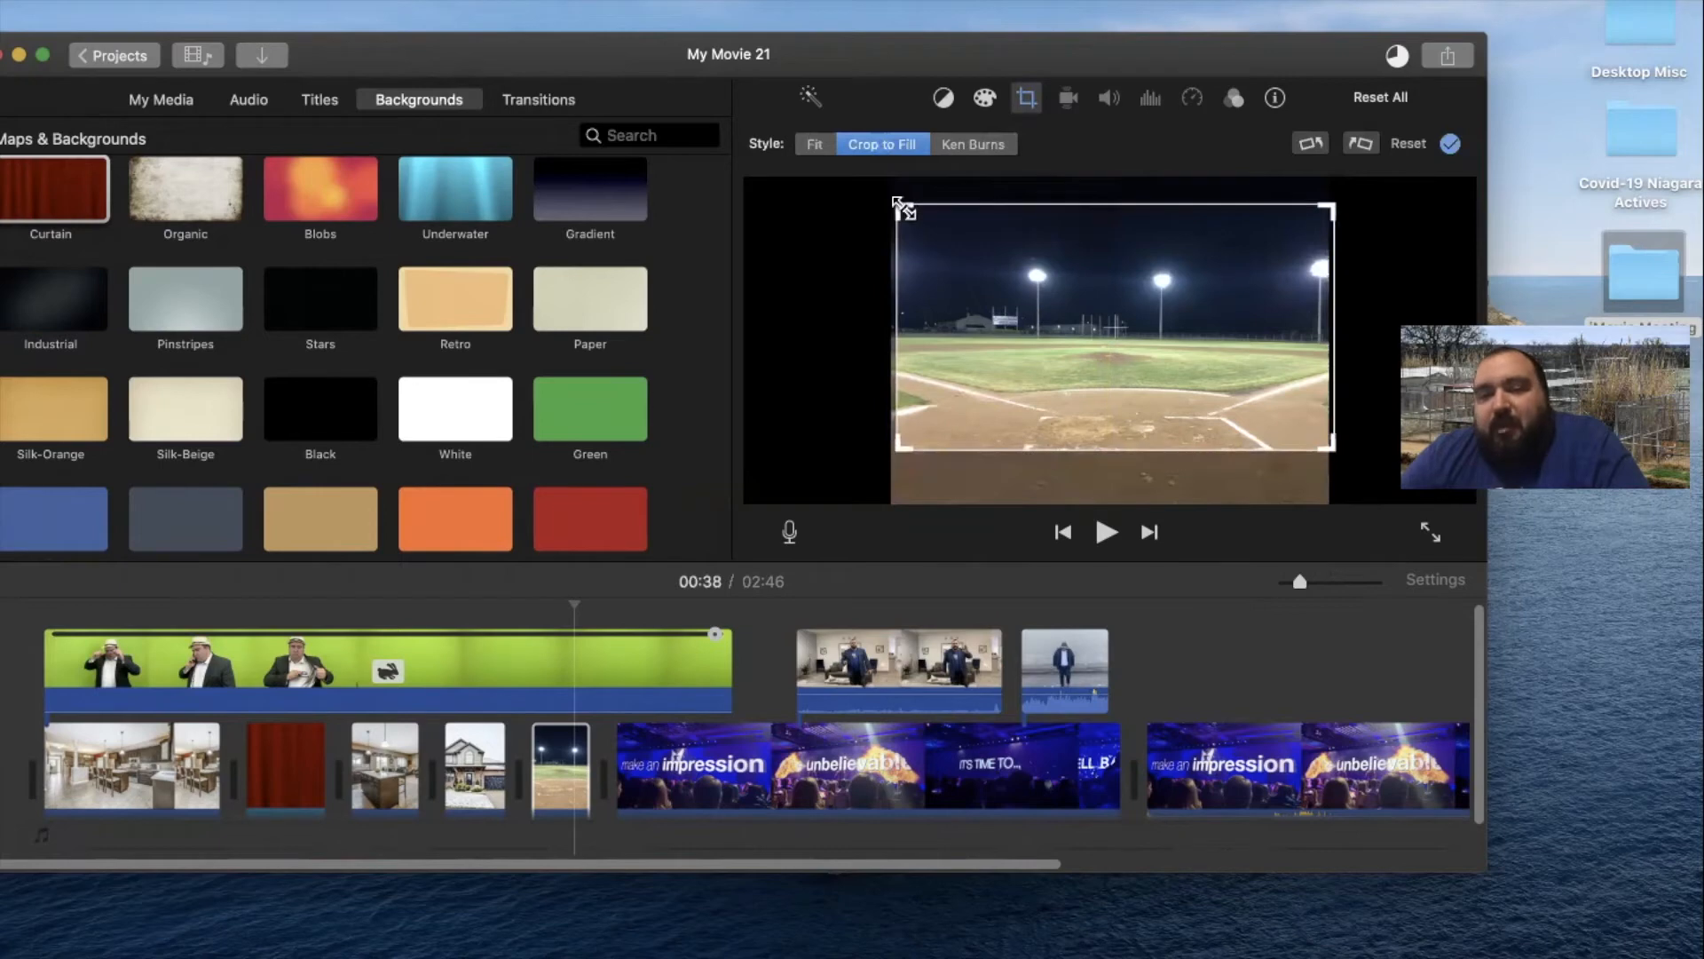
left_click_drag(899, 204, 1001, 262)
left_click_drag(1162, 328, 1126, 316)
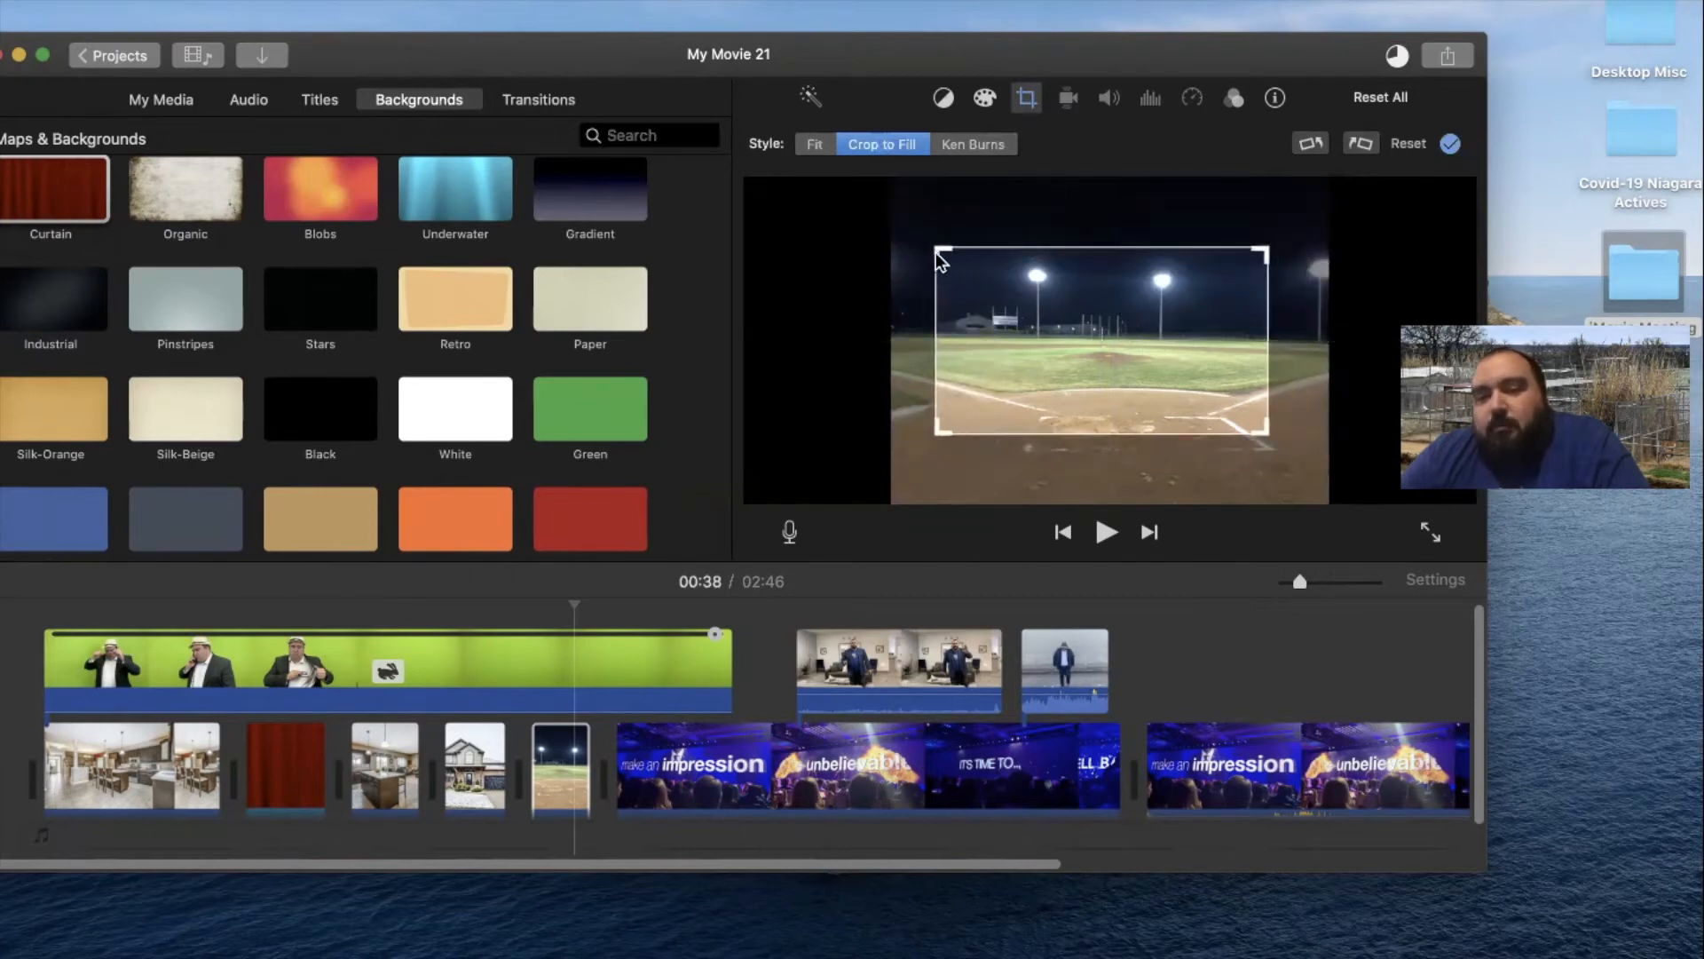
Apply the Crop to Fill framing to the baseball field background clip
key("Return")
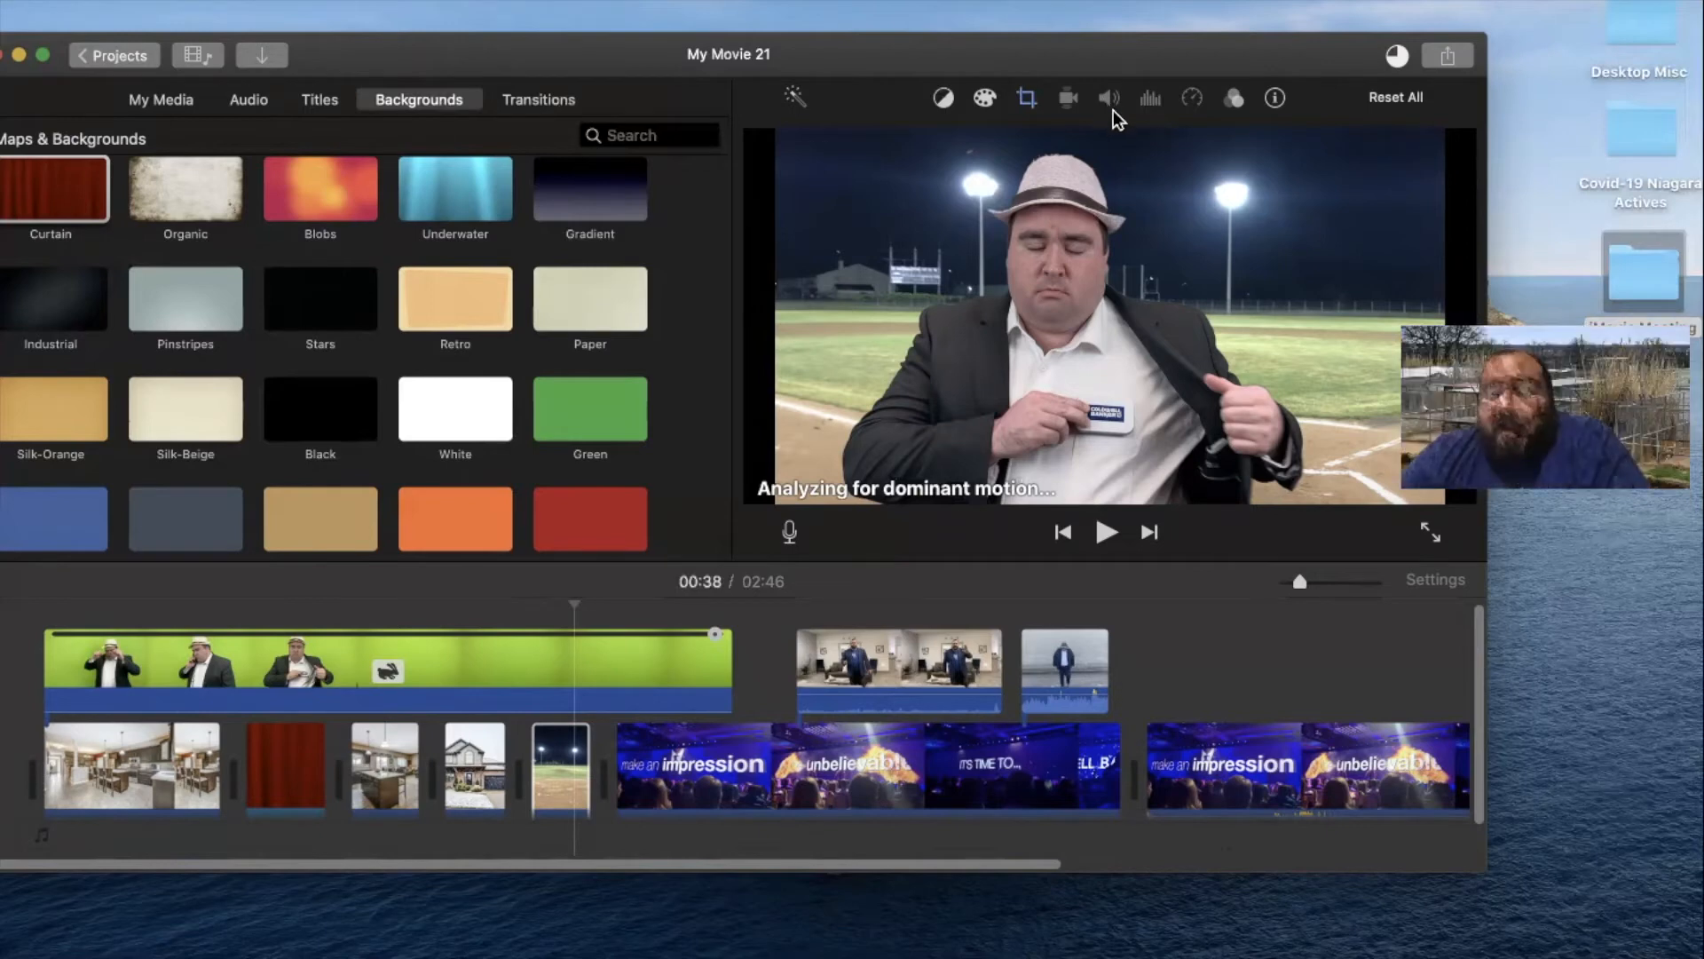
Replace the second conference clip in the timeline with the Feb 26, 2020 house photo and lengthen the photo to 10.2 seconds
left_click(910, 704)
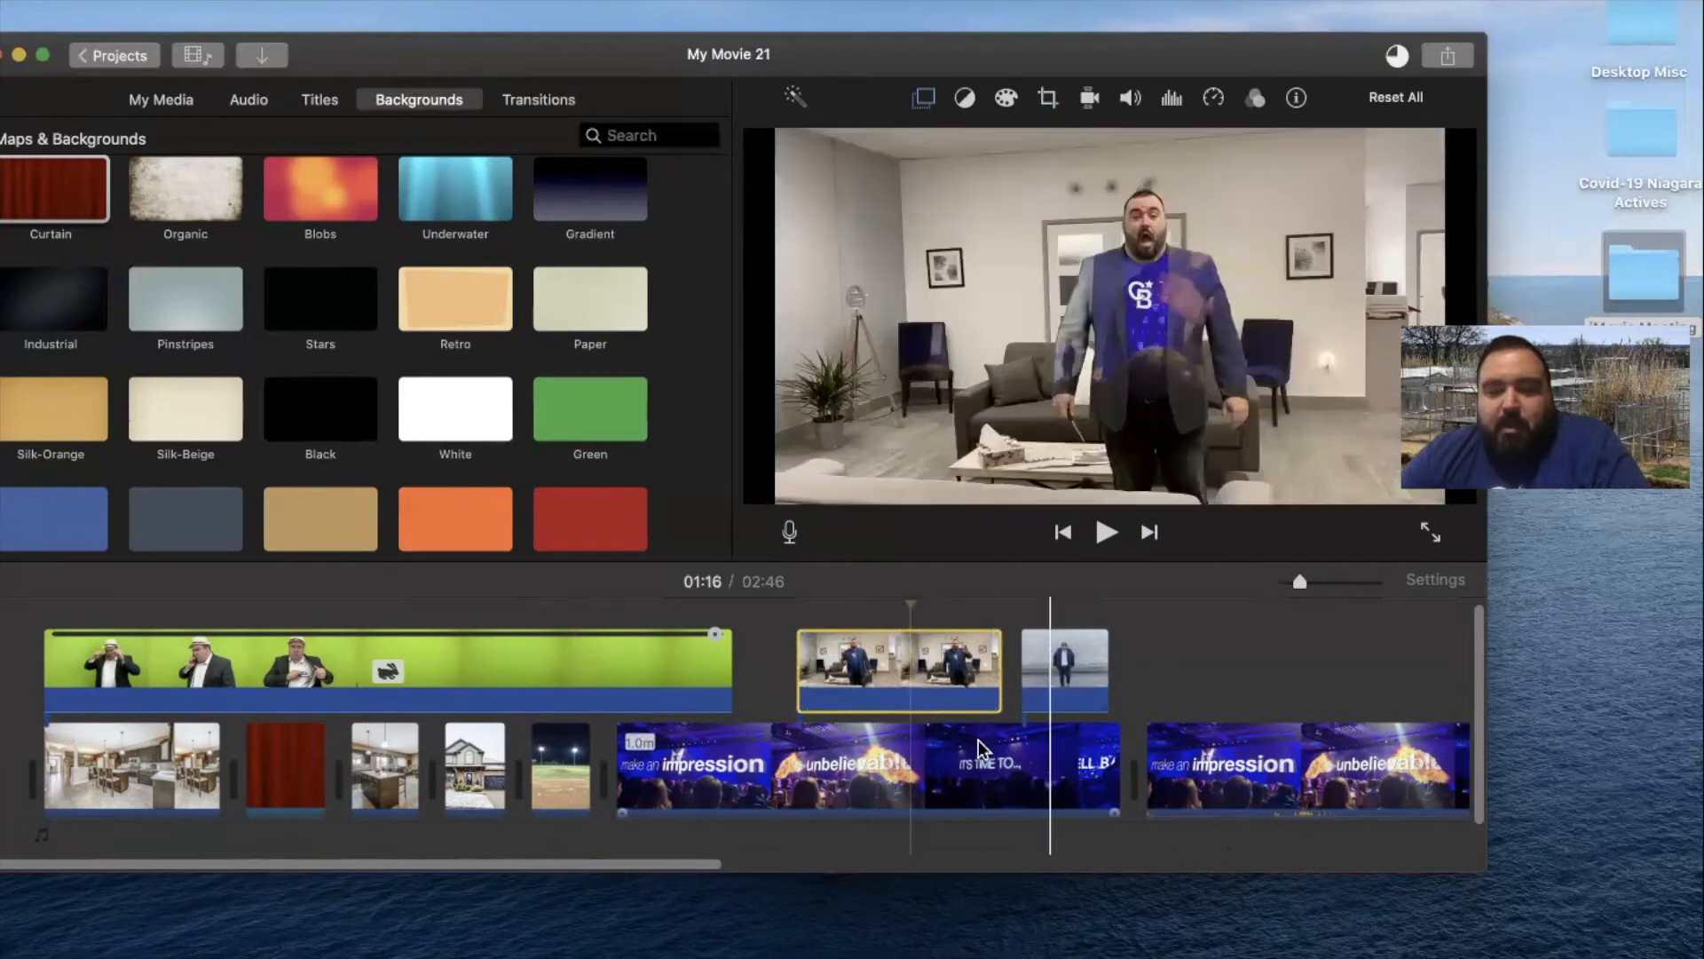
scroll(852, 745, "right", 5)
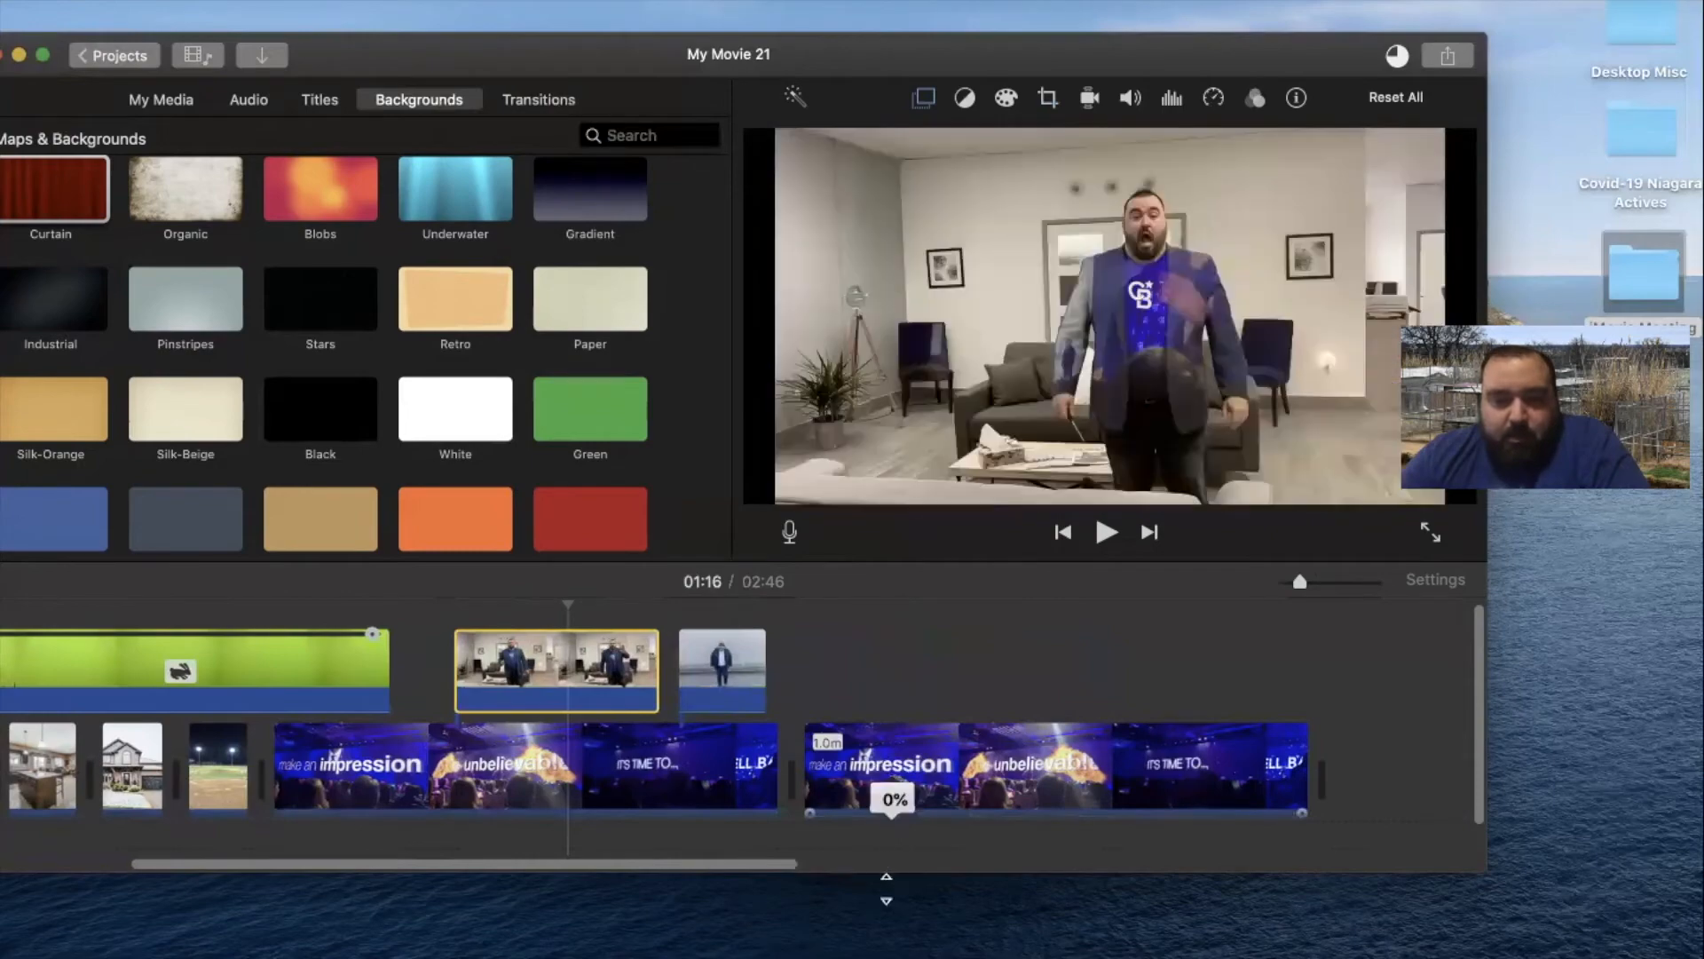
scroll(753, 675, "left", 5)
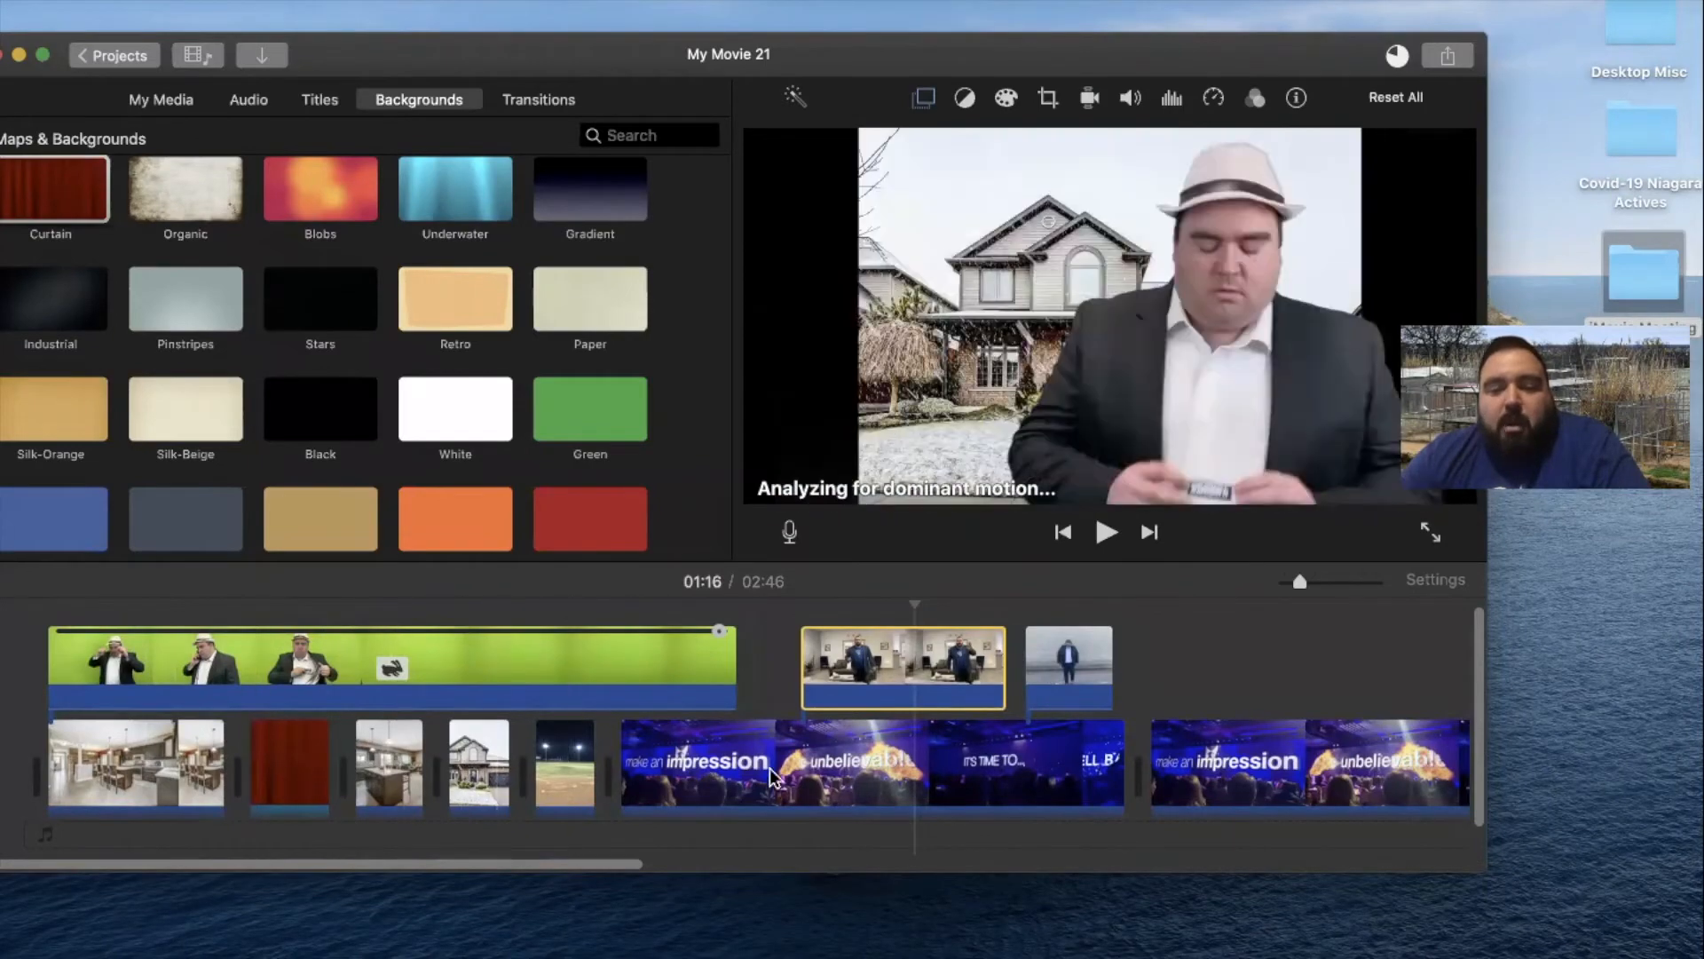
scroll(435, 432, "up", 5)
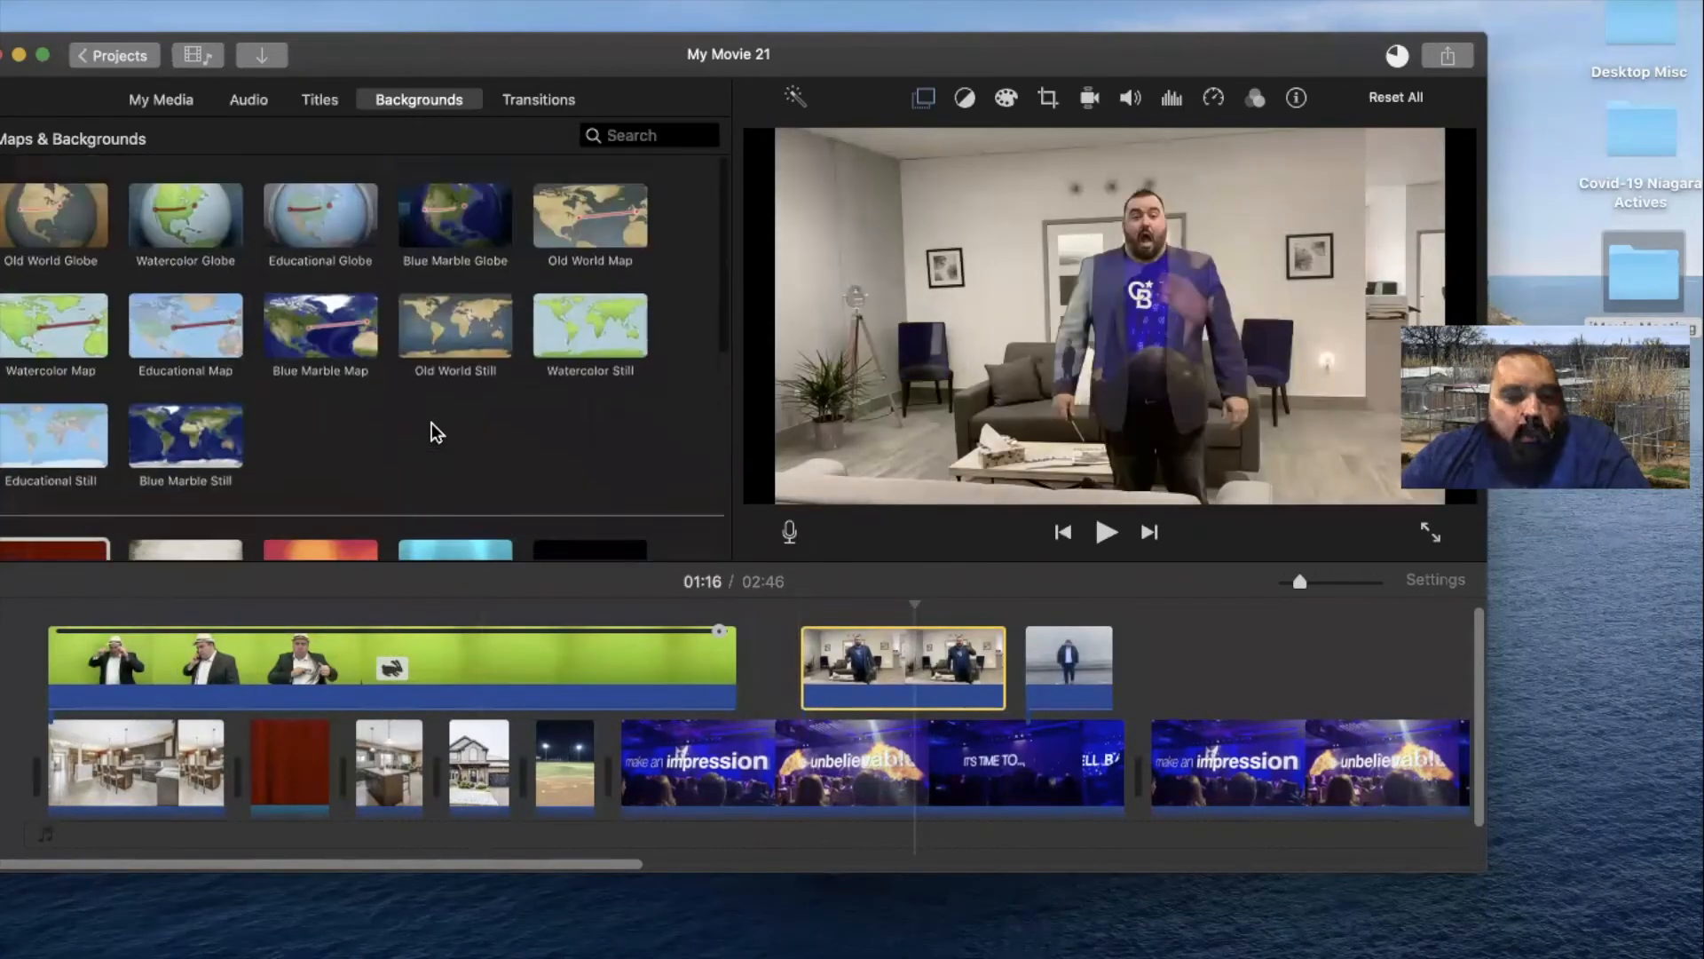
left_click(178, 100)
left_click_drag(336, 64, 402, 48)
scroll(484, 386, "up", 10)
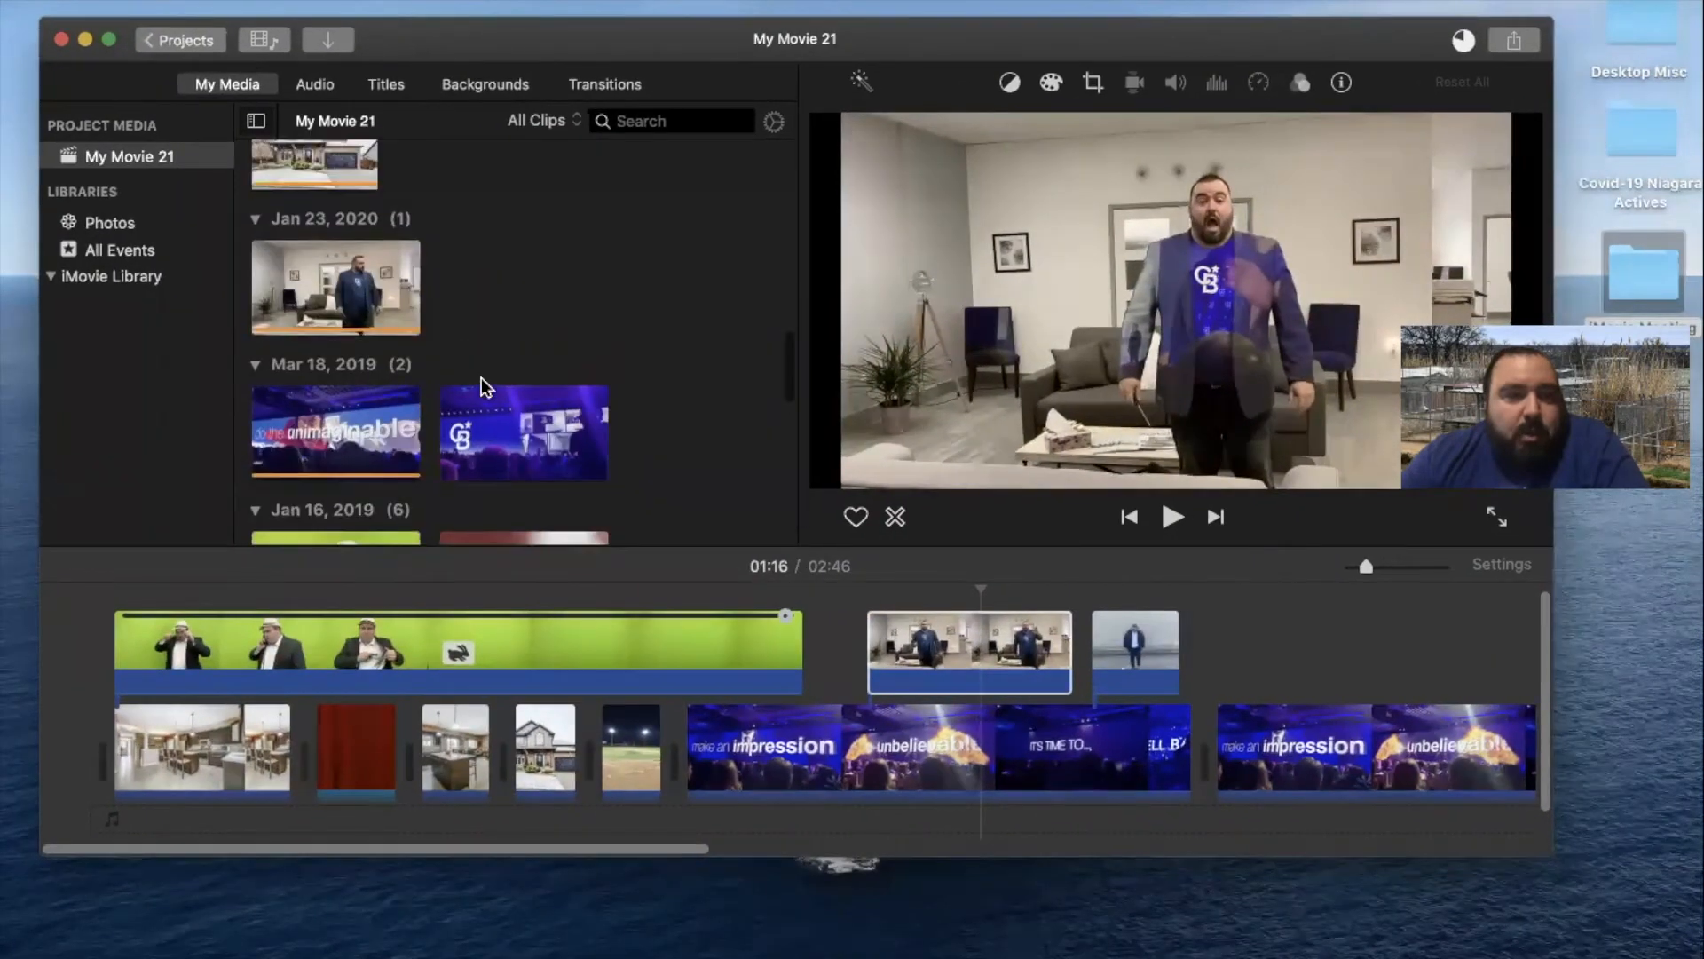
scroll(484, 386, "up", 2)
scroll(388, 297, "up", 5)
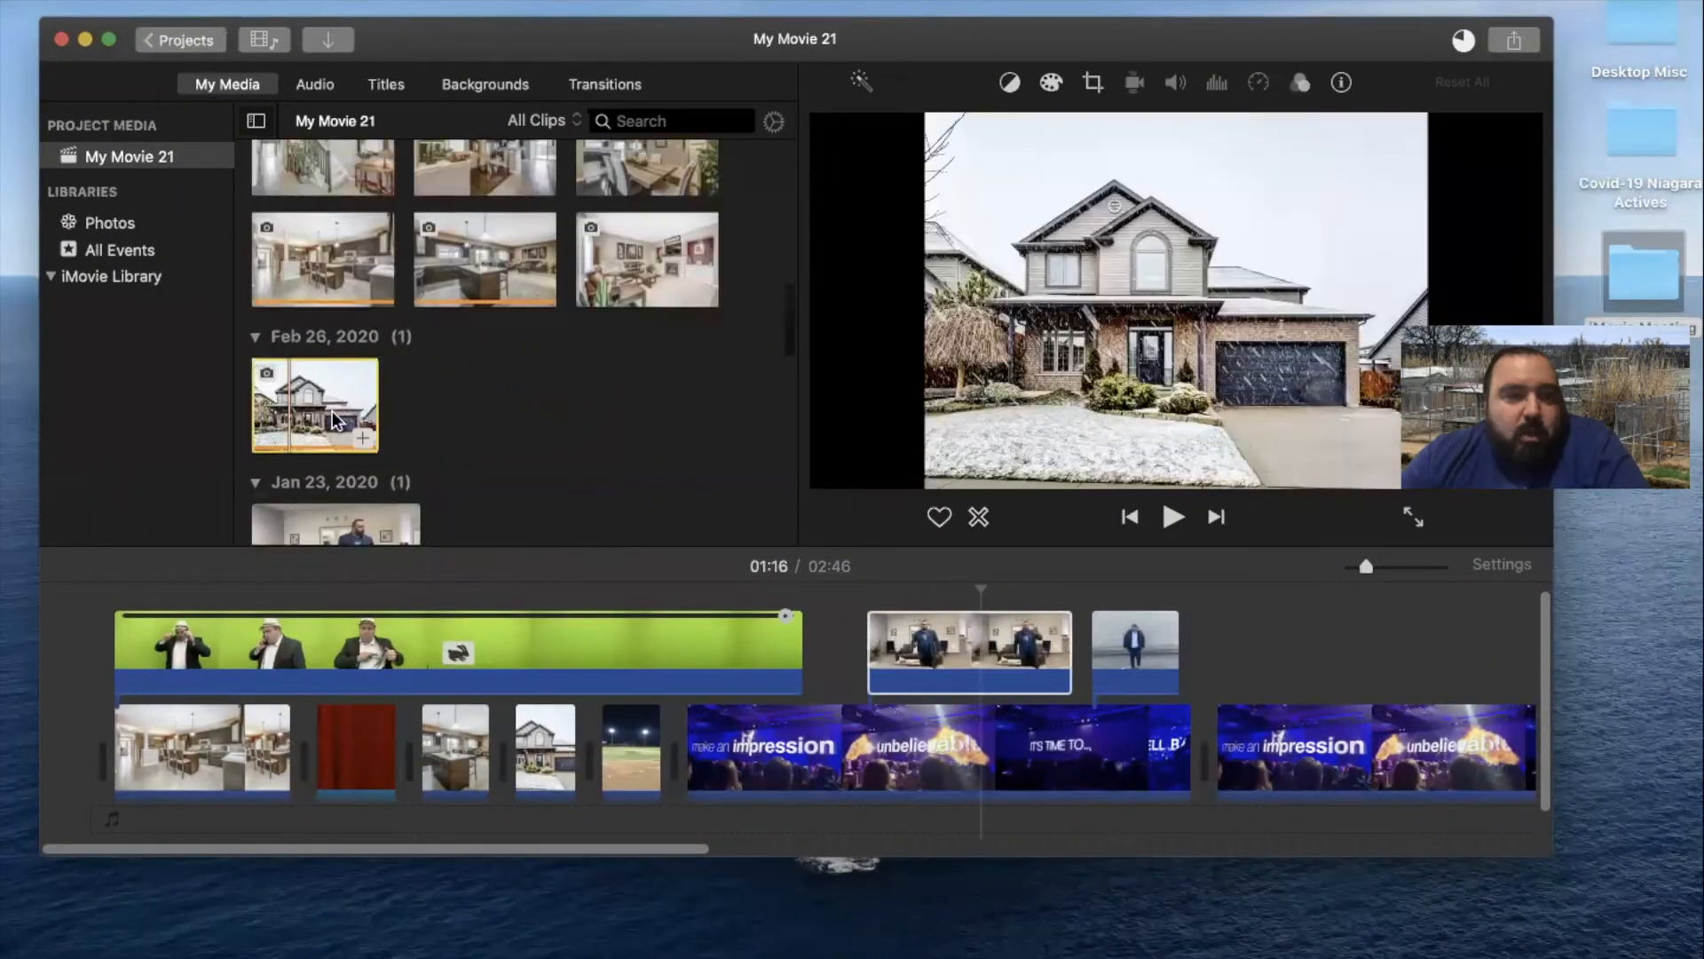
left_click_drag(339, 423, 1192, 757)
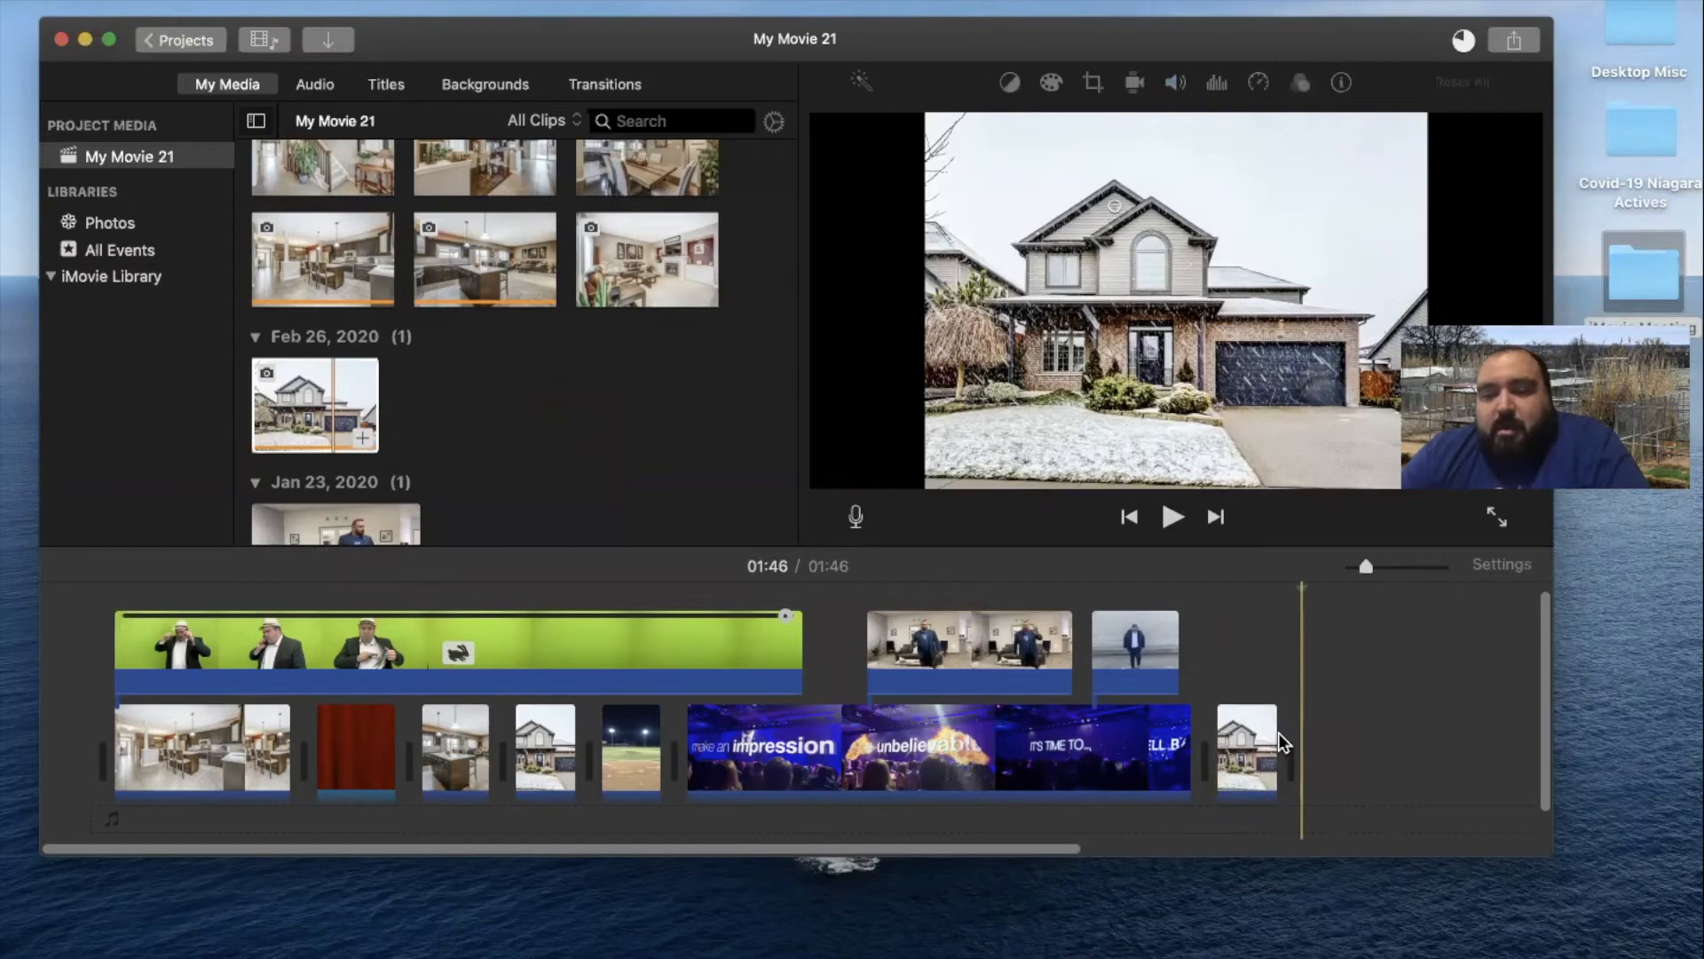
left_click_drag(1274, 735, 1309, 737)
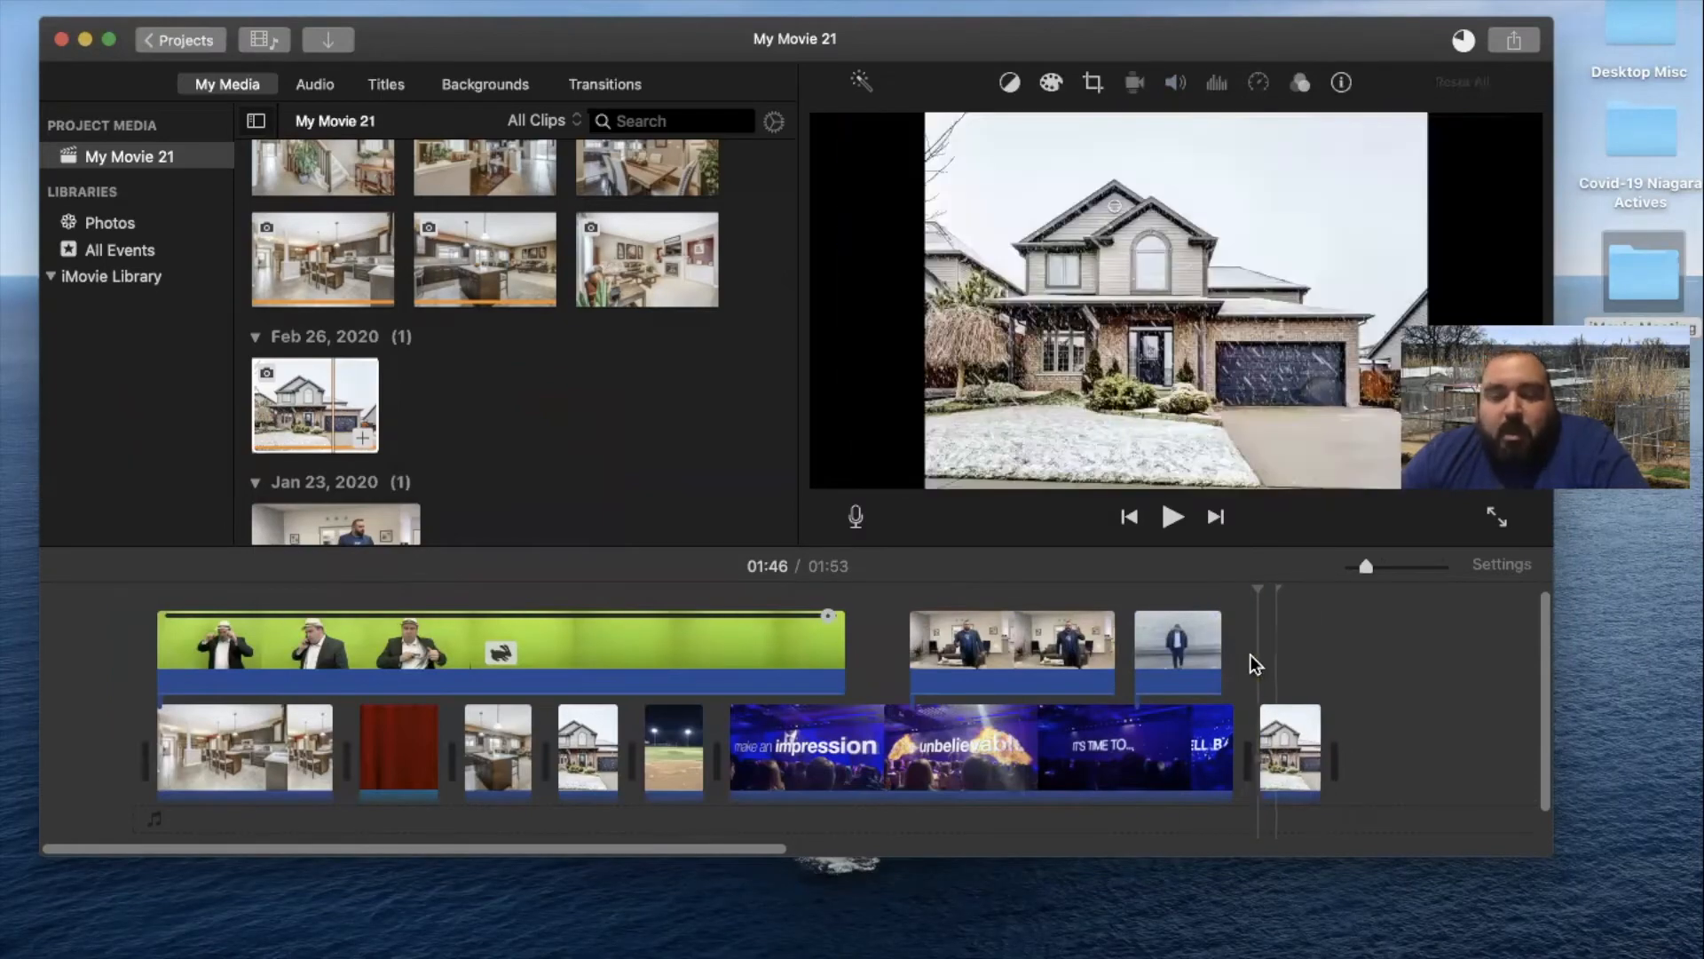
Record a voiceover of about 8.8 seconds starting at the beginning of the final house photo
left_click(857, 517)
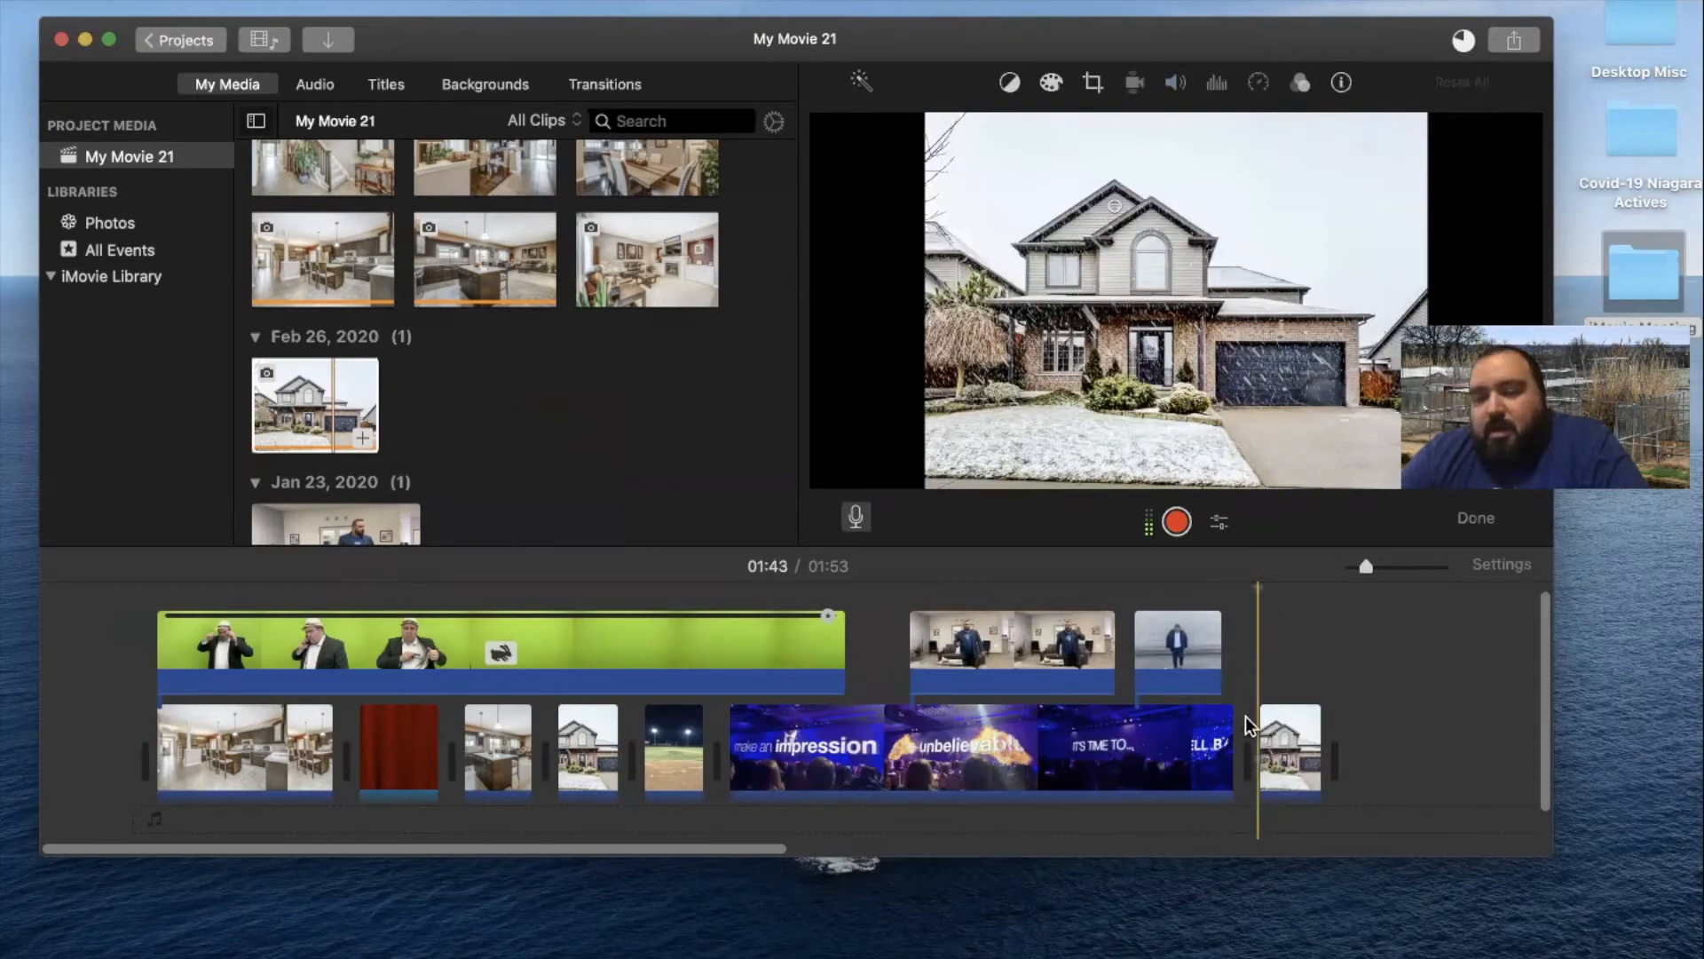
left_click(1178, 522)
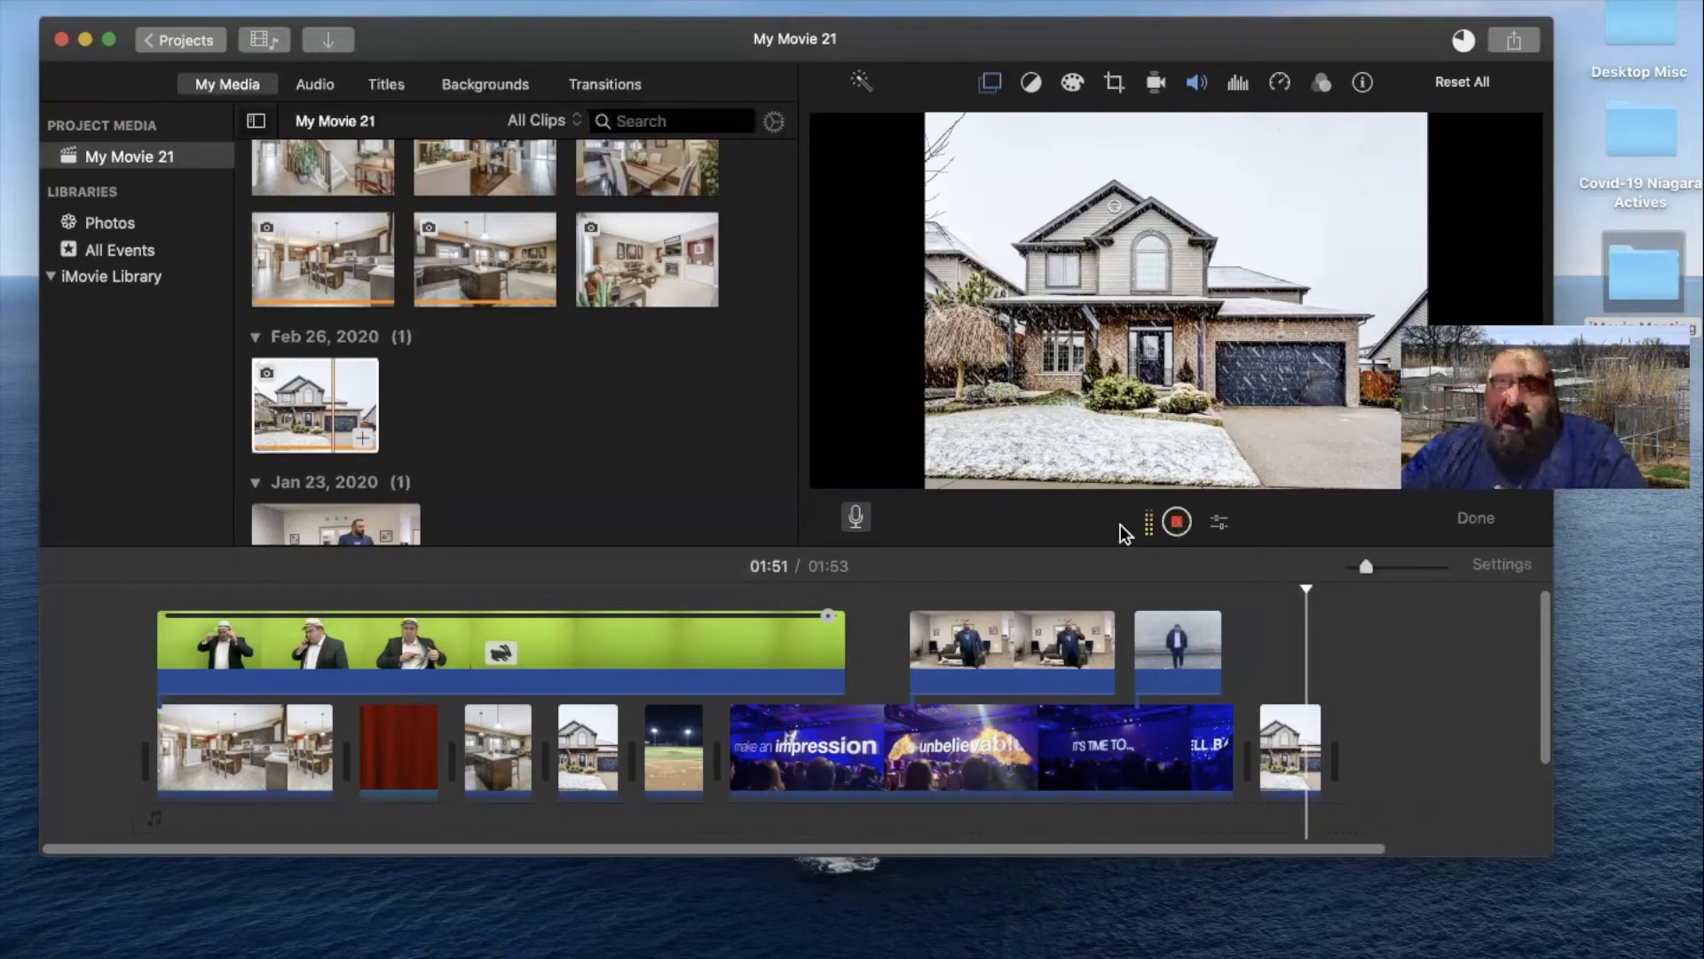
left_click(1186, 523)
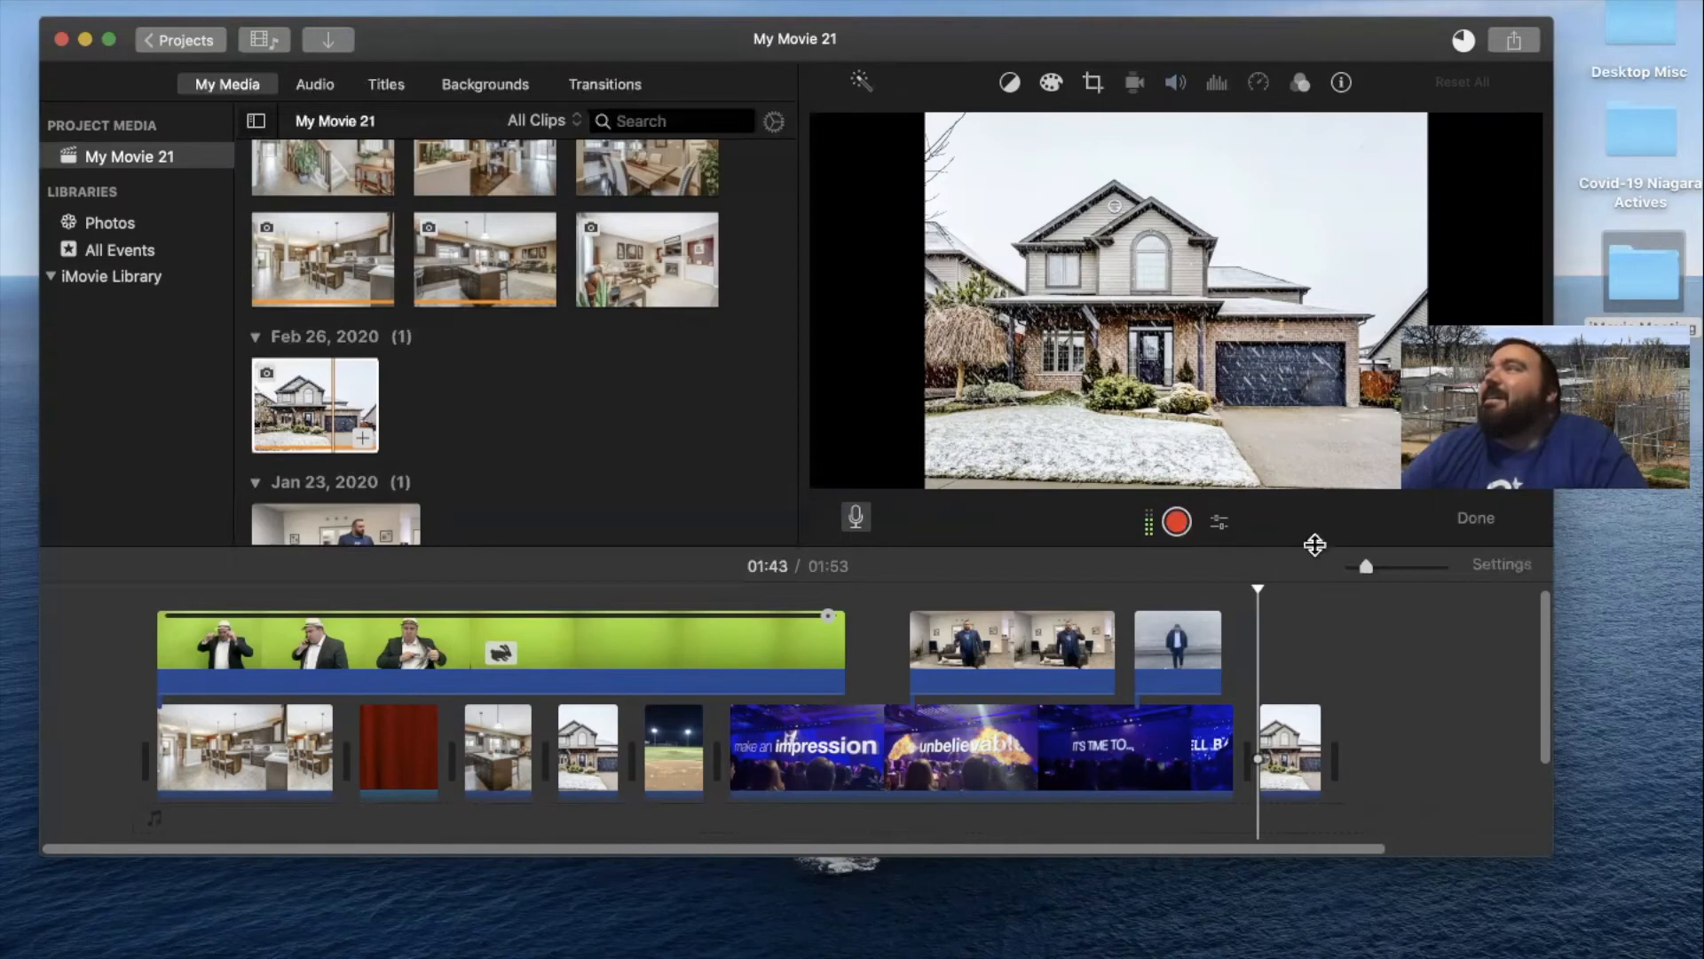
left_click(1464, 519)
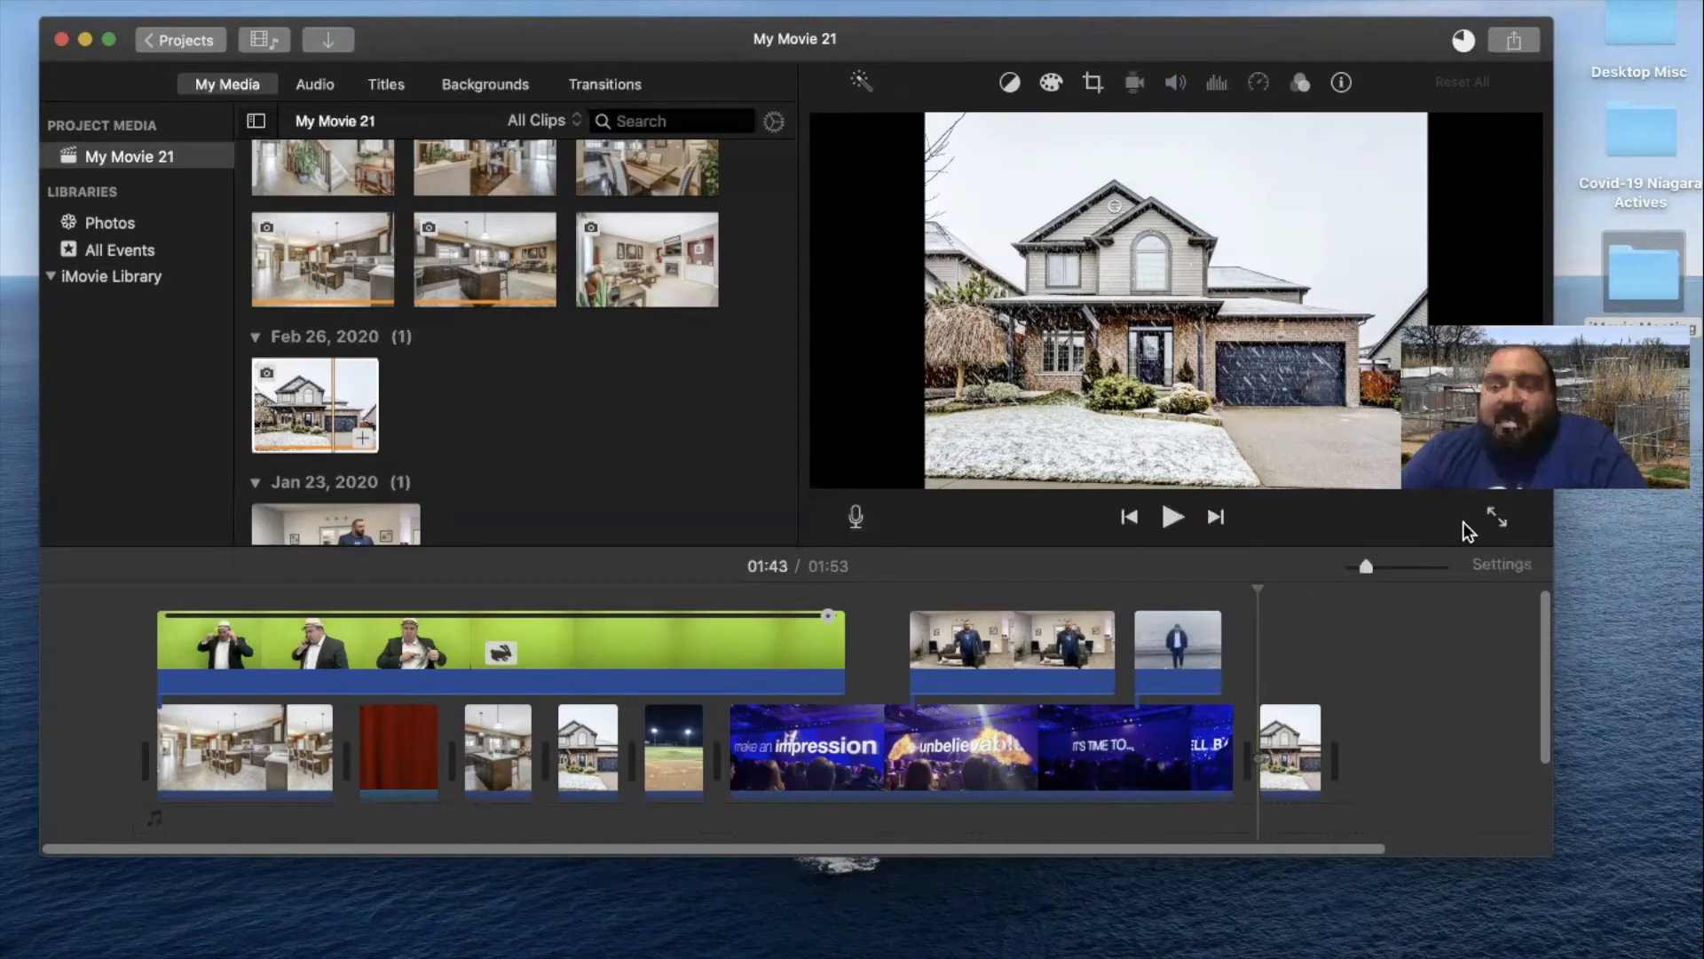
Play back the end of the conference clip and the house photo to hear the recorded voiceover
scroll(1284, 695, "down", 5)
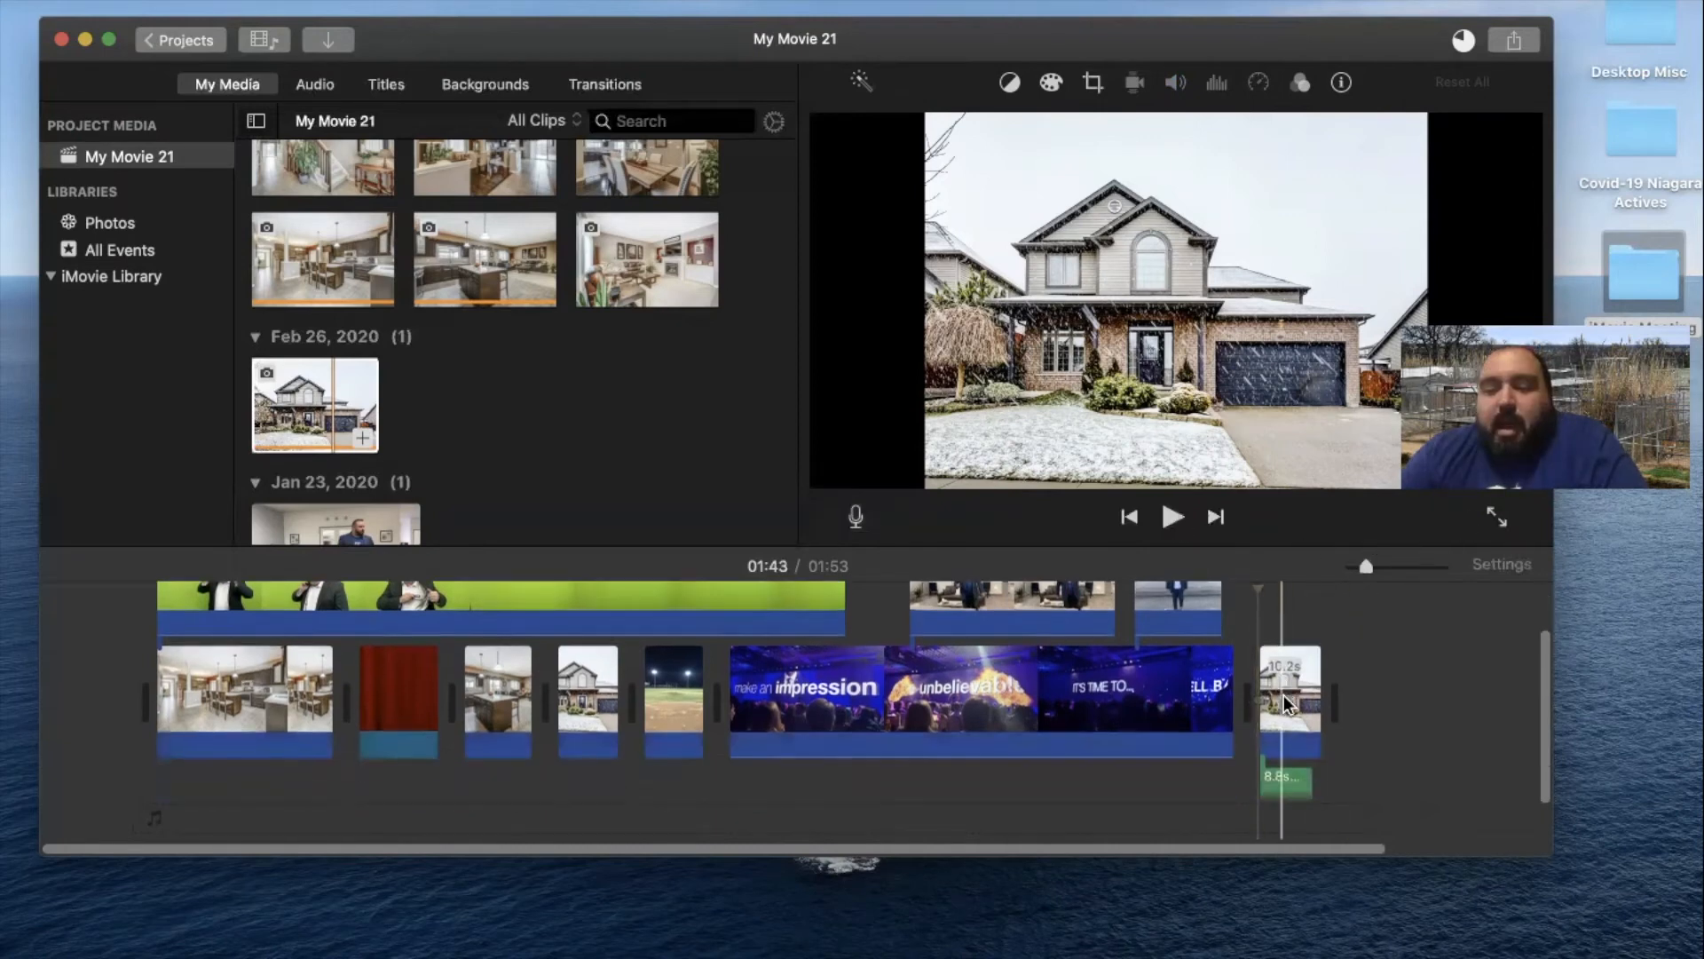
scroll(1283, 715, "up", 1)
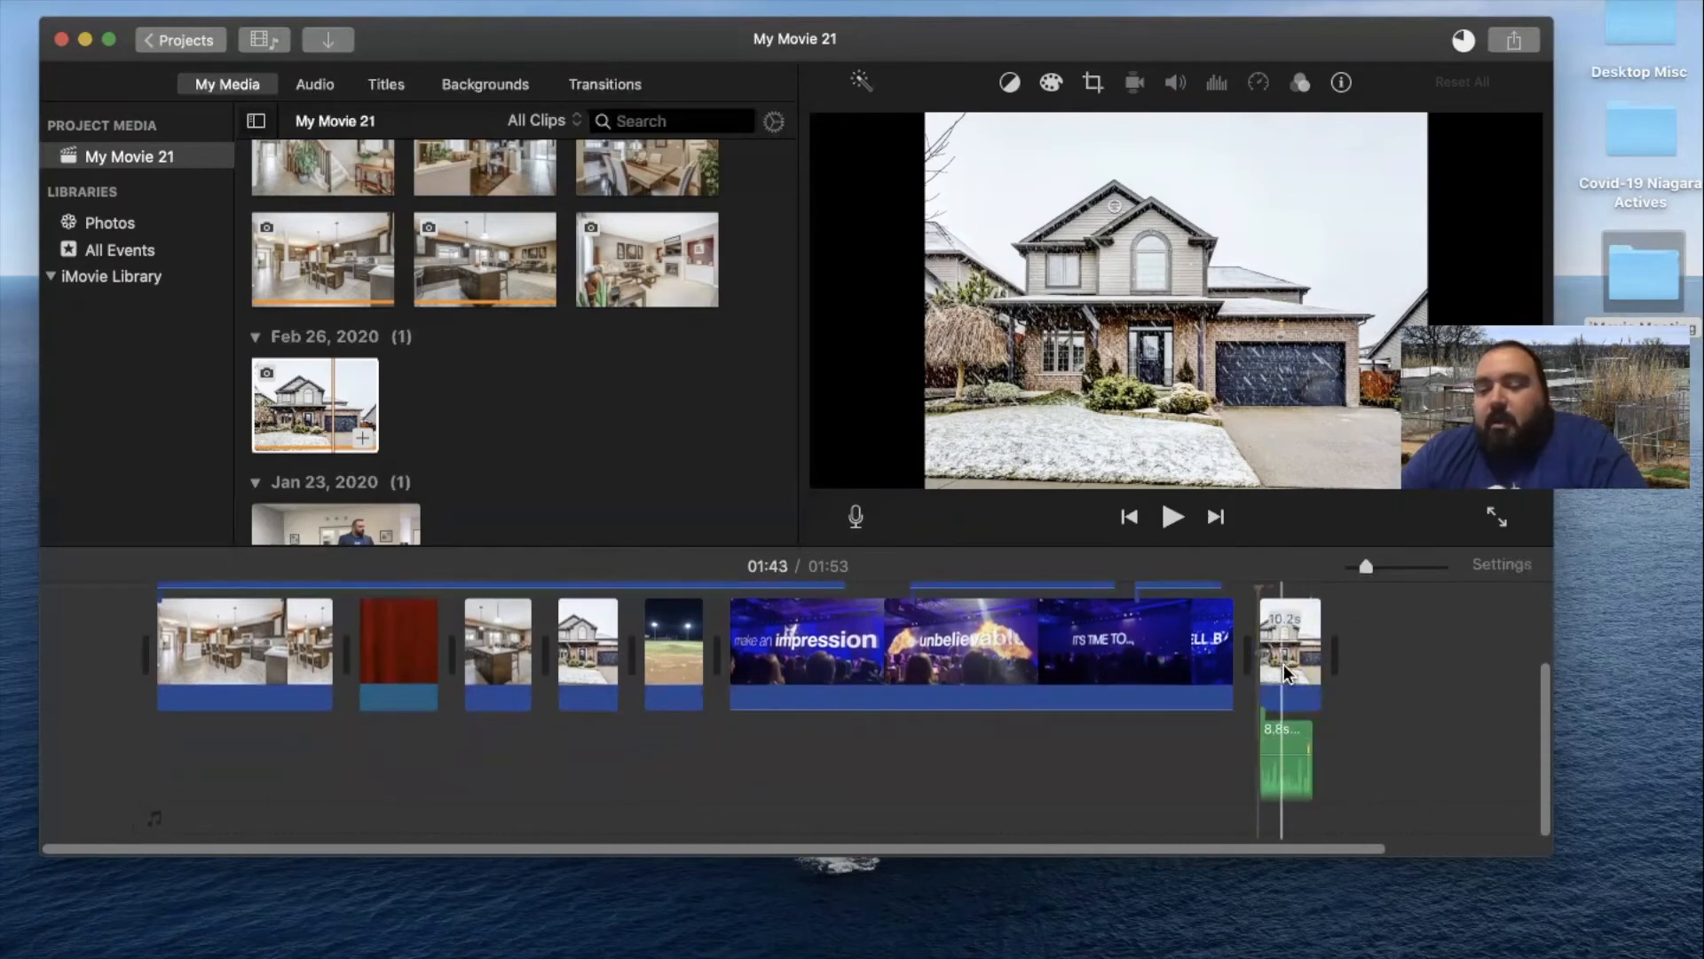
left_click(1211, 590)
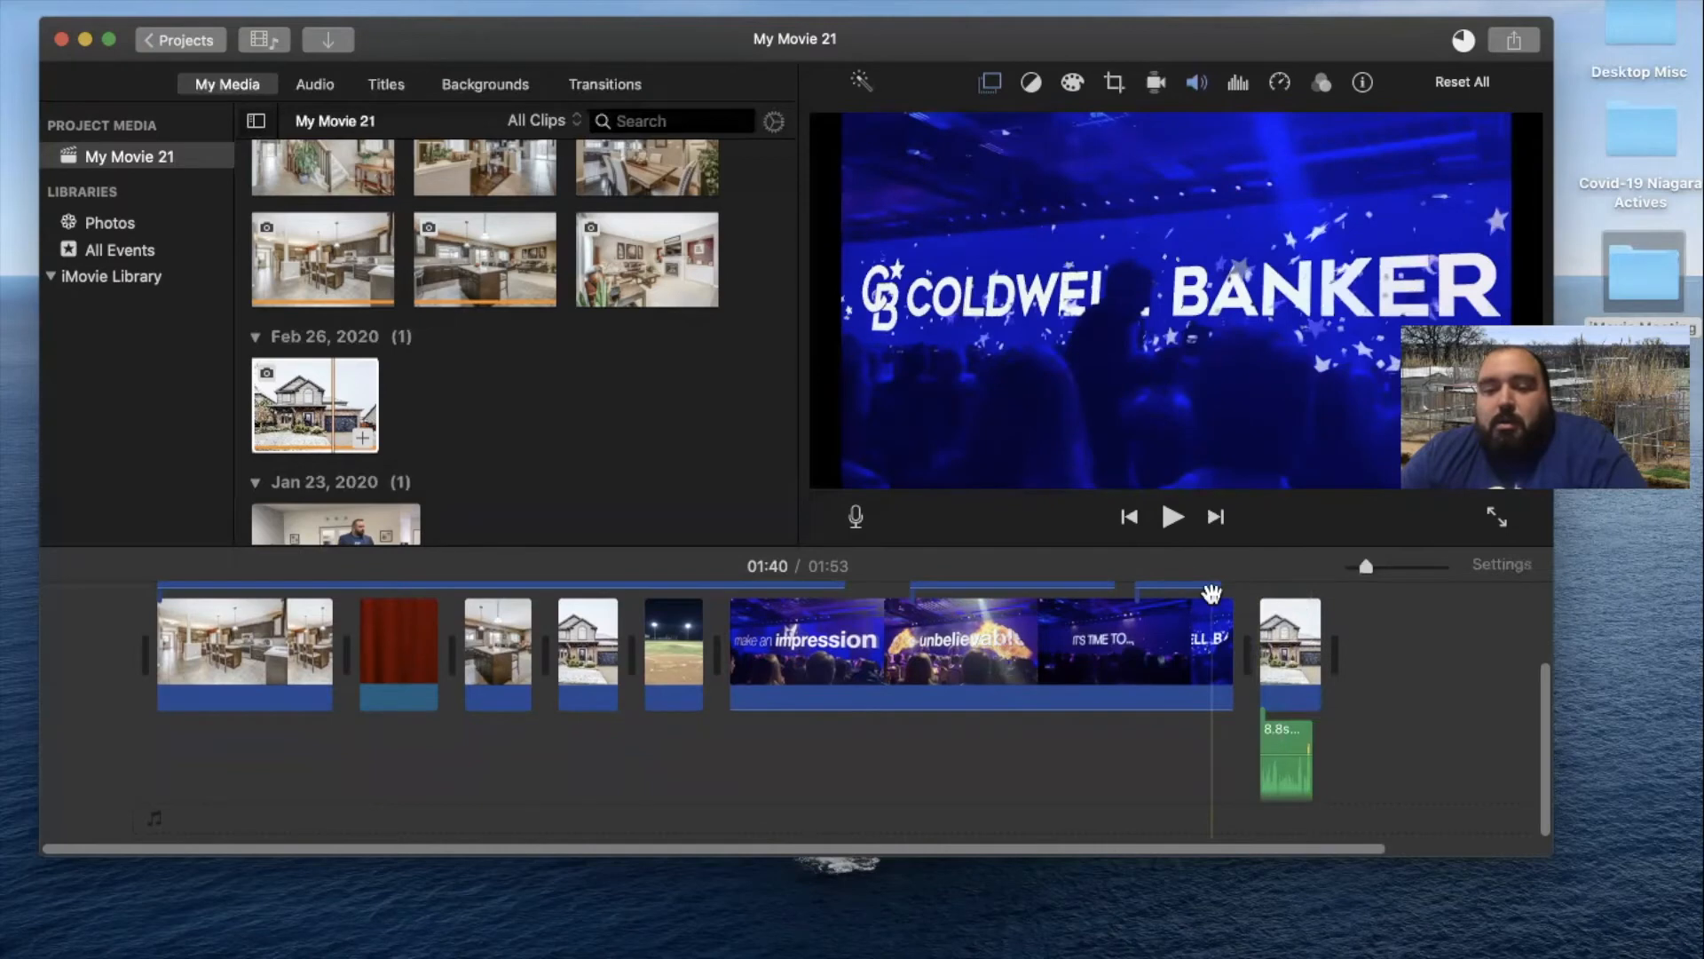
left_click(1168, 524)
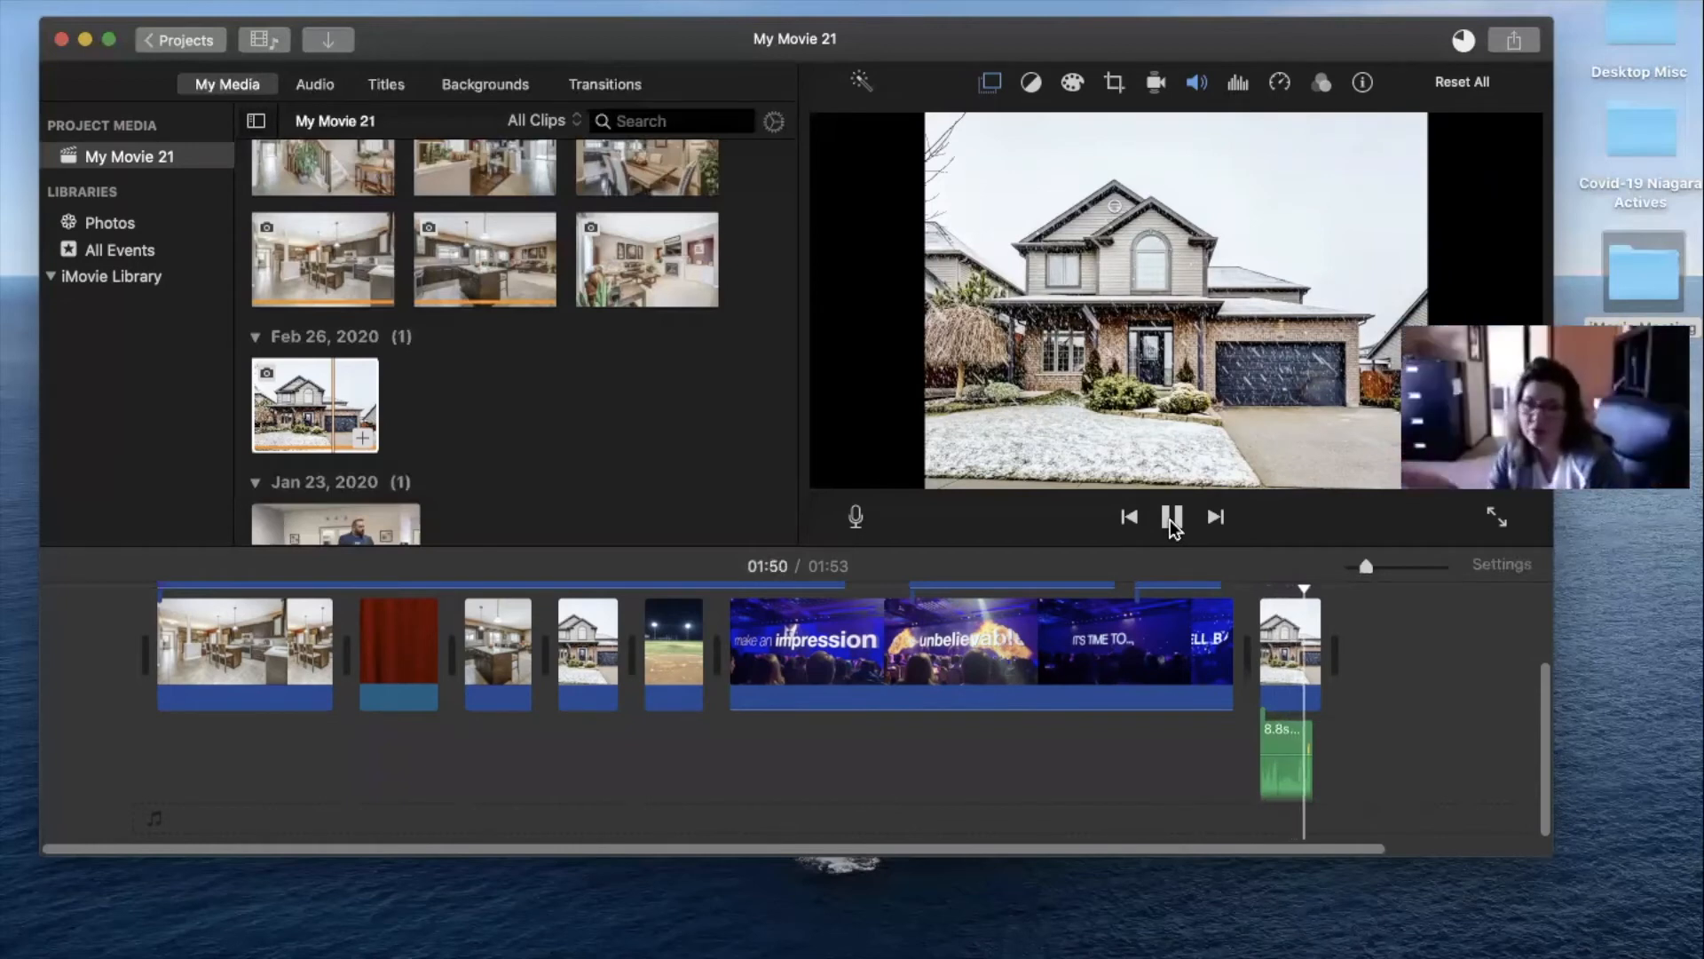
left_click(1170, 519)
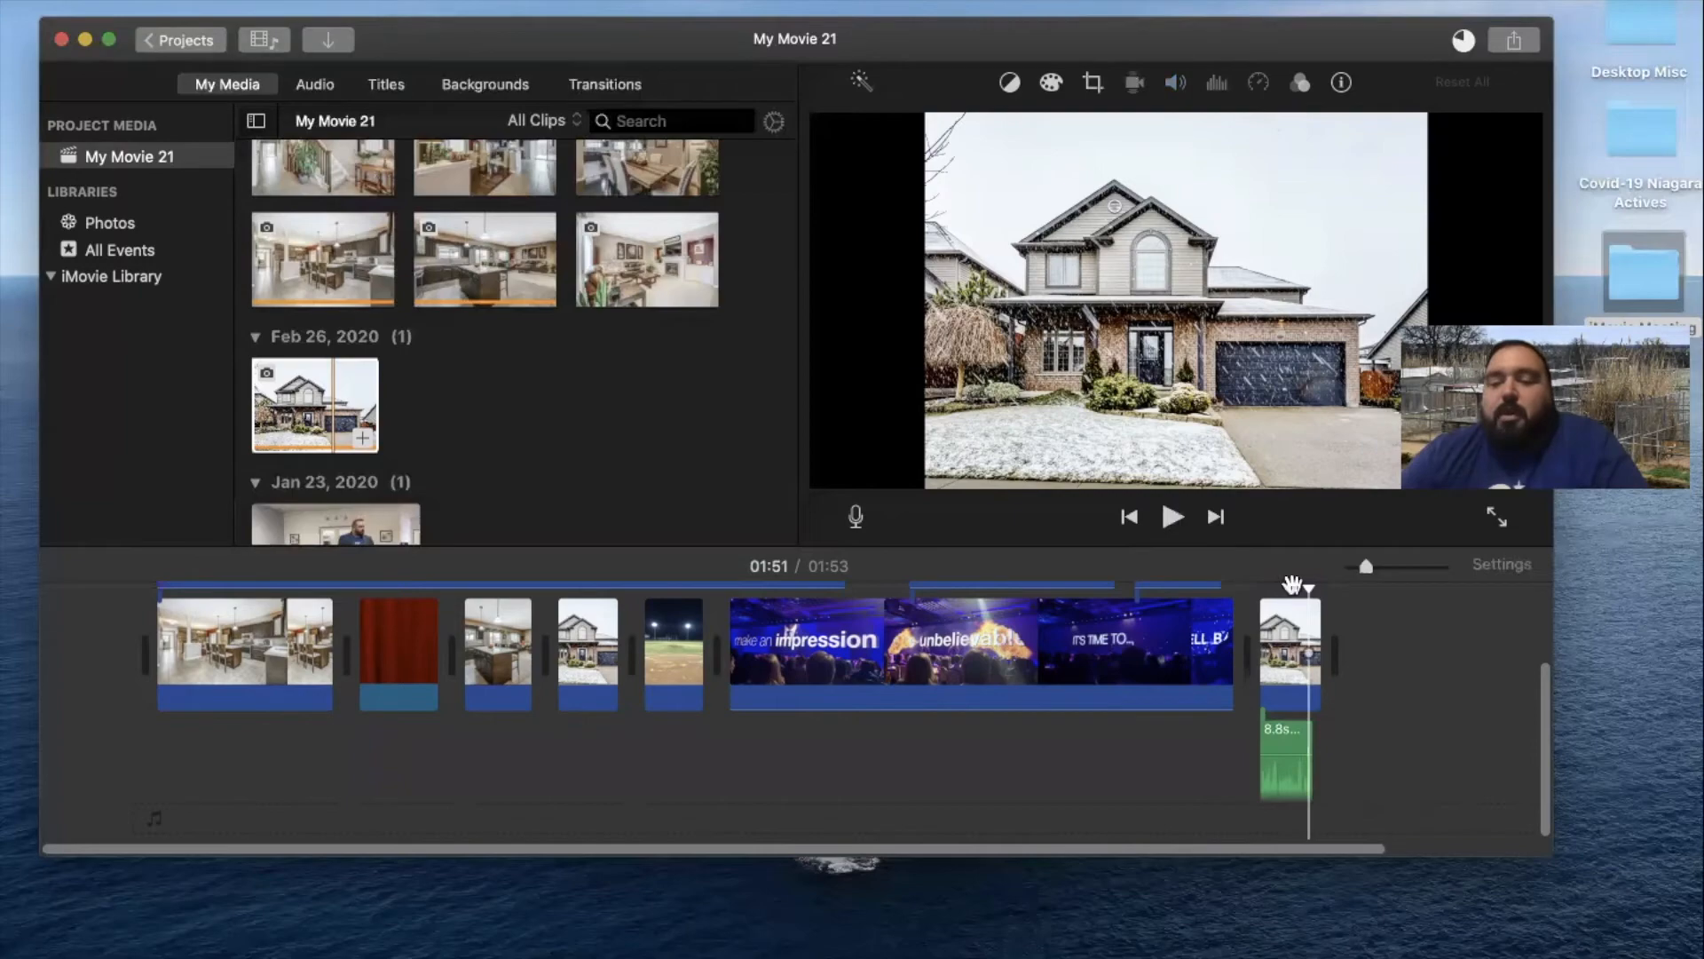
Move the voiceover clip beneath the middle of the conference clip, and return it to beneath the final house photo
left_click_drag(1275, 735, 1053, 763)
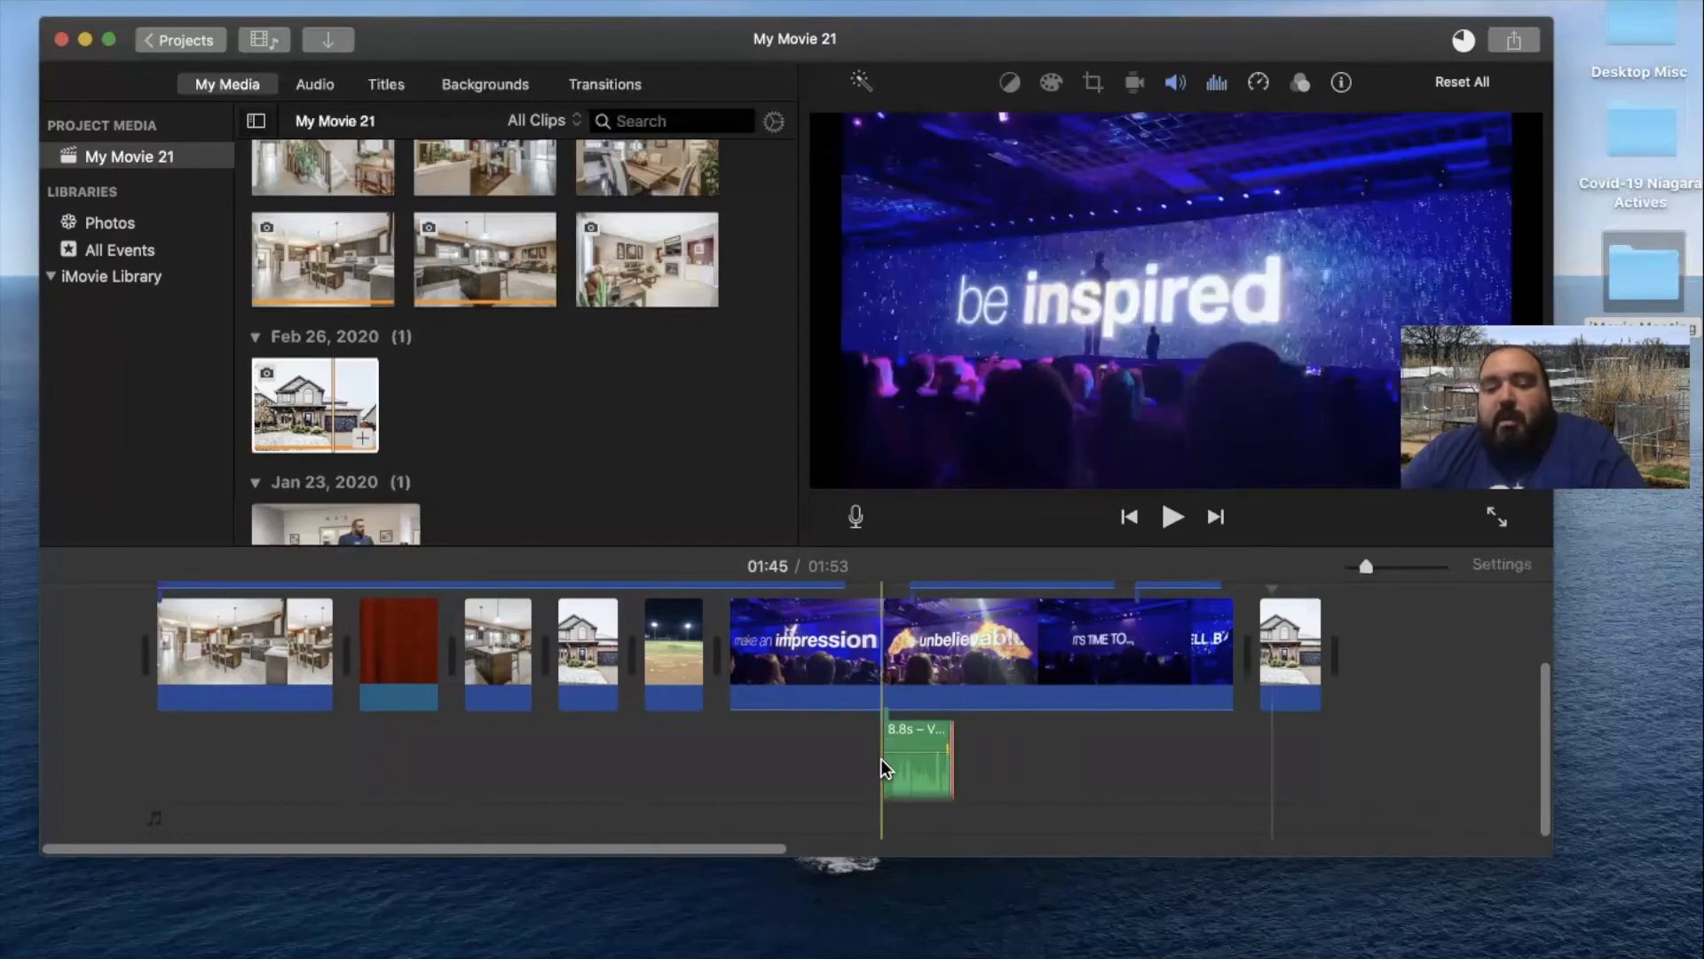
mouse_move(952, 763)
left_mouse_down()
mouse_move(923, 765)
mouse_move(969, 765)
left_mouse_up()
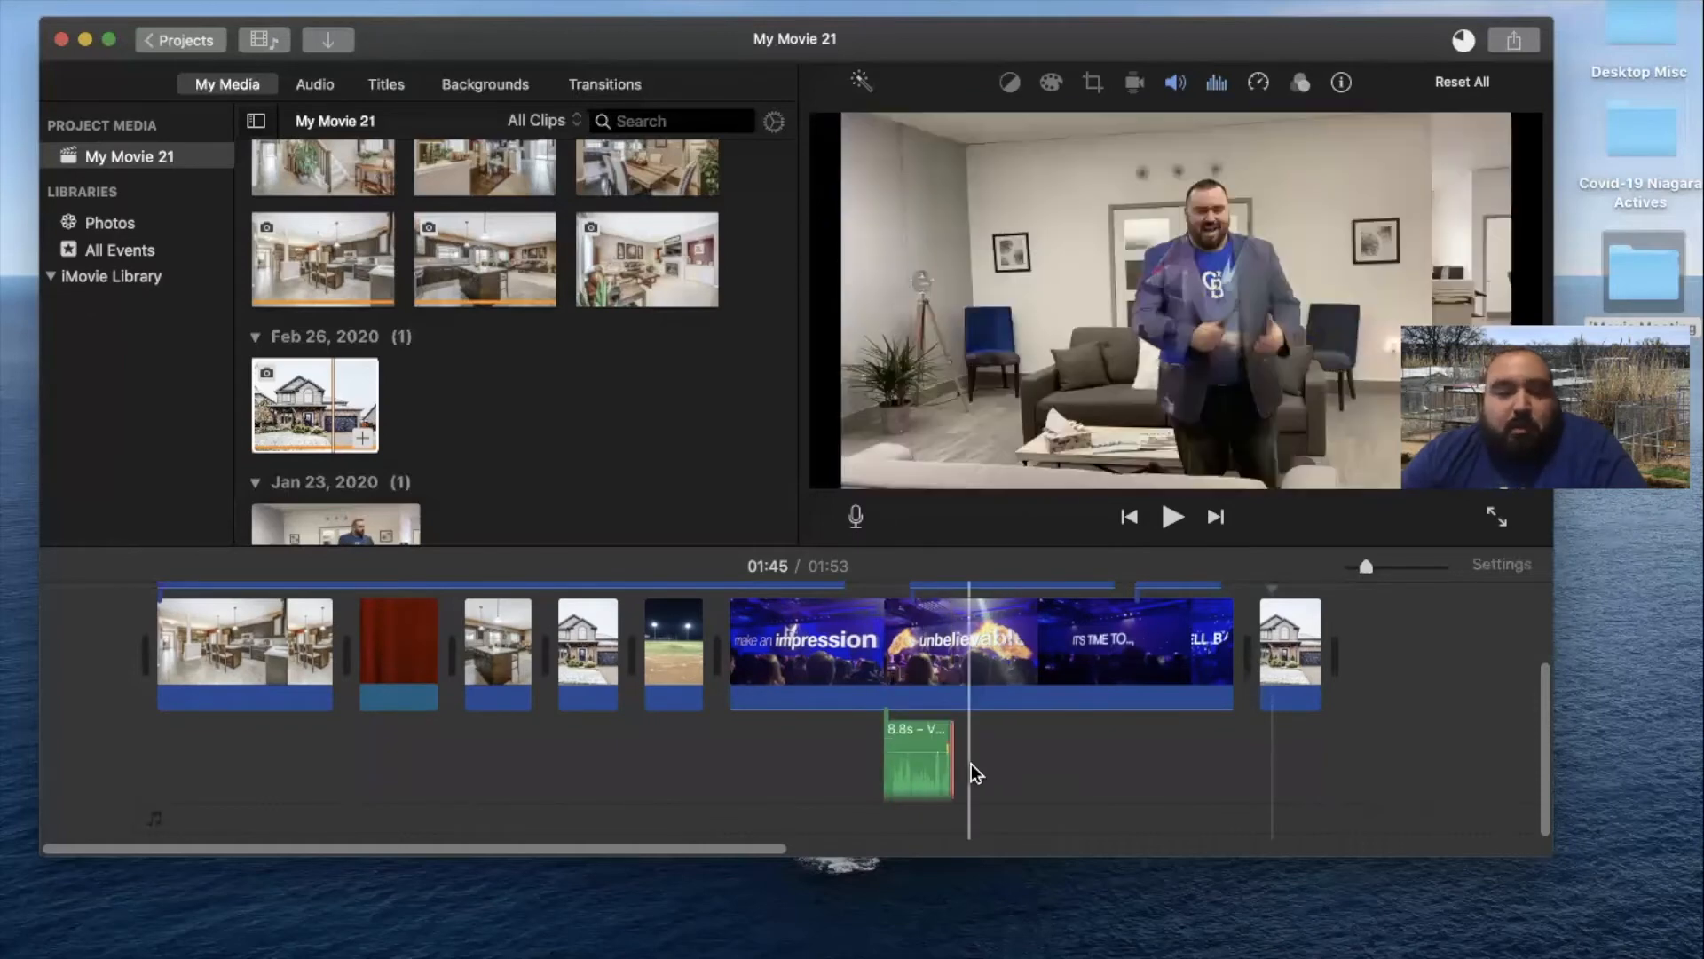
left_click(1025, 697)
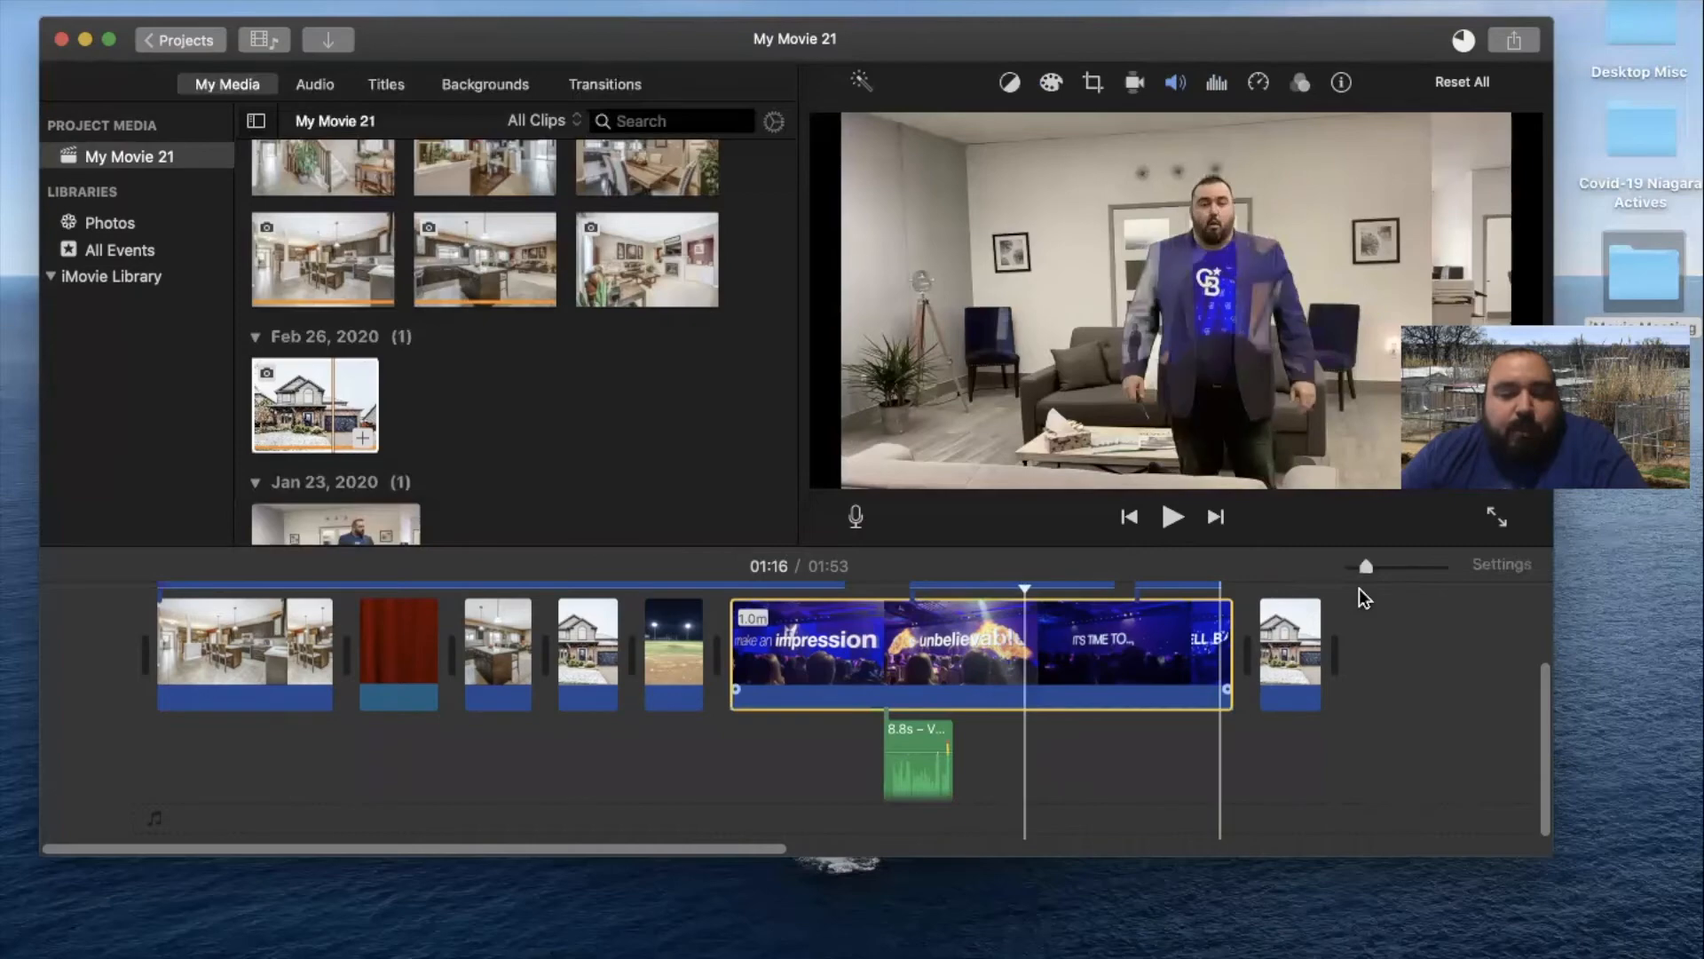
left_click_drag(1366, 567, 1382, 565)
left_click_drag(803, 743, 1523, 759)
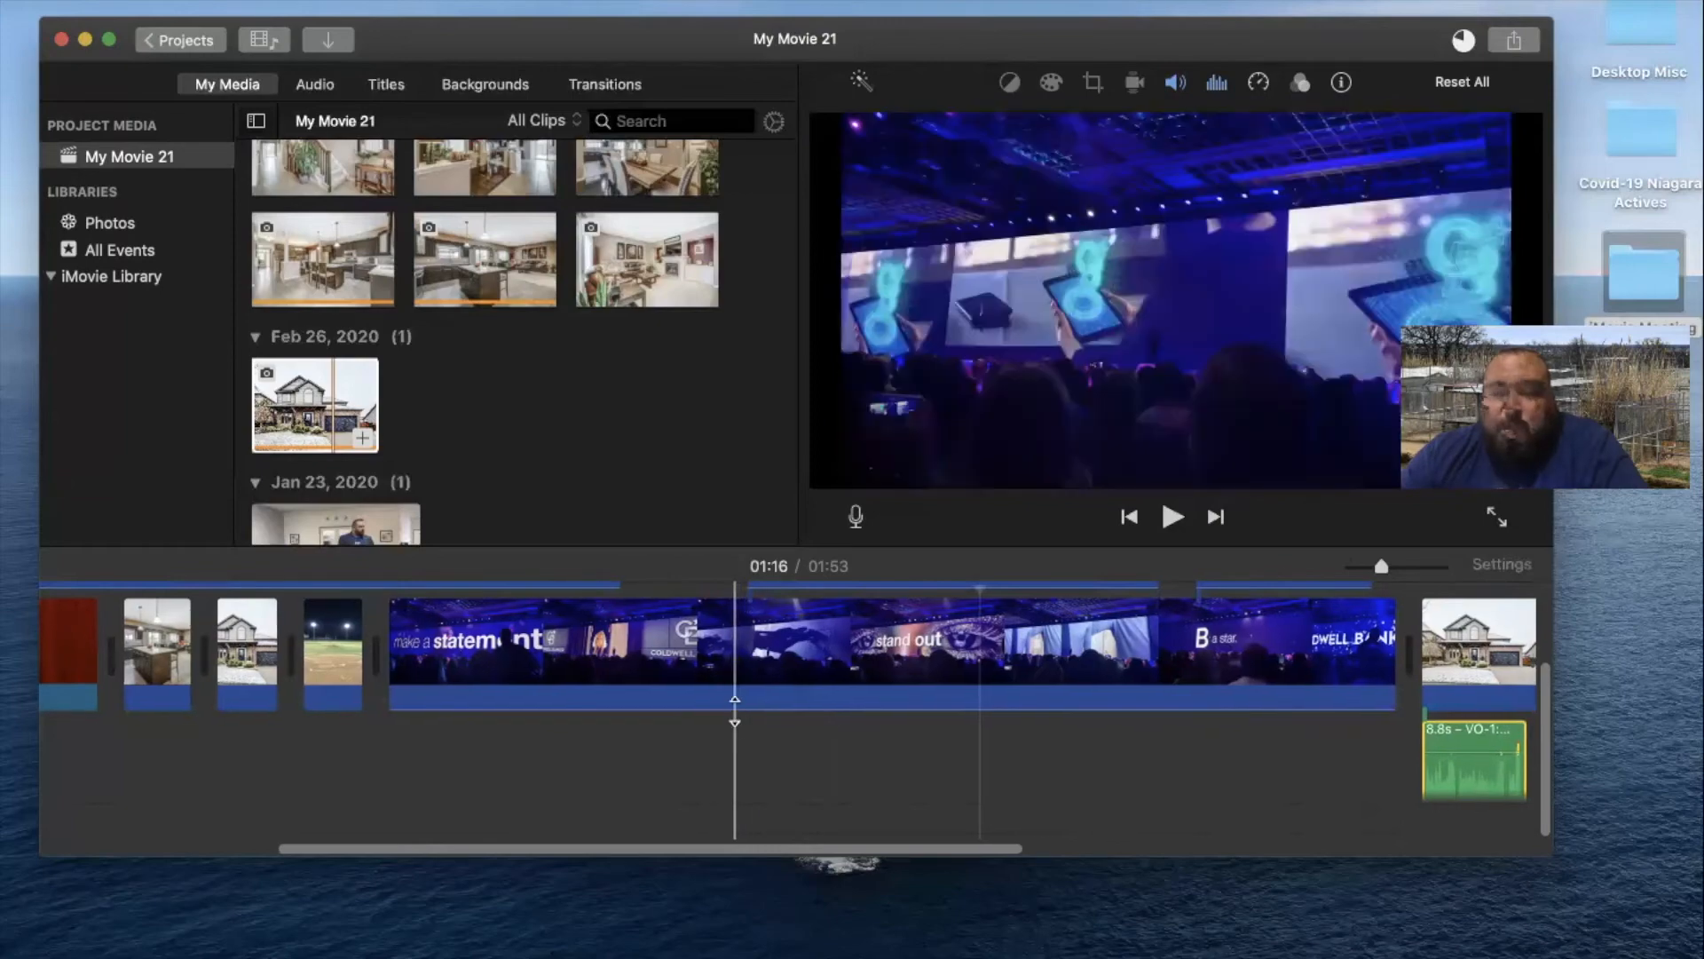
Raise the audio volume of the conference clip in the main track
left_click(738, 706)
left_click_drag(735, 713, 736, 694)
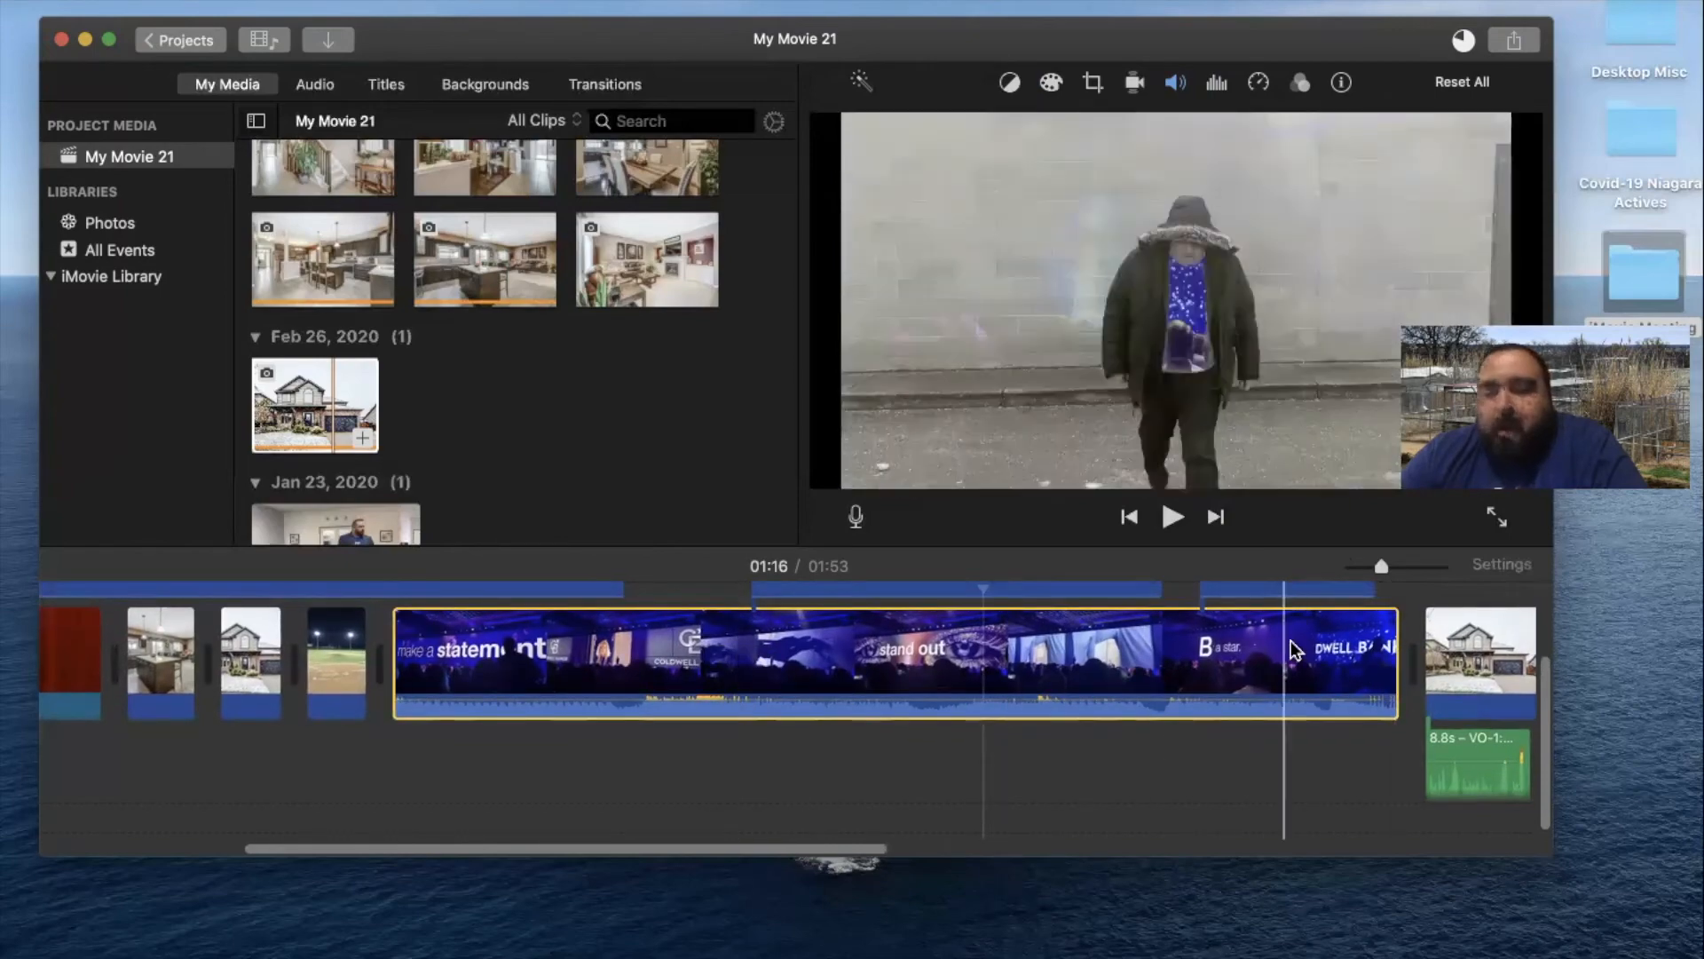
Delete the overlay clip of the man in the hooded coat above the end of the conference clip
left_click(1247, 634)
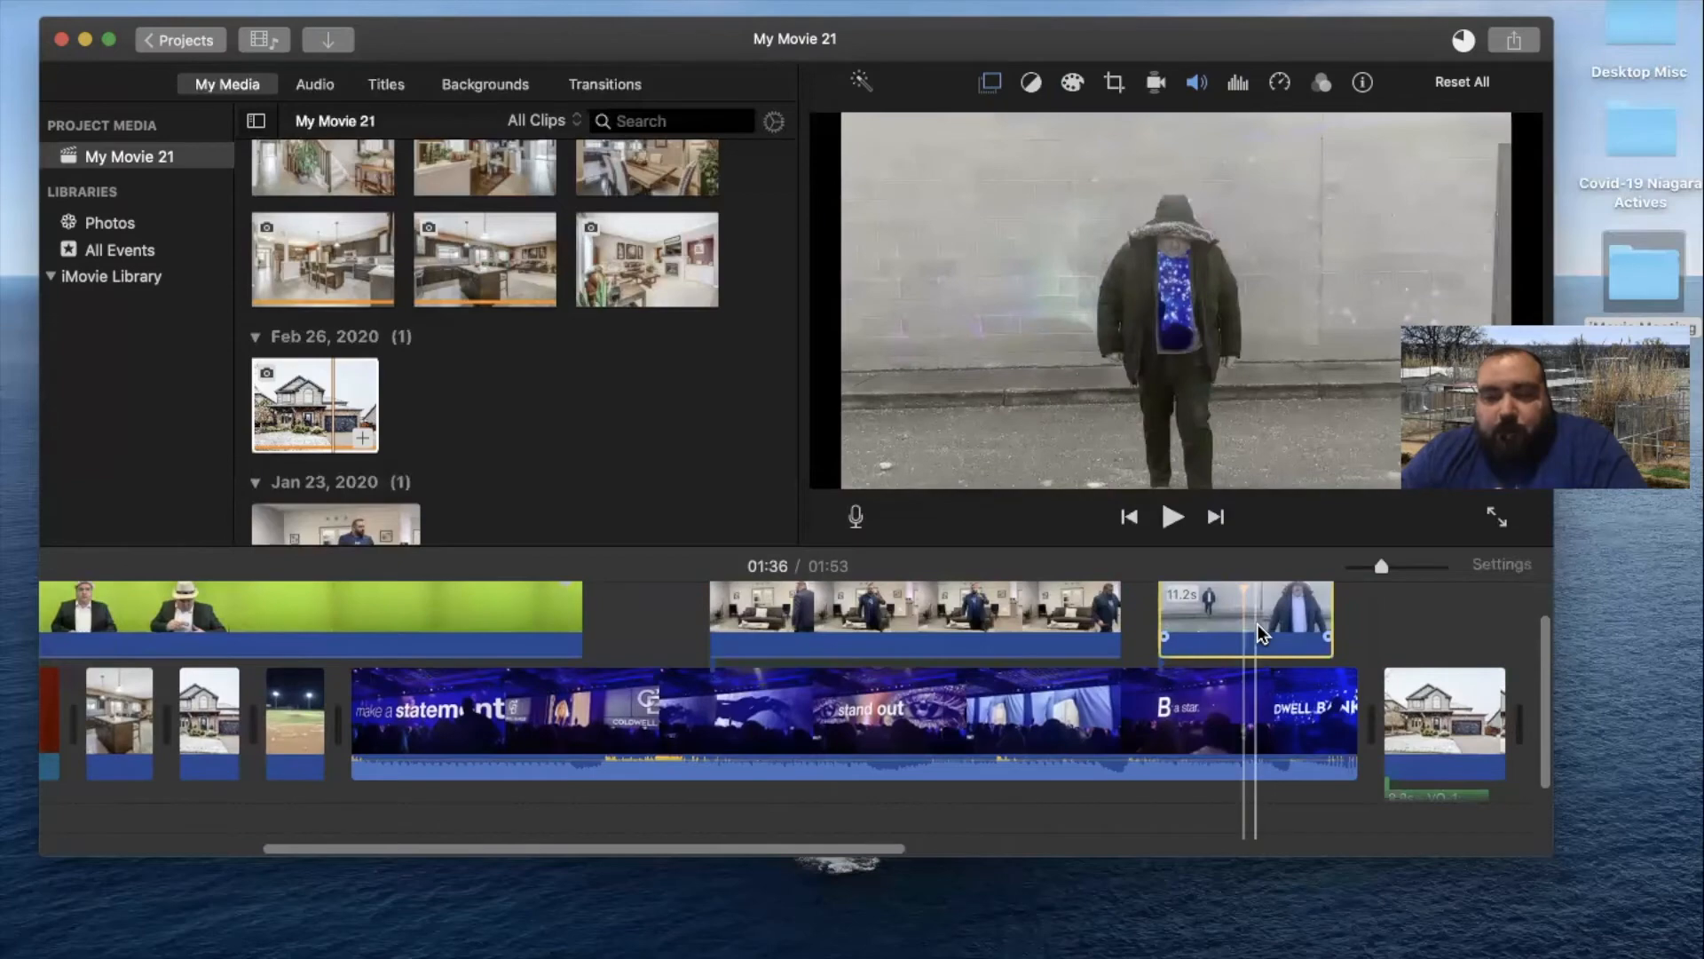
left_click(1260, 632)
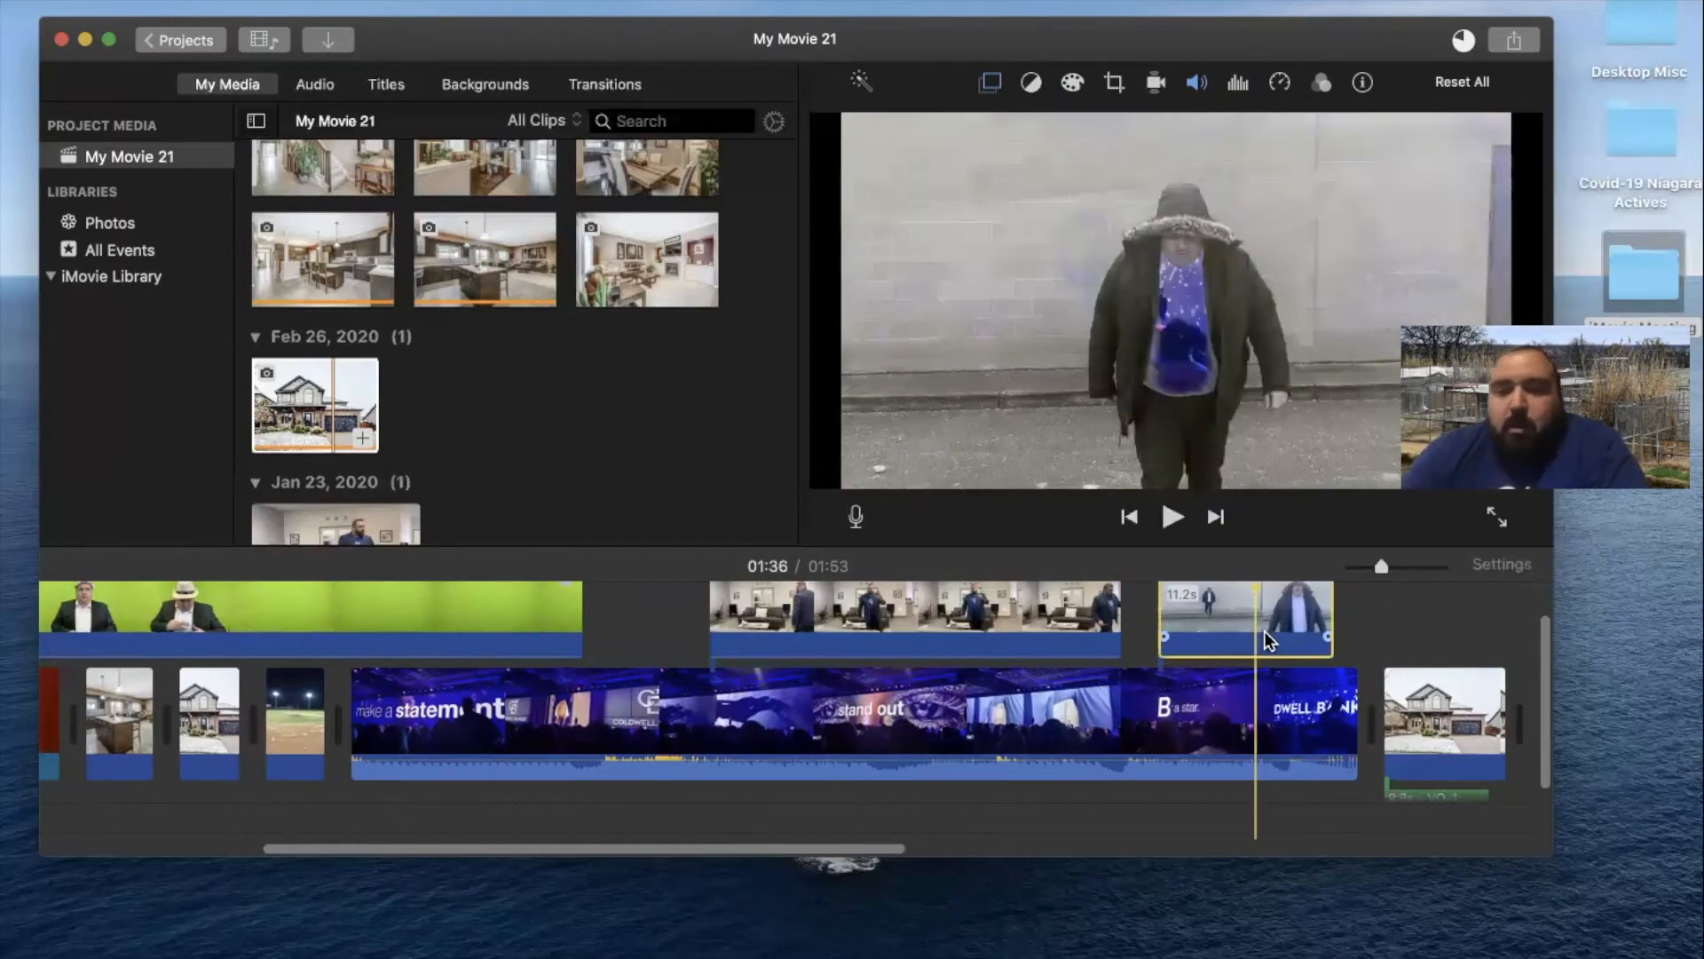
key("Delete")
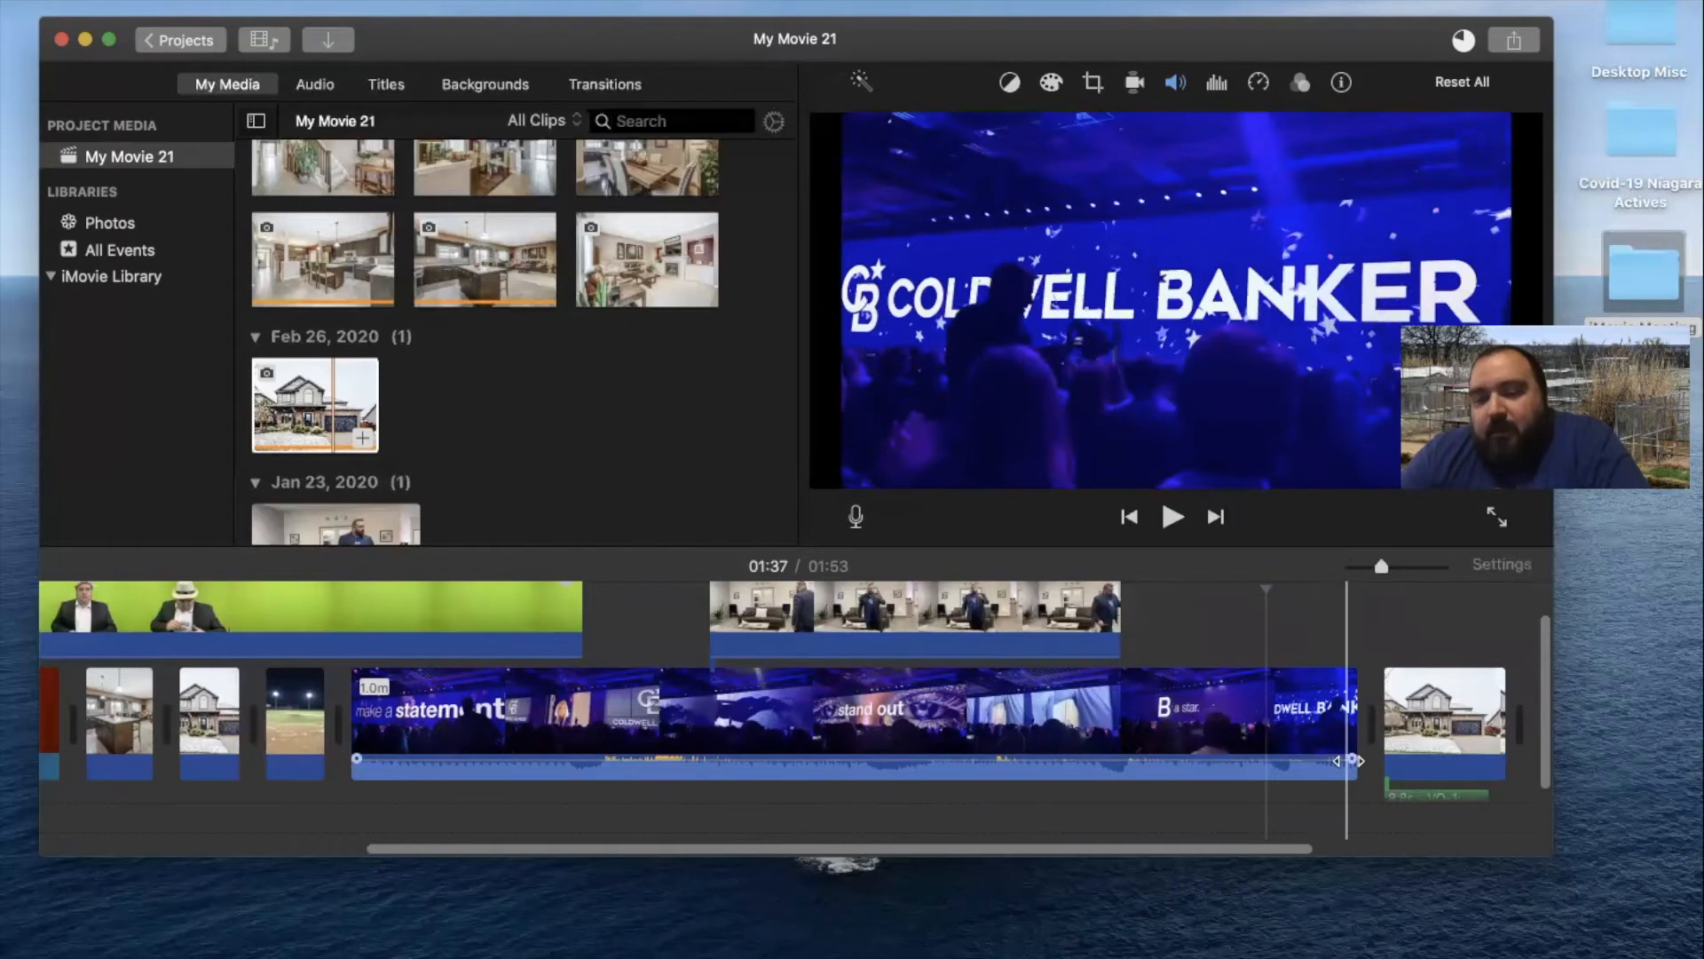
Add an audio fade-out at the end of the conference clip and play it back
left_click_drag(1354, 761, 1170, 761)
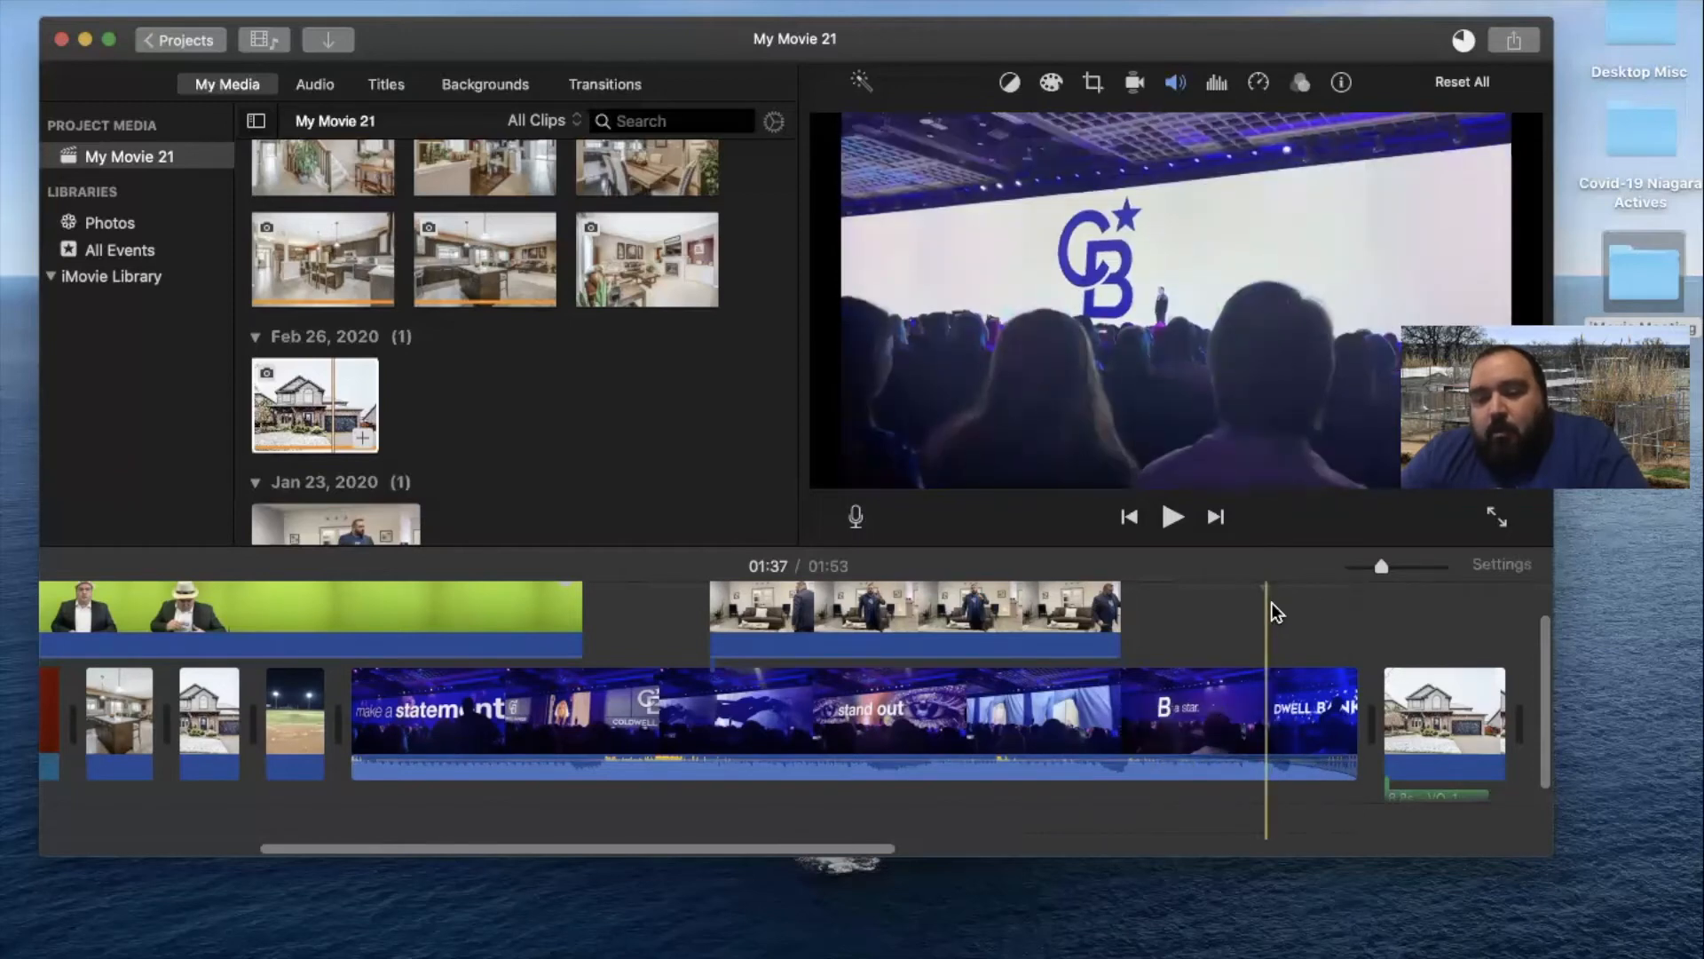
left_click(1166, 511)
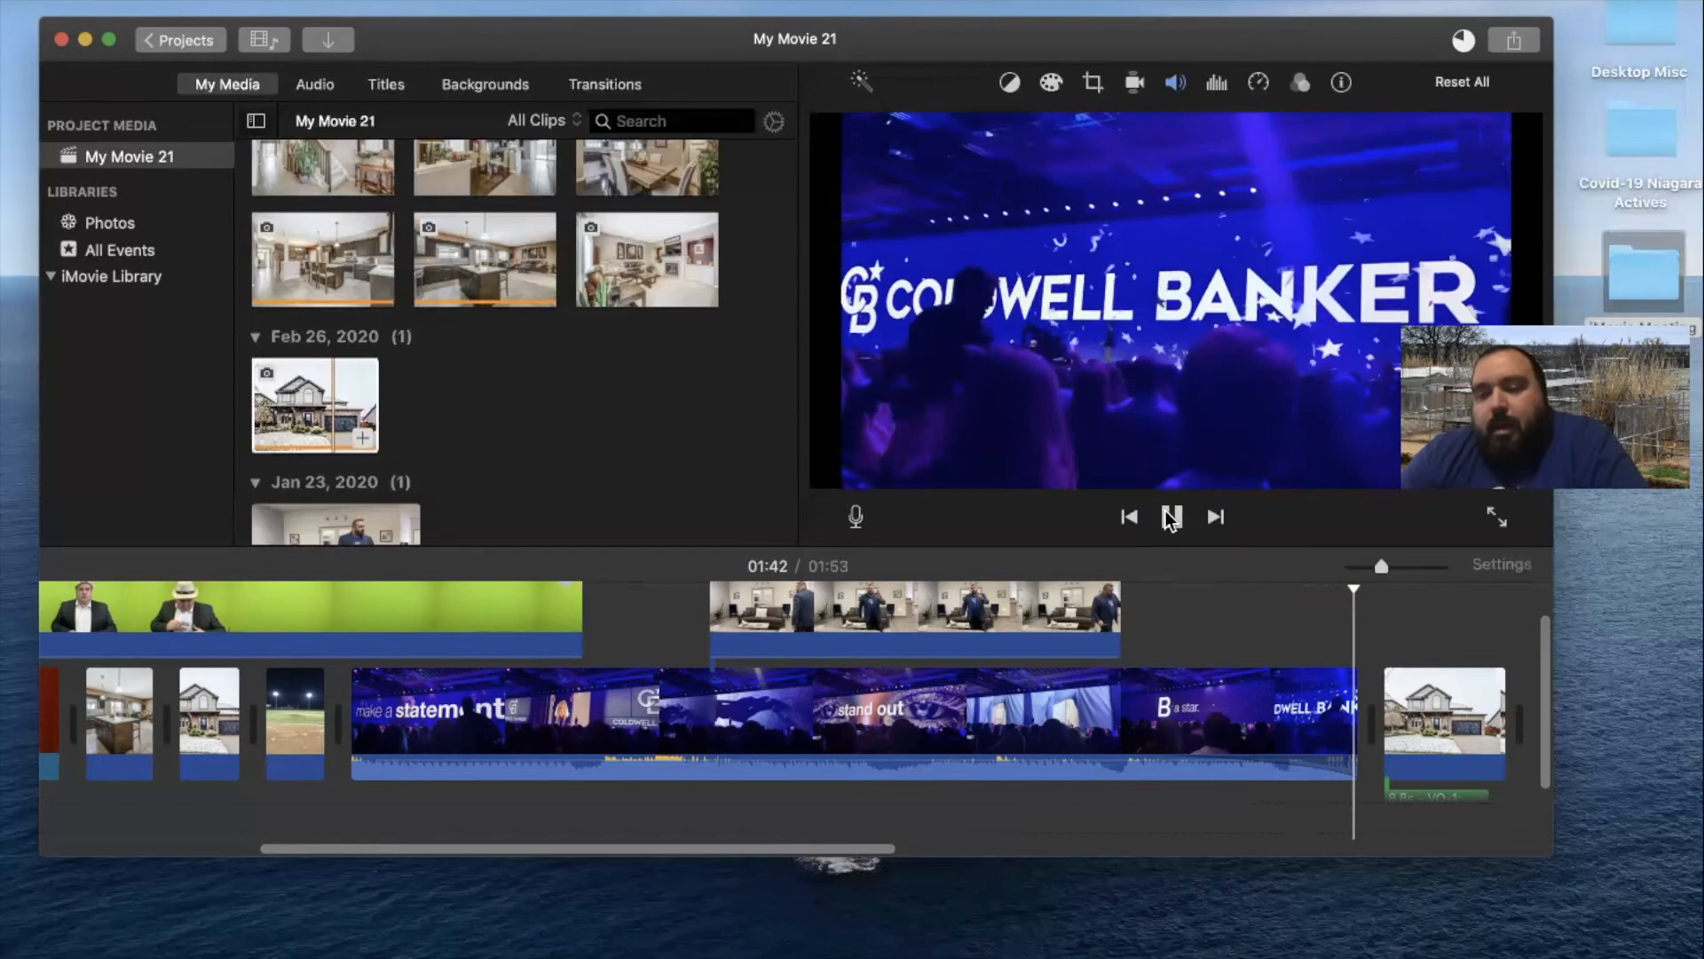
left_click(1168, 516)
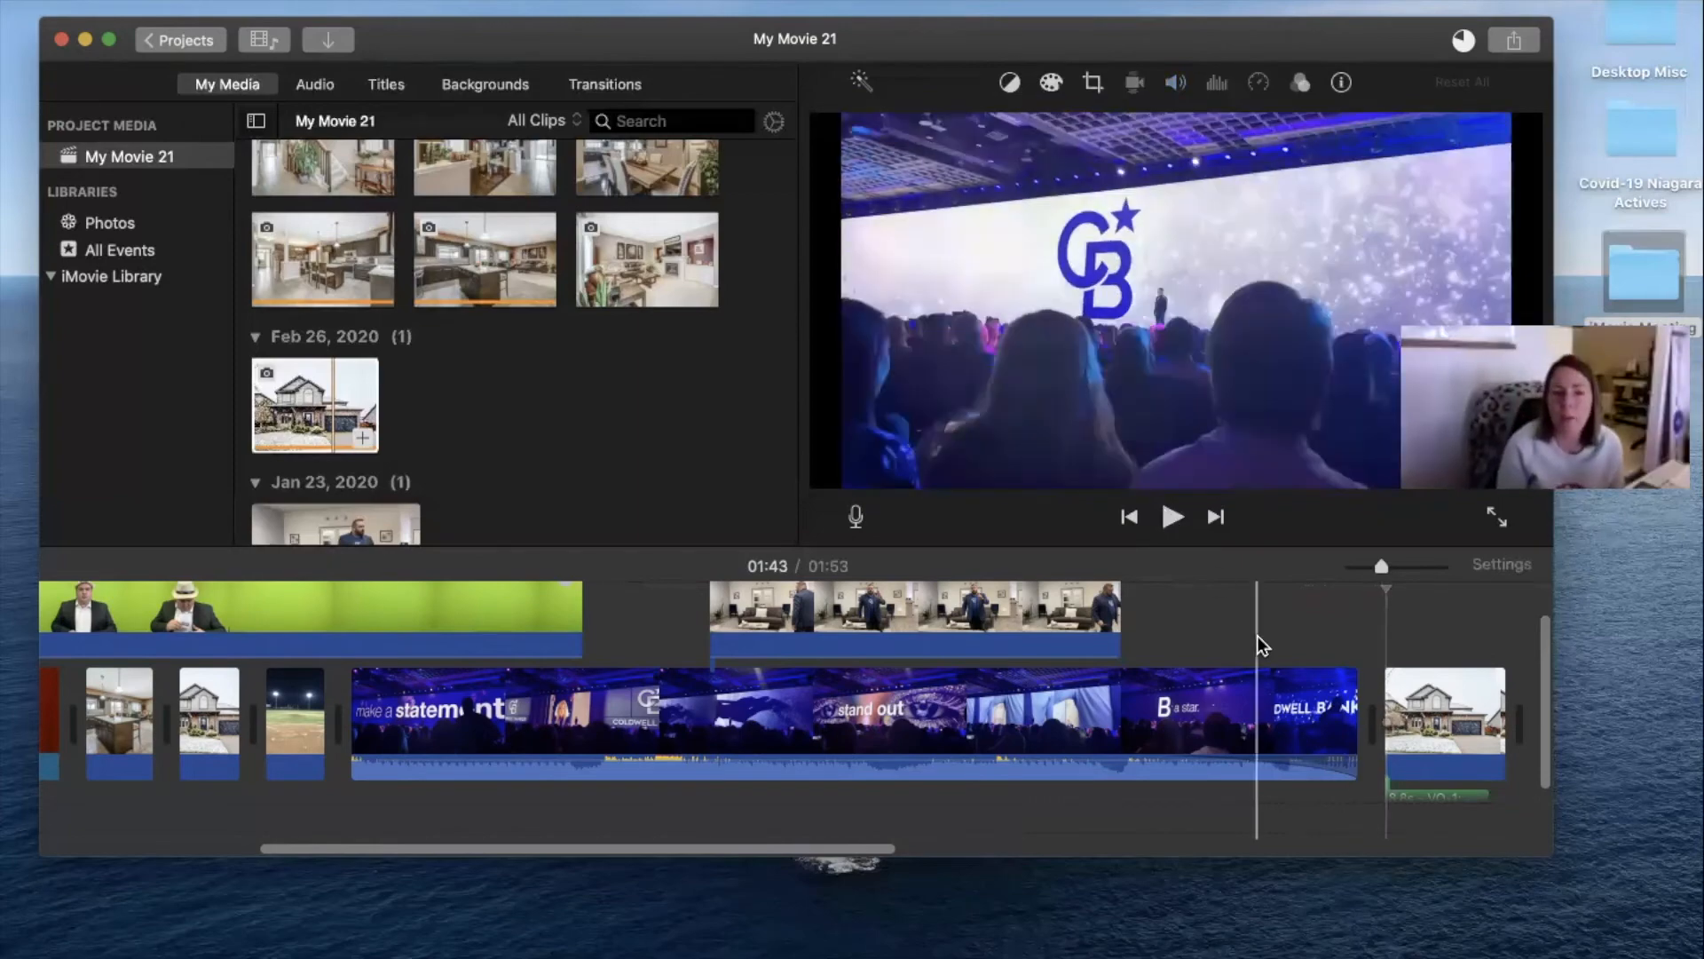
Add an audio fade-in at the start of the conference clip, trying a 35-second fade before shortening it
scroll(1257, 635, "left", 2)
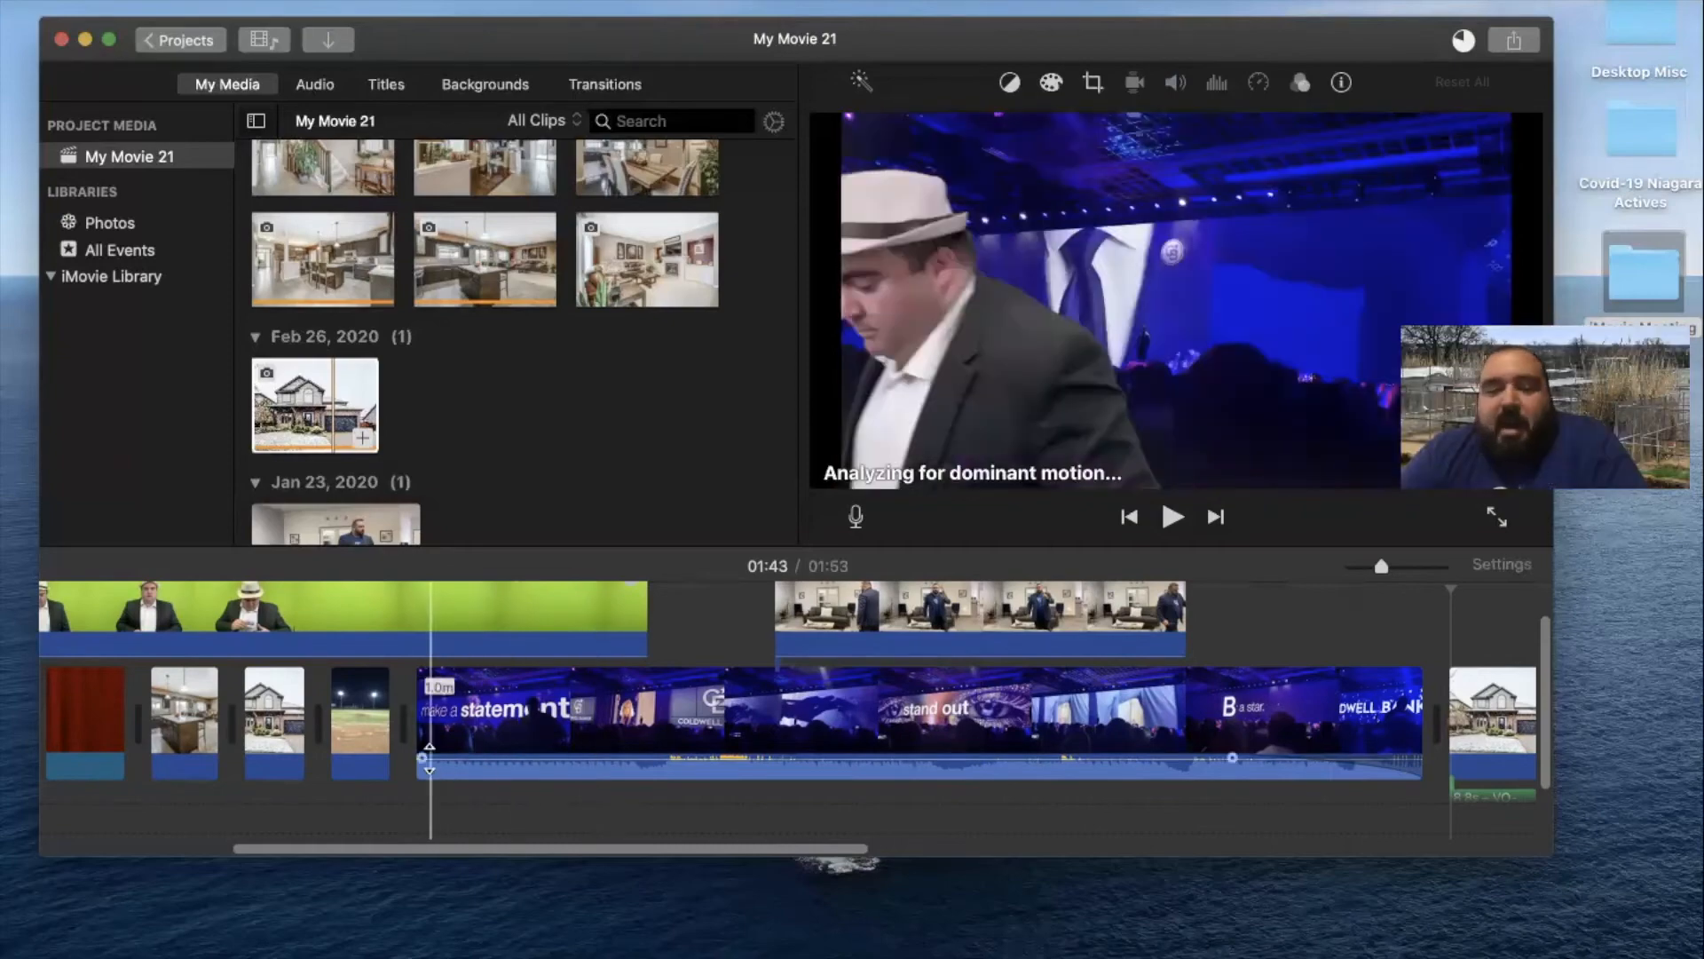
left_click_drag(427, 759, 982, 793)
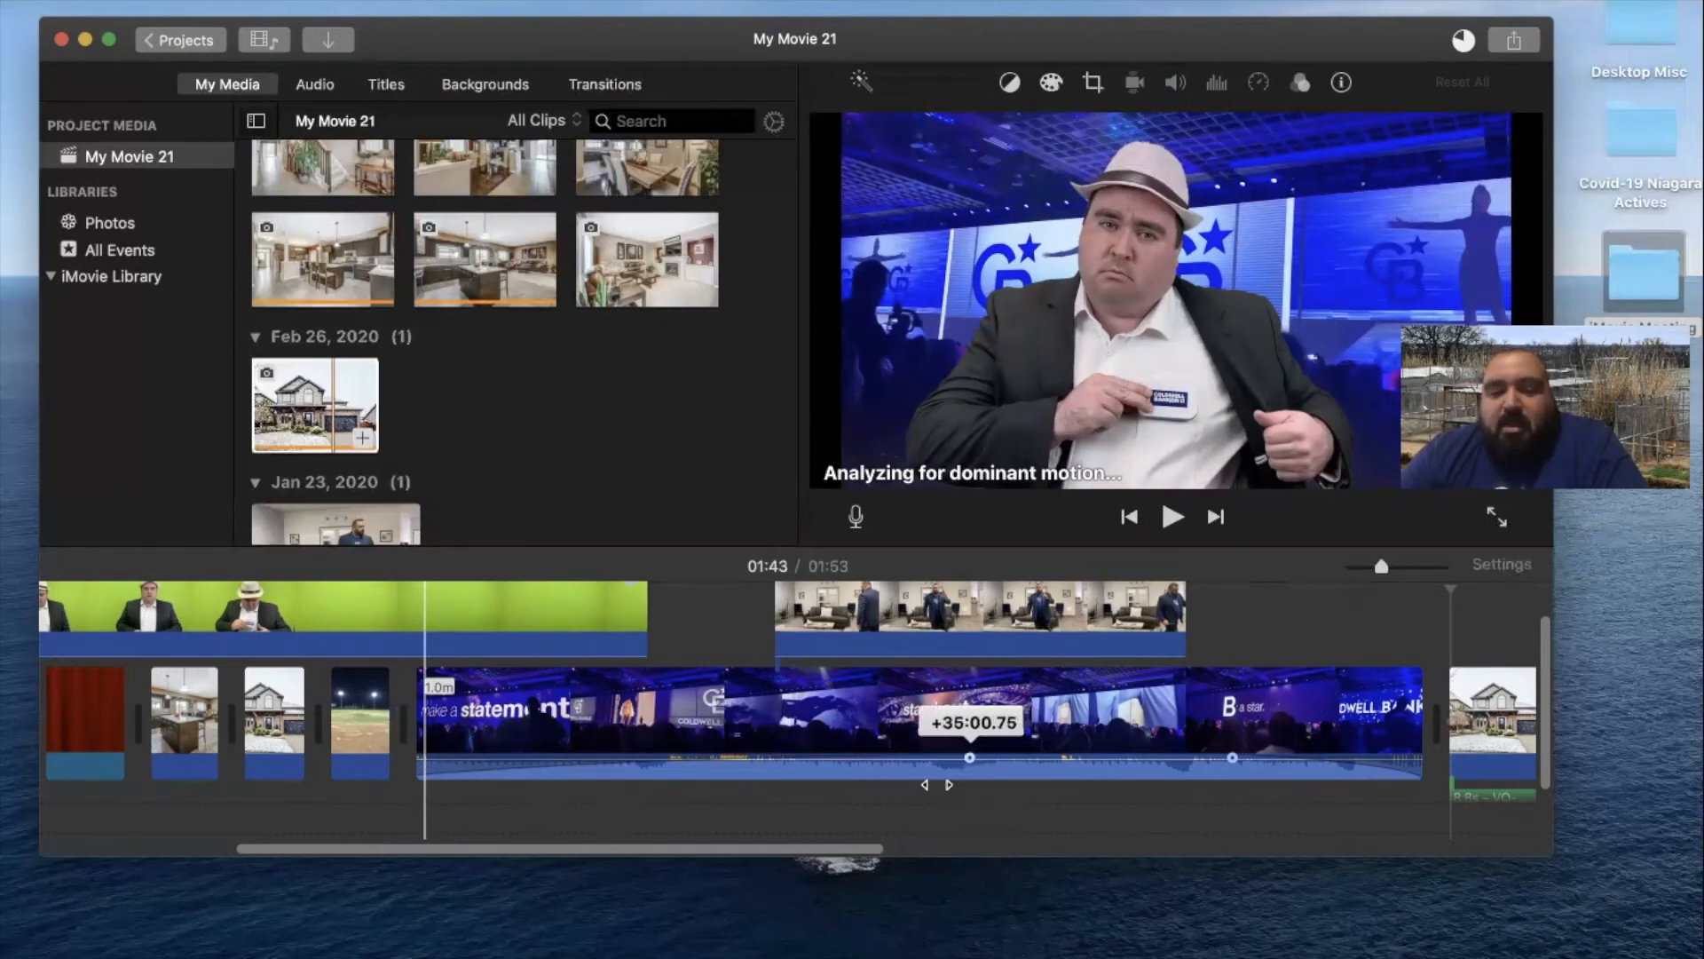
left_click_drag(936, 785, 550, 758)
Play the timeline from just before the conference clip to hear its audio fade in
left_click(415, 590)
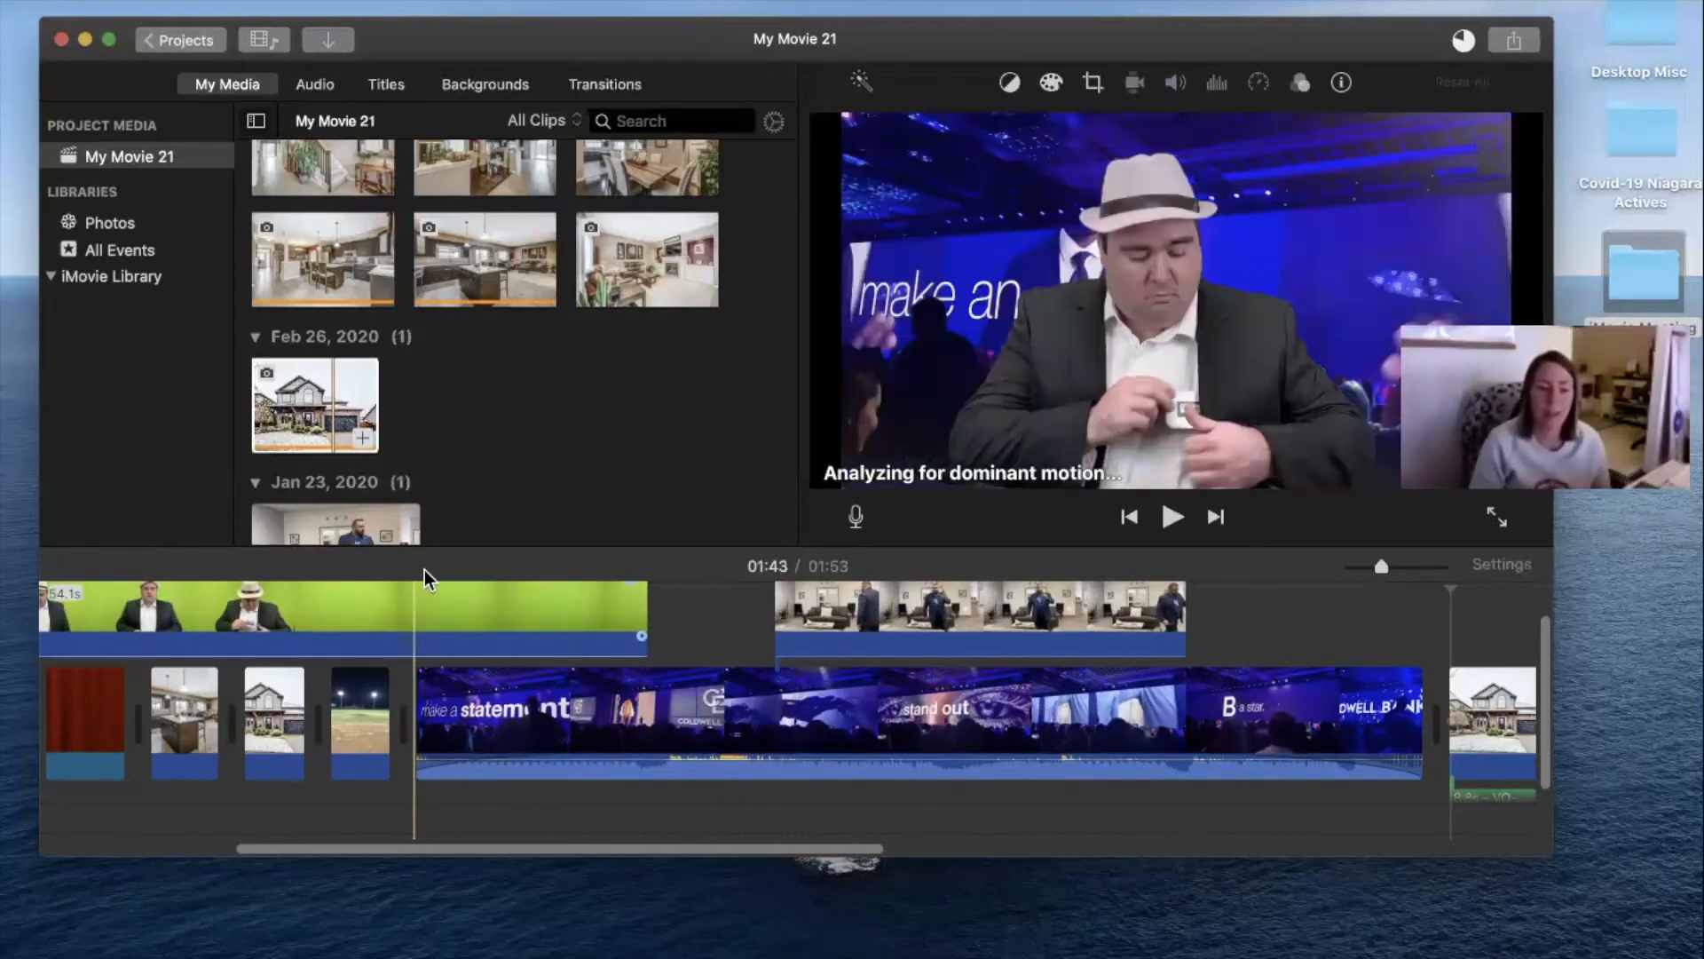
left_click(423, 604)
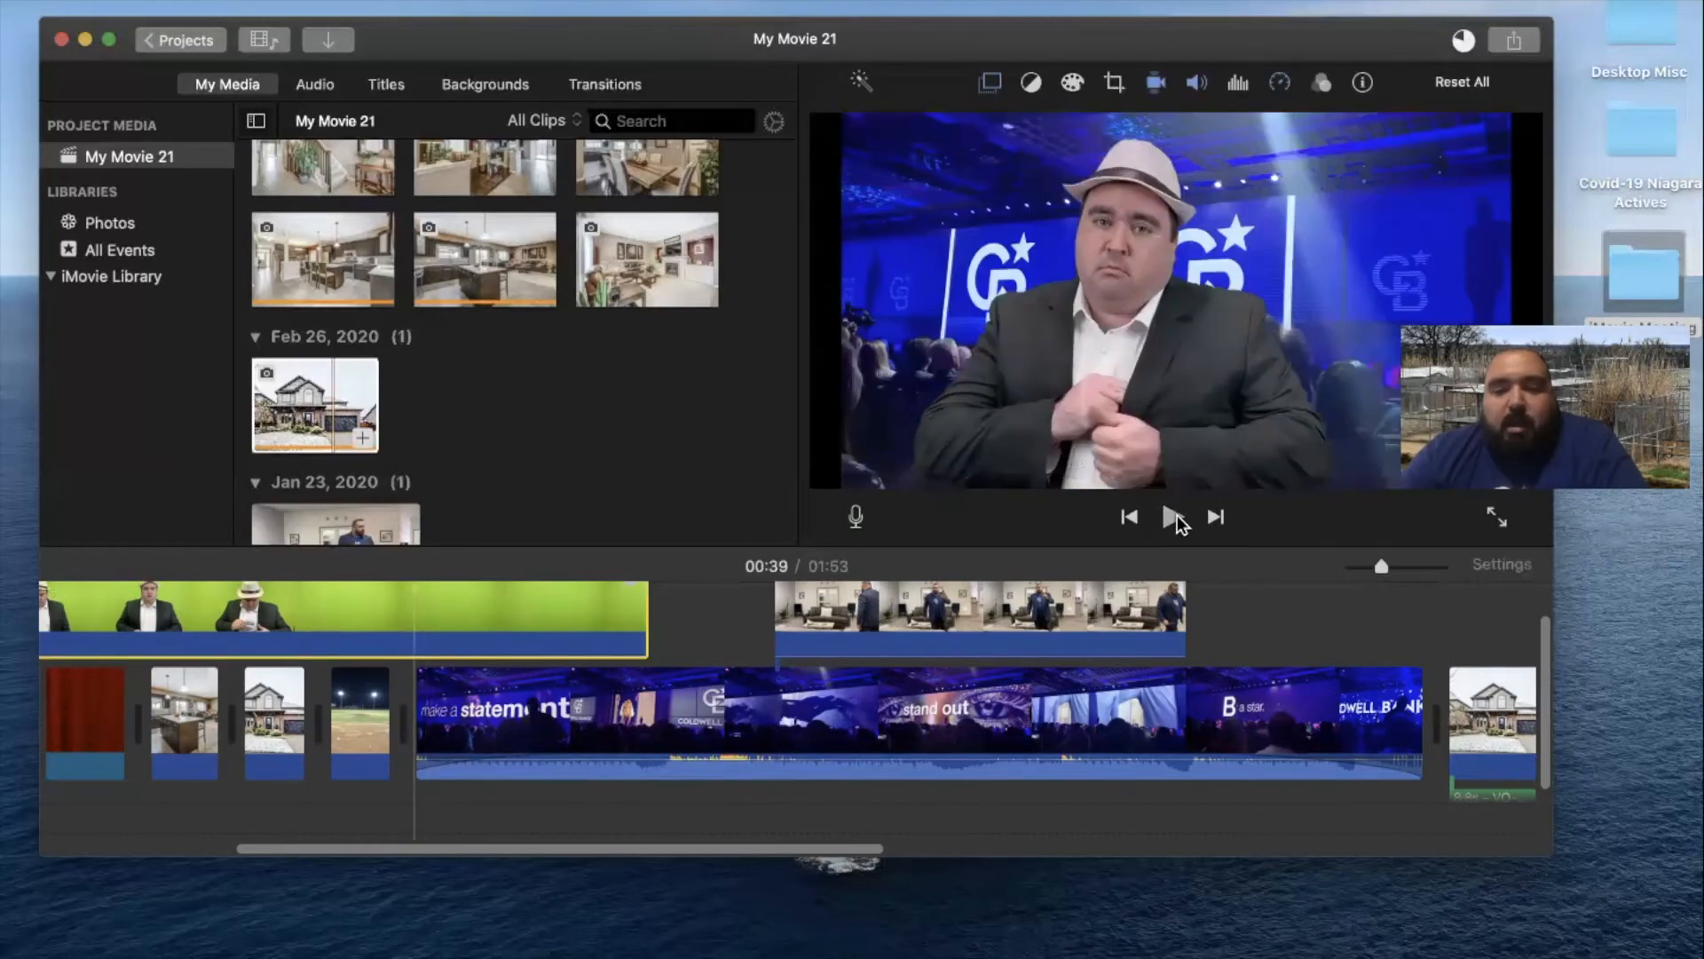
left_click(1174, 517)
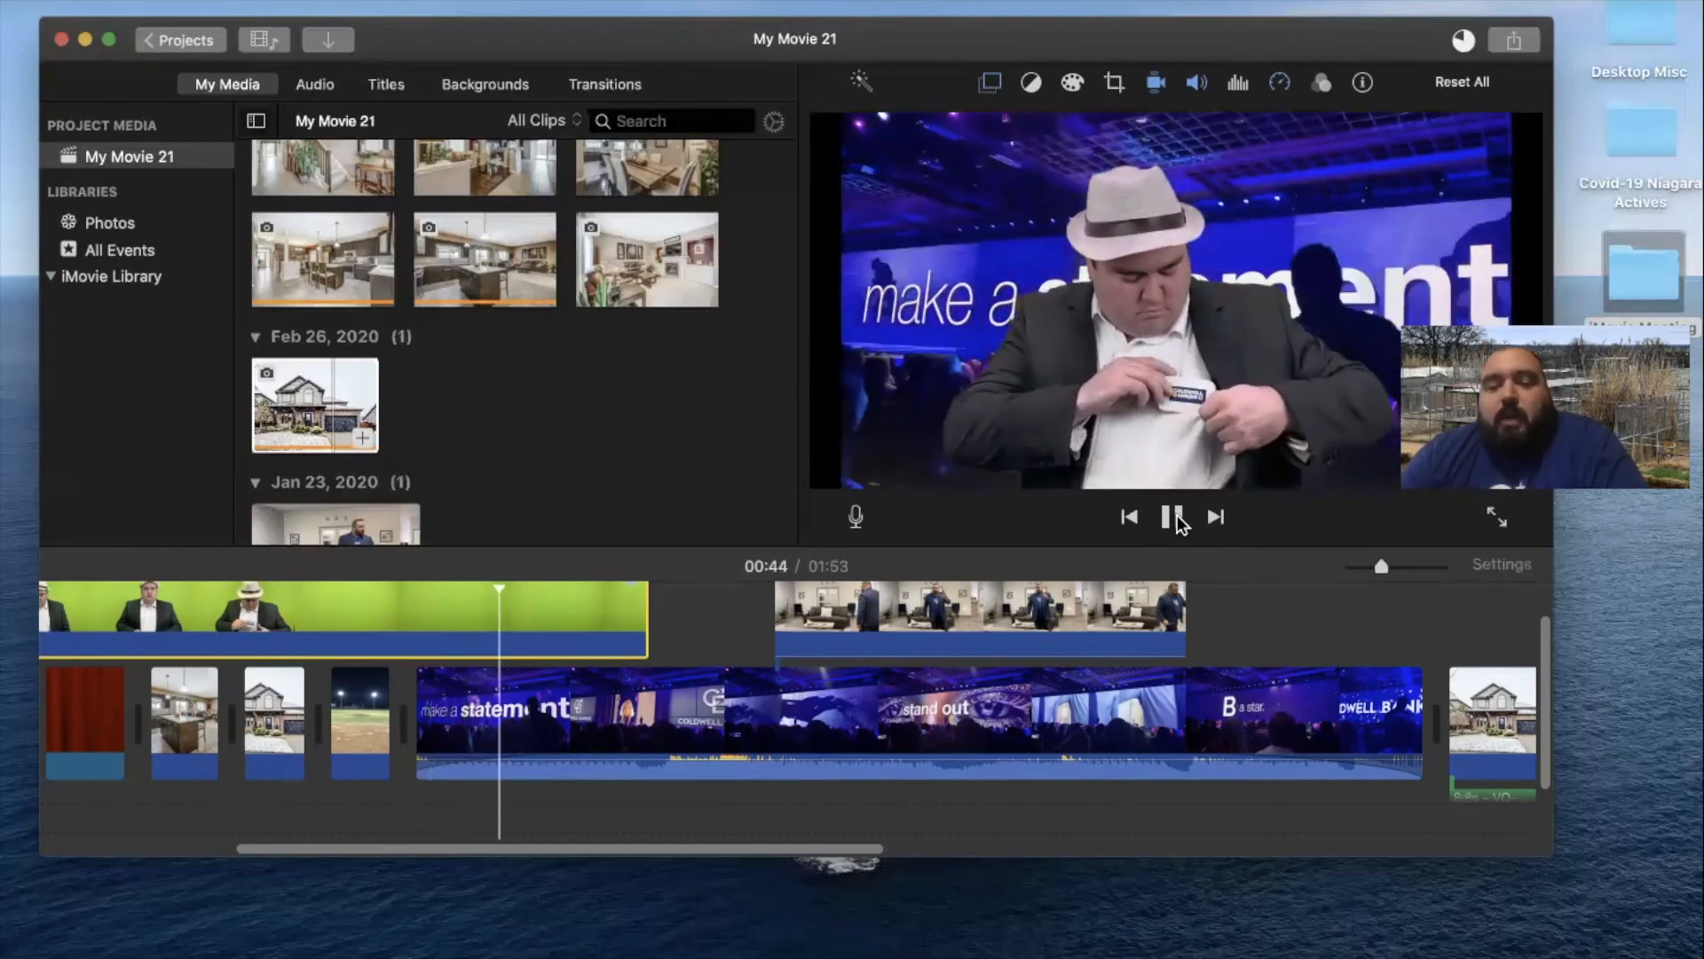
left_click(1177, 514)
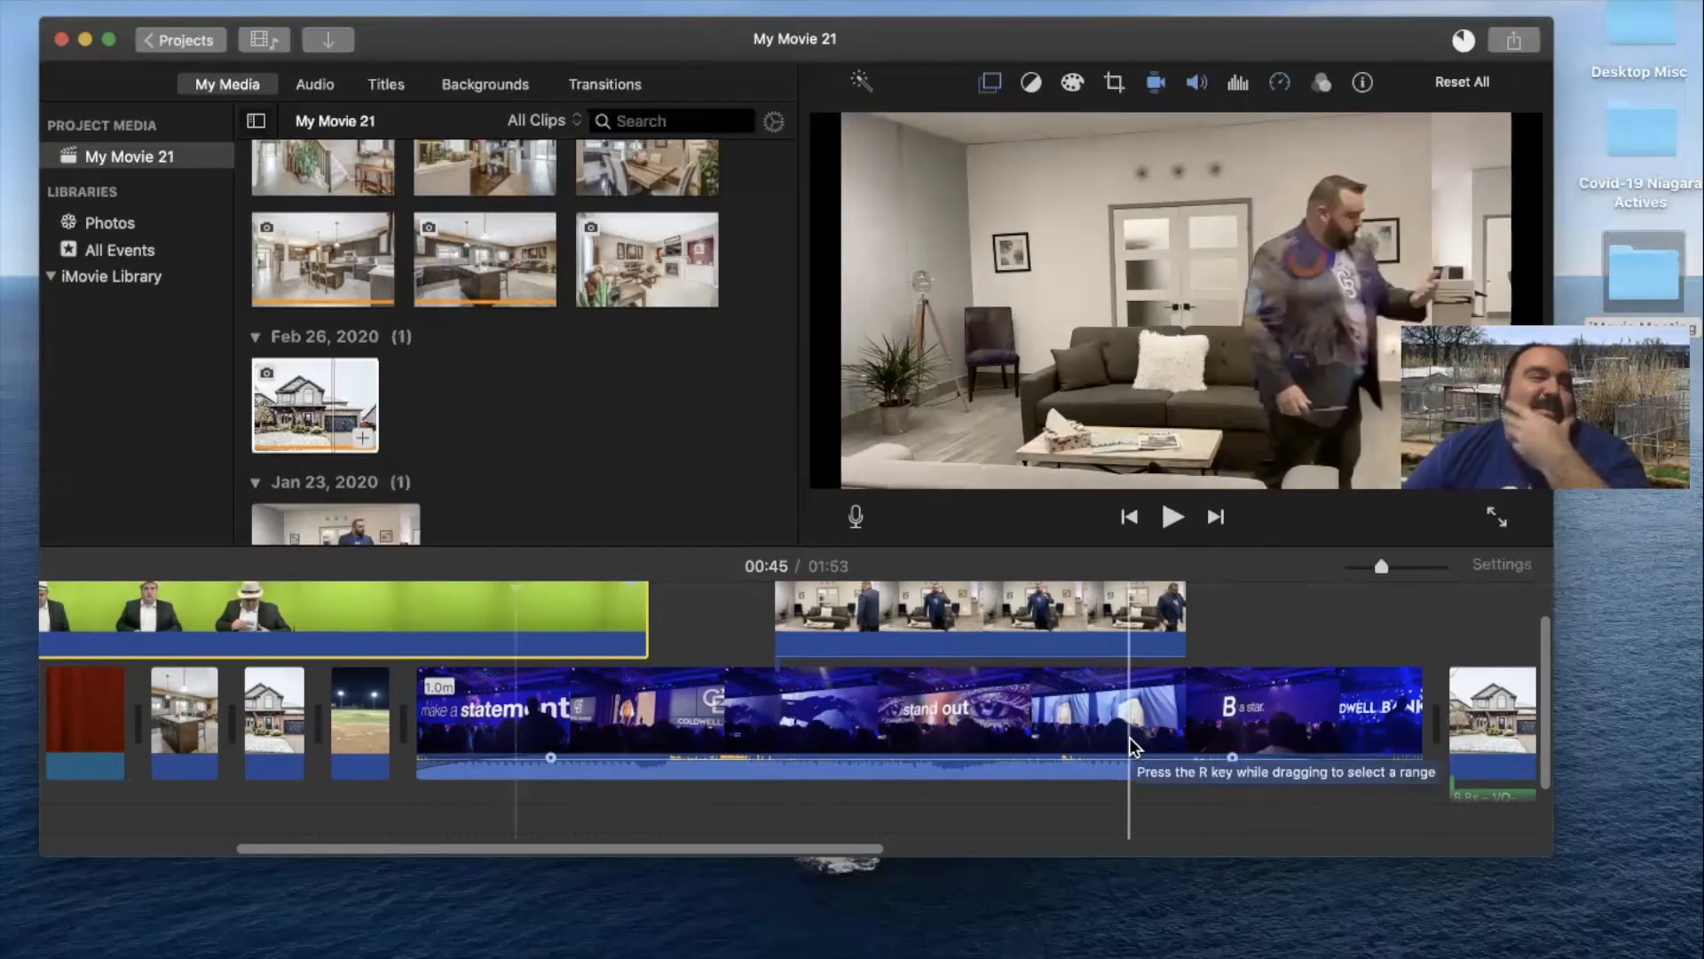
Delete the office overlay clip above the conference clip and trim the green-screen overlay's end back to where the baseball field background ends
left_click(882, 723)
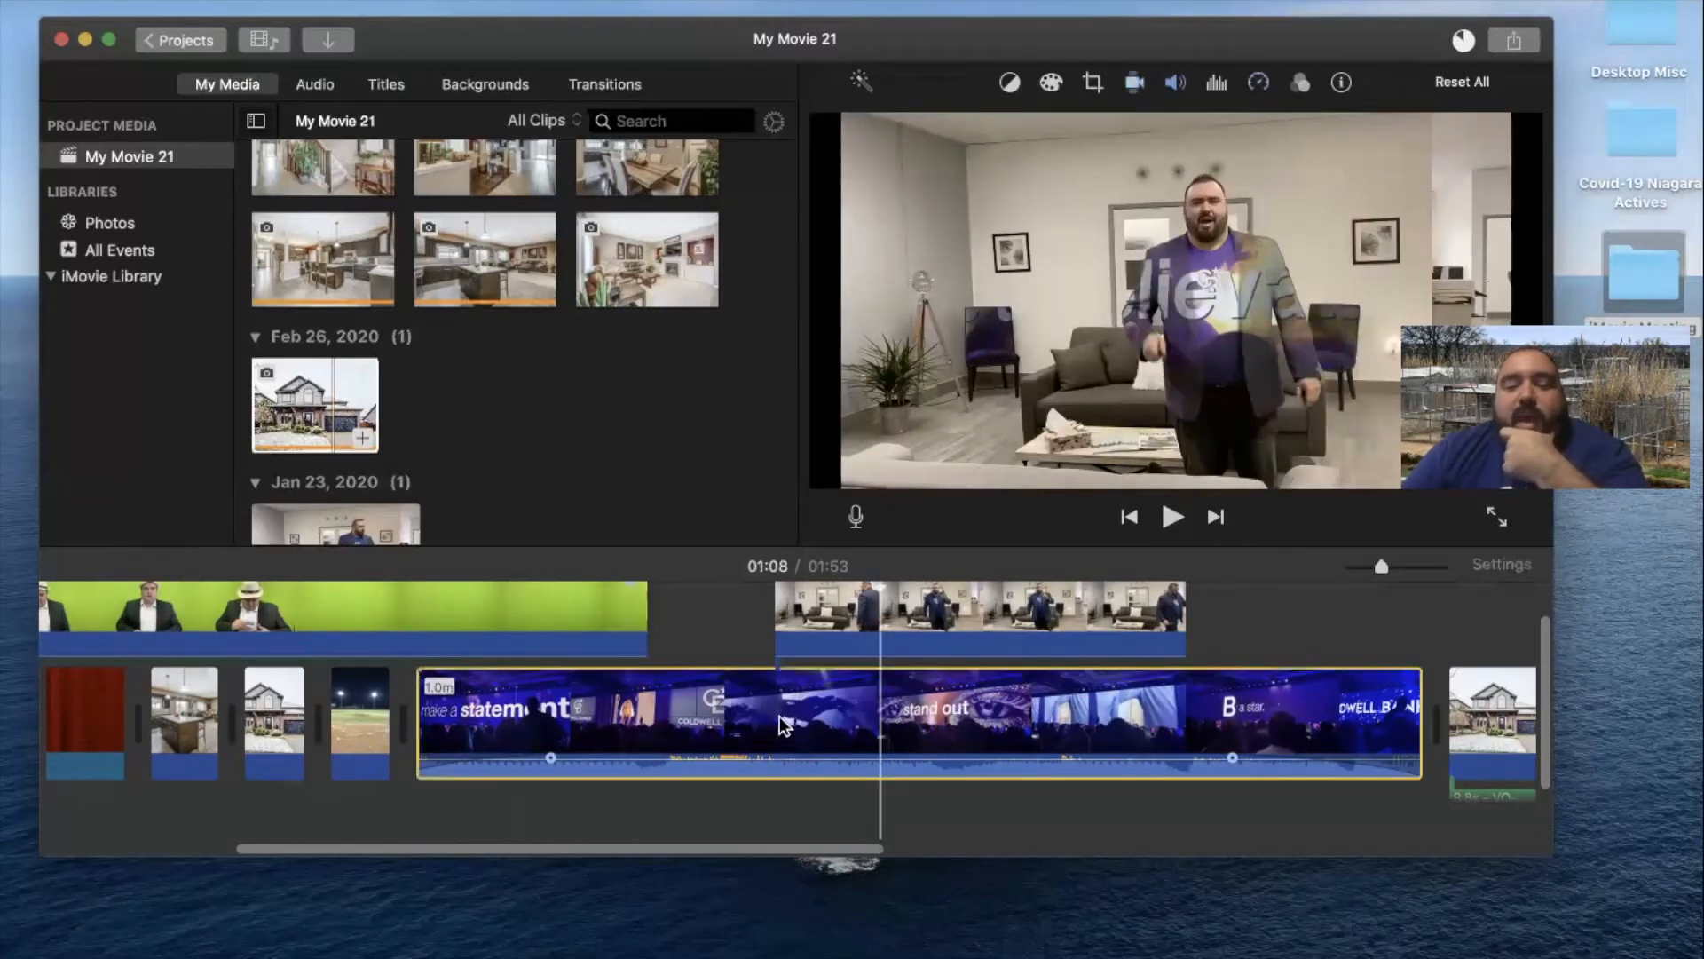
left_click(900, 619)
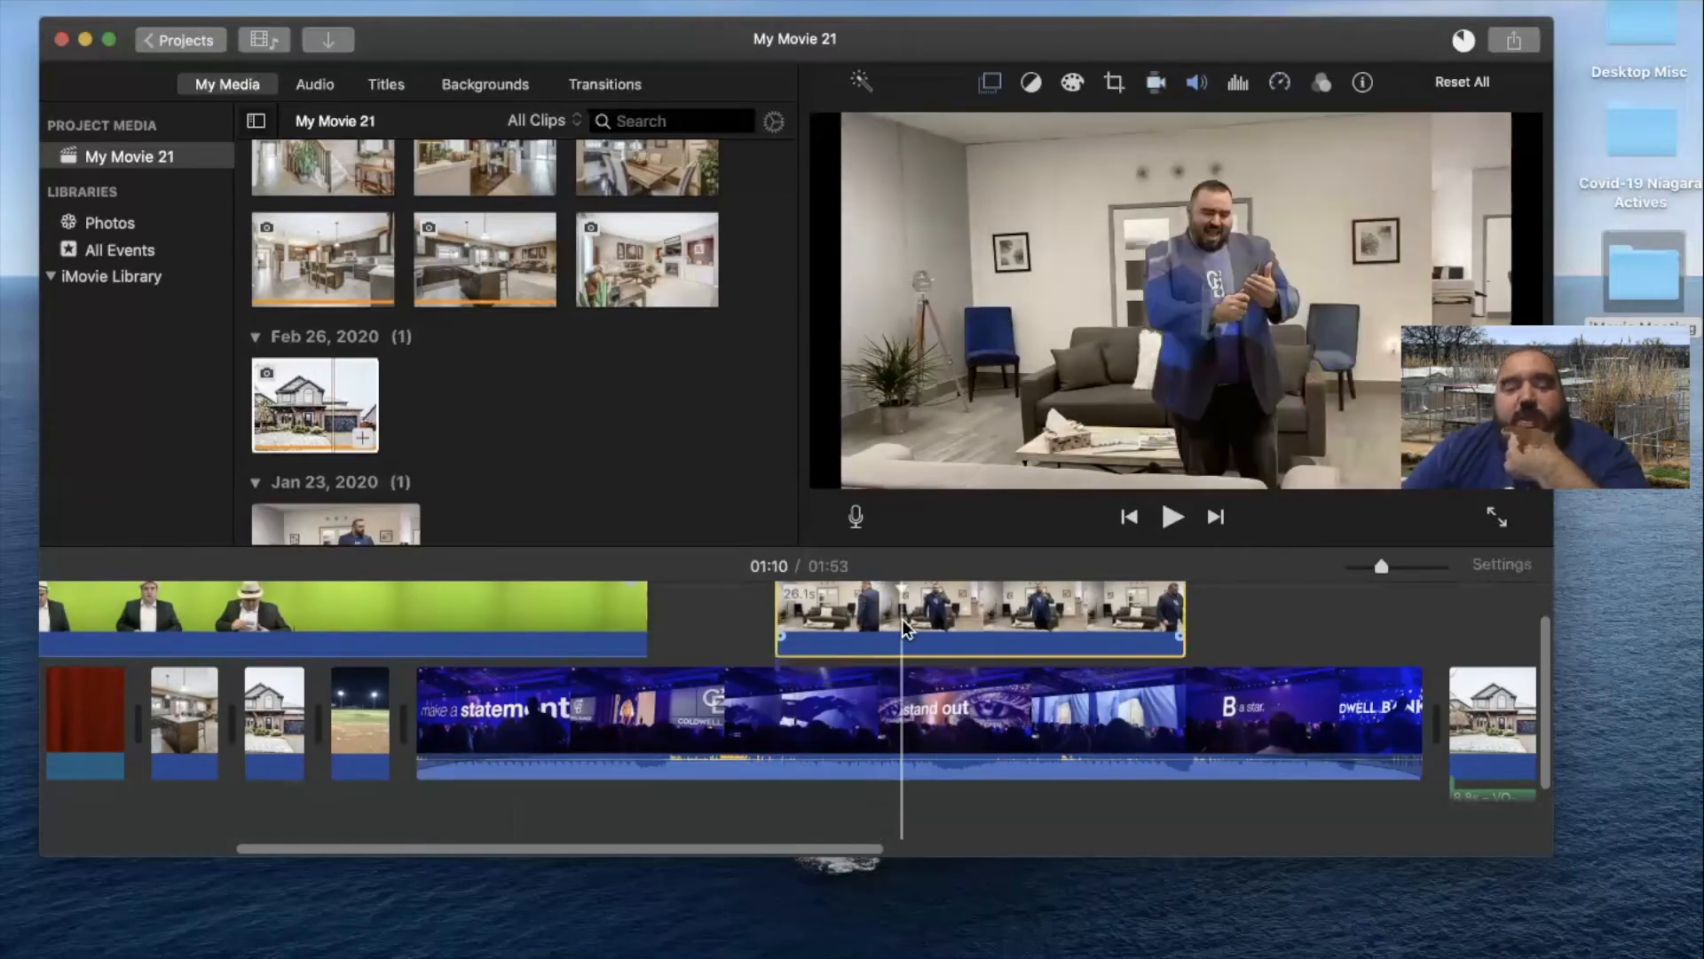
key("Delete")
left_click_drag(648, 593, 390, 609)
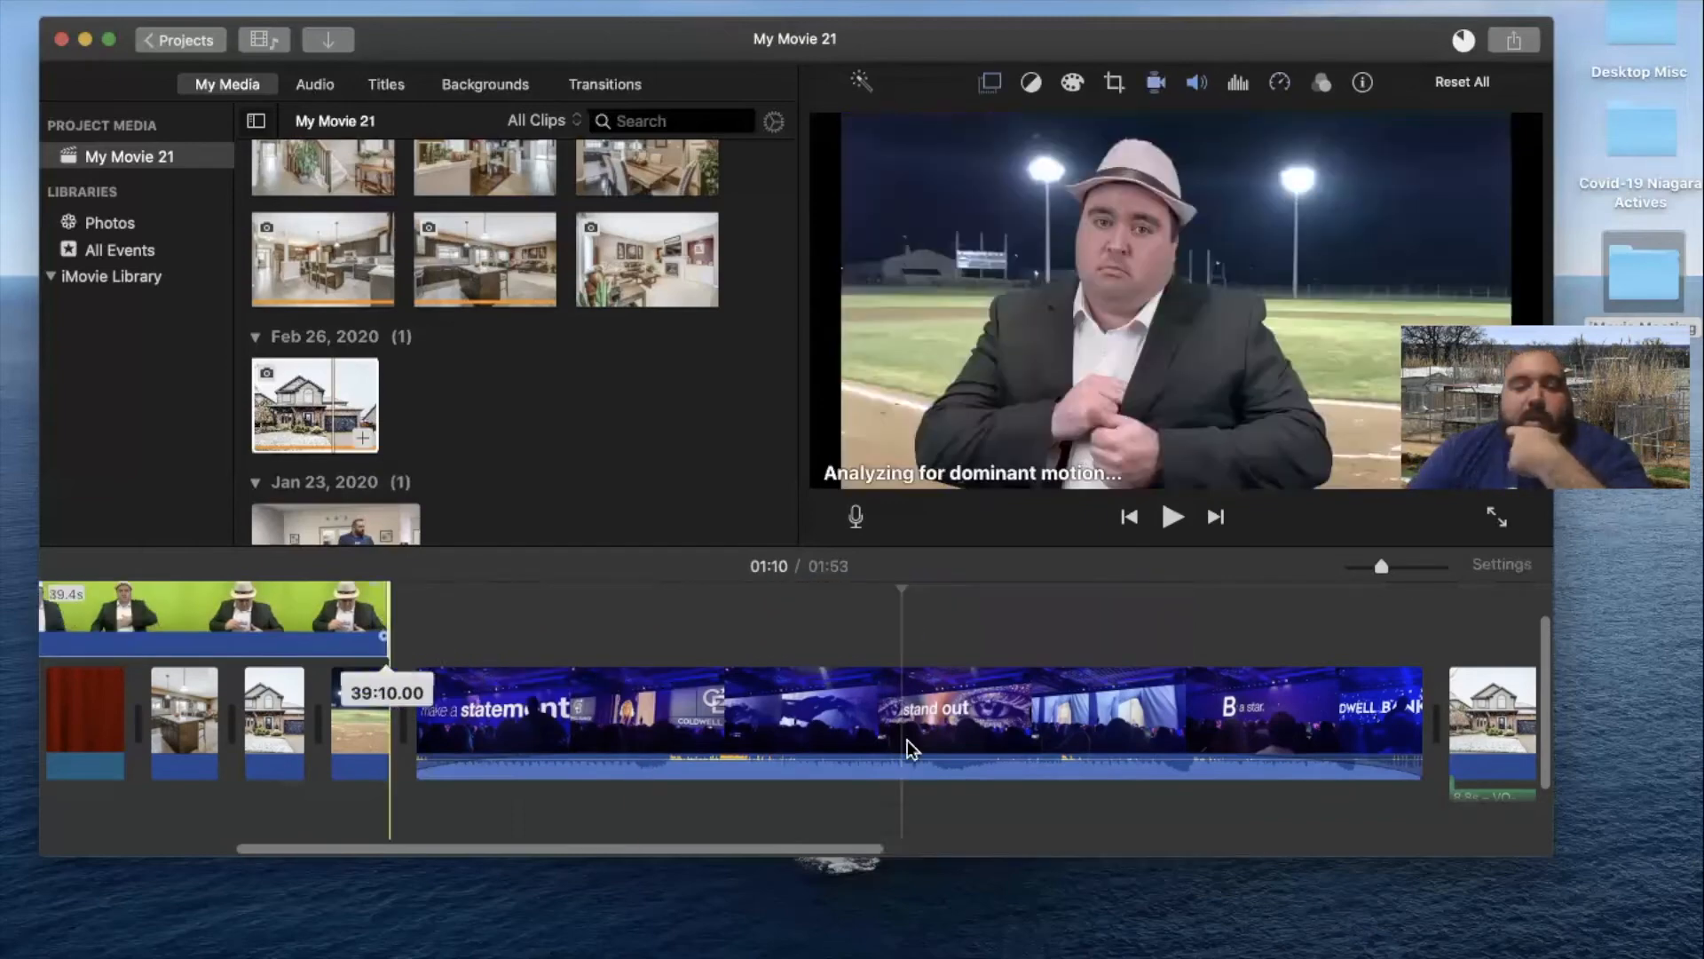
Detach the audio from the conference clip
left_click(1015, 711)
right_click(1015, 710)
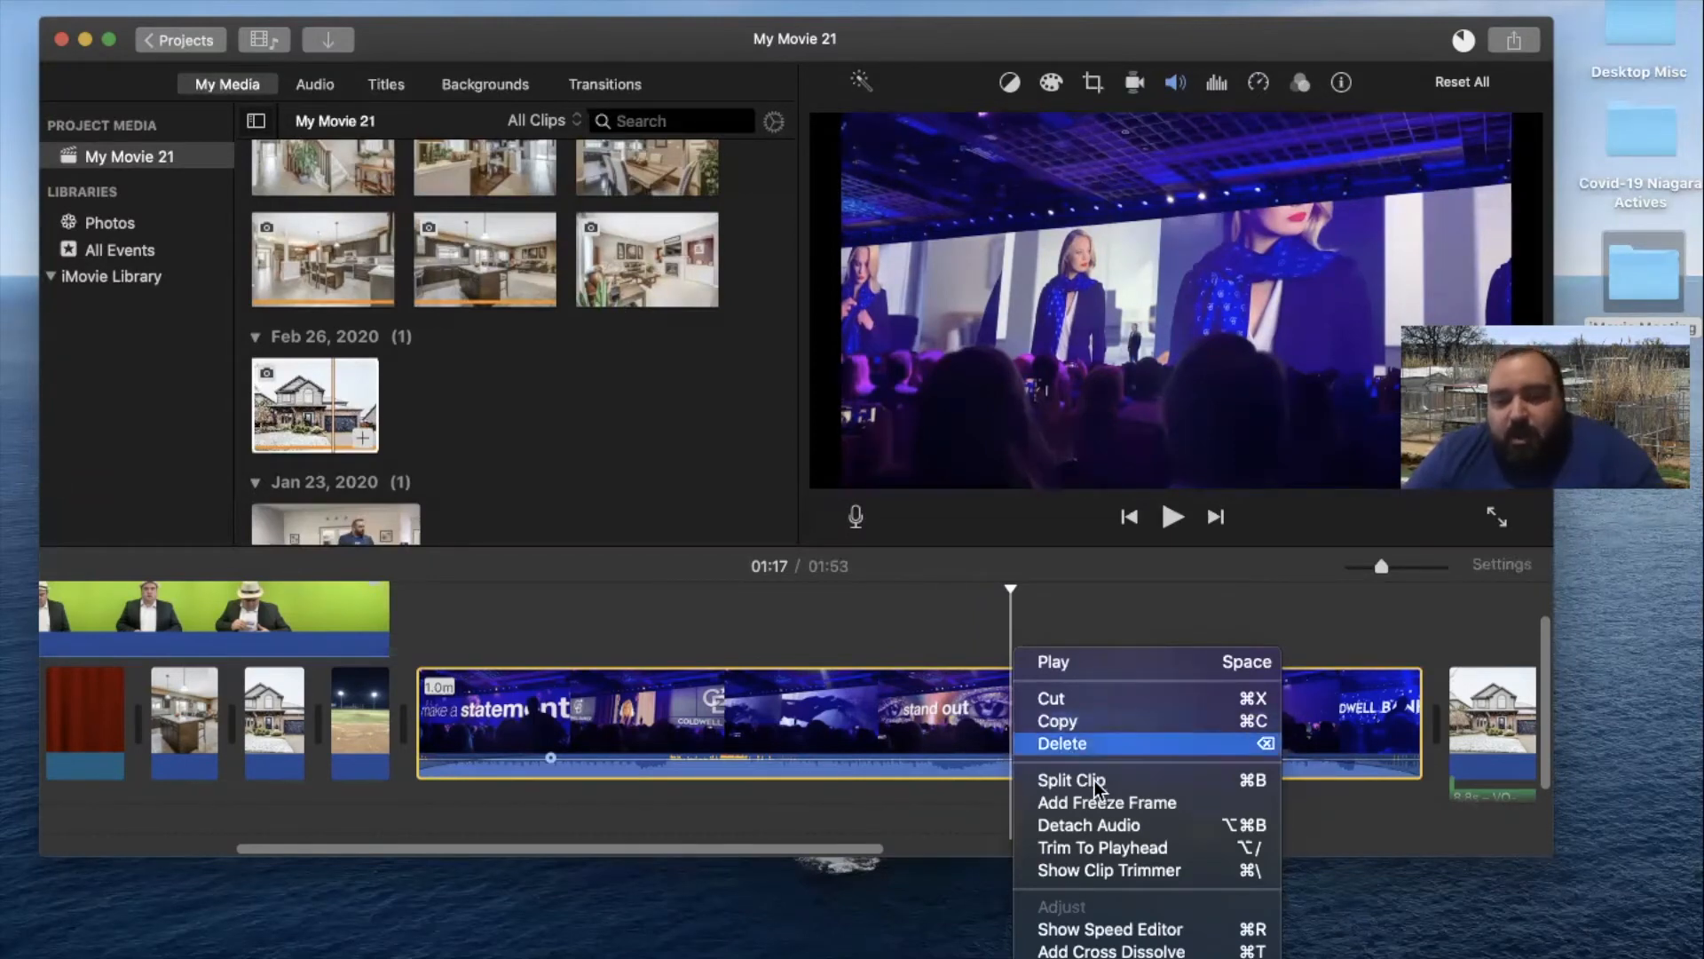
left_click(1108, 821)
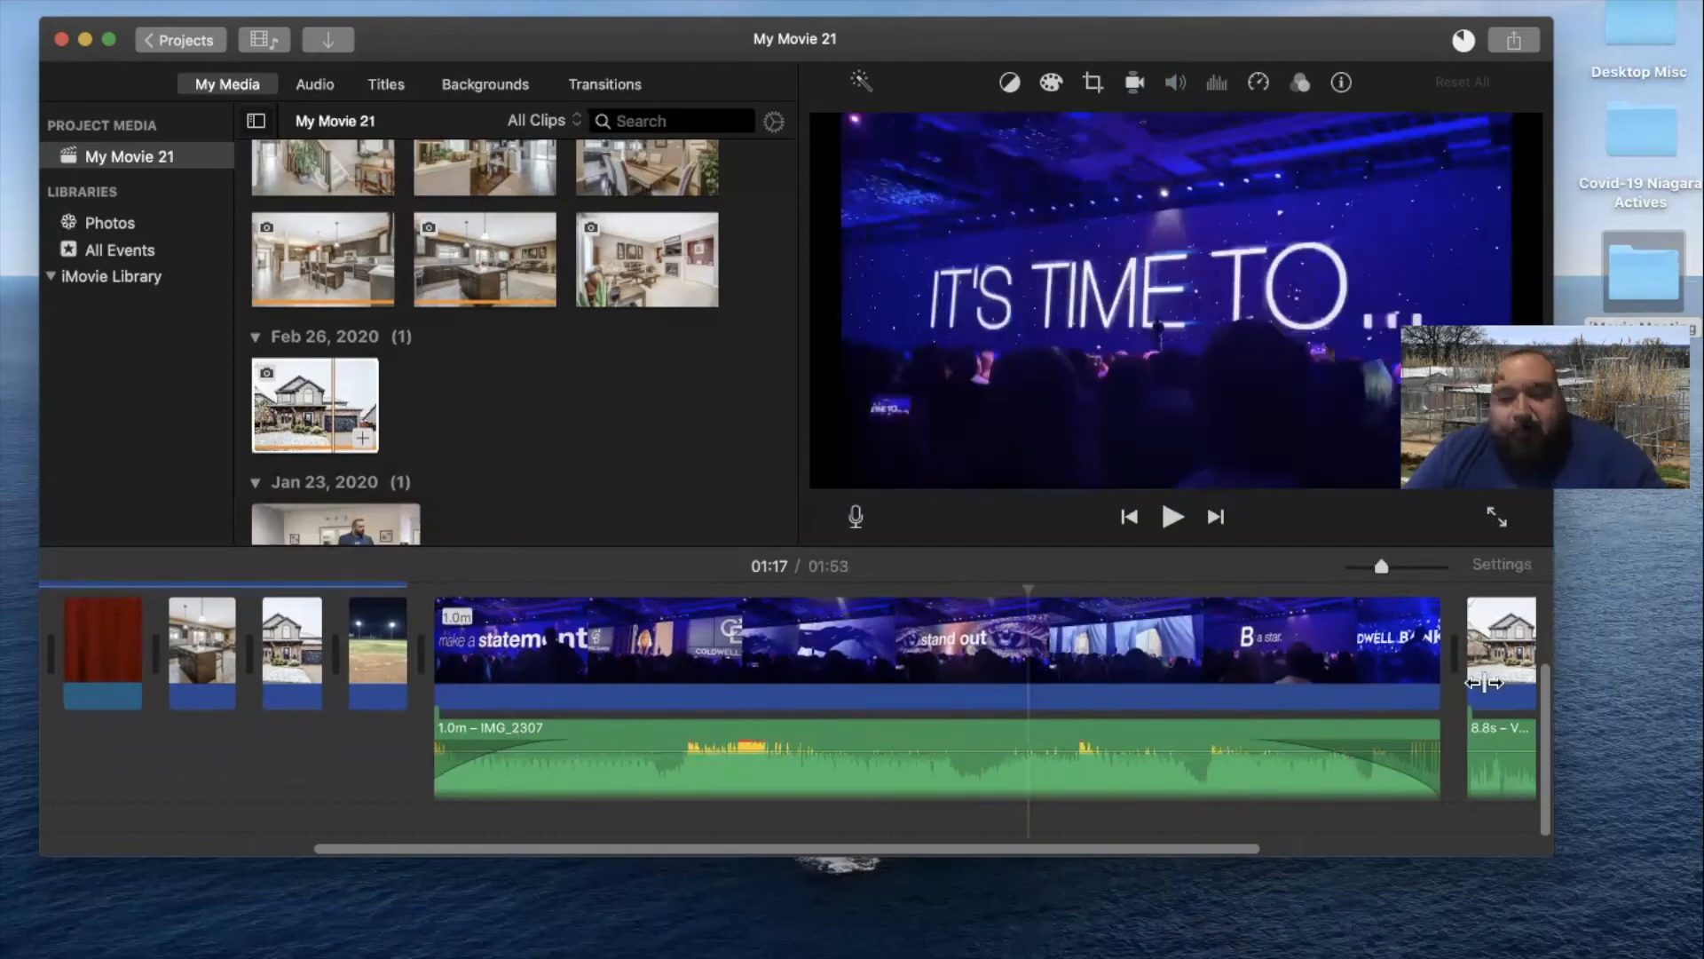
scroll(817, 662, "right", 1)
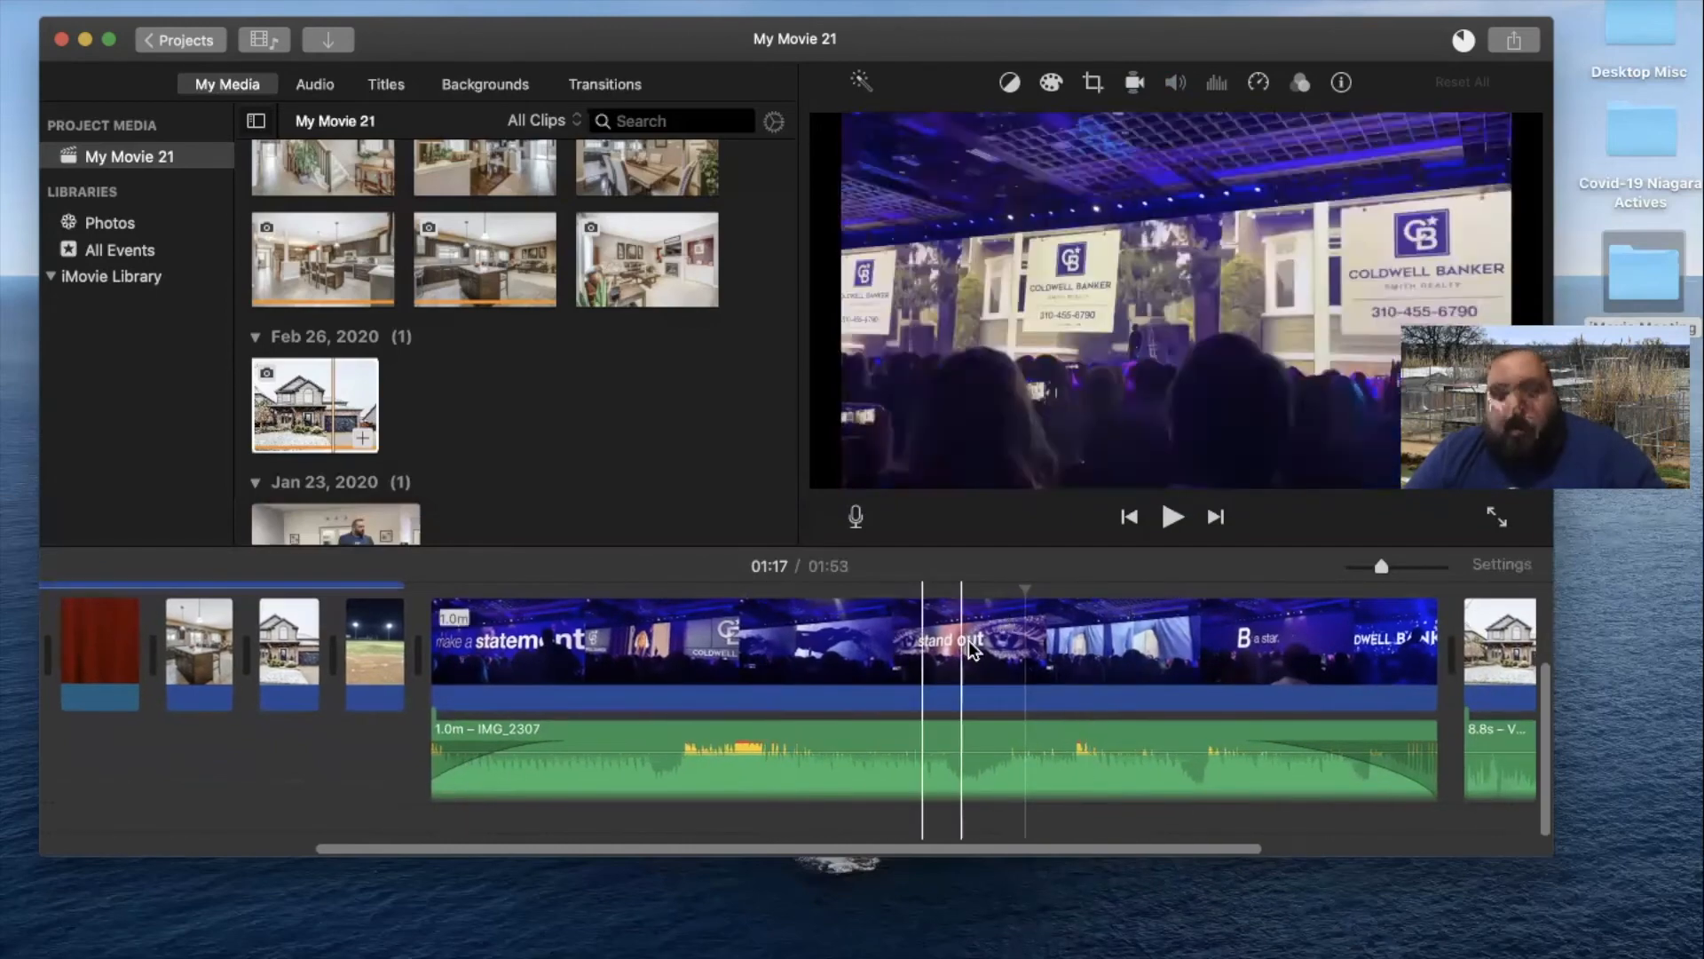
Split the conference video clip at 01:15, keeping the detached audio whole
scroll(946, 637, "up", 1)
scroll(946, 637, "up", 3)
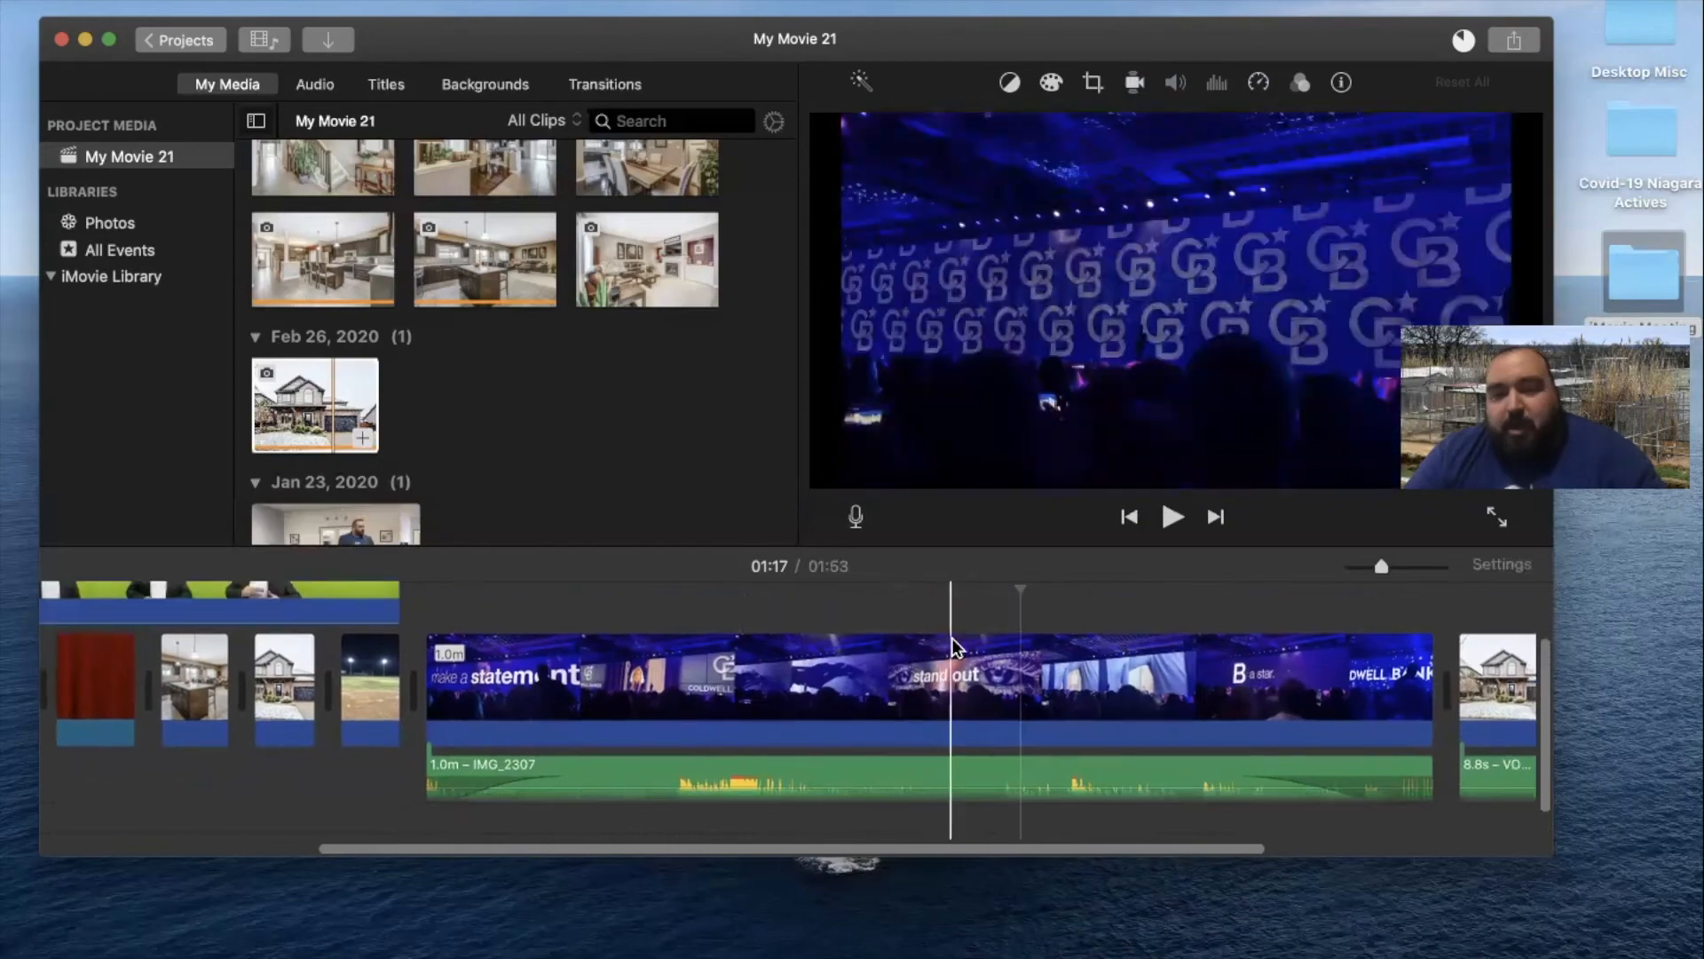
left_click(1021, 603)
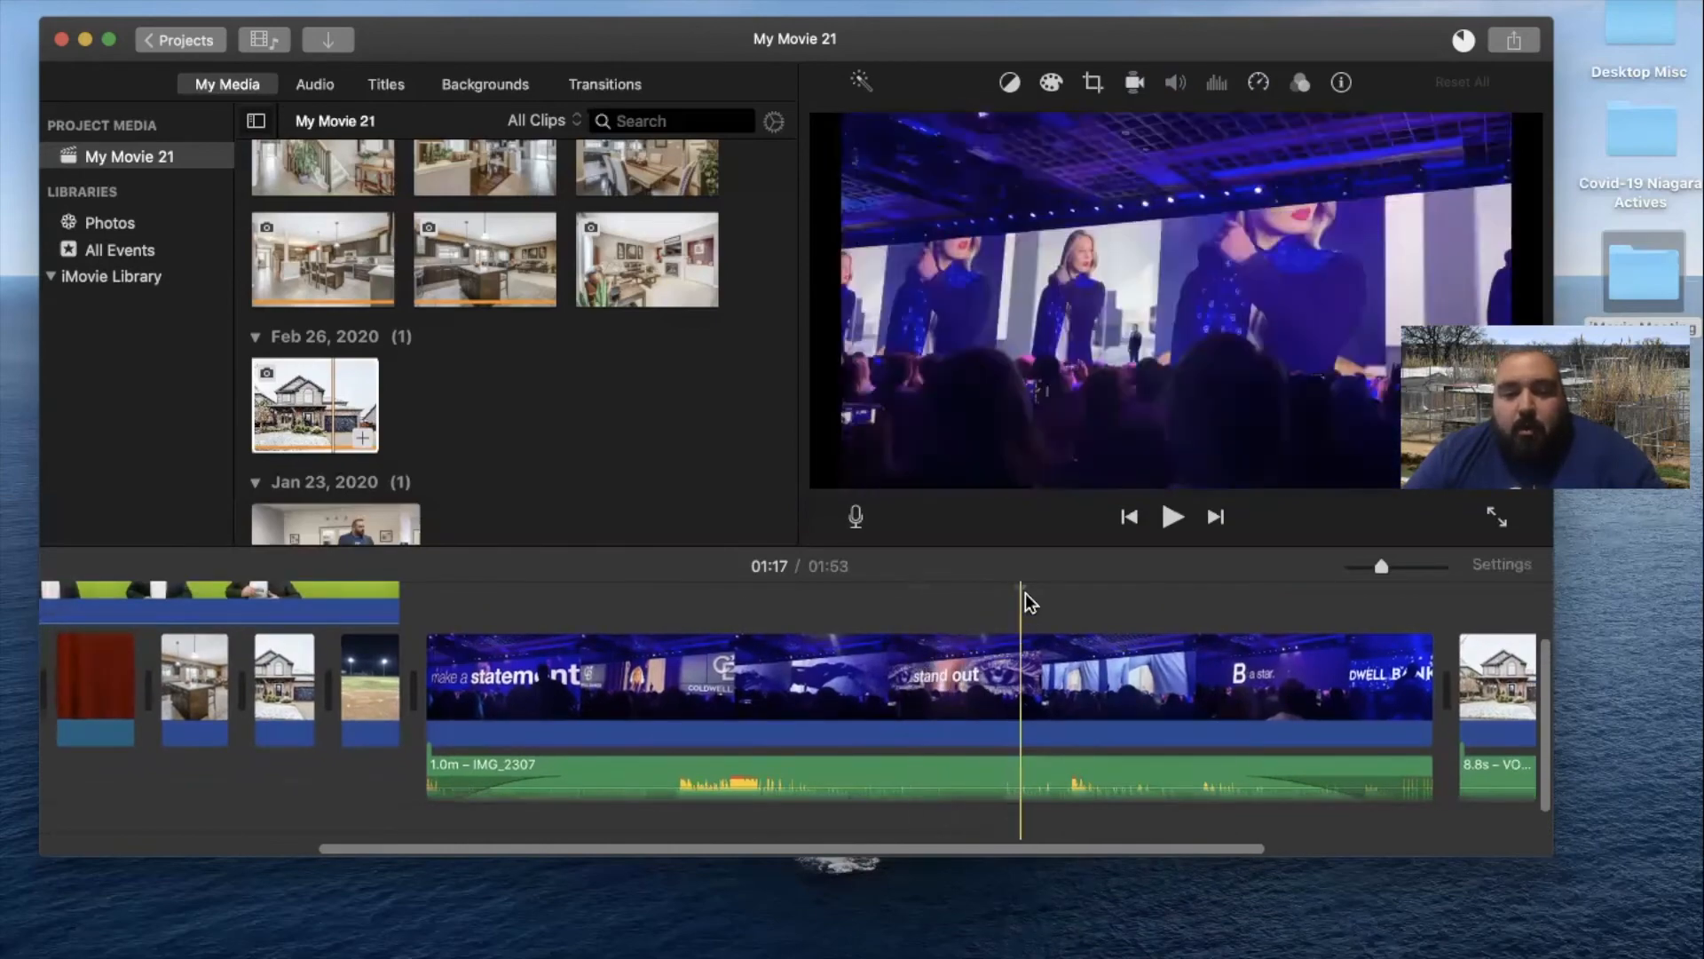
scroll(1007, 591, "up", 3)
left_click_drag(1019, 592, 988, 591)
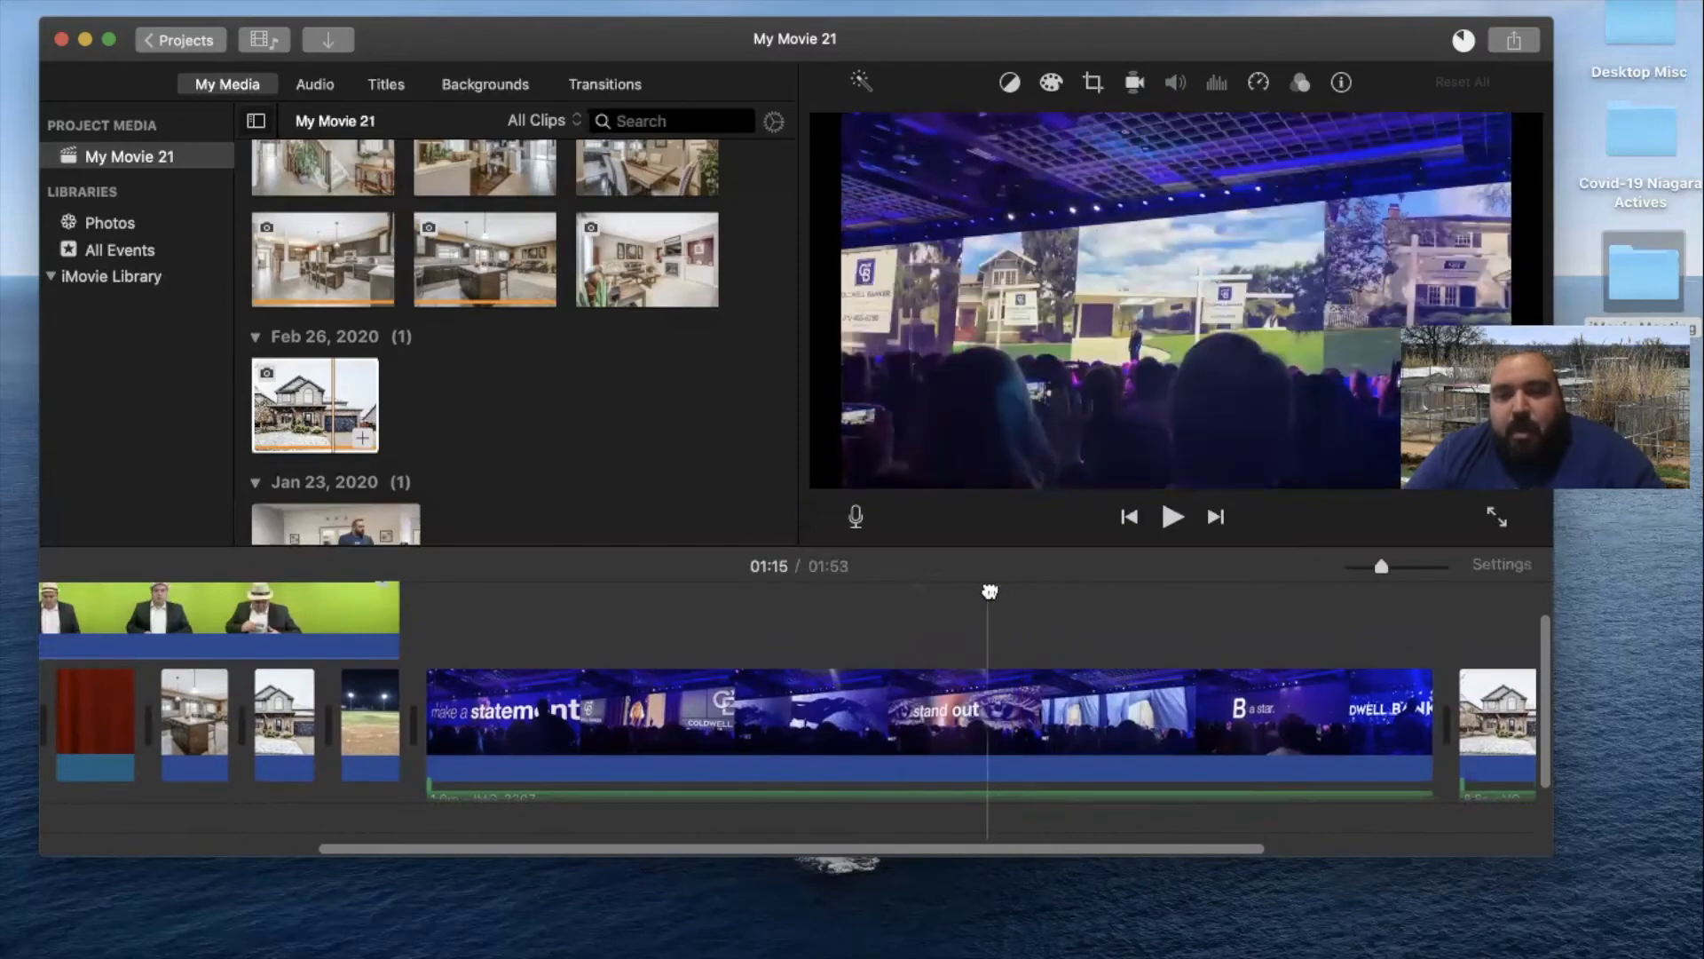
right_click(989, 706)
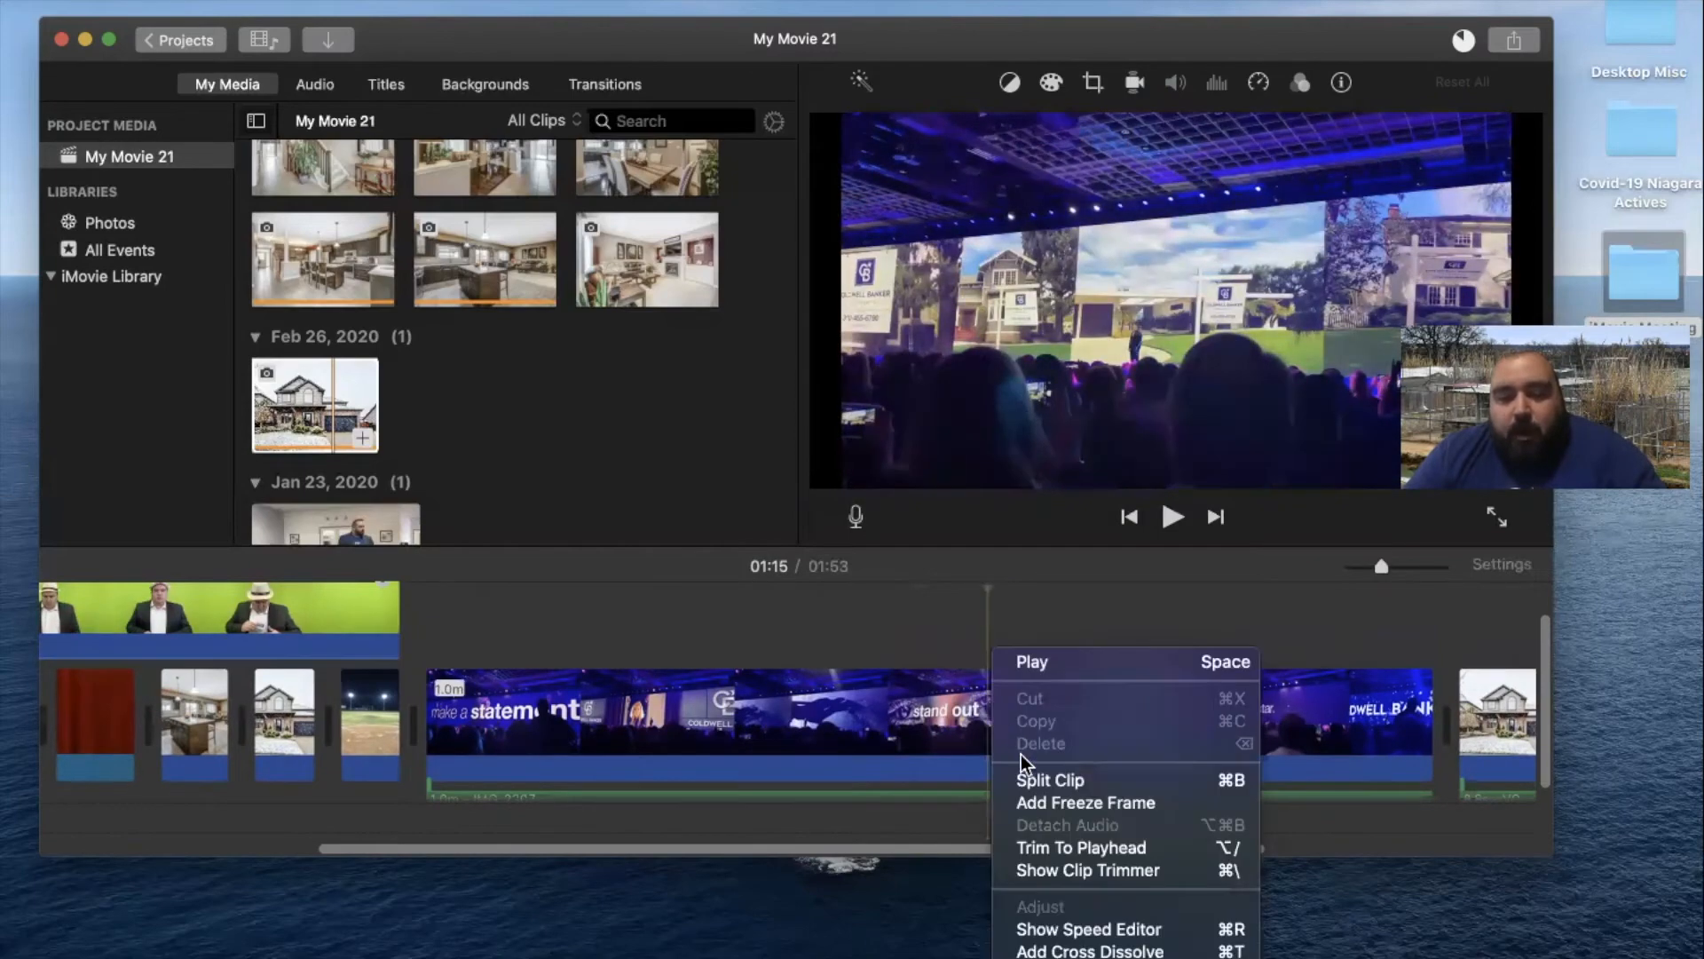
left_click(1031, 776)
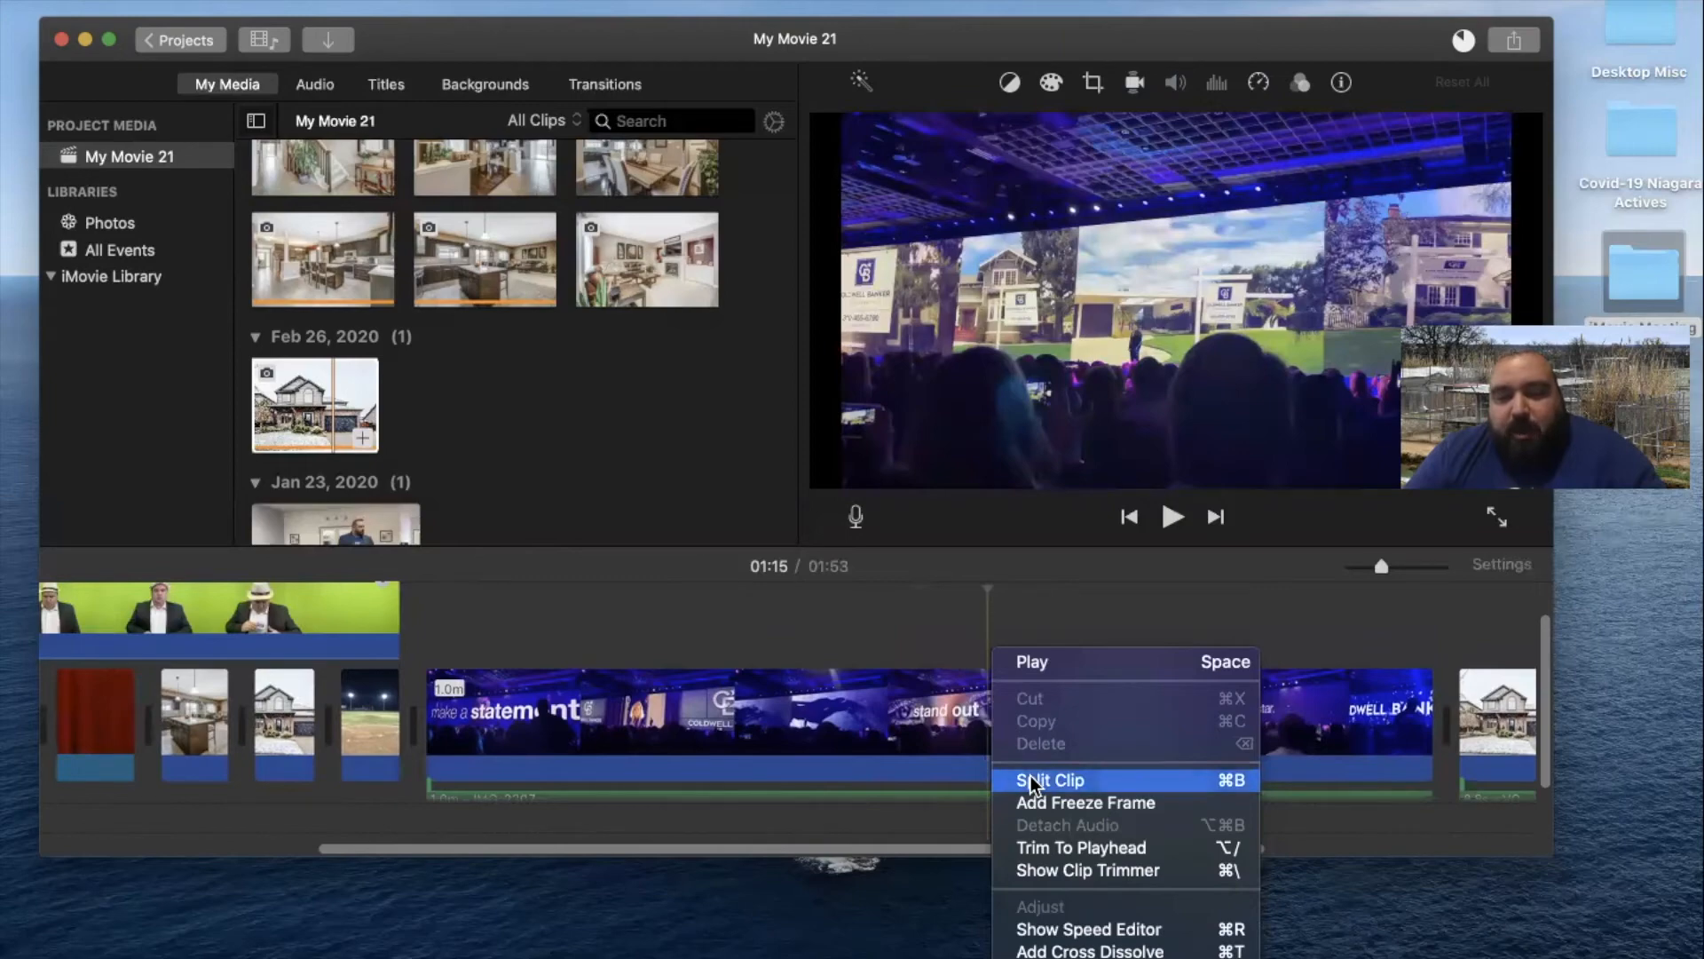
scroll(1028, 632, "down", 2)
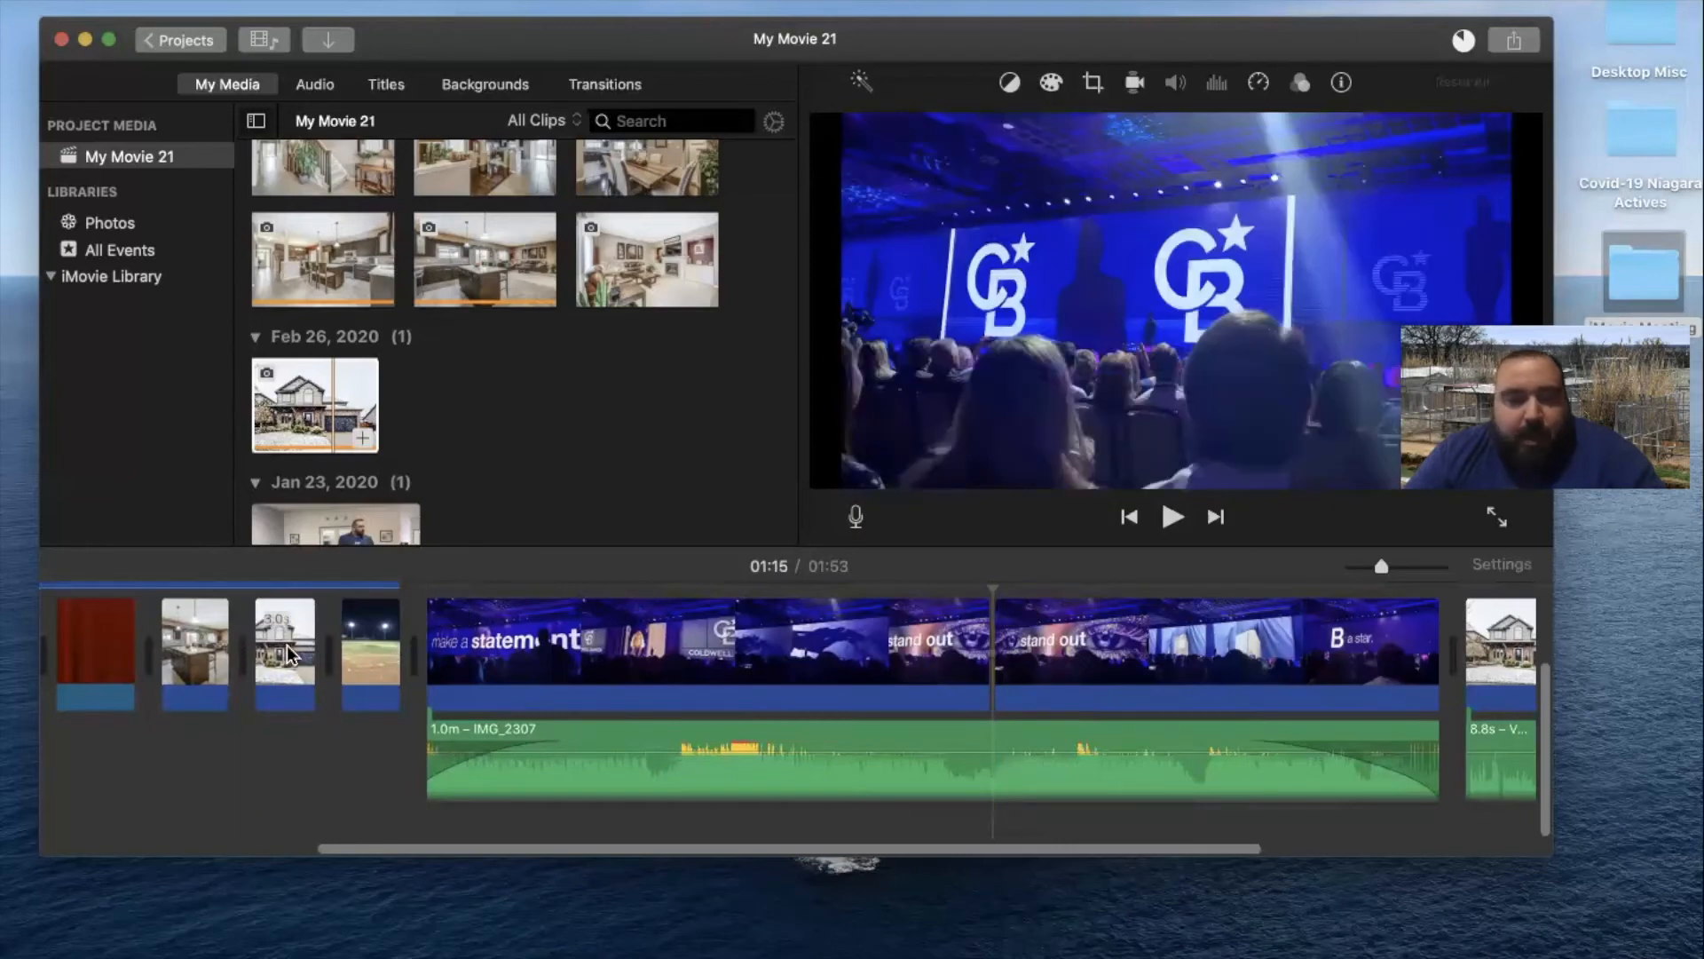
Insert the snowy house photo from Feb 26, 2020 between the two halves of the conference clip
left_click(328, 385)
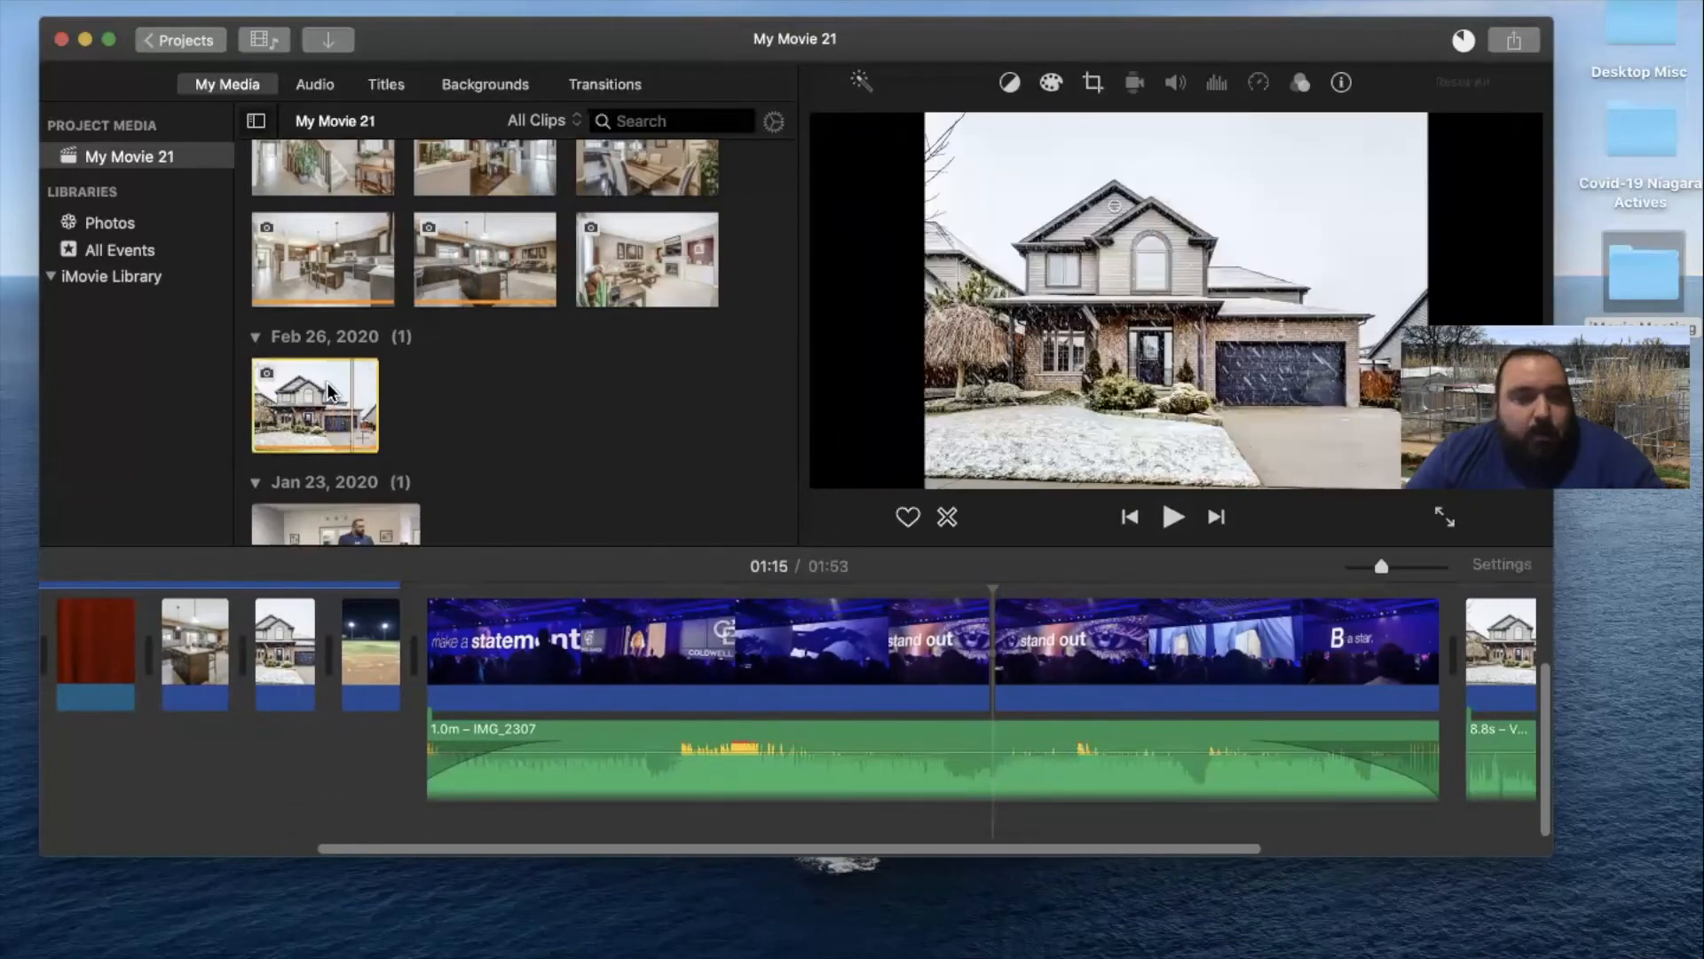
left_click_drag(770, 533, 999, 648)
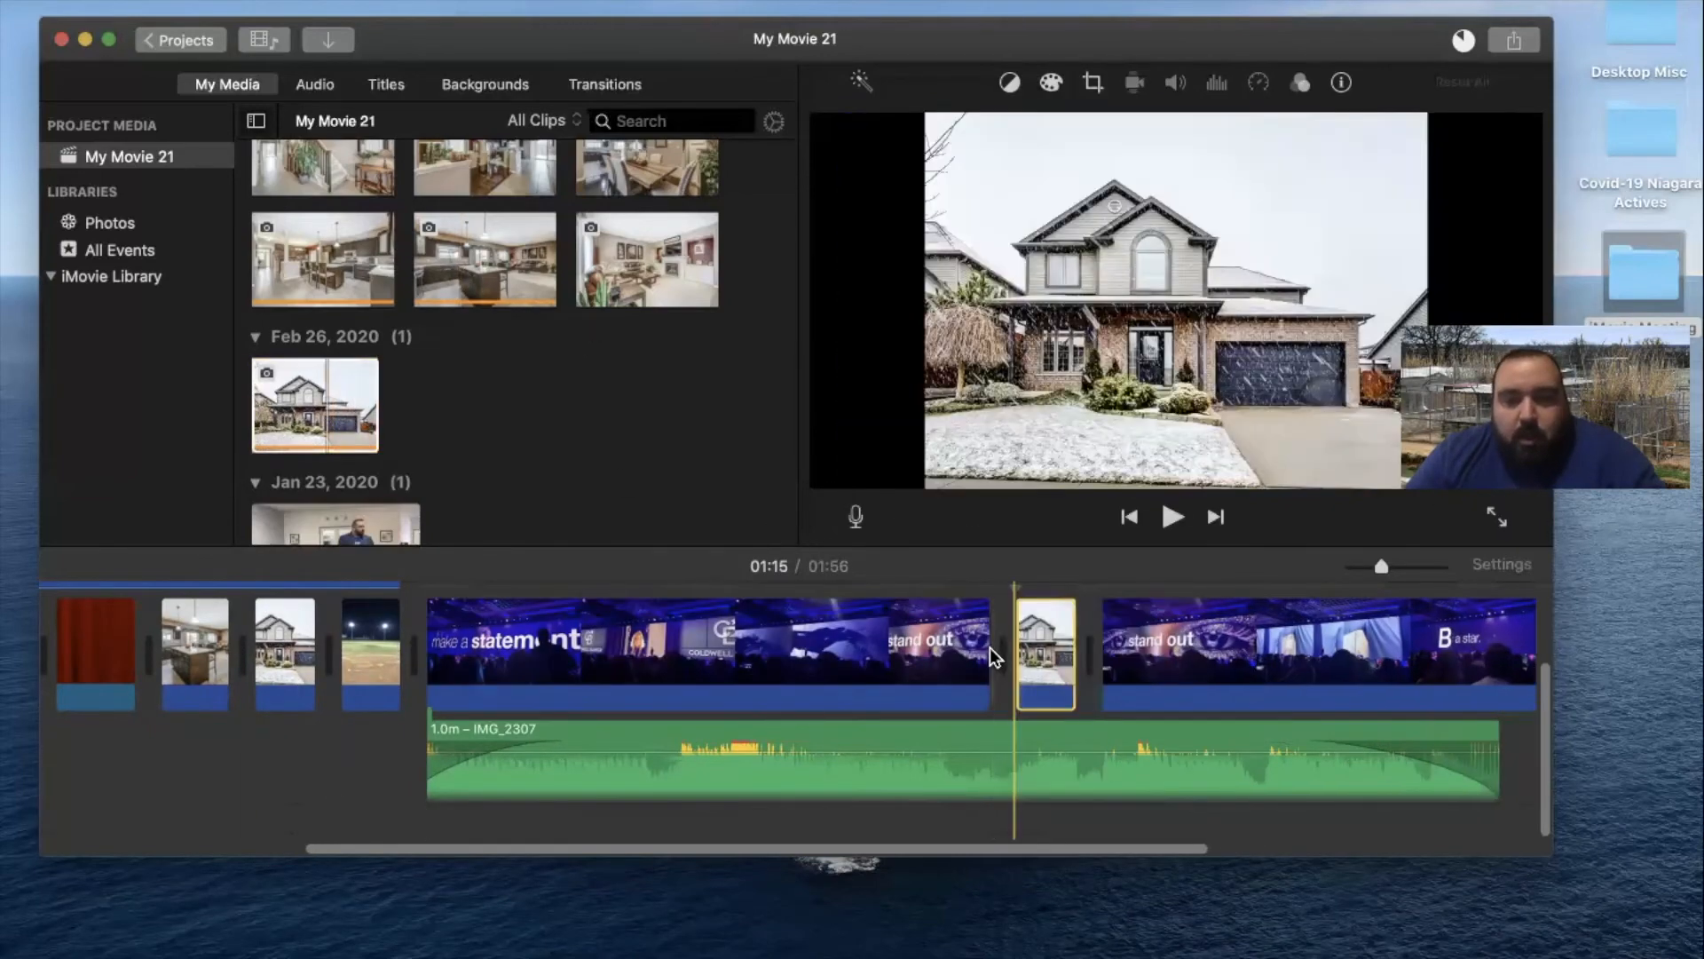
scroll(1068, 657, "right", 5)
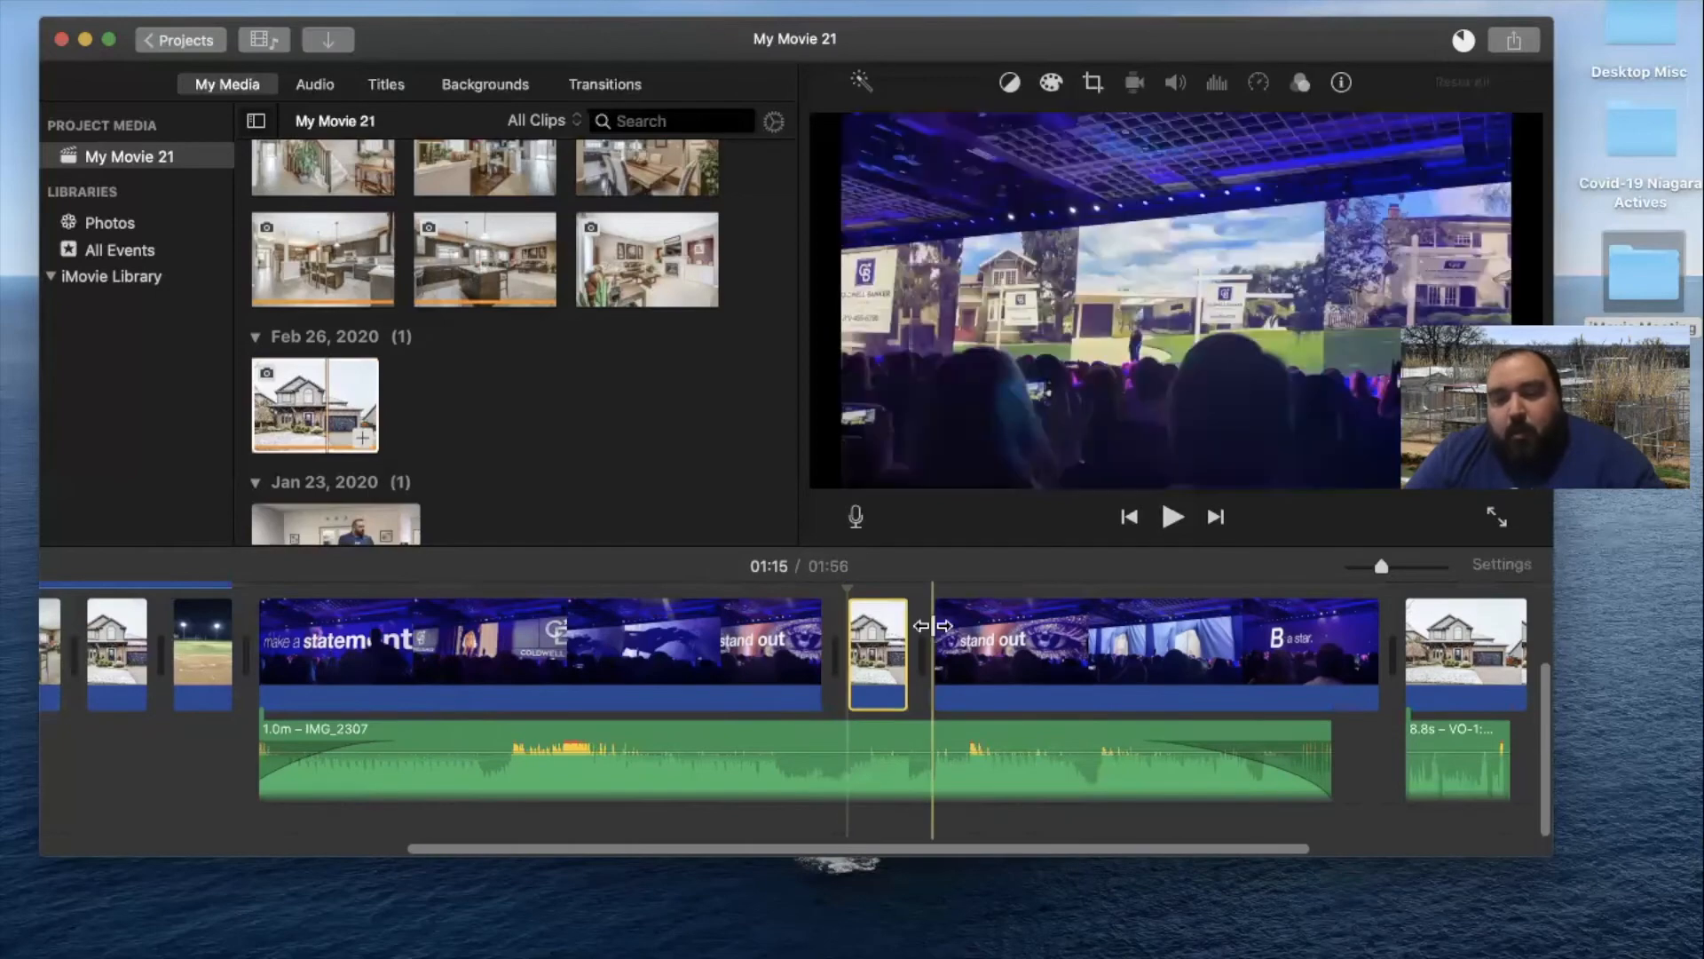
Trim the start of the conference segment after the house photo to 25.1 s, aligning its end with the detached audio and trying a longer length
left_click(1050, 635)
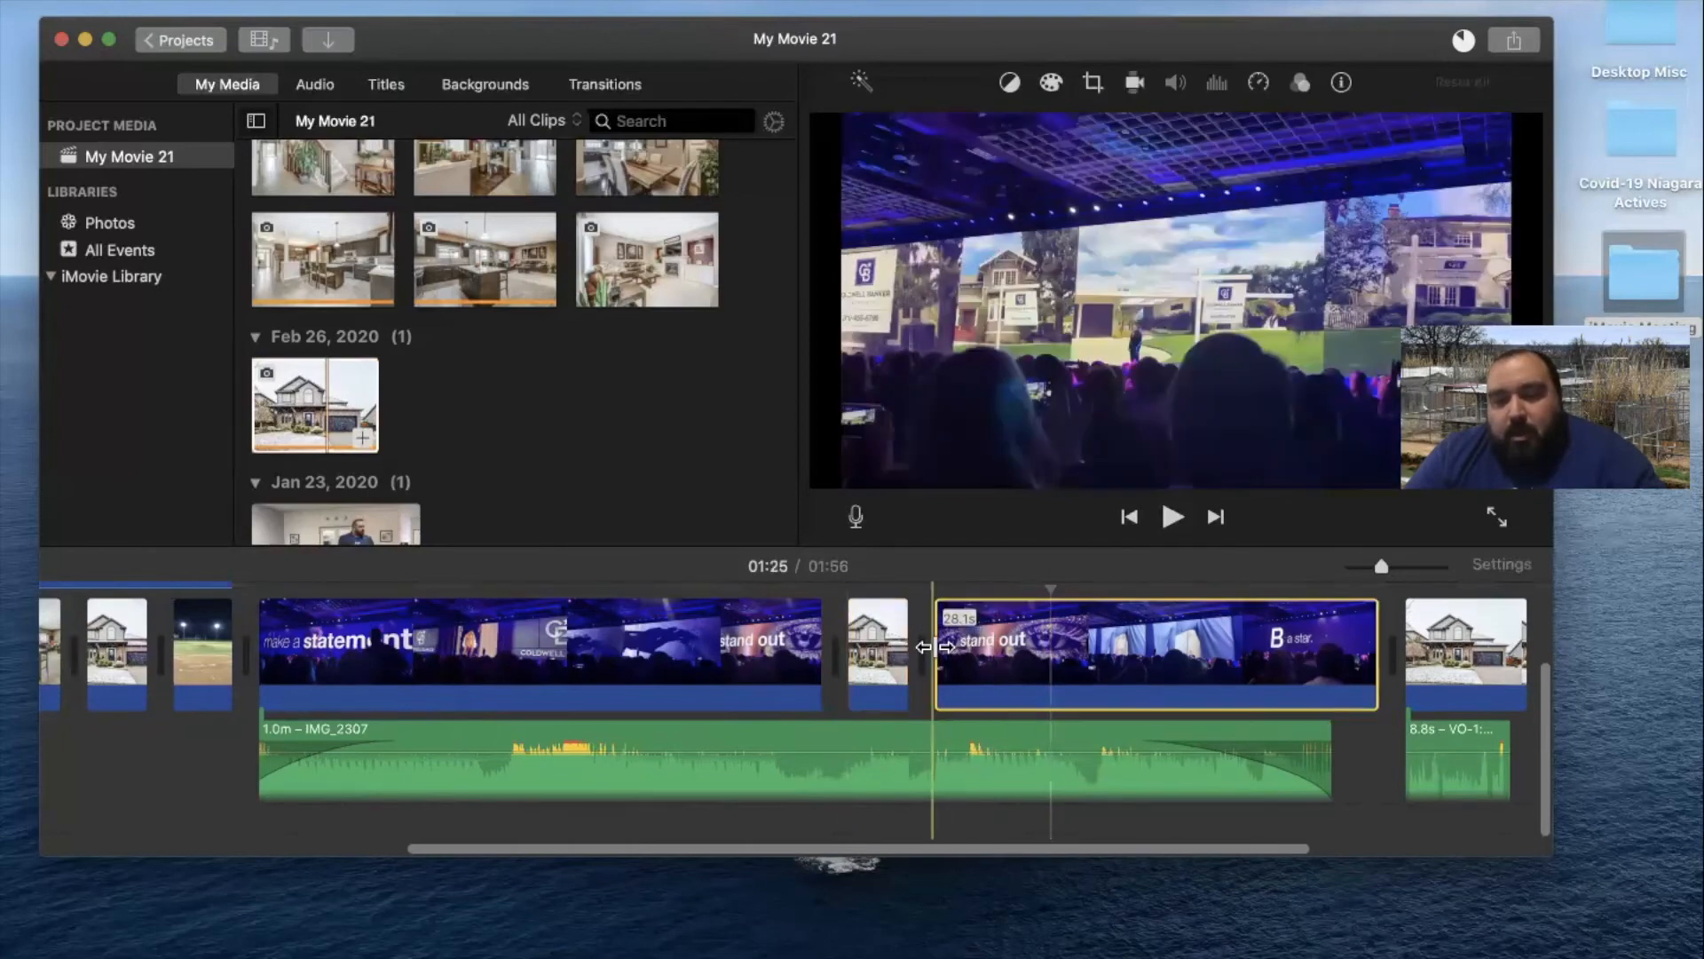
left_click_drag(933, 646, 988, 642)
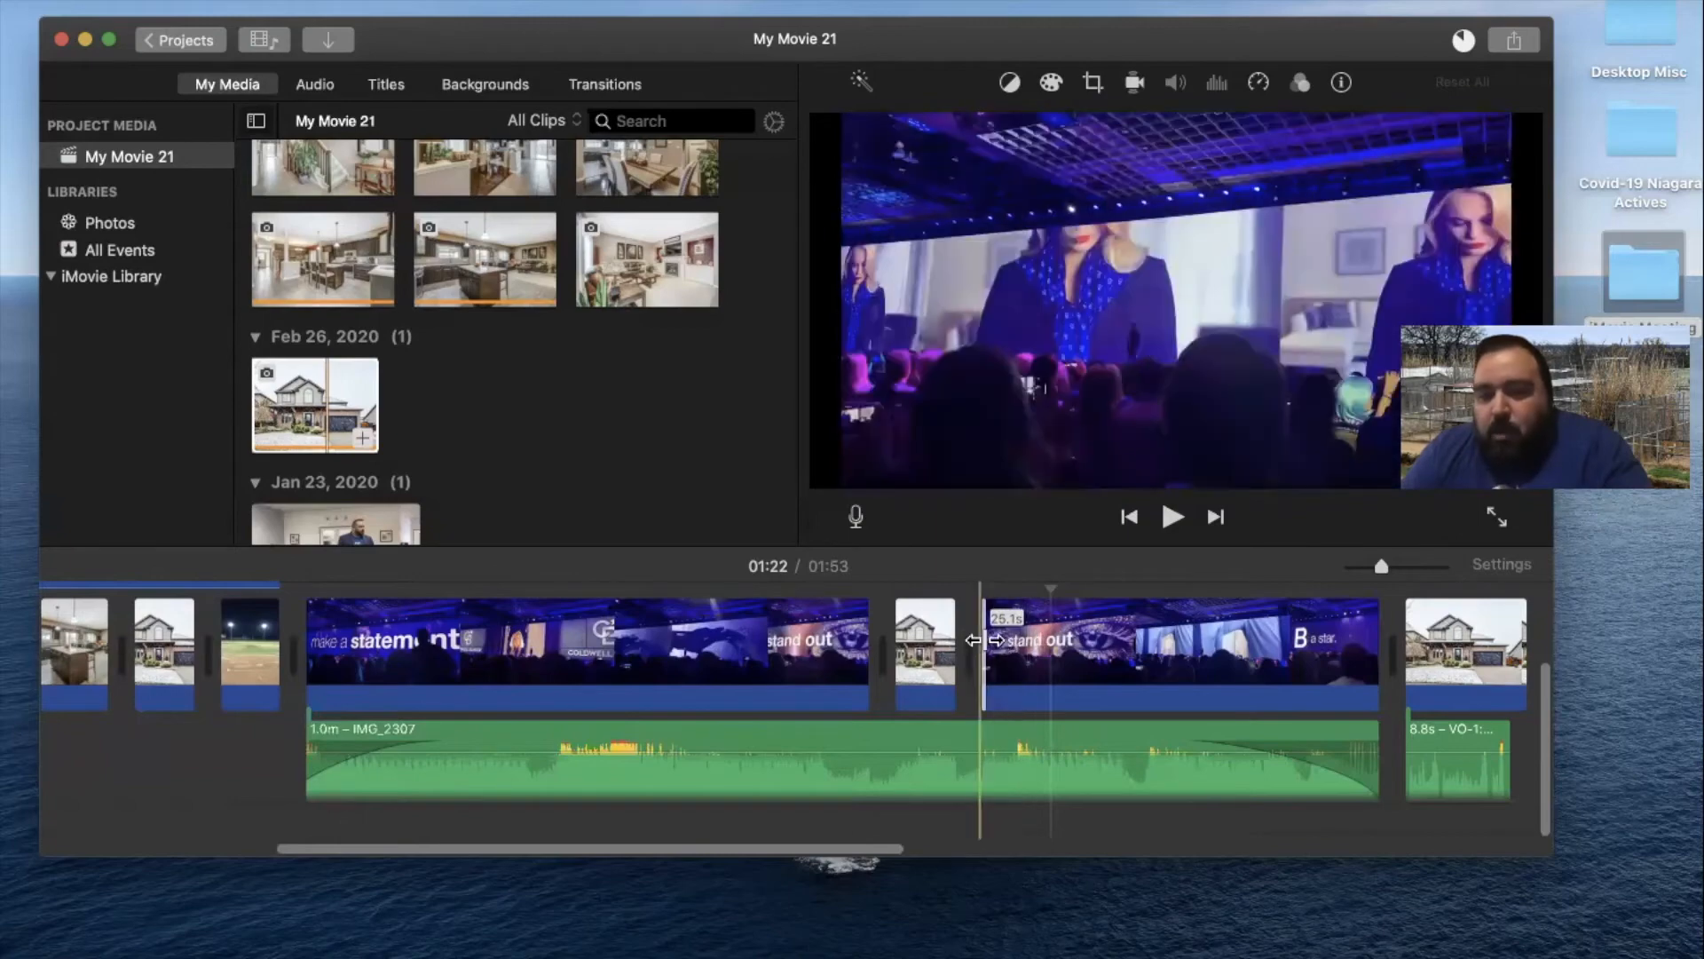
left_click_drag(985, 639, 992, 639)
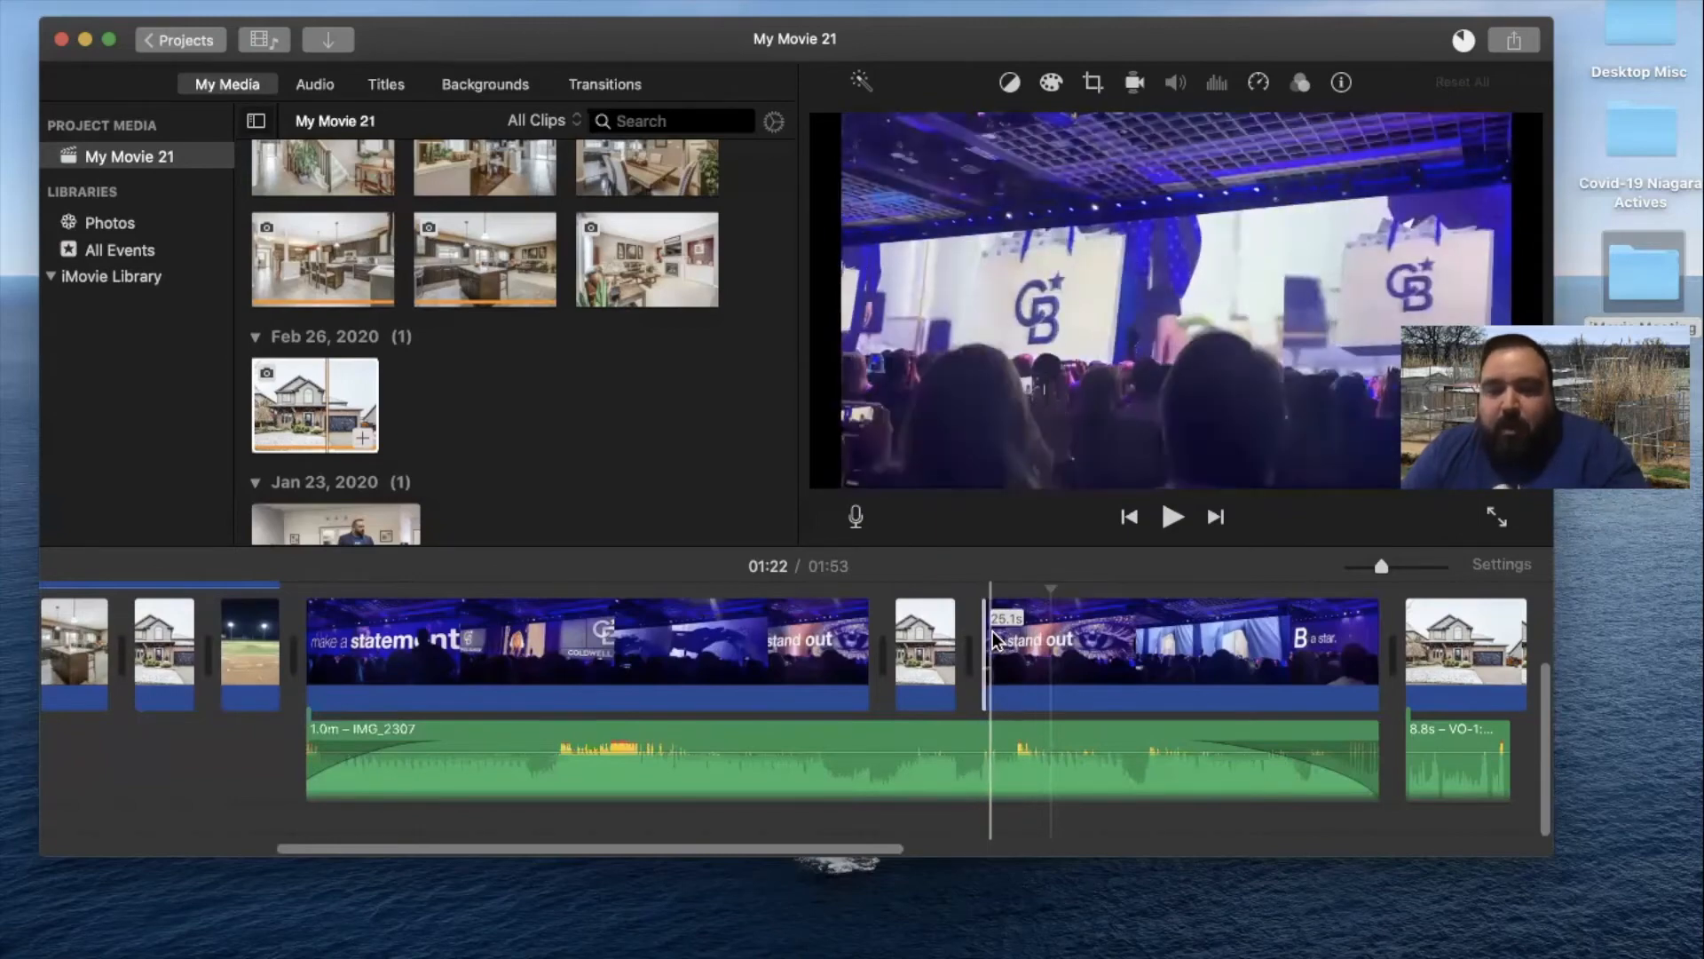
left_click_drag(983, 638, 868, 643)
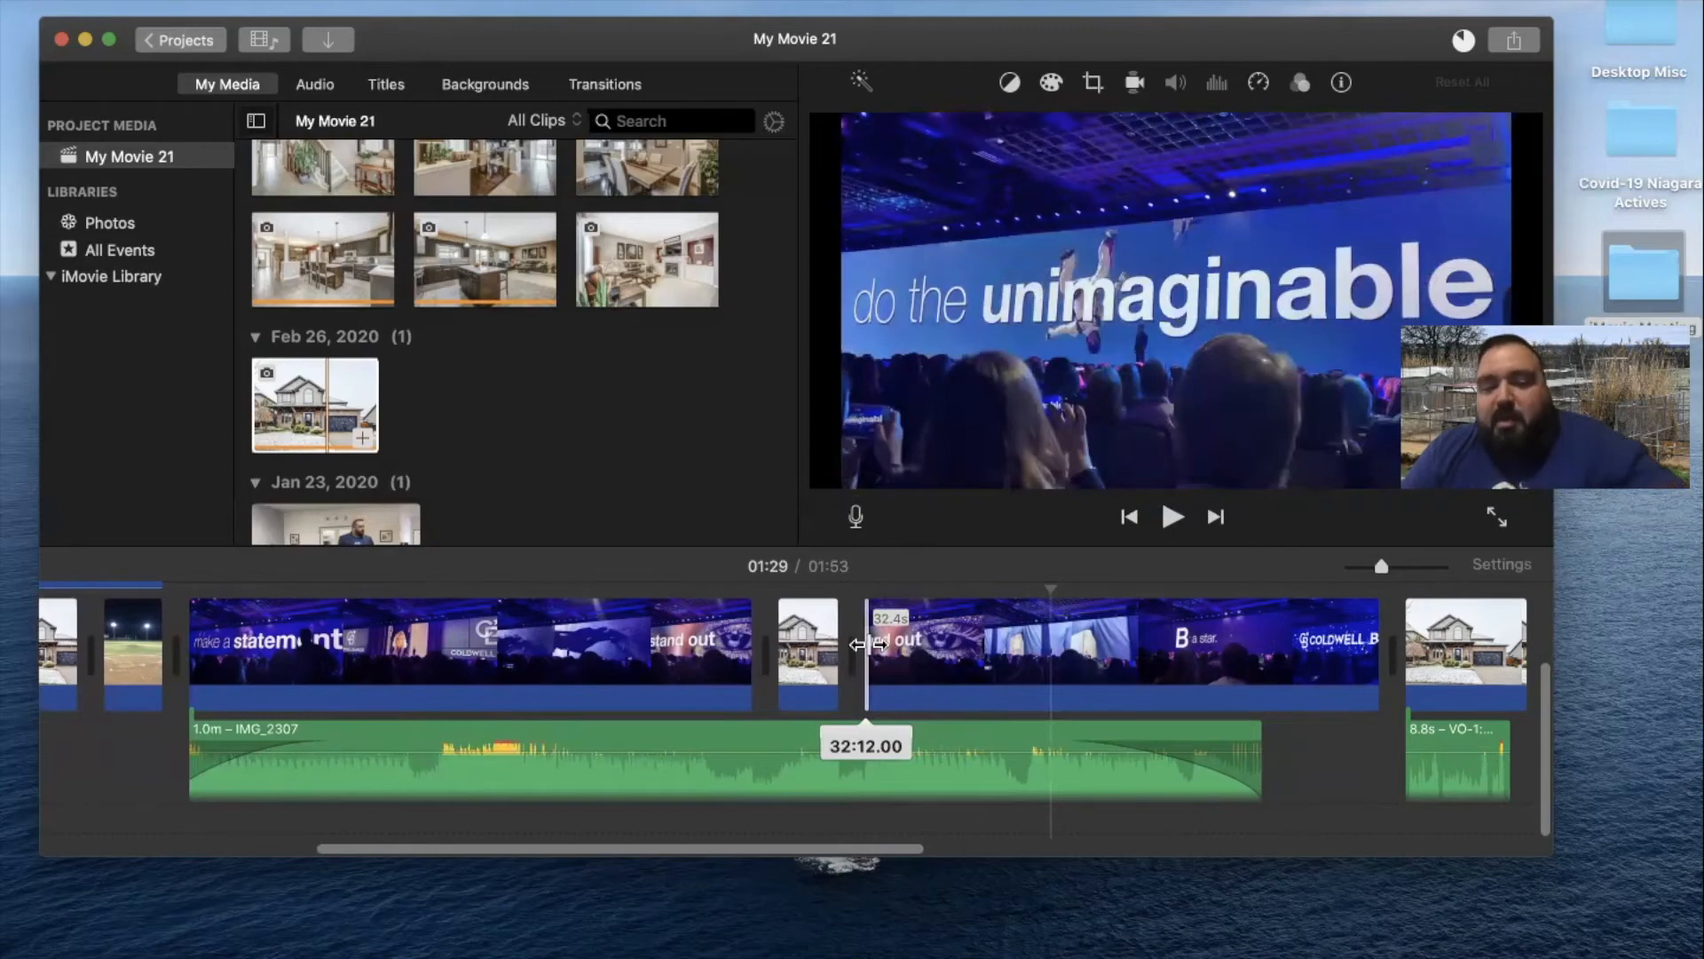
left_click_drag(868, 643, 976, 648)
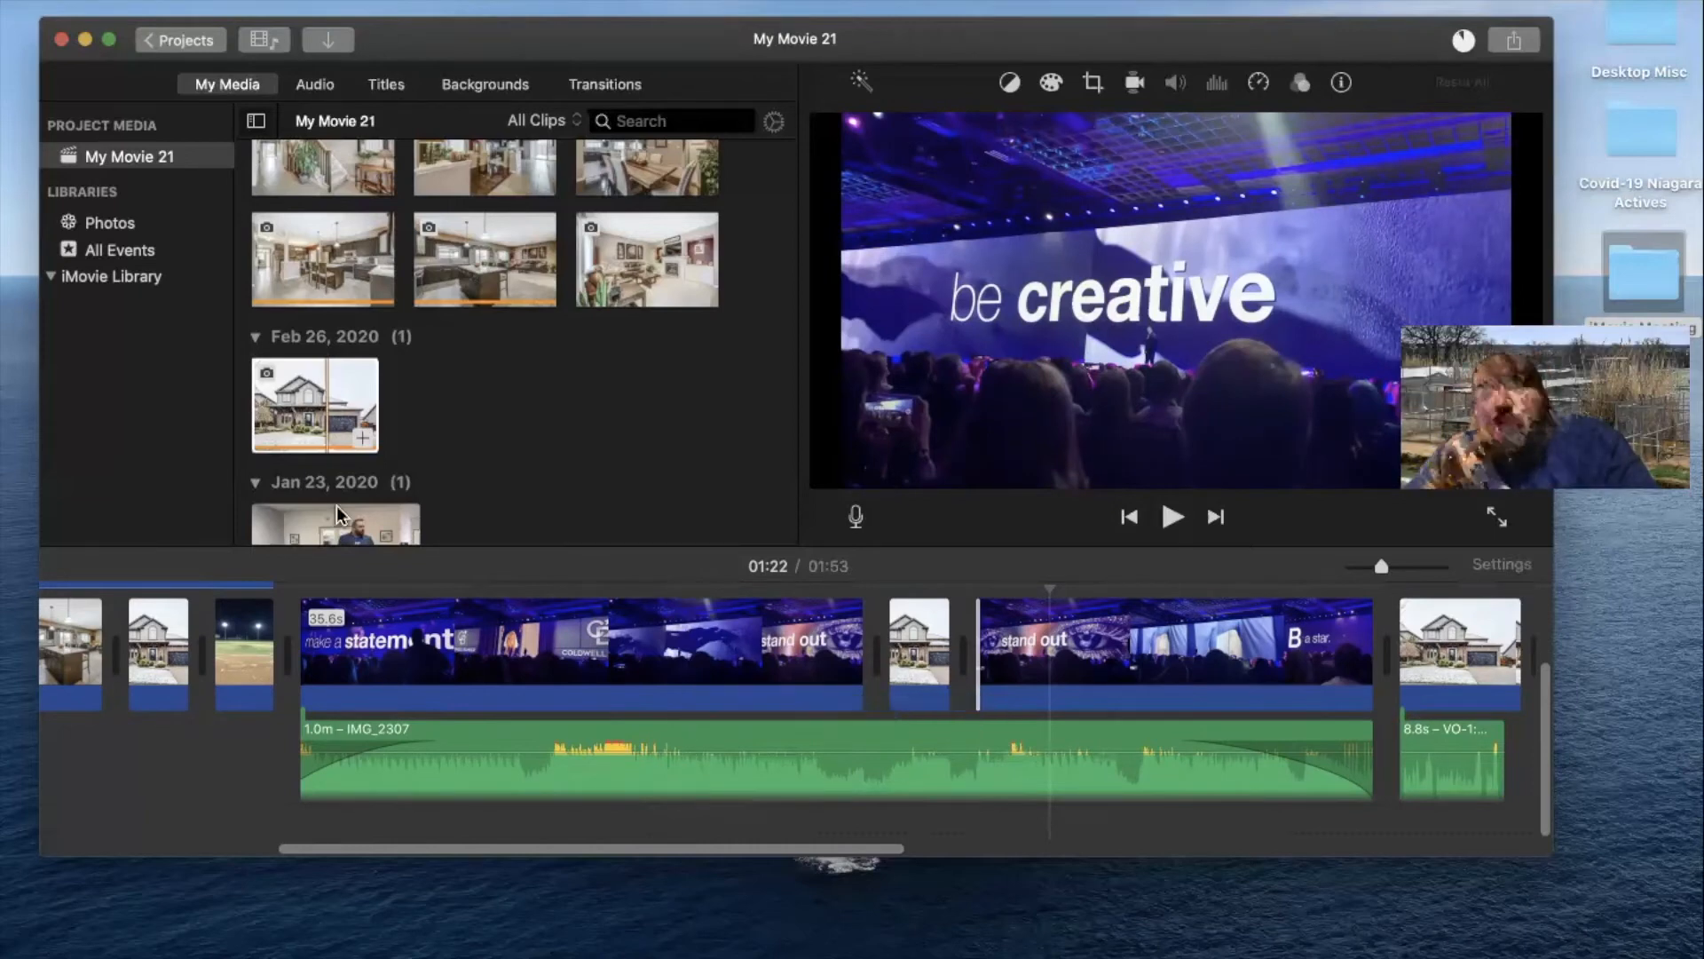
Try splitting the first conference segment at 00:53, and undo the split
scroll(435, 395, "up", 5)
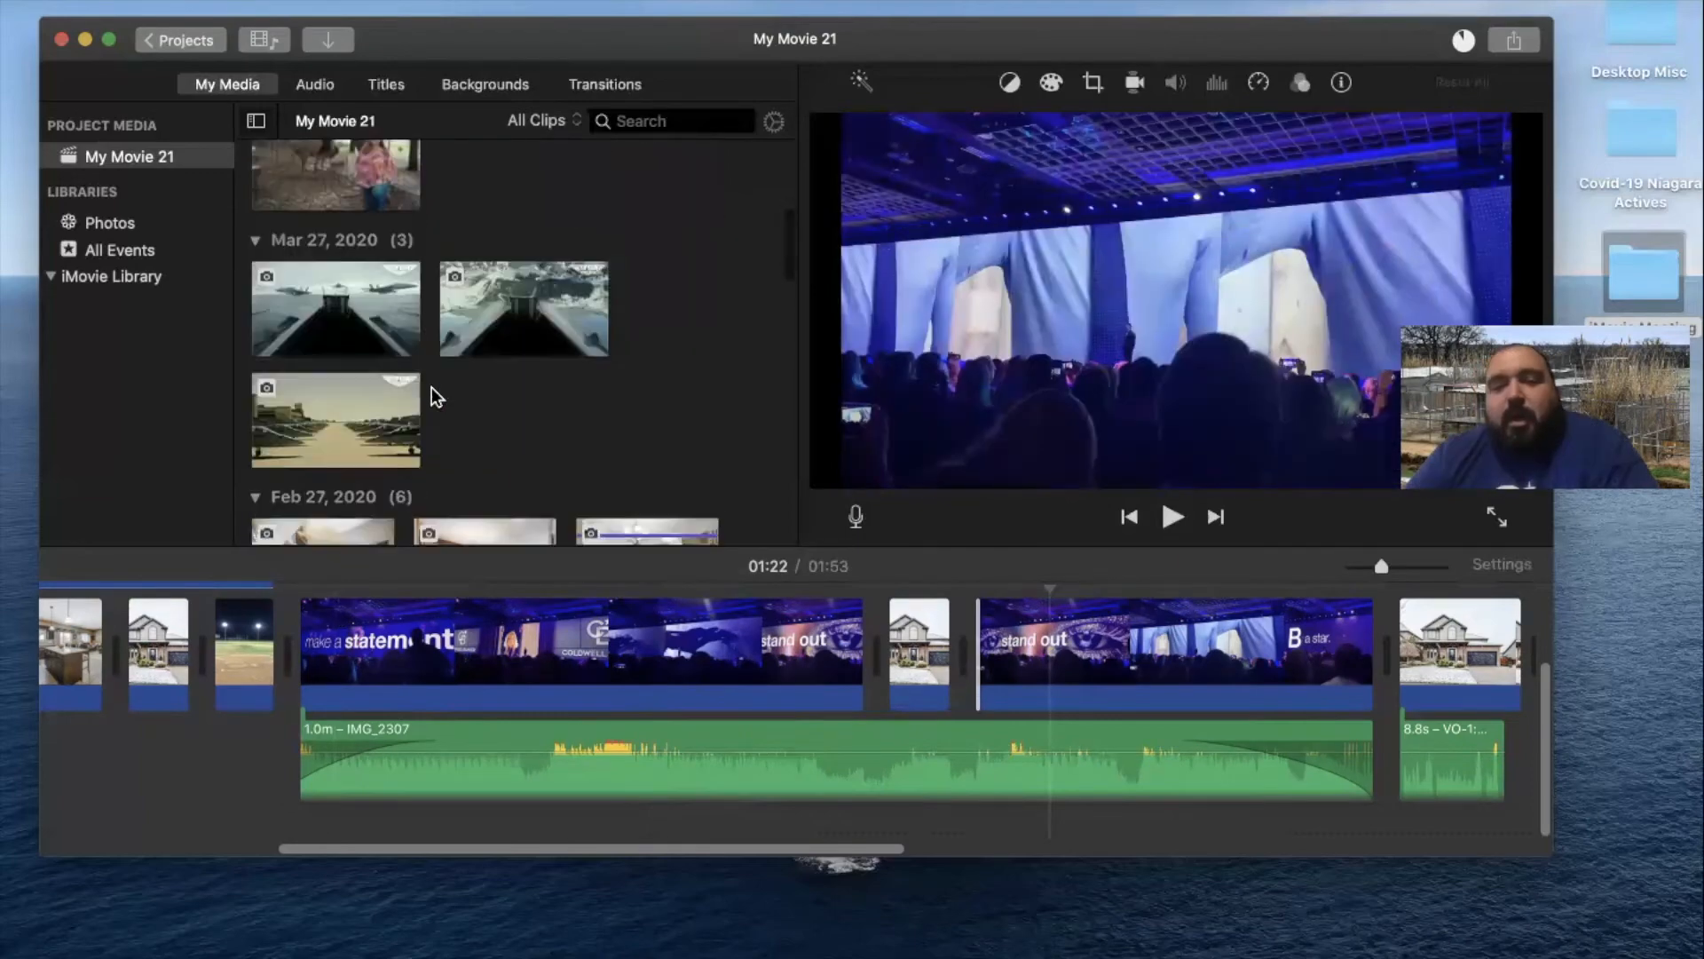
scroll(431, 387, "down", 5)
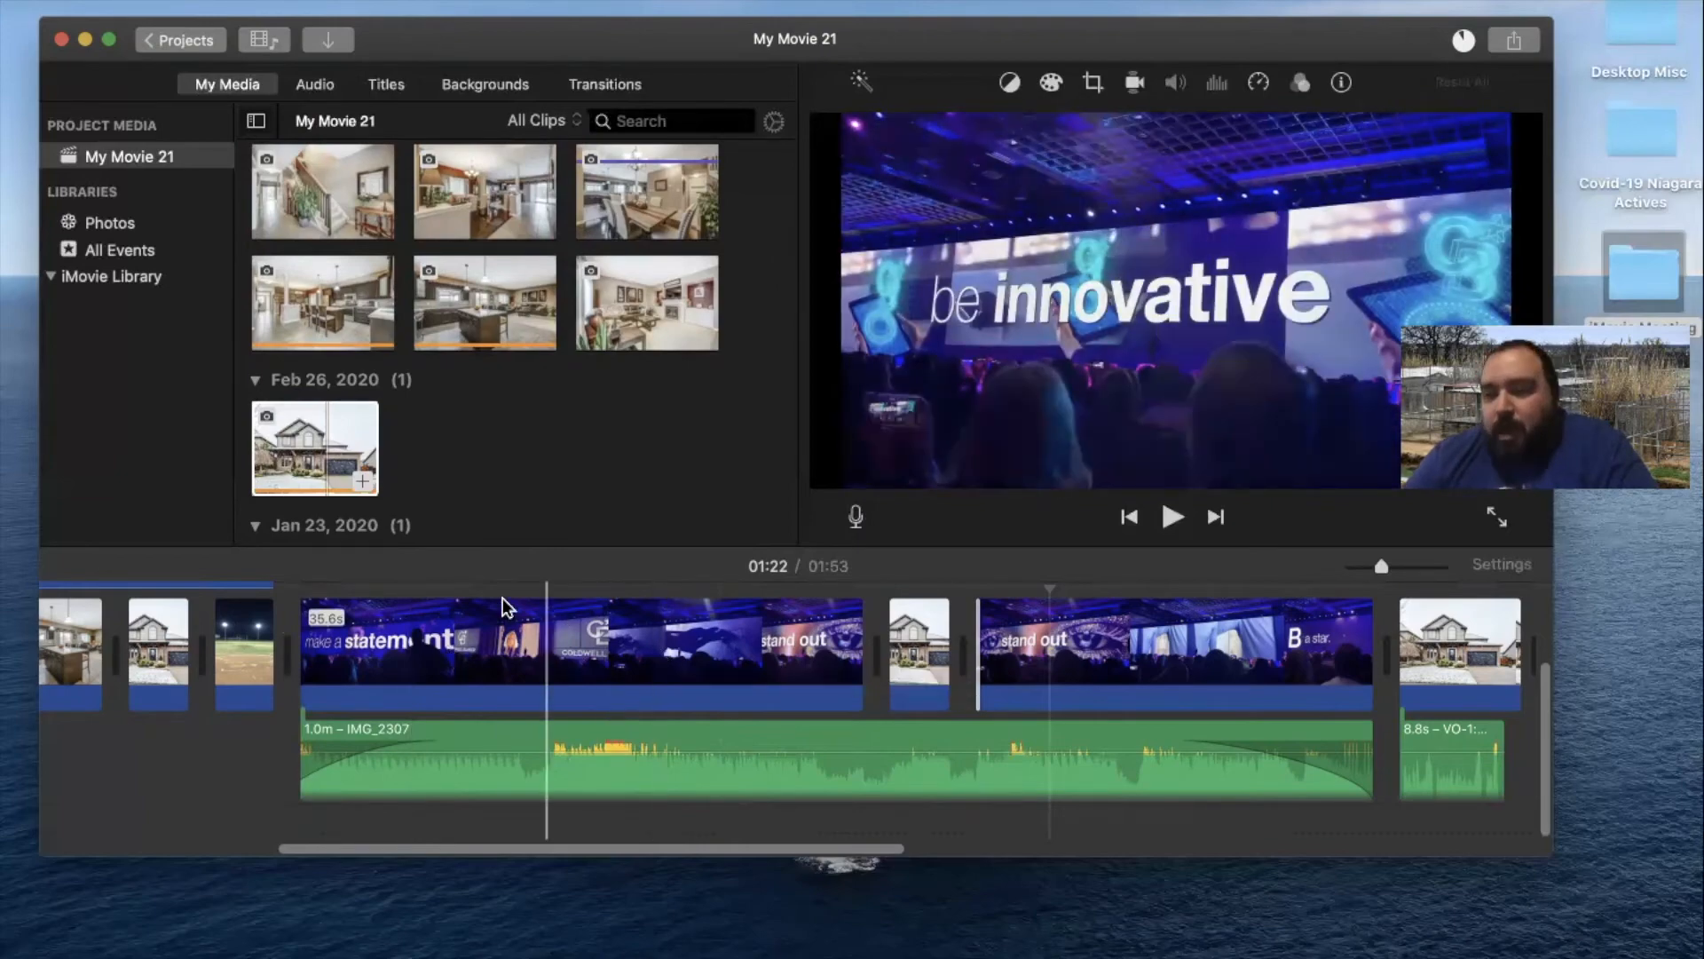
left_click_drag(1049, 586, 527, 591)
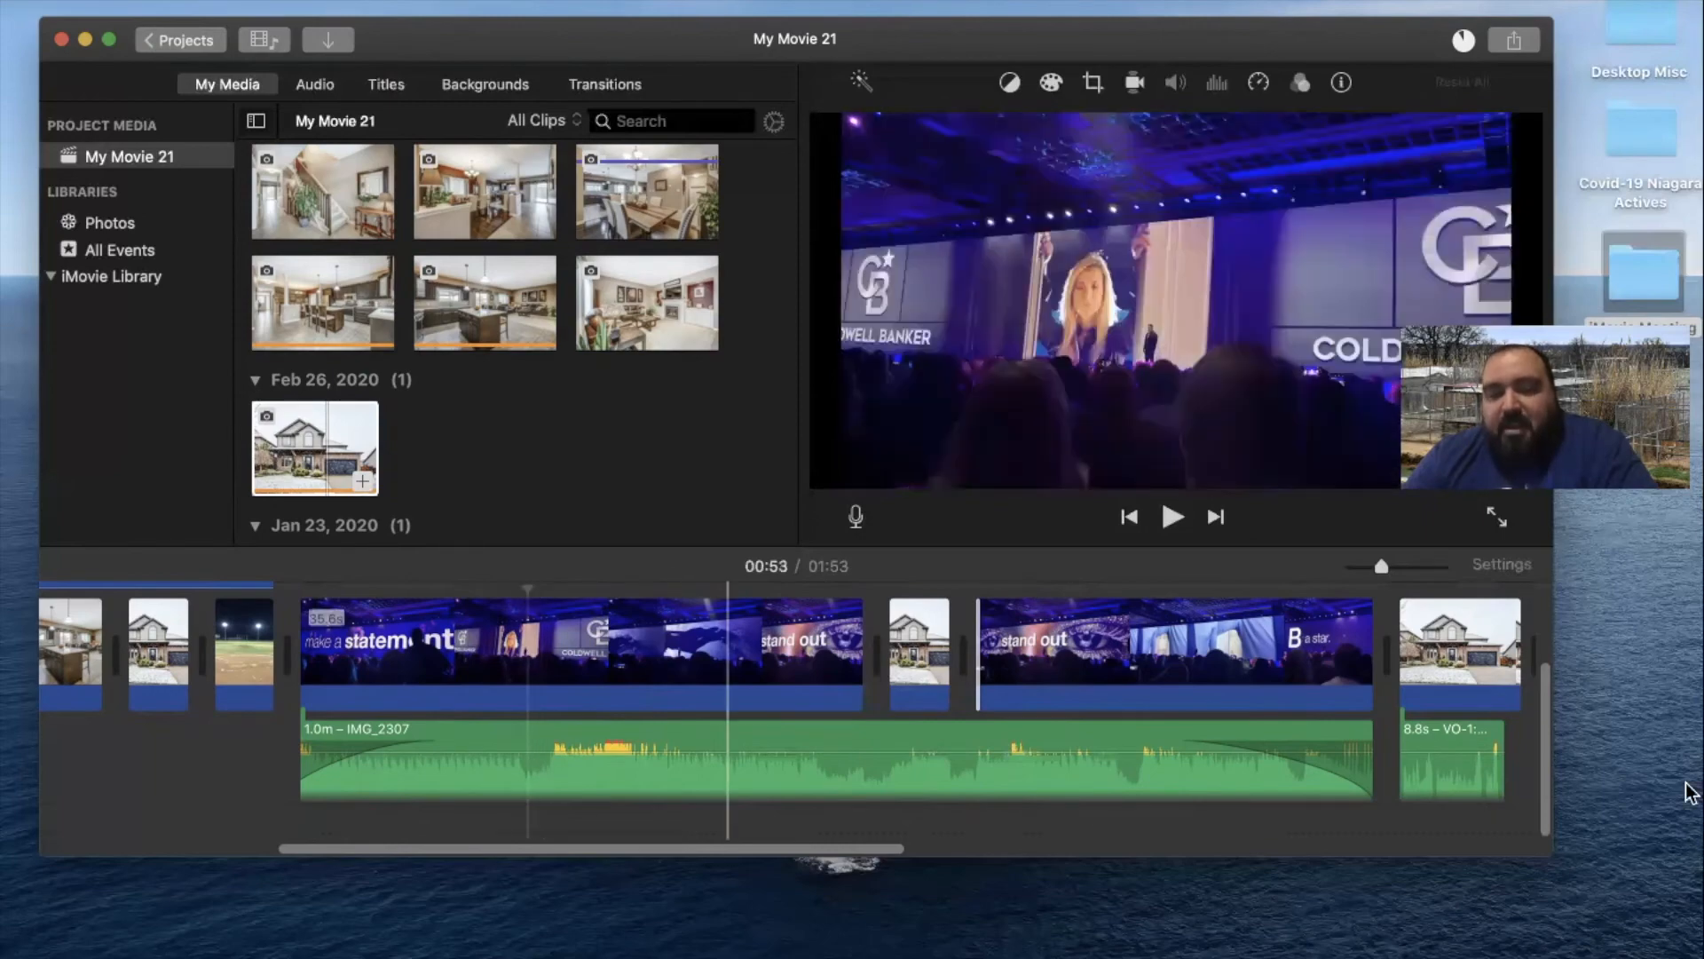
right_click(800, 658)
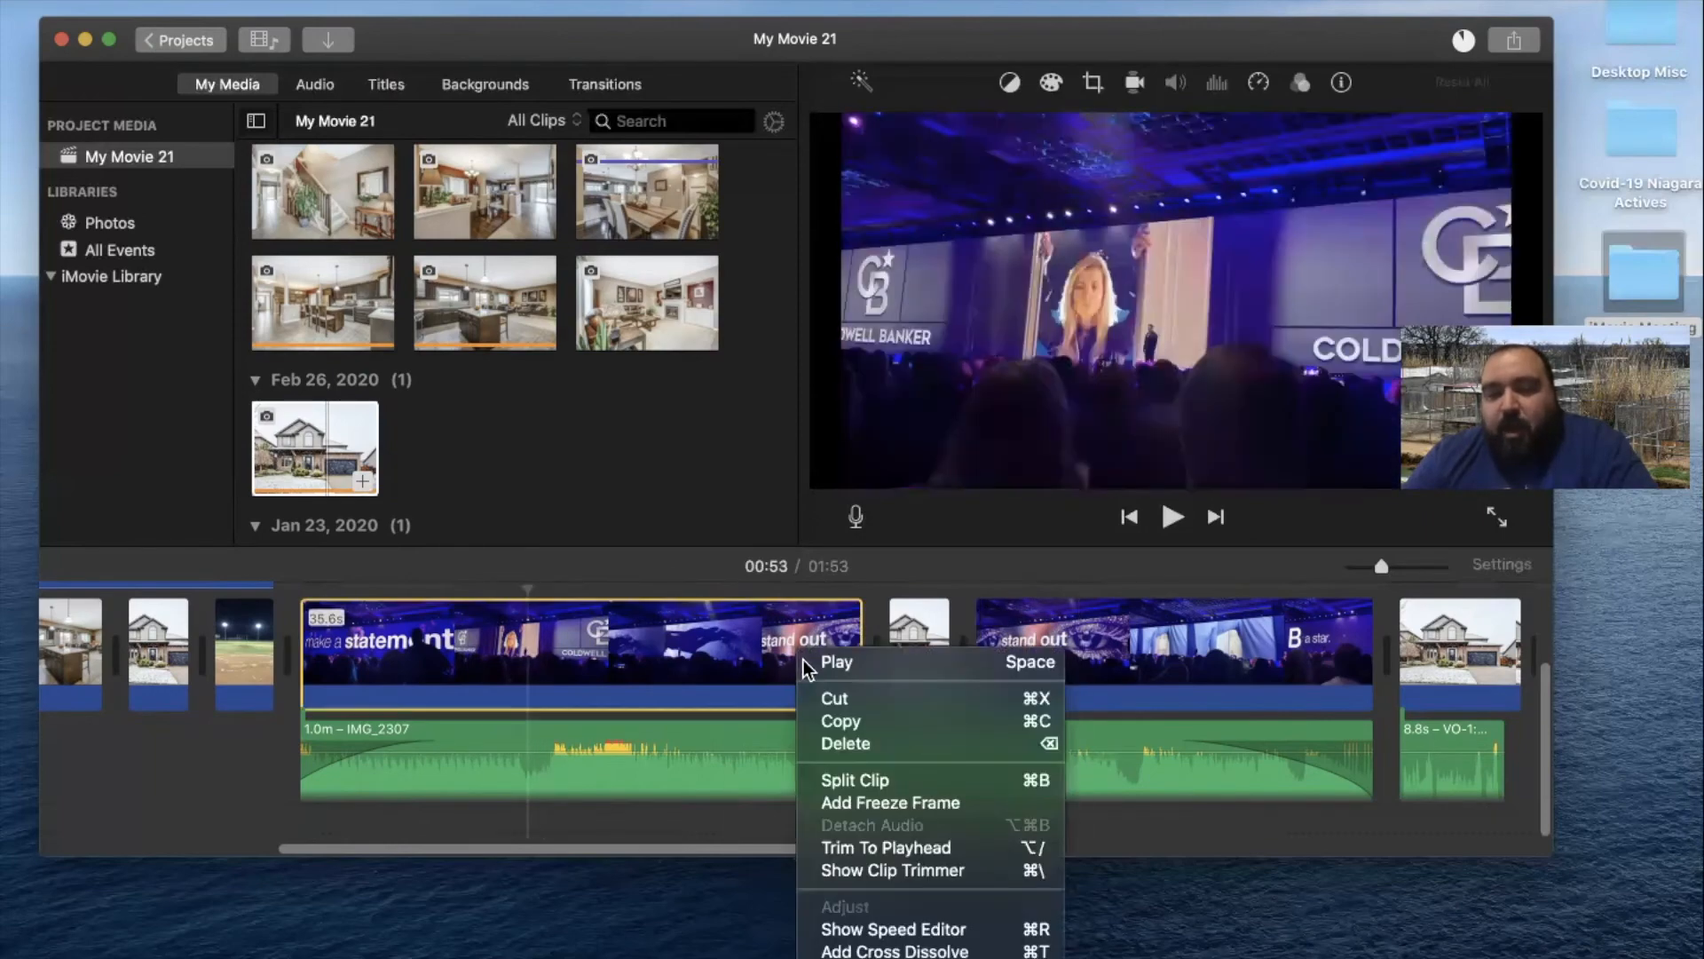
left_click(850, 779)
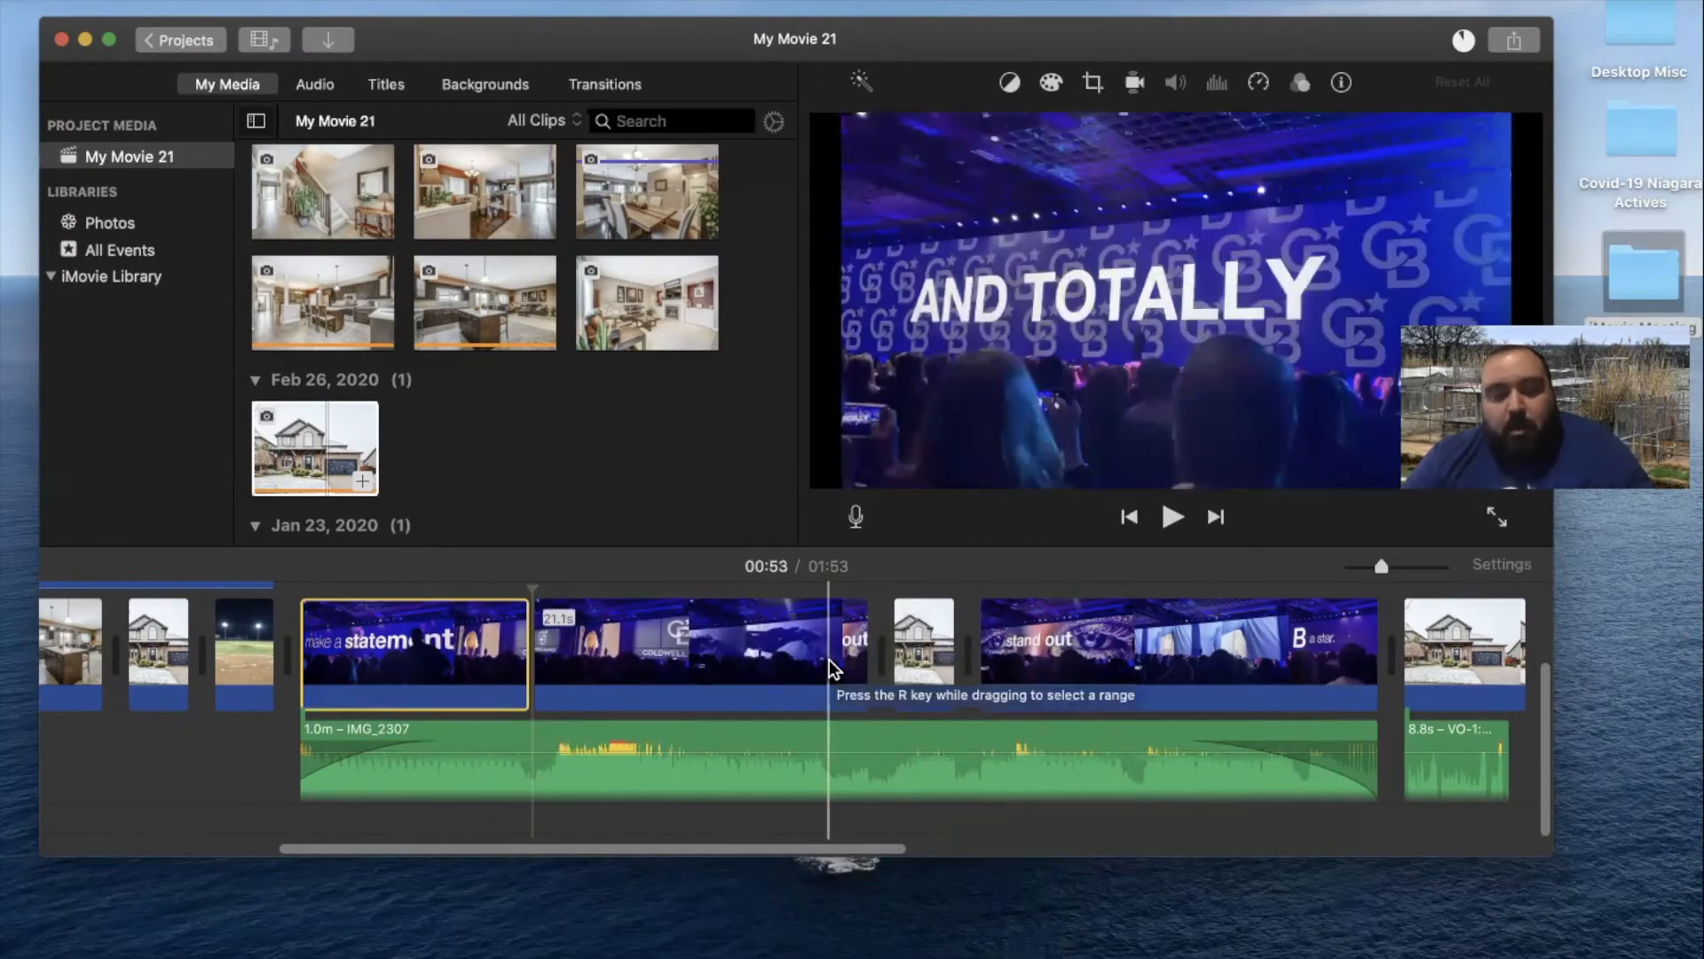
key("super+z")
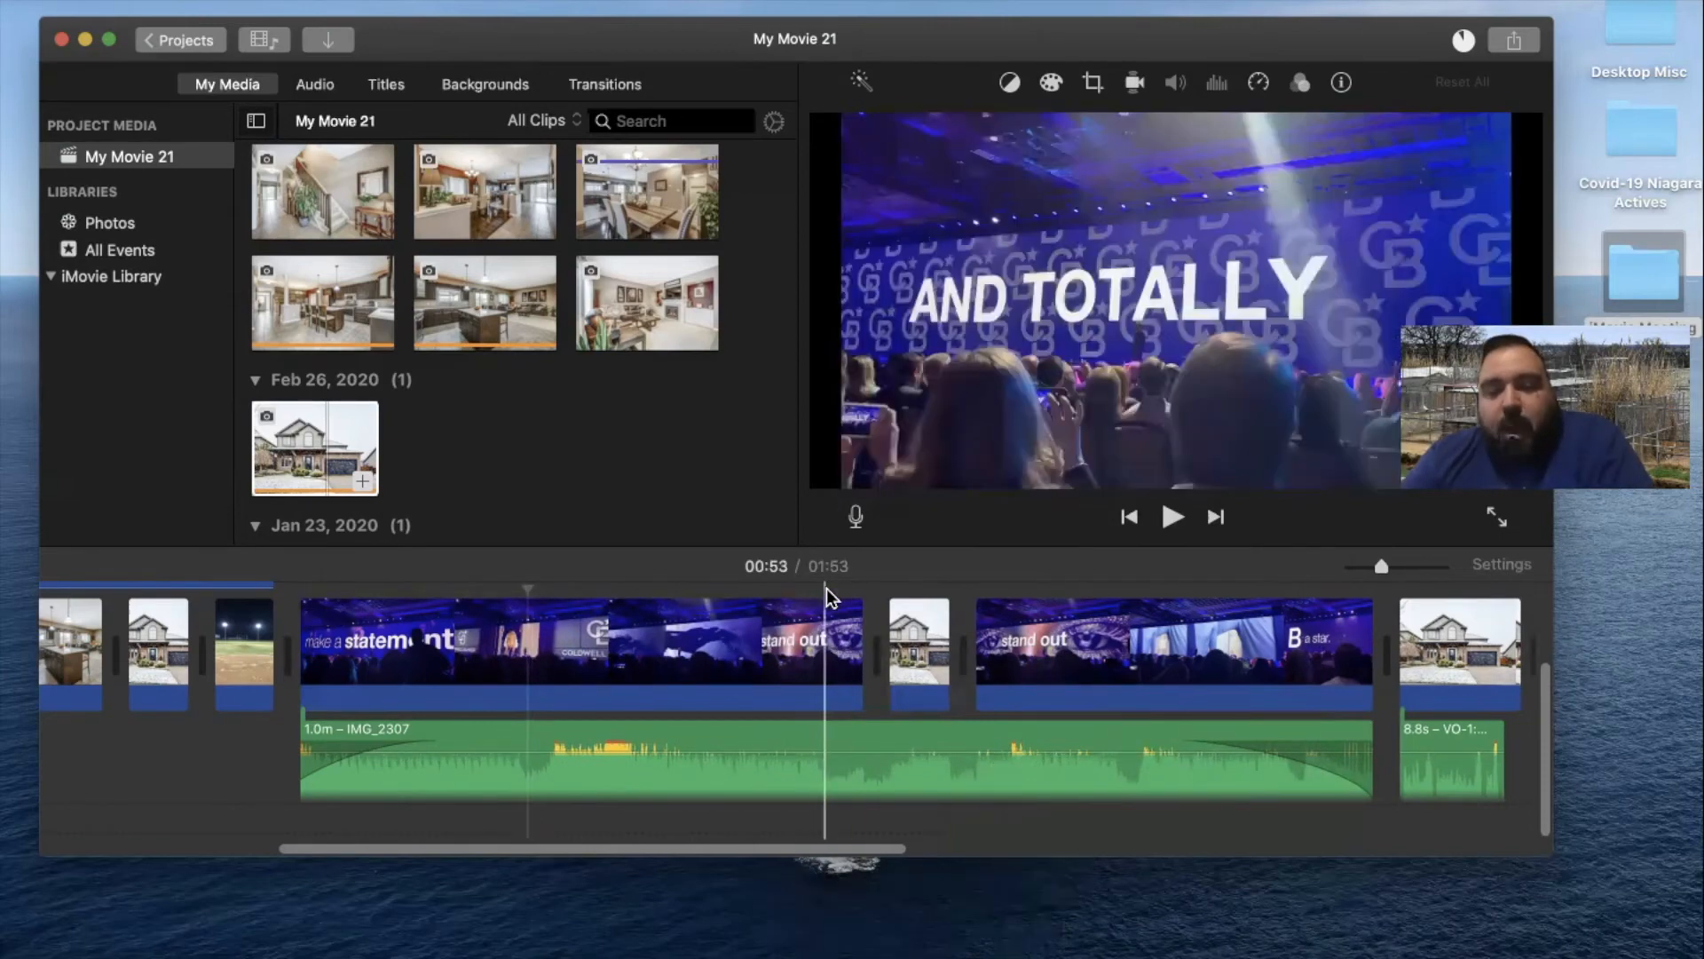
Play the timeline from 01:12 through the inserted house photo to check that the conference audio continues underneath
left_click(828, 587)
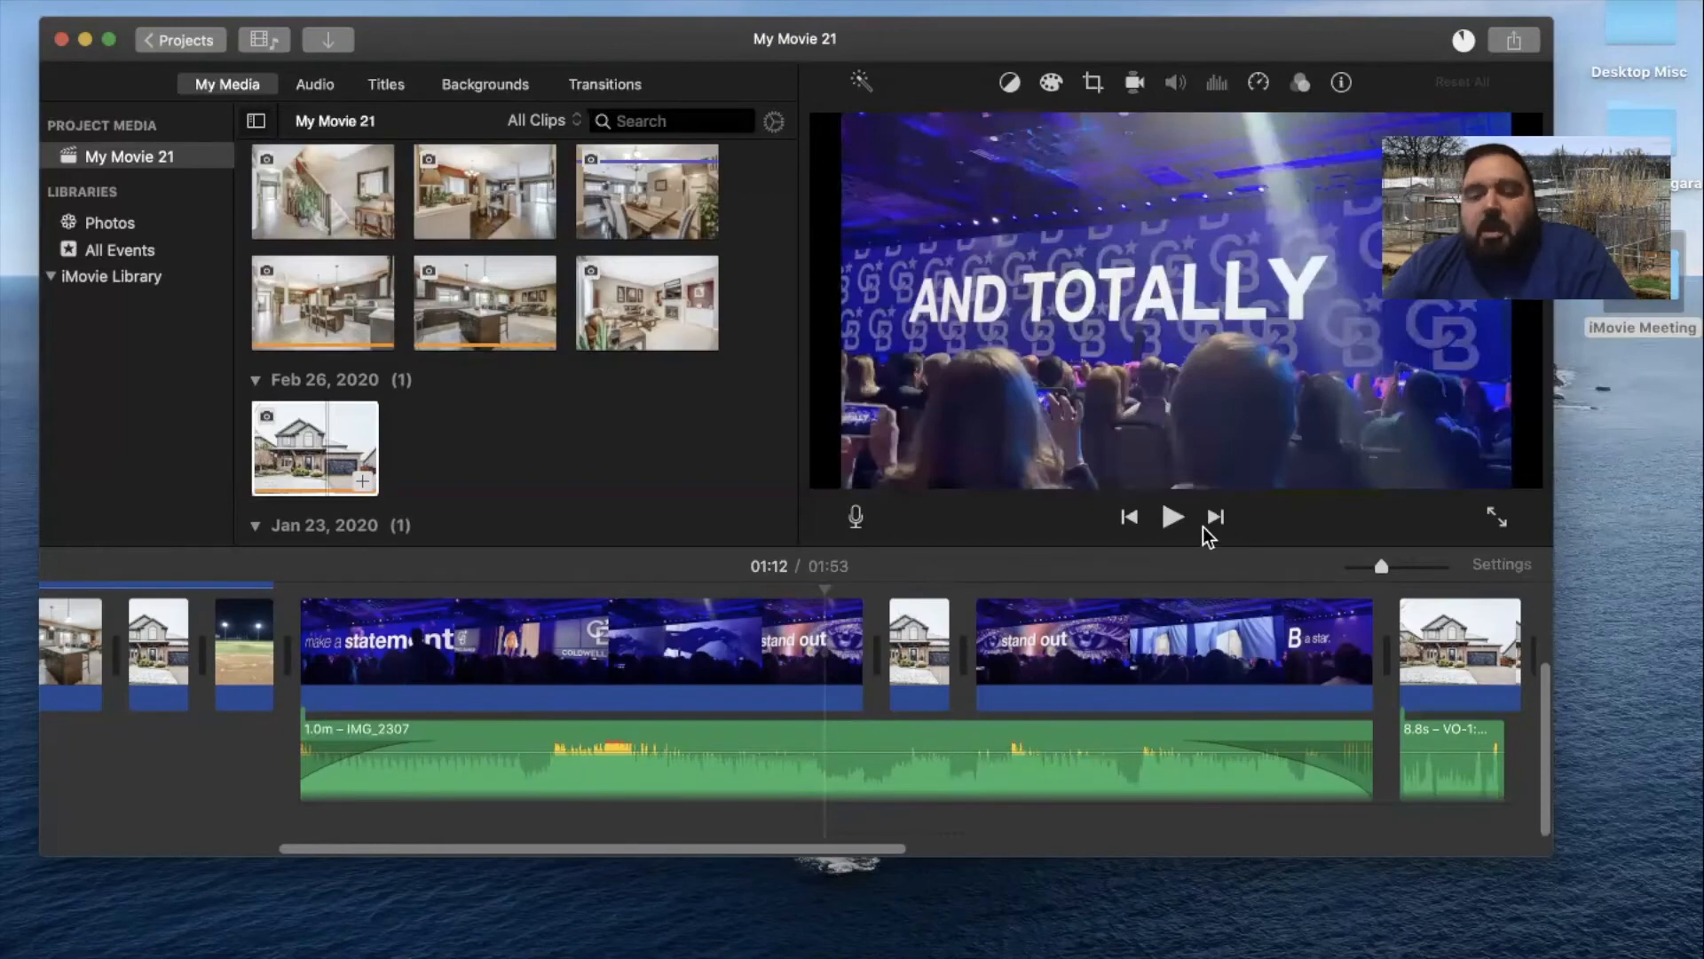
left_click(1169, 514)
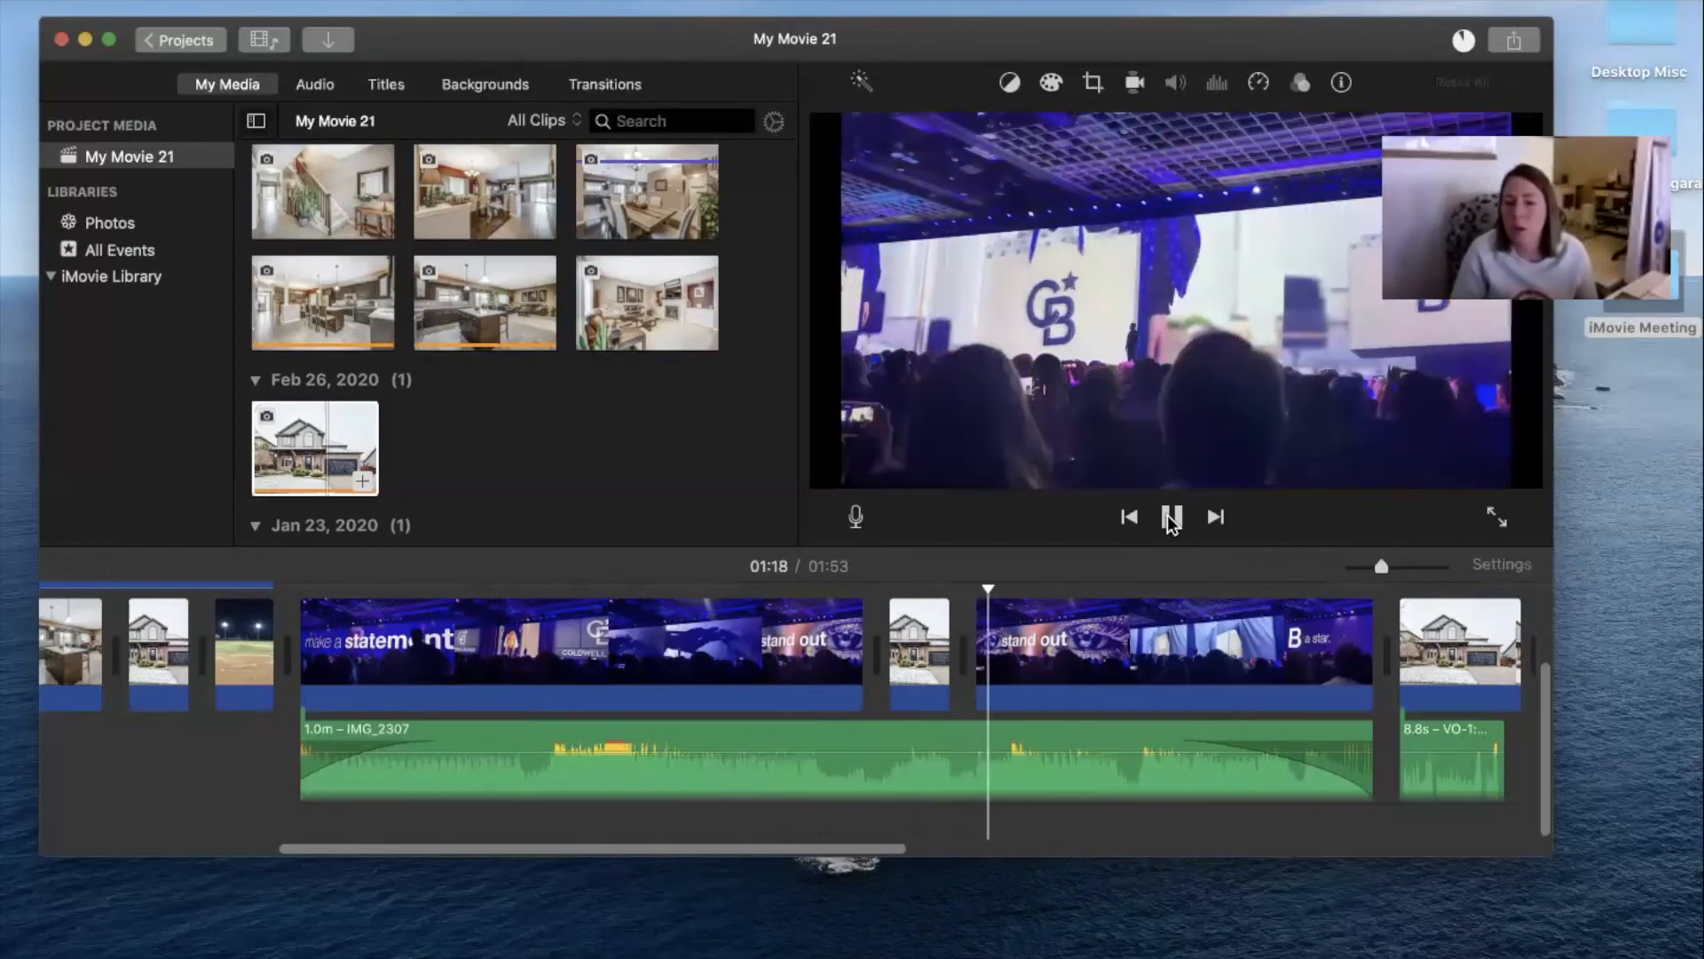
left_click(1168, 515)
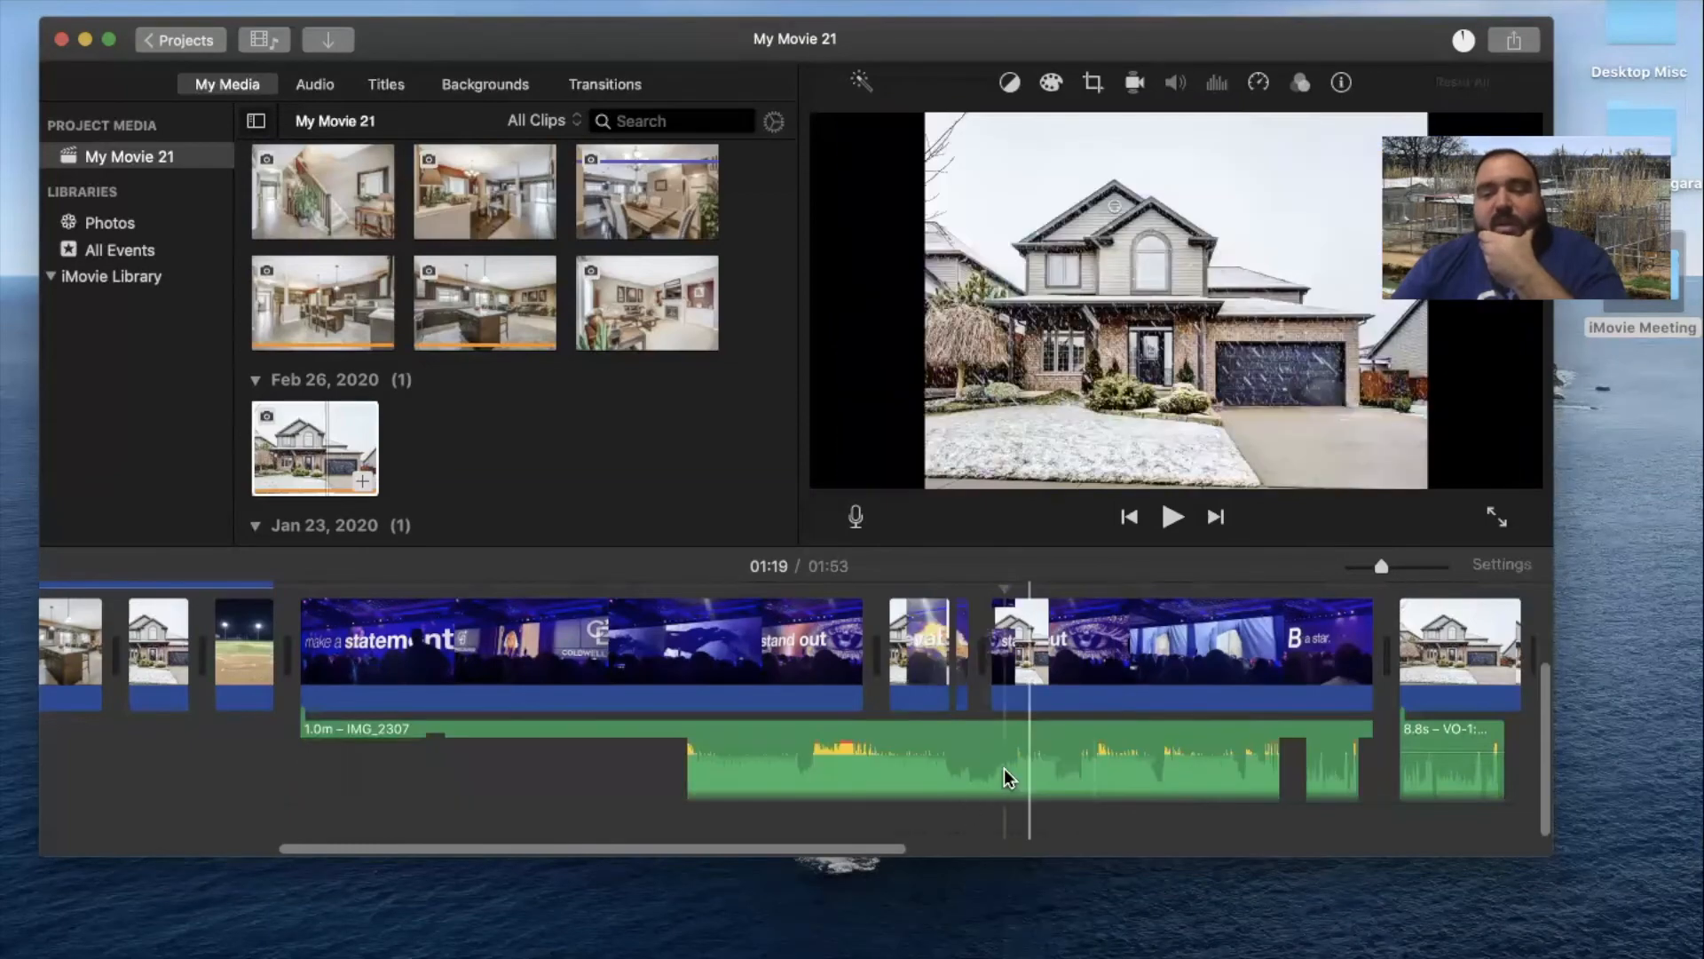
Review the timeline around the inserted house photo and browse the project media up to the Apr 6, 2020 clips
scroll(1004, 769, "down", 2)
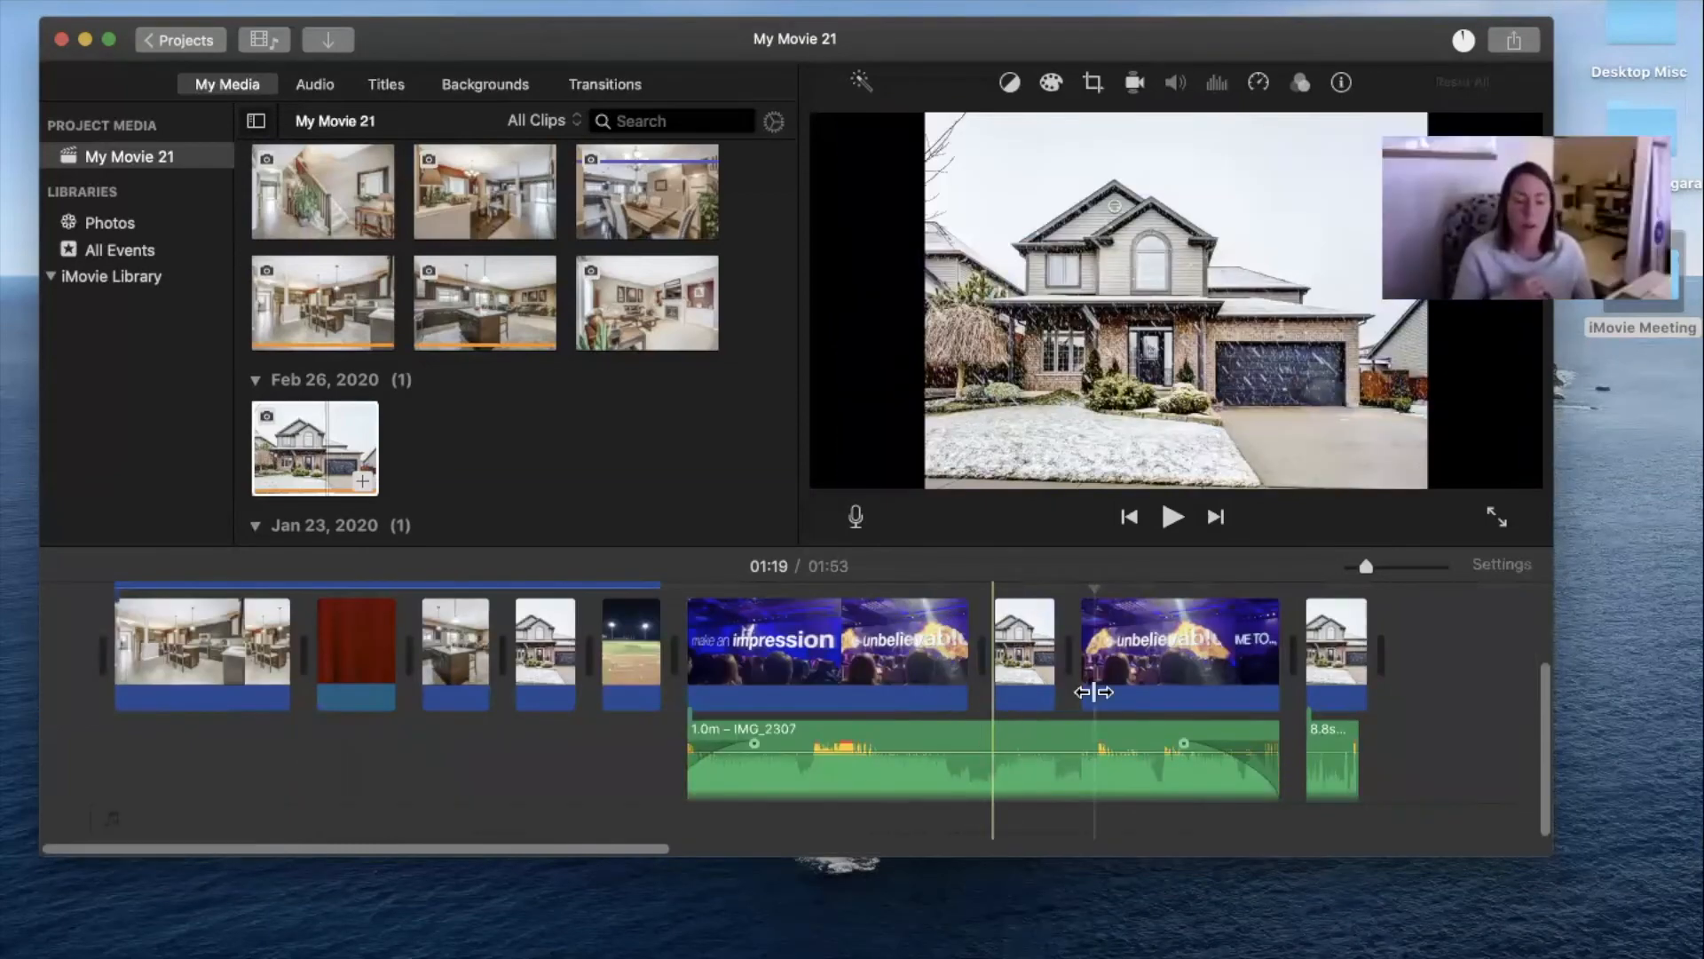
left_click_drag(1365, 566, 1378, 563)
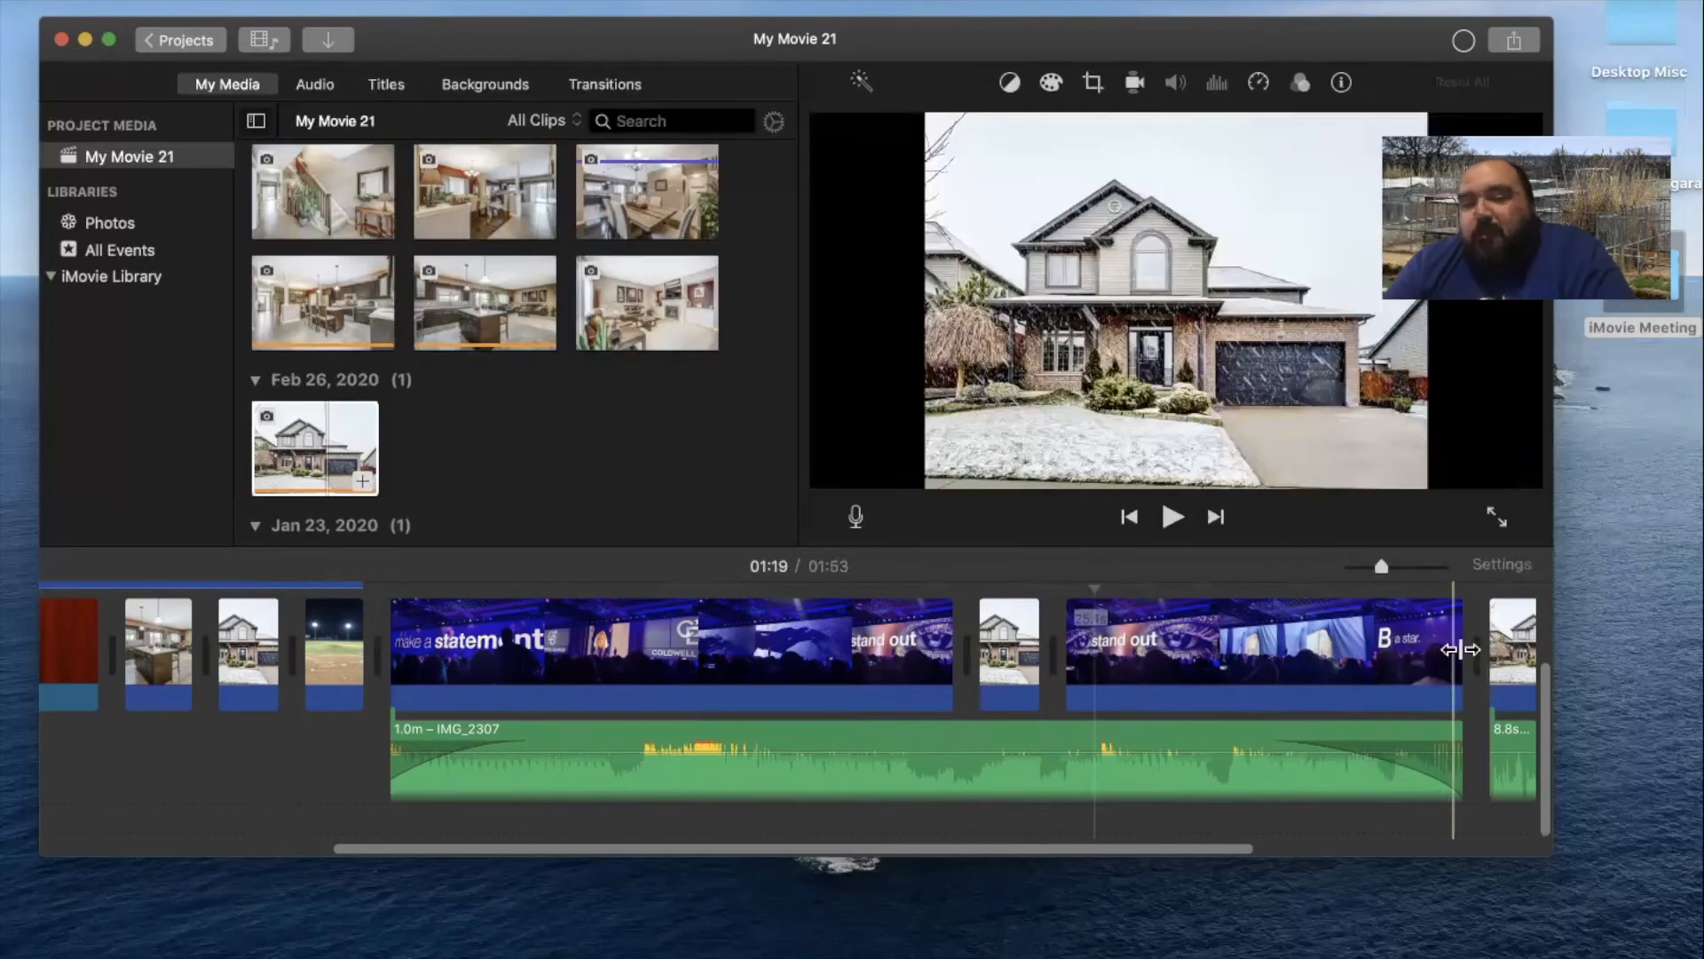
scroll(1438, 653, "right", 3)
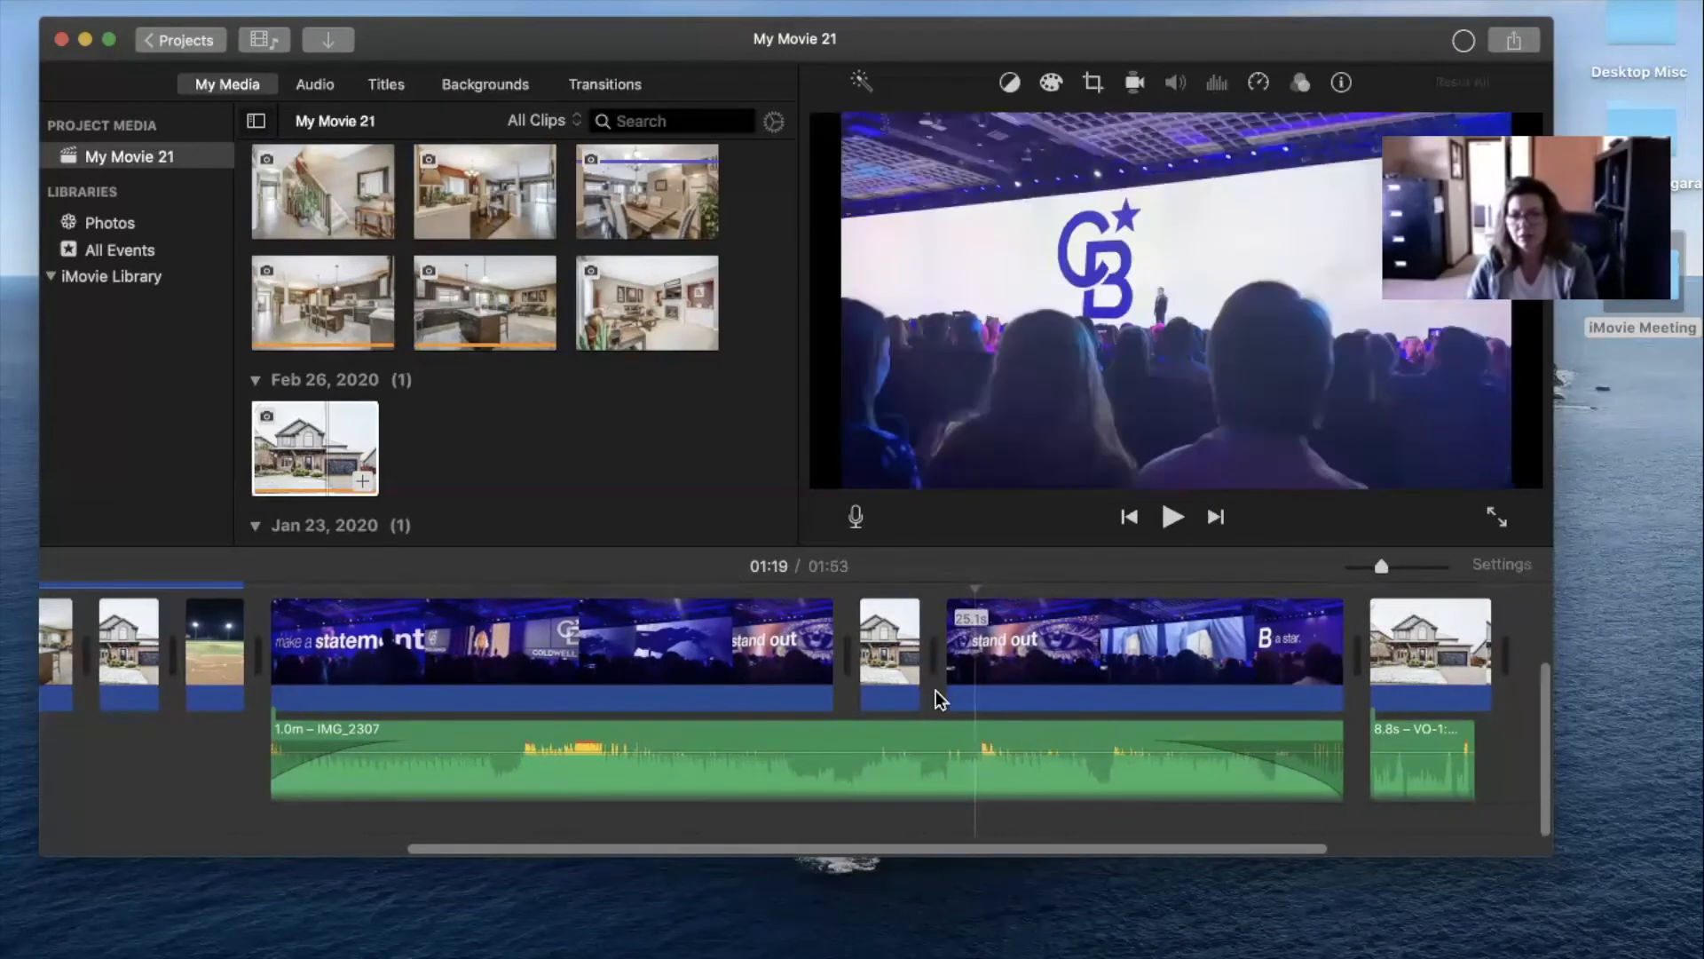
scroll(936, 697, "left", 10)
scroll(934, 699, "right", 10)
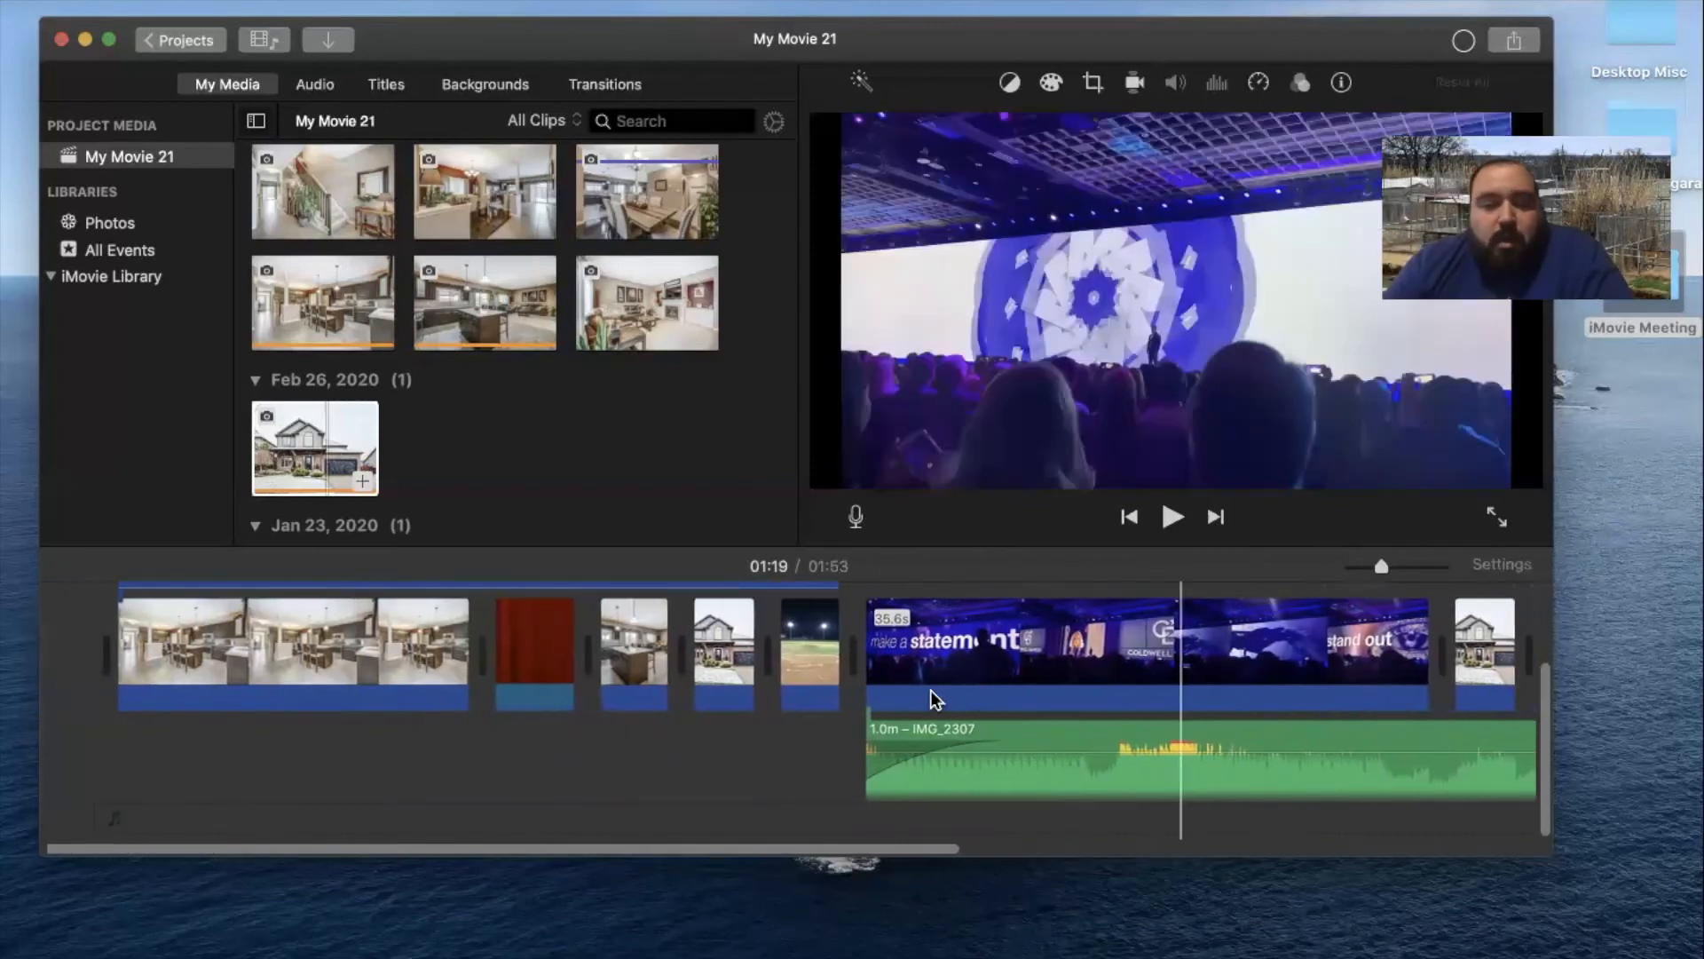
scroll(930, 691, "right", 8)
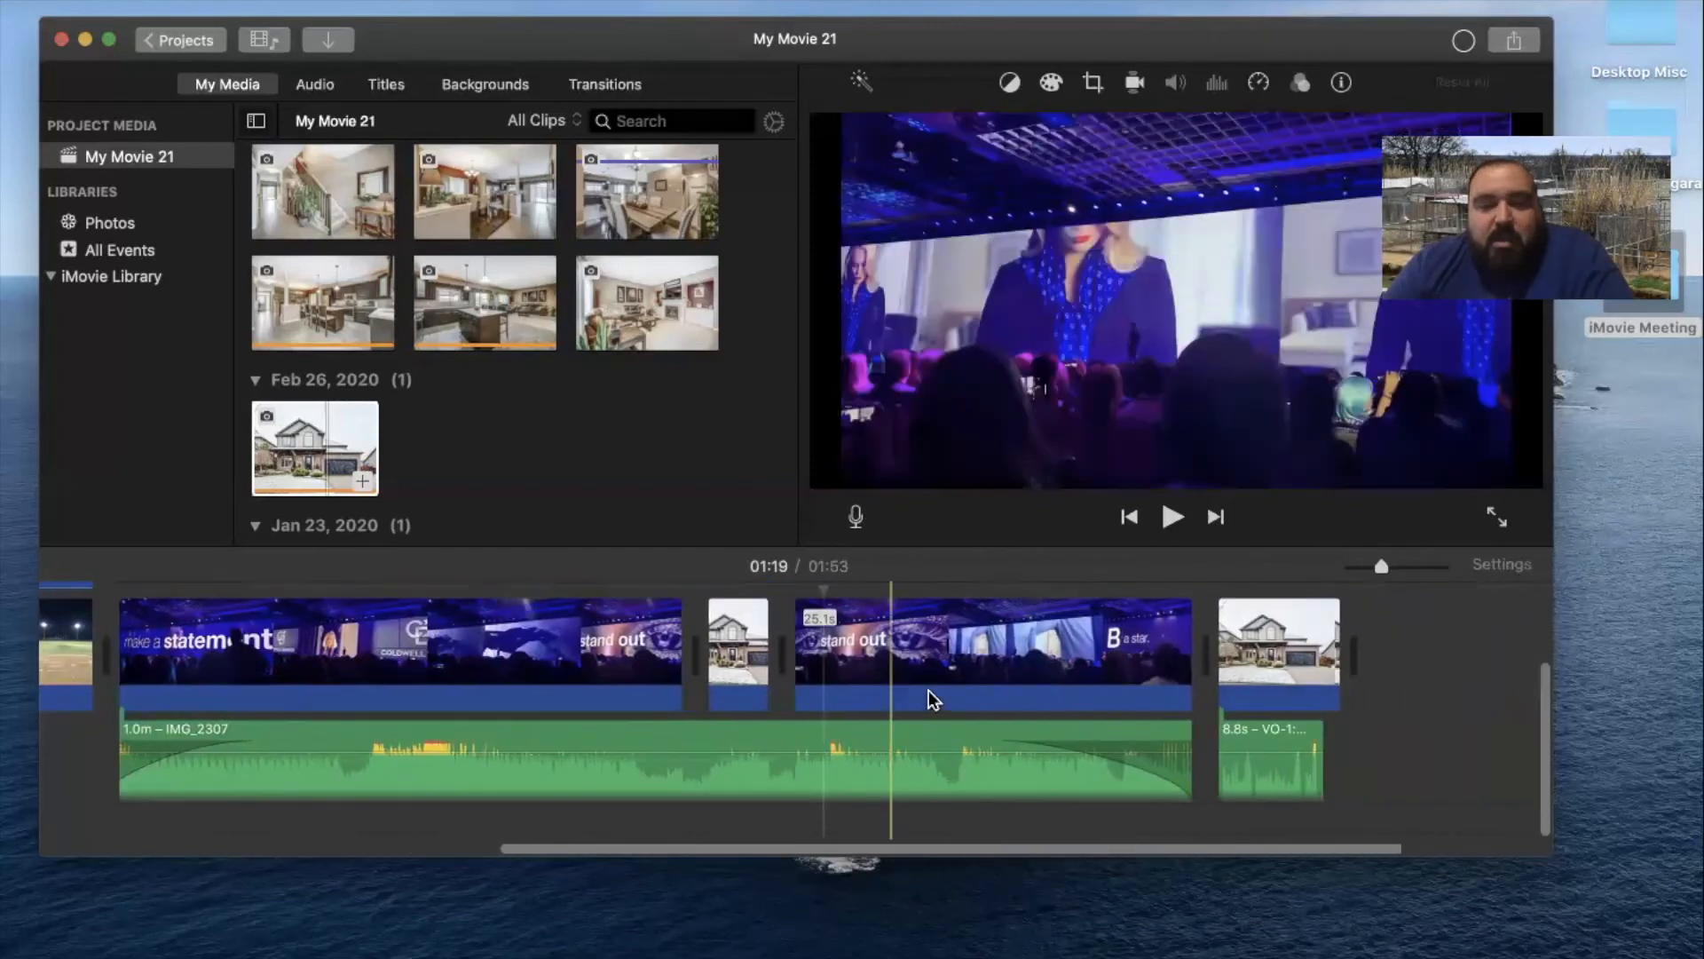
scroll(574, 408, "up", 5)
scroll(568, 404, "up", 5)
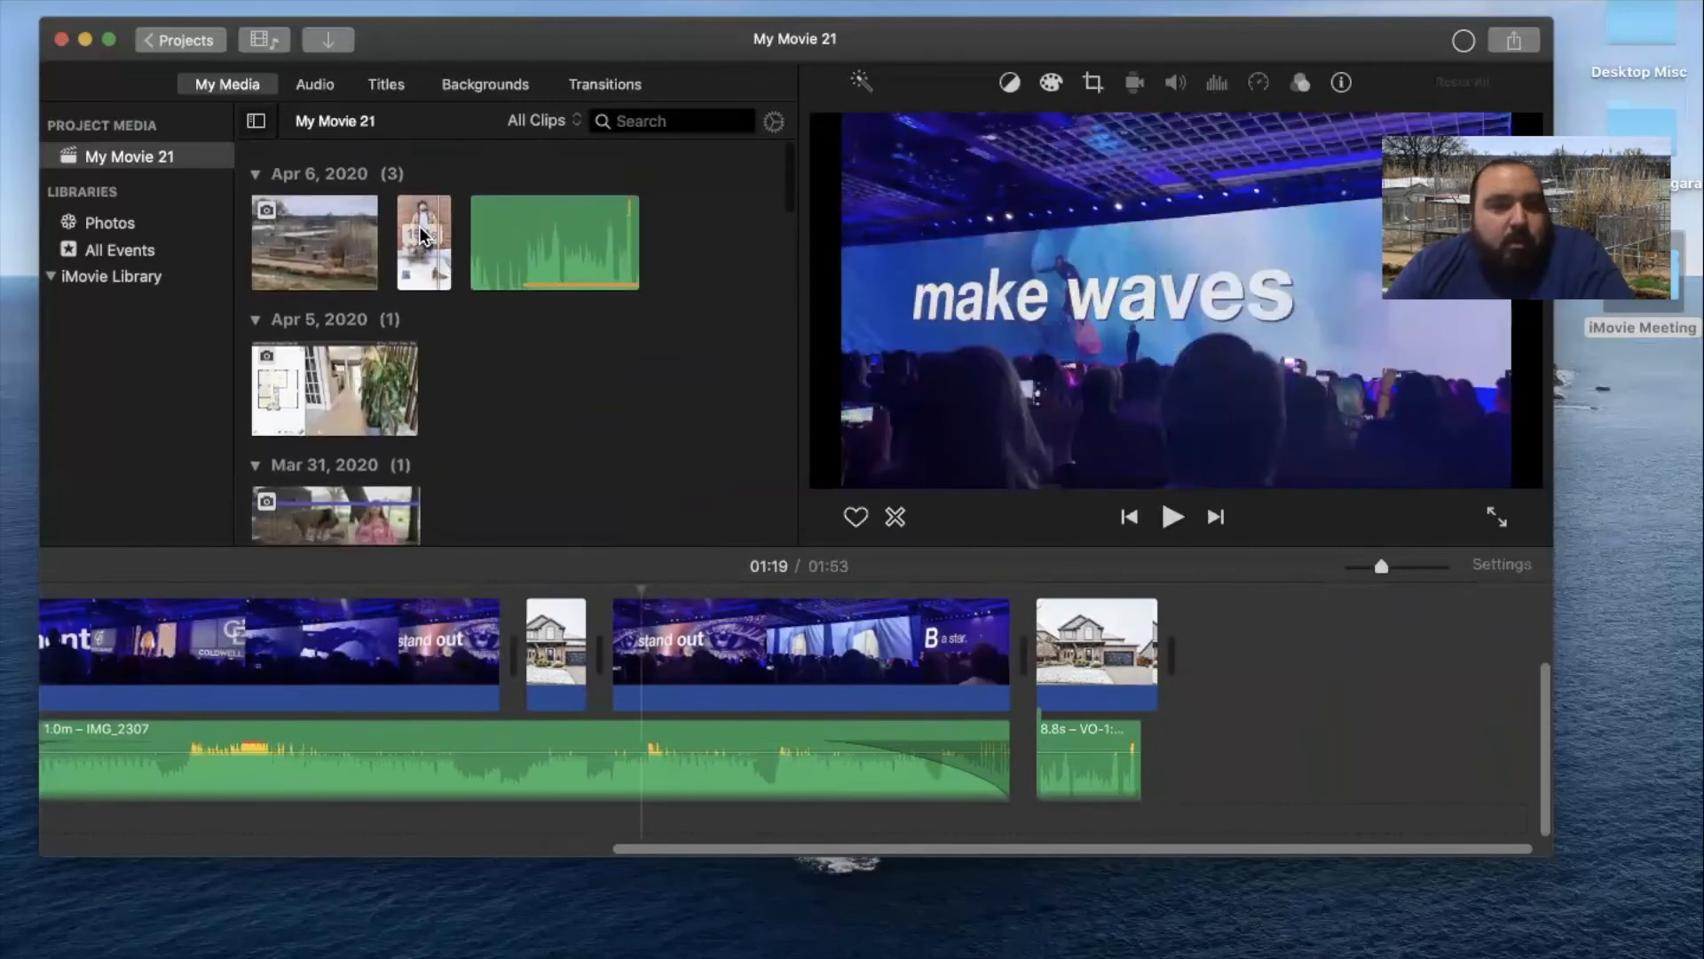
Add the 15.1 s portrait clip of the man with the saddle from the Apr 6, 2020 media to the end of the timeline
left_click_drag(421, 235, 1209, 647)
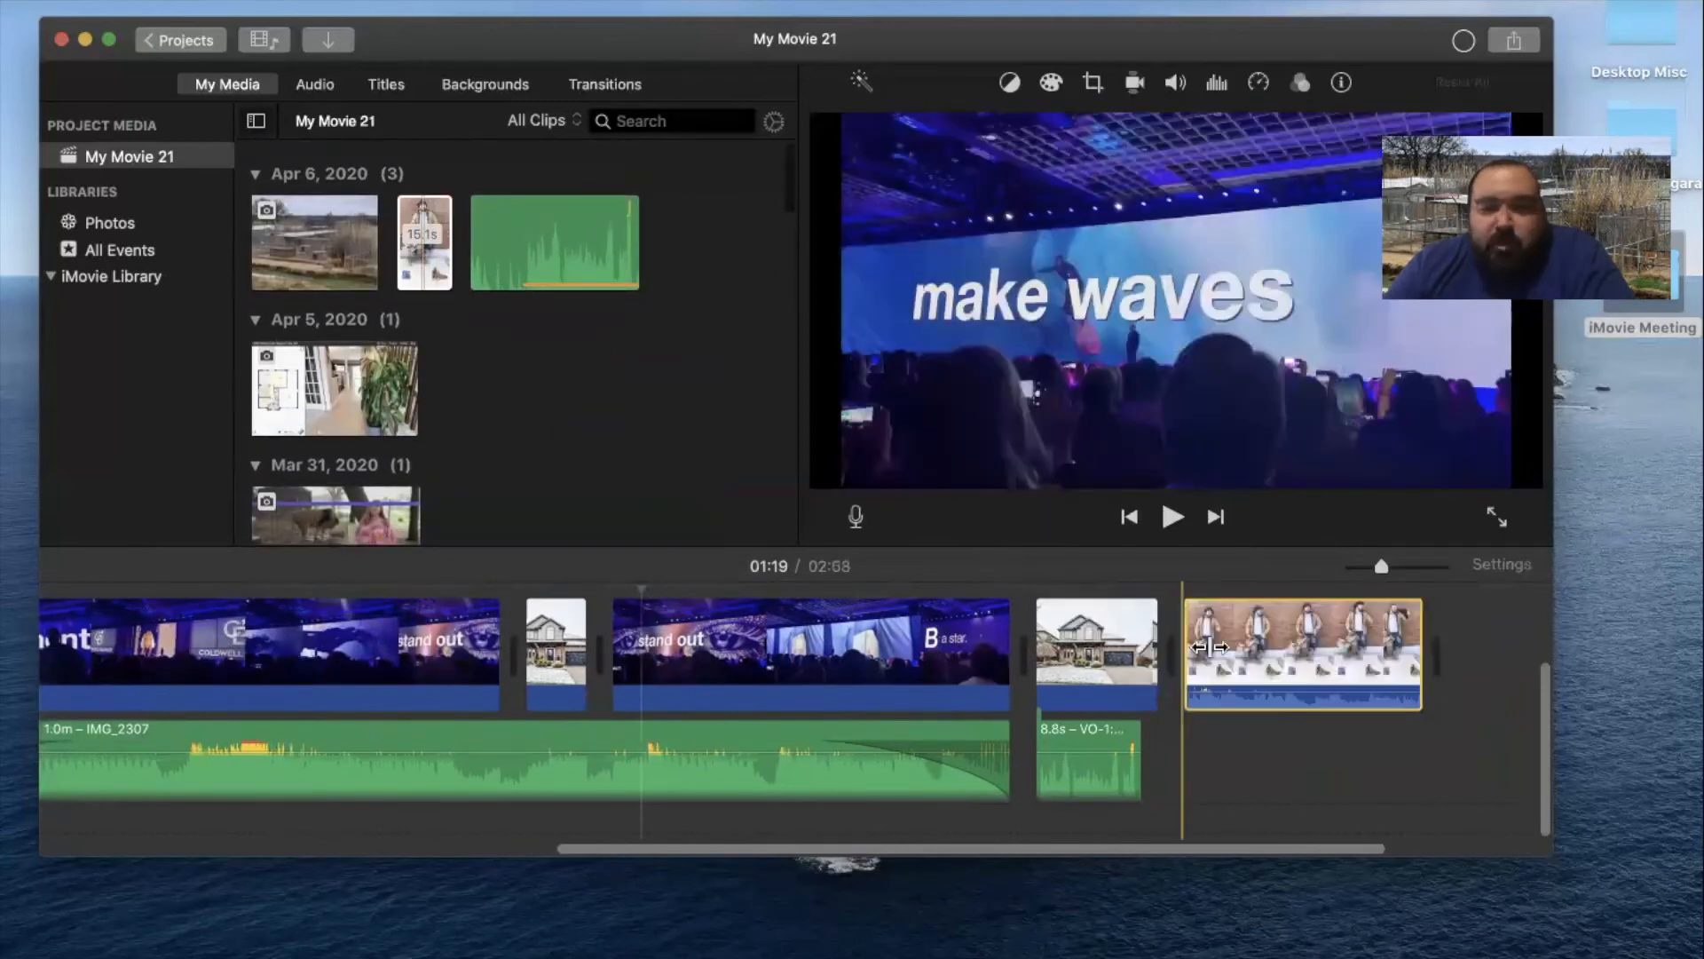
right_click(1298, 636)
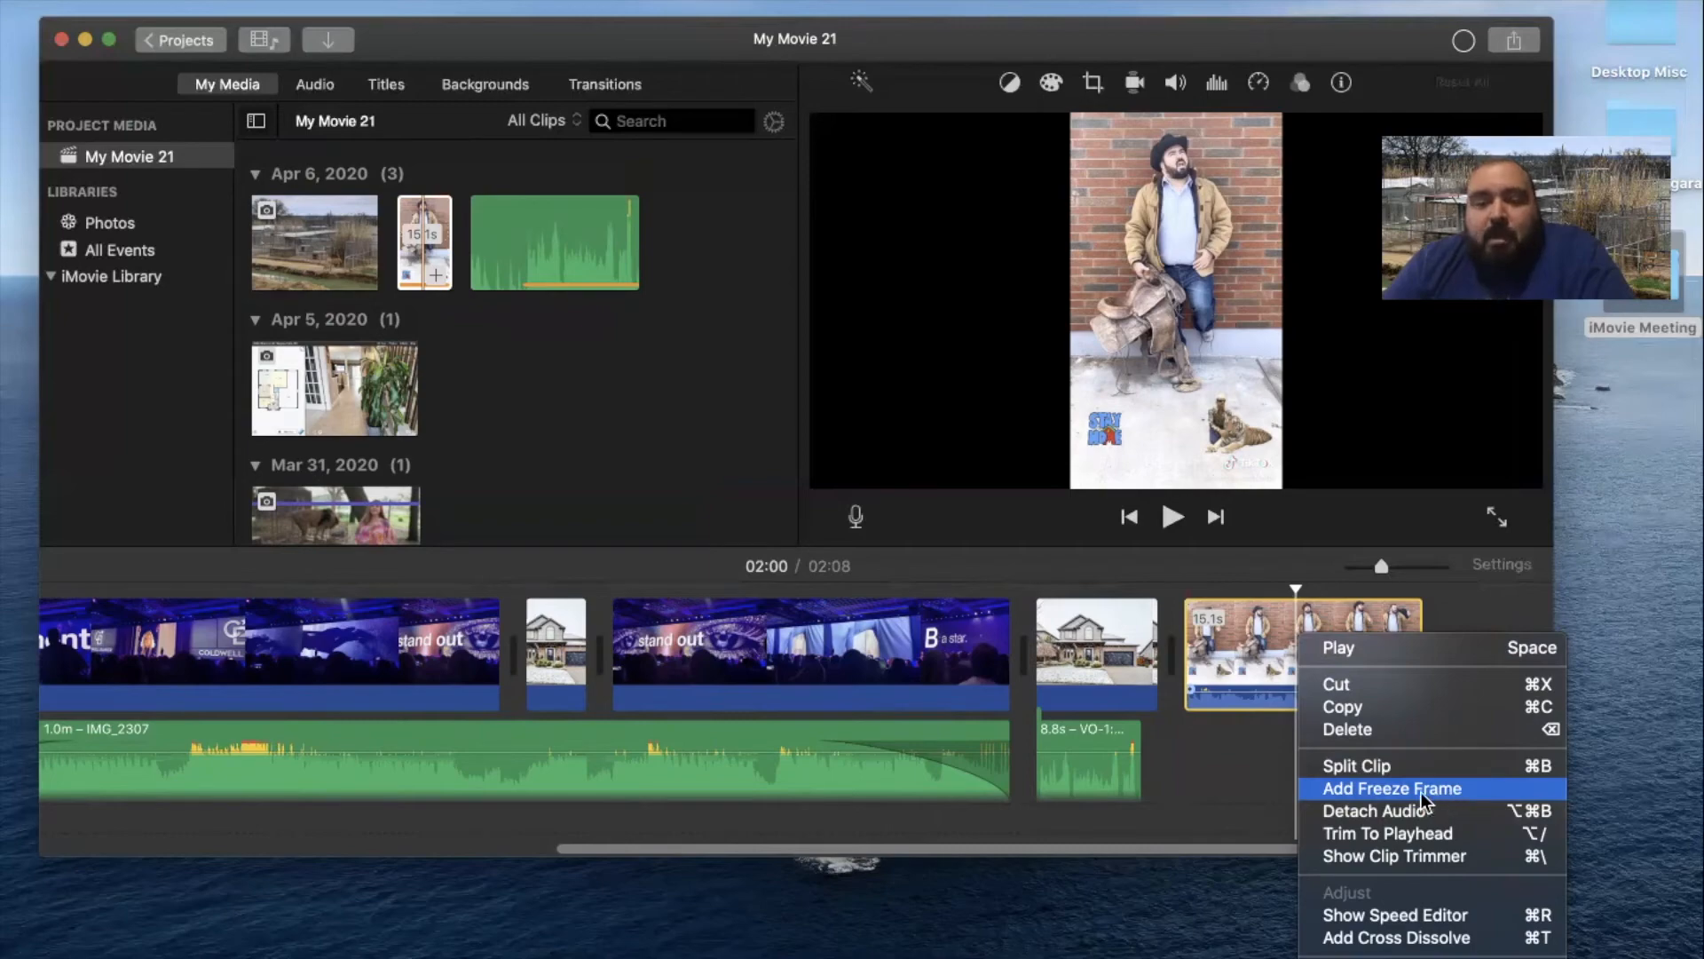
left_click(1238, 791)
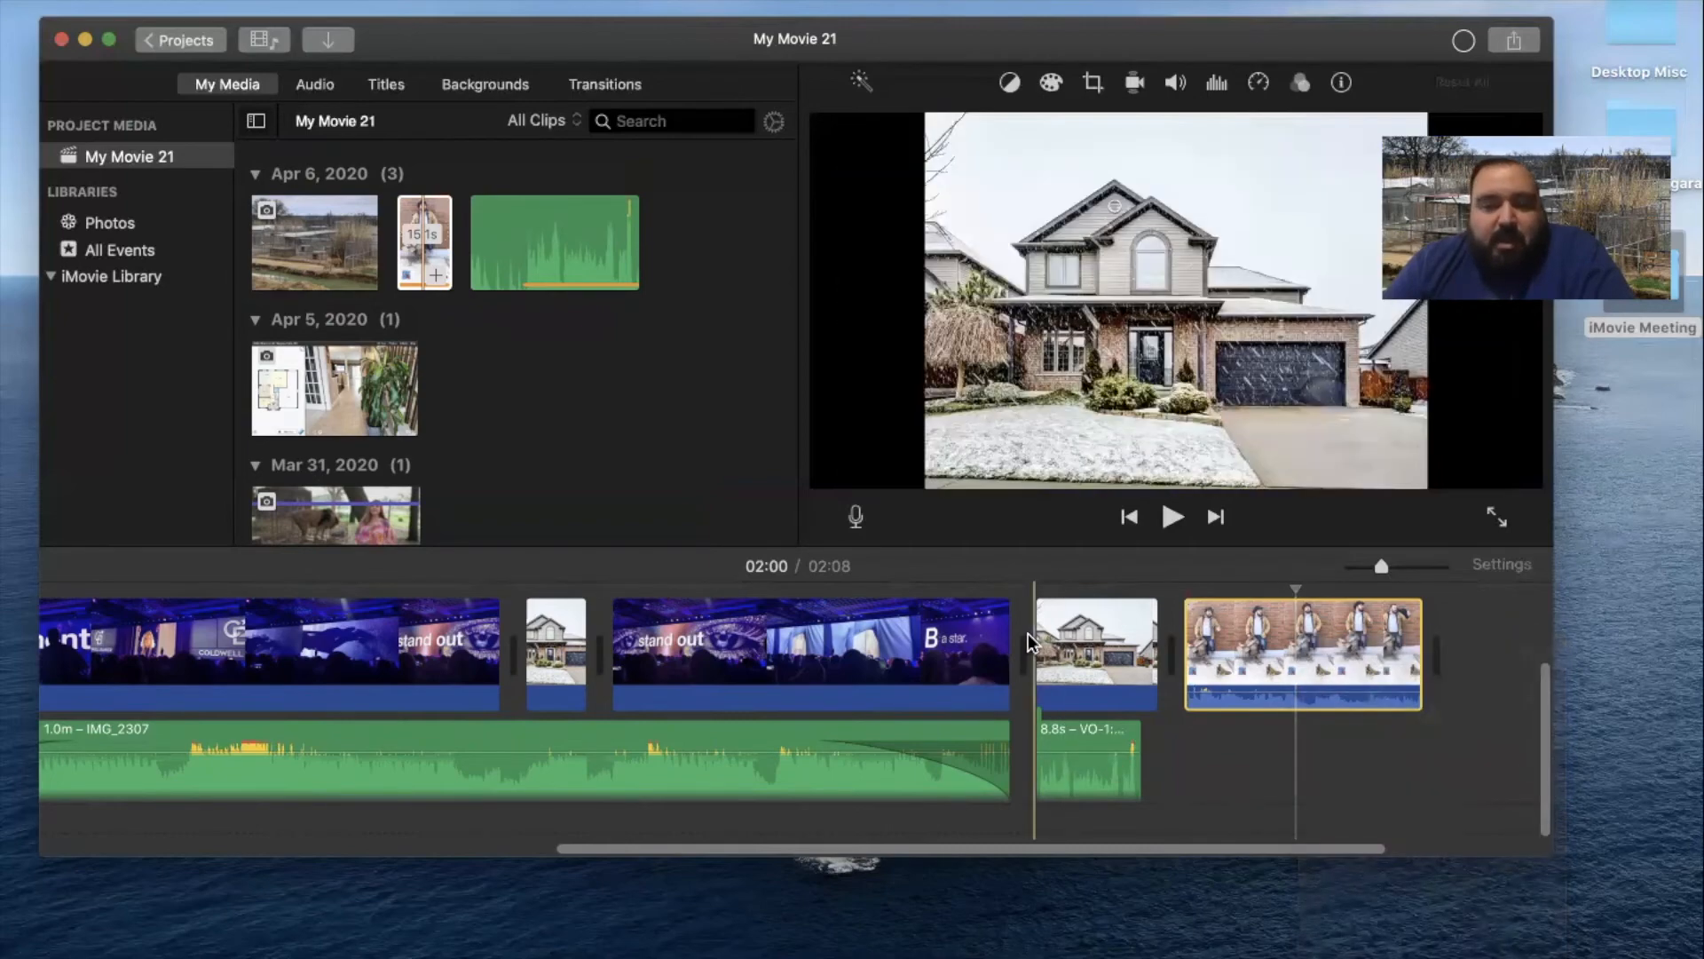
Add a freeze frame at 00:56 in the first conference segment
scroll(621, 641, "left", 5)
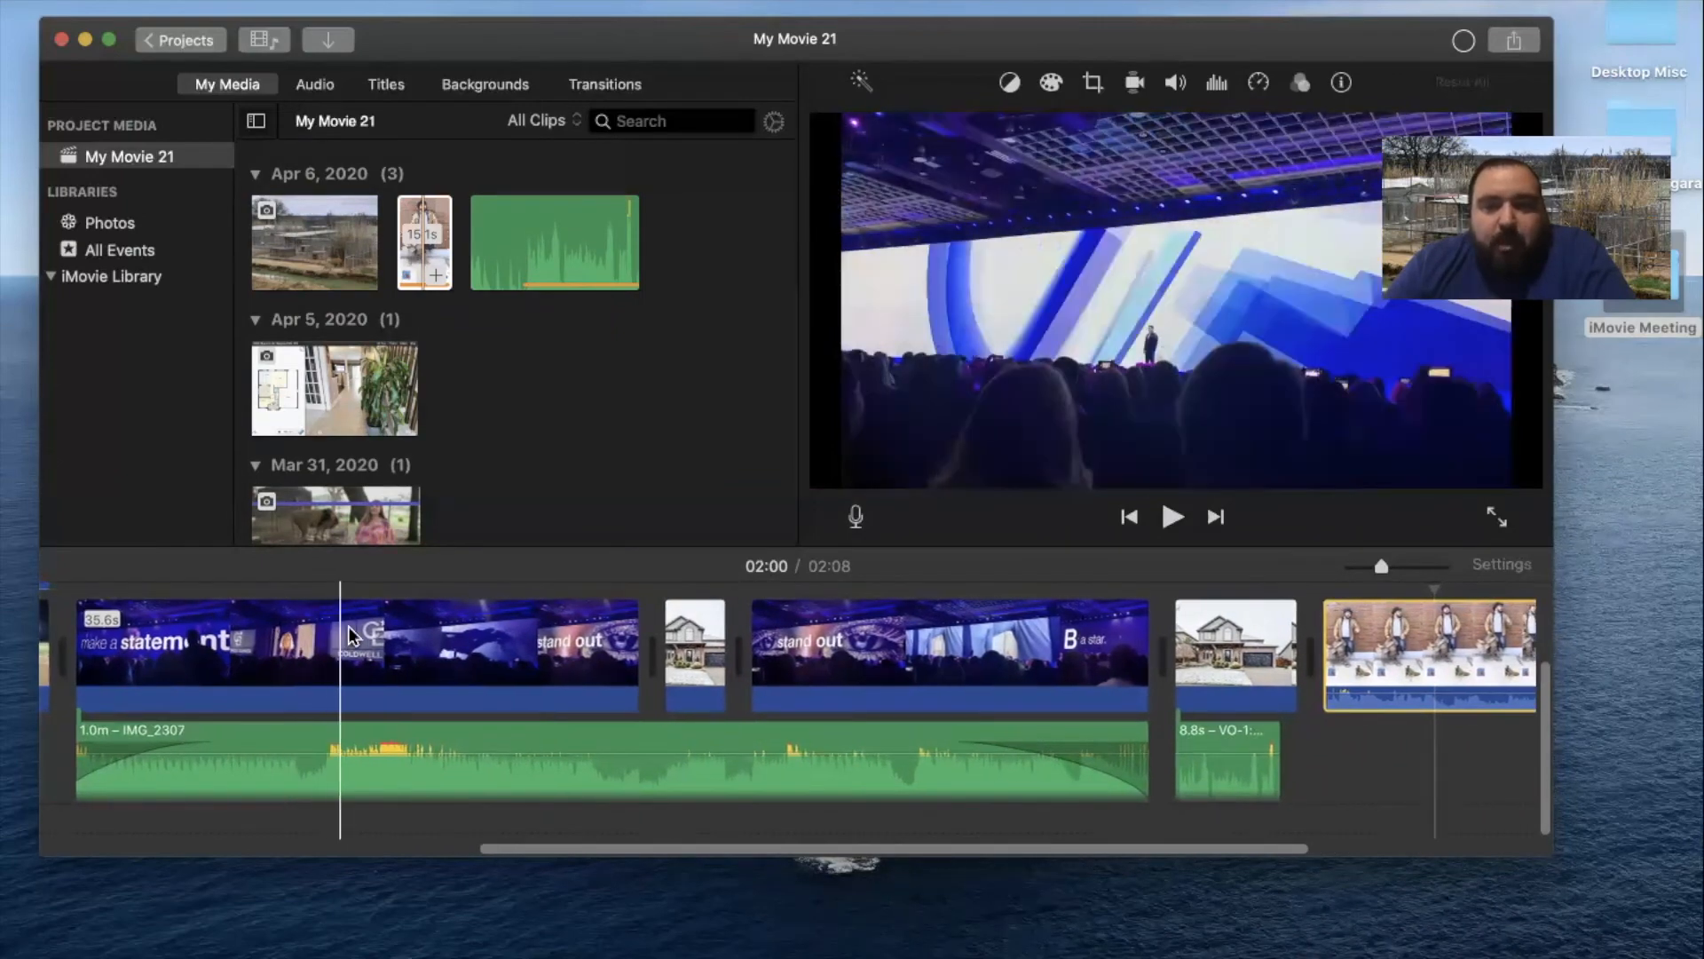
left_click(346, 623)
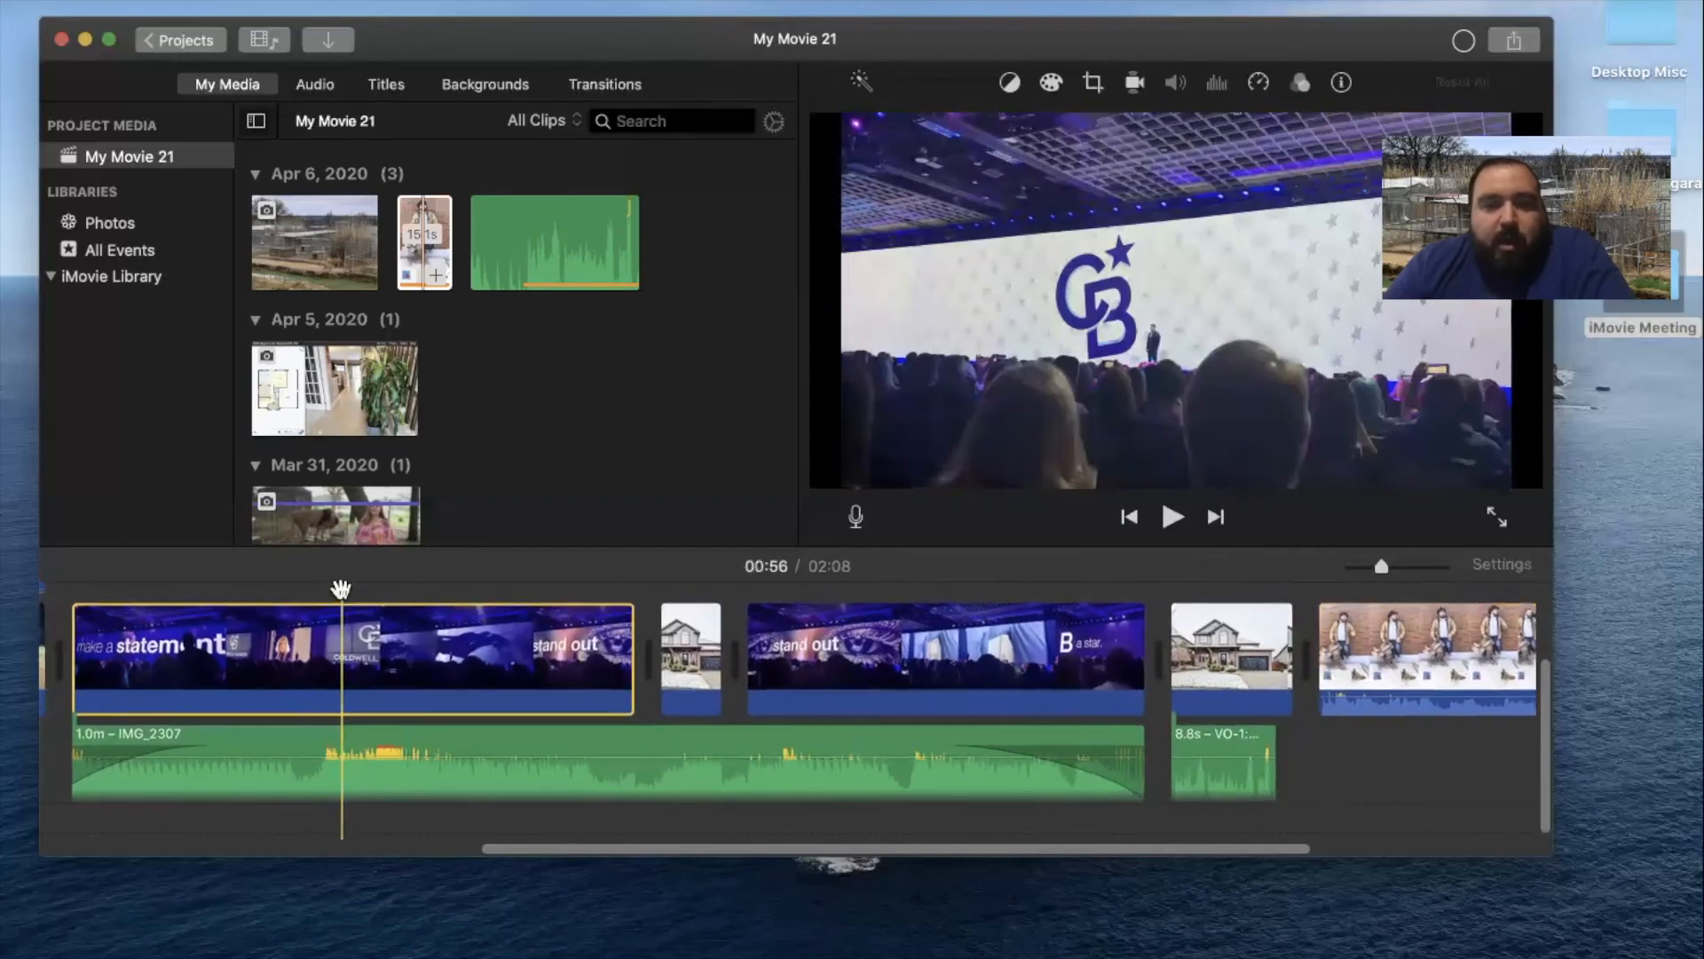
scroll(341, 587, "left", 3)
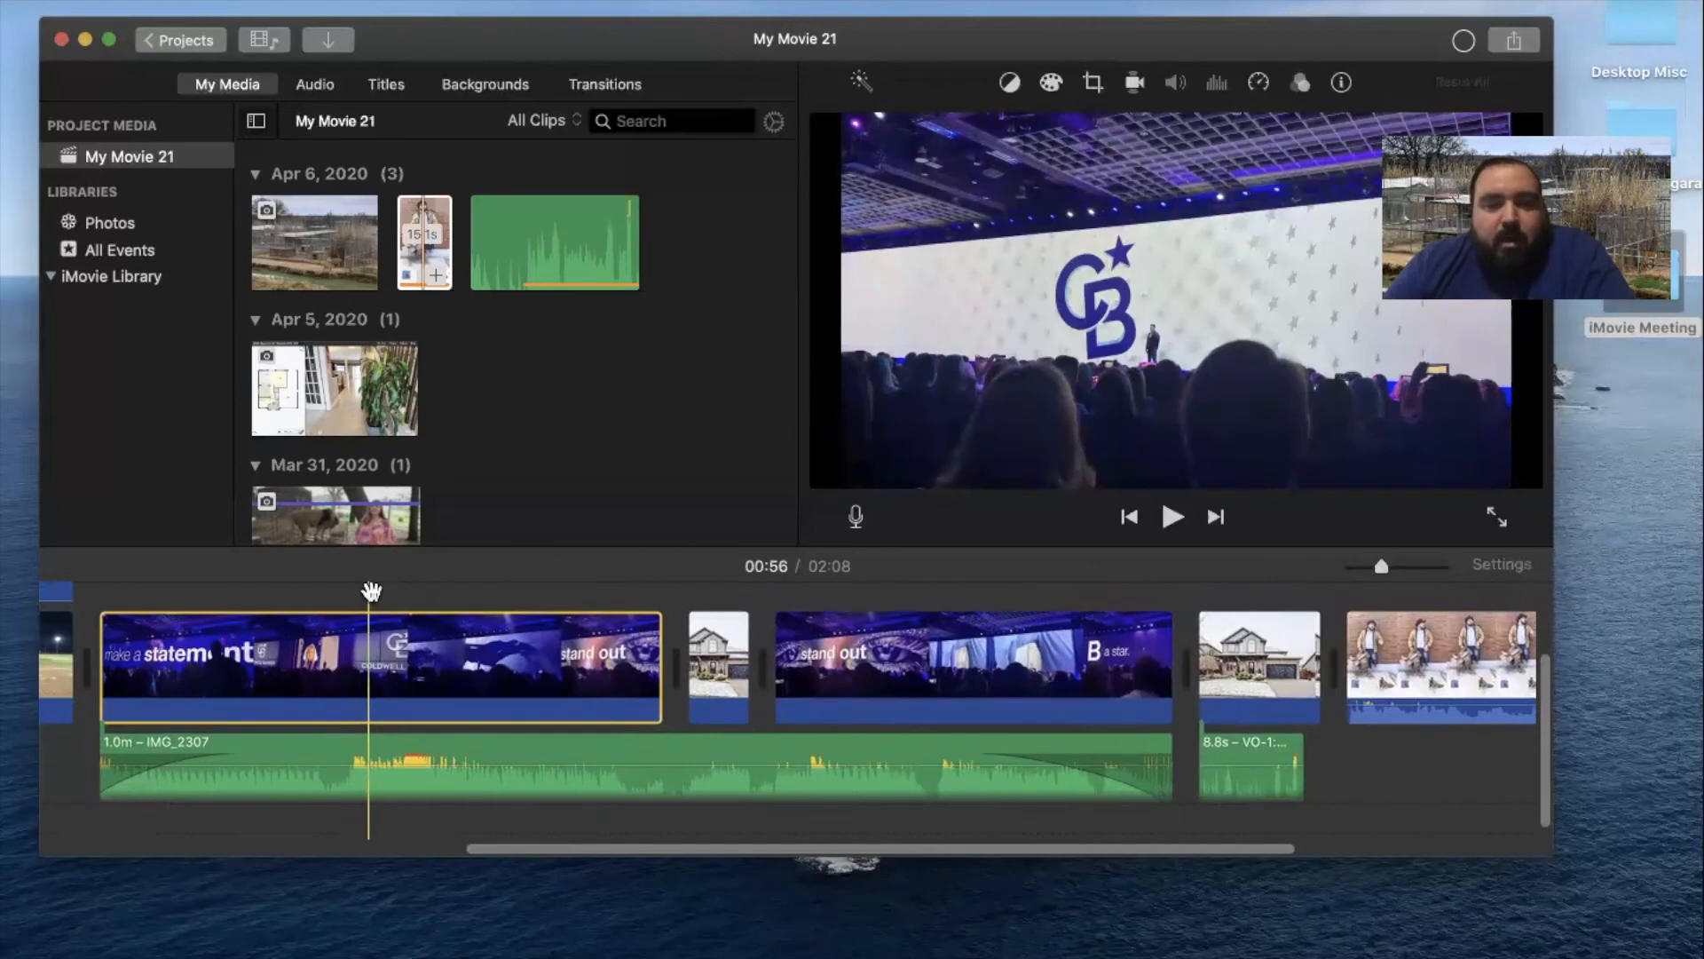
right_click(371, 641)
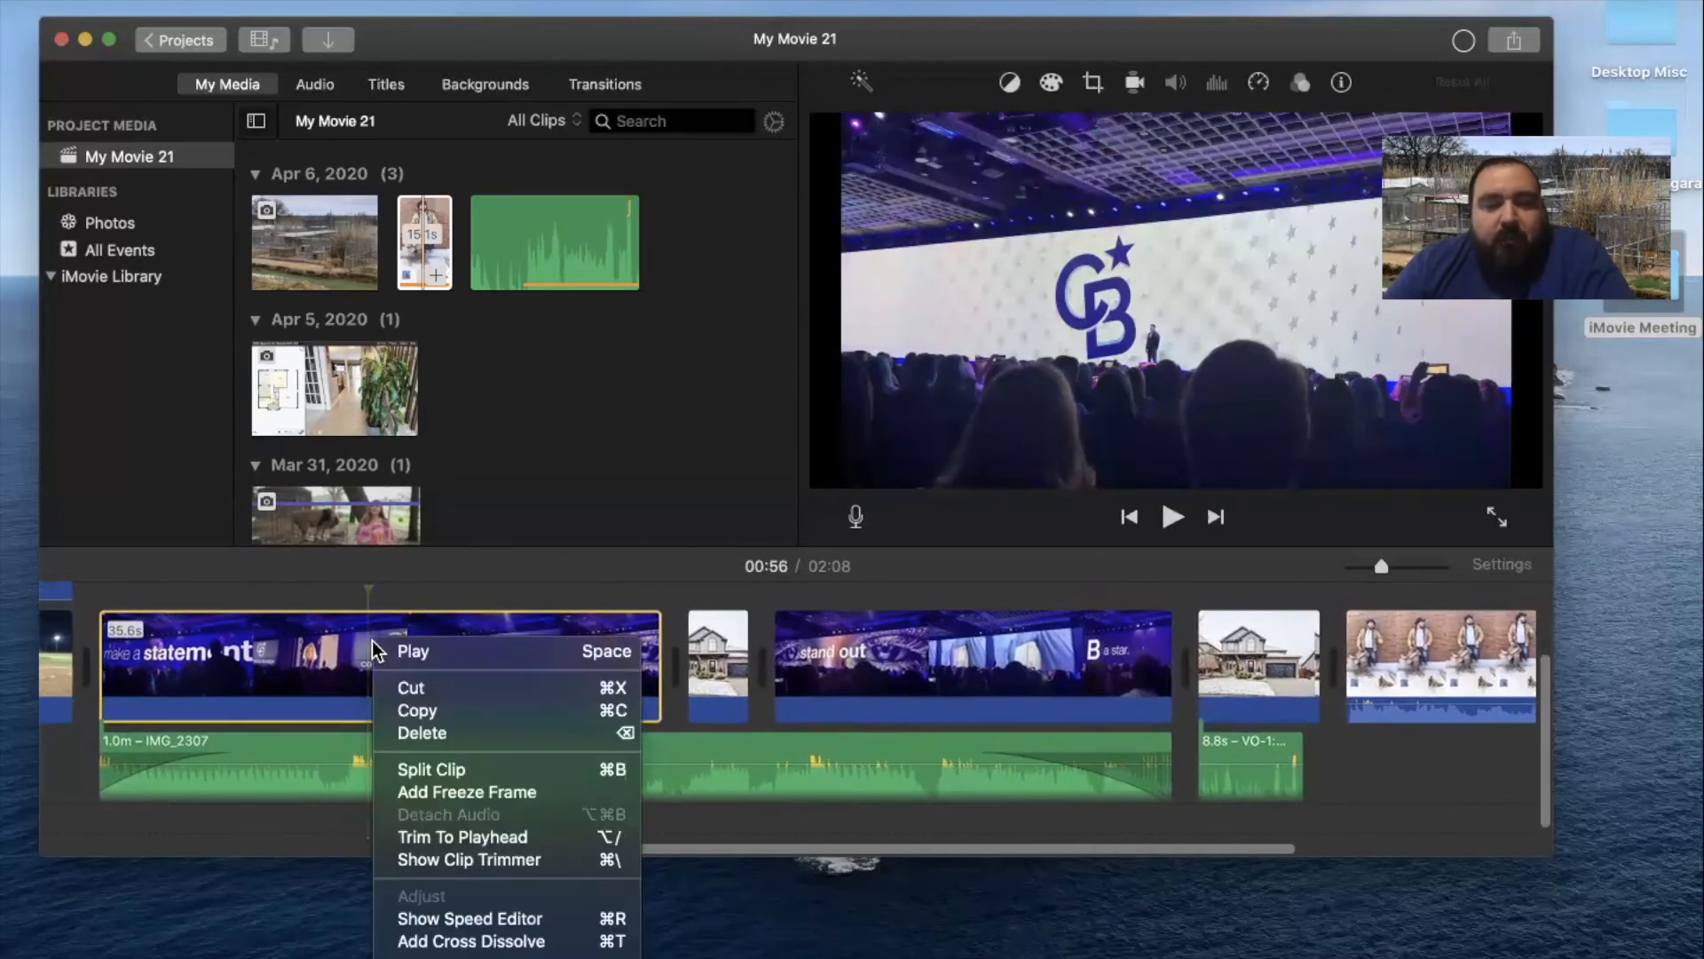
left_click(457, 794)
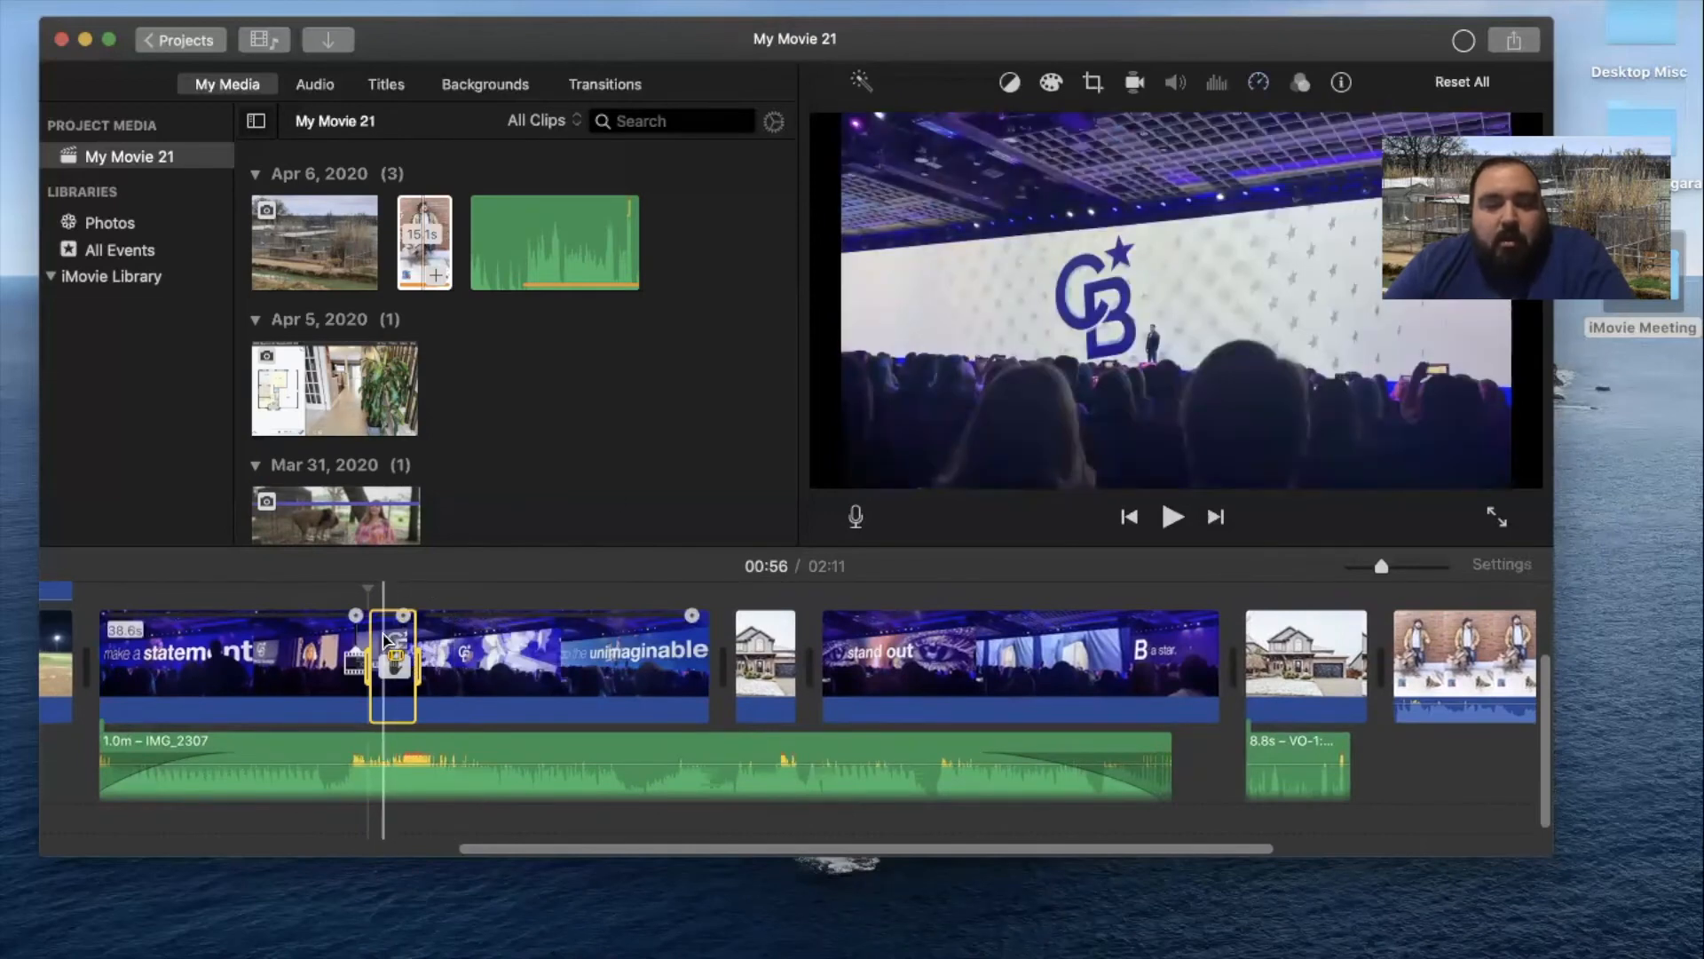
Try selecting ranges in and after the freeze frame of the first conference segment, and open the freeze frame's speed settings
left_click(387, 641)
left_click_drag(389, 639, 413, 647)
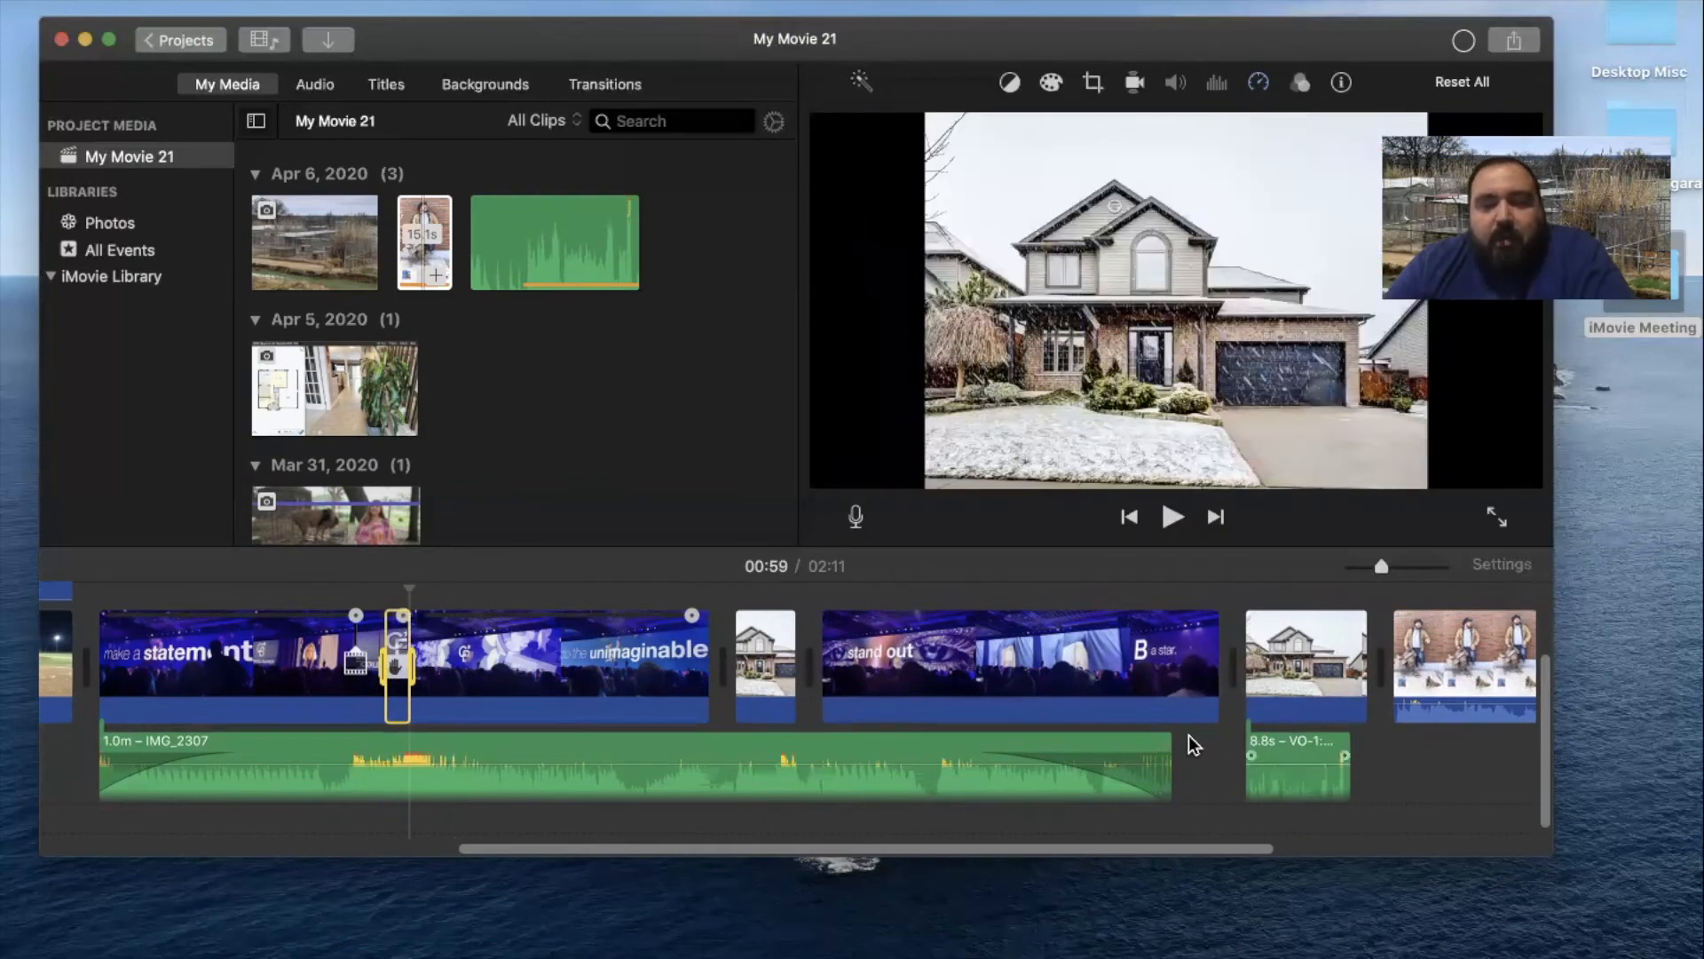
left_click(394, 660)
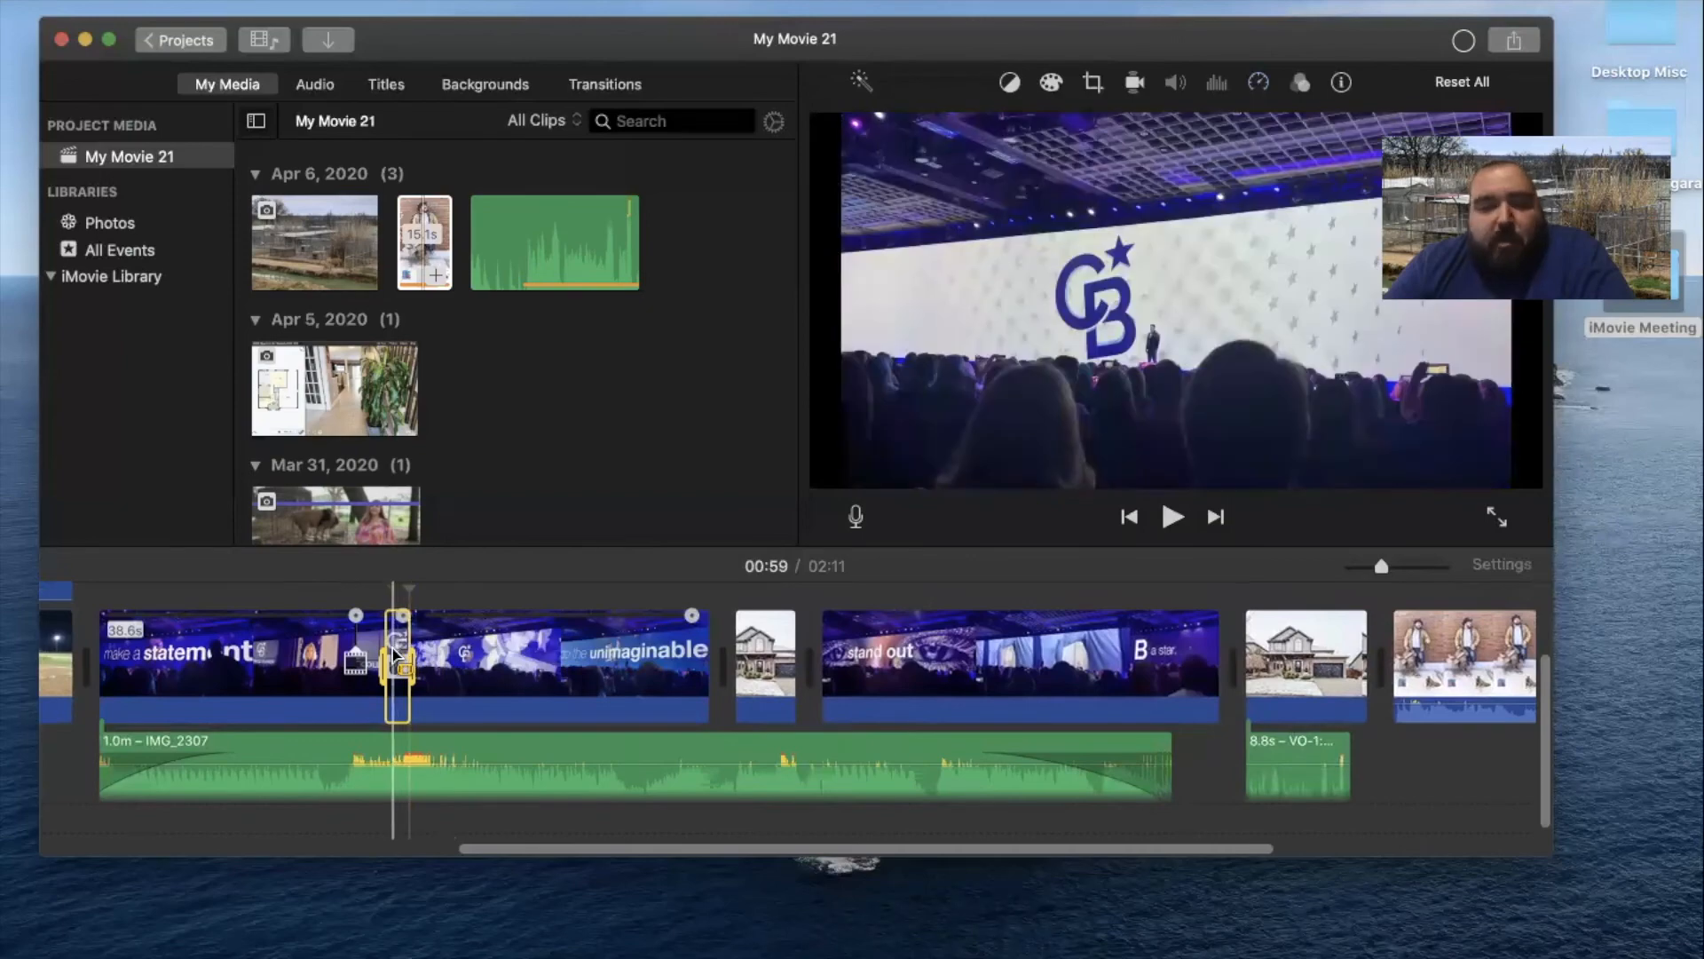
left_click(512, 634)
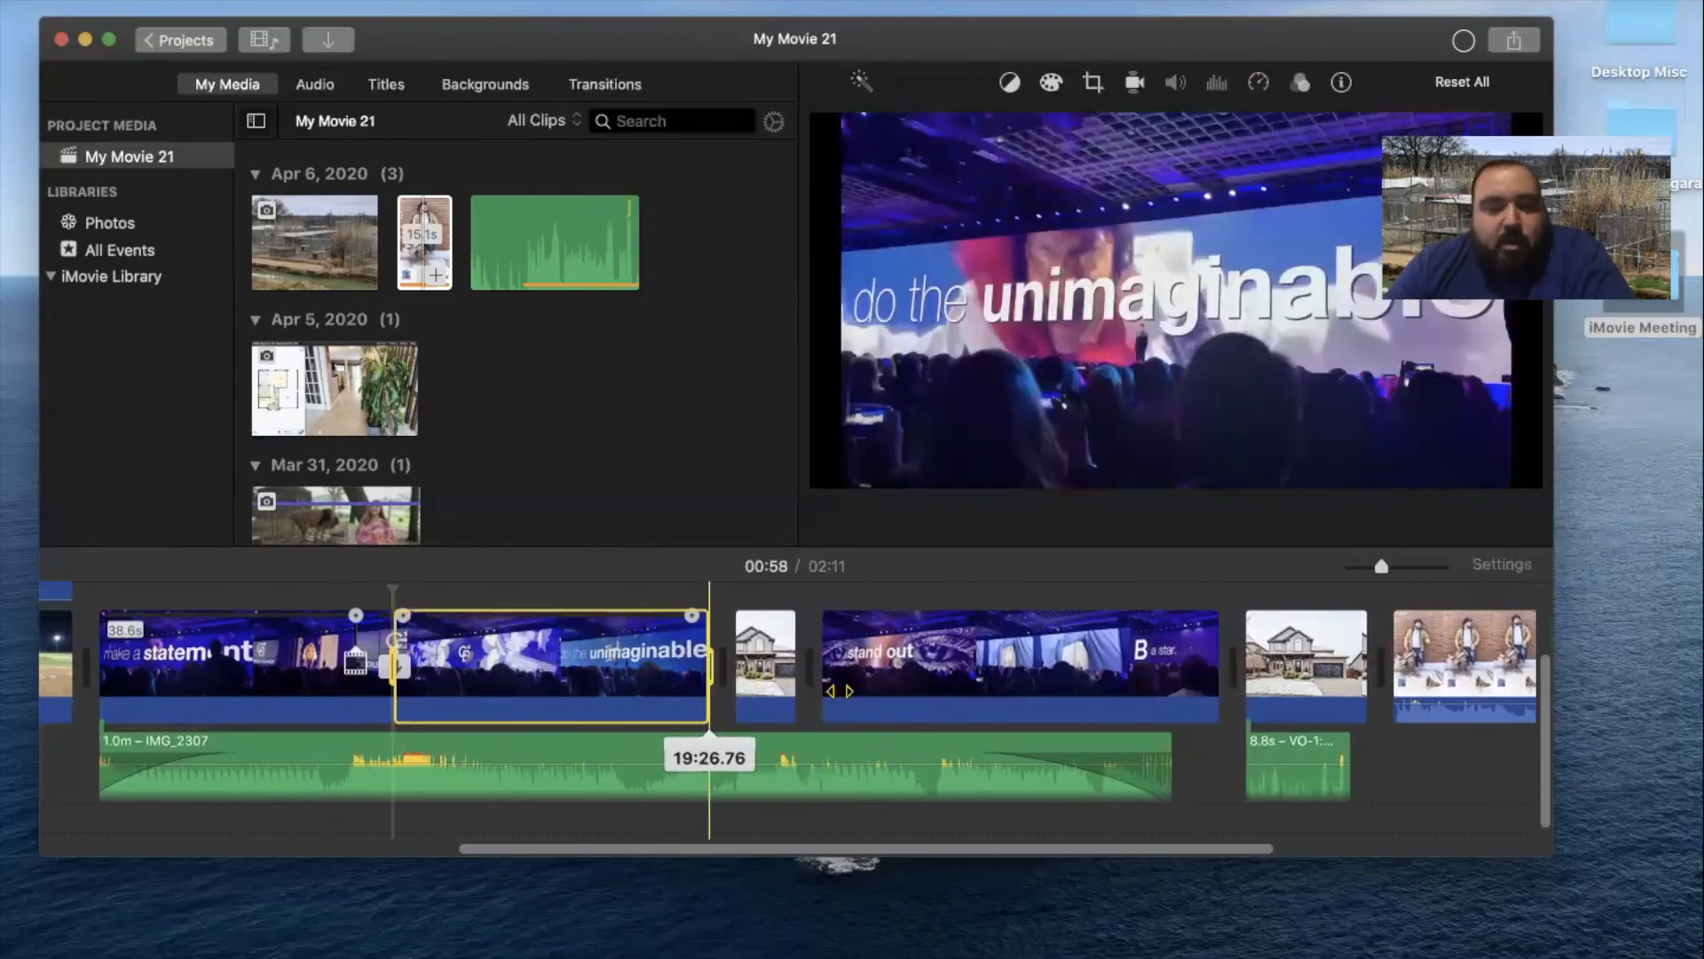
left_click(395, 646)
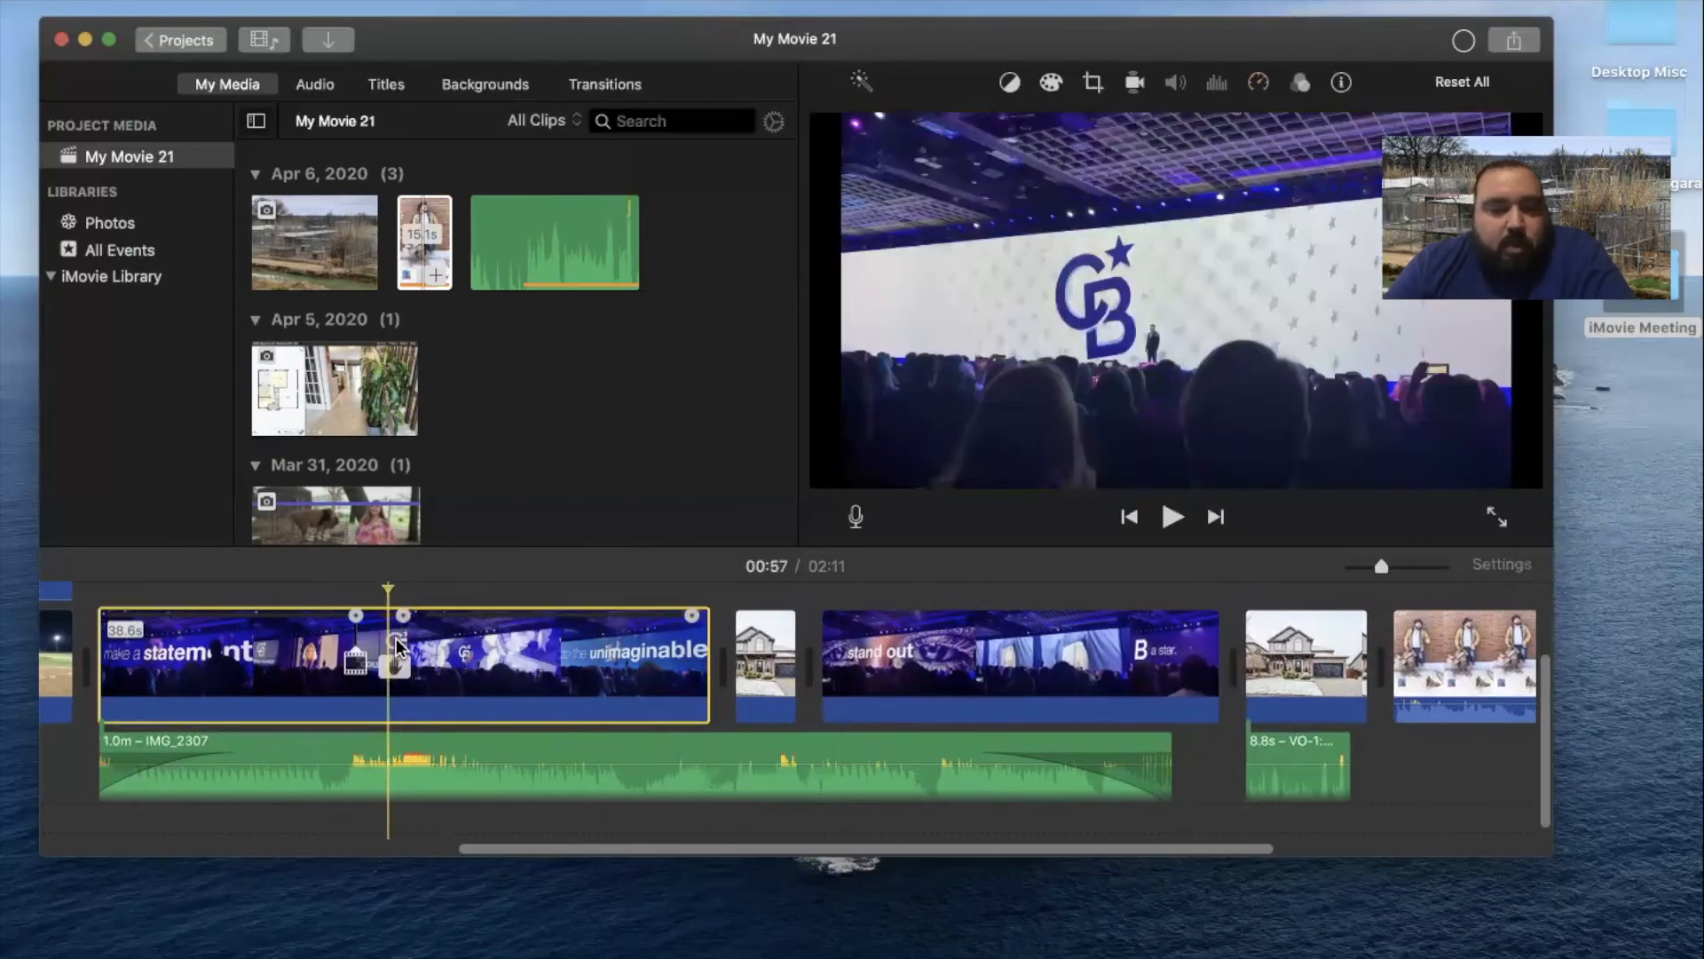
scroll(400, 646, "left", 3)
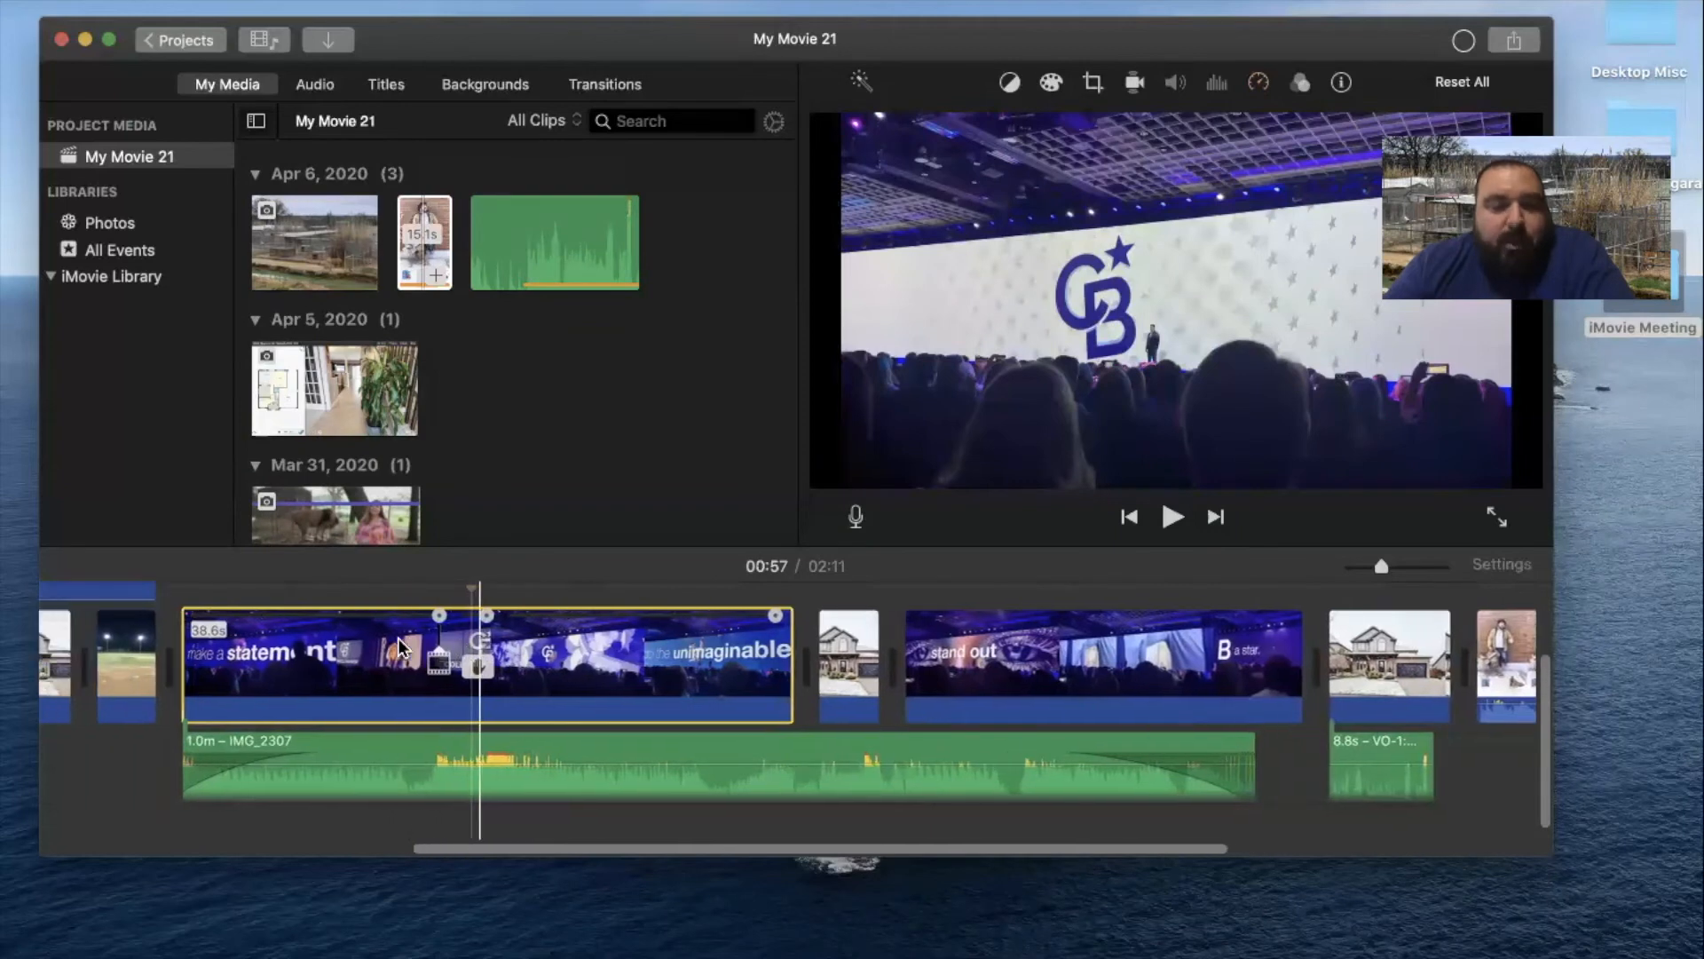
left_click(481, 673)
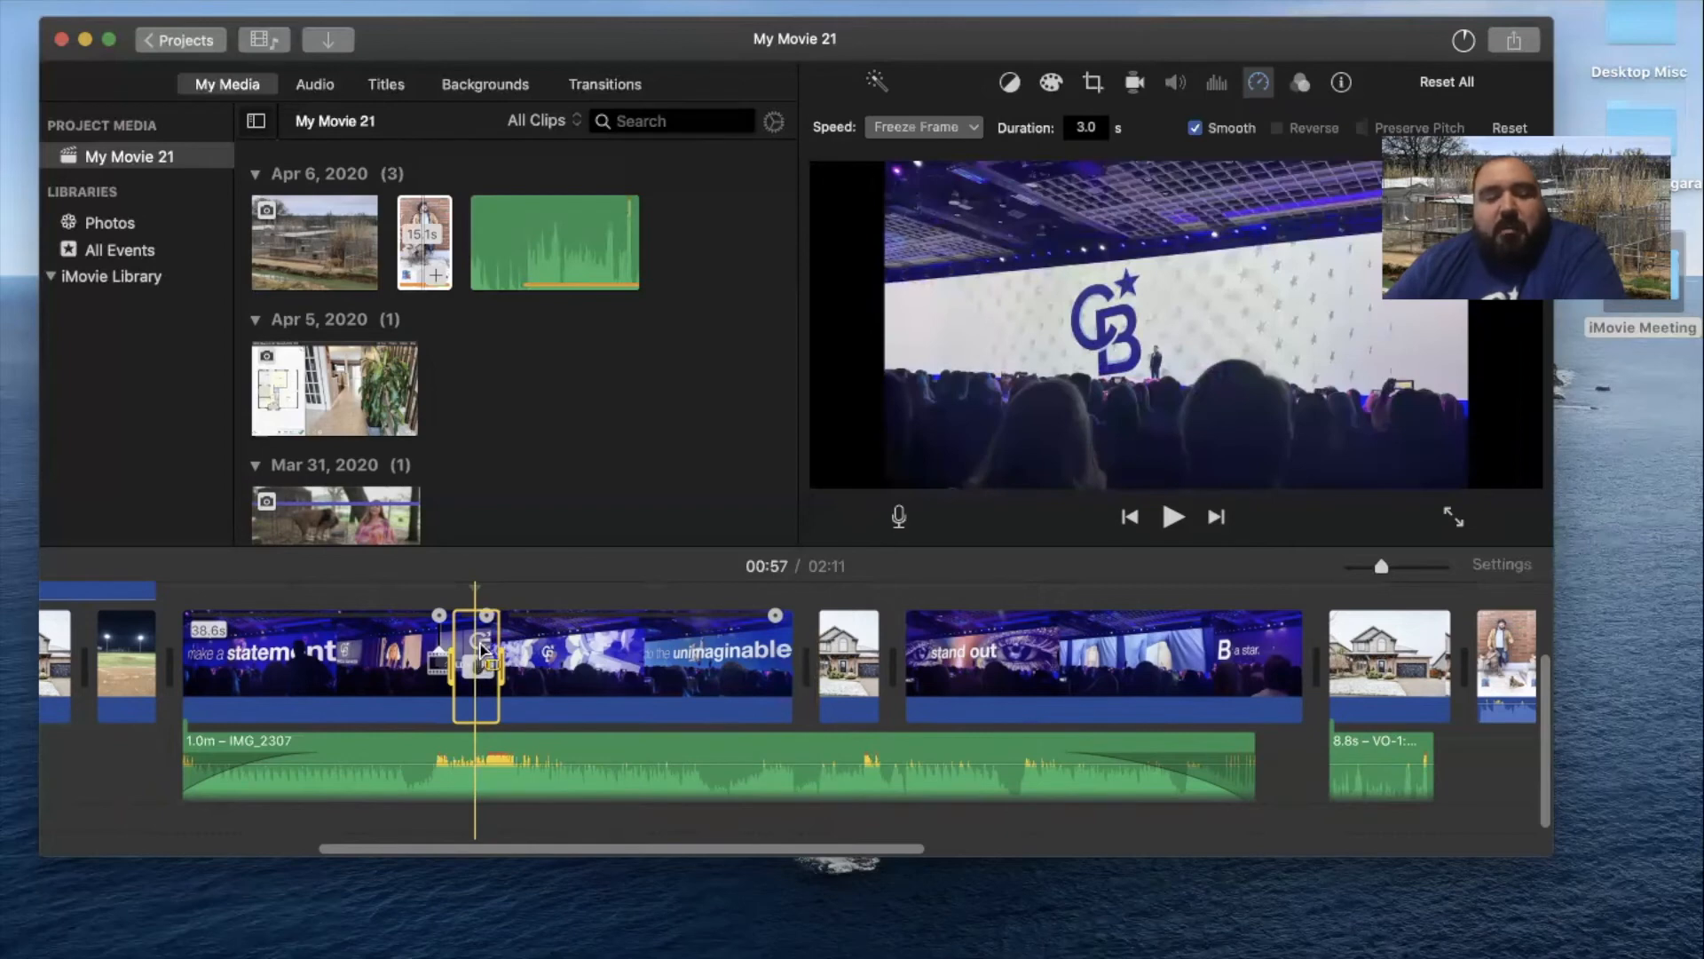
Check the clip commands for the freeze frame, and undo adding it to the first conference segment
right_click(481, 648)
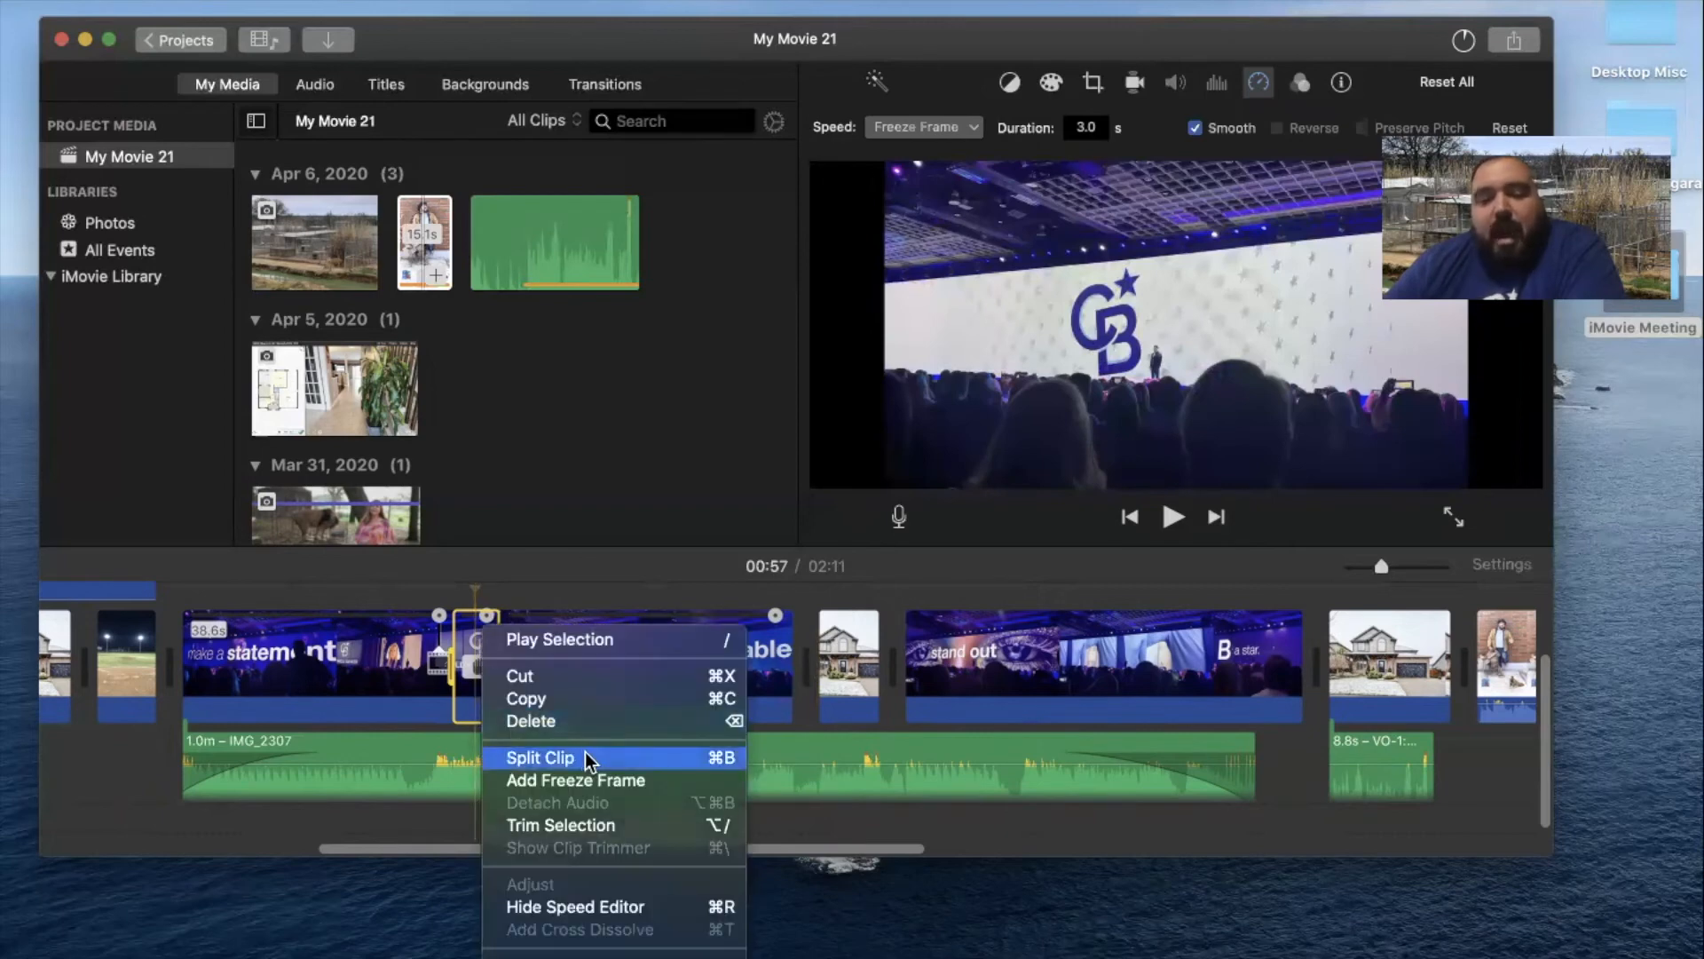
left_click(651, 574)
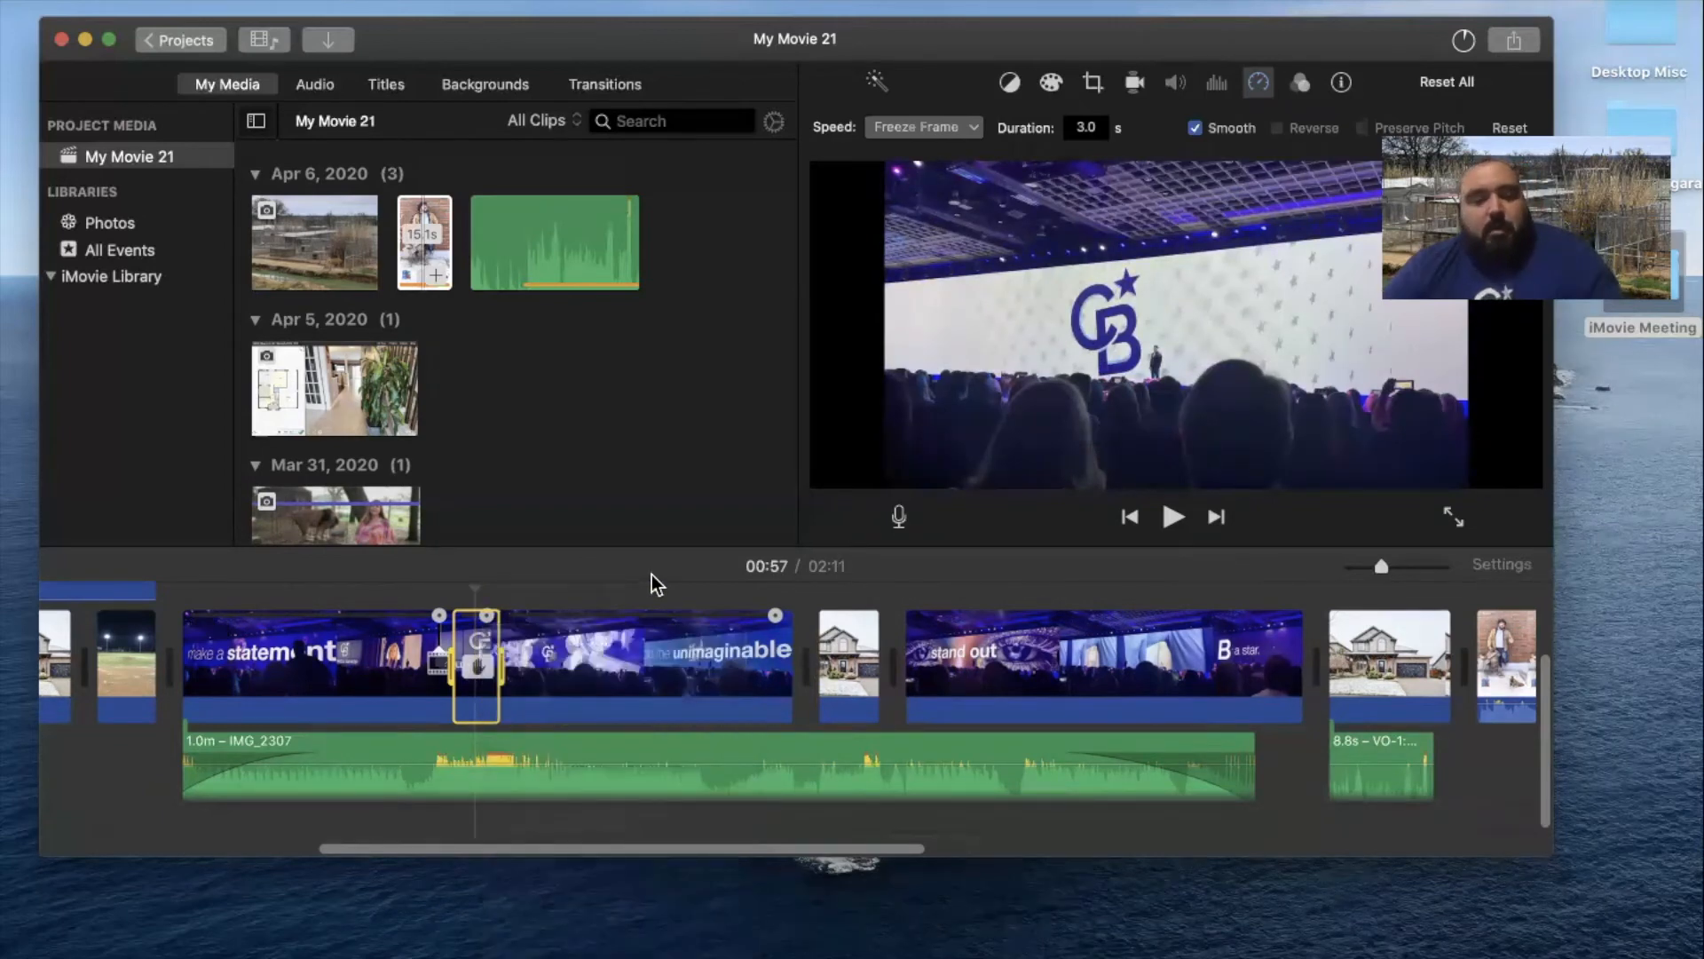
key("super+z")
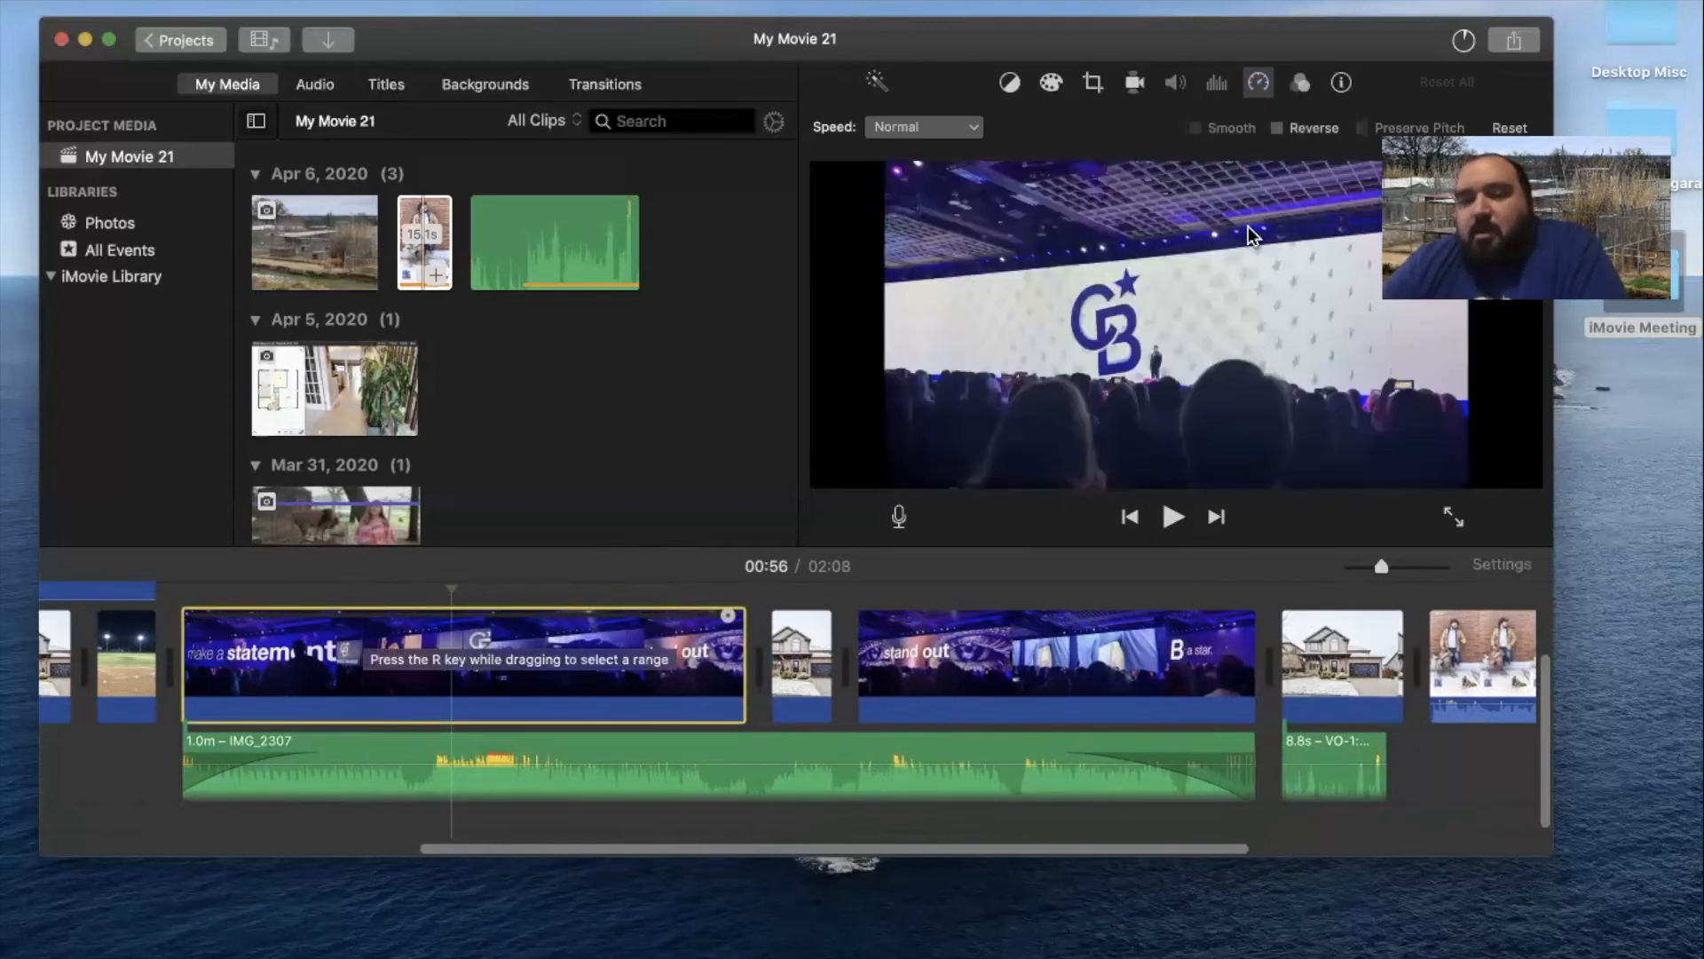
Examine which clip commands are offered for the first conference segment and for its detached audio
right_click(476, 655)
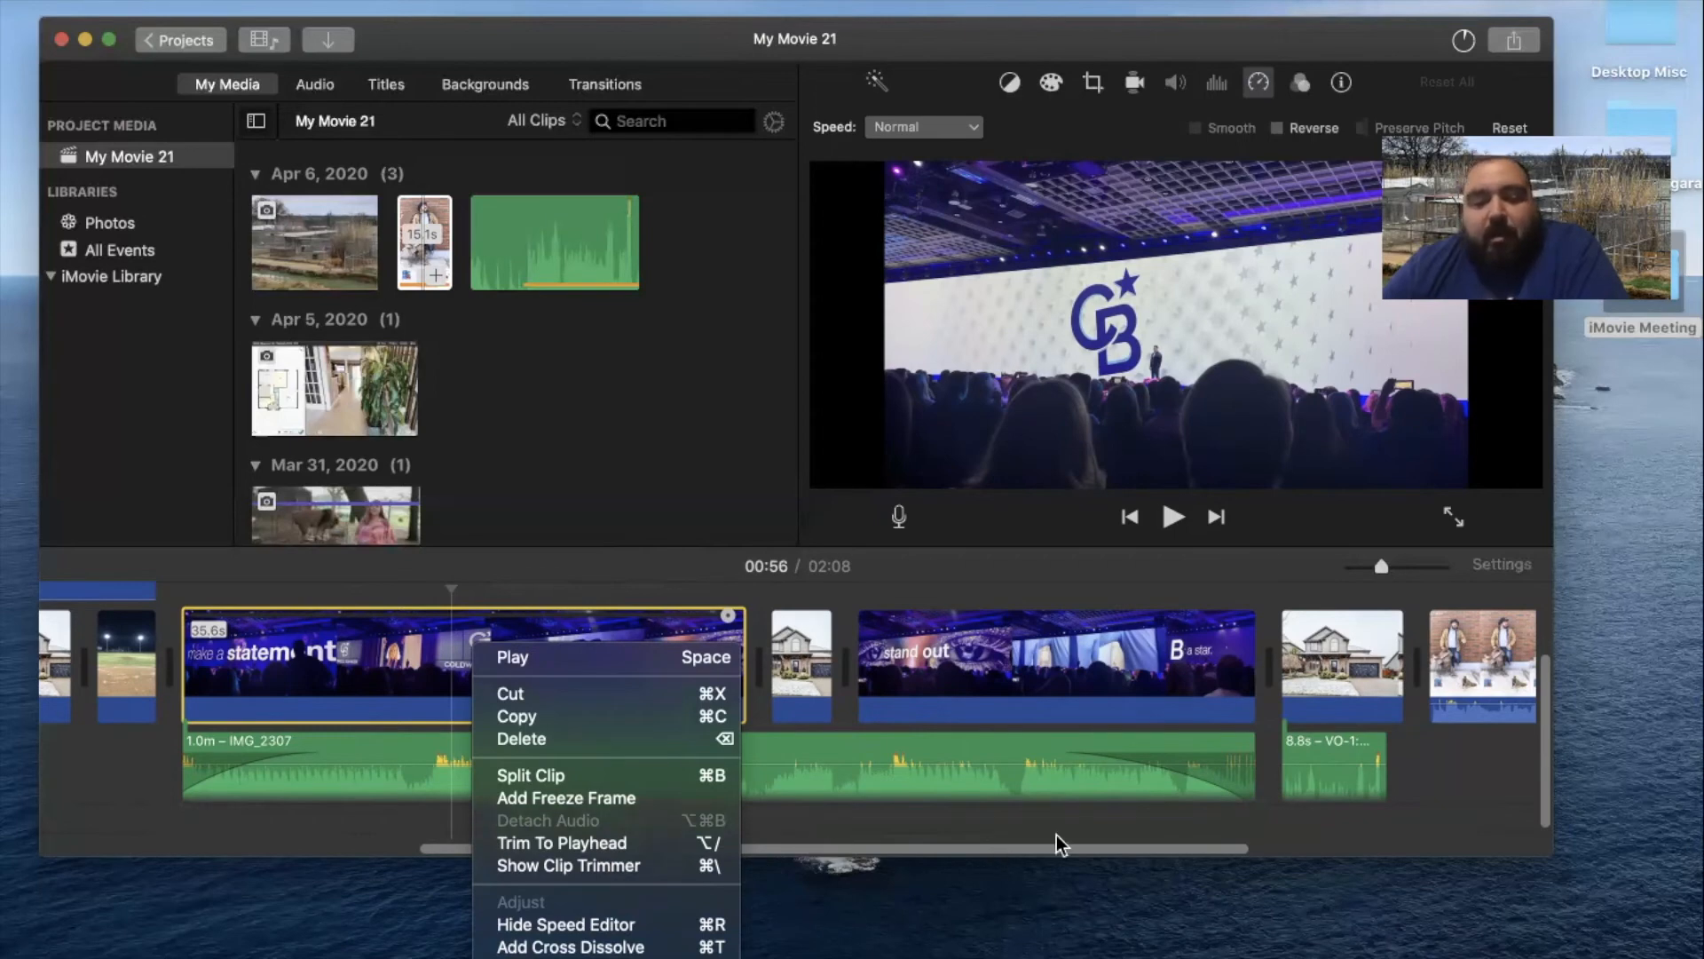
left_click(1064, 833)
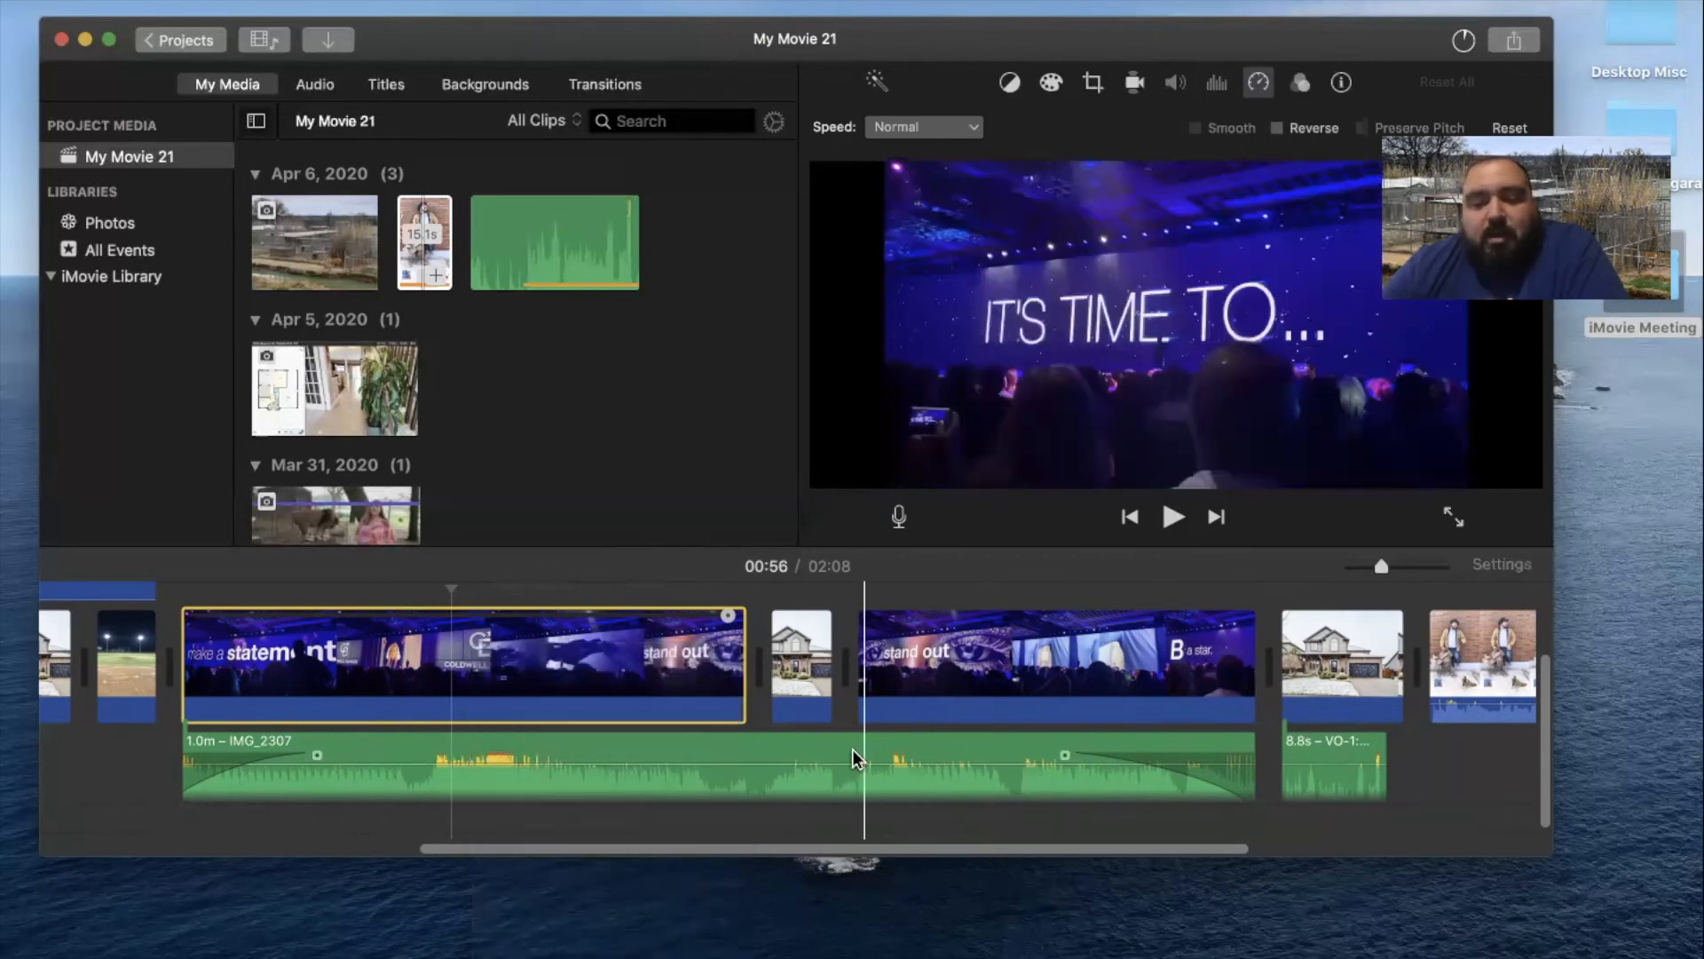
right_click(851, 748)
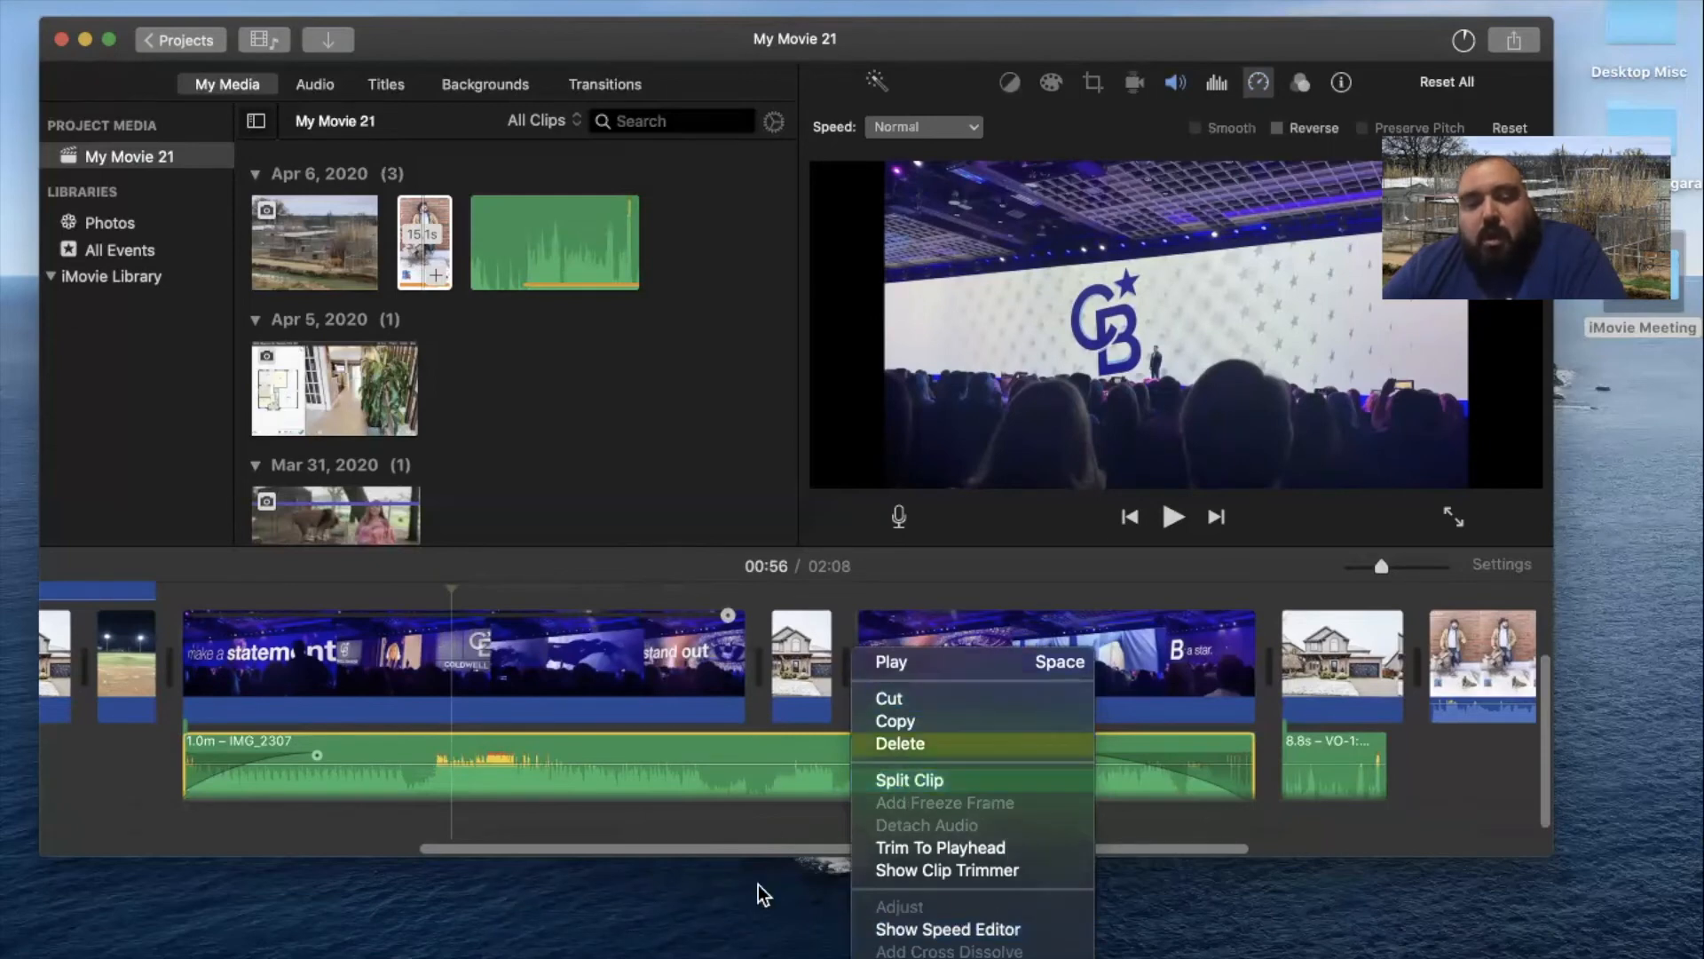
left_click(711, 954)
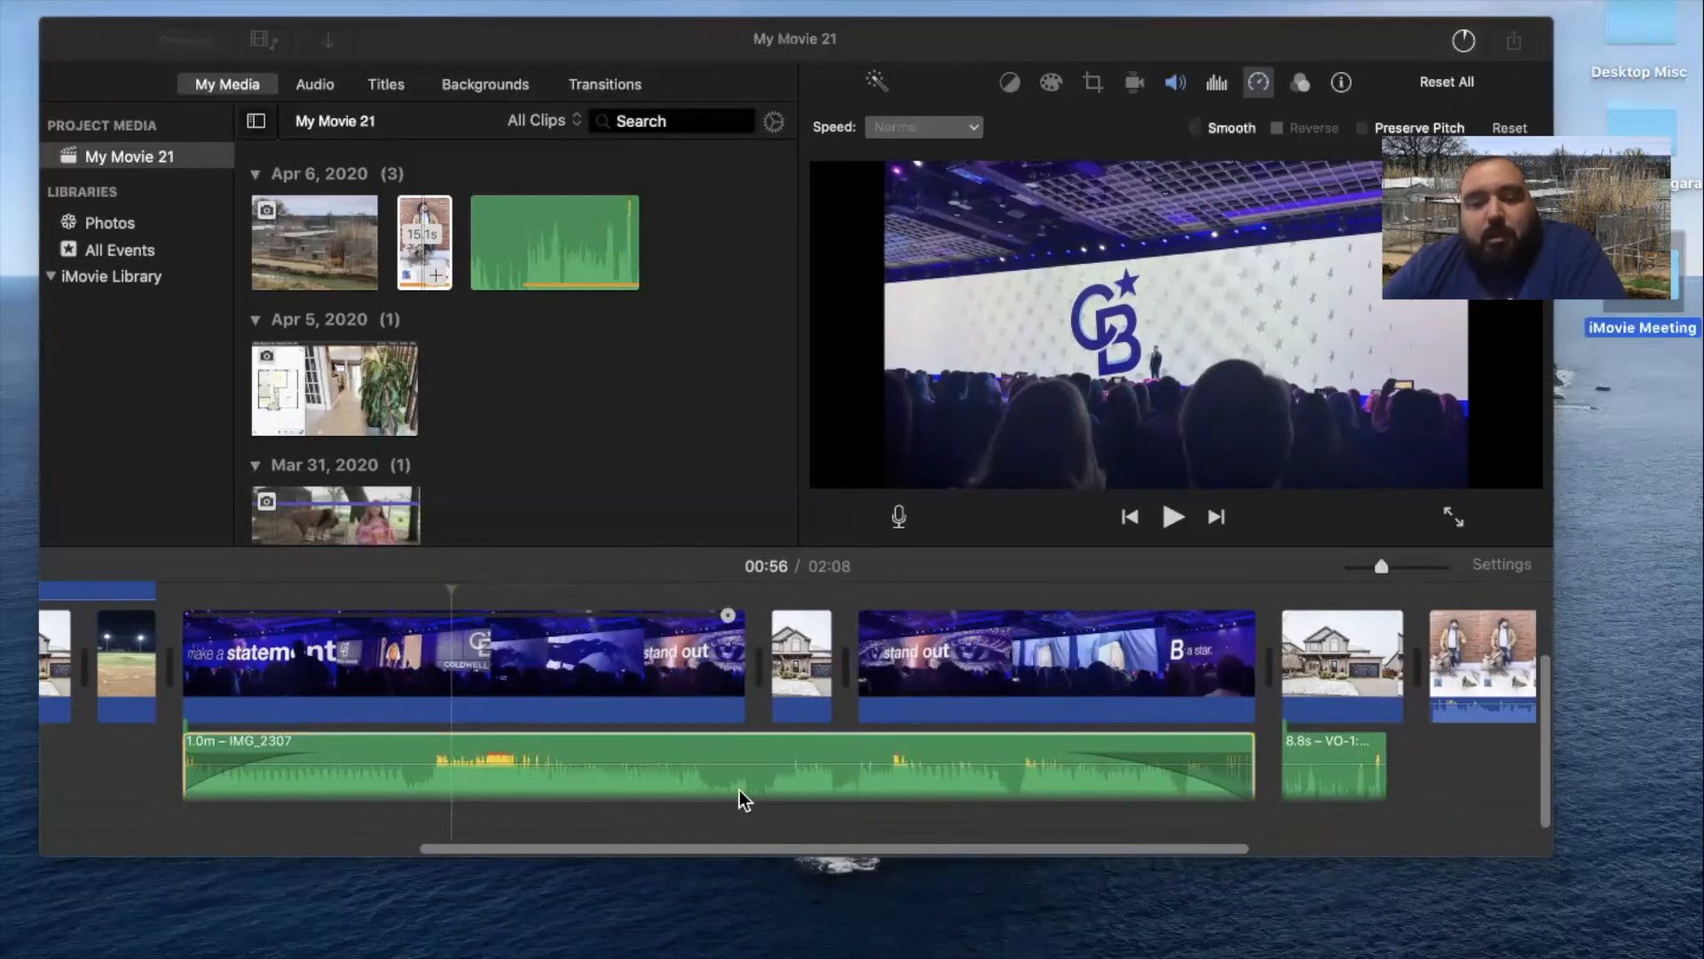
scroll(739, 790, "left", 5)
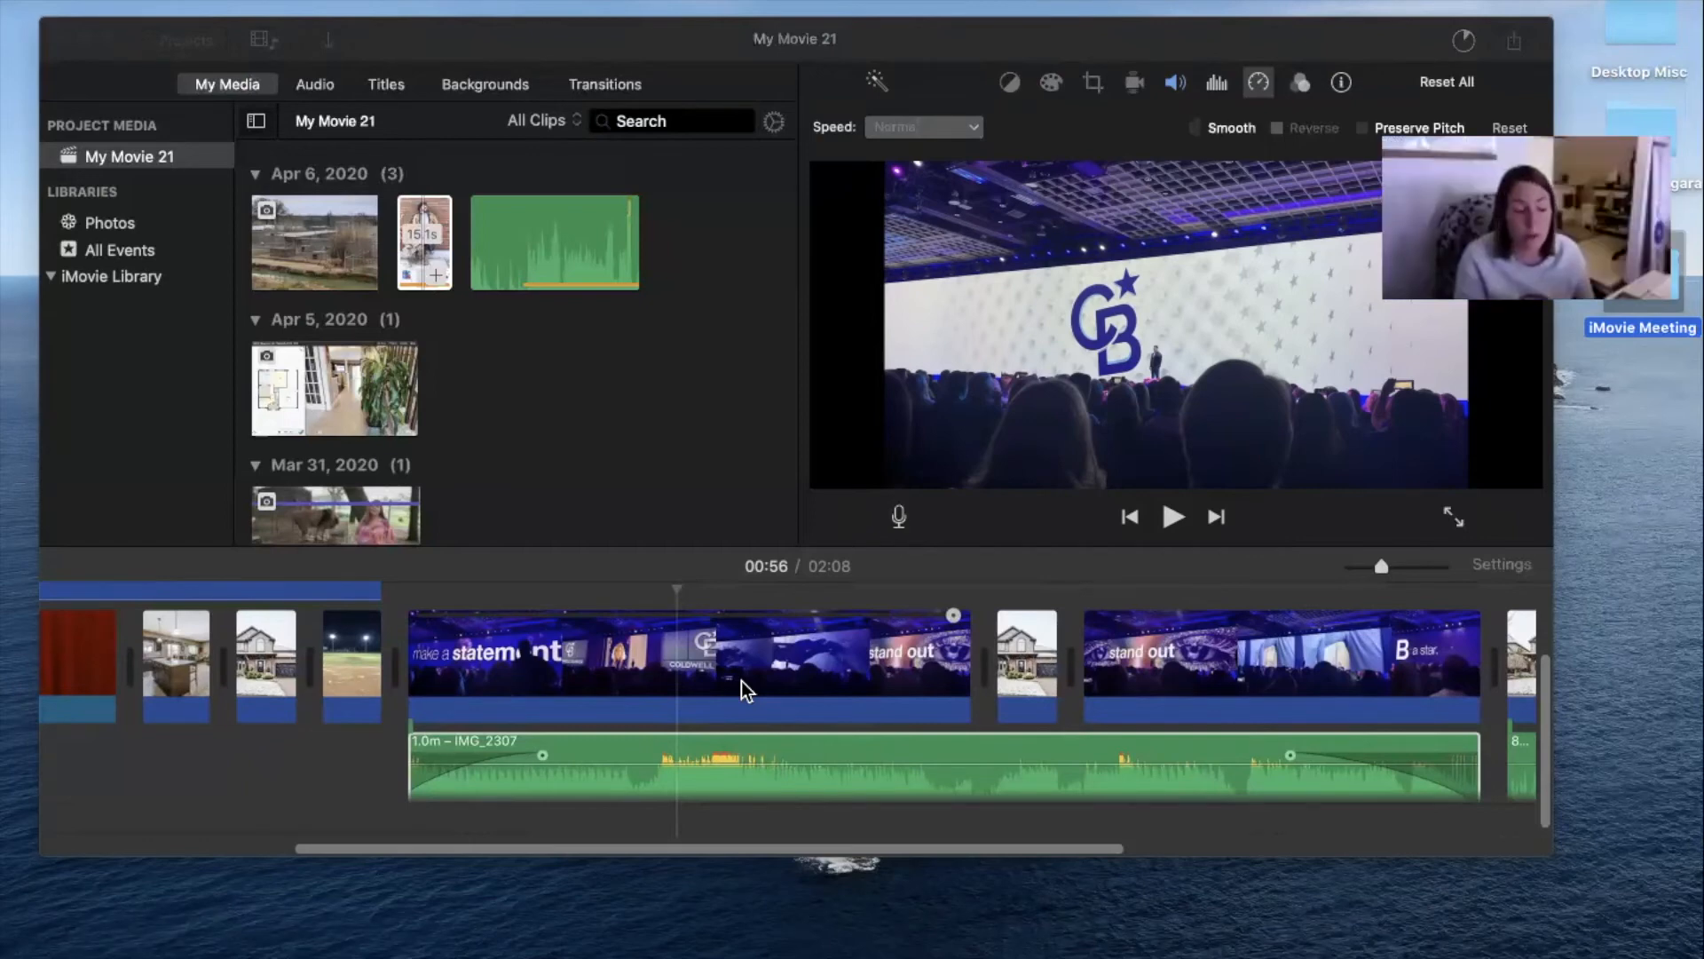
right_click(744, 668)
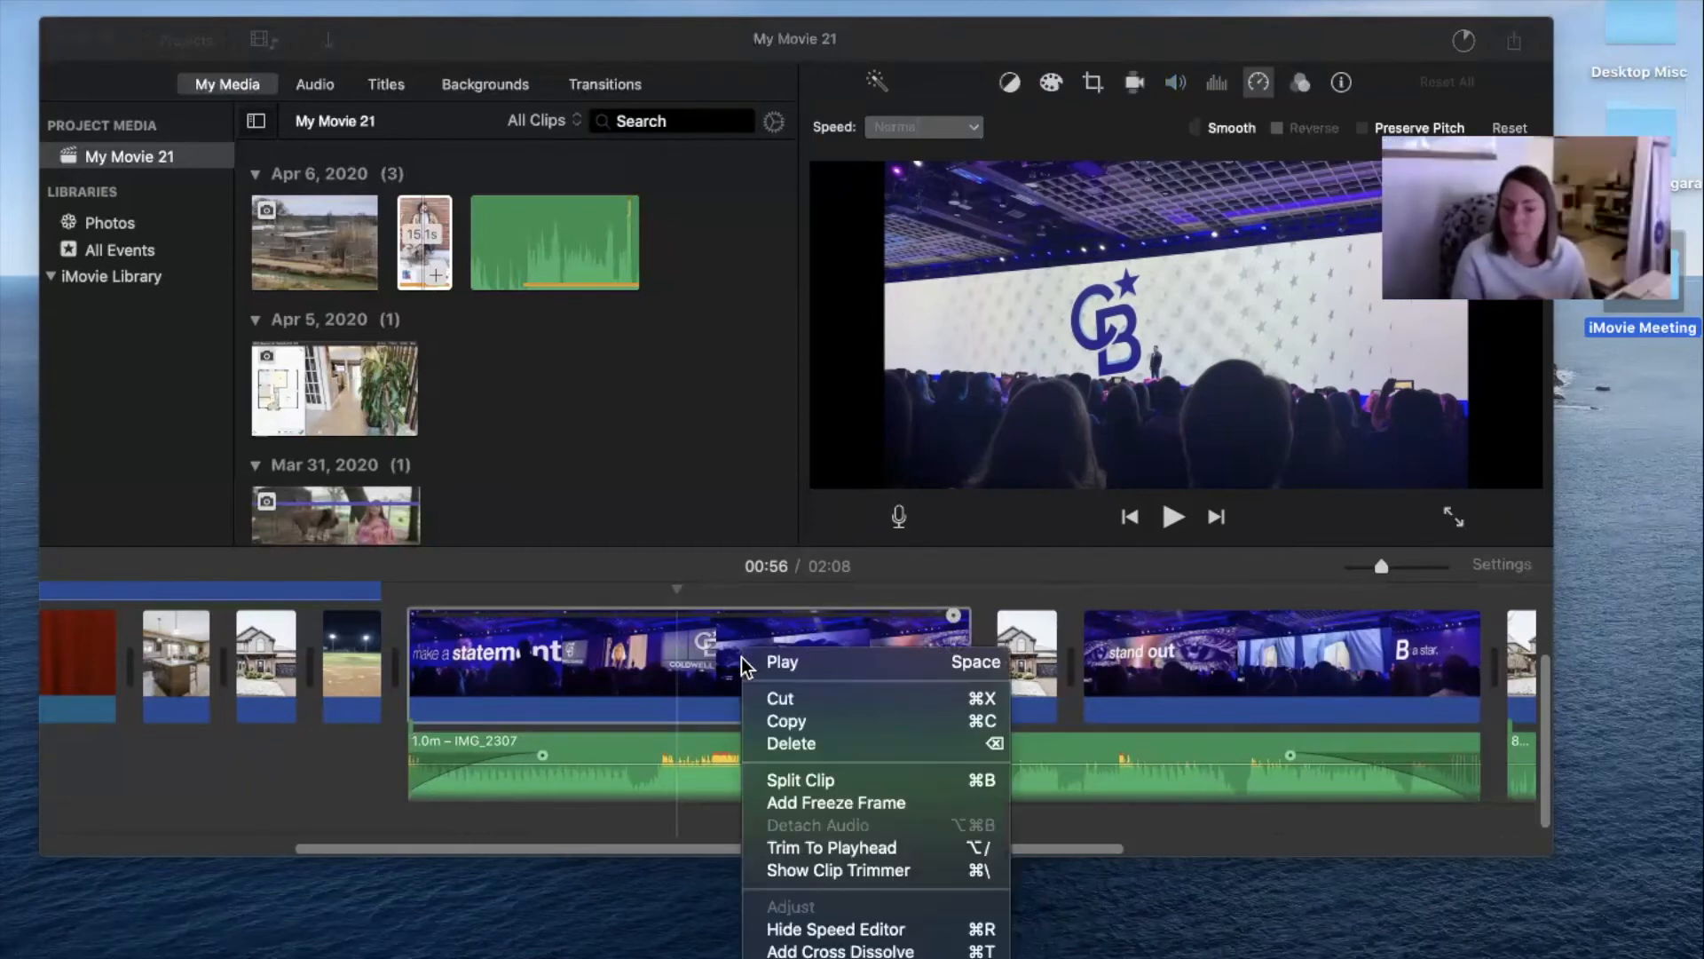
left_click(769, 641)
left_click(767, 638)
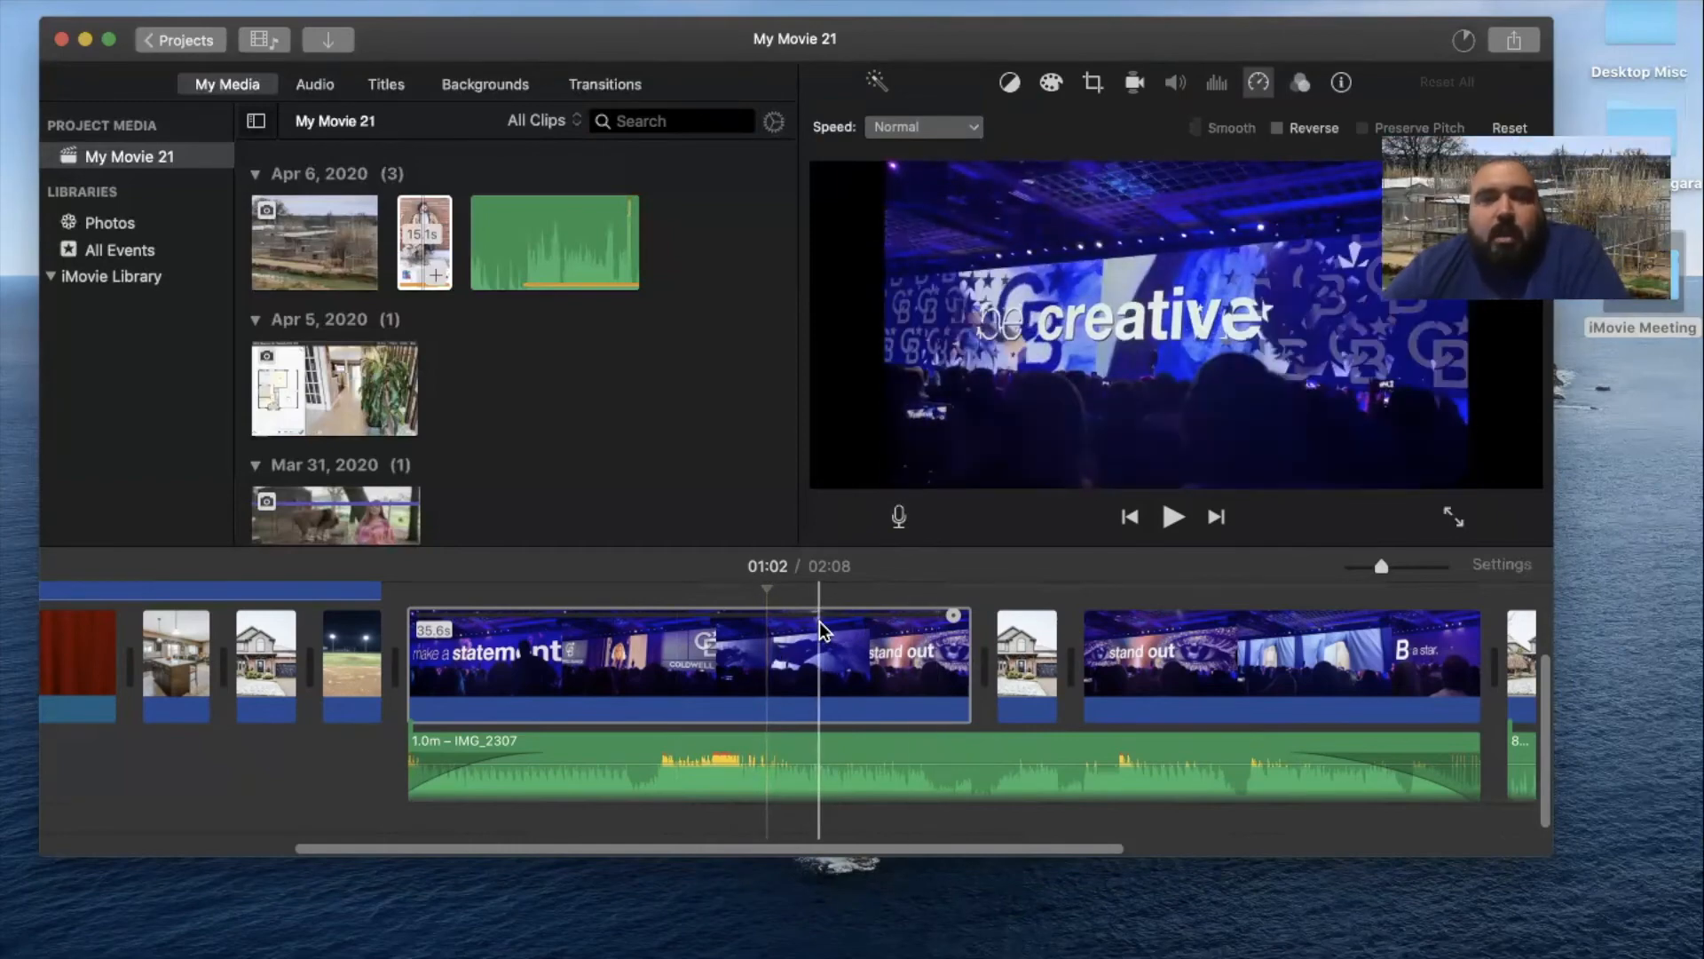
Switch to System Preferences and review the Trackpad settings for Point & Click, Scroll & Zoom and More Gestures
left_click(16, 4)
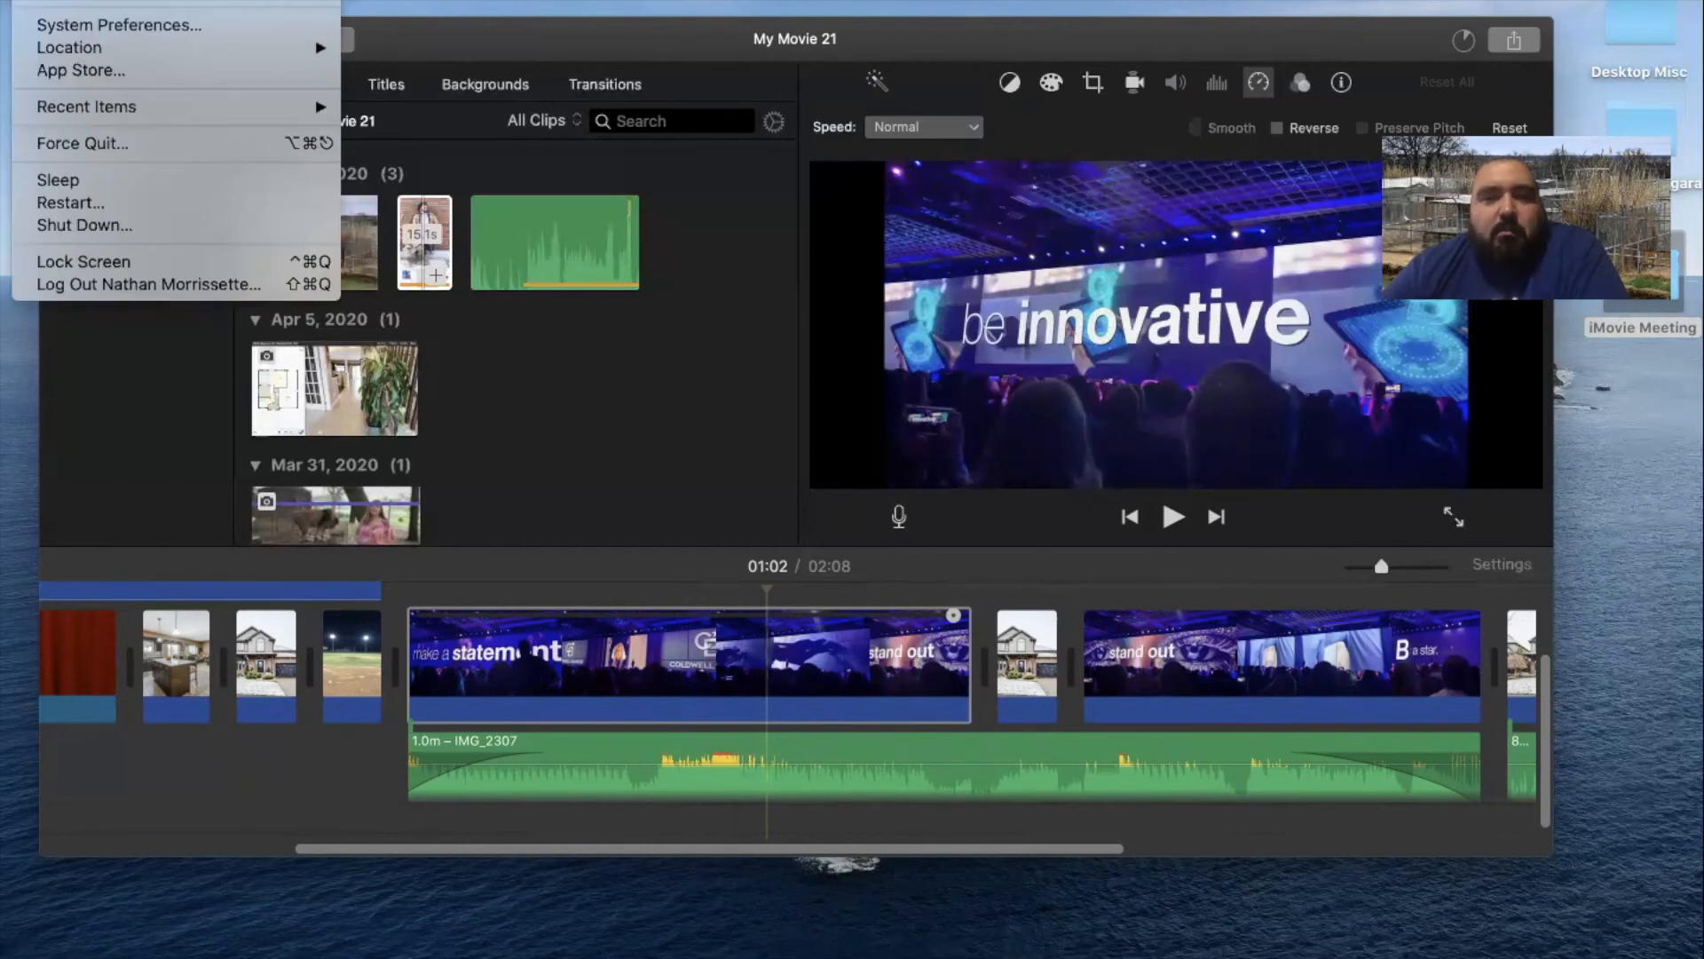
left_click(445, 327)
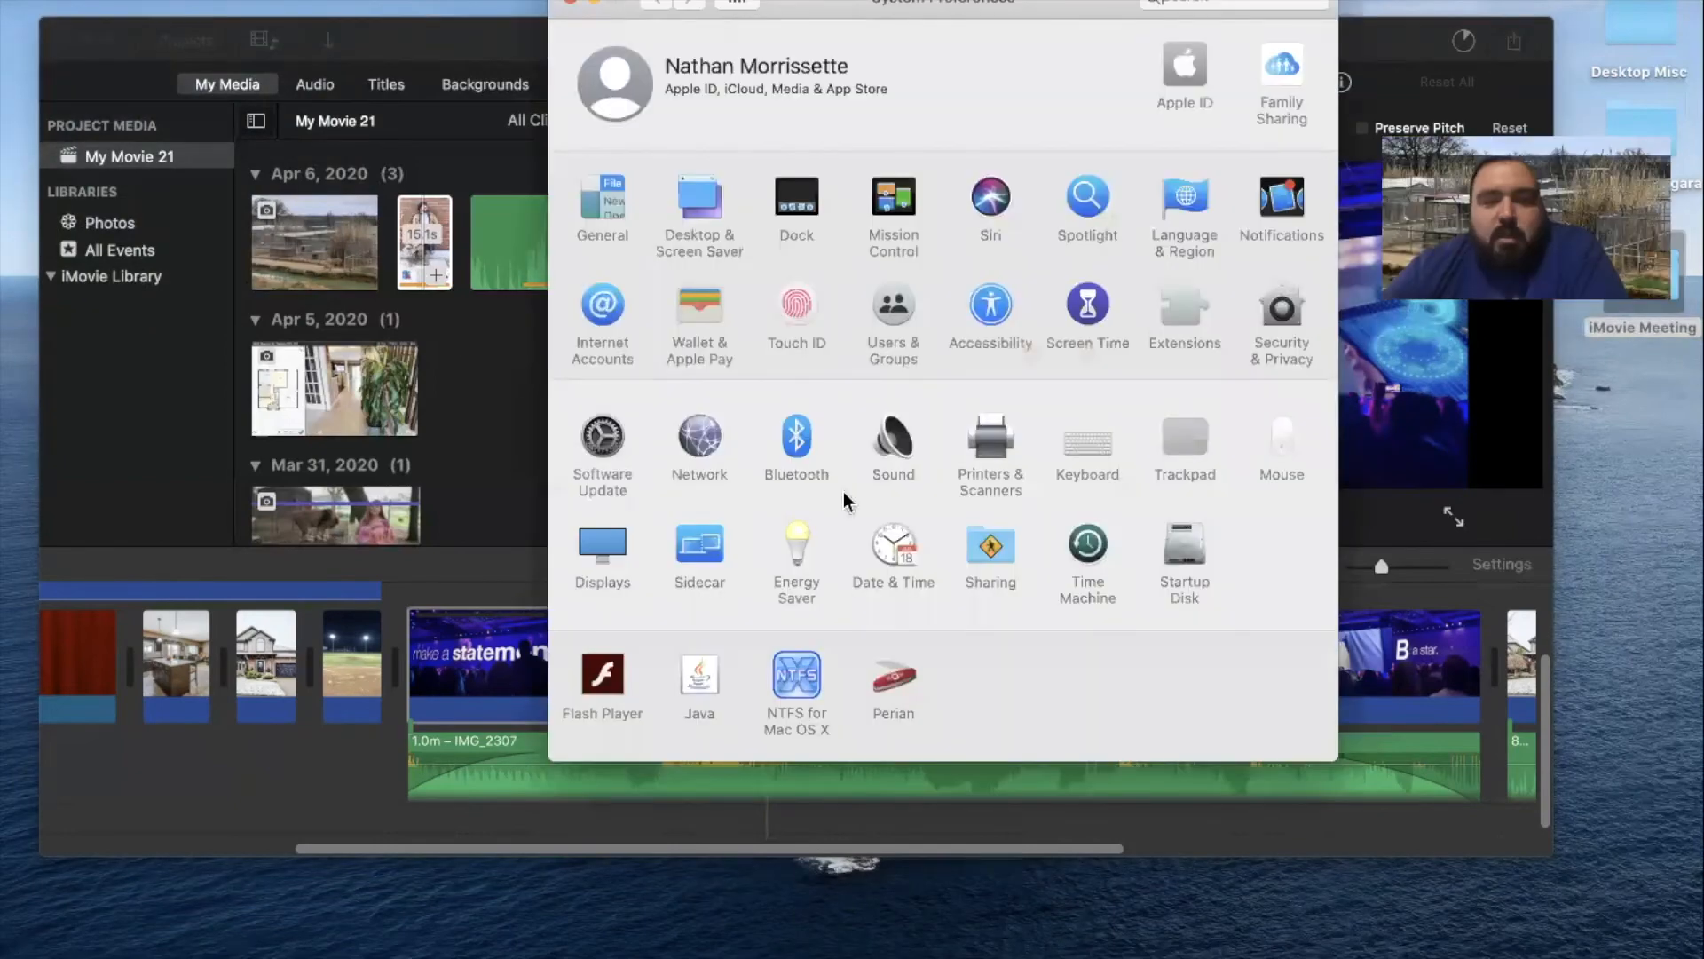
left_click(1179, 442)
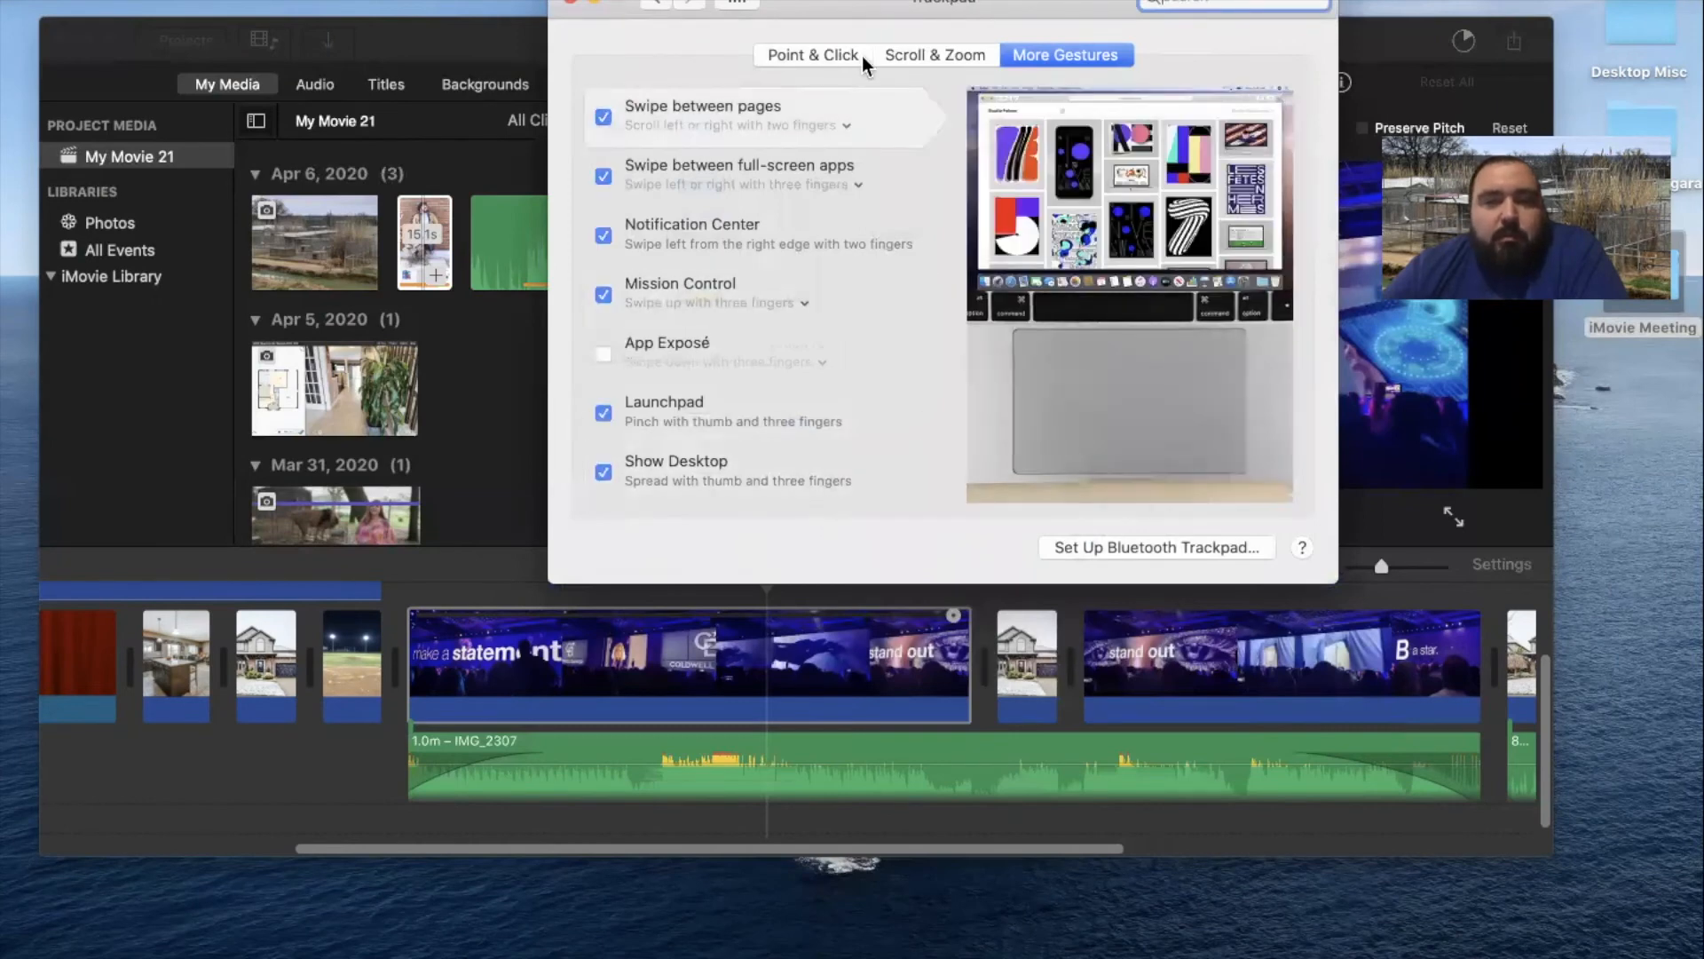
left_click(834, 51)
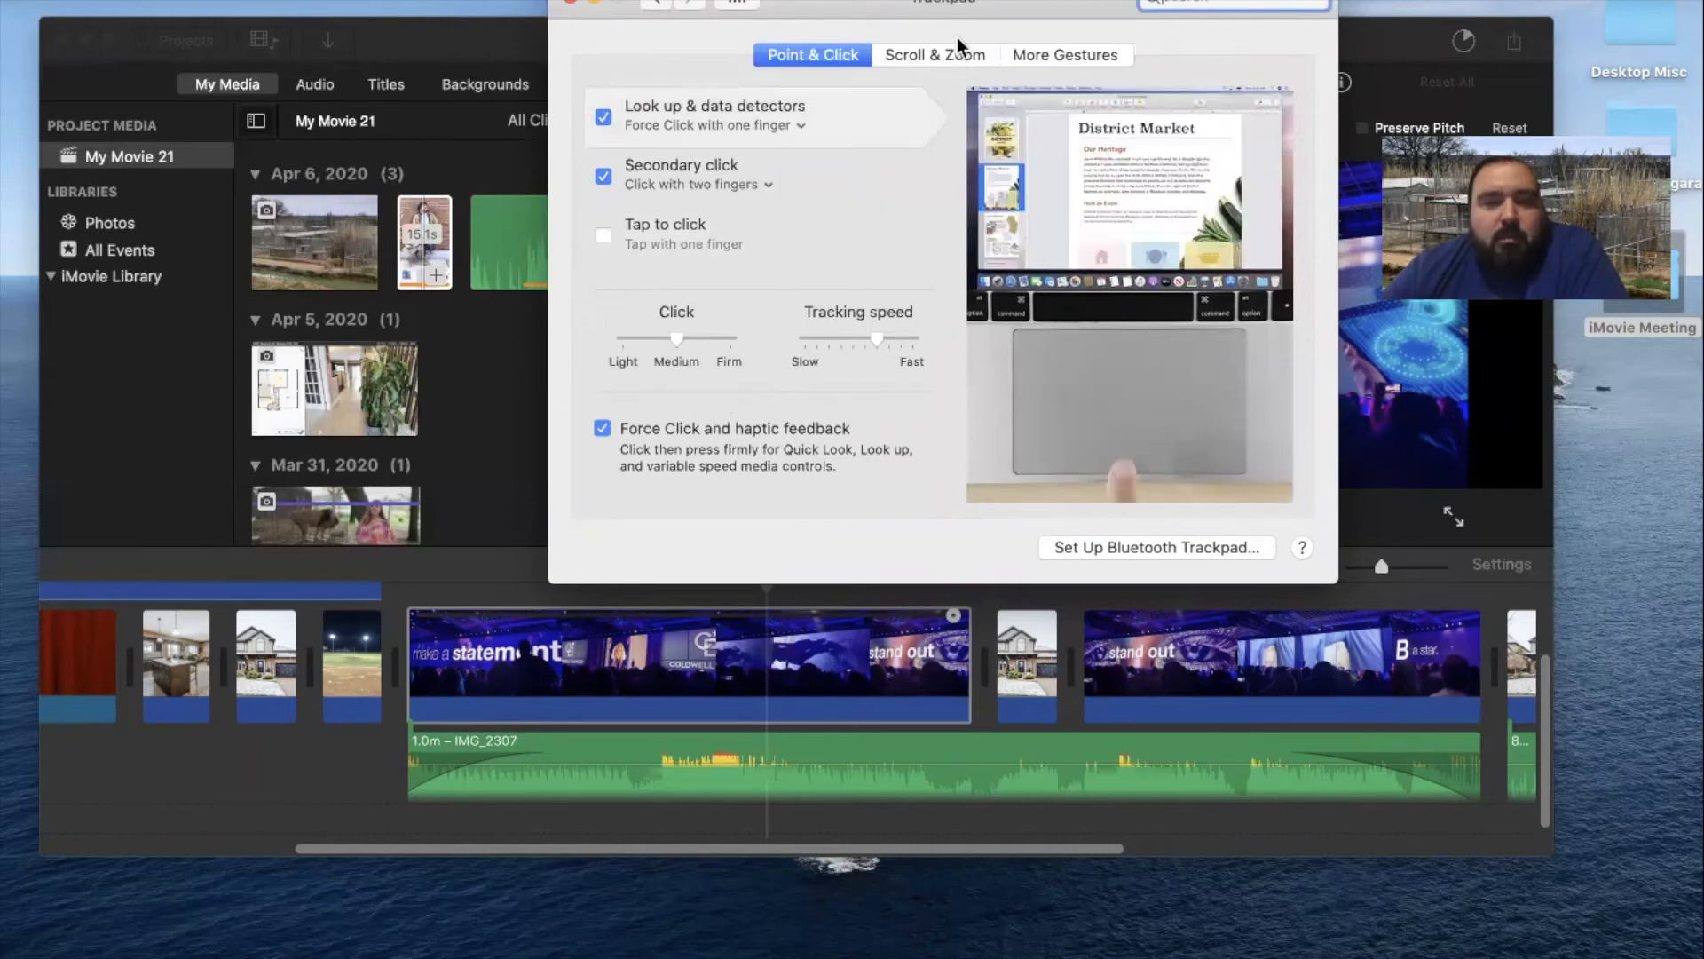
left_click(941, 55)
left_click_drag(1086, 3, 1071, 116)
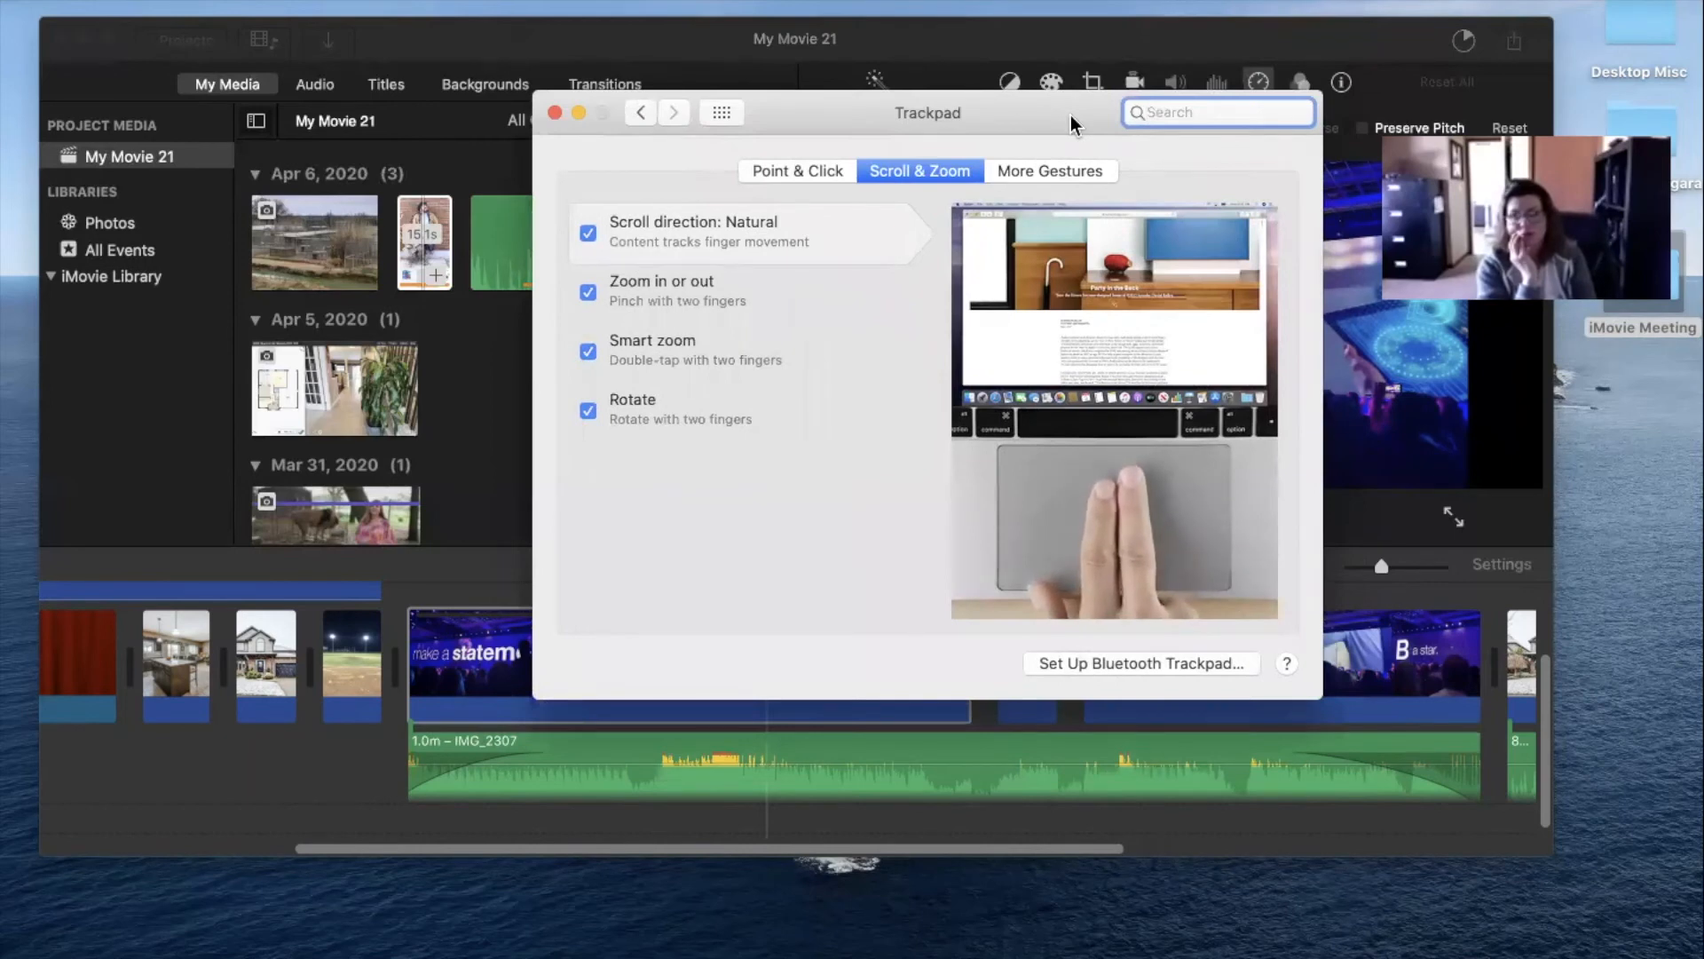
left_click(1037, 172)
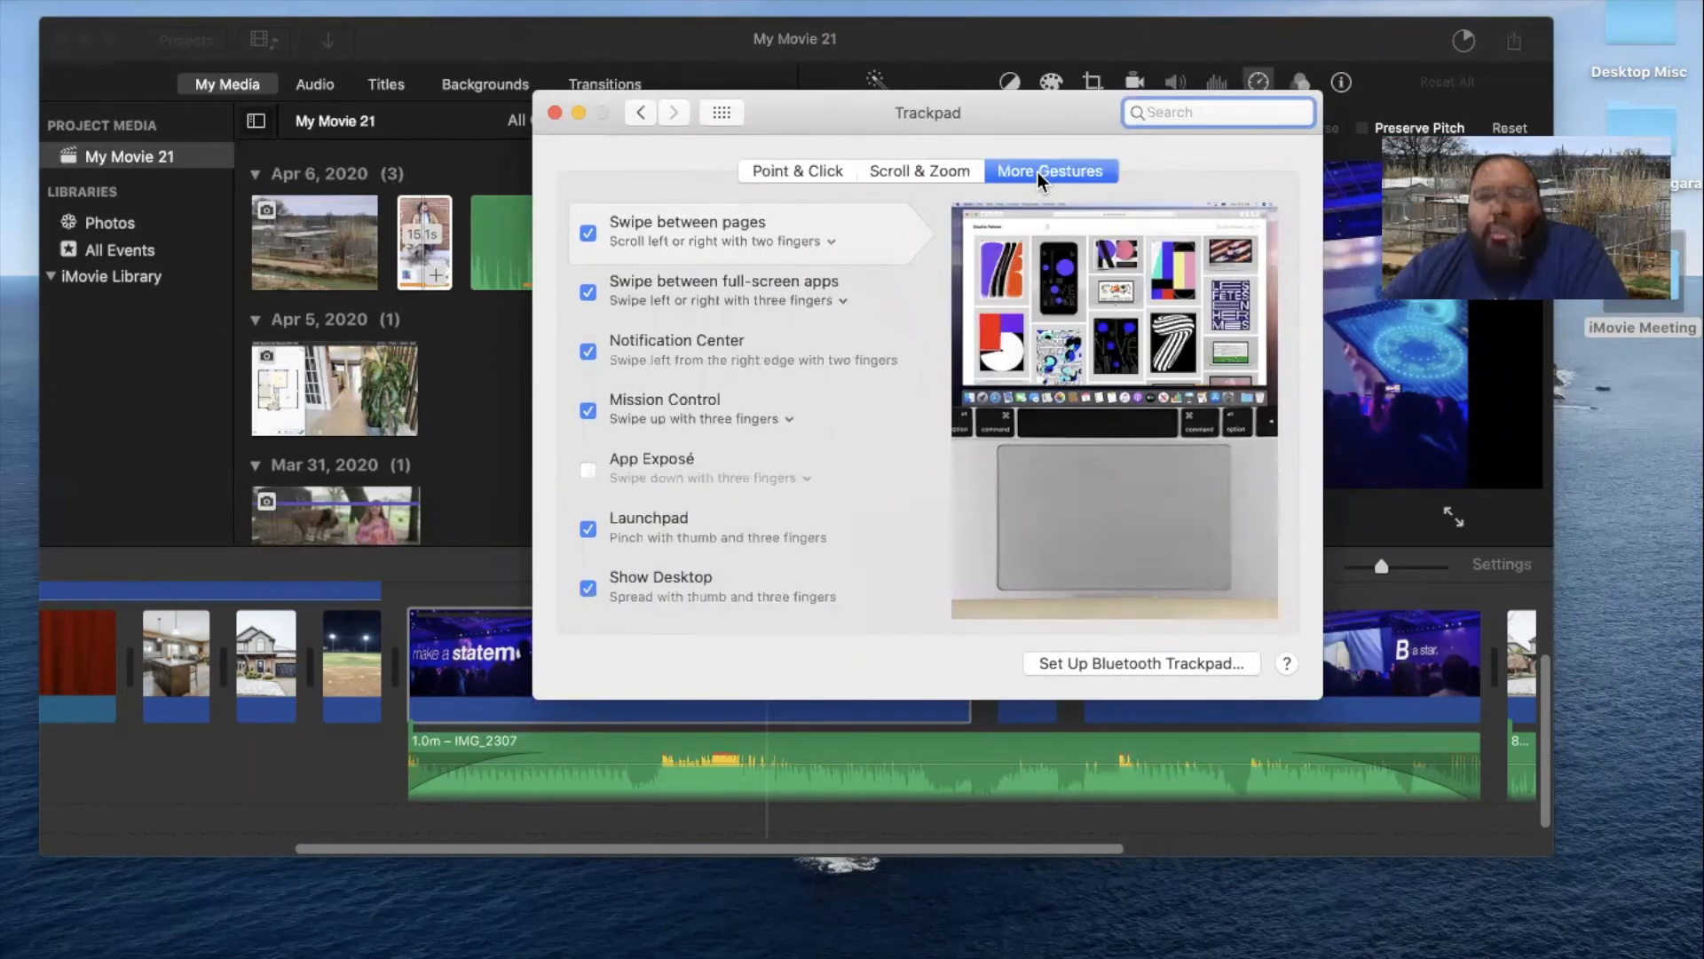
Open the Mouse preferences and examine the Secondary click option under Point & Click
left_click(638, 112)
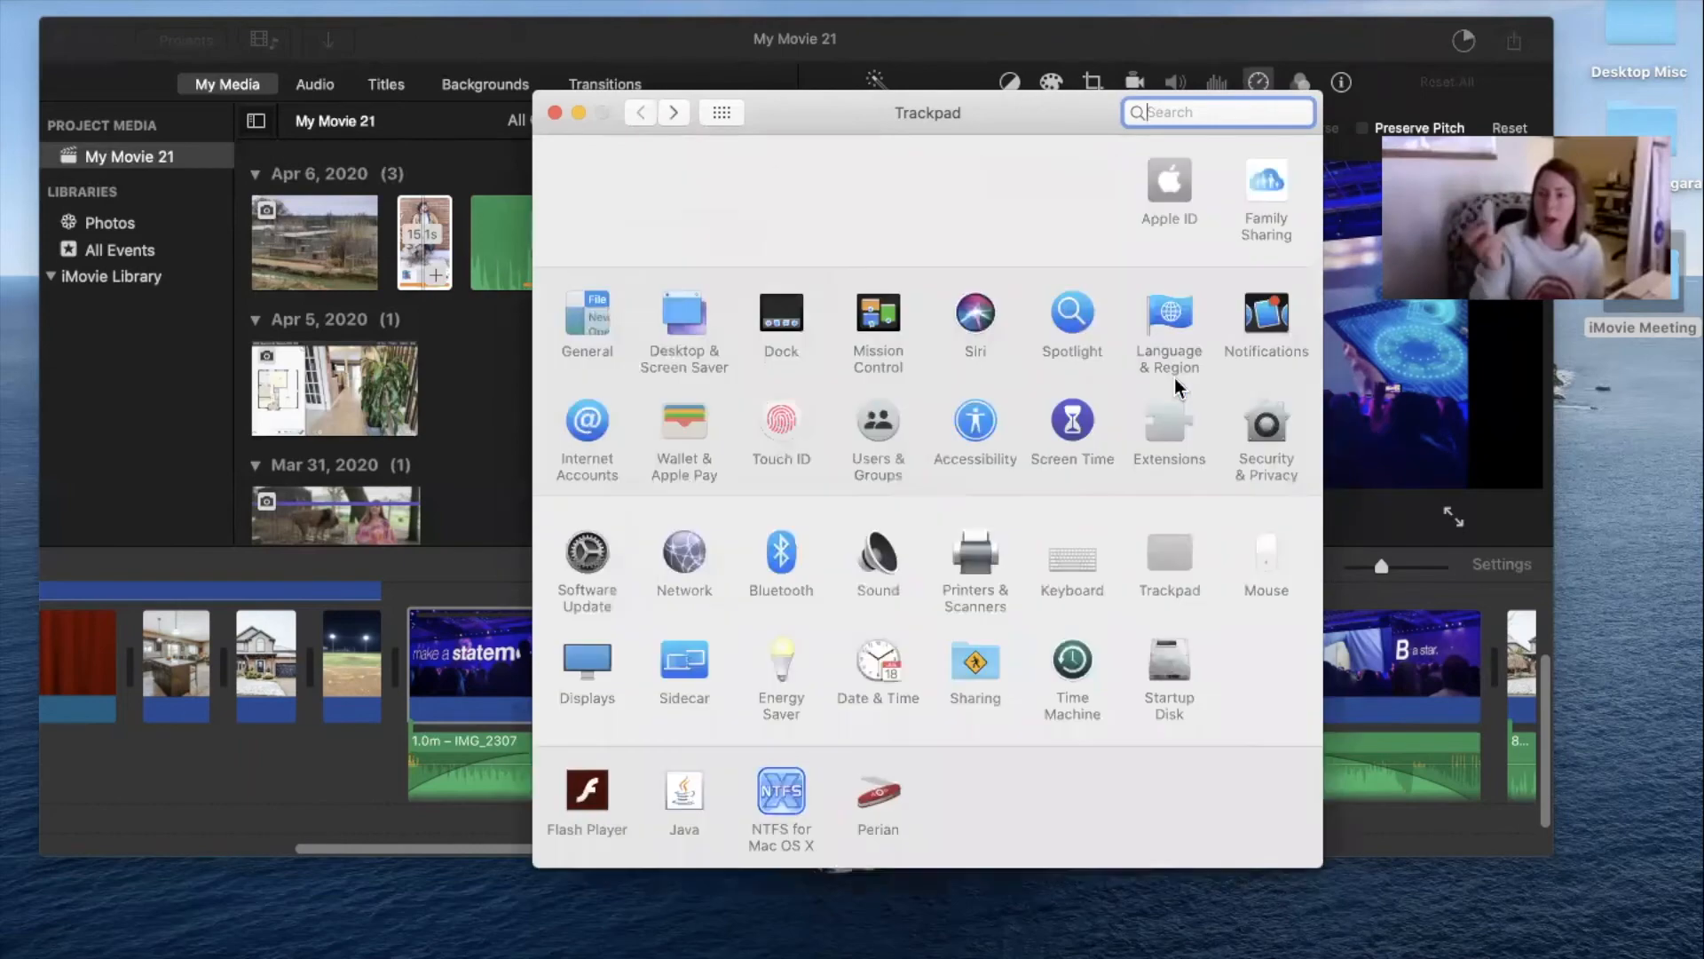
left_click(1269, 555)
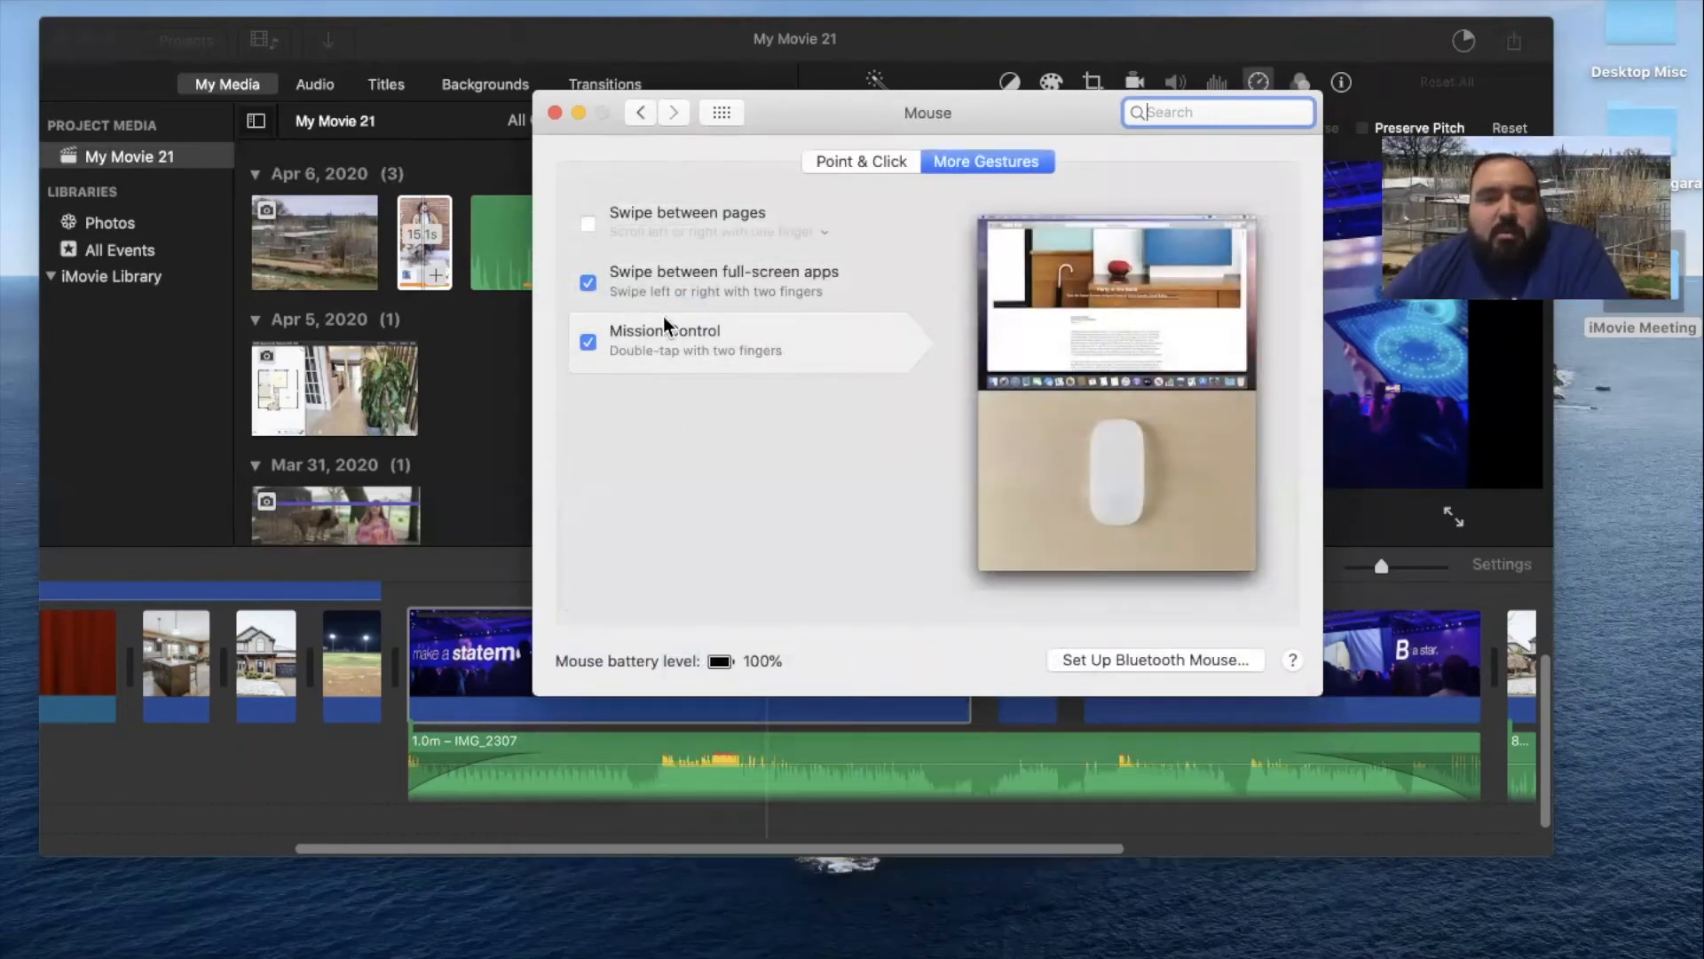
left_click(849, 162)
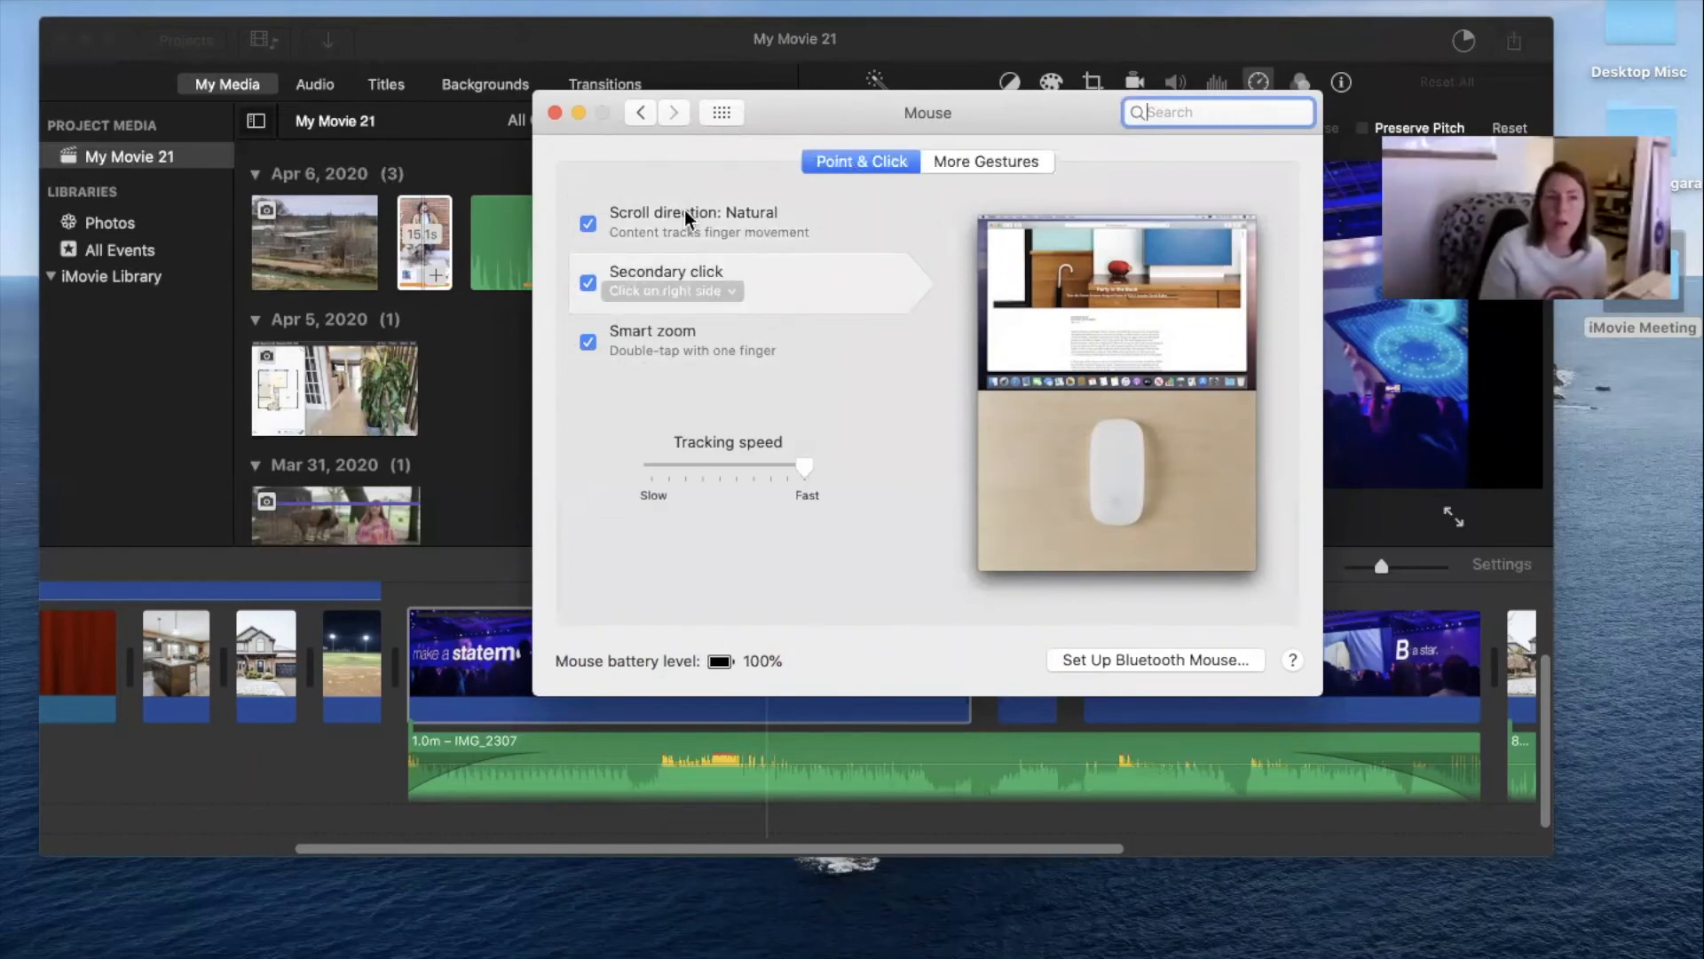
Return to the Trackpad preferences and examine the Secondary click option under Point & Click
left_click(643, 113)
left_click(1159, 552)
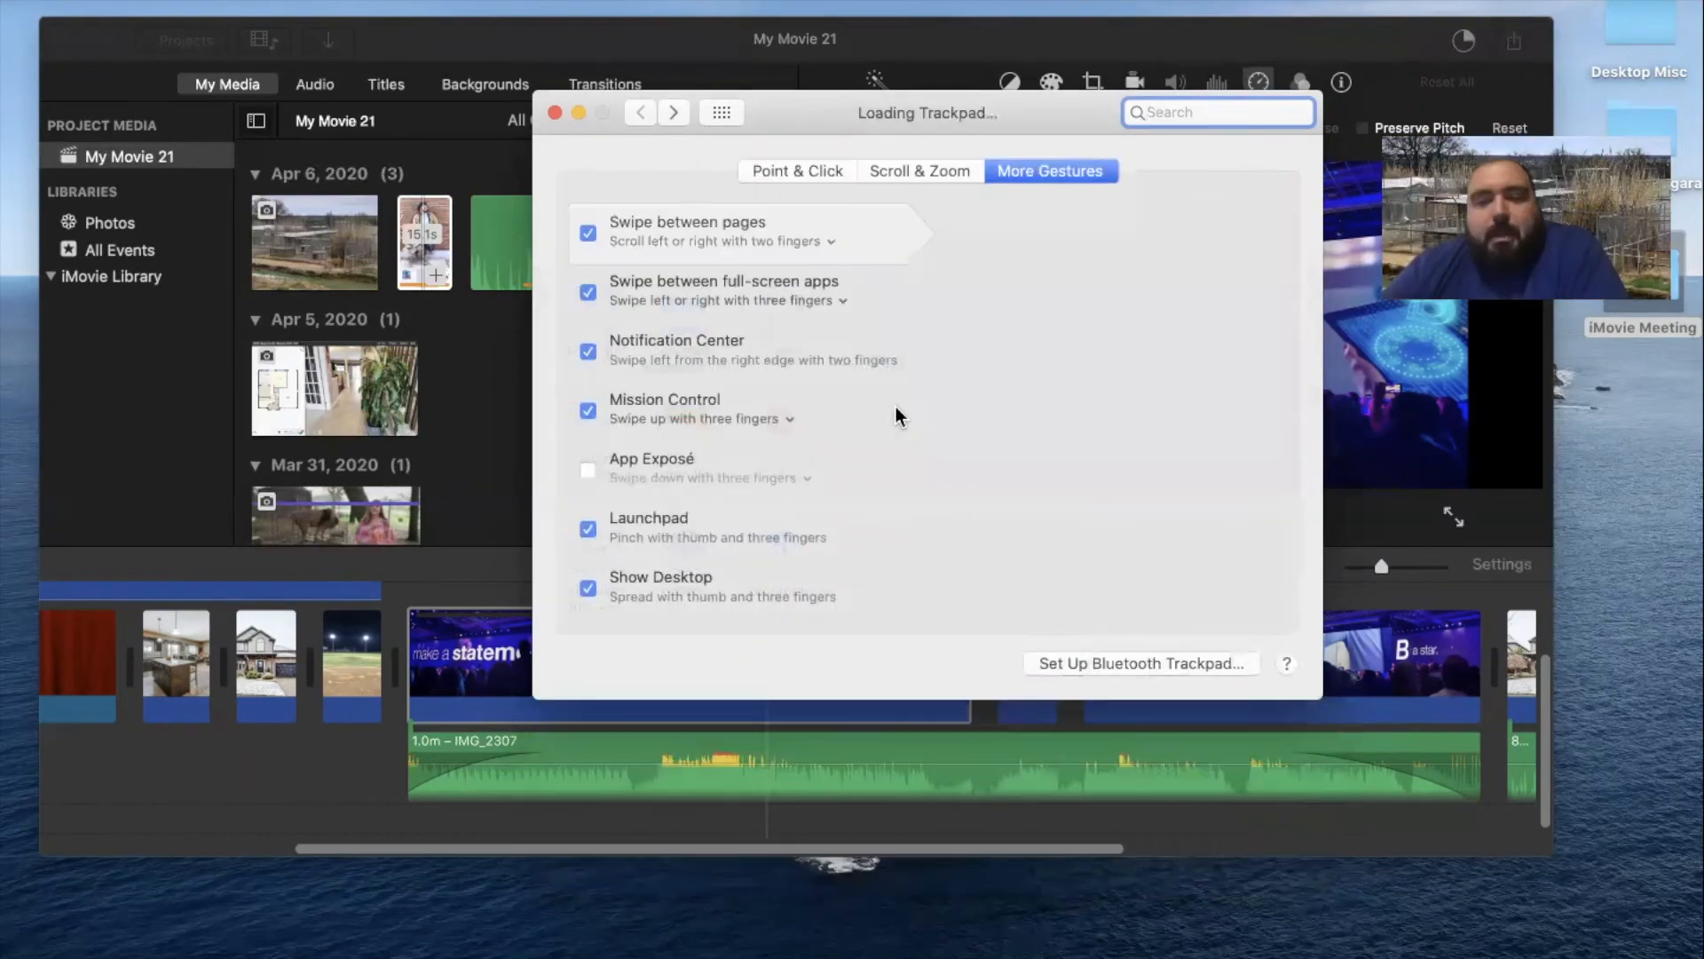
left_click(781, 180)
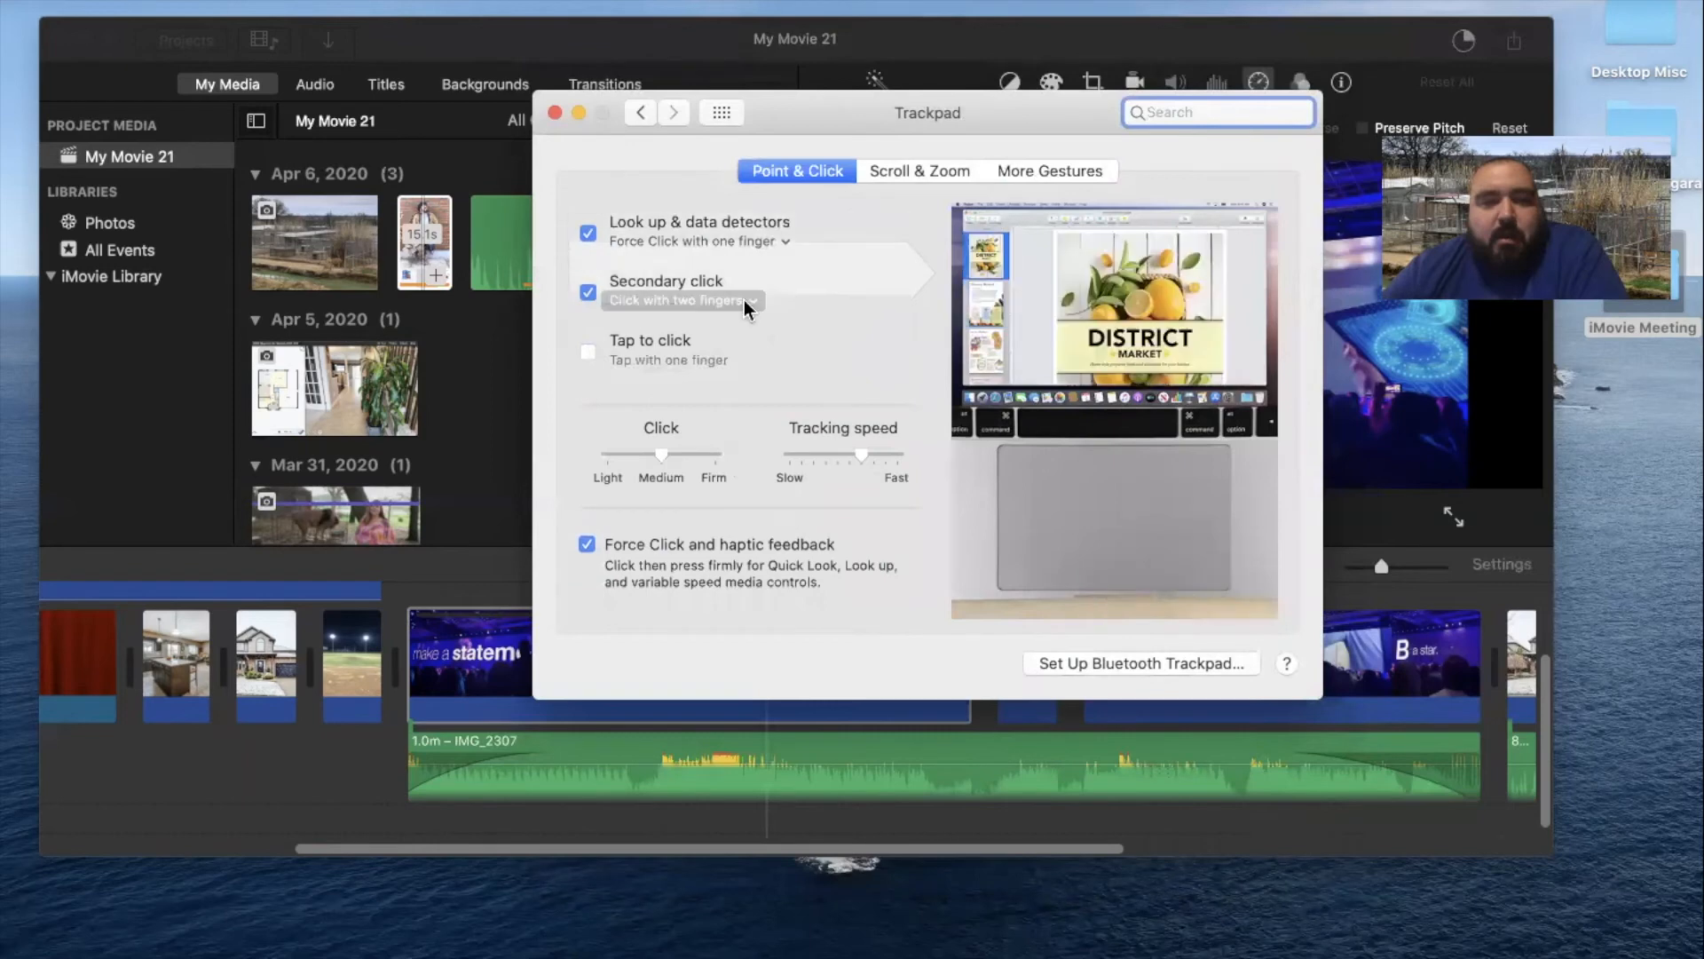
Review the trackpad's Secondary click choices and close the Trackpad preferences
left_click(743, 300)
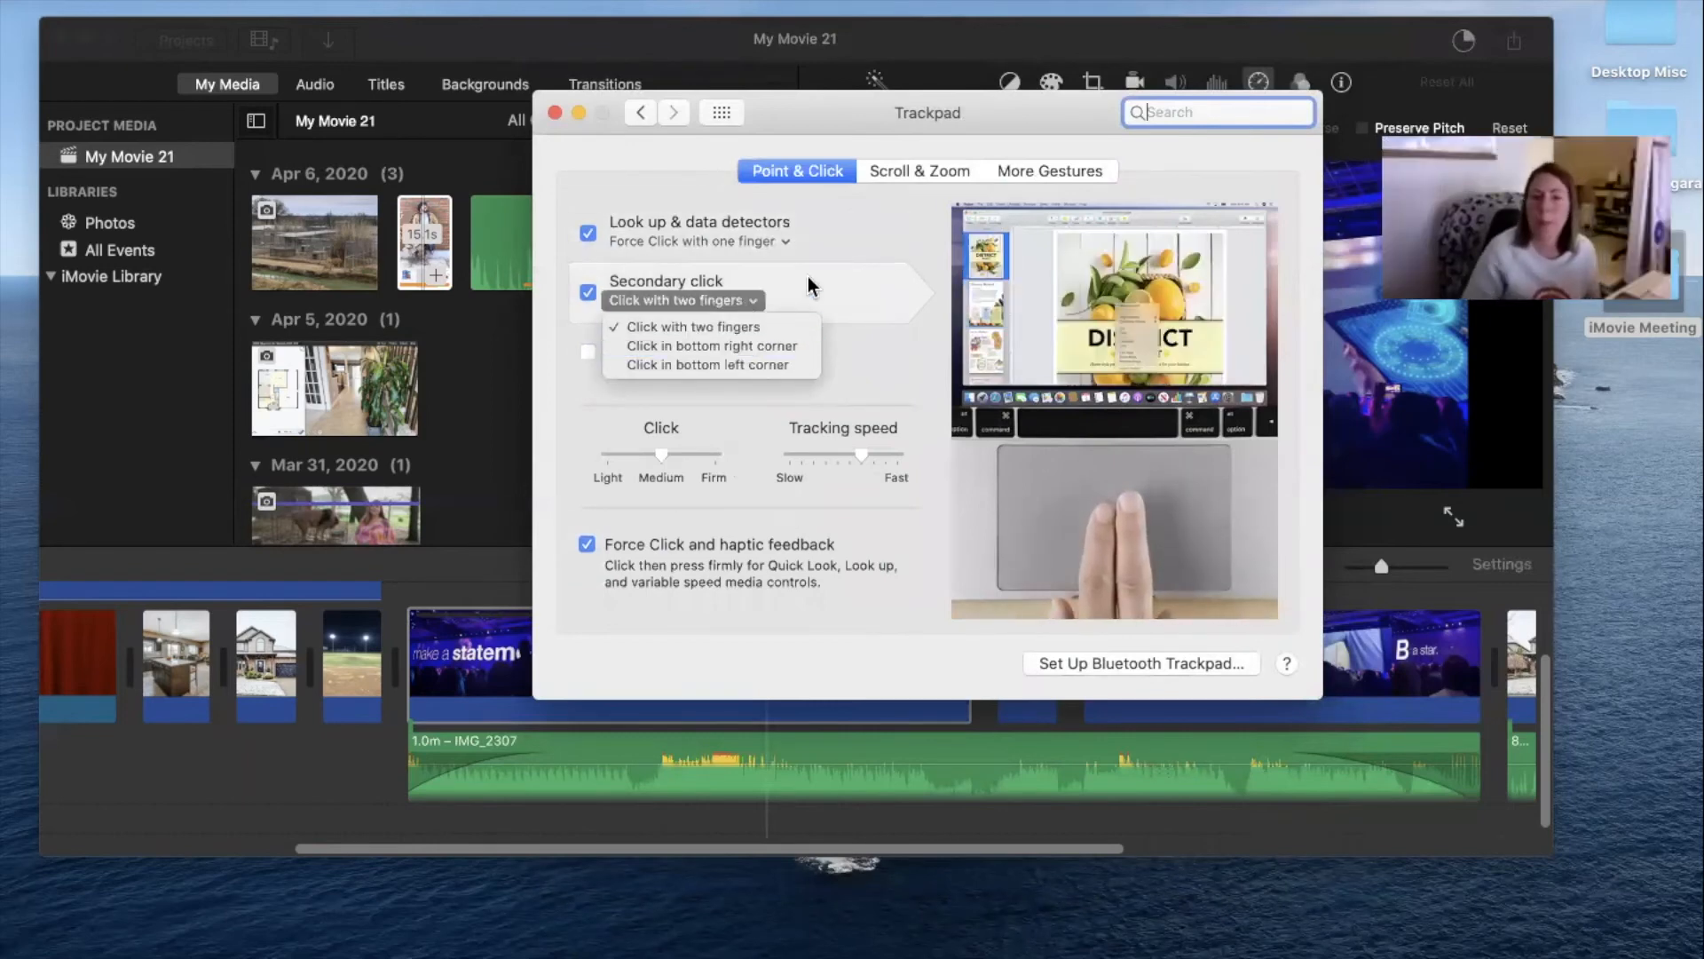
left_click(808, 275)
left_click(753, 300)
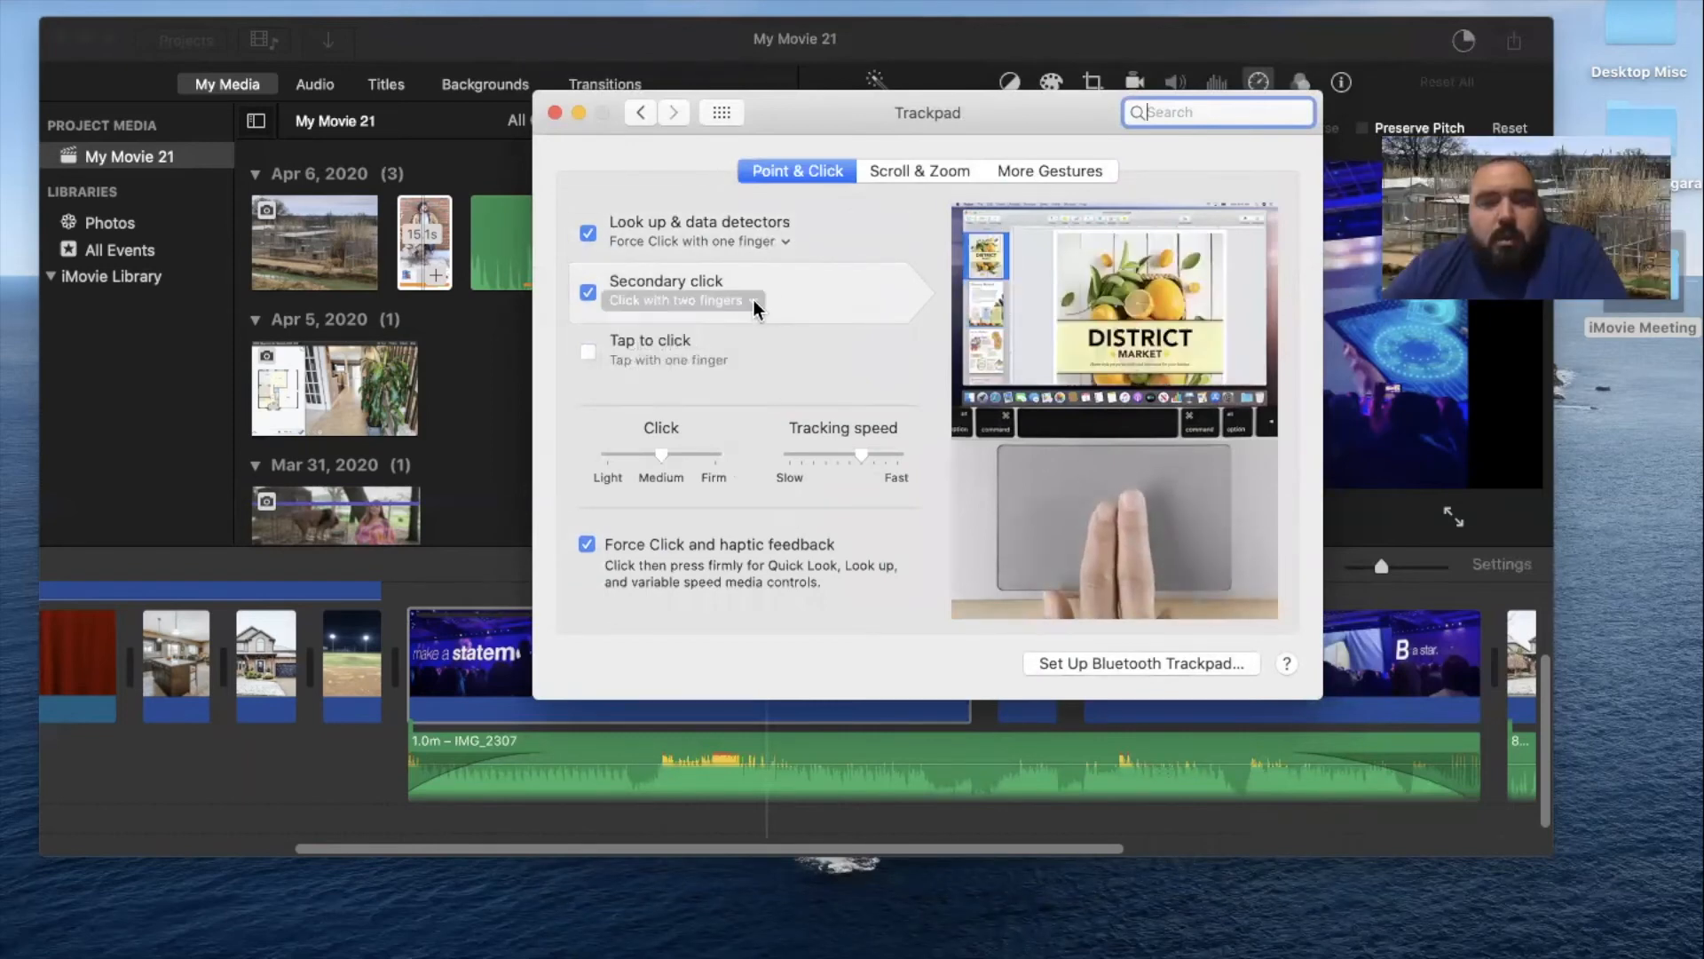
left_click(794, 285)
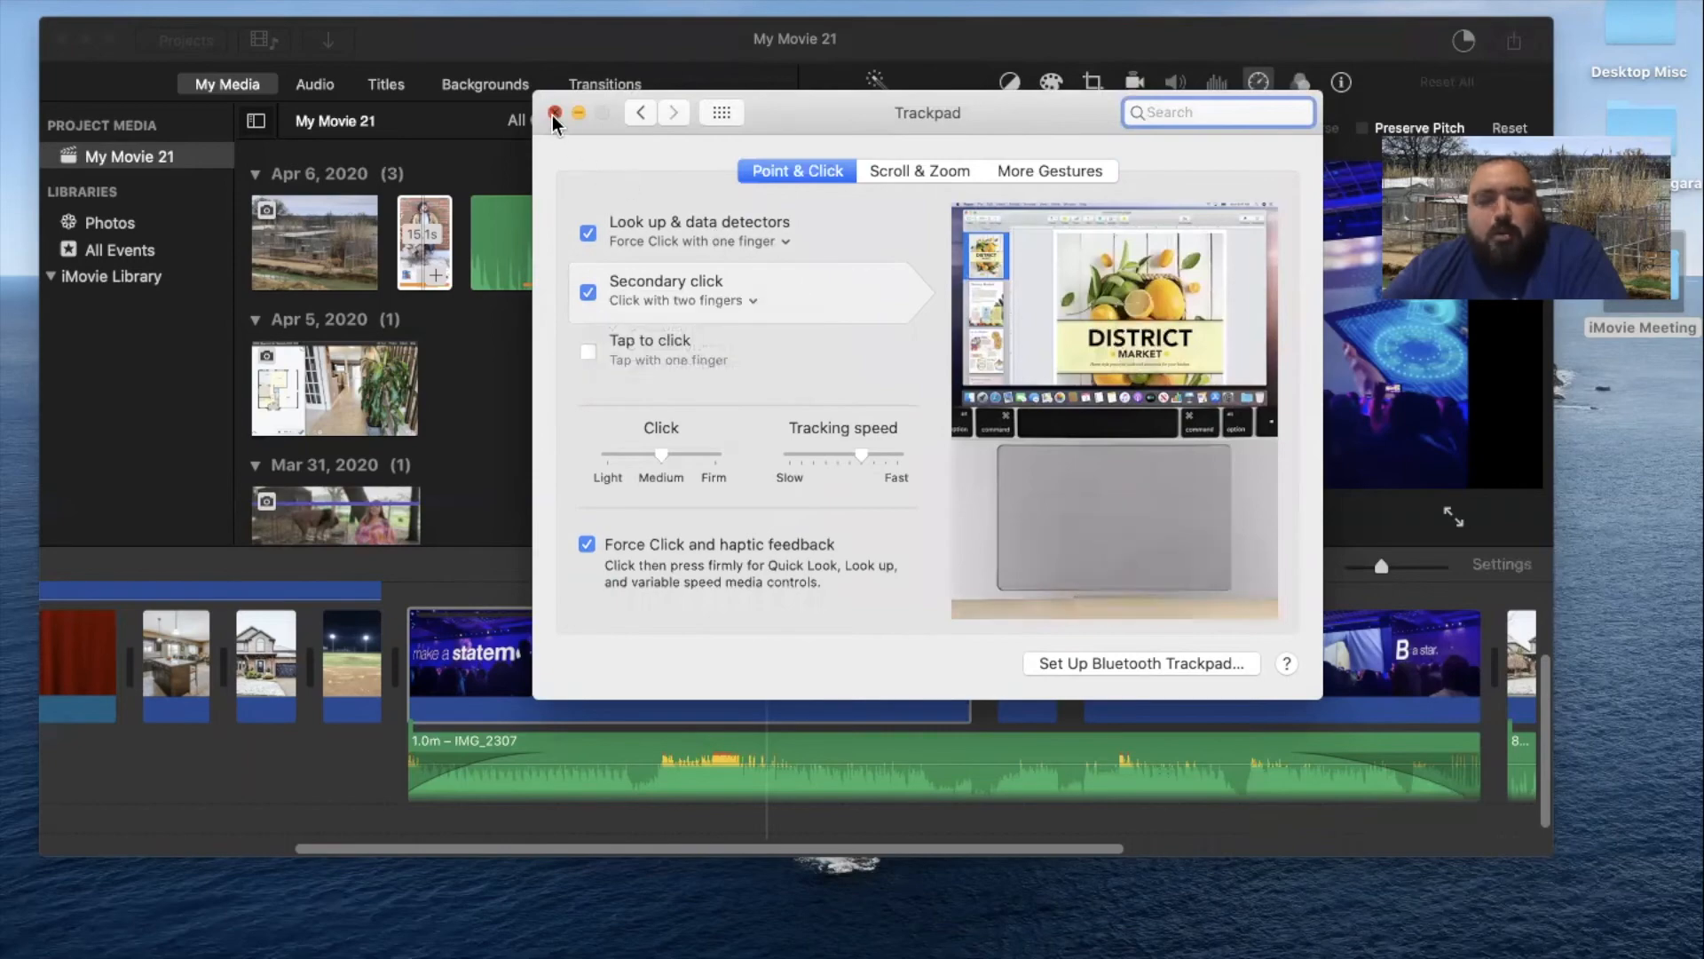
left_click(553, 113)
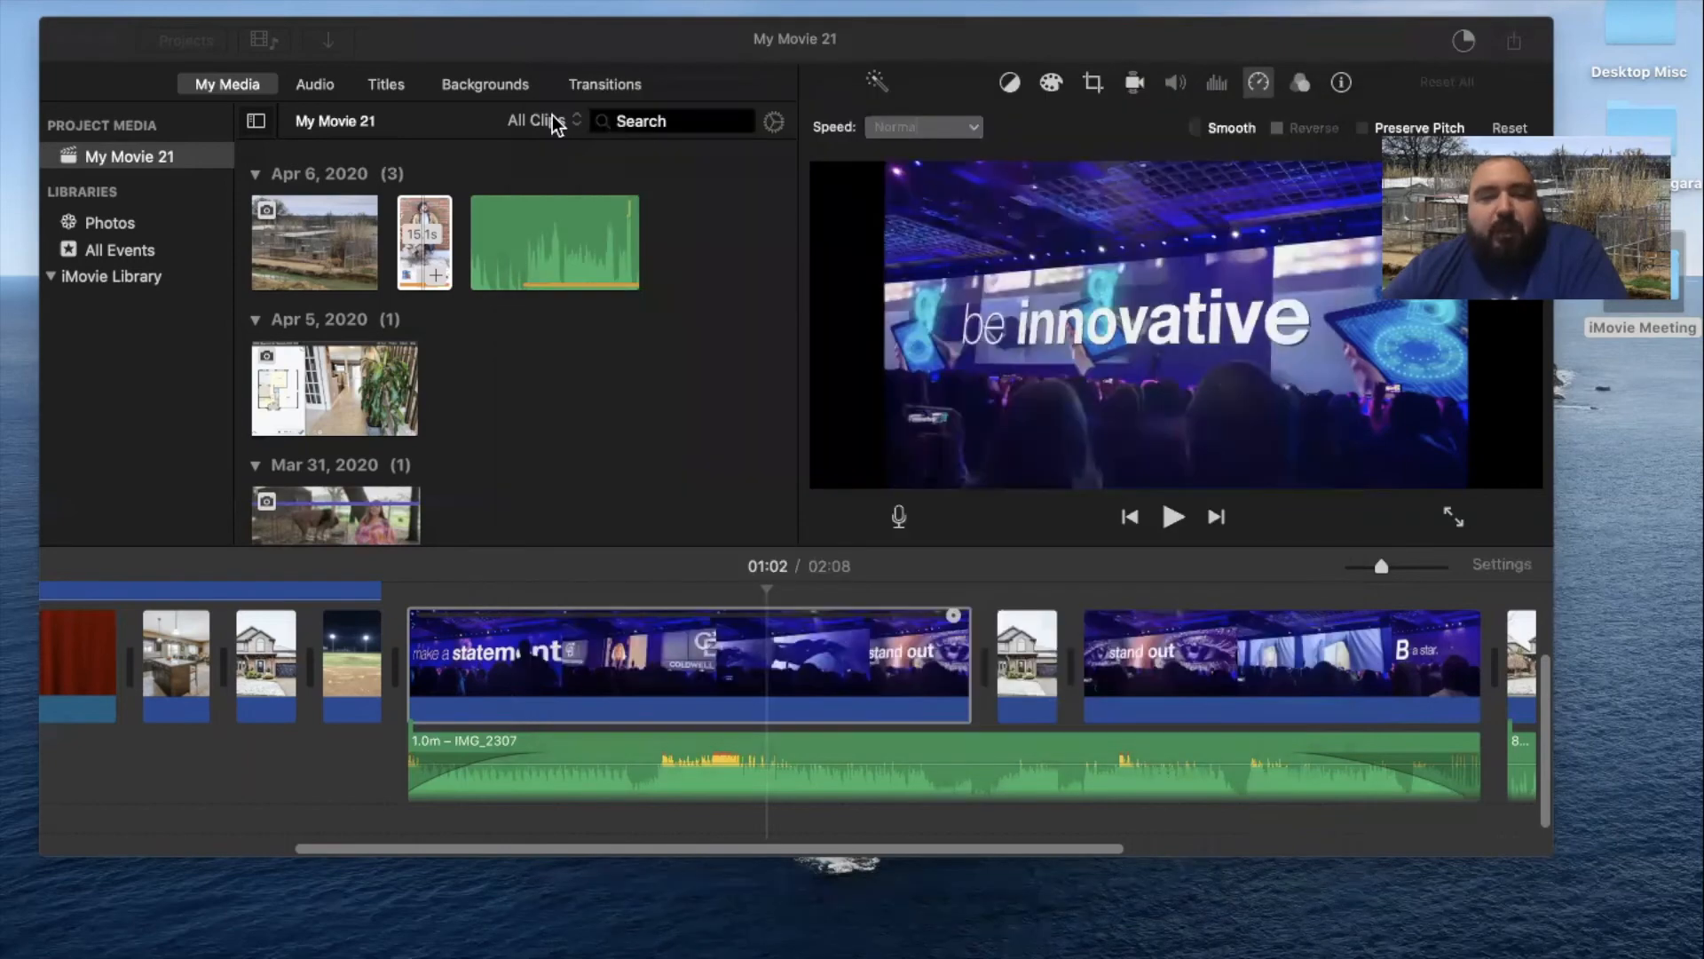
Check the clip commands offered for the first conference segment again and look over the neighbouring timeline clips
right_click(735, 664)
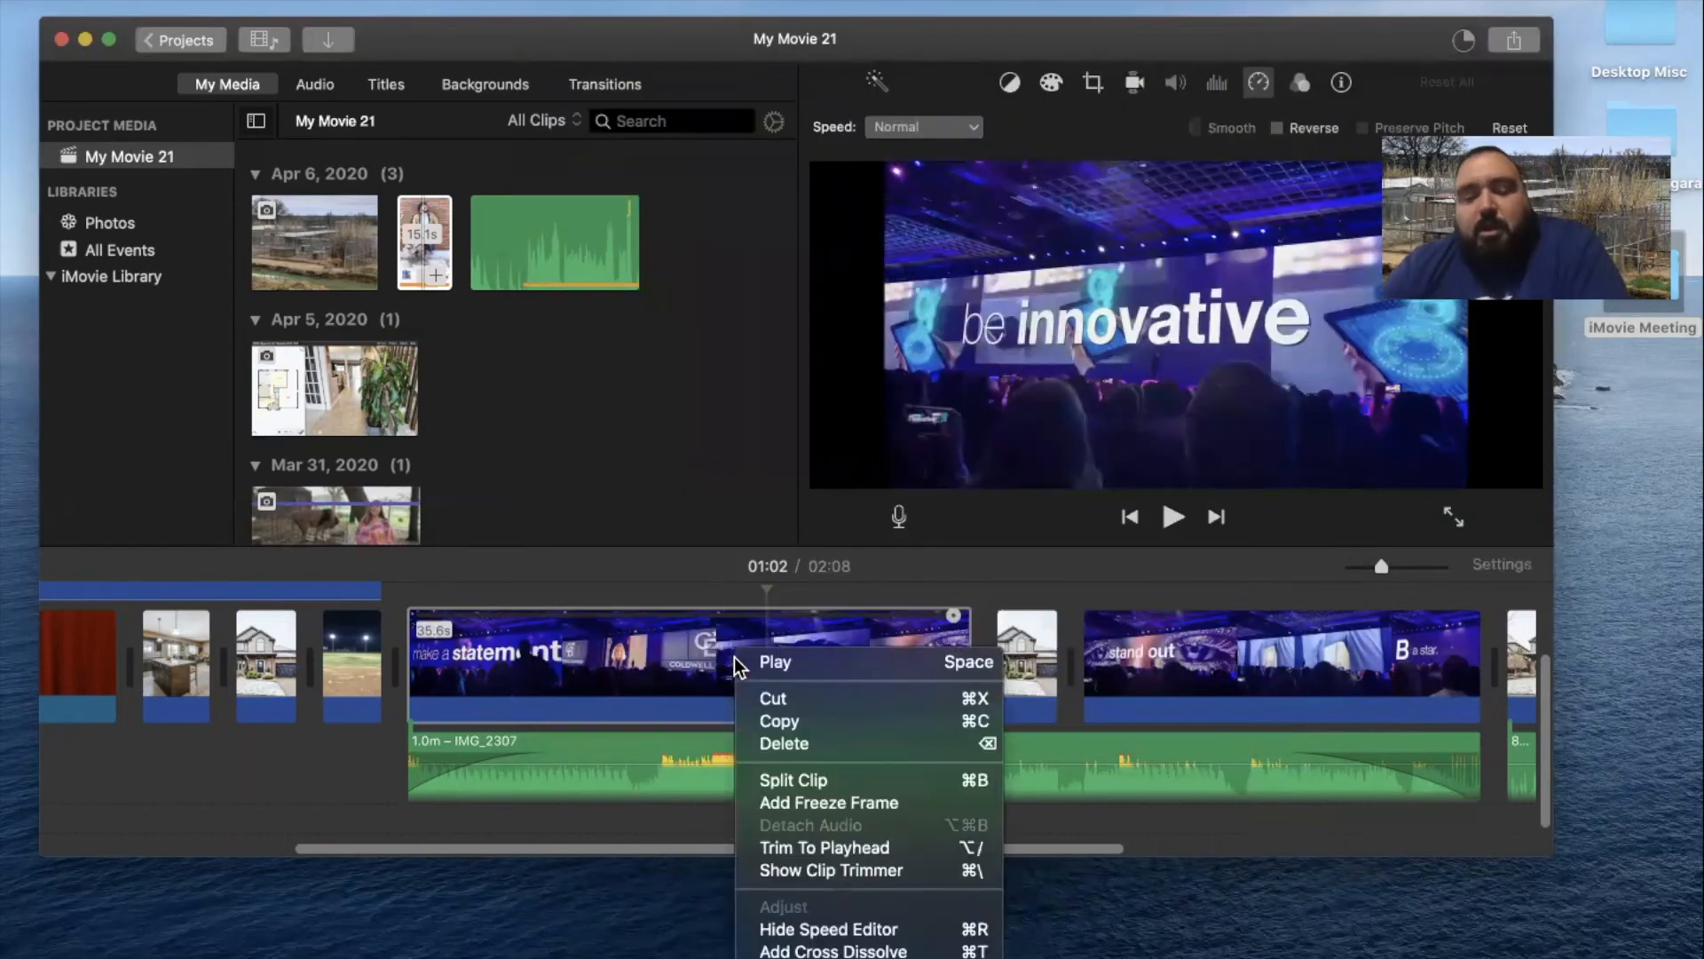
left_click(968, 35)
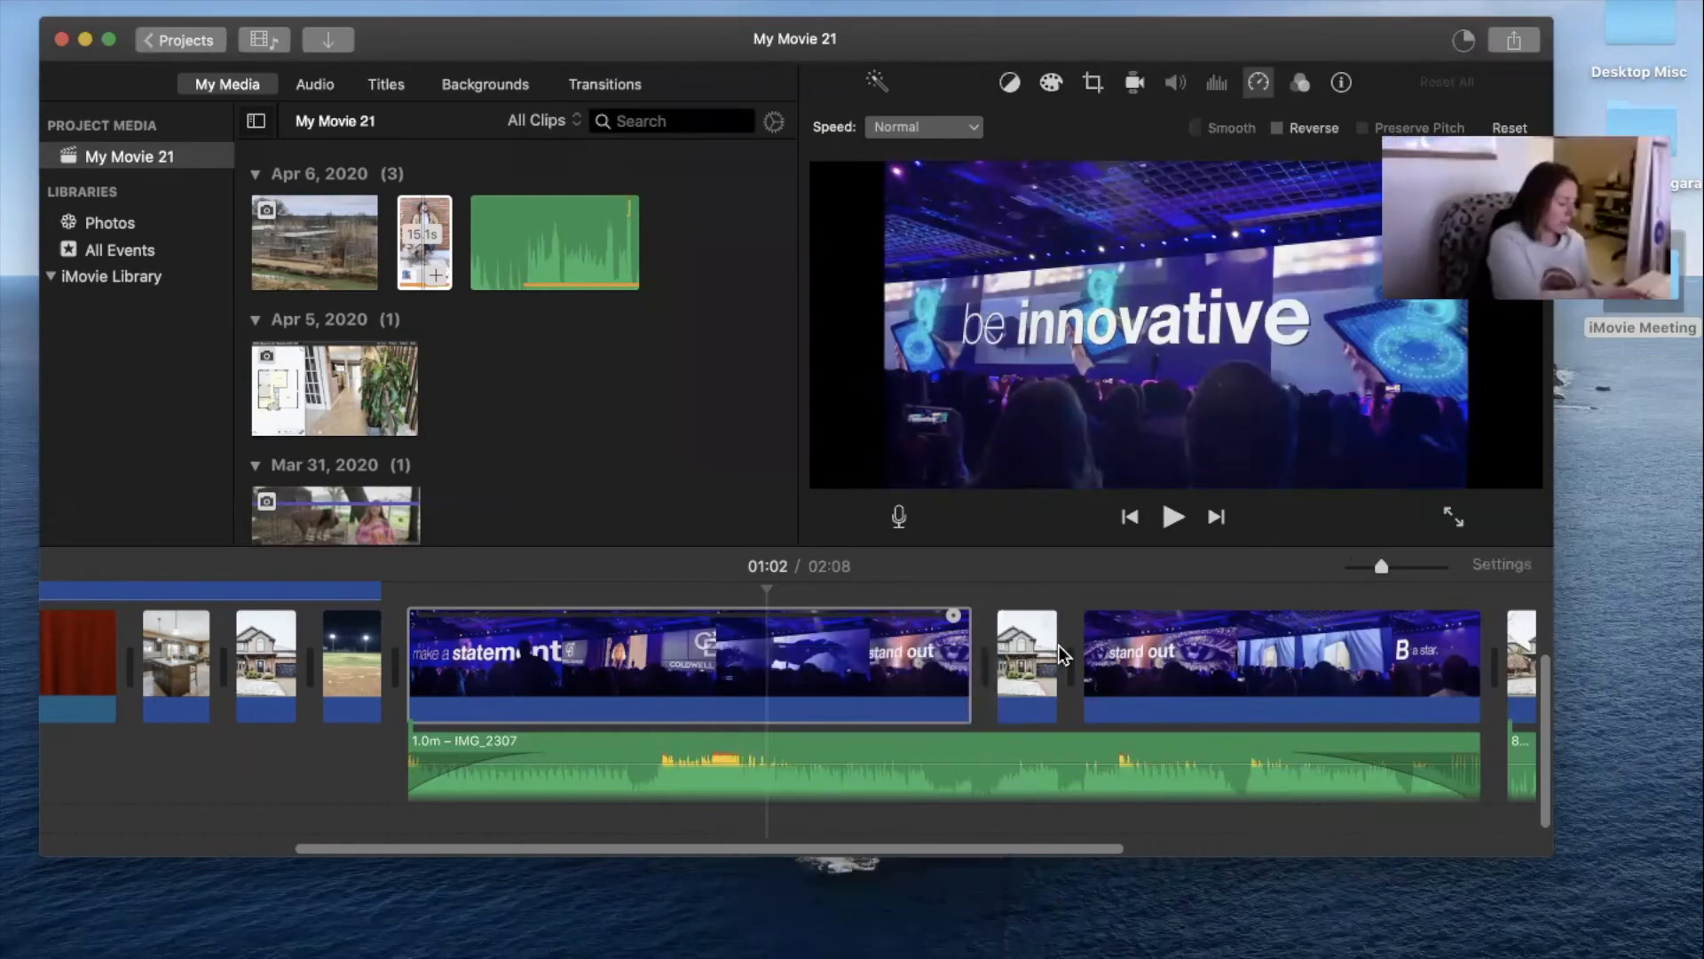
scroll(1059, 647, "right", 5)
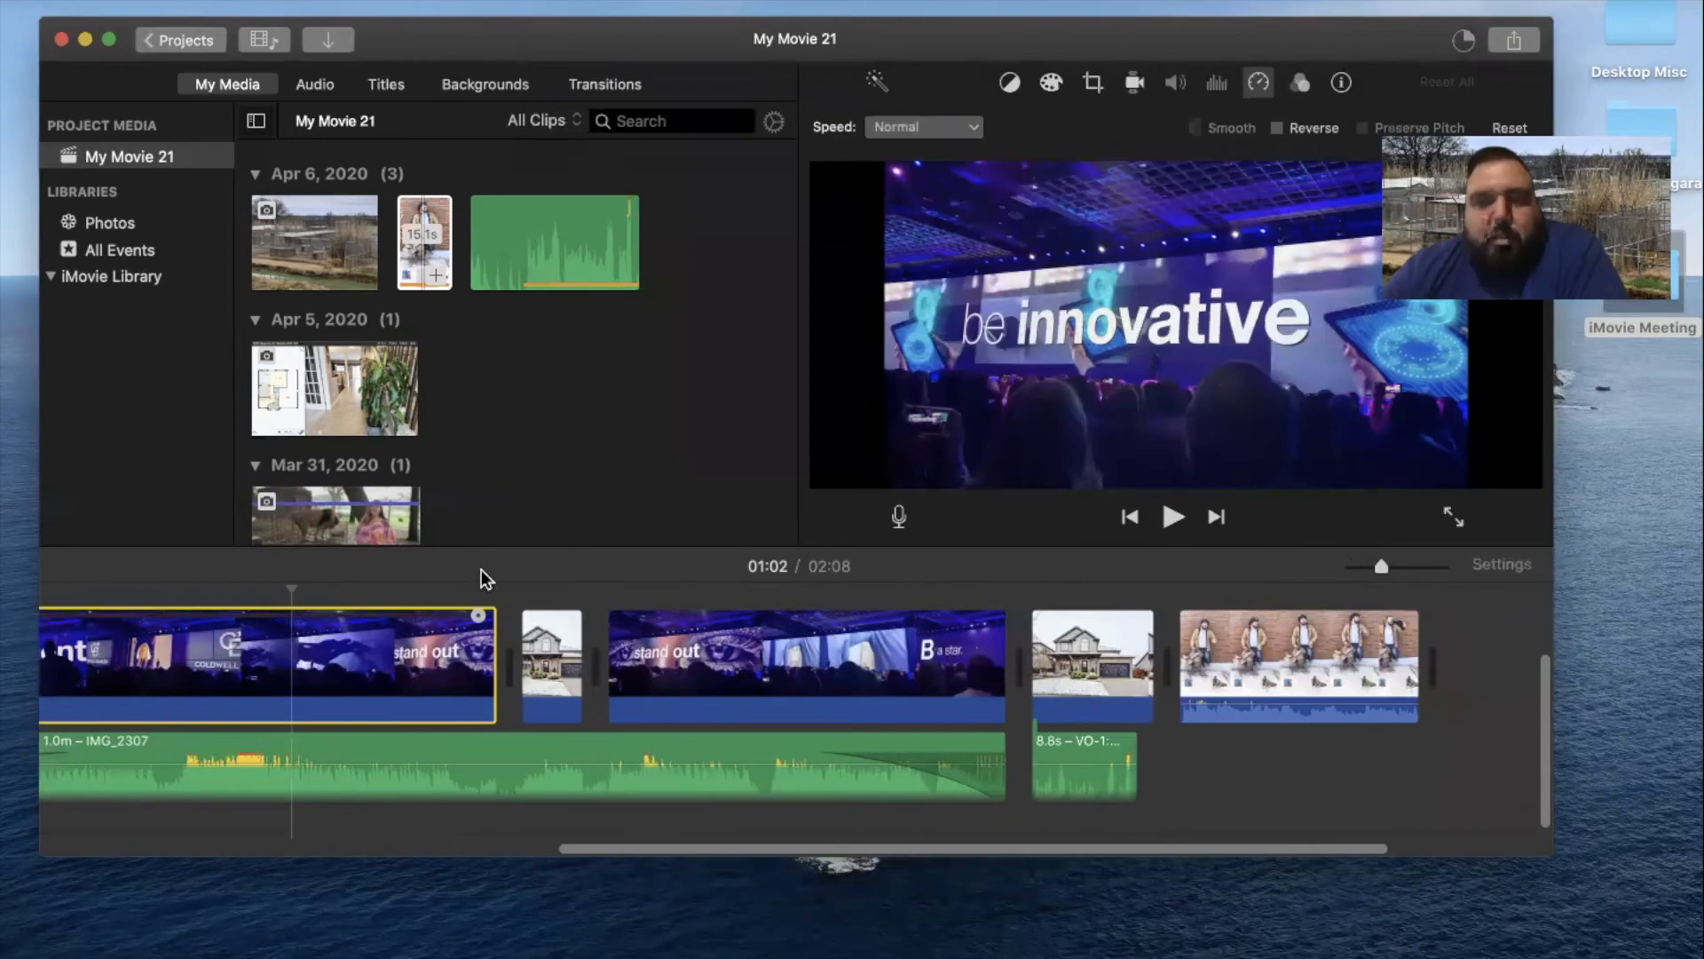
scroll(519, 672, "left", 7)
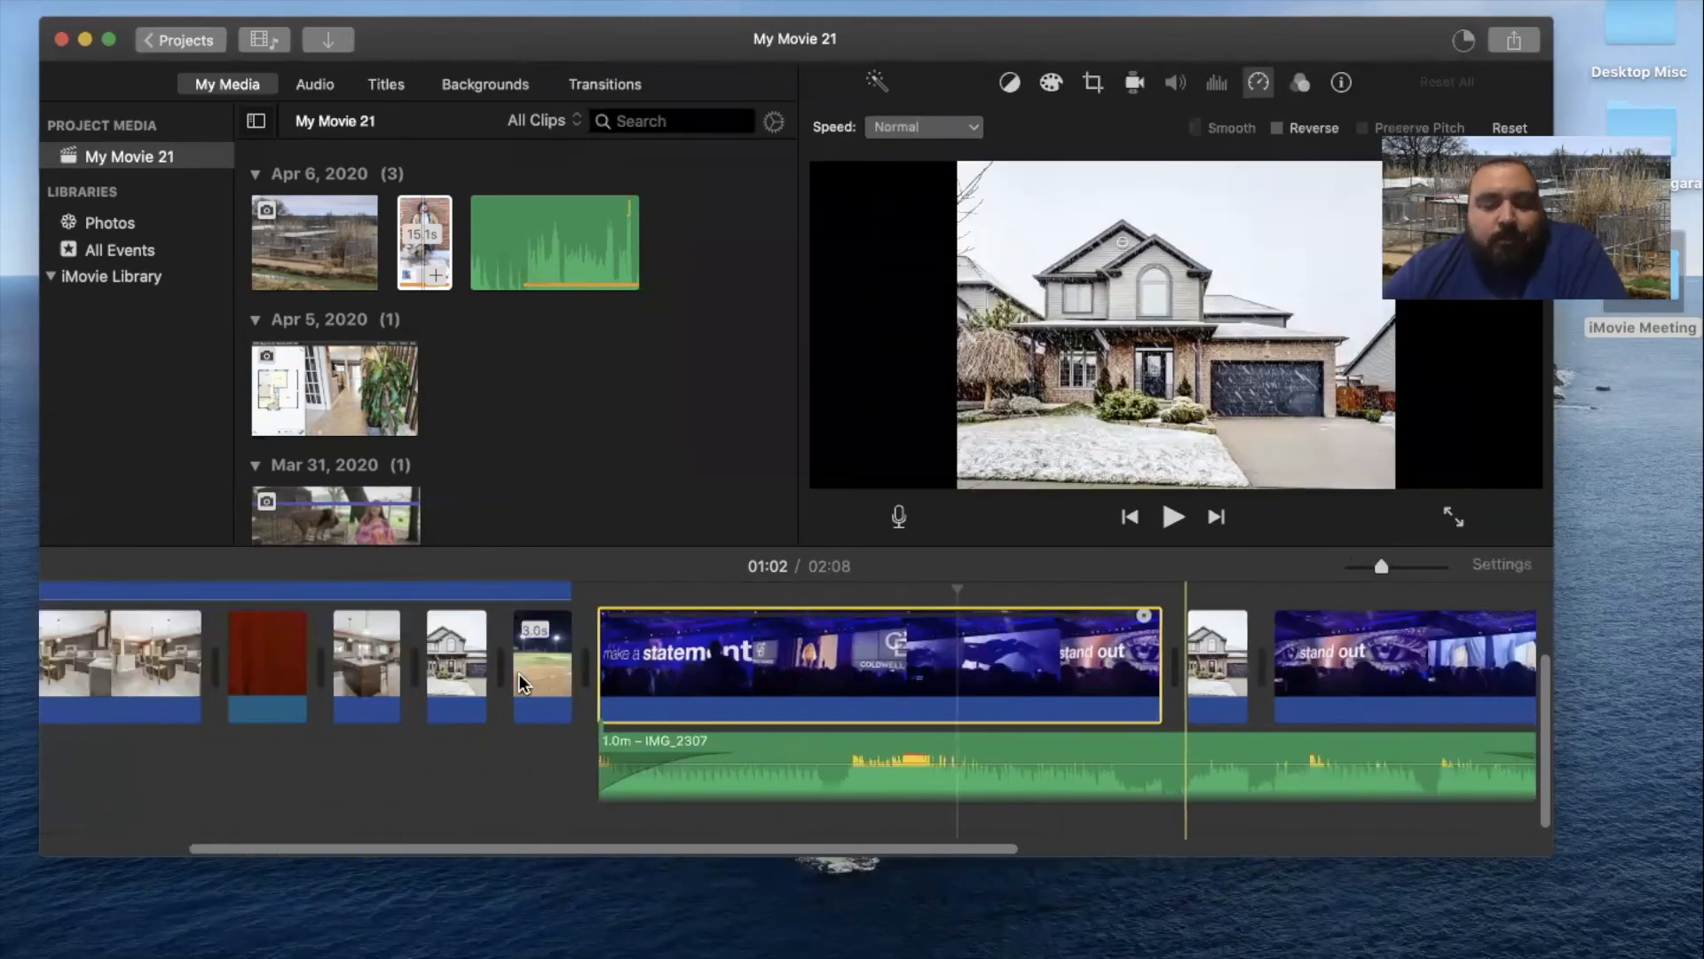
scroll(519, 673, "left", 3)
scroll(518, 673, "right", 4)
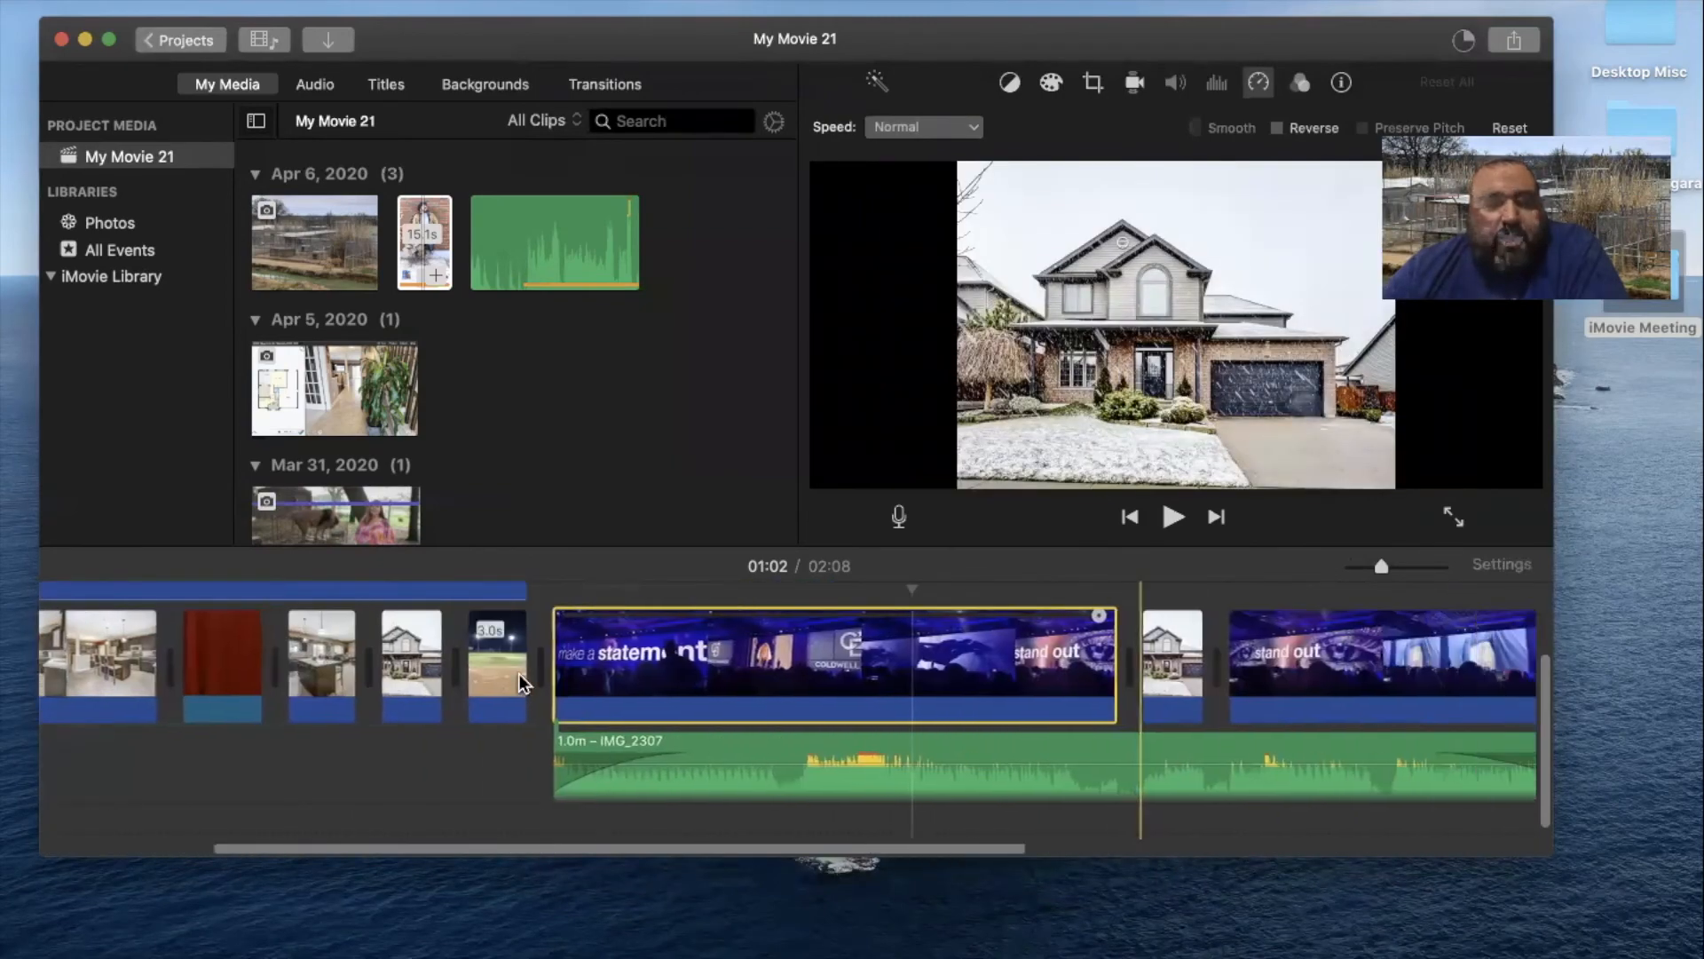
scroll(519, 672, "right", 4)
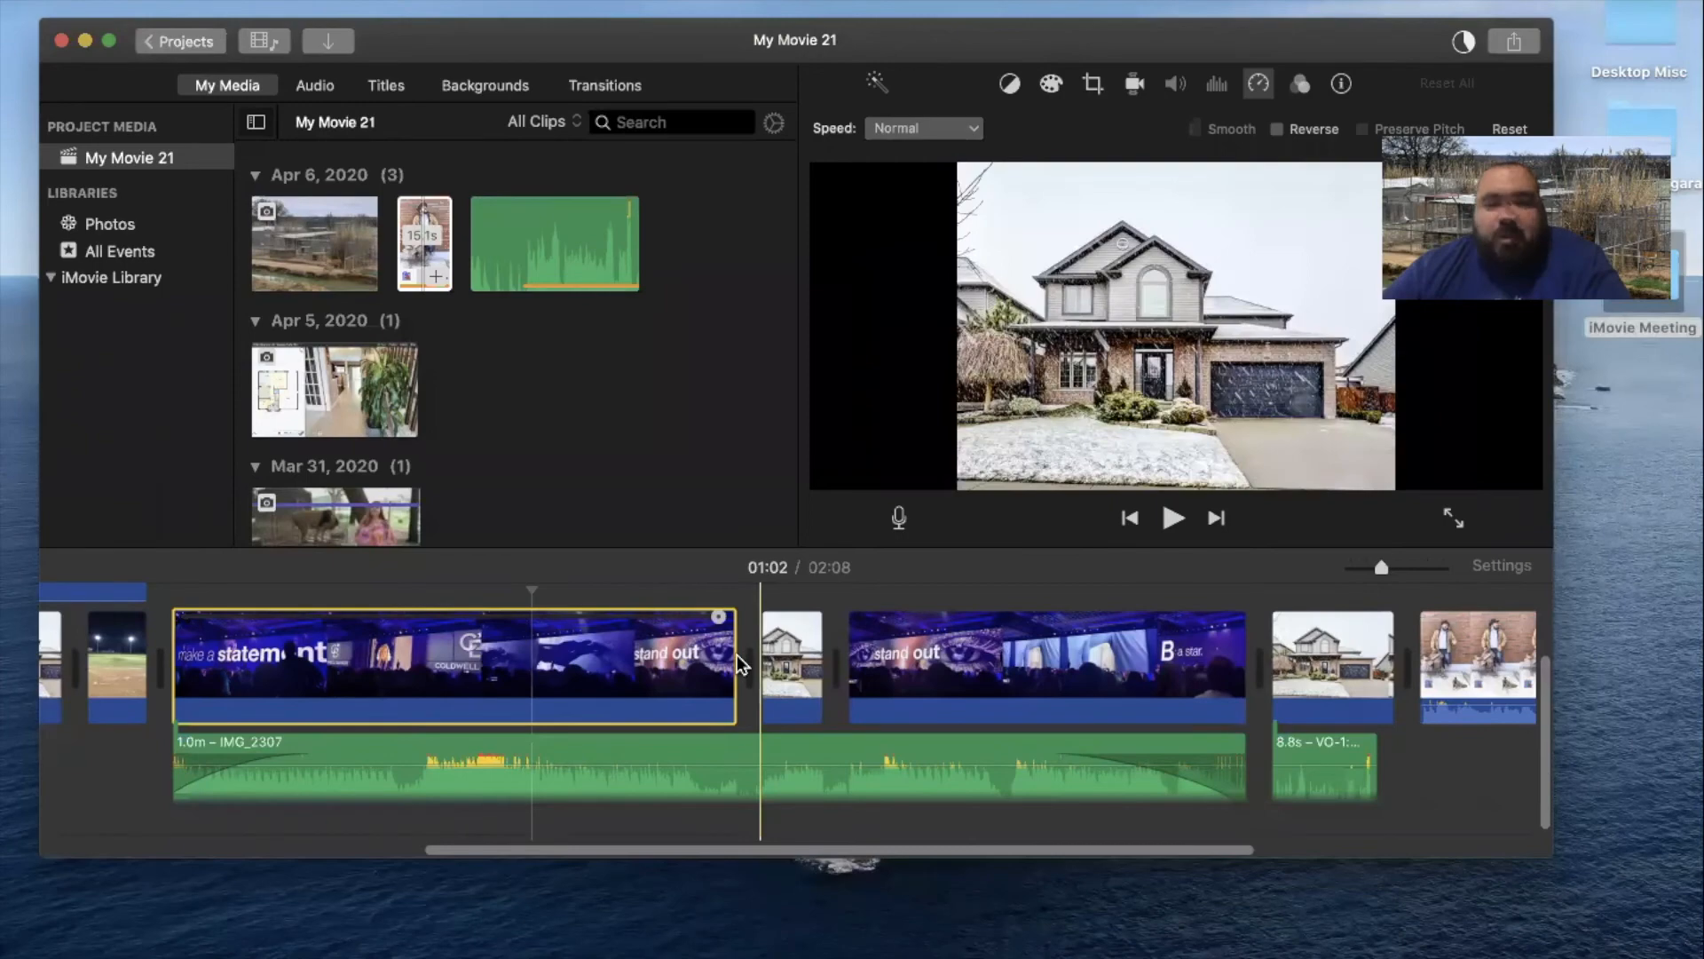
Inspect the end edges of both conference segments with the timeline clips enlarged to the maximum, and restore the smaller clip size
mouse_move(733, 653)
left_mouse_down()
mouse_move(745, 691)
mouse_move(669, 696)
mouse_move(737, 684)
left_mouse_up()
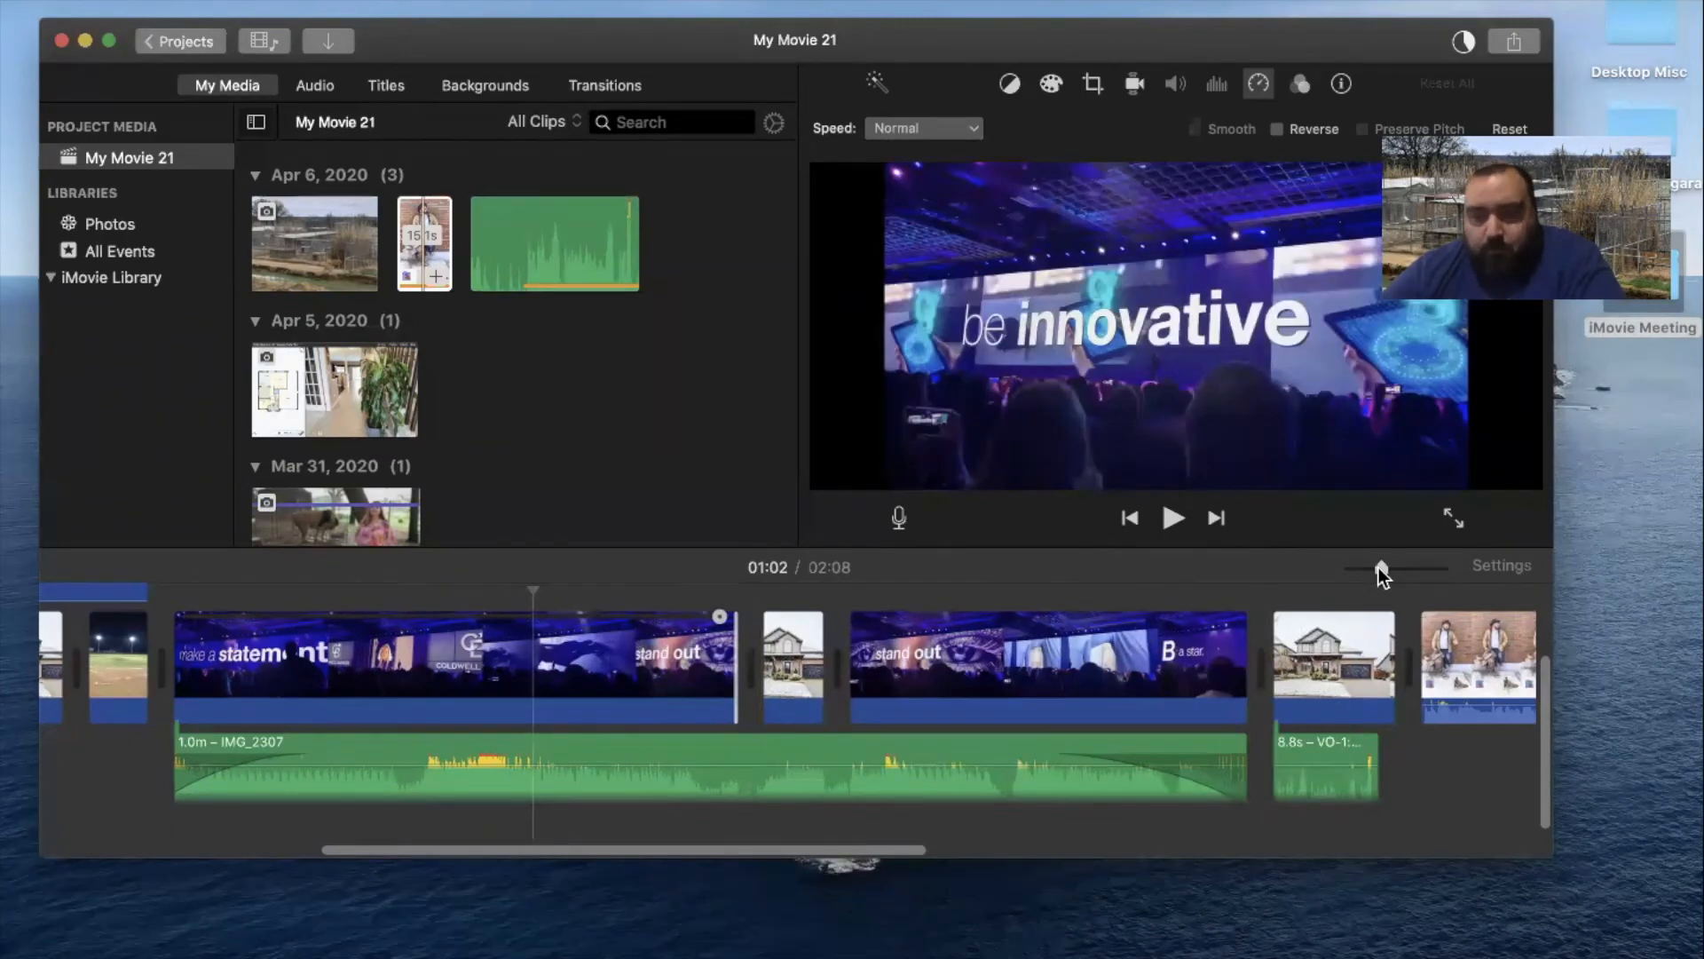
left_click_drag(1400, 569, 1440, 566)
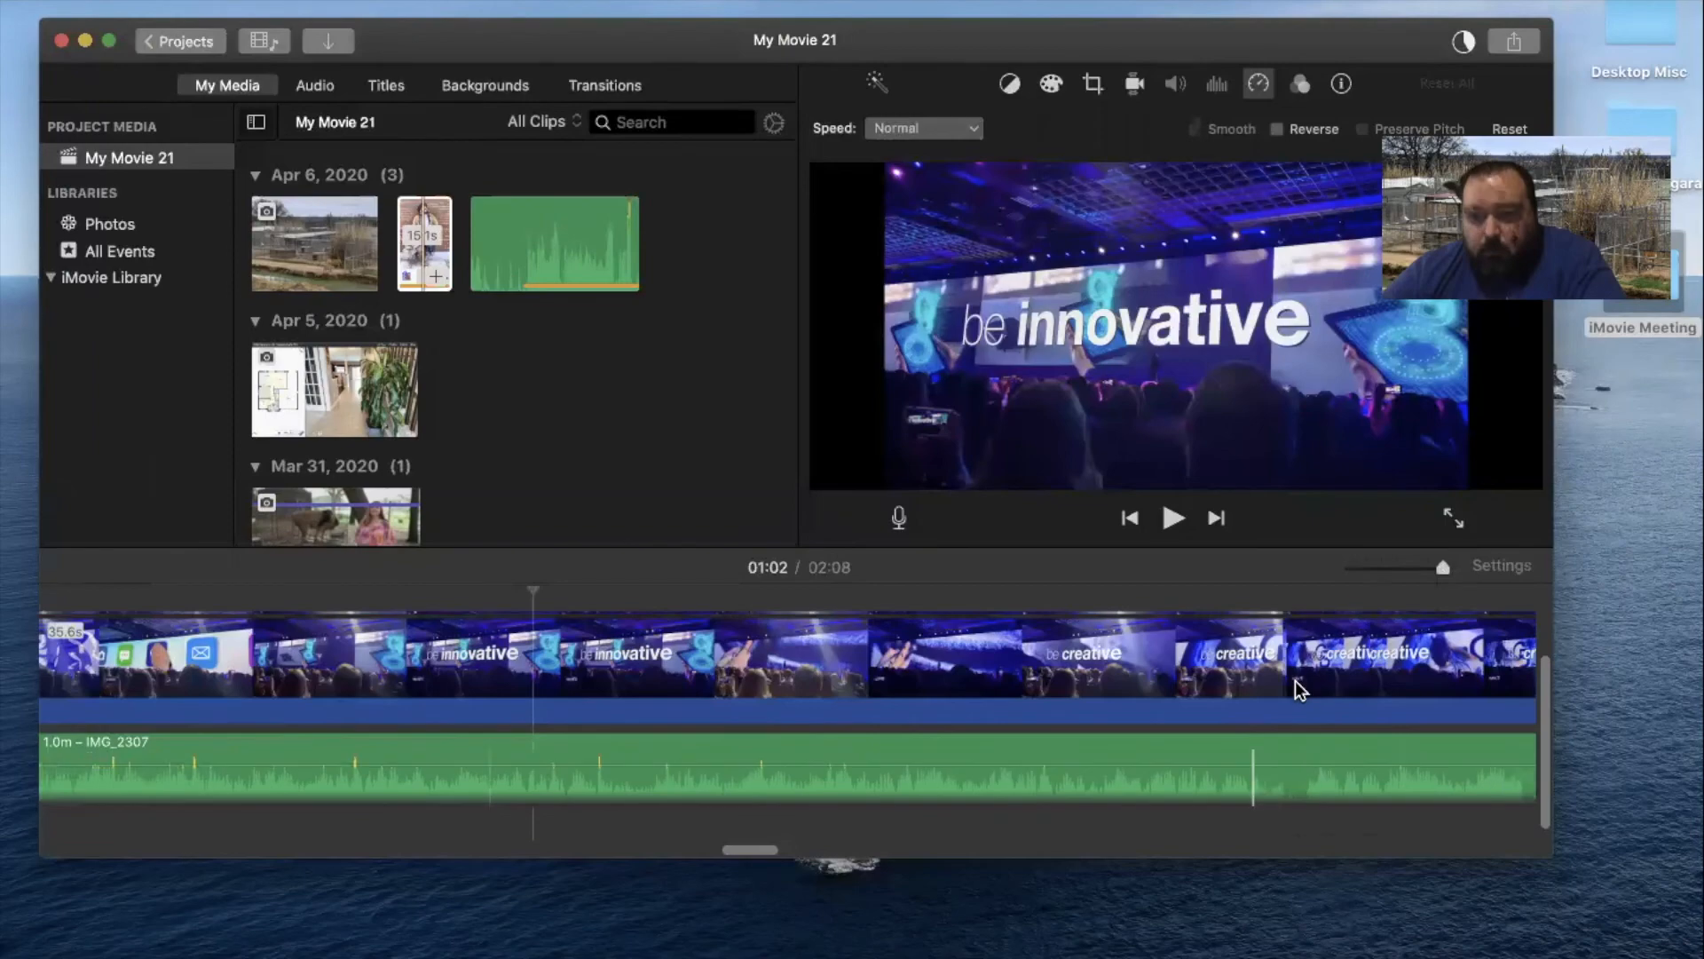
scroll(1300, 691, "right", 10)
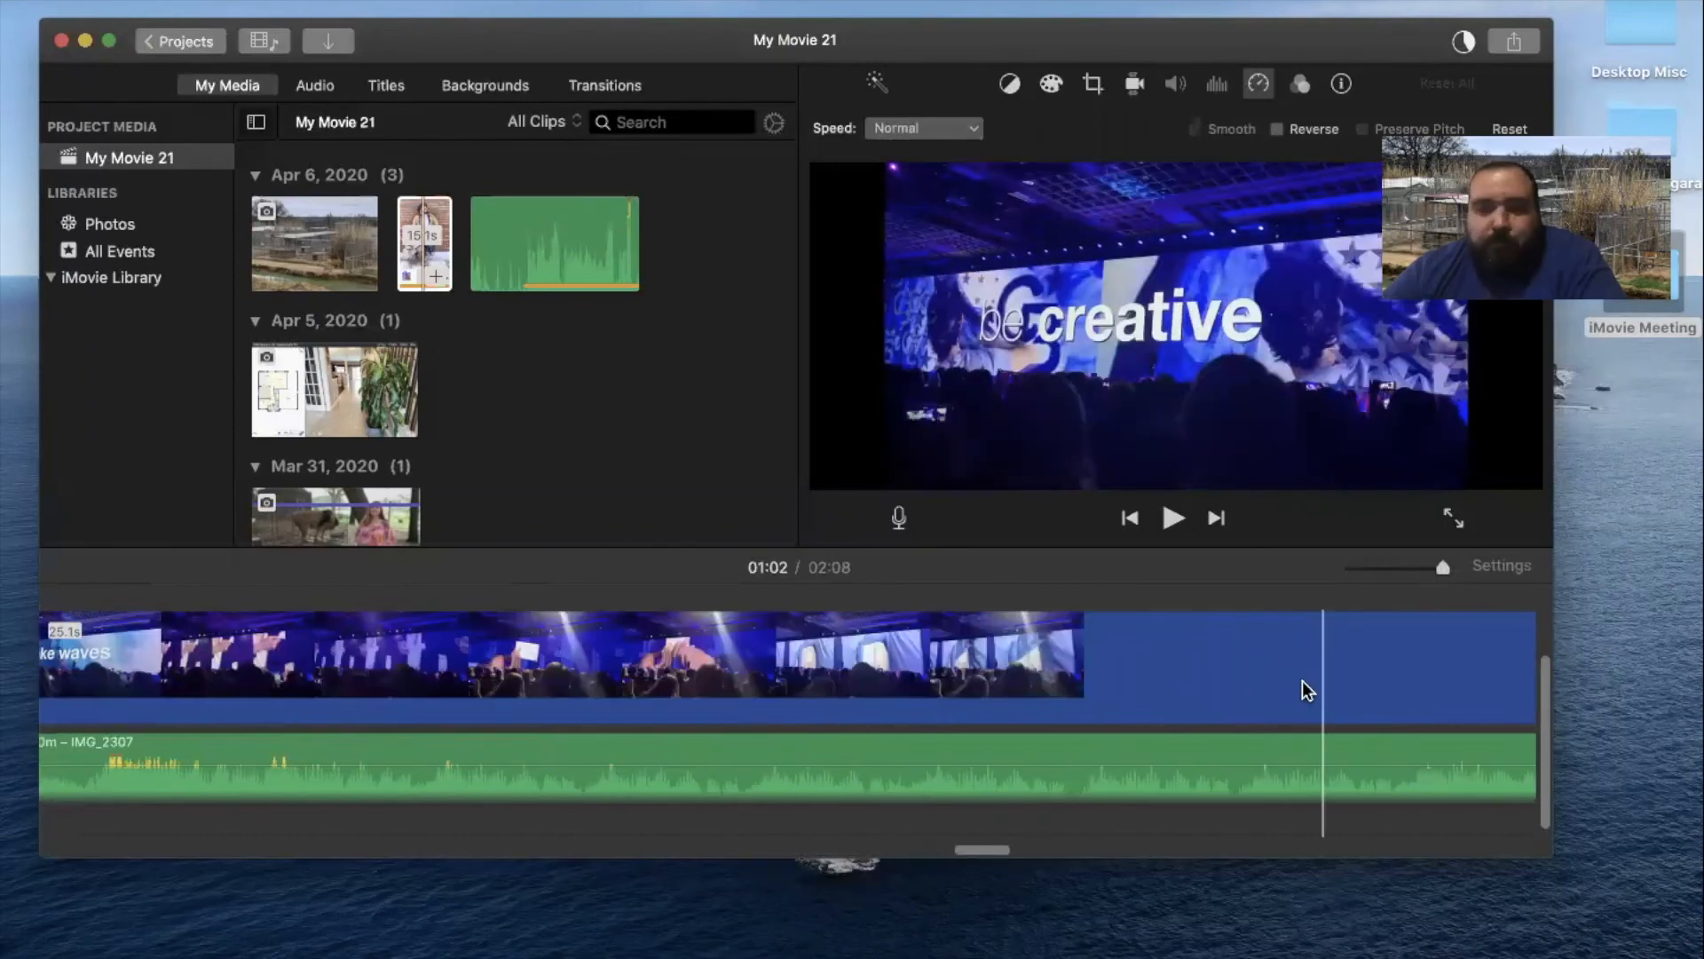
scroll(1301, 692, "left", 10)
scroll(1300, 690, "right", 10)
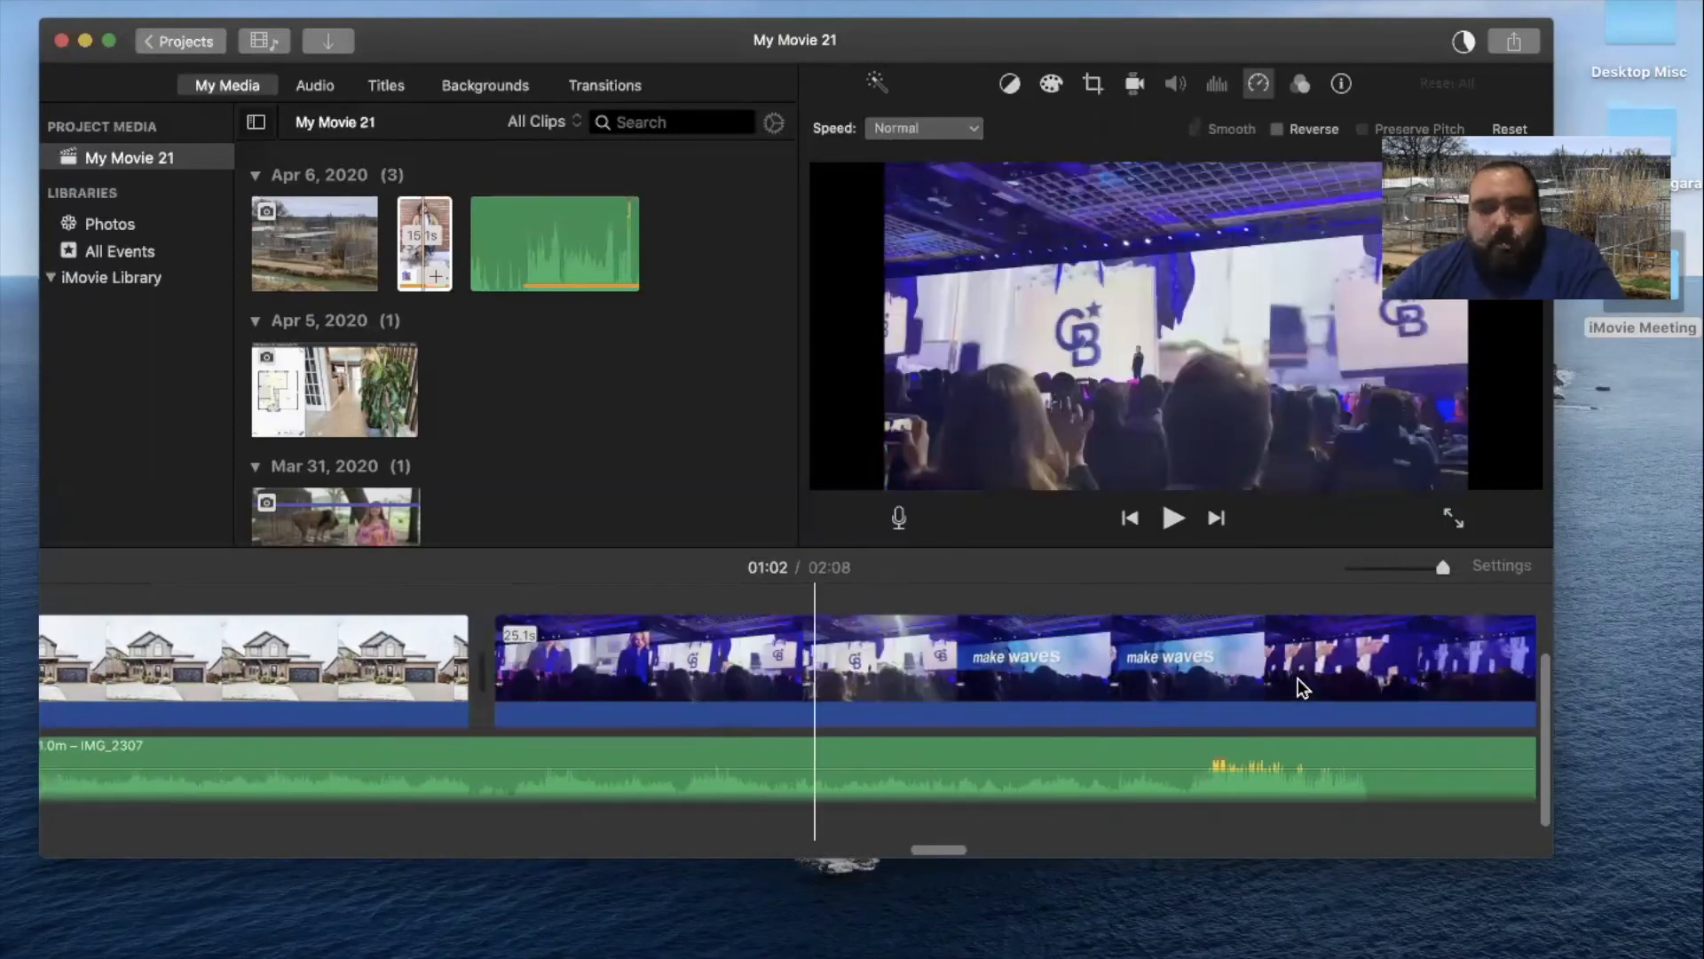
scroll(1302, 688, "right", 10)
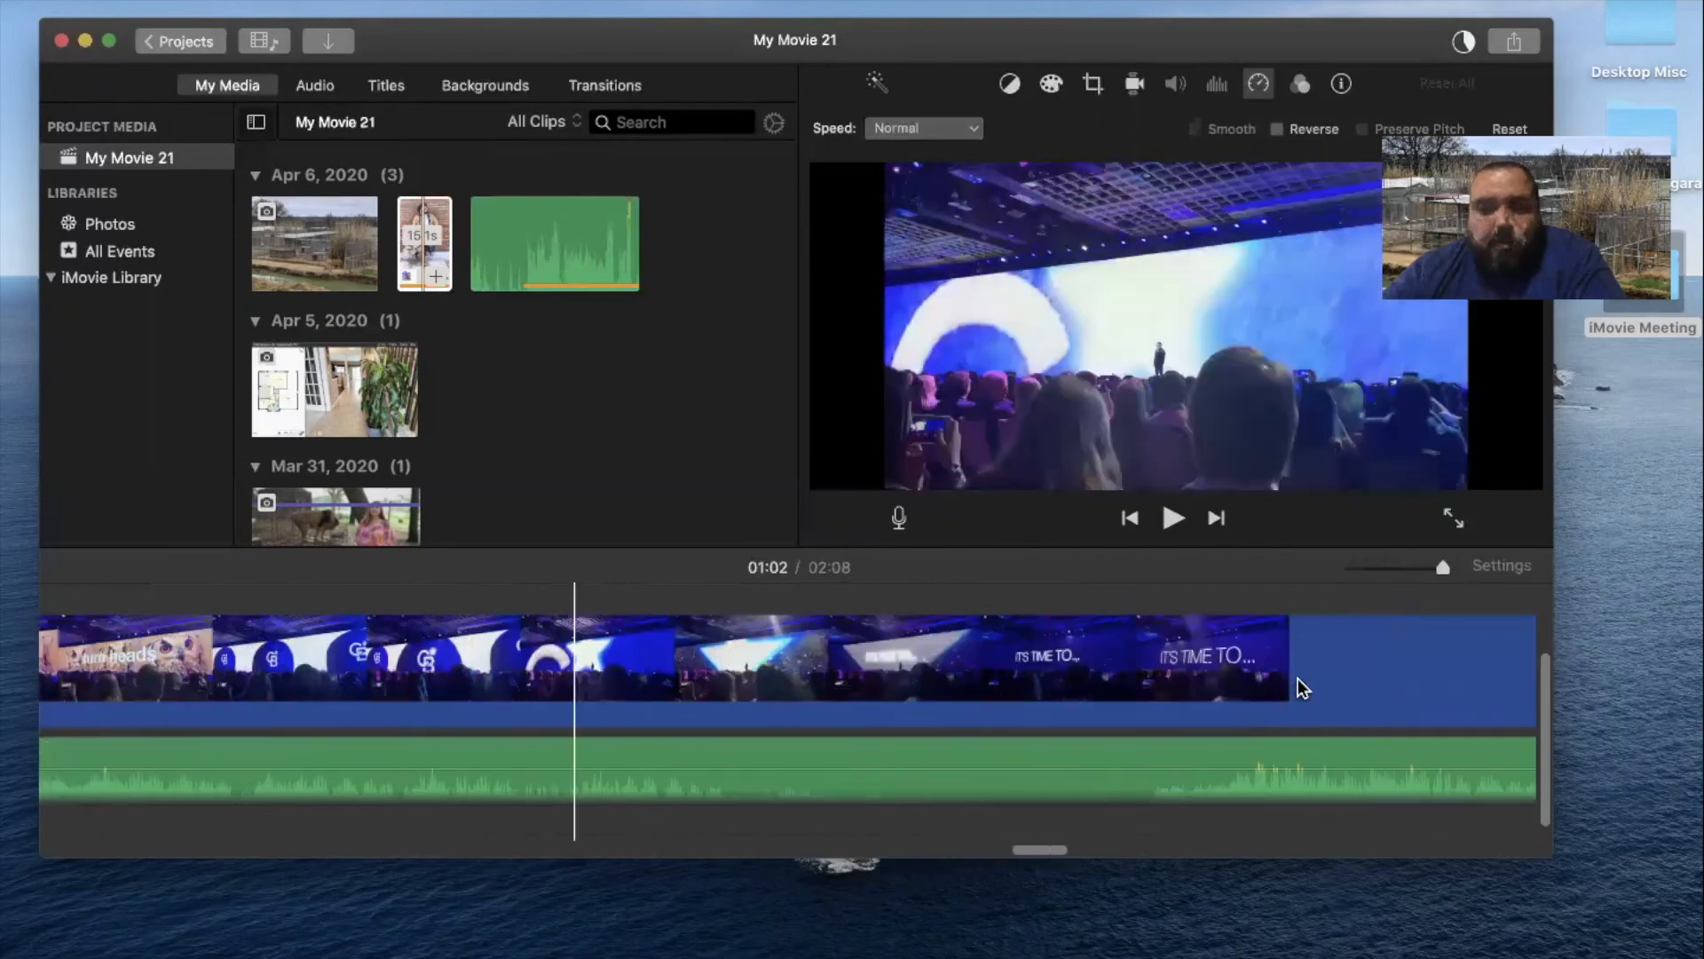
scroll(1303, 688, "right", 10)
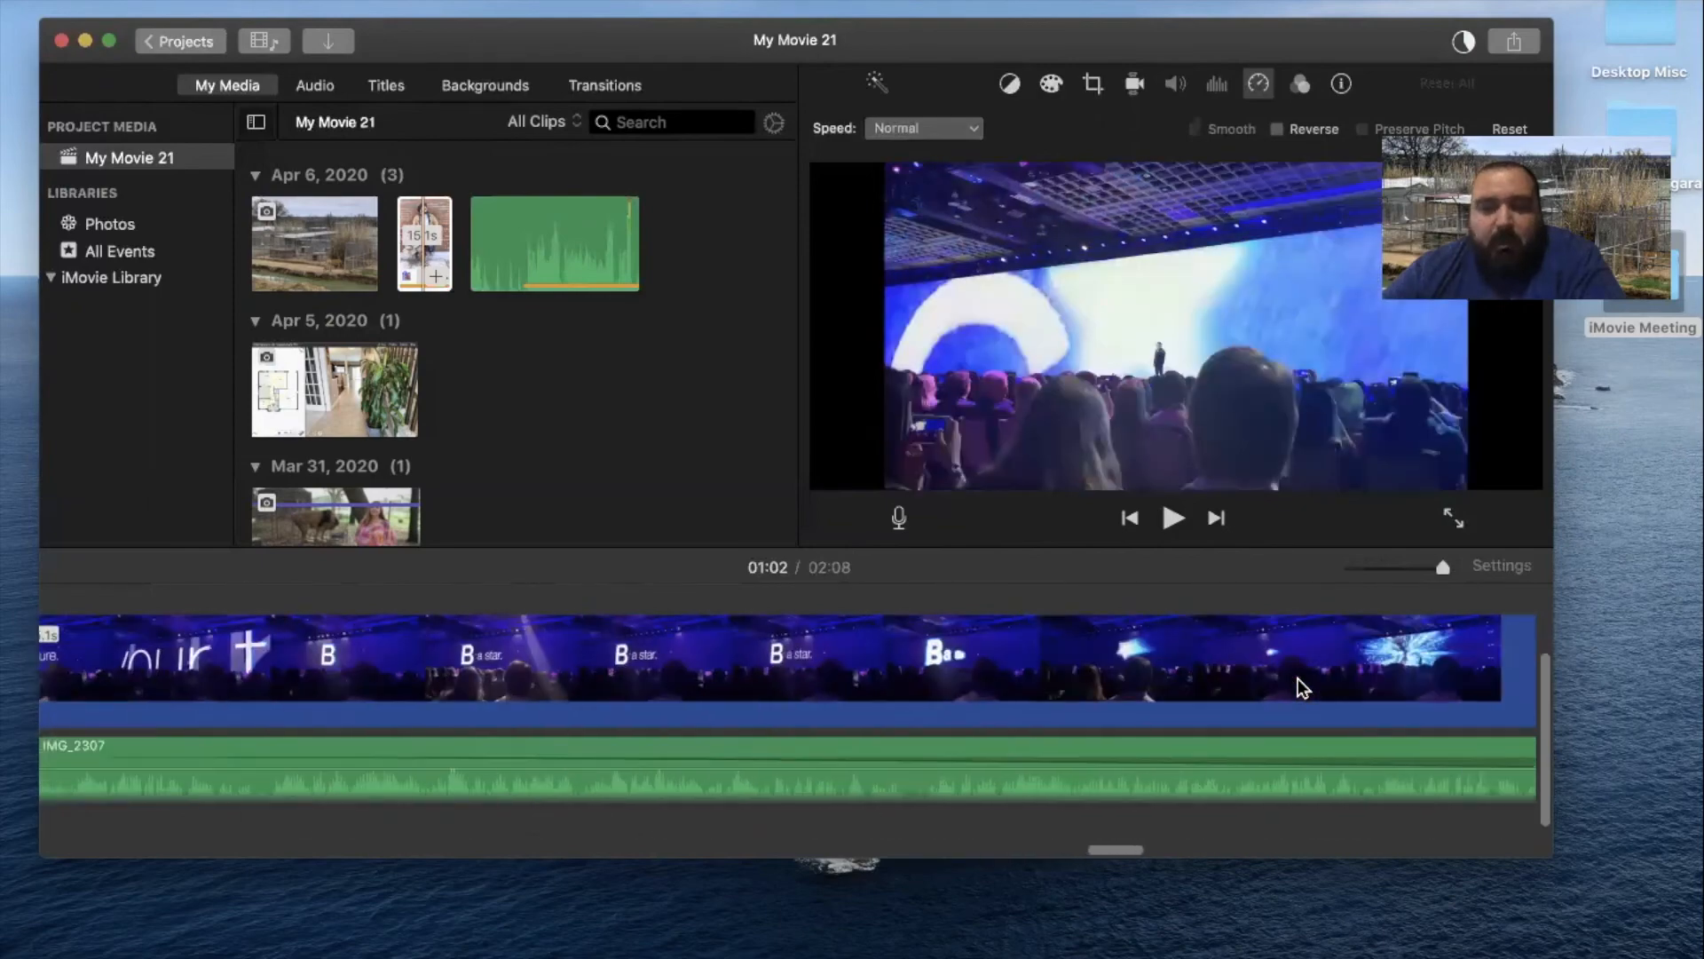
scroll(1302, 688, "right", 10)
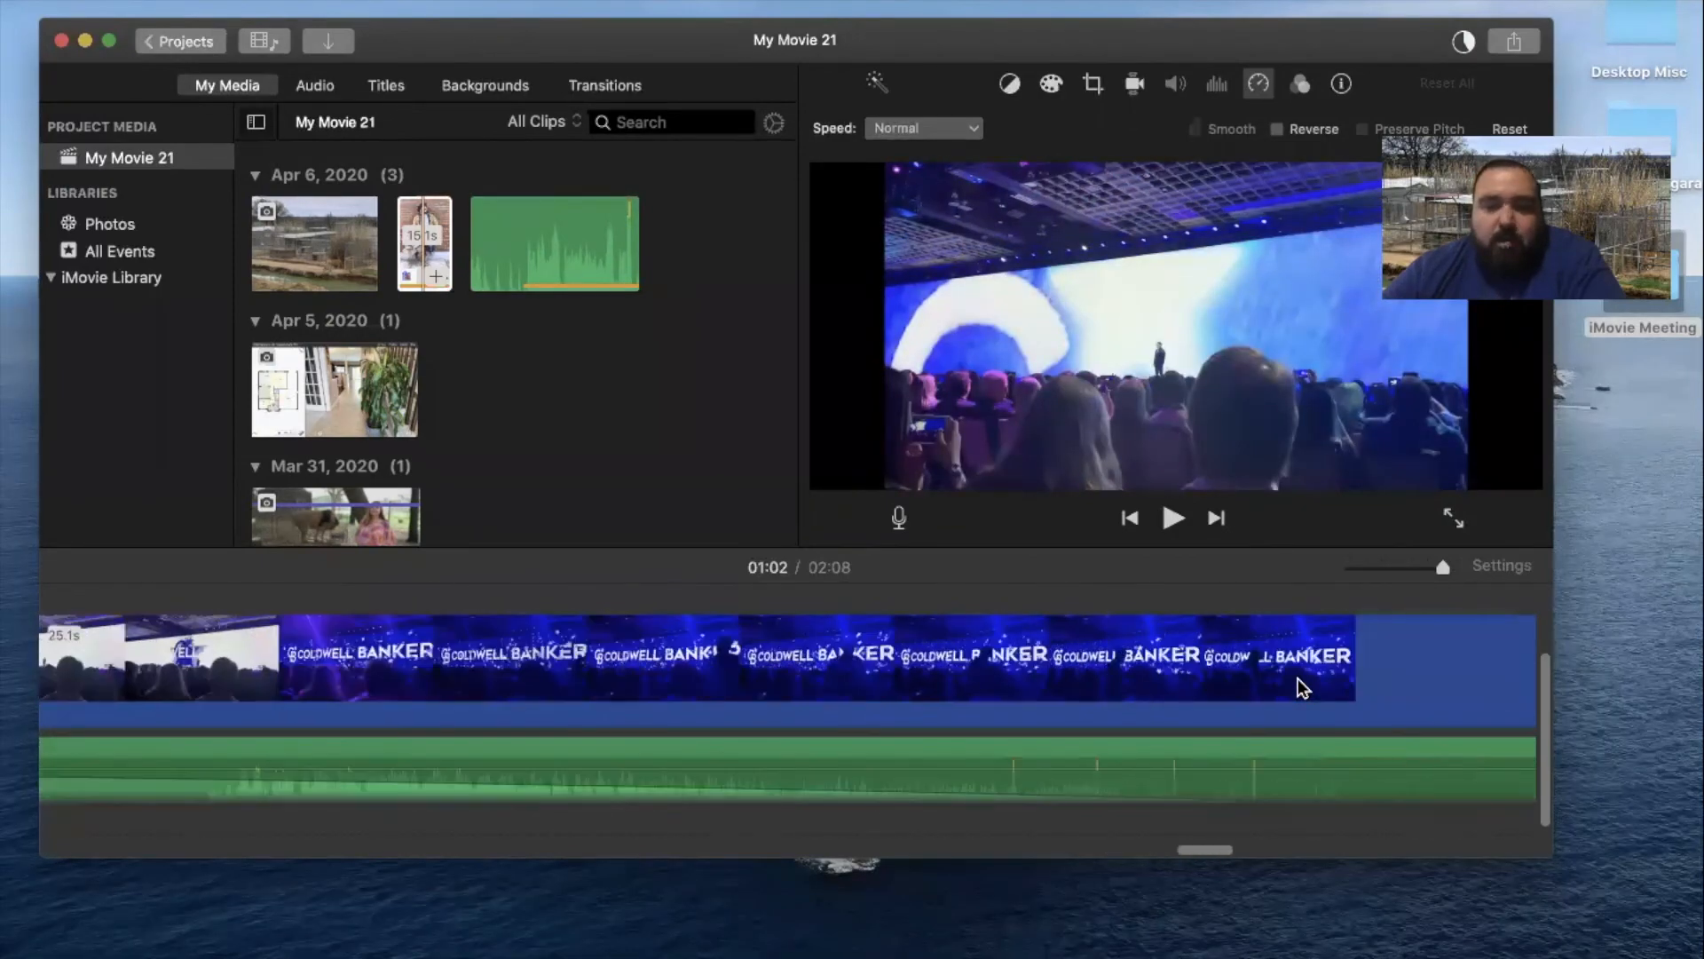
scroll(1298, 688, "right", 3)
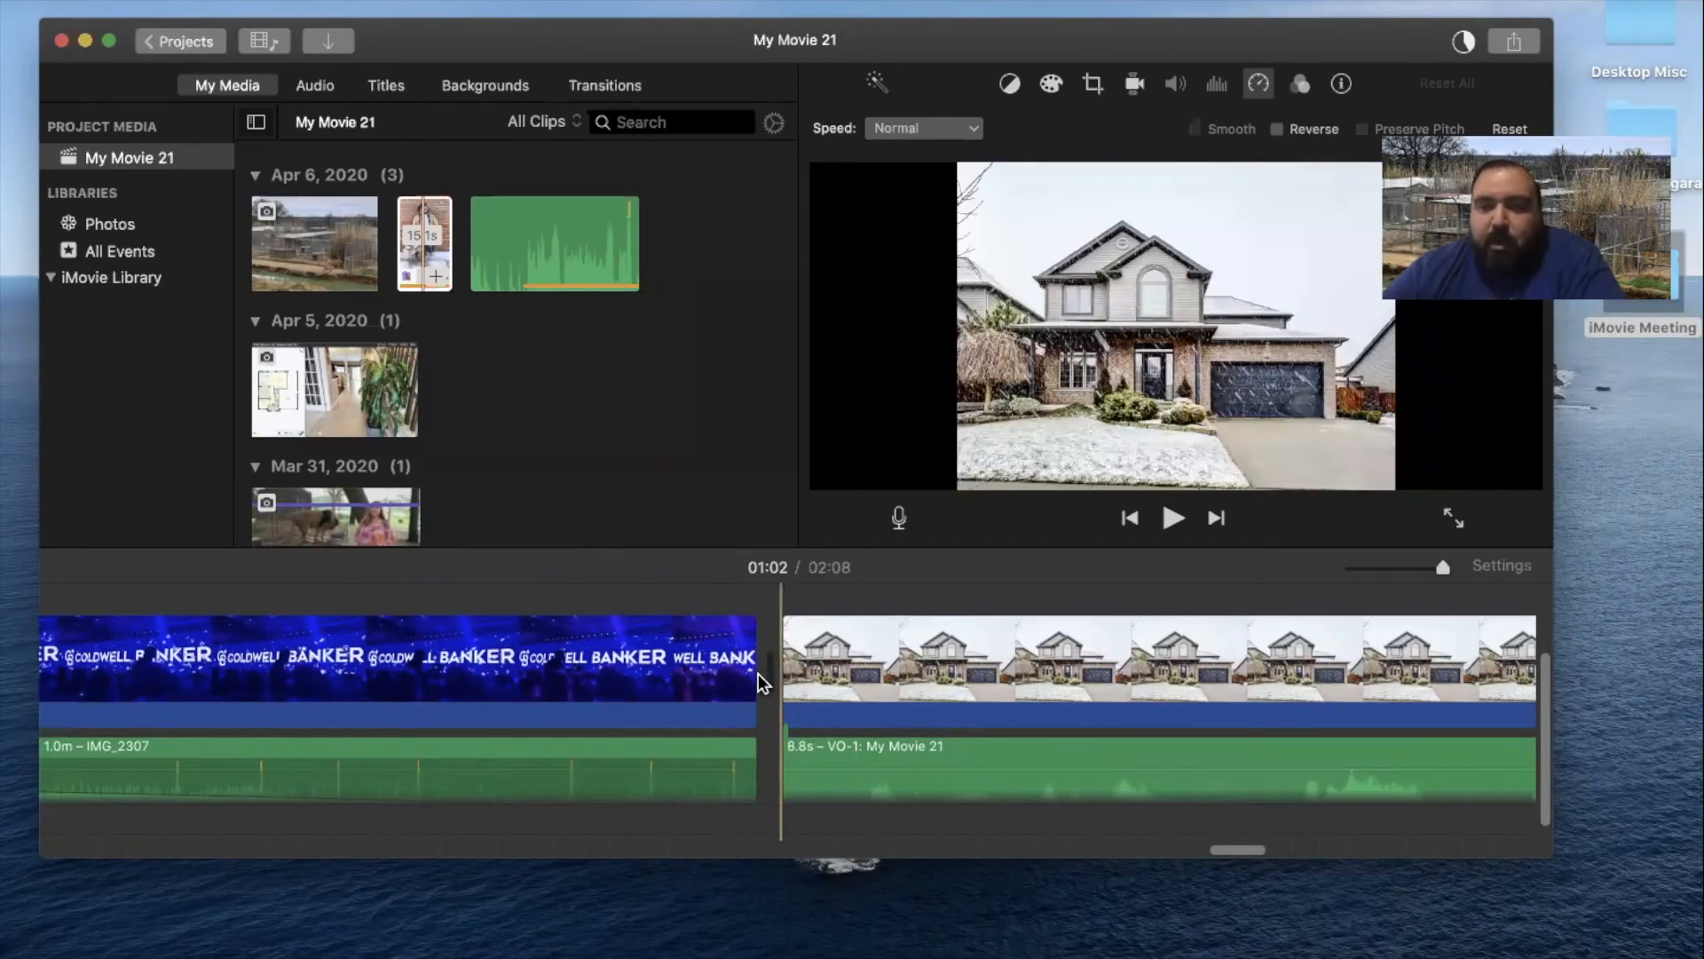
left_click(749, 682)
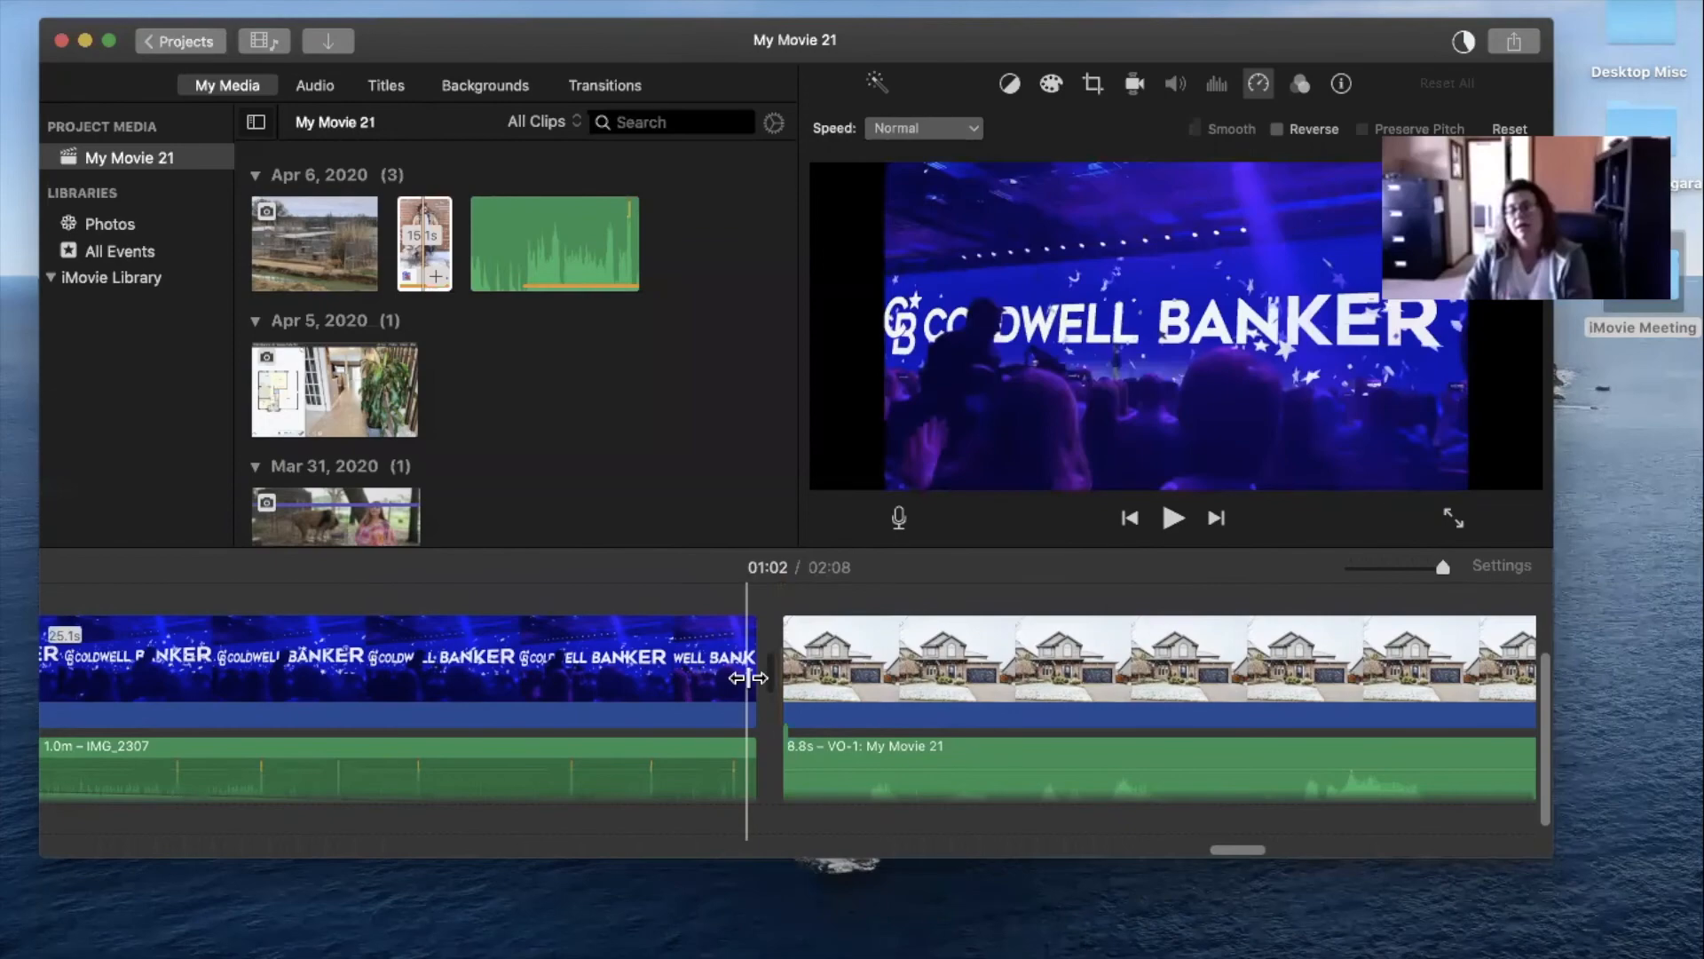
scroll(749, 678, "left", 10)
left_click_drag(1445, 571, 1390, 574)
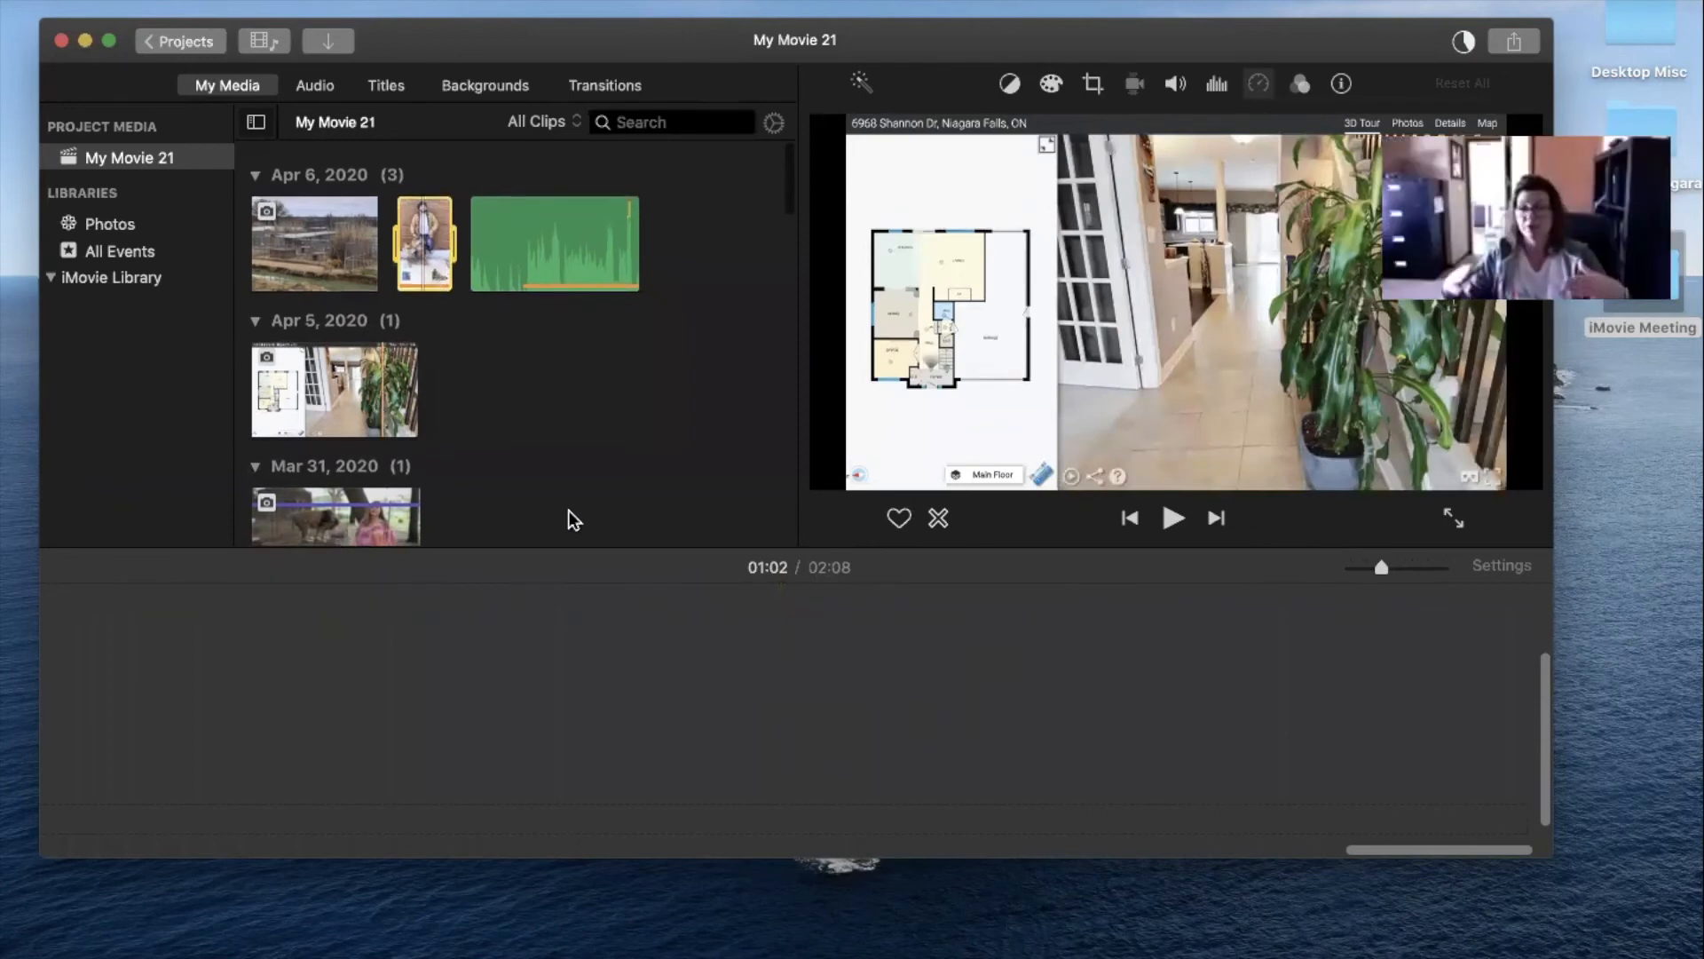
Select the staircase photo and the kitchen photo beside it in the Feb 27, 2020 media group
scroll(434, 411, "down", 10)
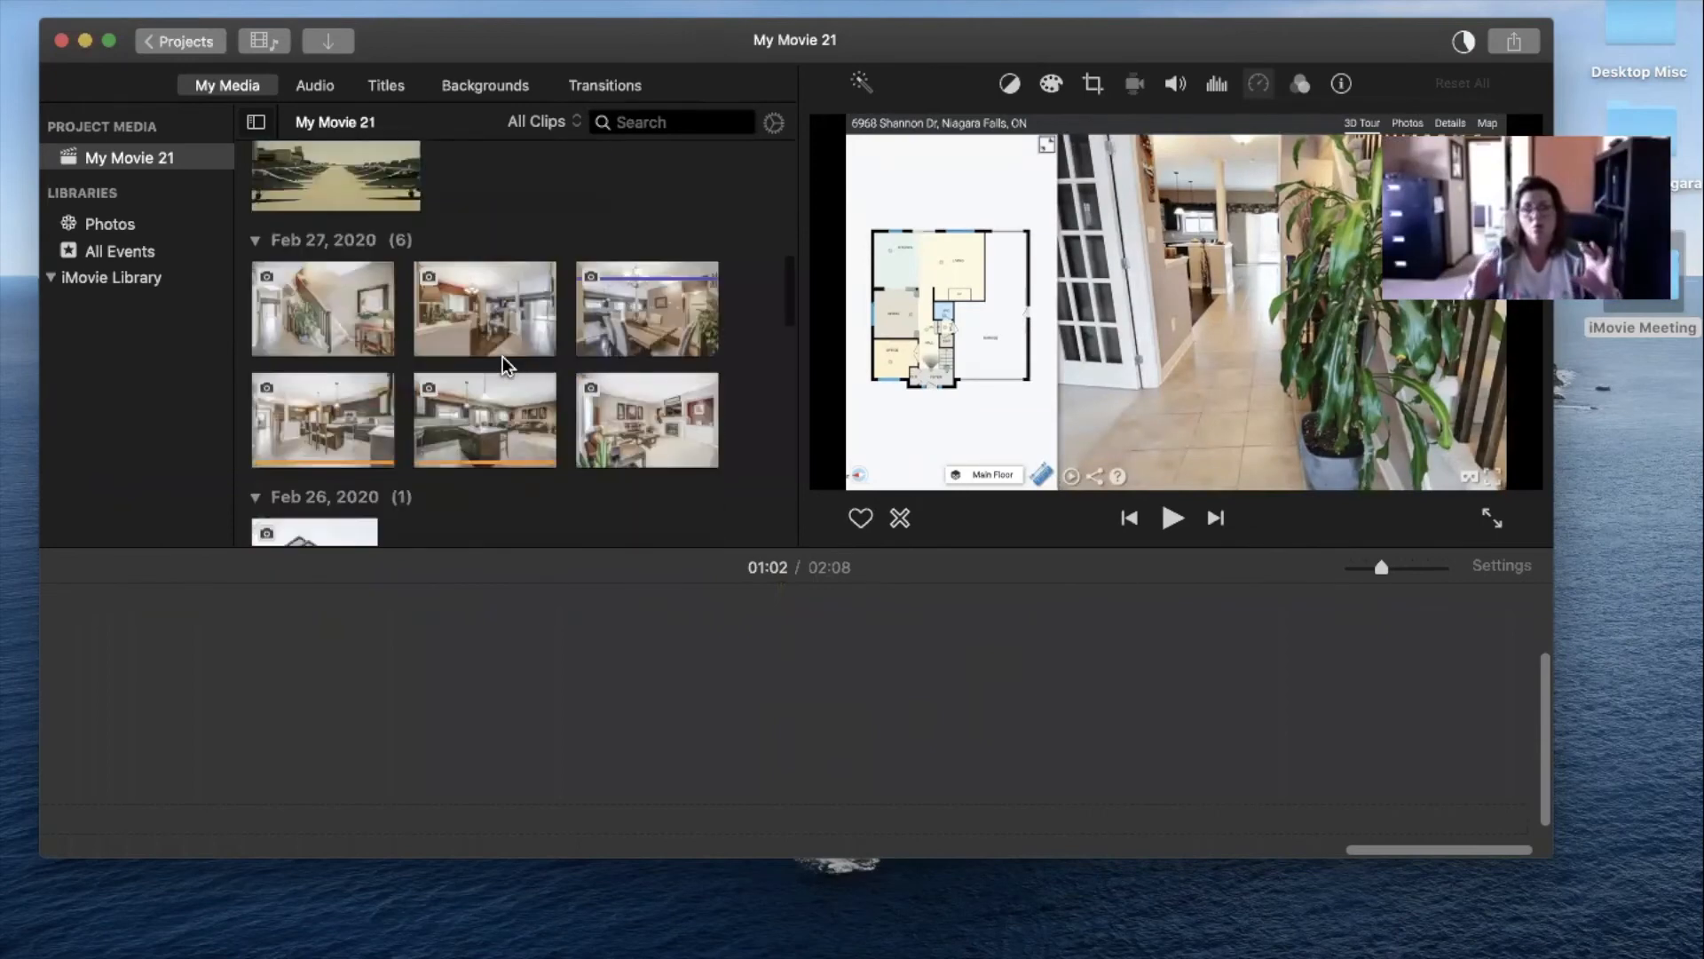
left_click(342, 333)
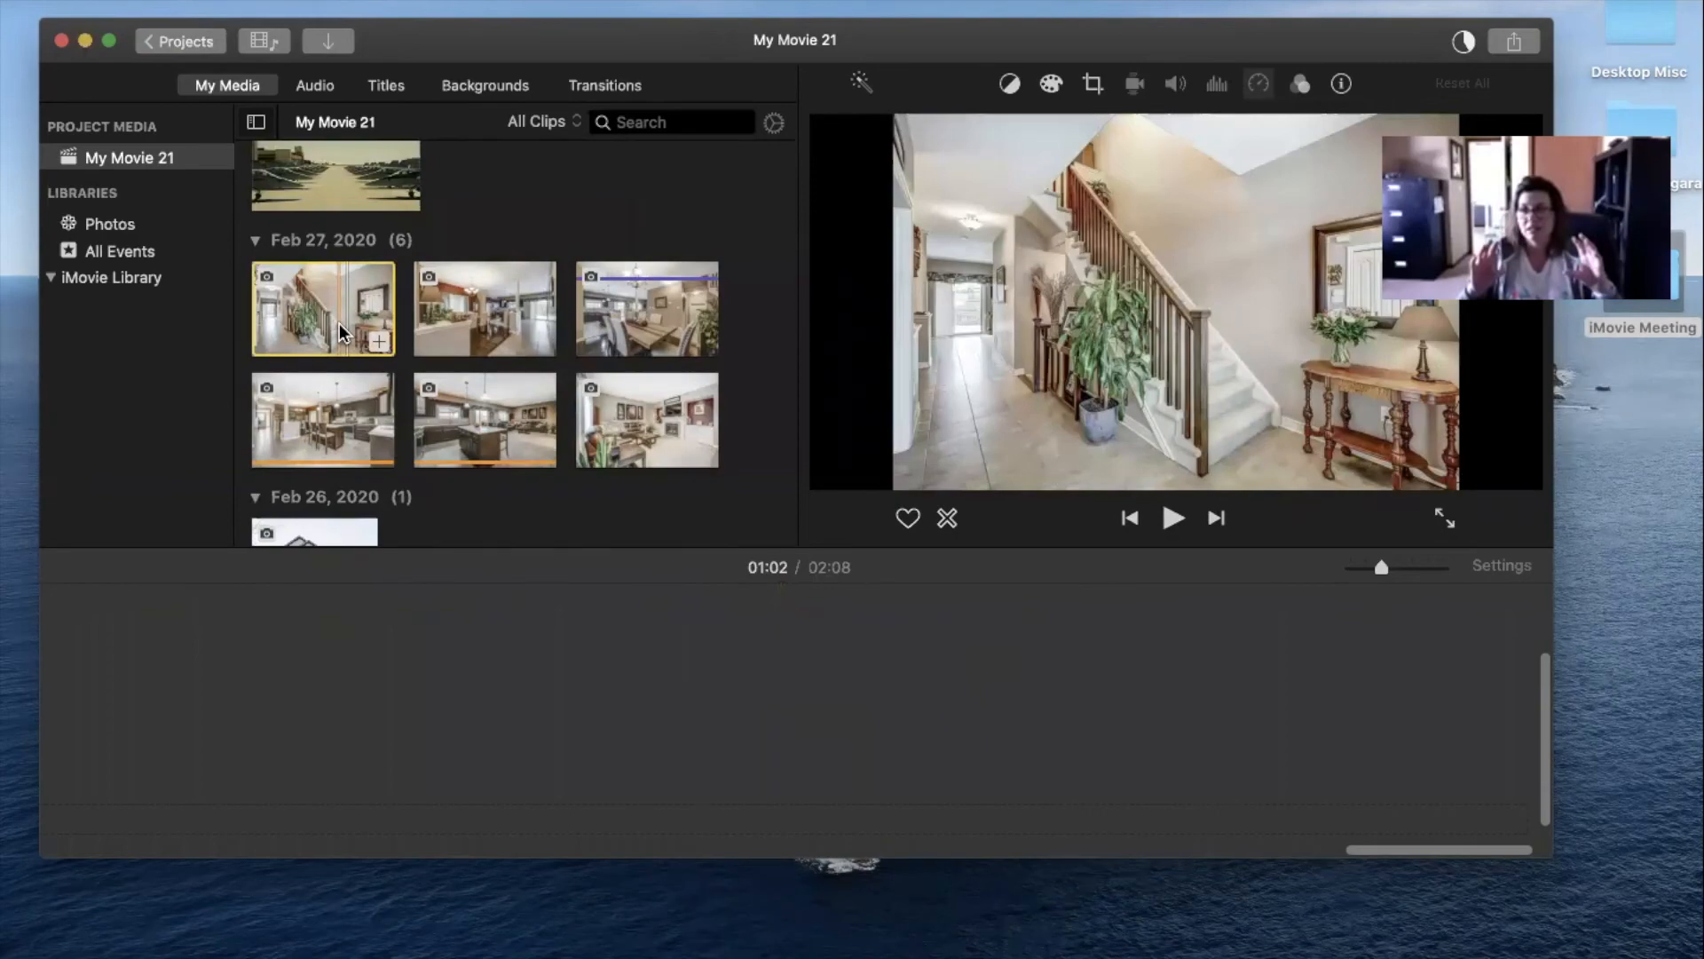
left_click(544, 338, "super")
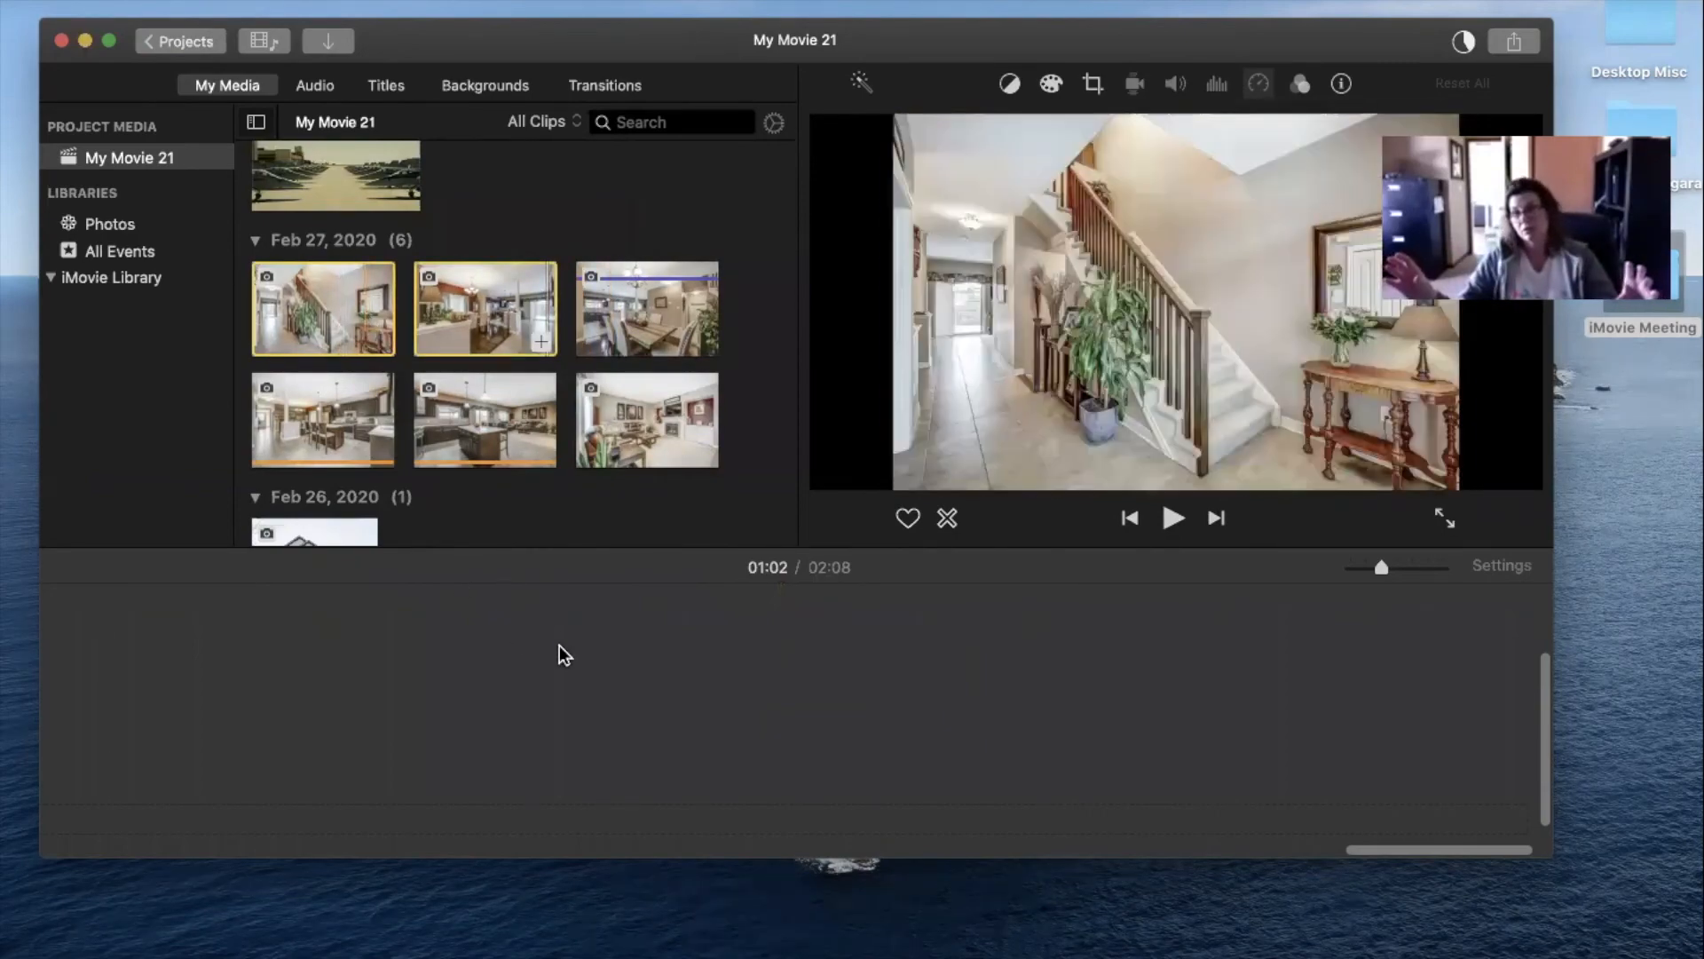
left_click(559, 654)
Delete all timeline clips and audio except the snowy house photo between the two conference segments
scroll(593, 657, "left", 15)
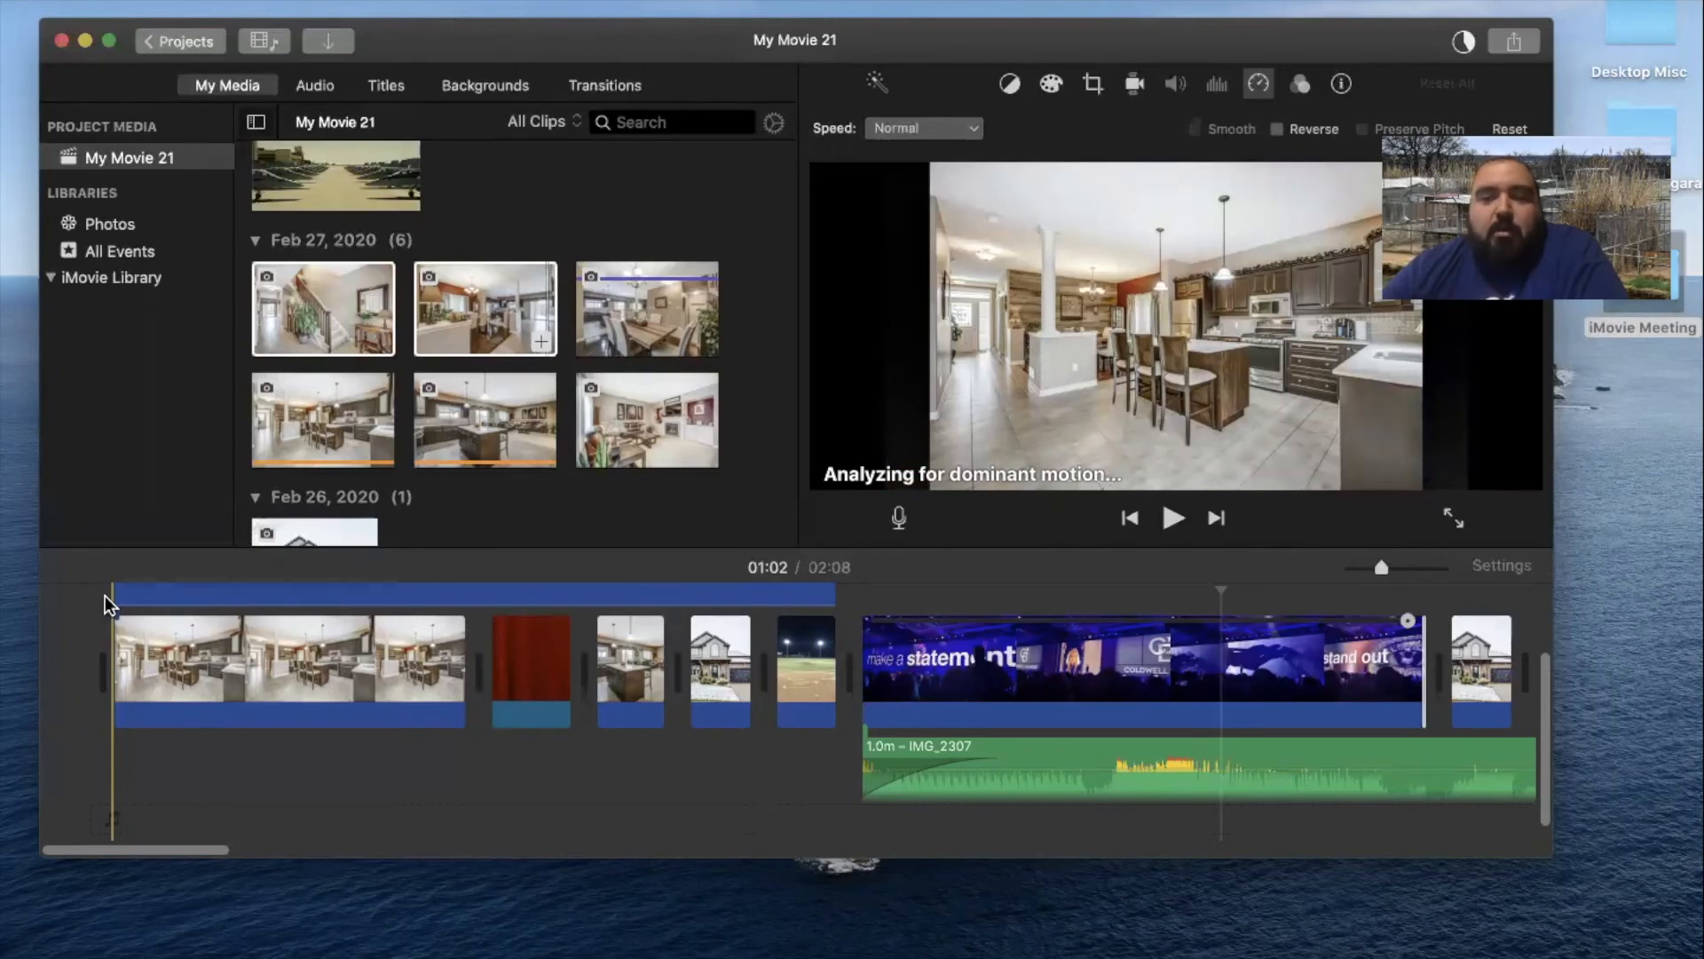
left_click_drag(107, 604, 1152, 803)
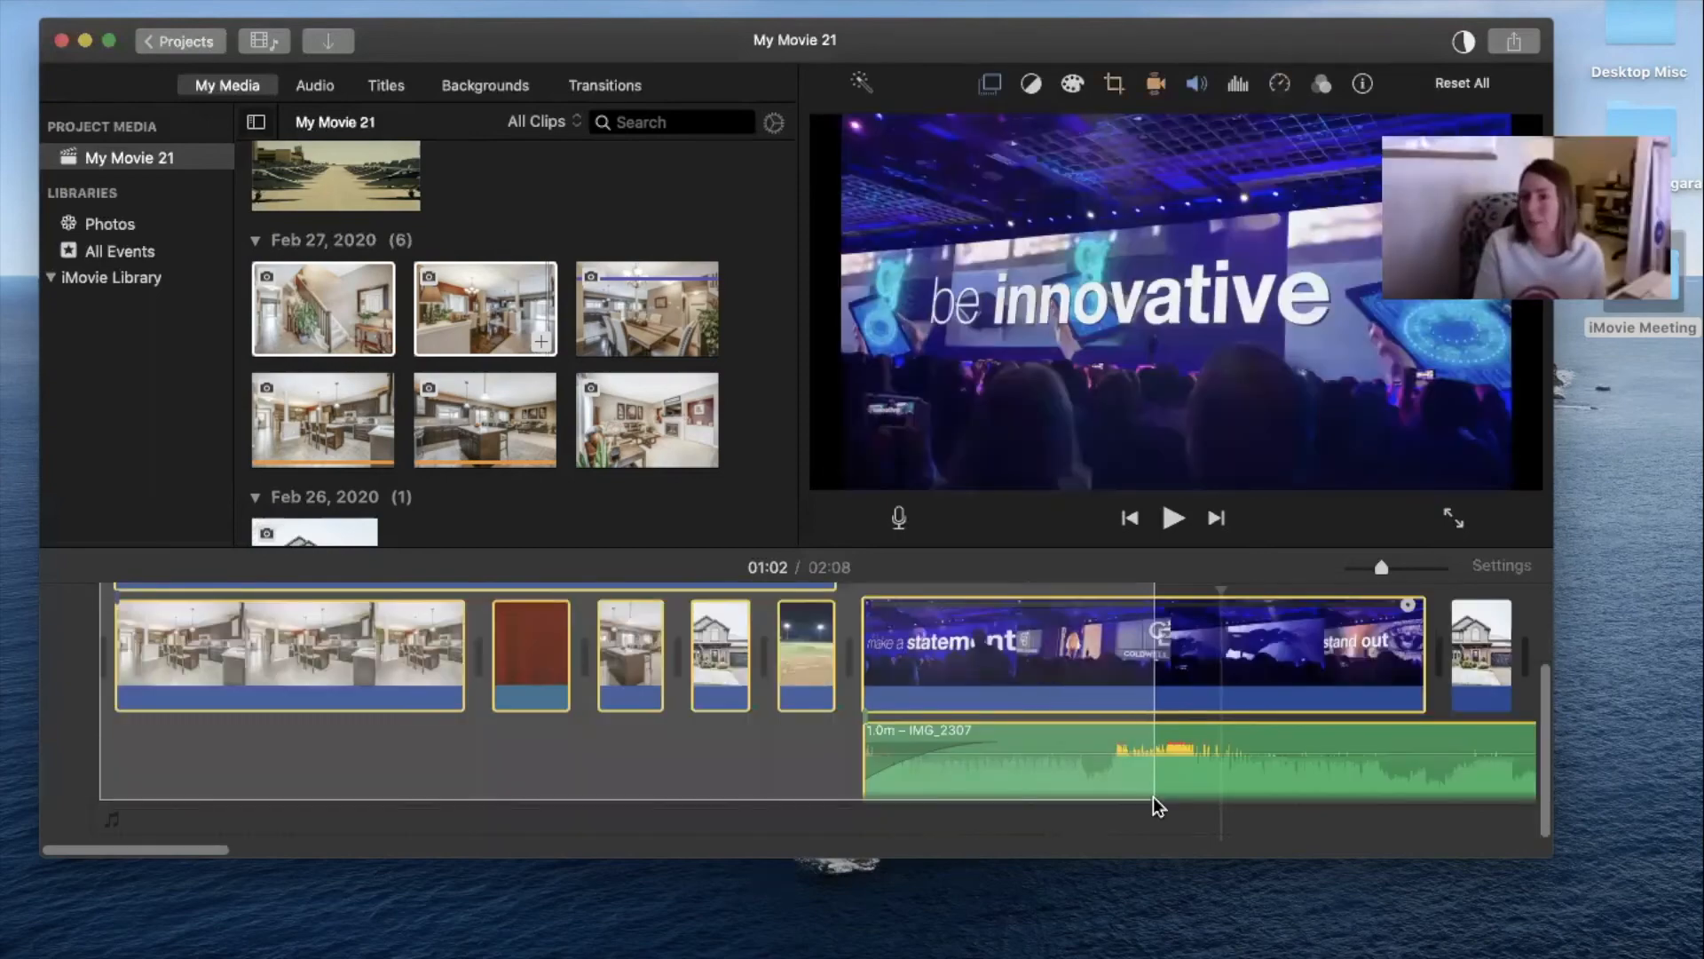
key("Delete")
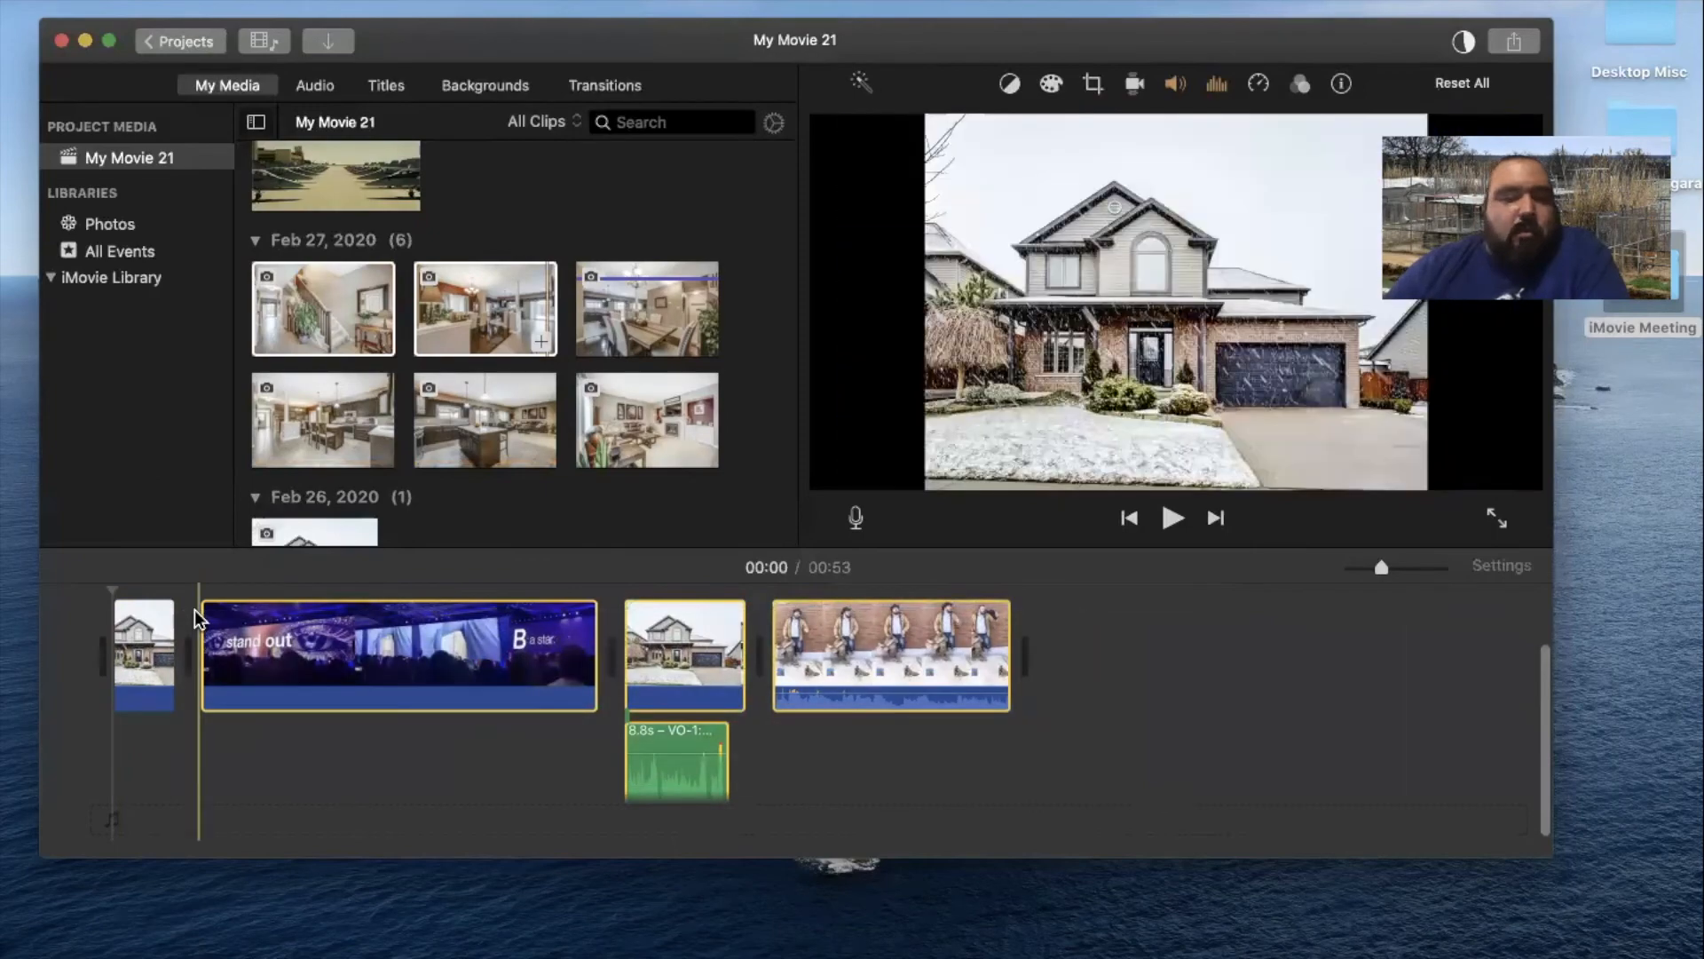
key("Delete")
Append the selected staircase and kitchen photos to the timeline twice, followed by the living-room photo and the kitchen-island photo
left_click_drag(350, 317, 319, 621)
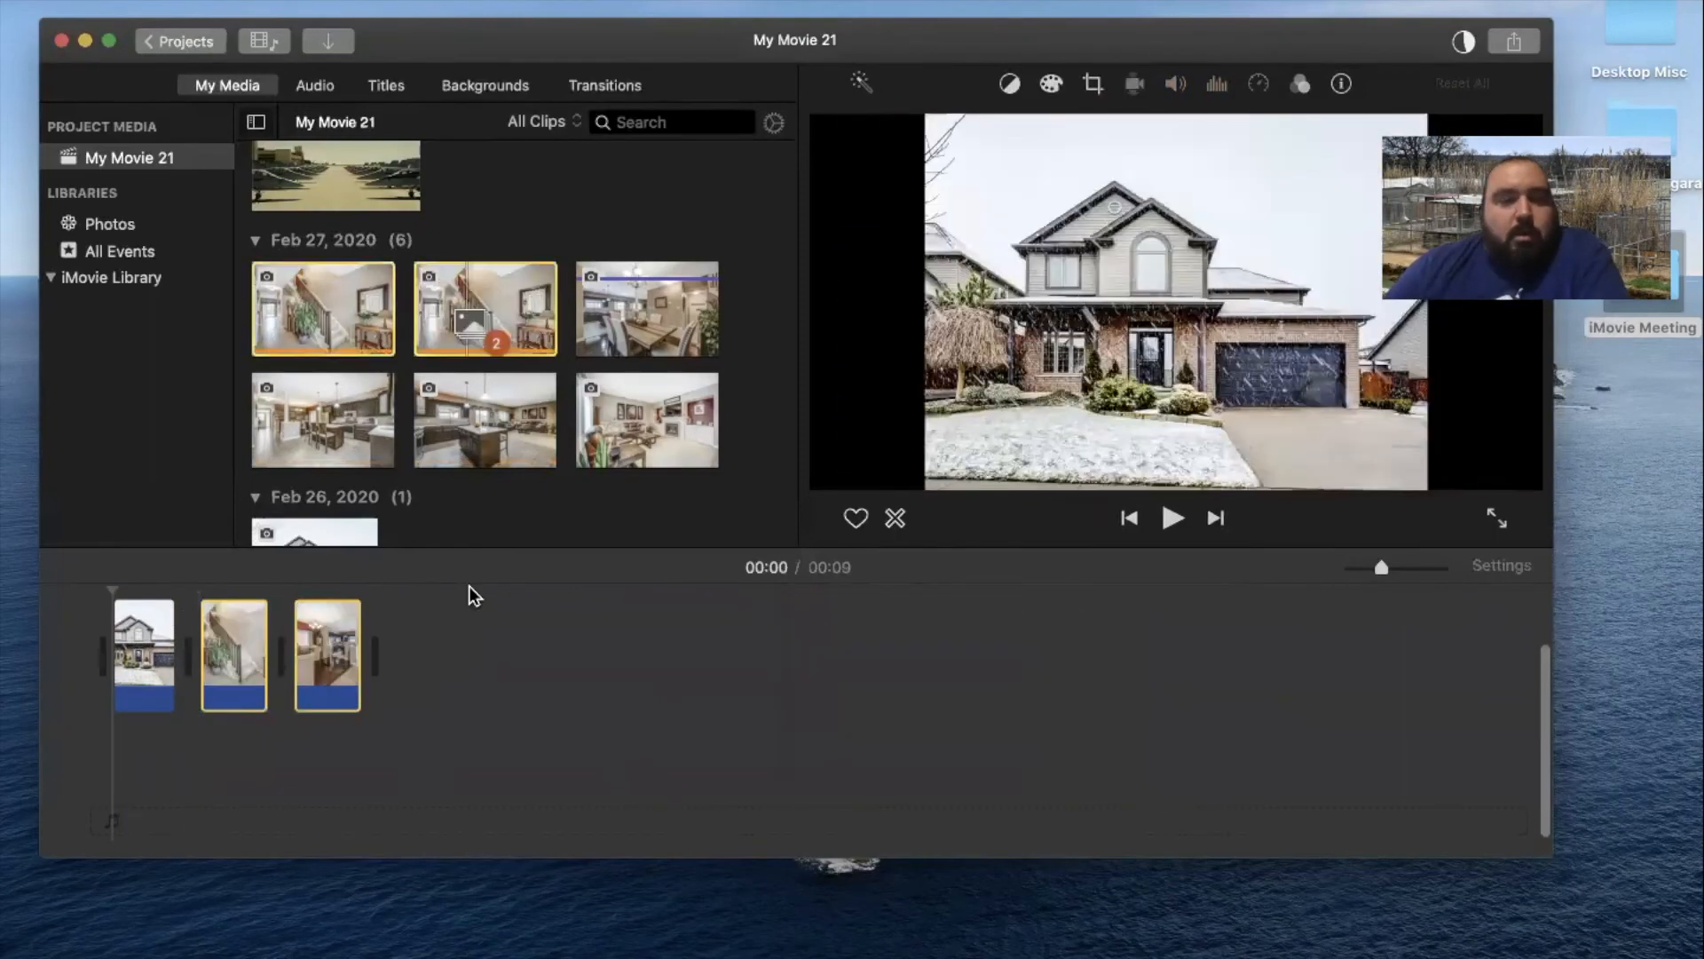
left_click_drag(475, 595, 486, 589)
left_click_drag(647, 420, 647, 636)
left_click_drag(485, 453, 665, 708)
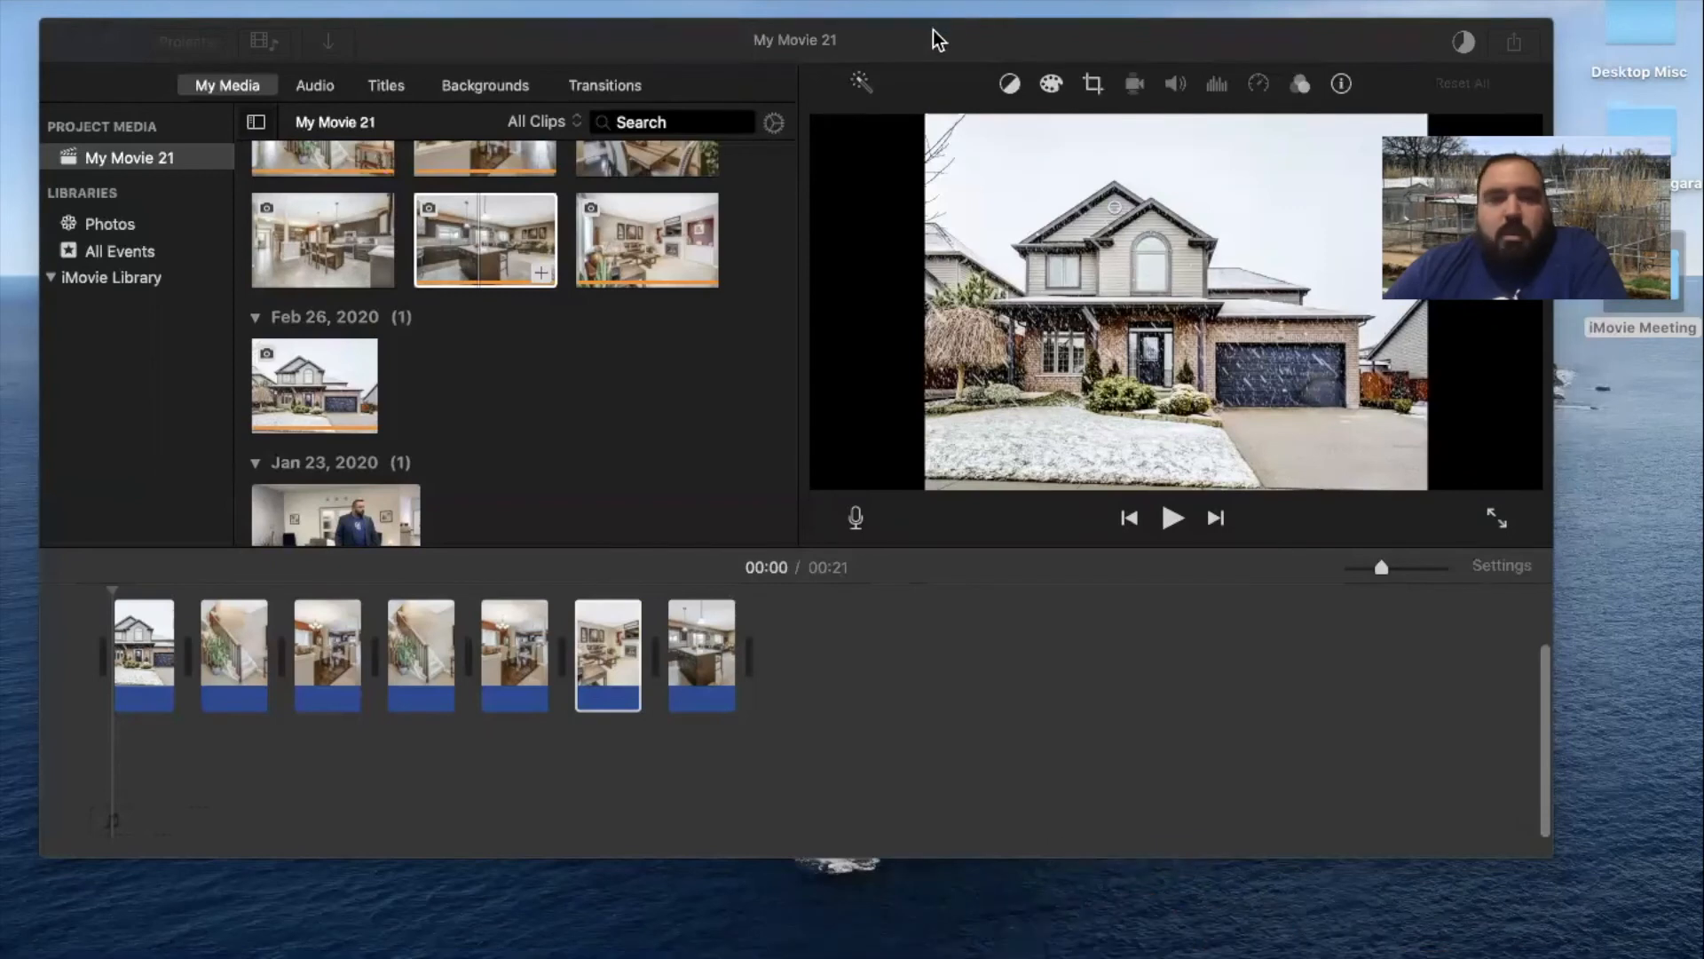
Place the playhead at the end of the movie and reposition the movie window slightly lower on the desktop
left_click(1341, 561)
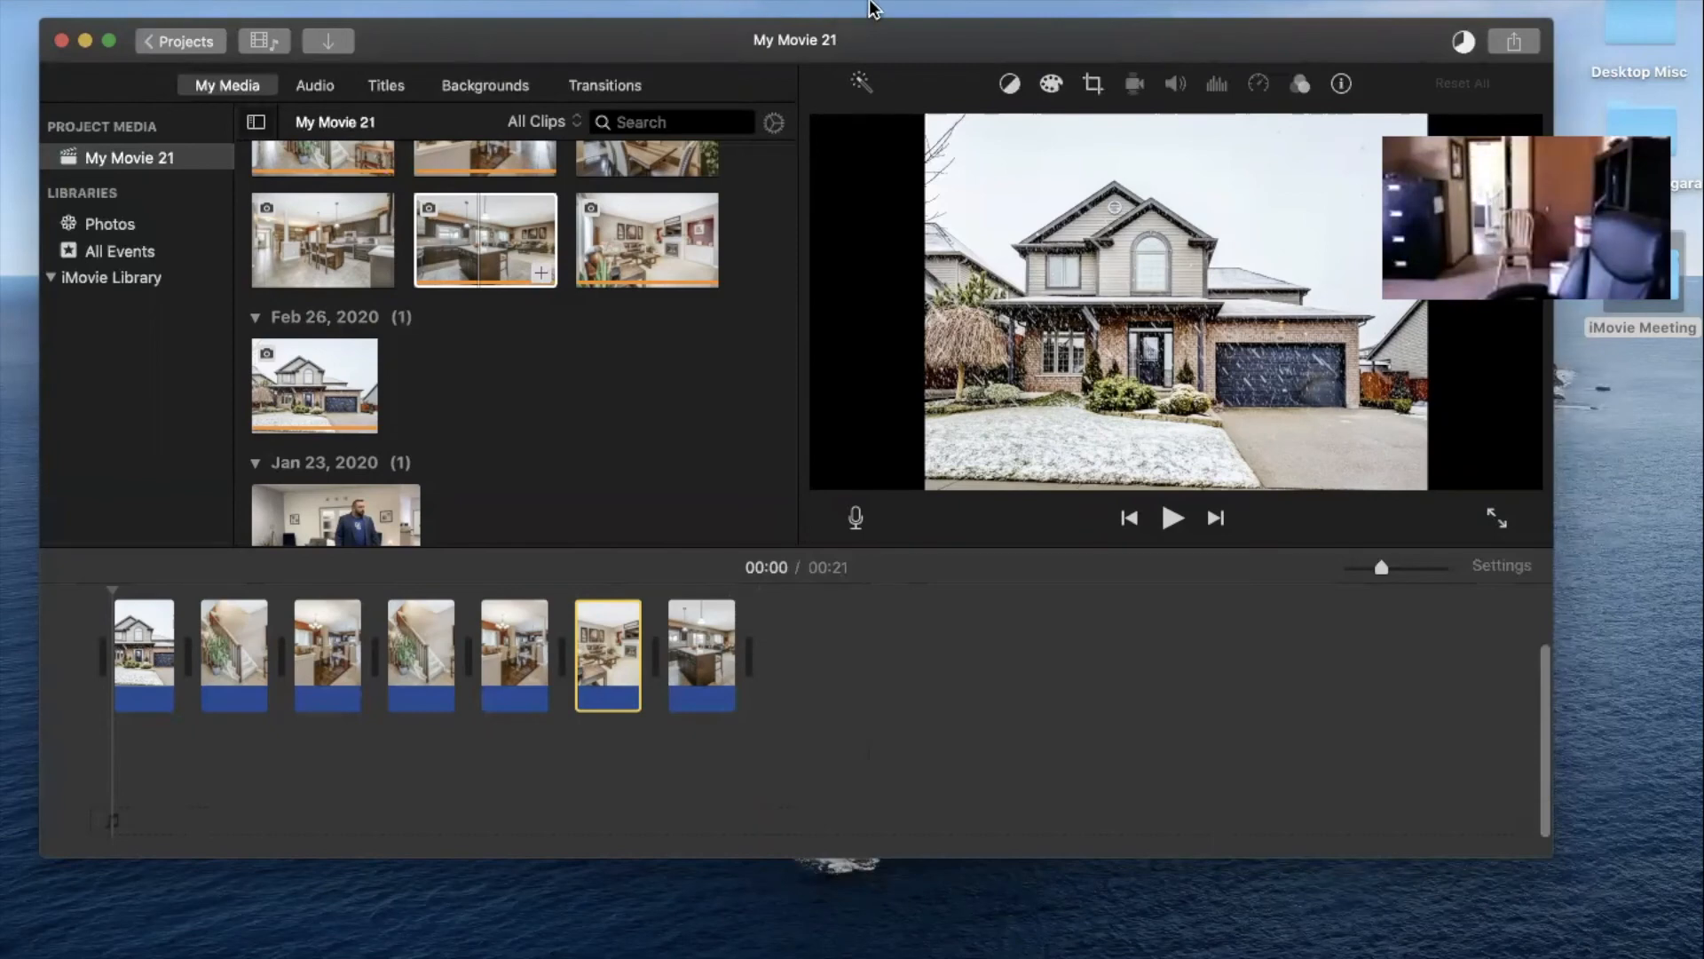
left_click(1024, 754)
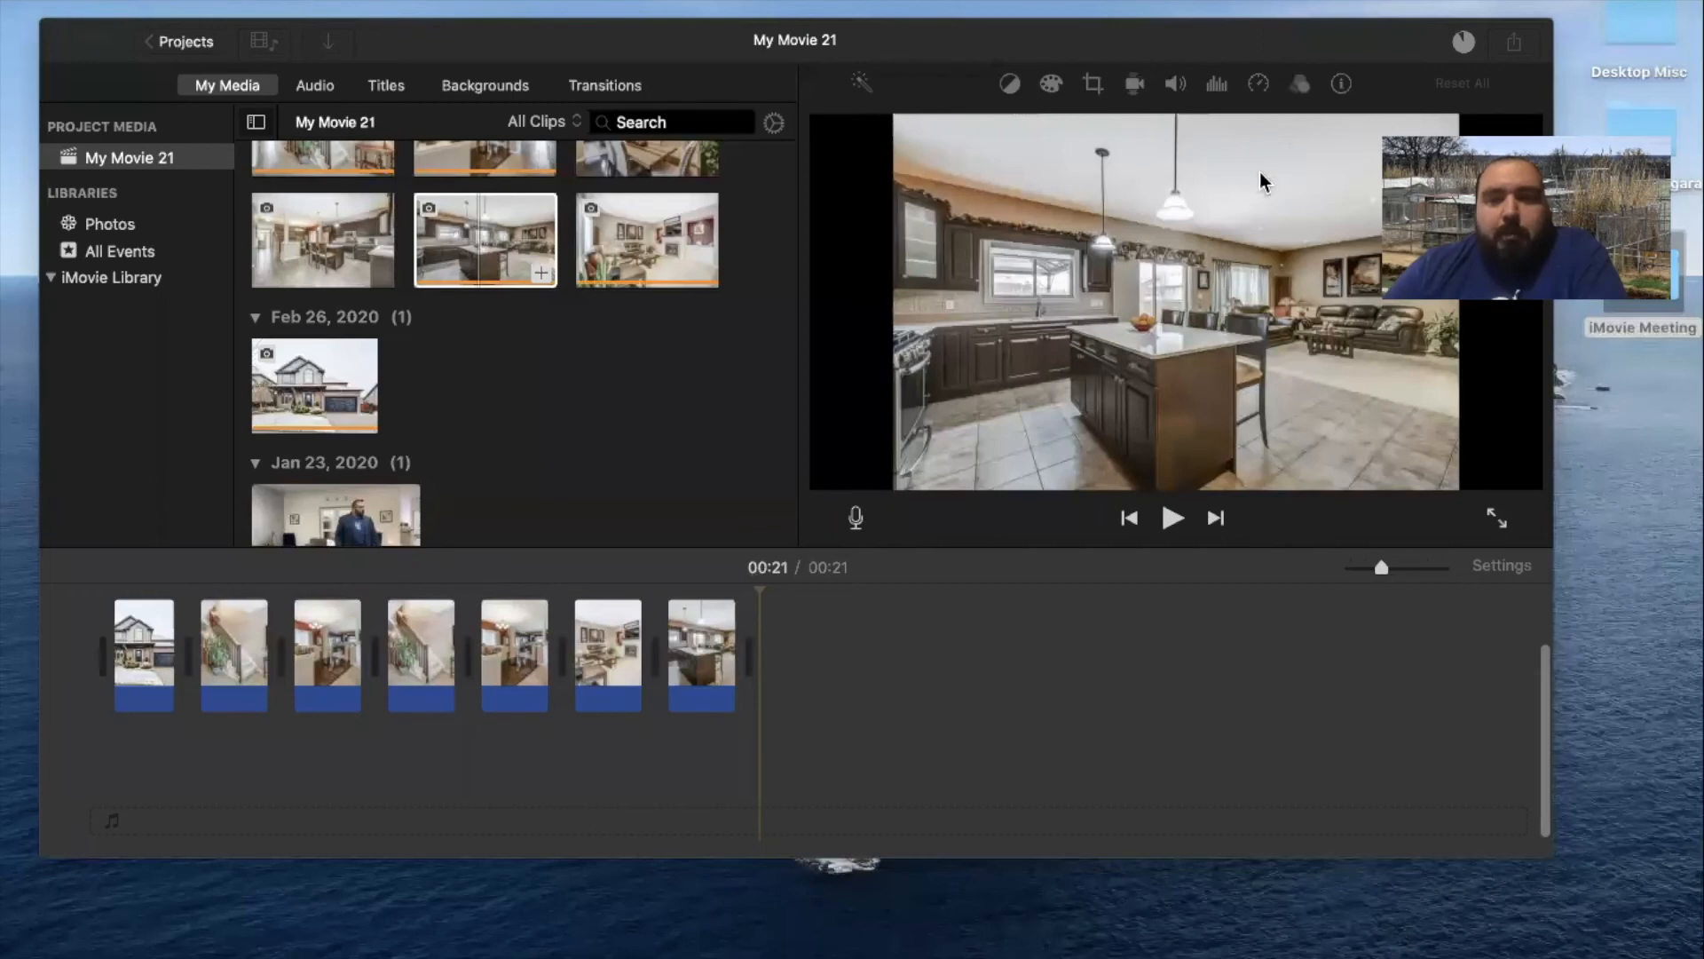
left_click_drag(1305, 38, 1298, 94)
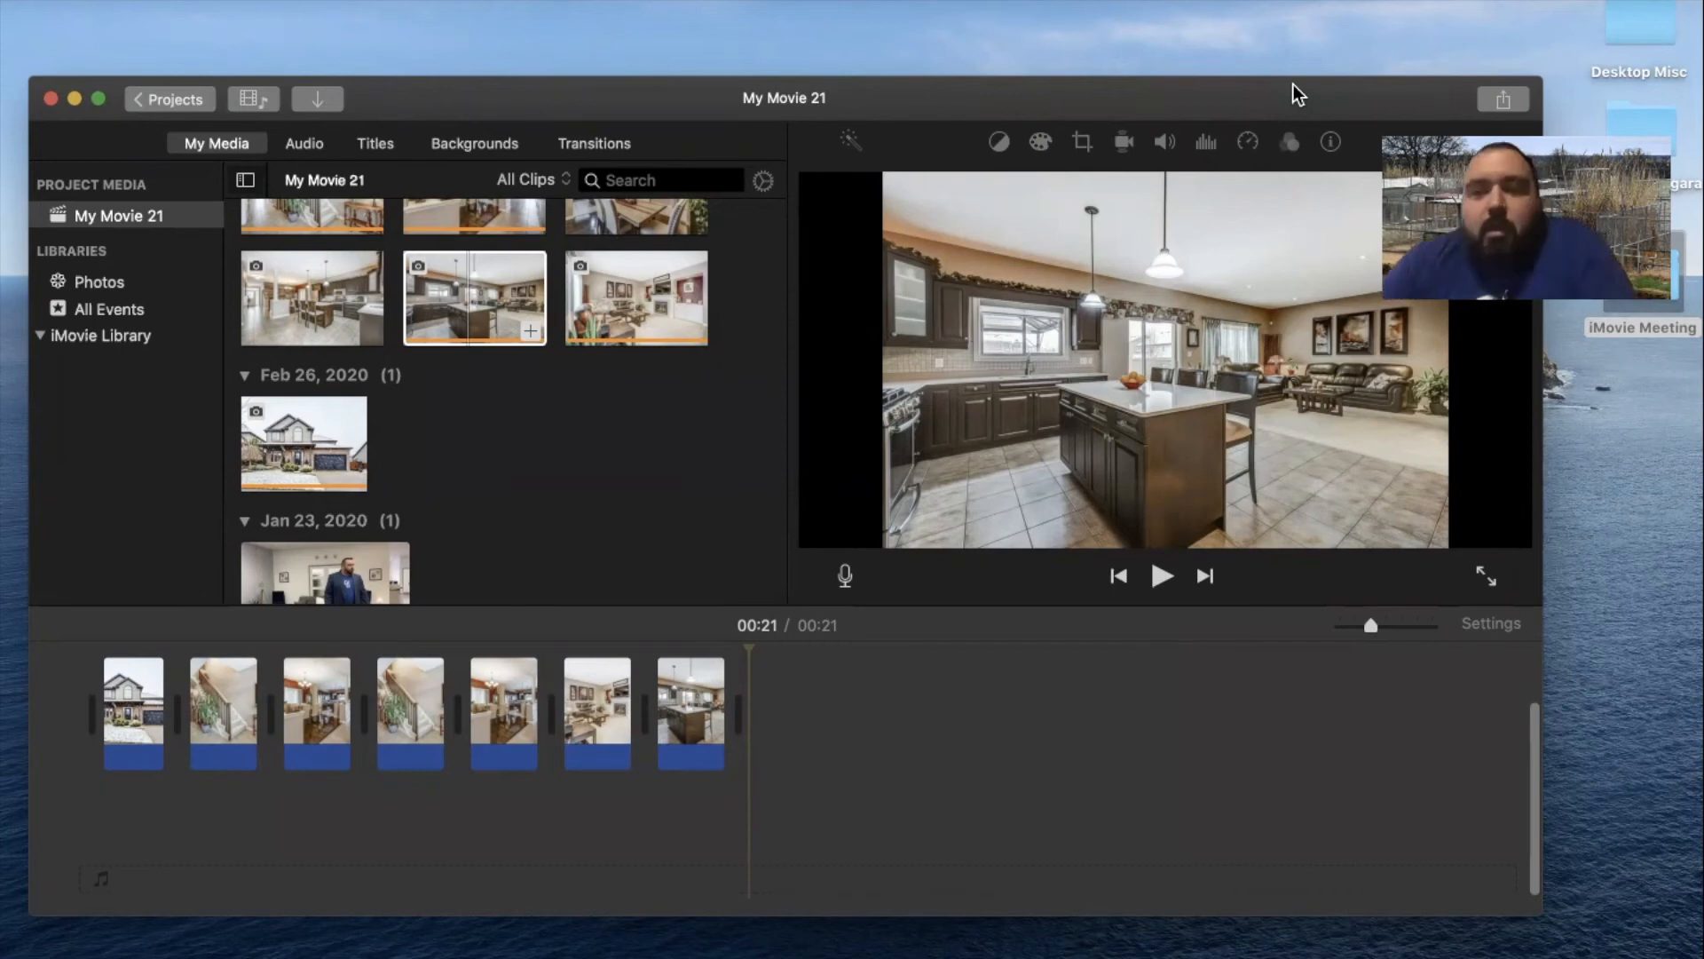
left_click_drag(1279, 92, 1276, 71)
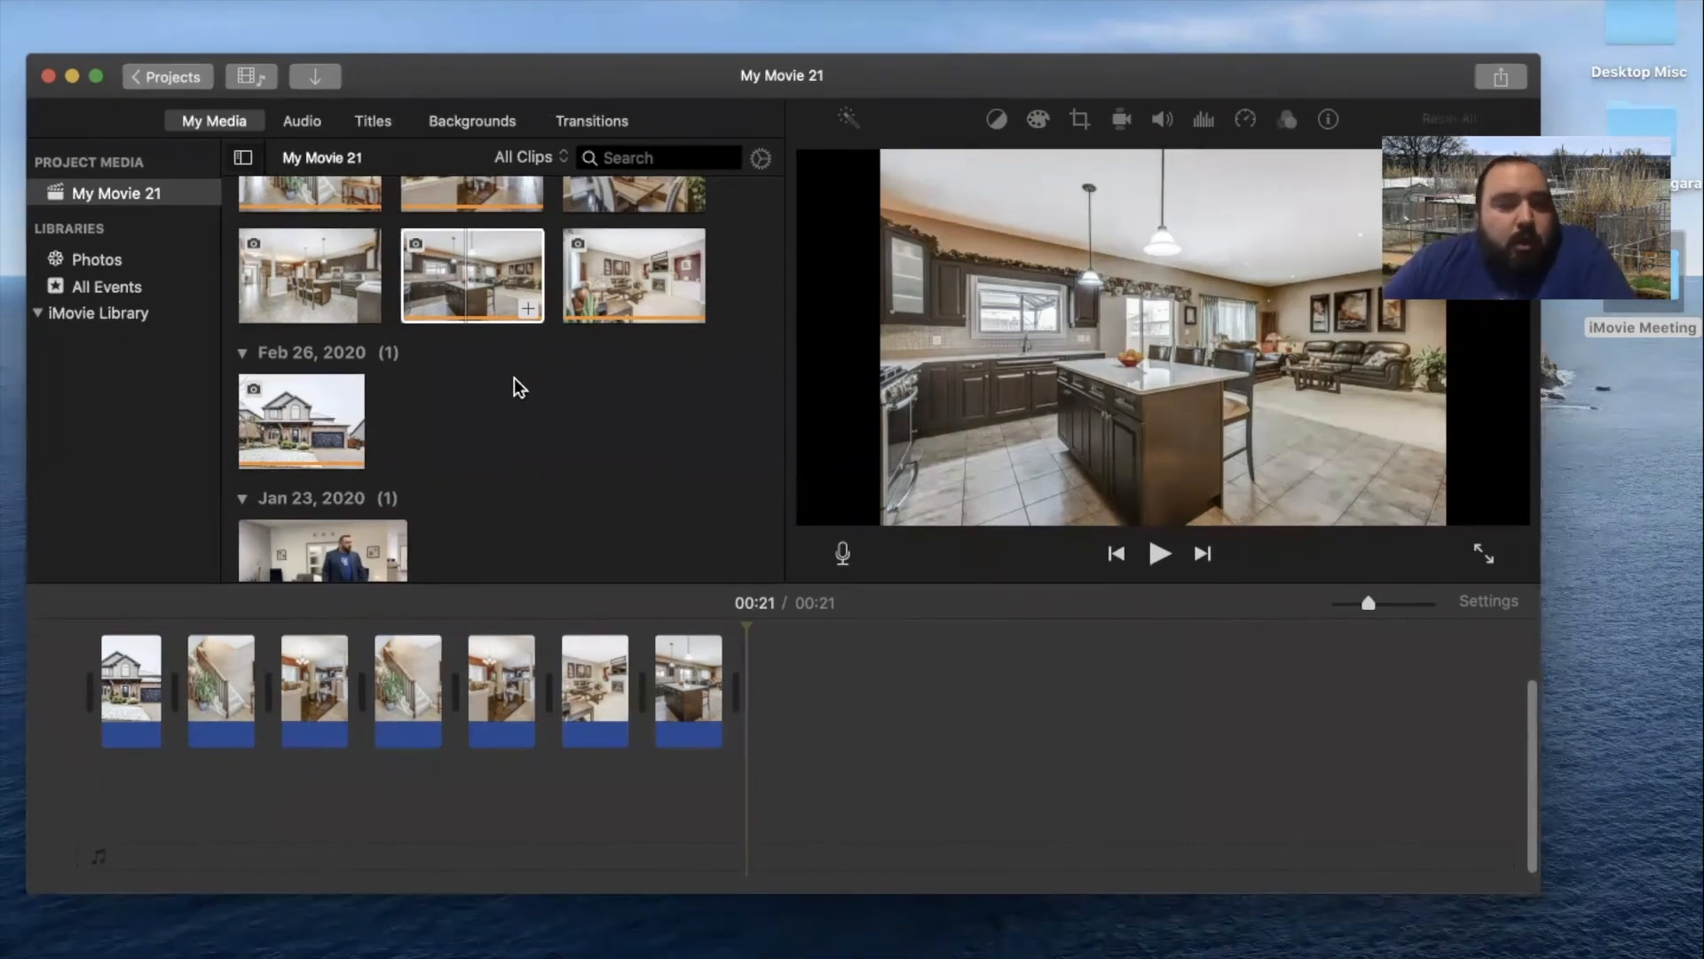
Append the Mar 31, 2020 photo of the girl in pink after the kitchen-island photo at the end of the timeline
scroll(532, 388, "up", 10)
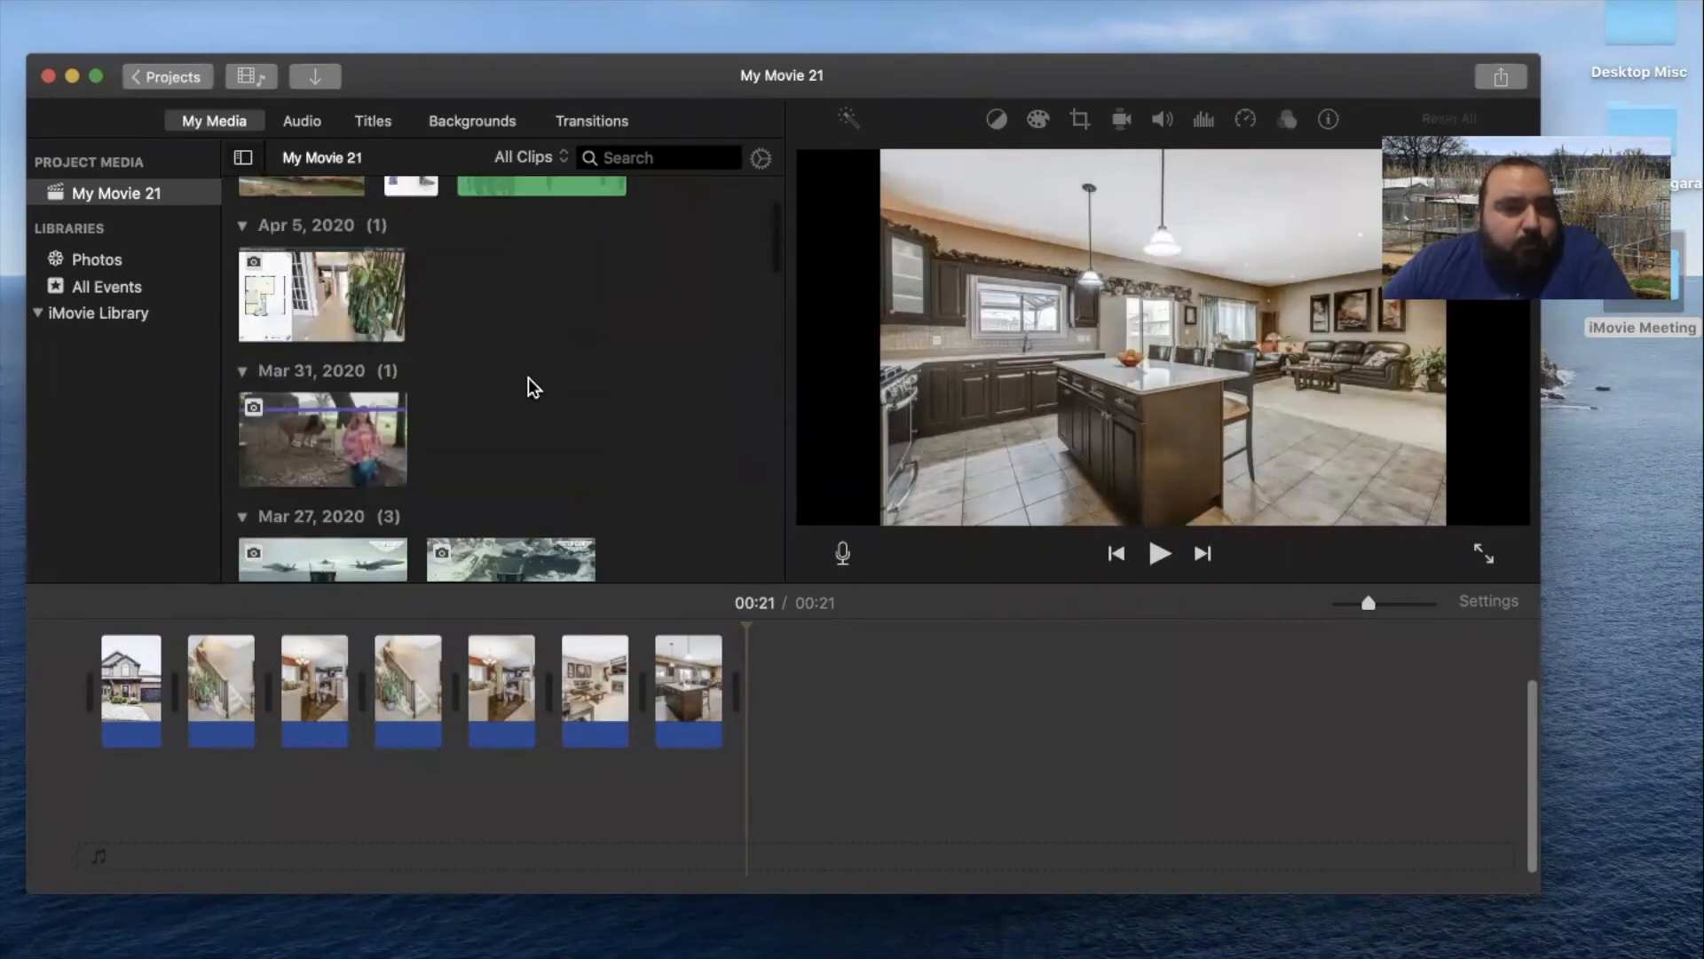
scroll(533, 387, "up", 3)
left_click(388, 408)
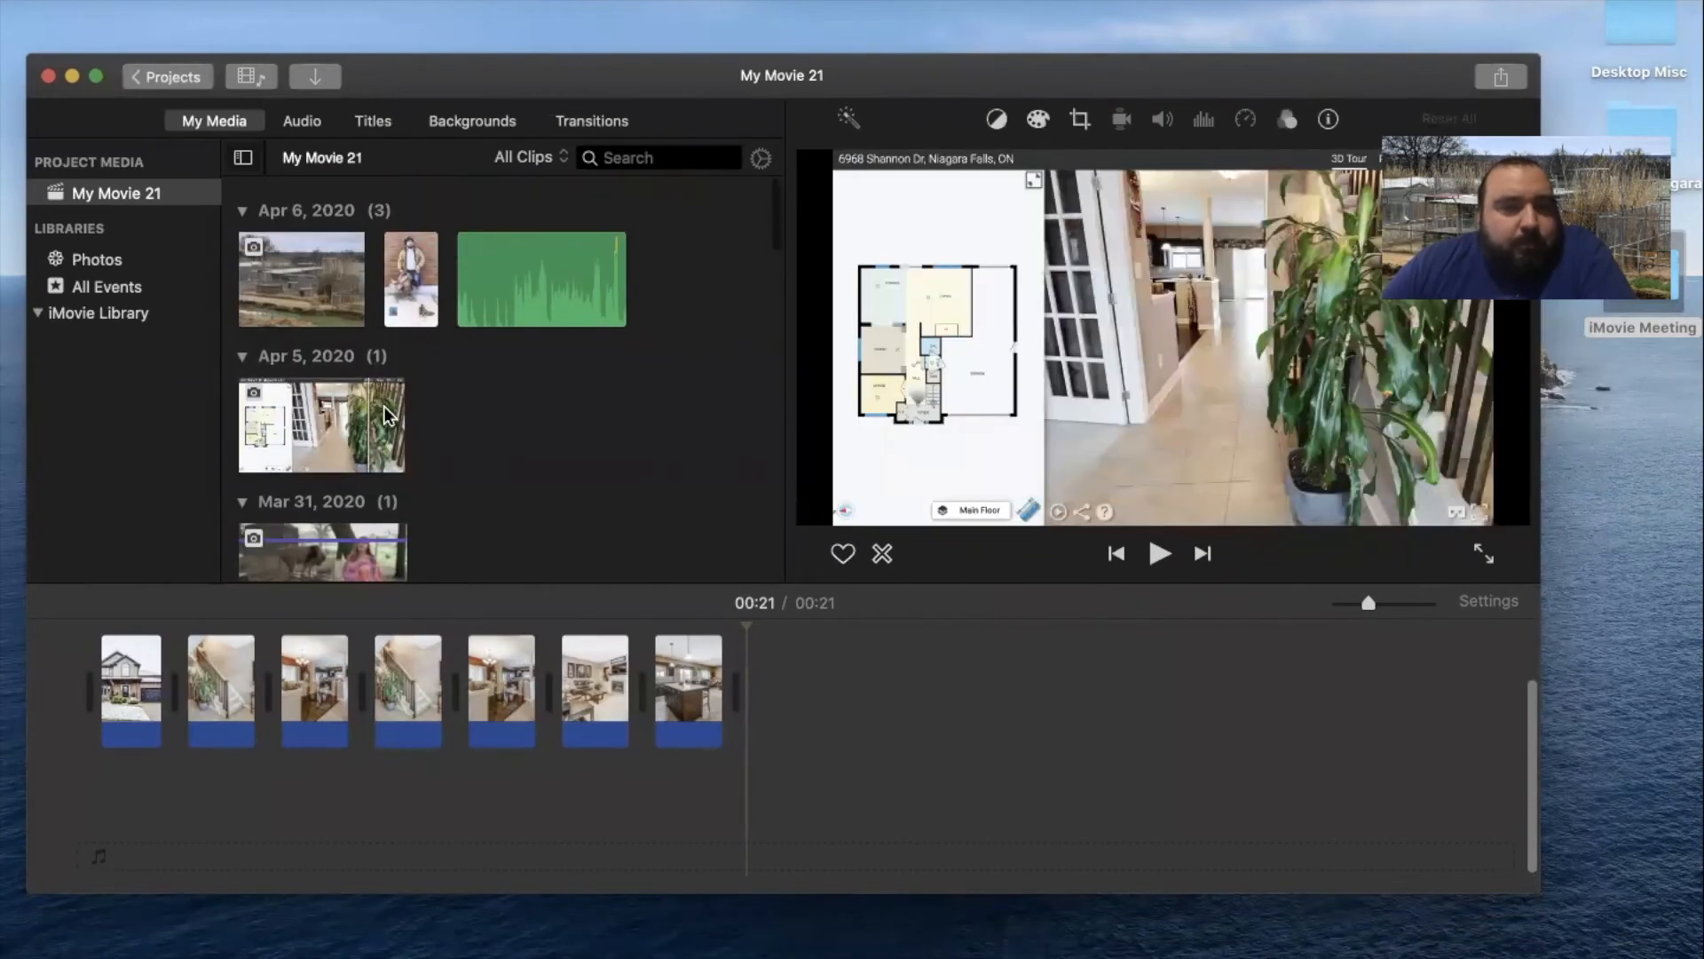
left_click(344, 550)
left_click_drag(345, 552, 777, 701)
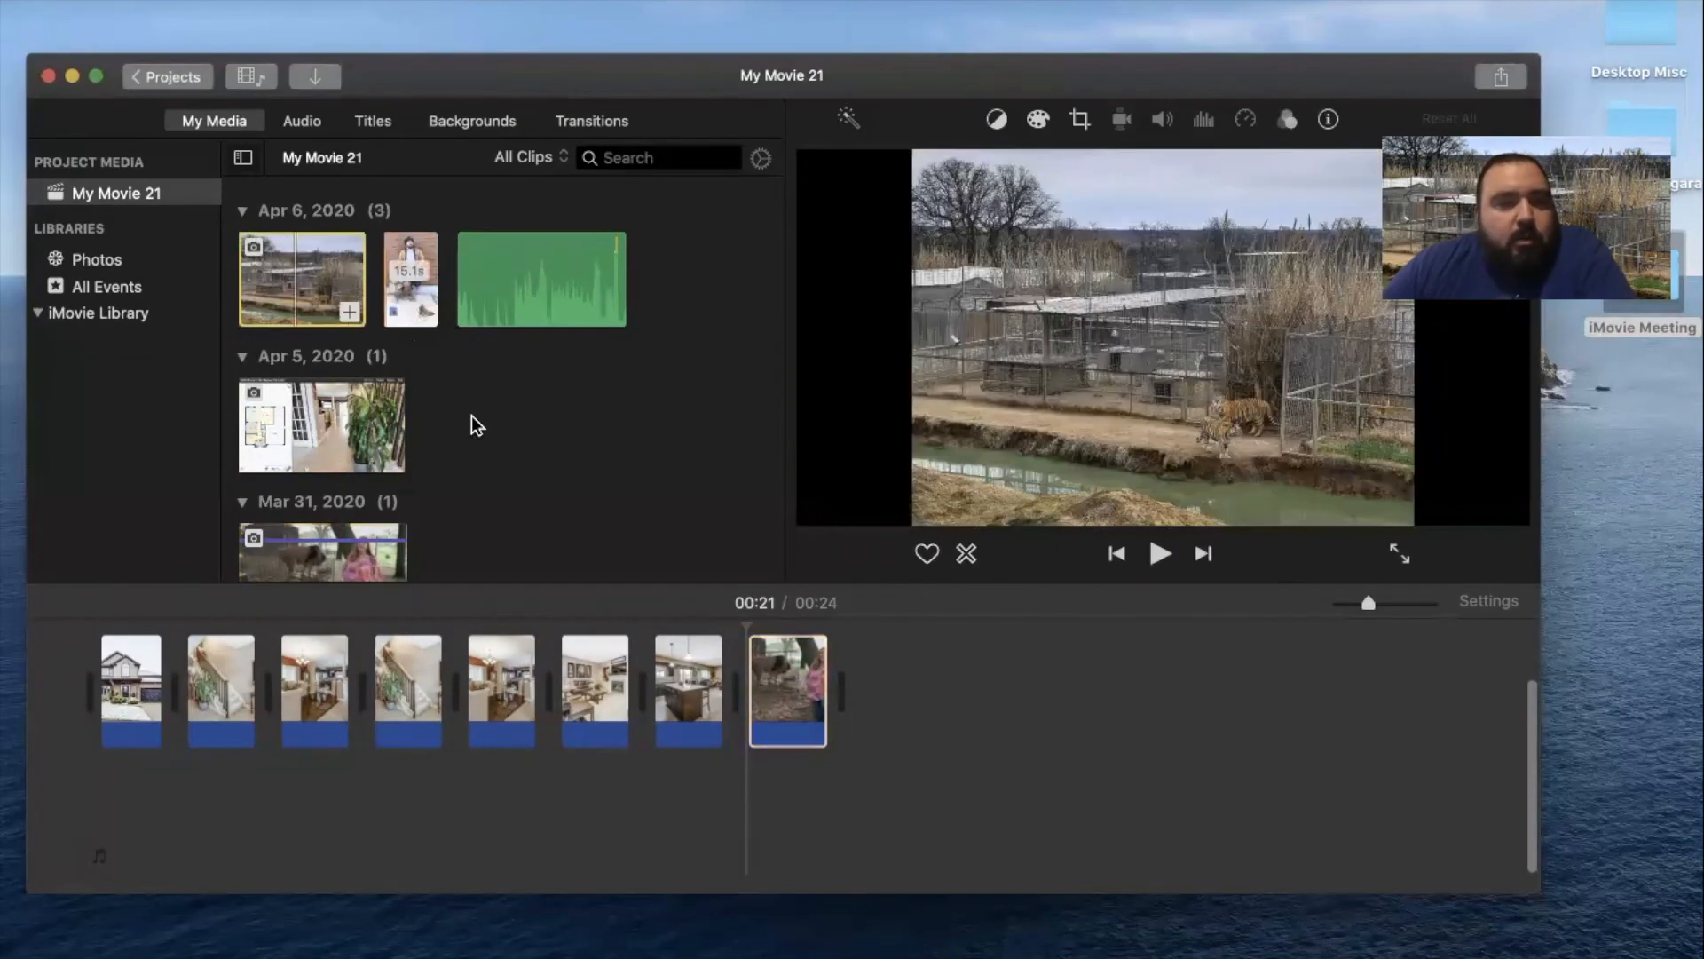
scroll(453, 390, "down", 3)
scroll(477, 428, "down", 5)
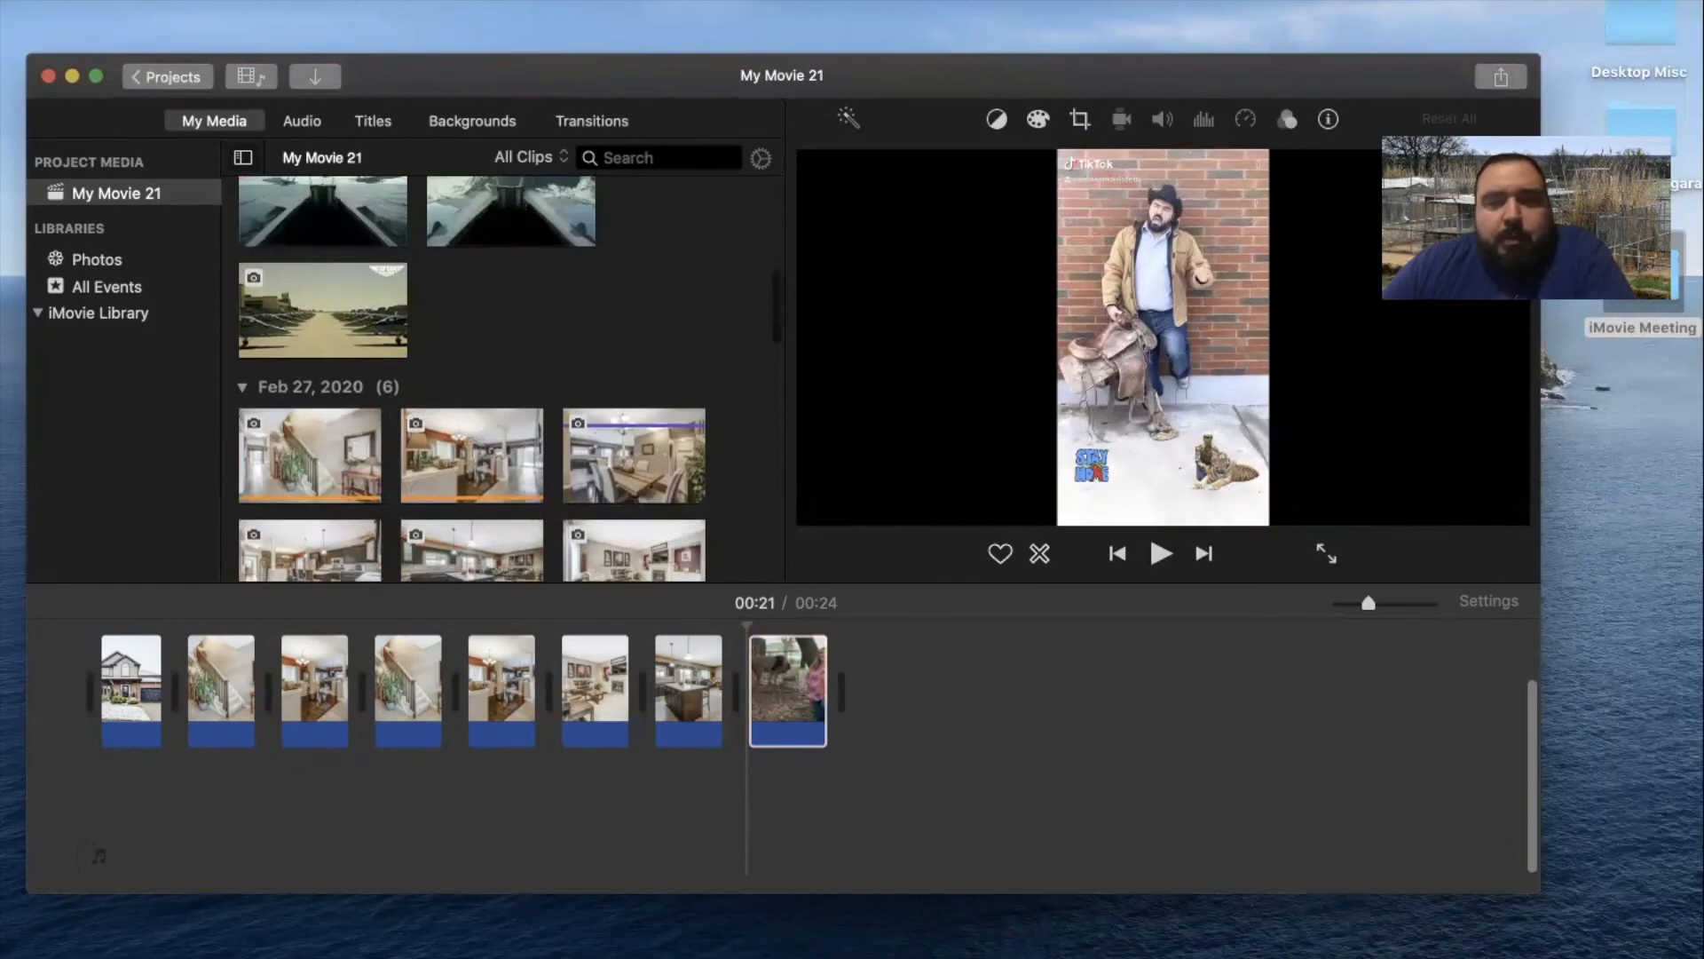
mouse_move(924, 941)
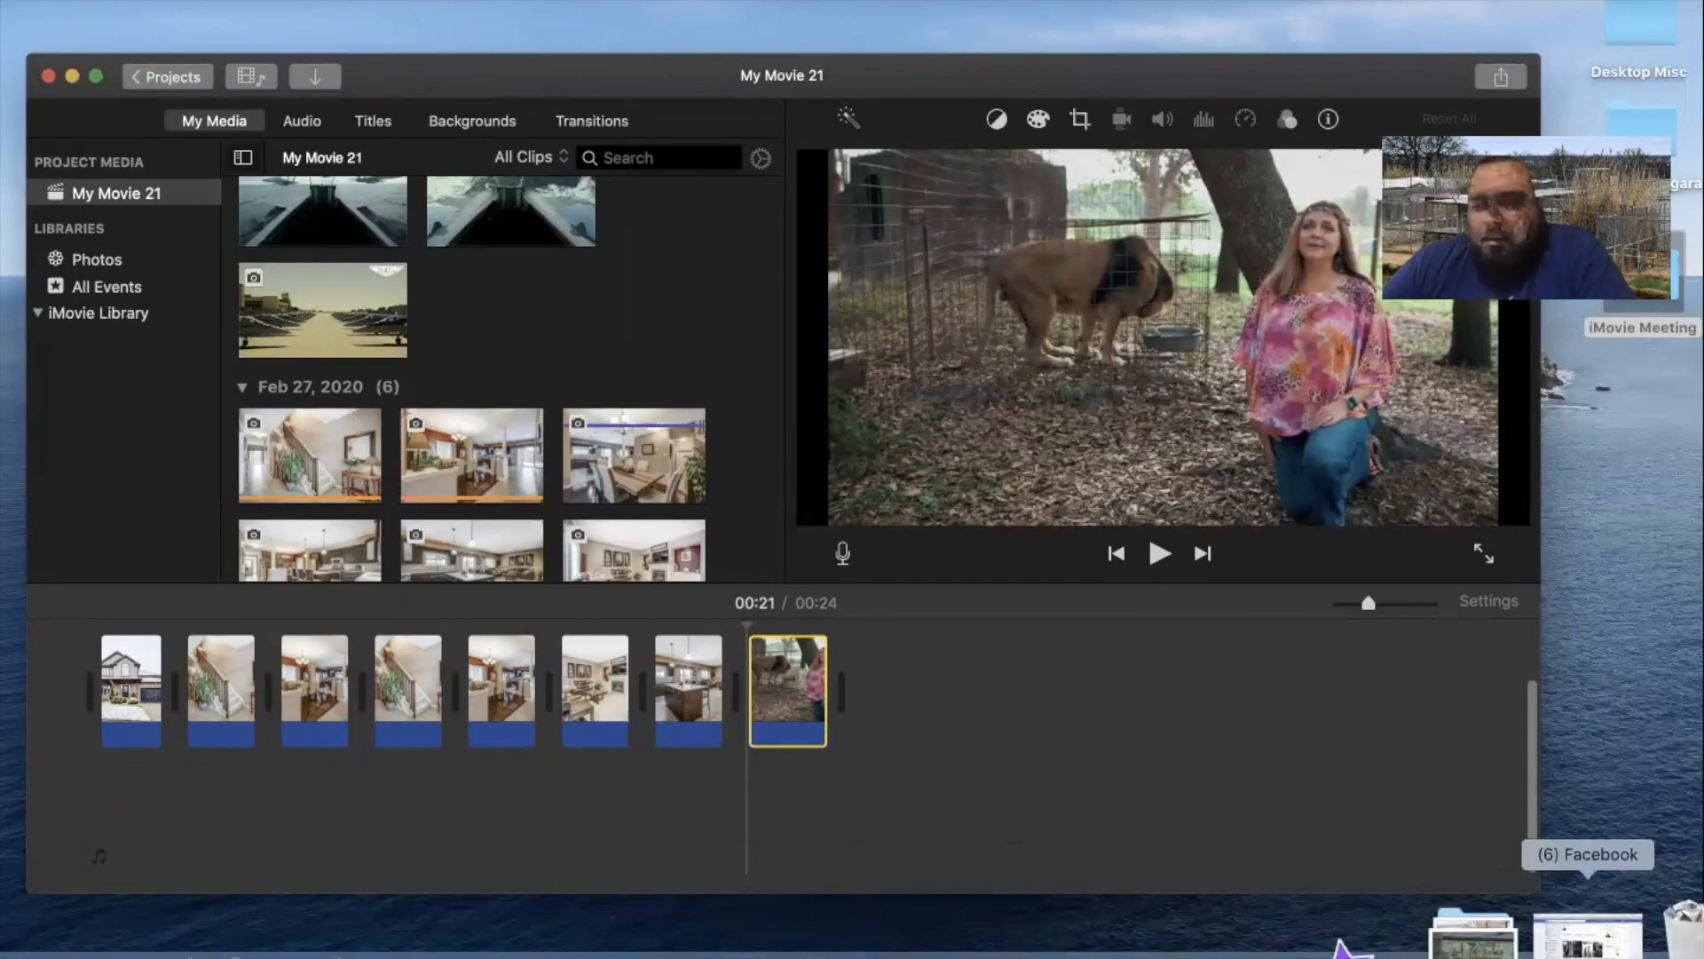
left_click(1356, 942)
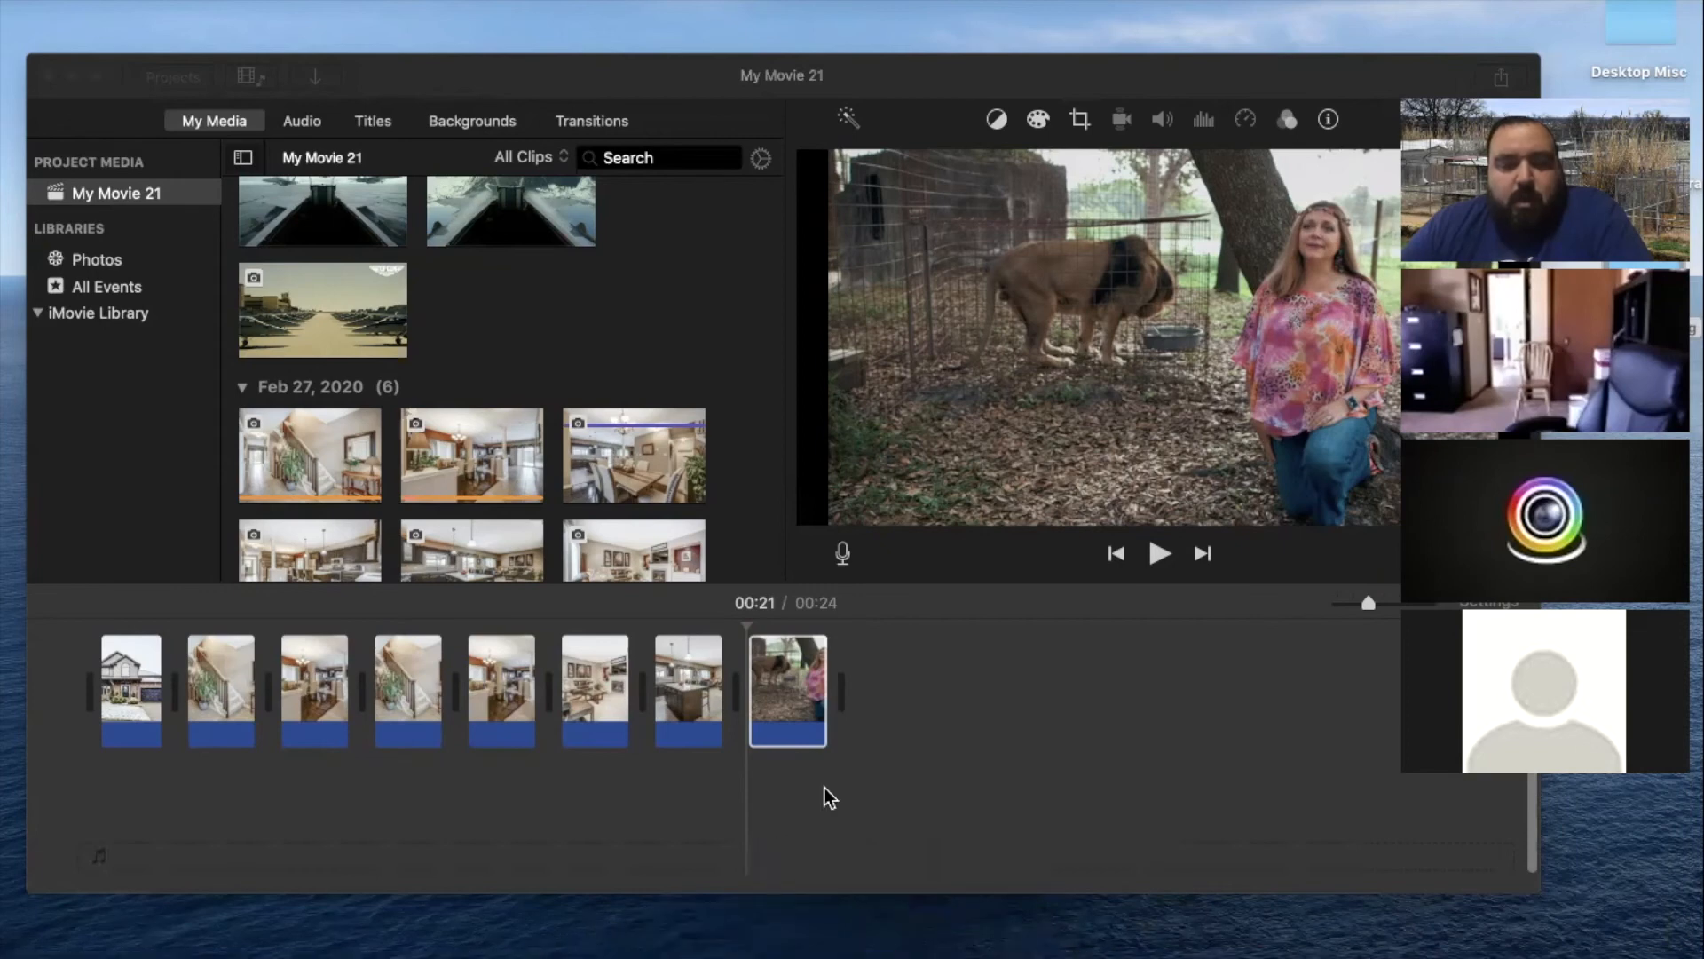
mouse_move(1269, 955)
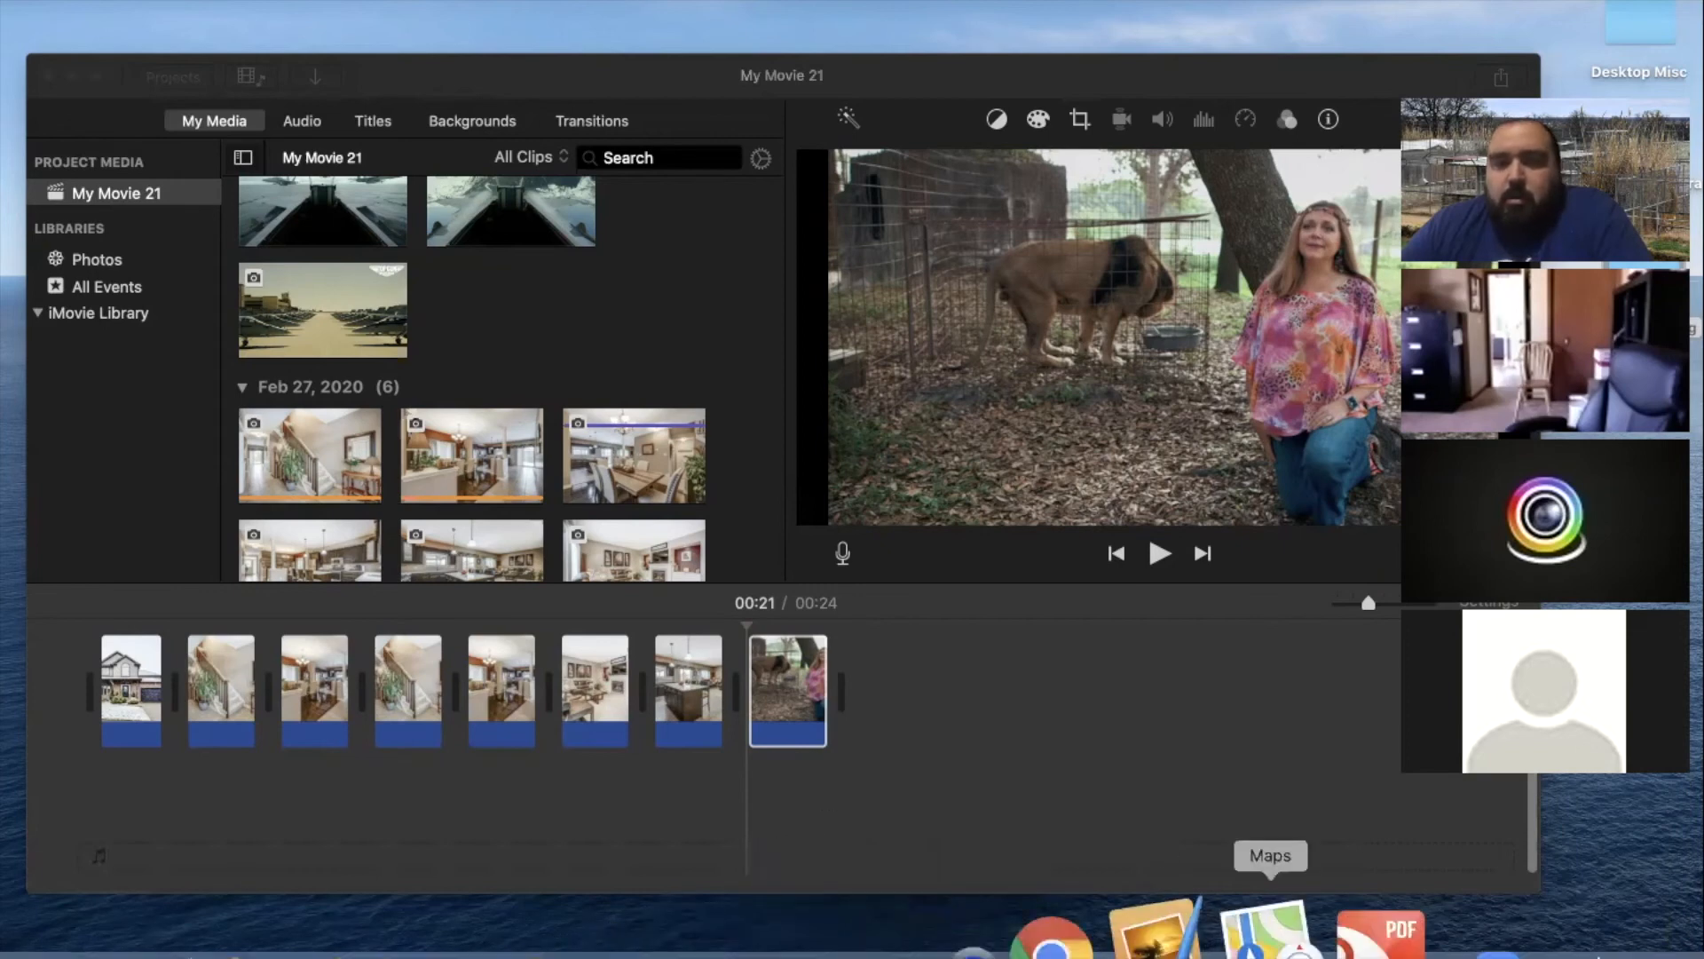
left_click(1090, 82)
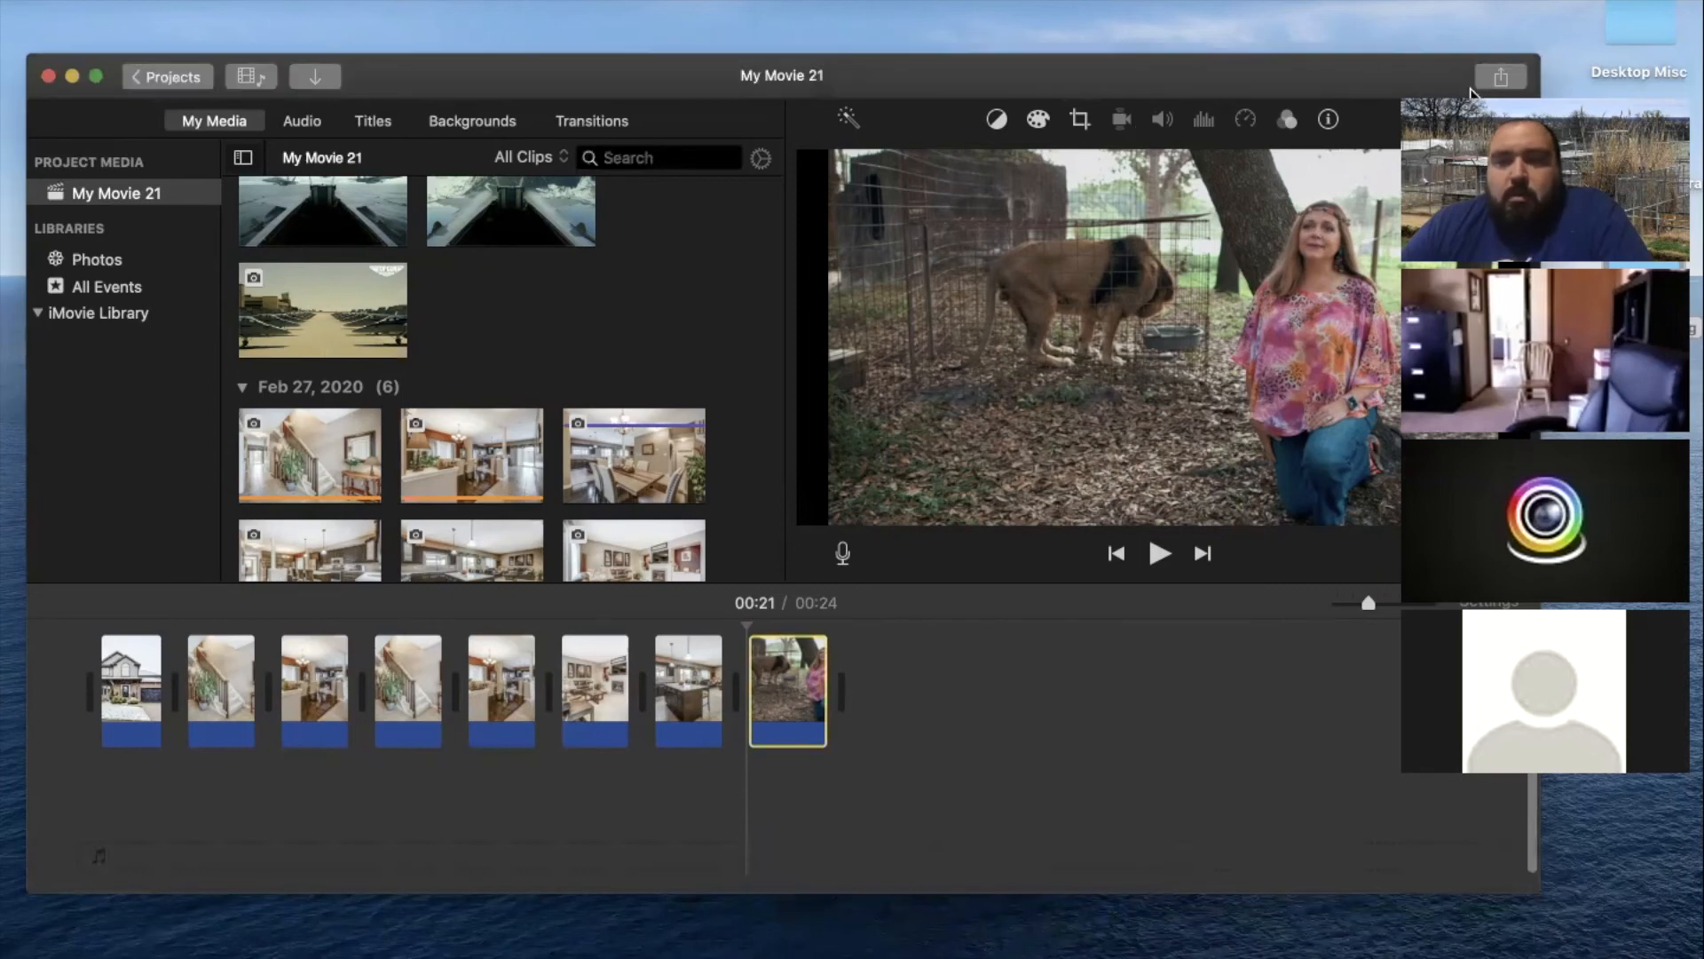
left_click(1442, 92)
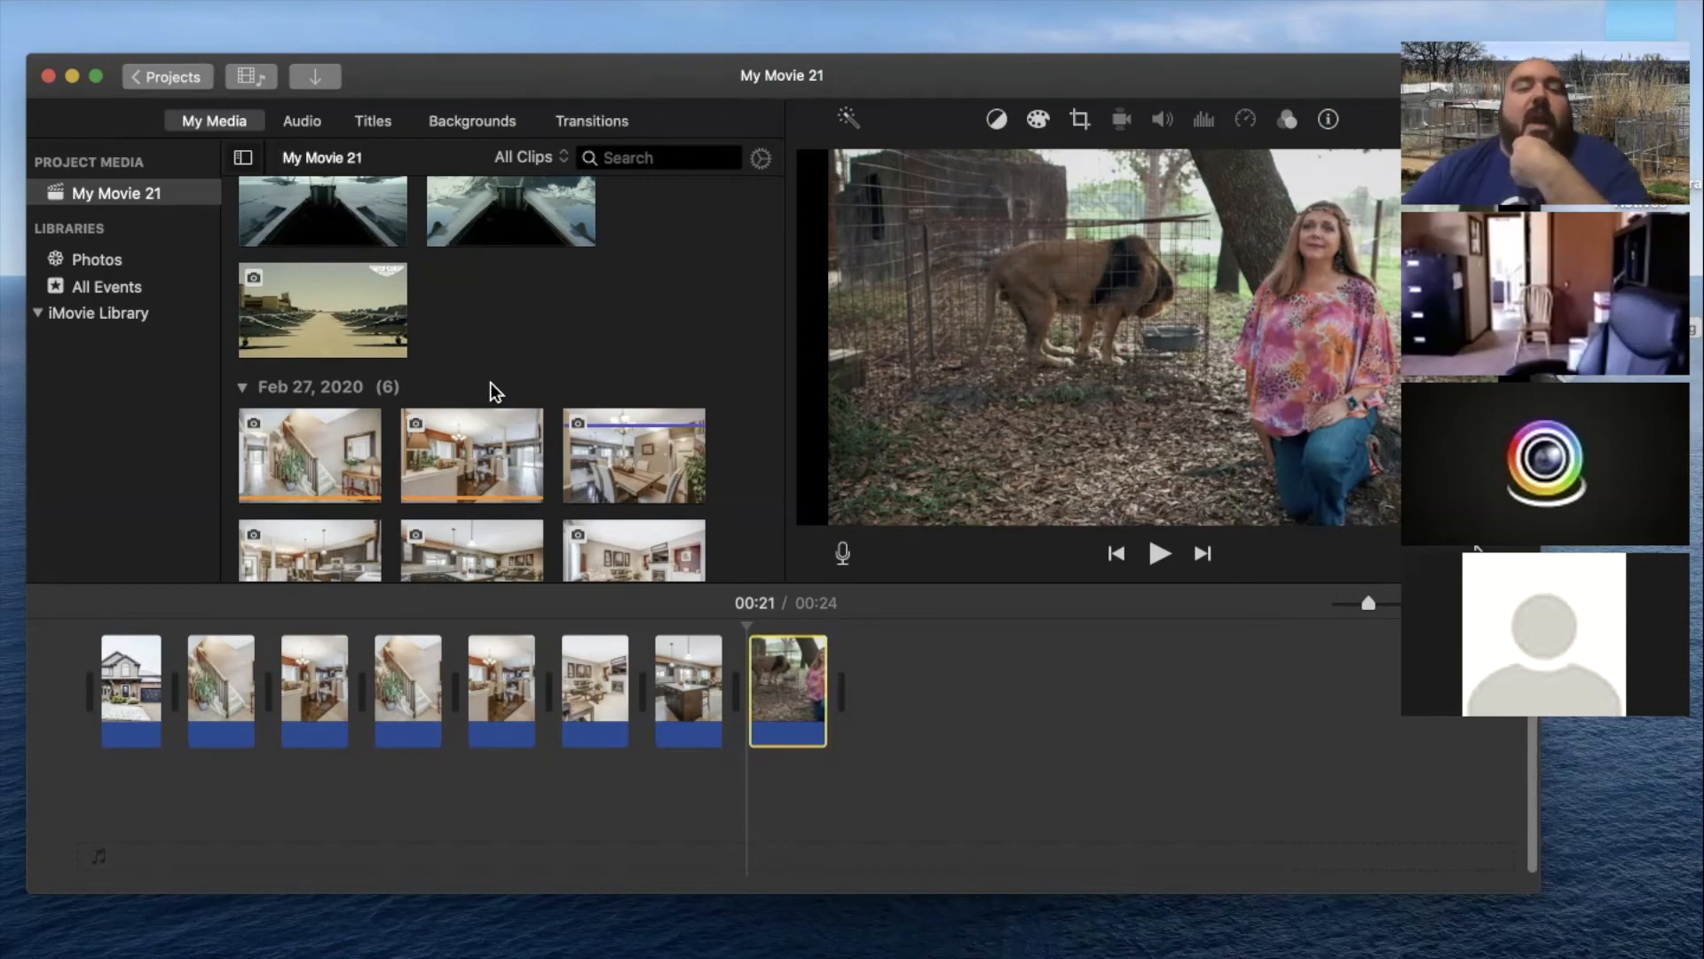
Append the 56.8-second green-screen clip of the man in the white hat from Jan 16, 2019 to the end of the timeline
scroll(493, 390, "up", 10)
scroll(494, 391, "up", 2)
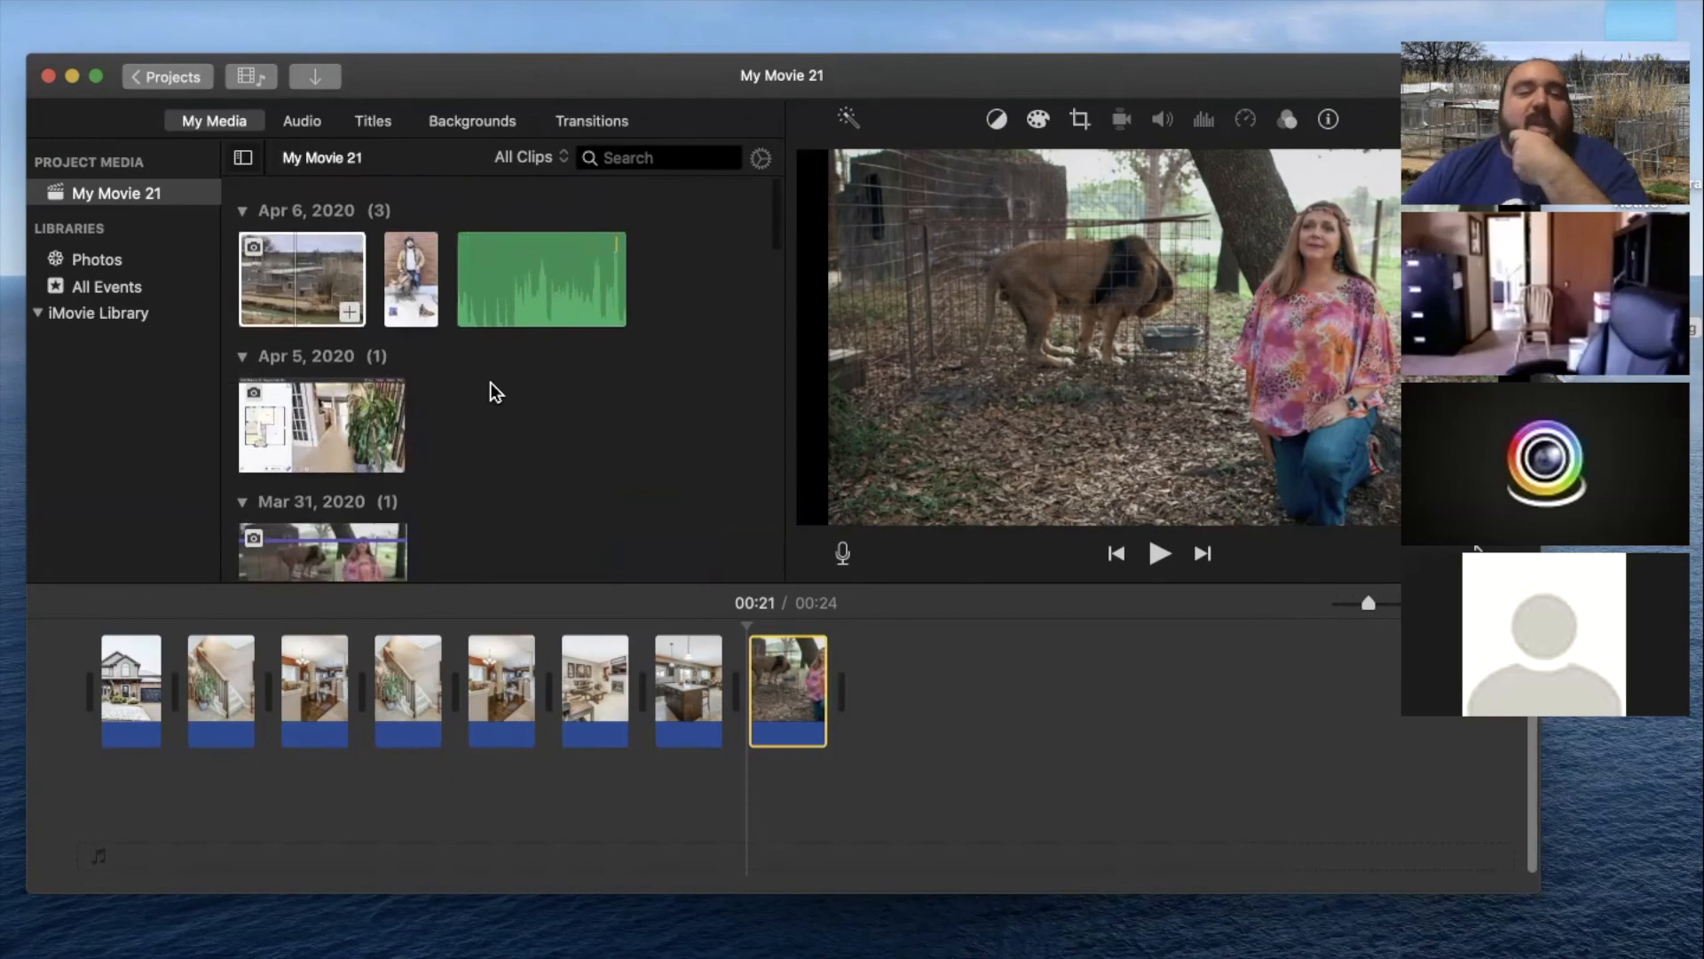
scroll(493, 391, "down", 10)
scroll(494, 390, "down", 15)
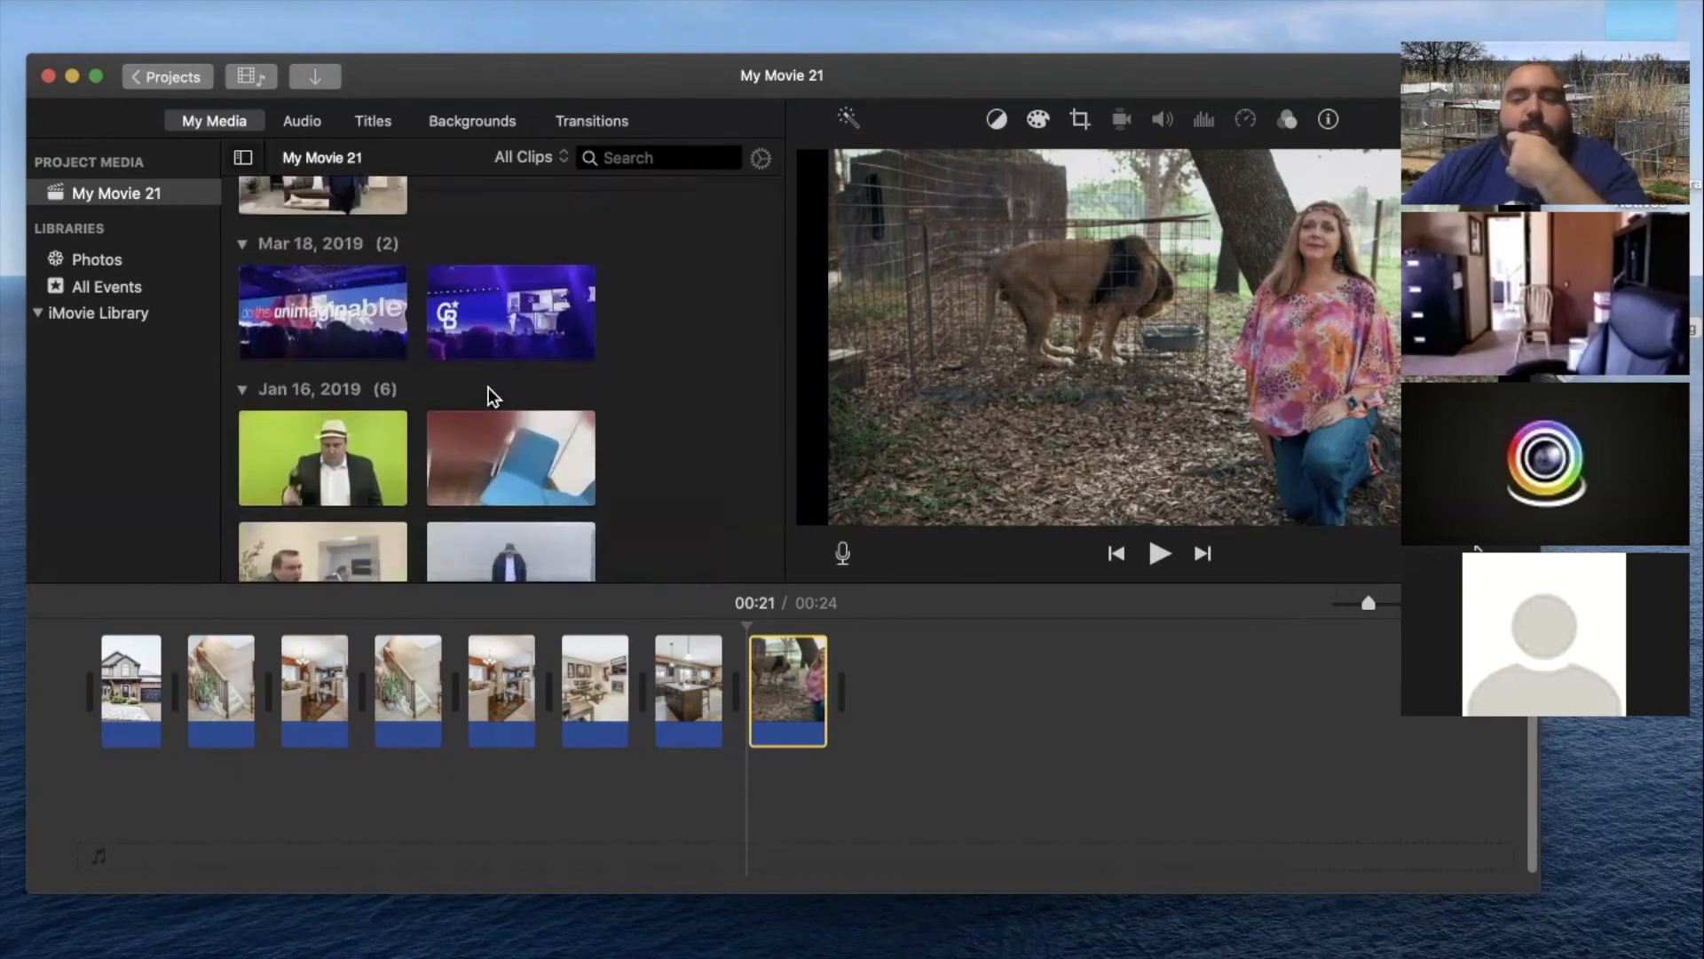
left_click(369, 453)
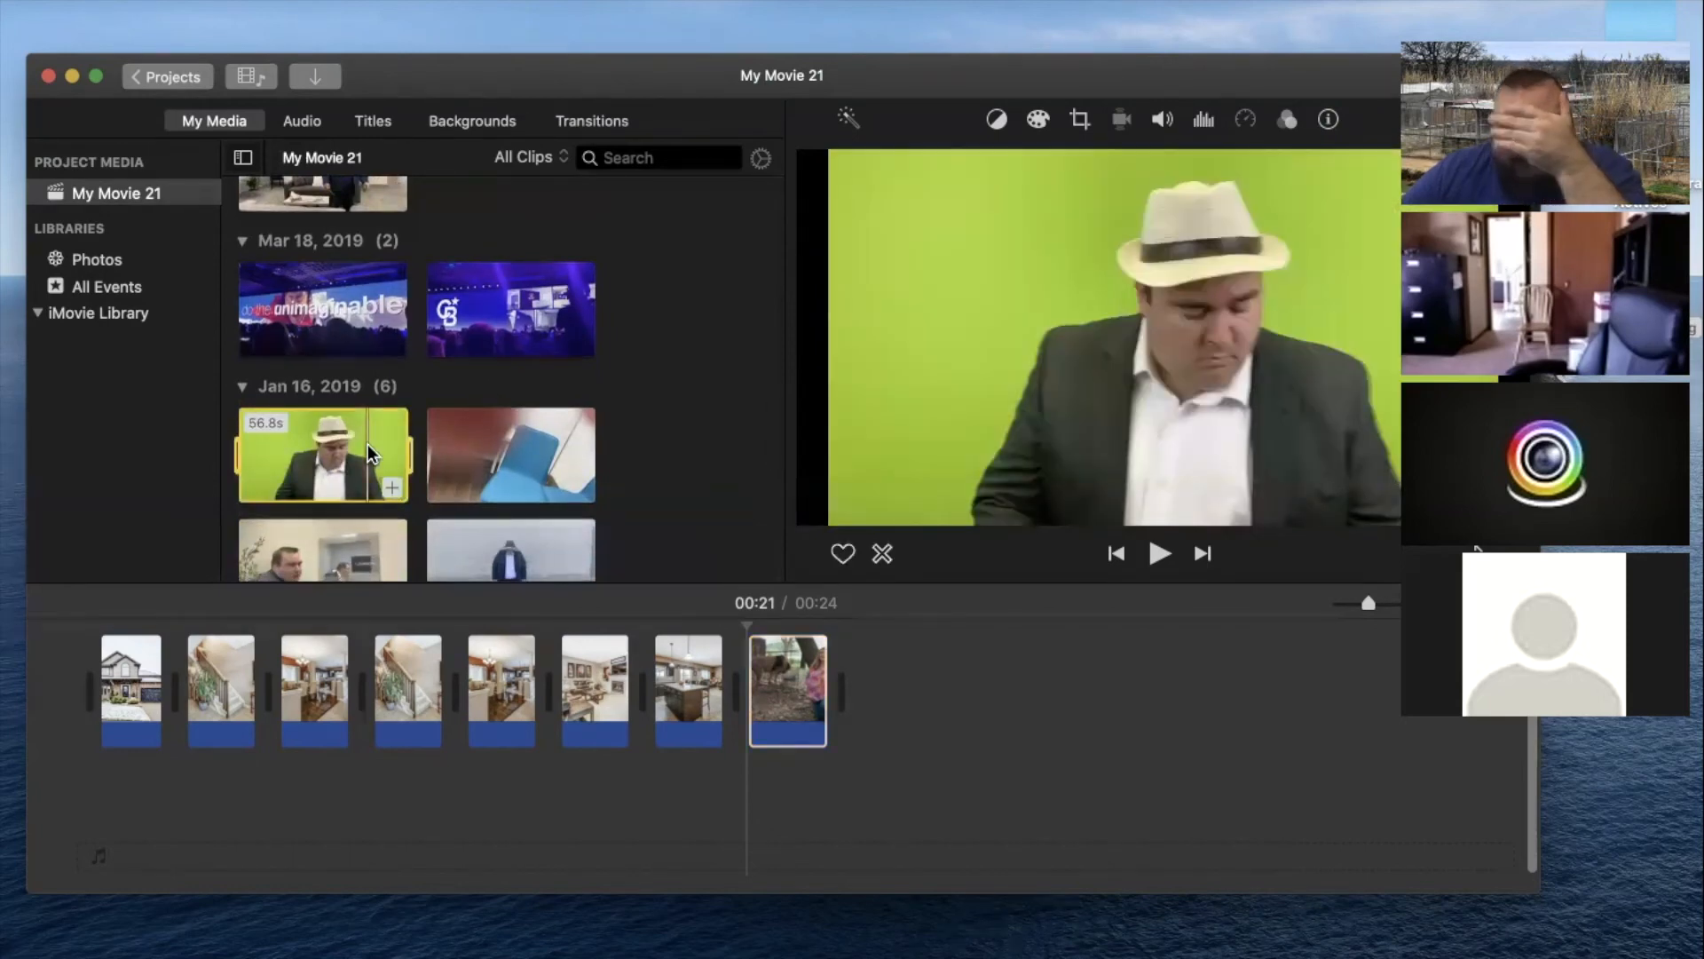
scroll(369, 454, "up", 1)
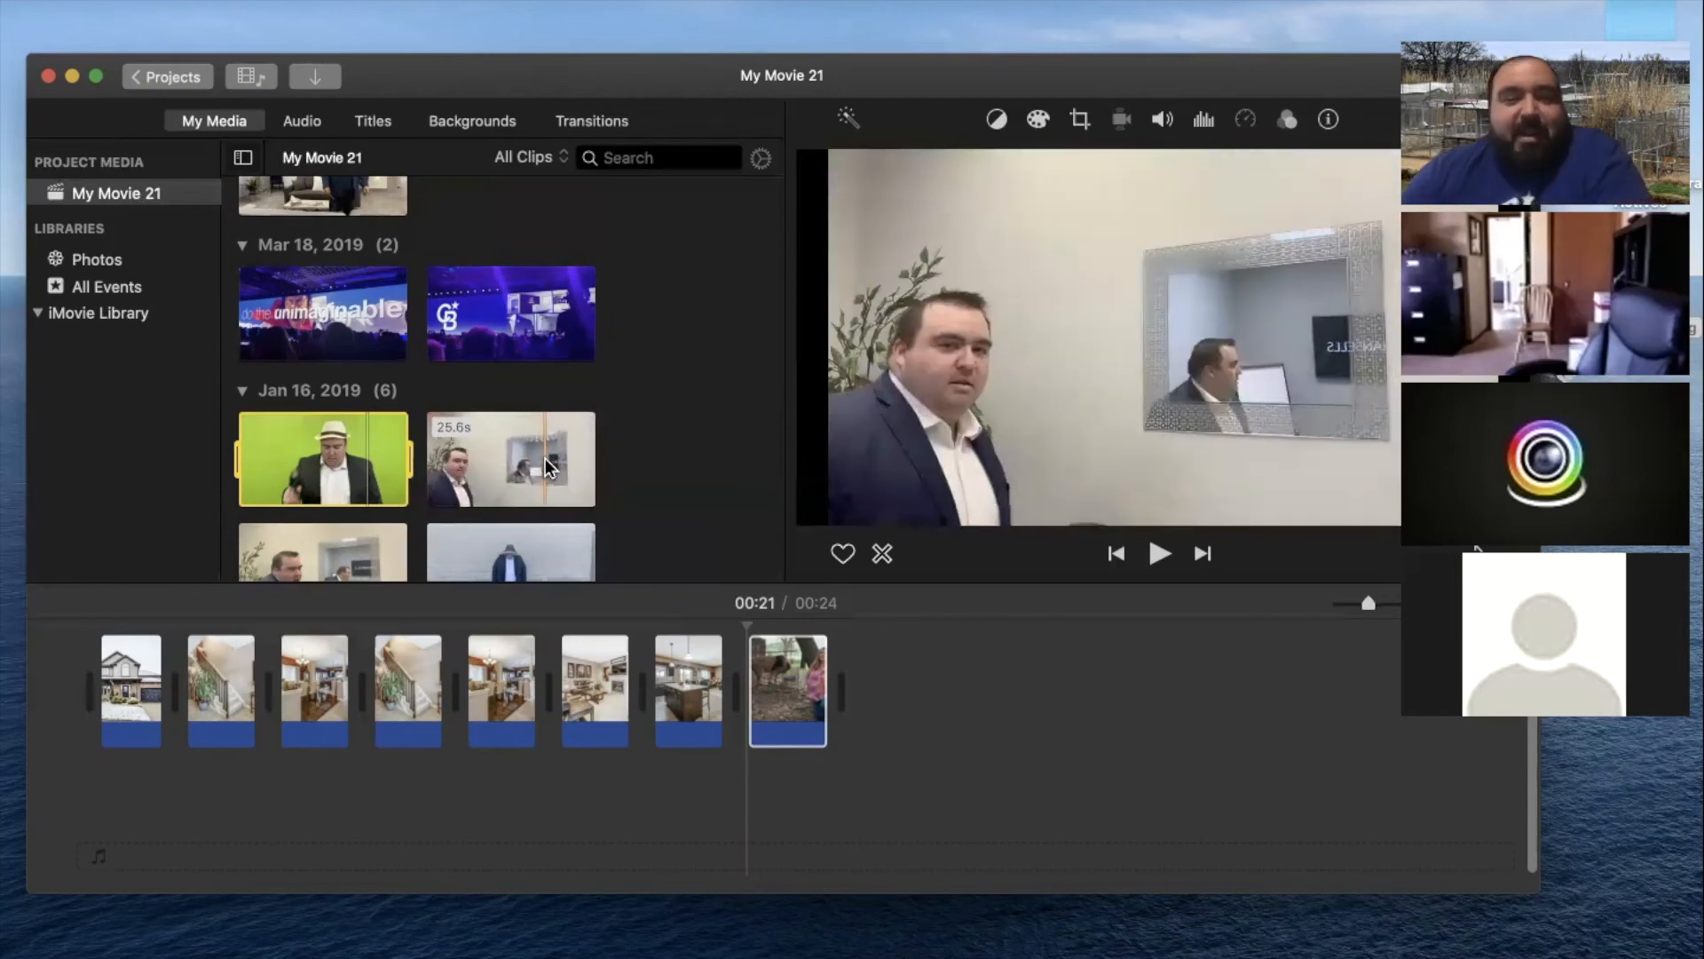
scroll(533, 426, "up", 3)
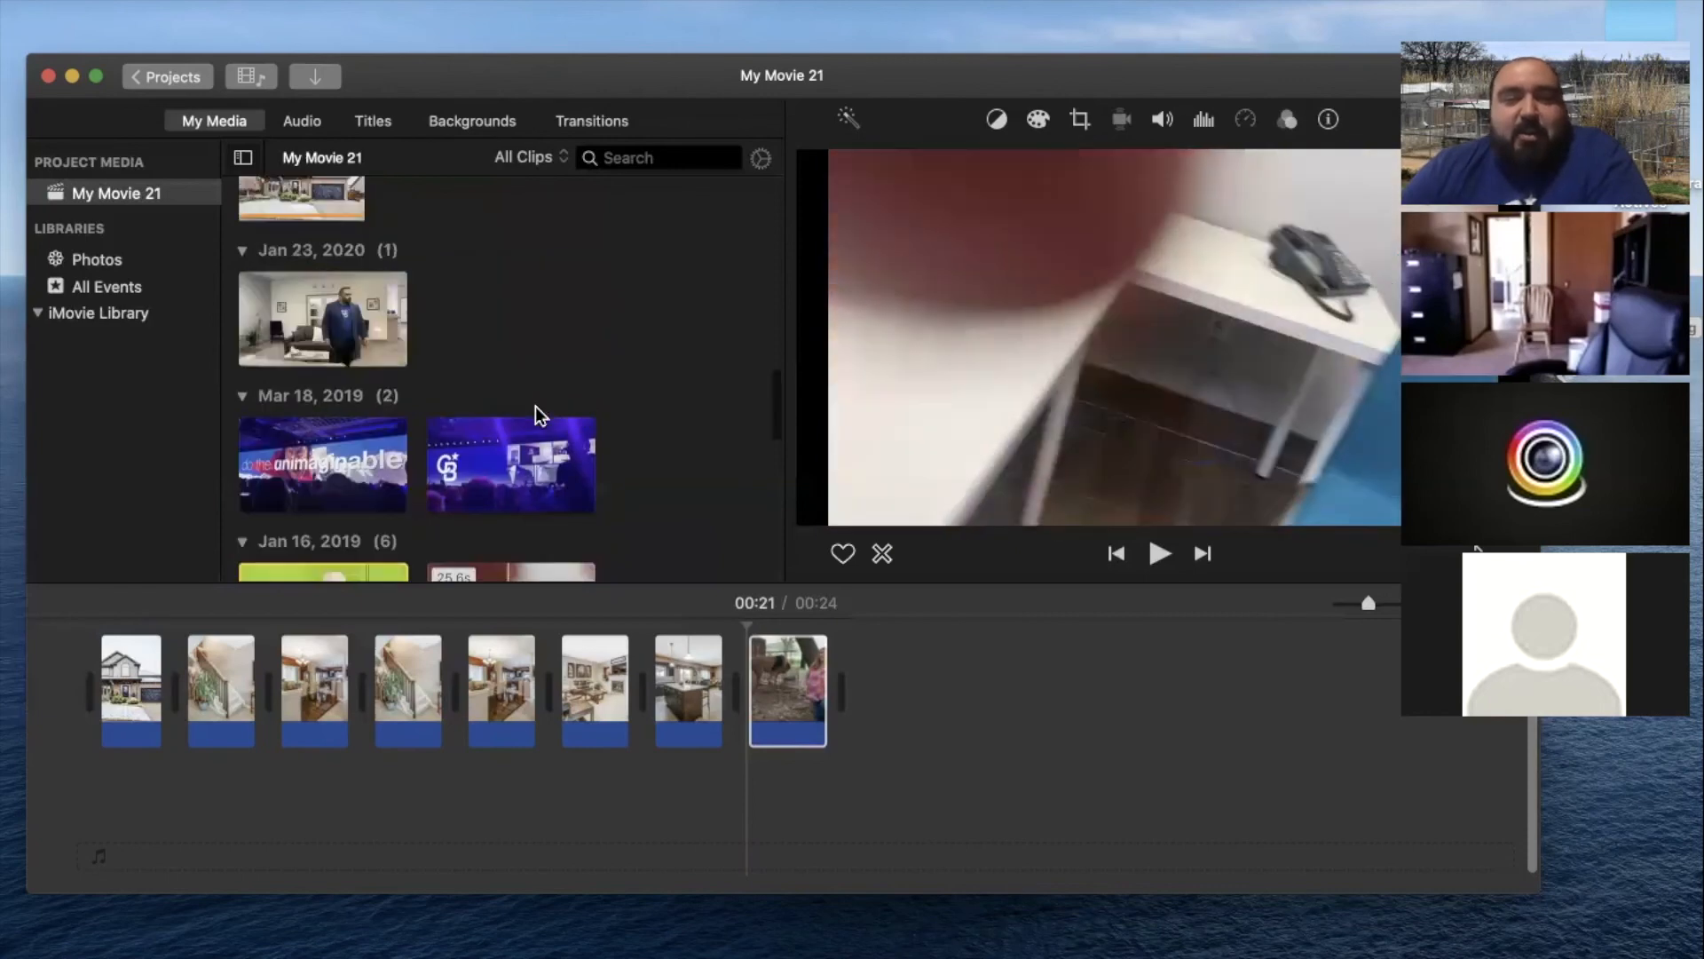
scroll(529, 367, "up", 3)
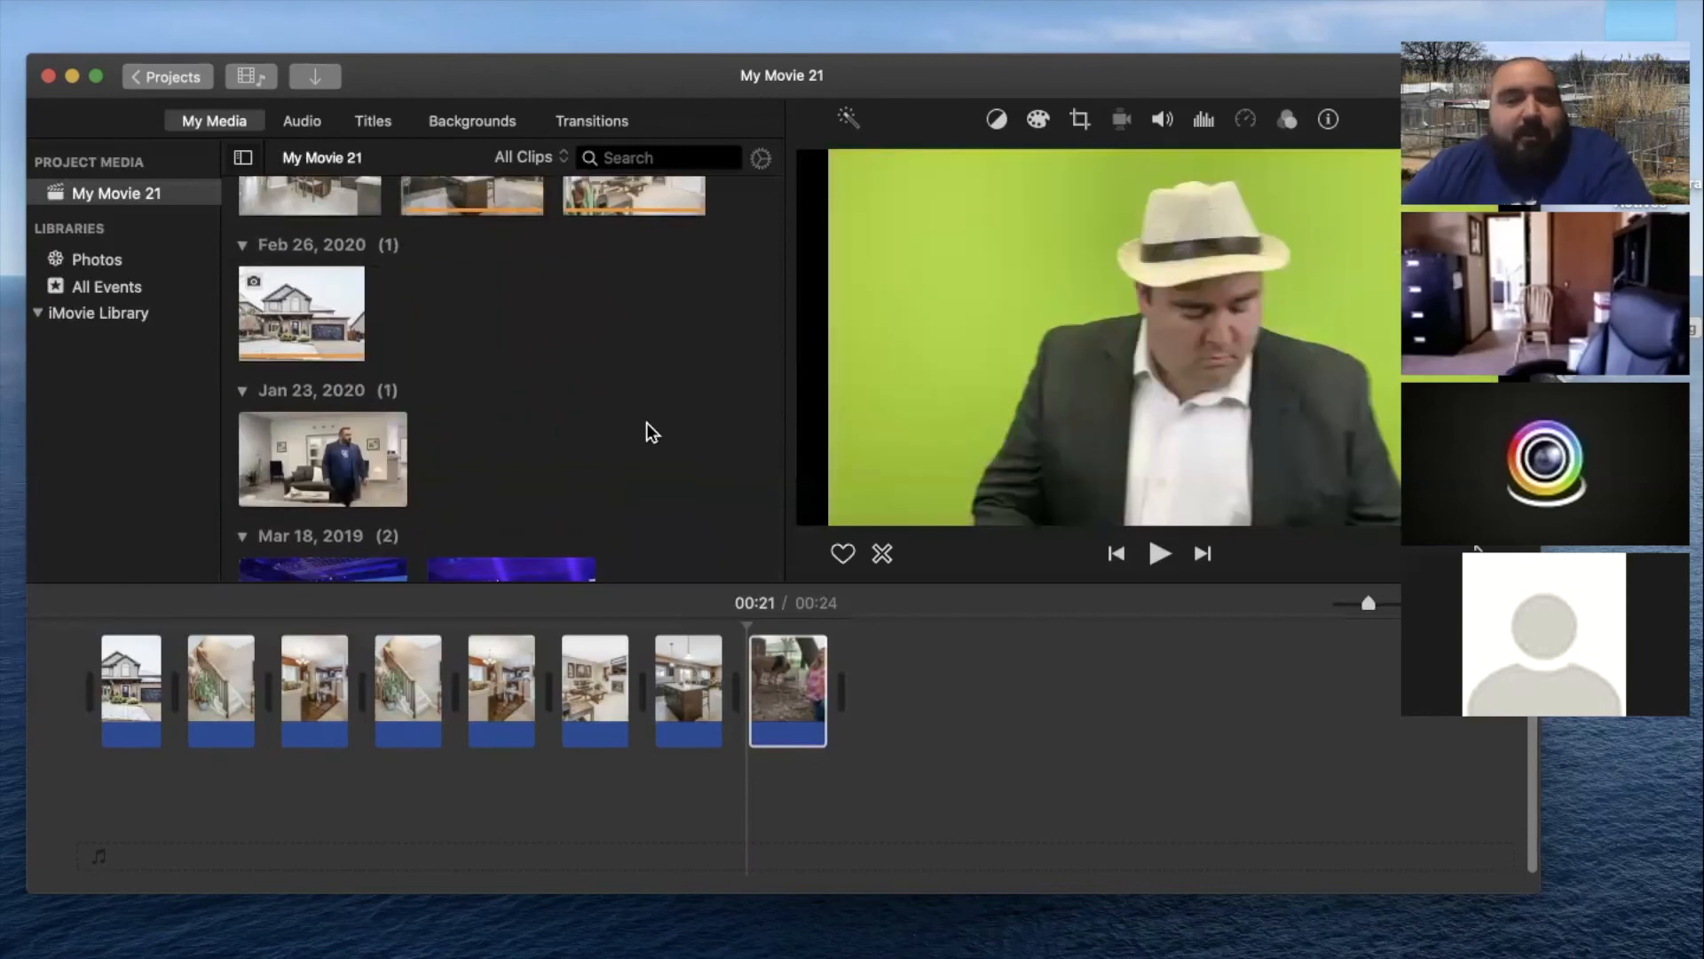
scroll(444, 422, "down", 2)
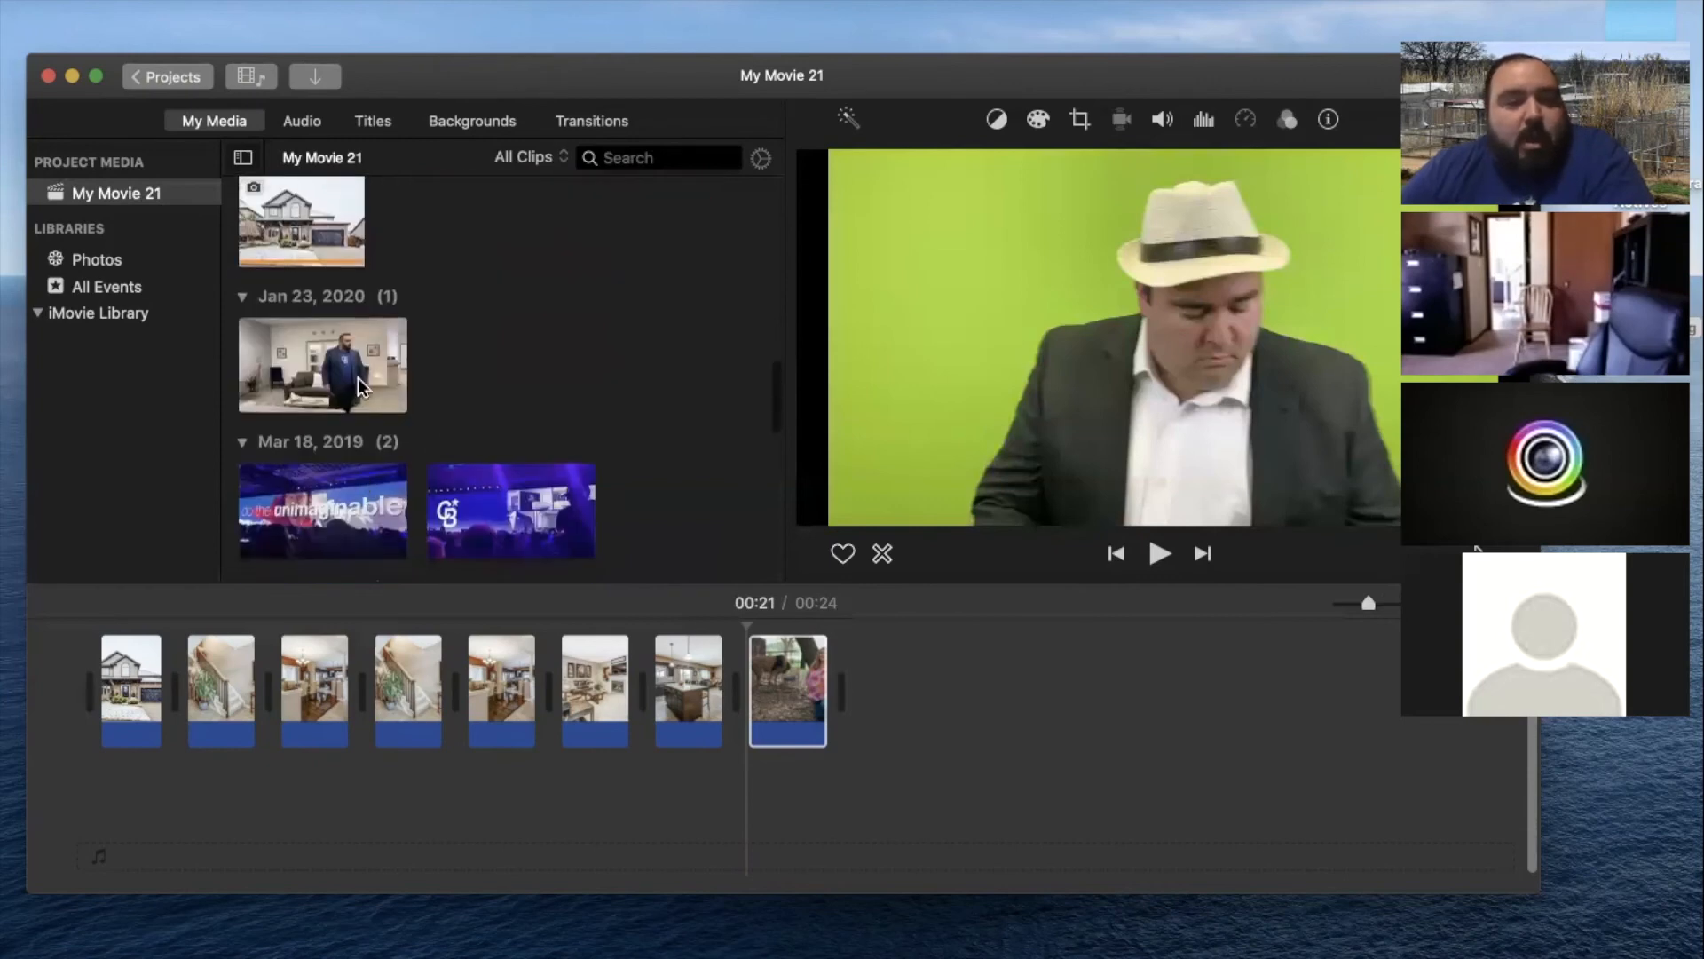
scroll(526, 399, "down", 5)
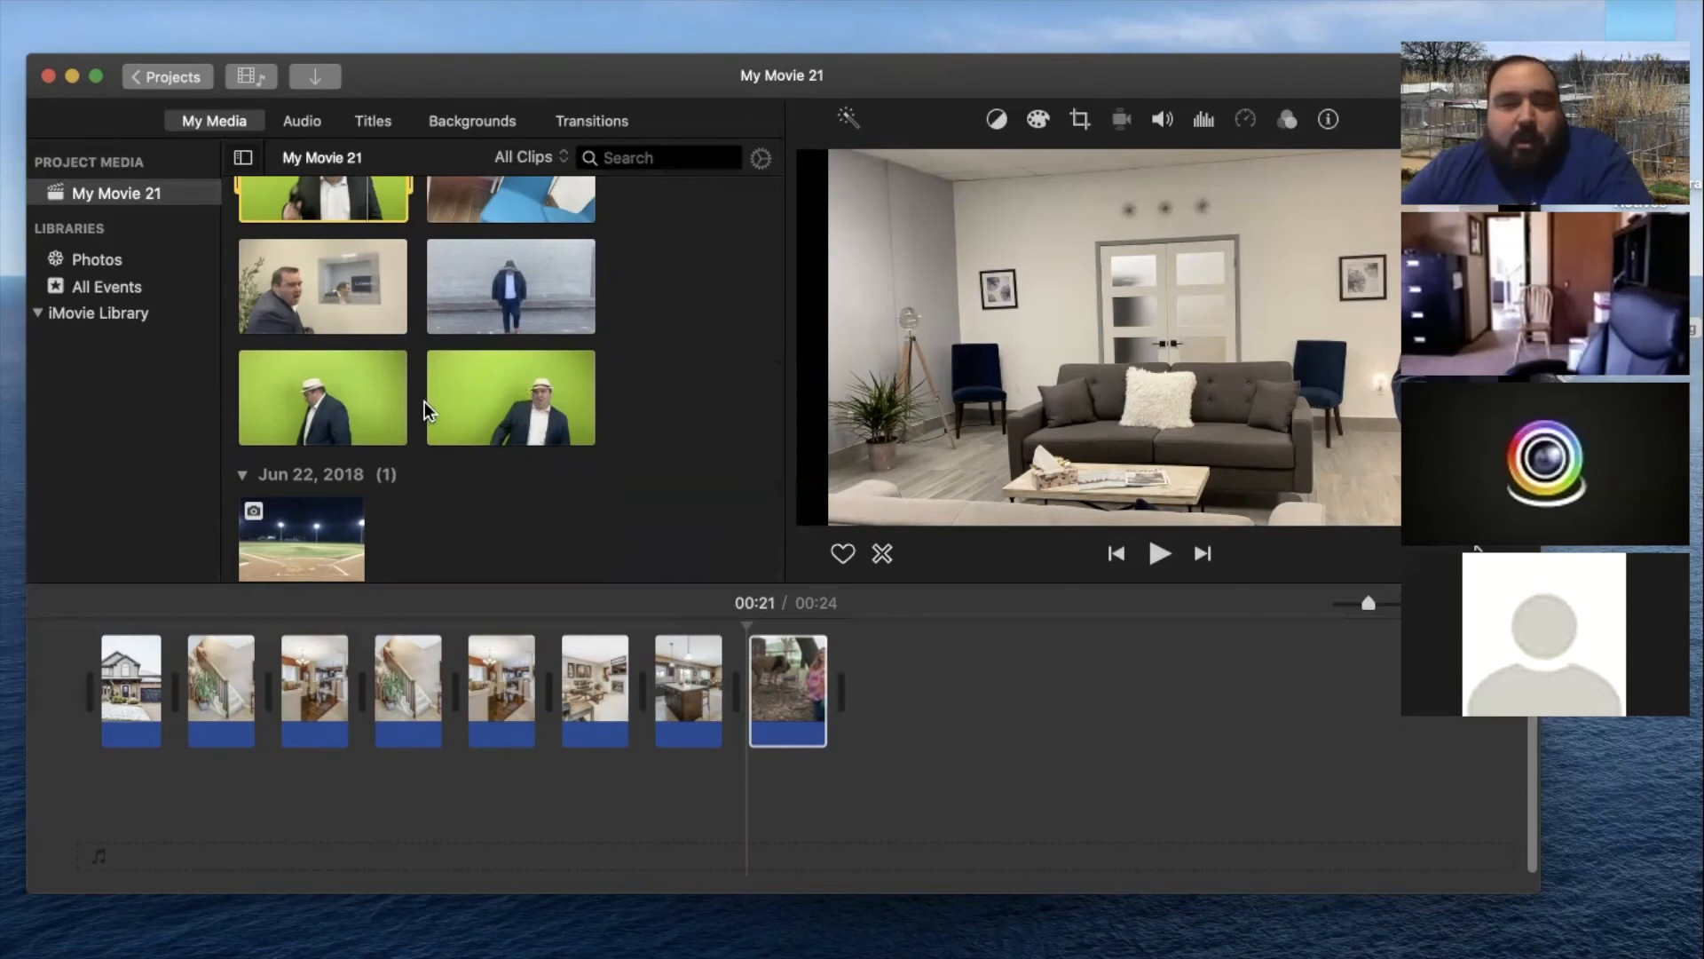
left_click(512, 399)
left_click(322, 213)
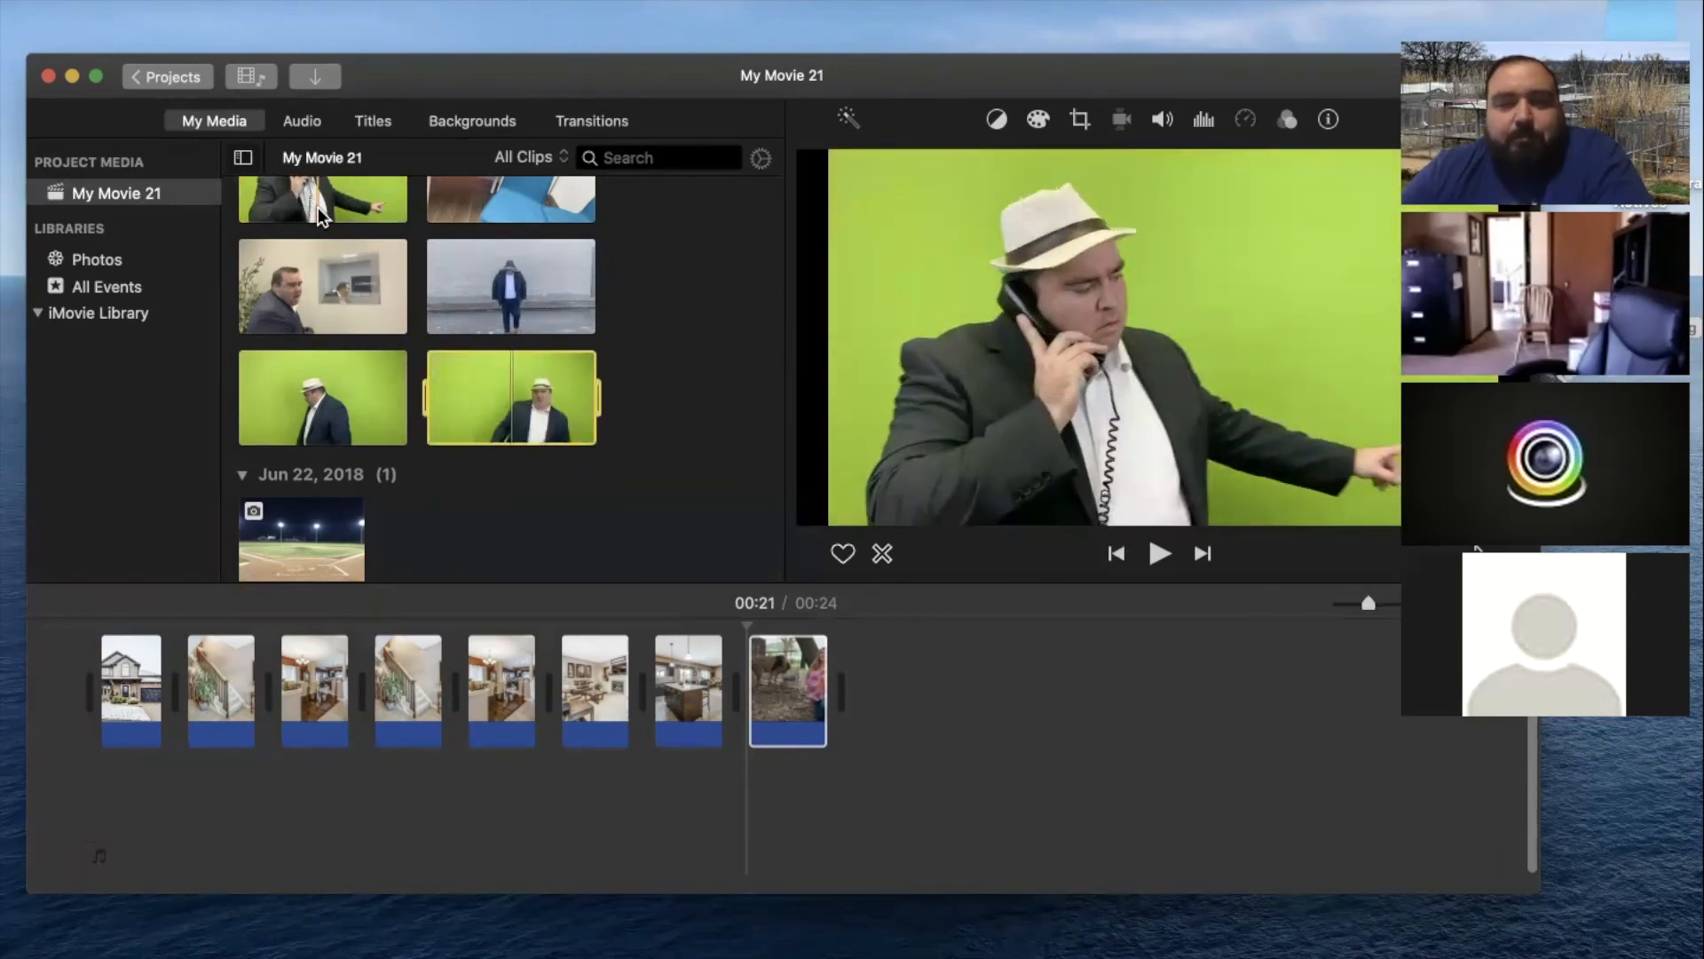
left_click_drag(355, 200, 910, 701)
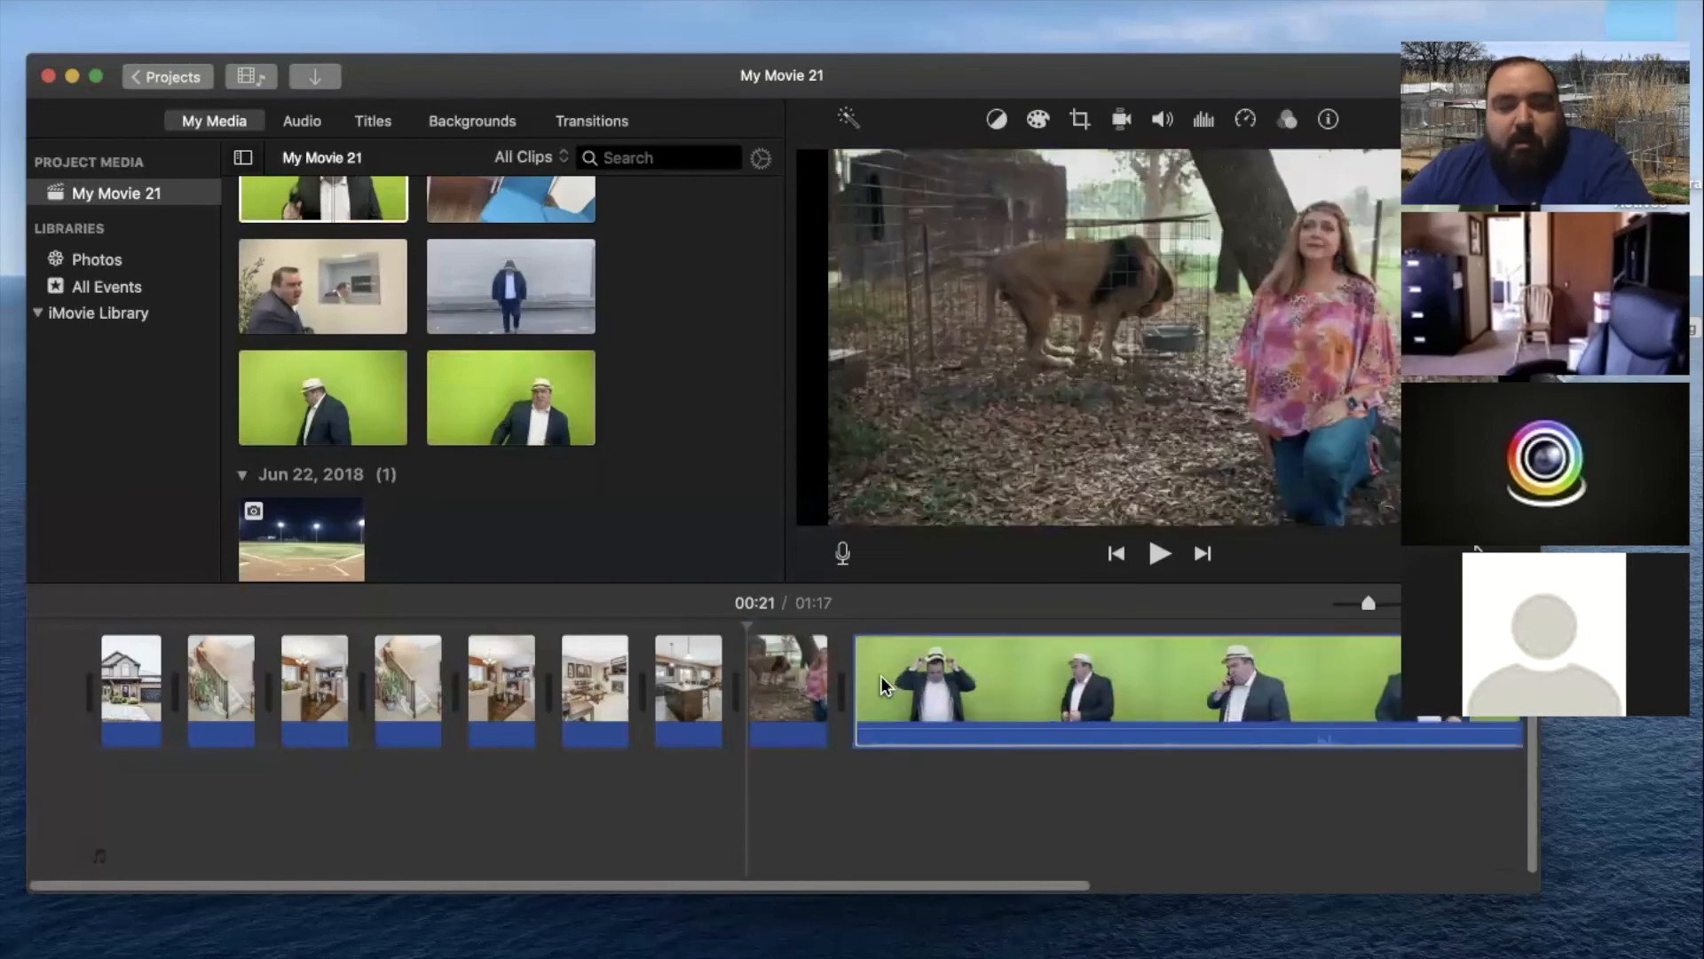
Insert the one-minute Mar 18, 2019 conference clip between the photo of the woman in pink and the green-screen clip
scroll(533, 710, "right", 5)
scroll(447, 695, "left", 3)
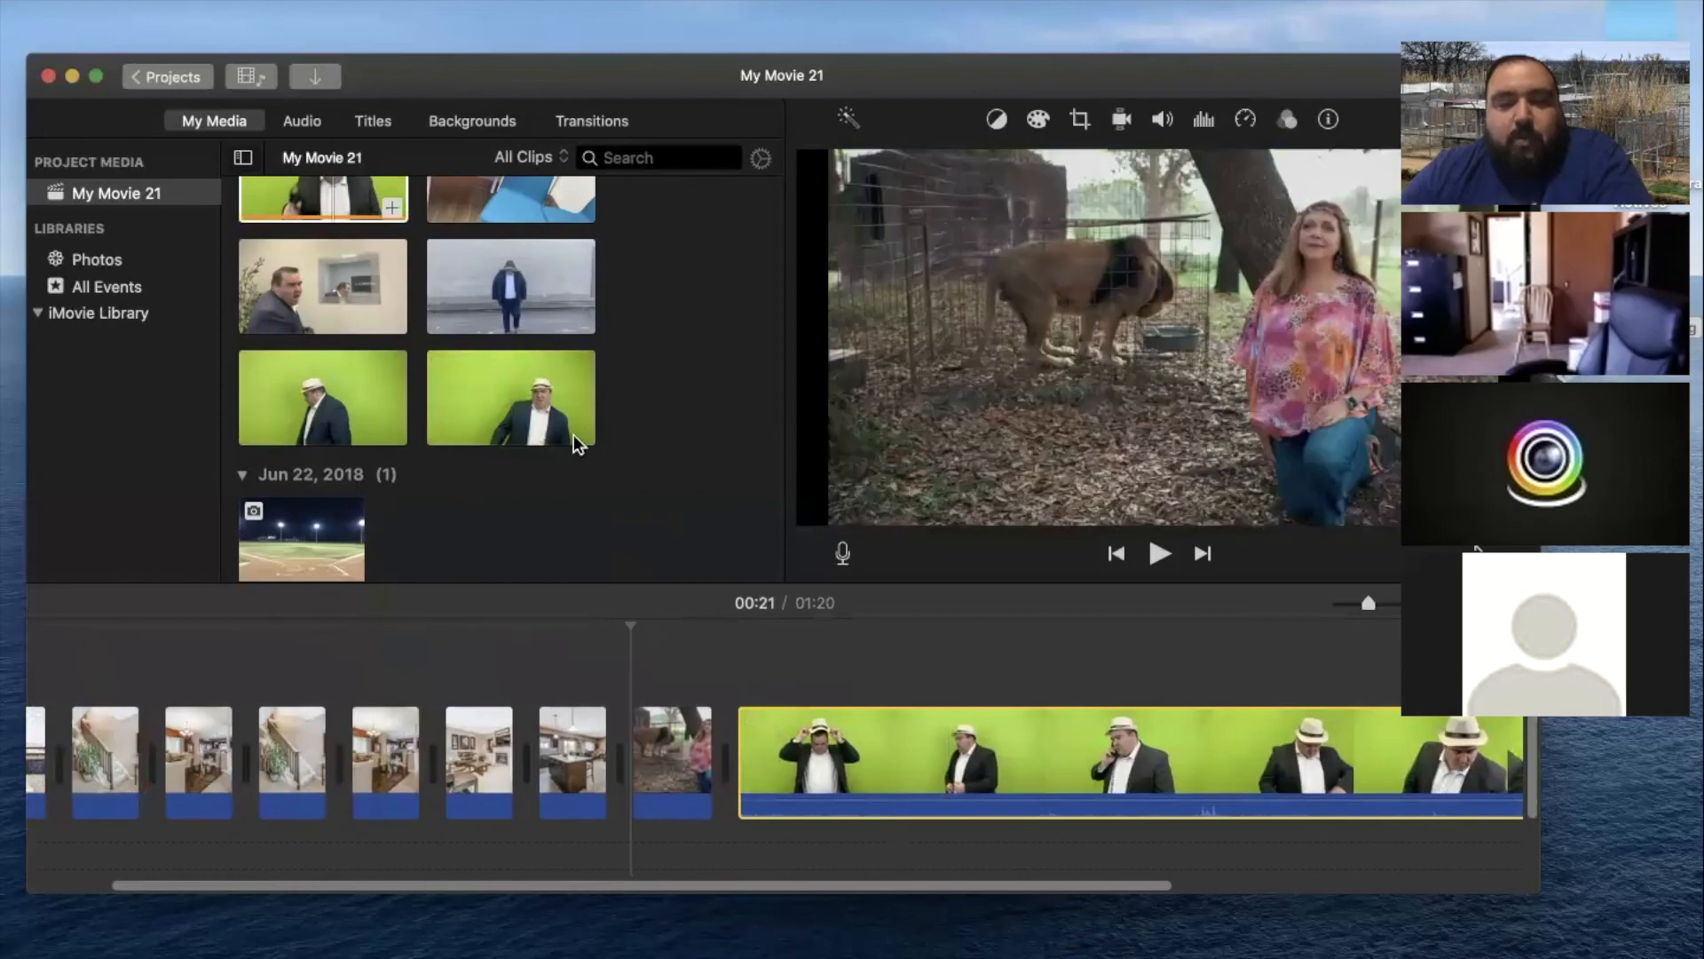
scroll(668, 492, "up", 5)
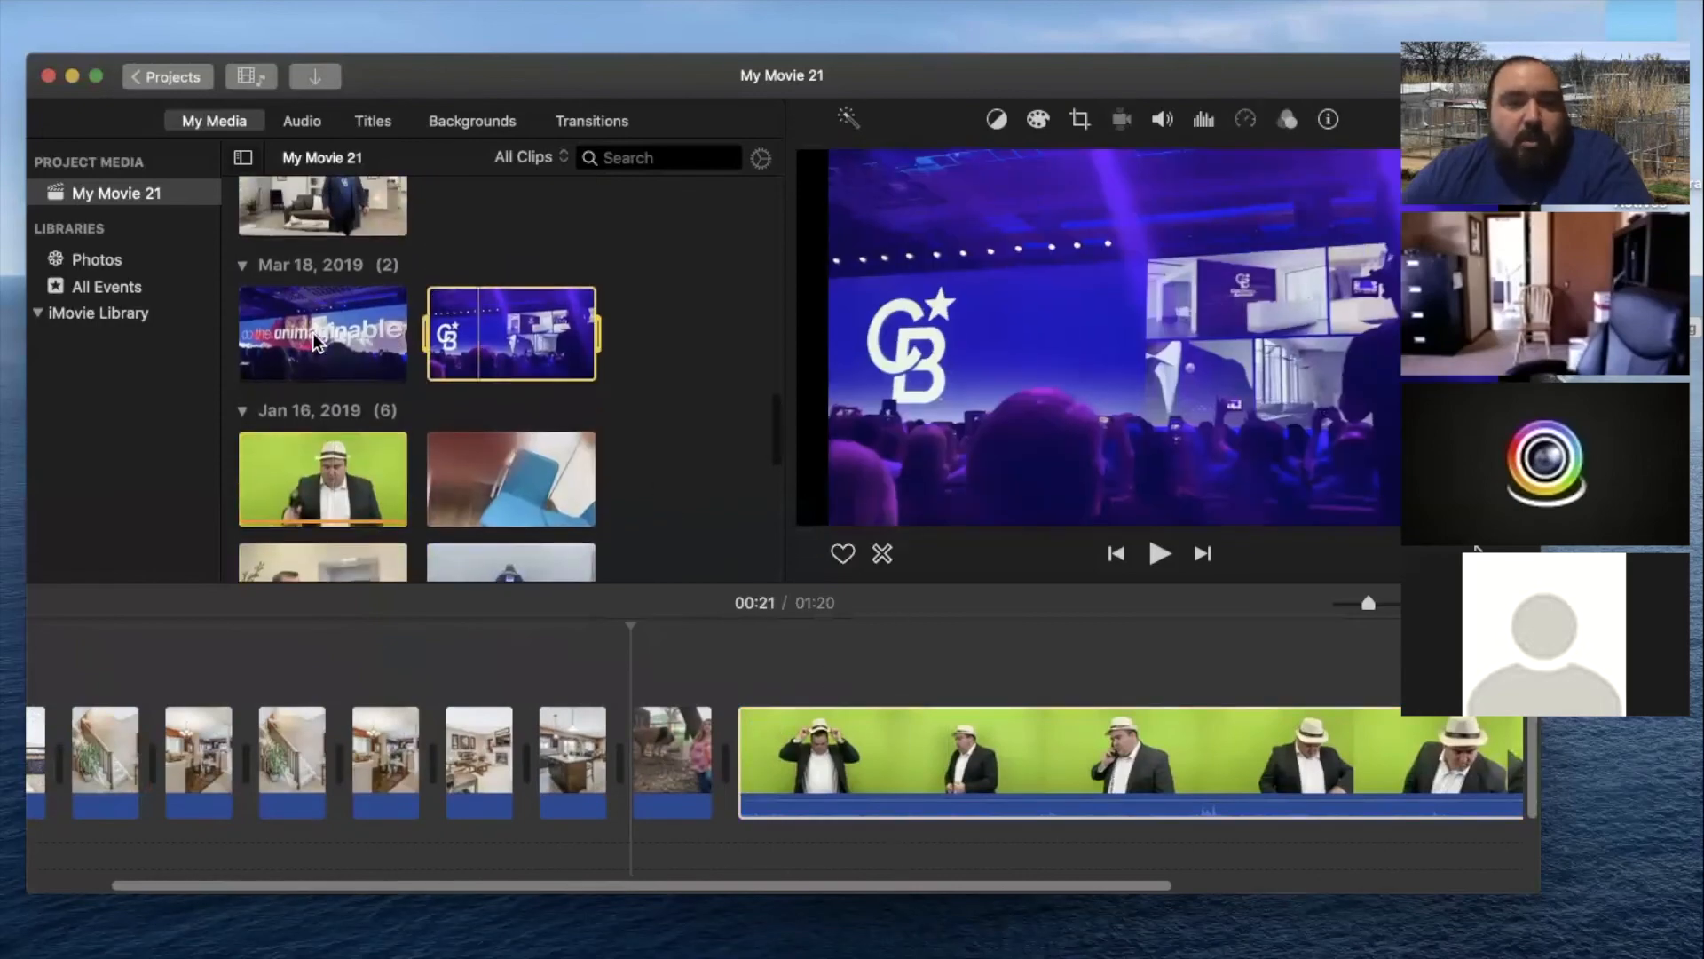
left_click_drag(390, 364, 742, 804)
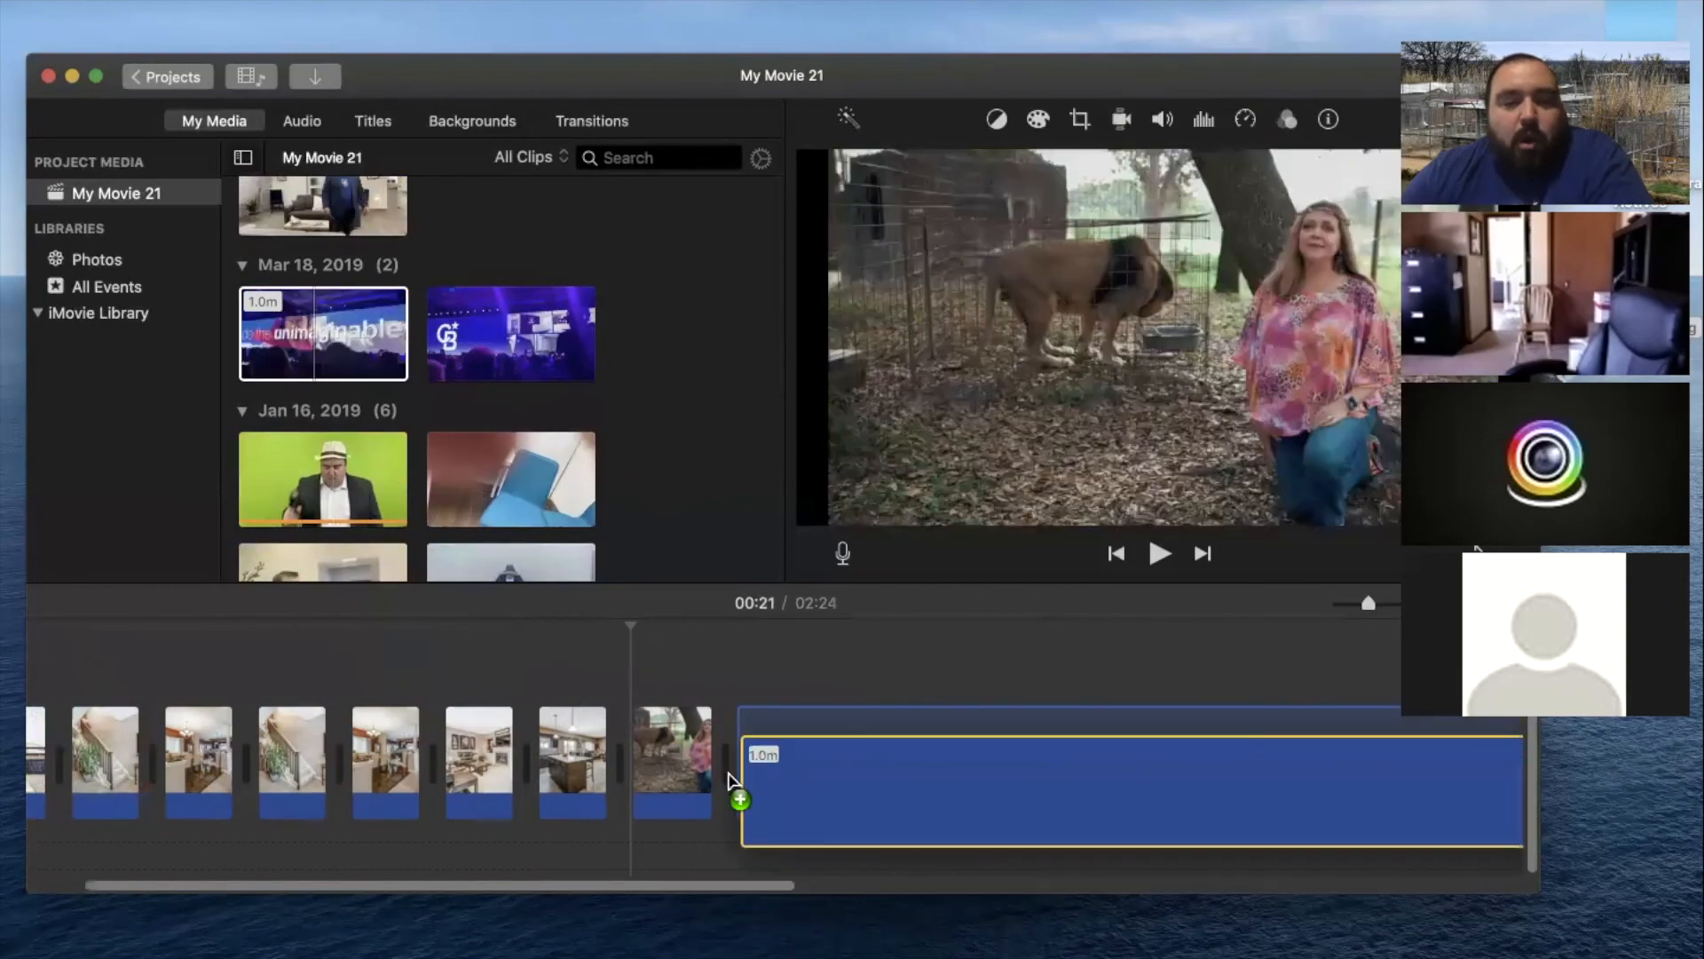
Move the green-screen clip out of the main track and attach it above the conference clip as an overlay
scroll(744, 781, "right", 10)
scroll(746, 770, "right", 5)
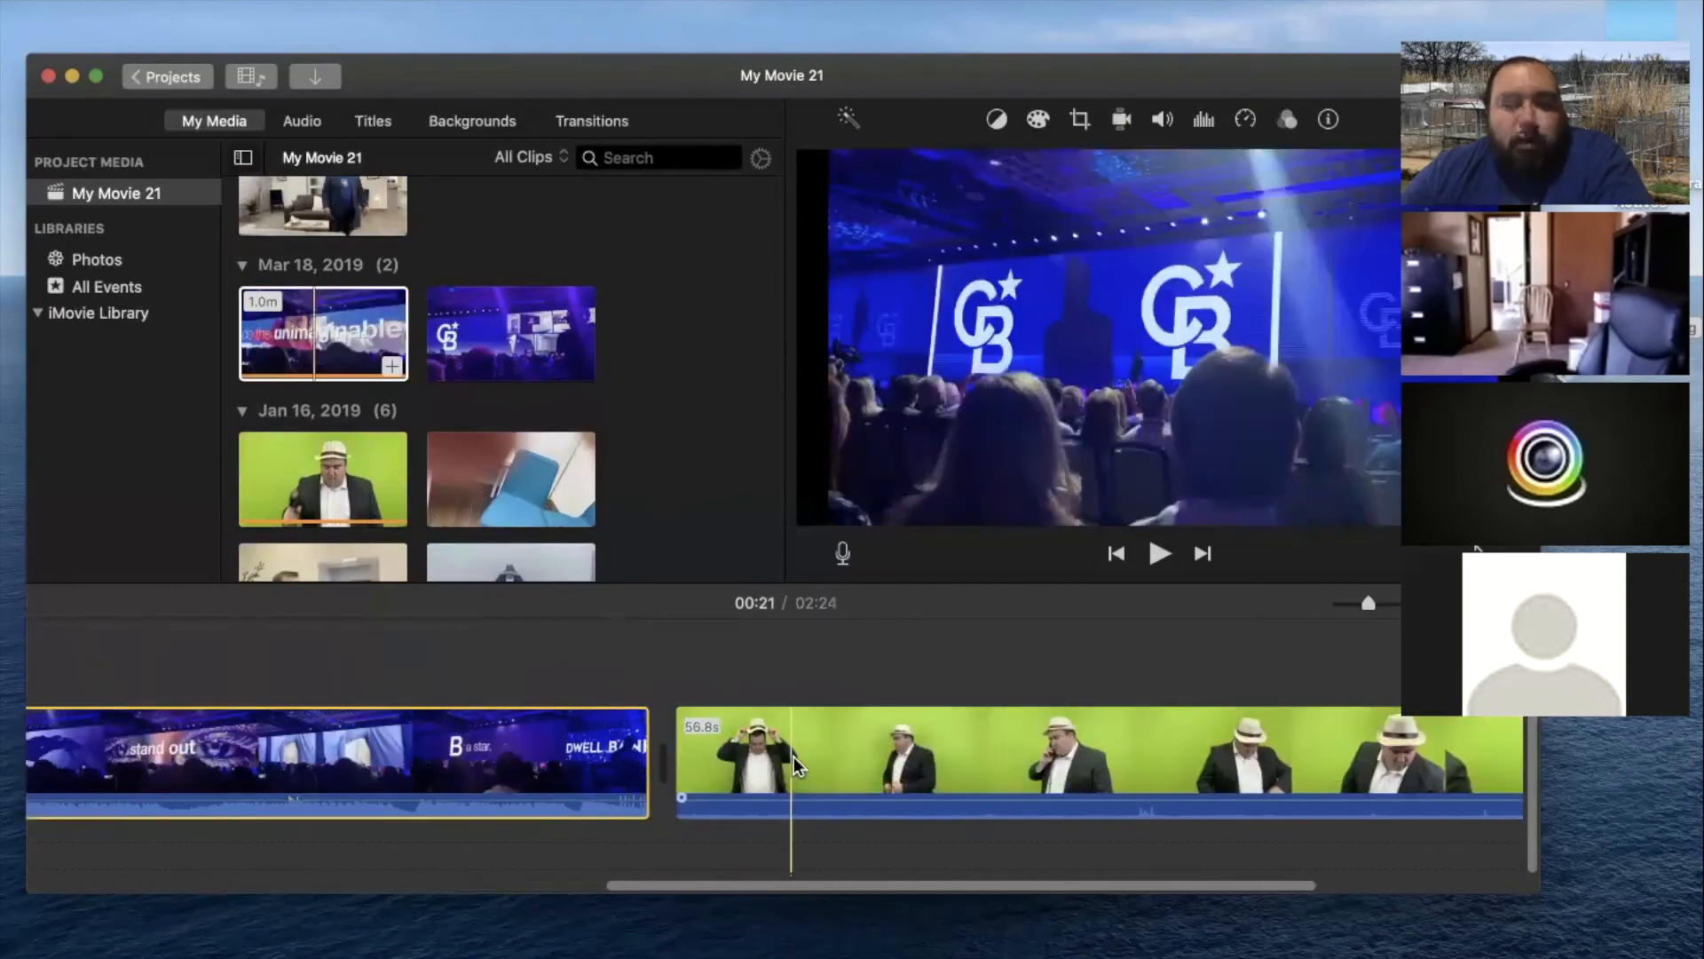
left_click(792, 760)
left_click_drag(962, 792, 172, 655)
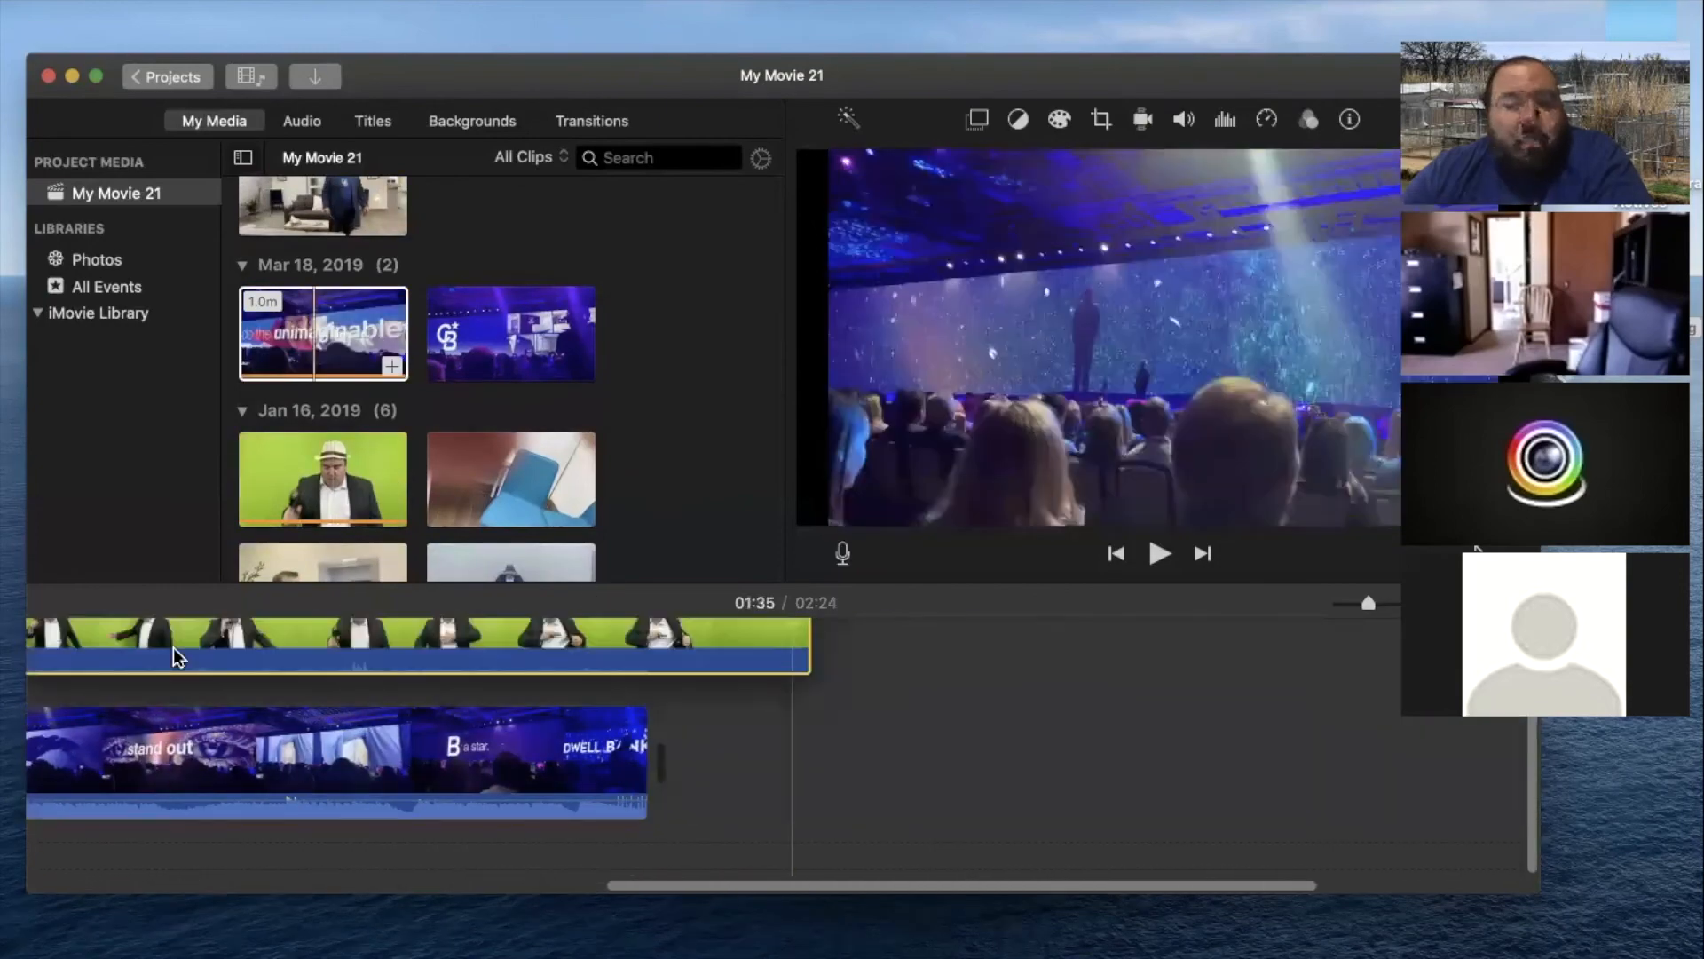
Append the sepia-toned Mar 27, 2020 photo to the main track right after the conference clip
scroll(522, 381, "down", 5)
scroll(519, 380, "up", 10)
scroll(519, 382, "up", 5)
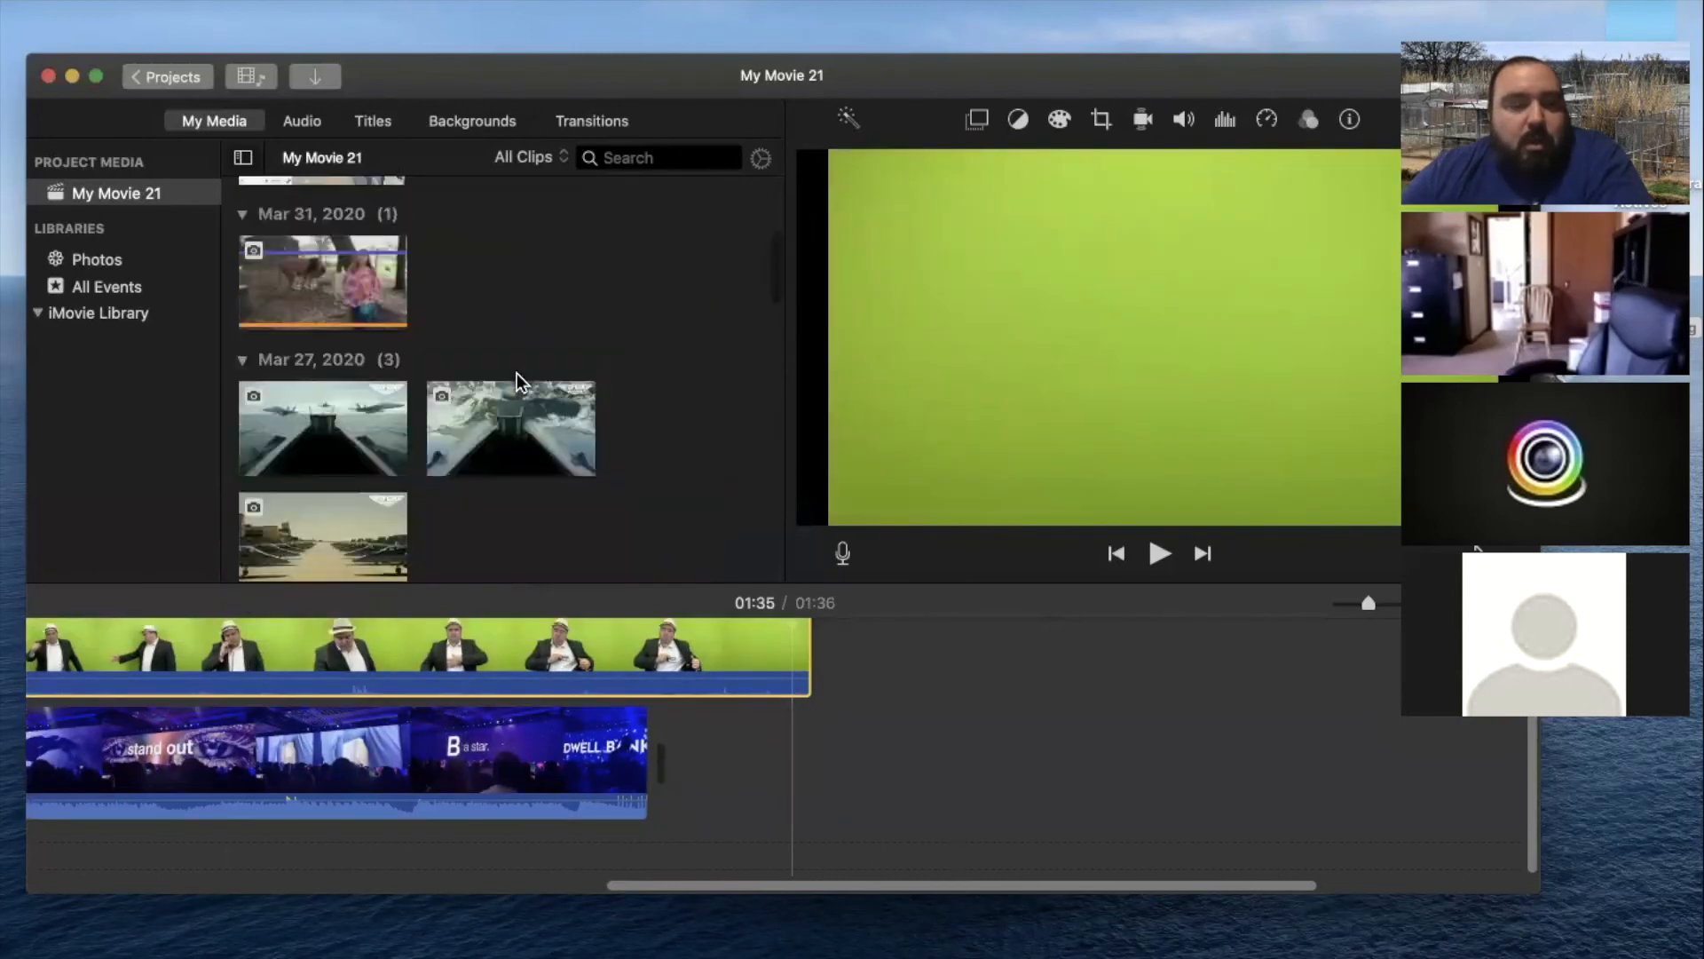
scroll(517, 380, "down", 2)
left_click_drag(293, 406, 662, 761)
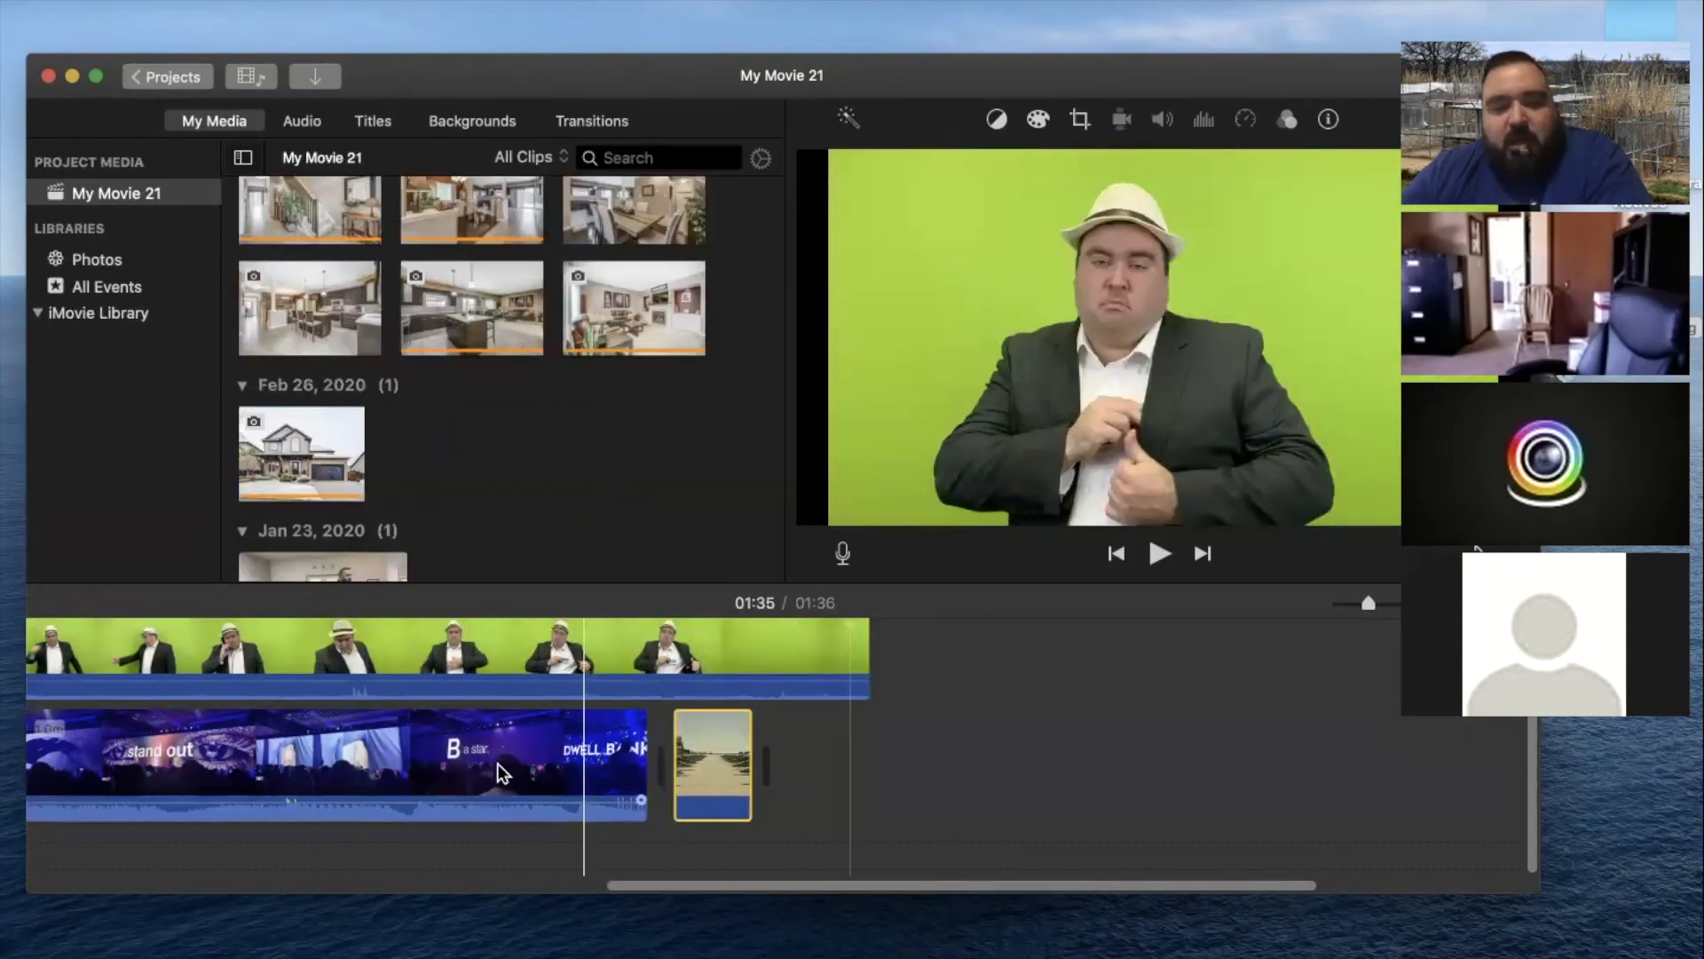
Shift the overlaid green-screen clip earlier so that it starts closer to the beginning of the conference clip
scroll(579, 778, "left", 5)
scroll(579, 777, "left", 5)
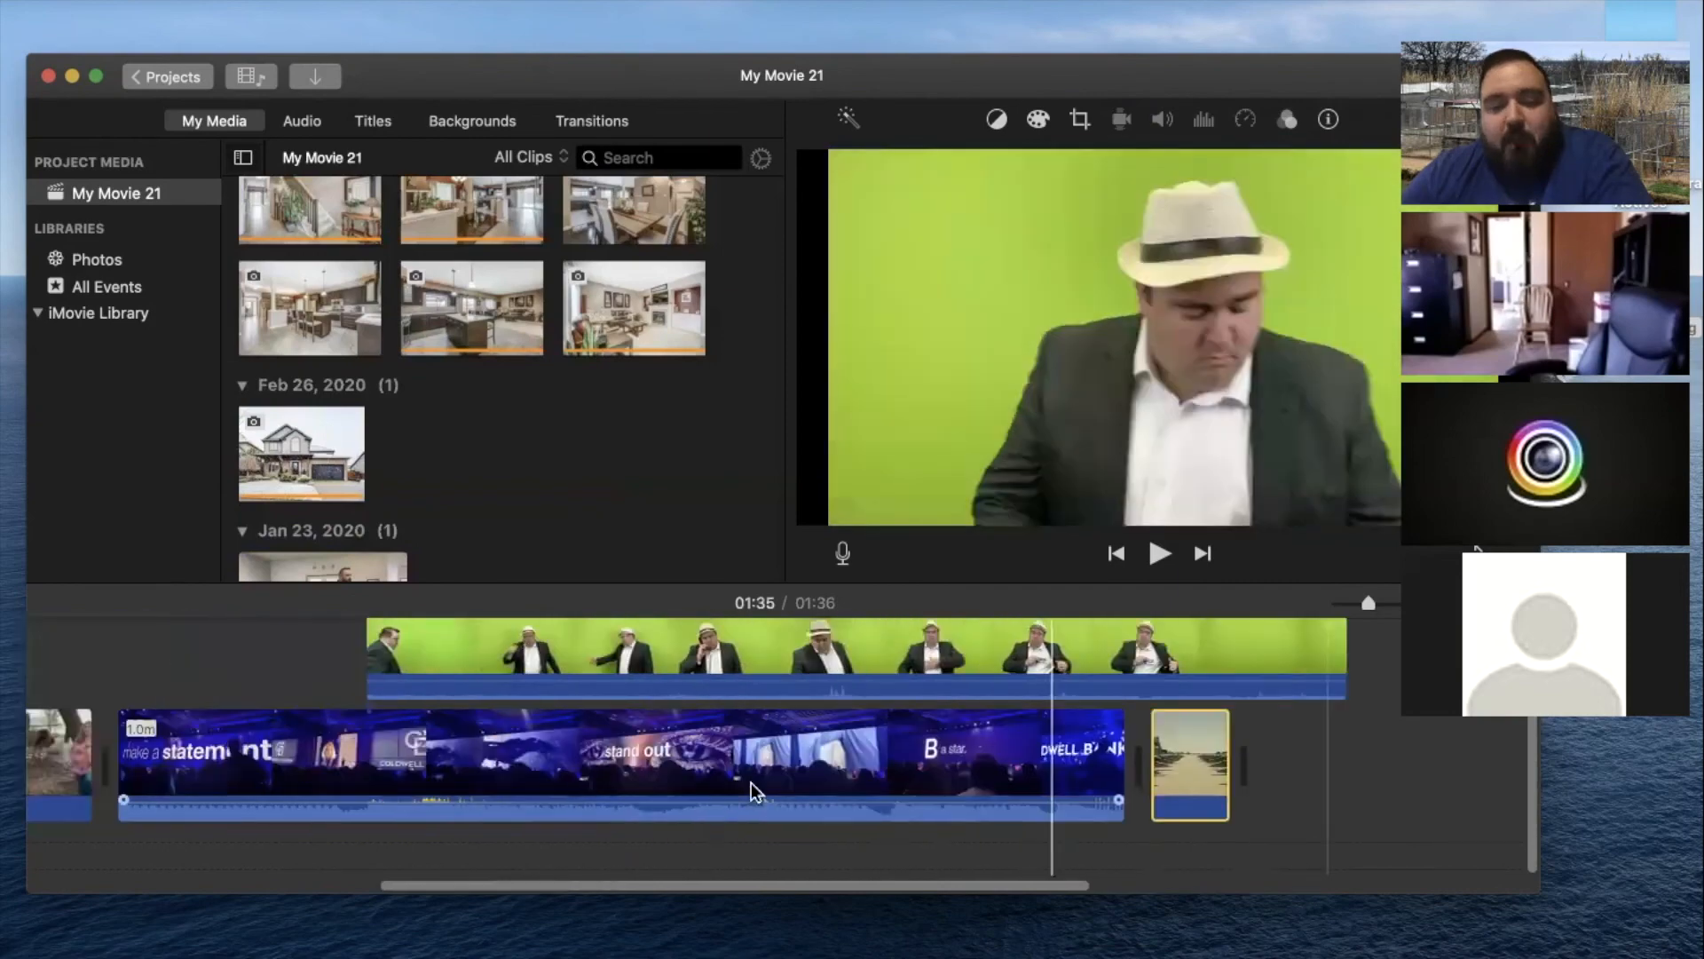
scroll(885, 601, "right", 1)
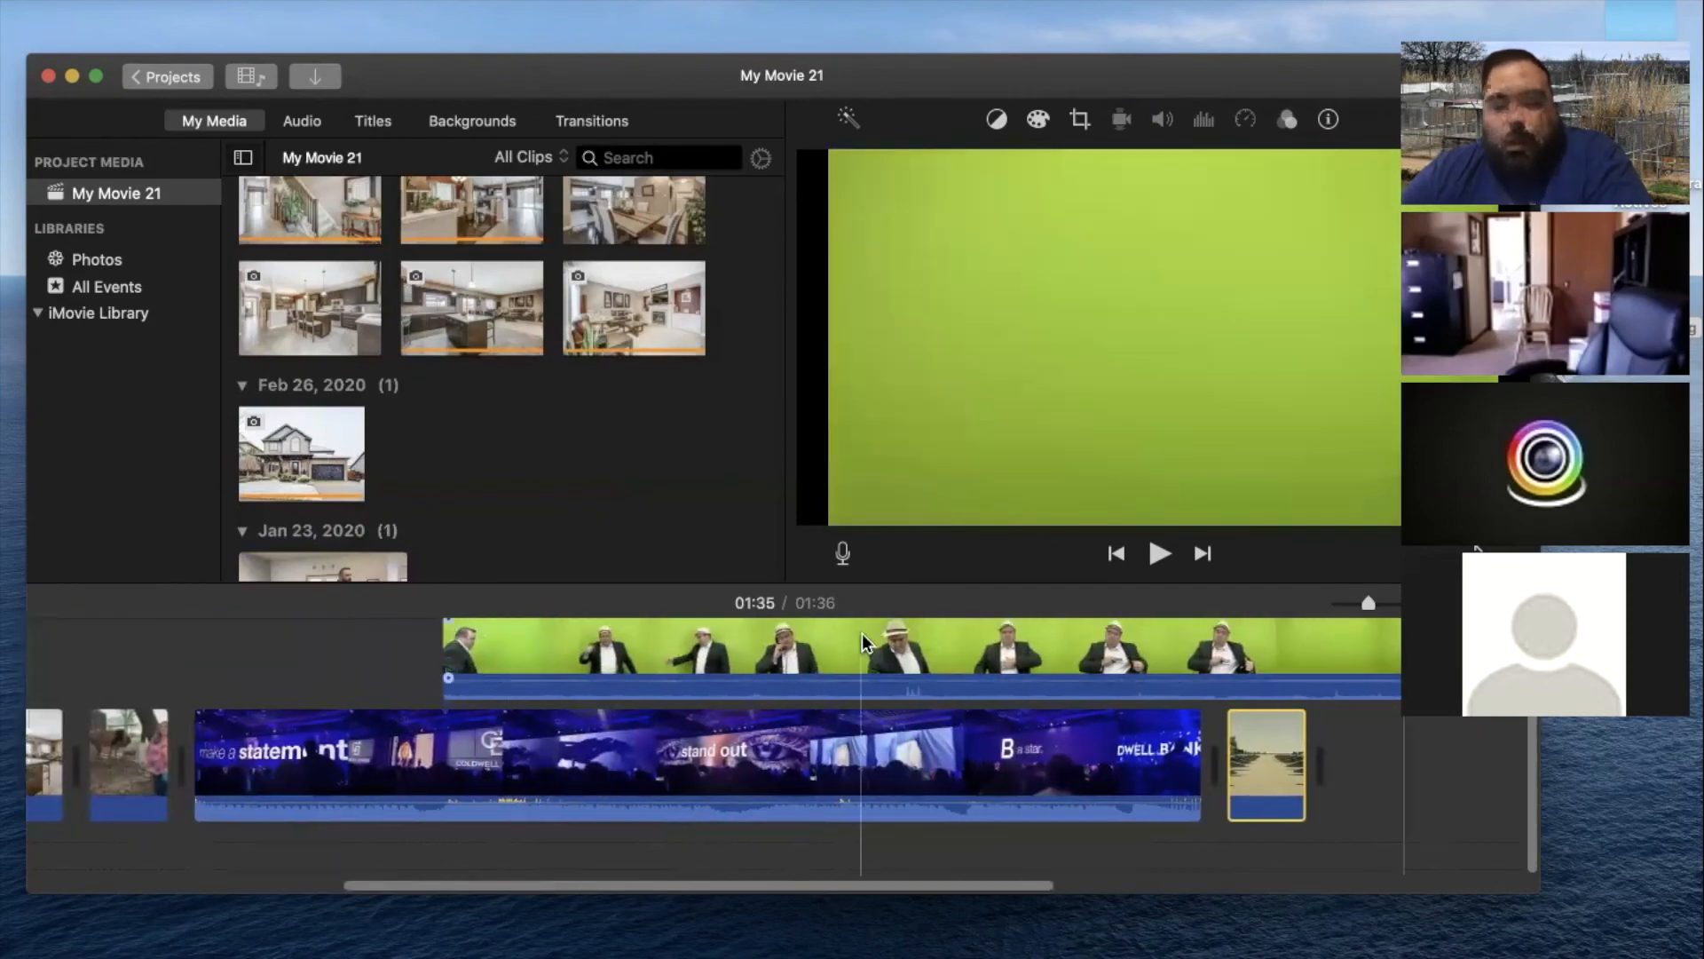
mouse_move(870, 655)
left_mouse_down()
mouse_move(590, 655)
mouse_move(839, 657)
left_mouse_up()
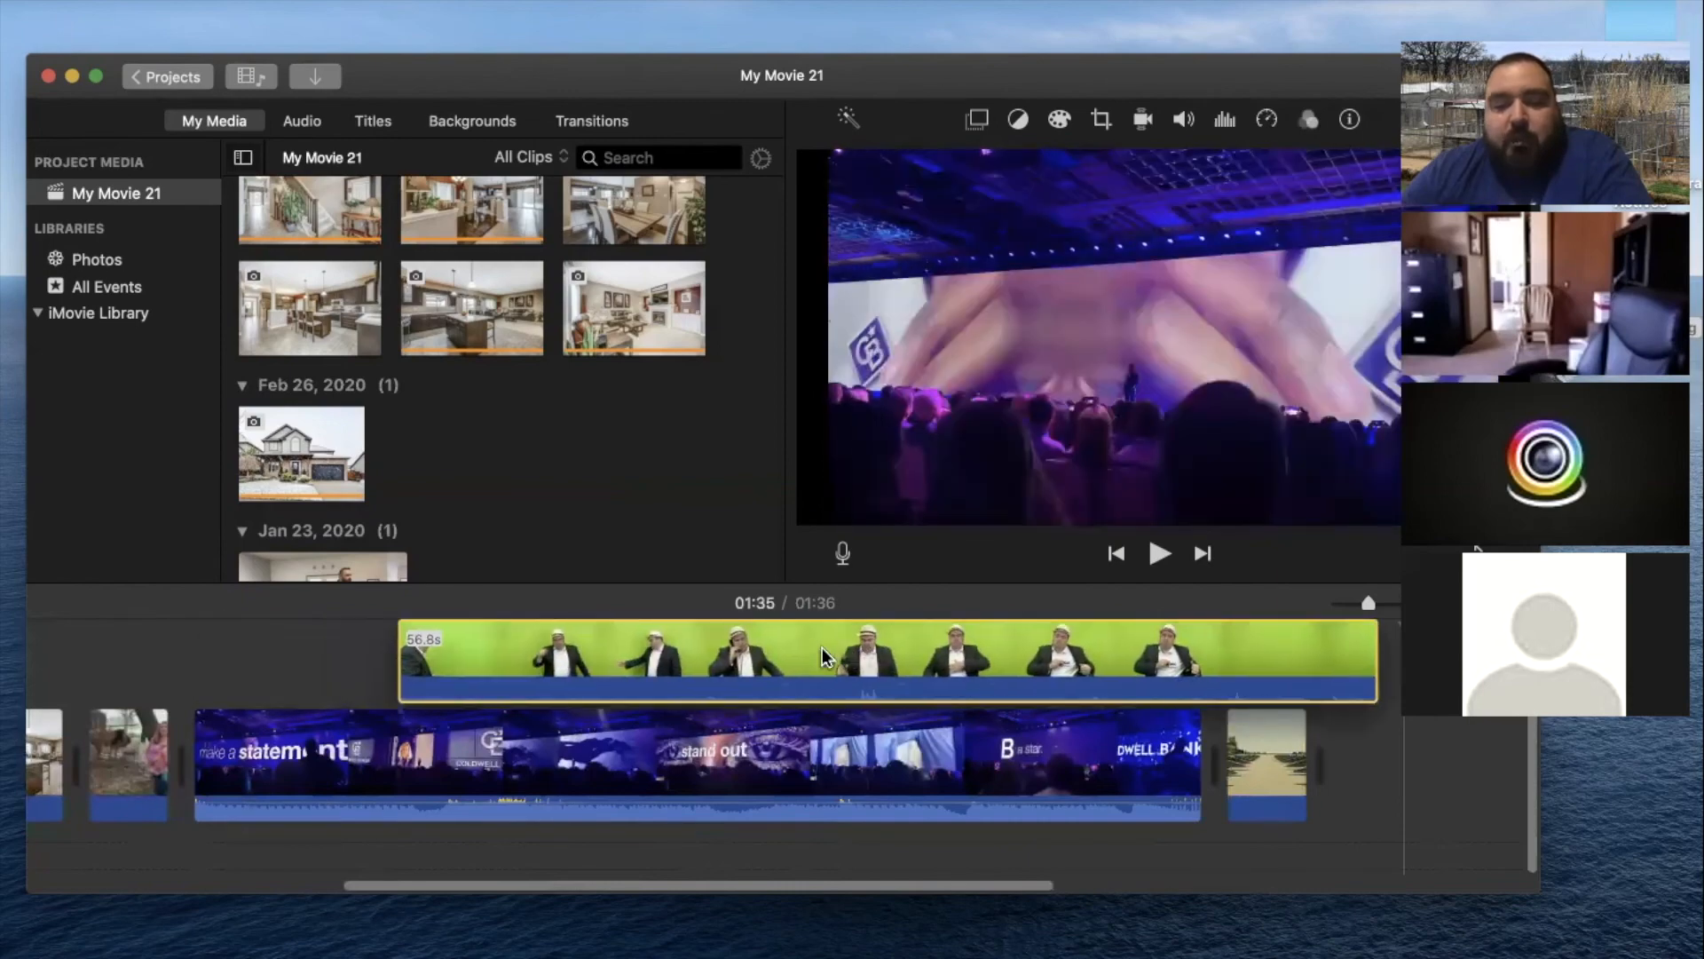
scroll(825, 659, "right", 2)
scroll(825, 656, "right", 2)
left_click_drag(799, 701, 662, 691)
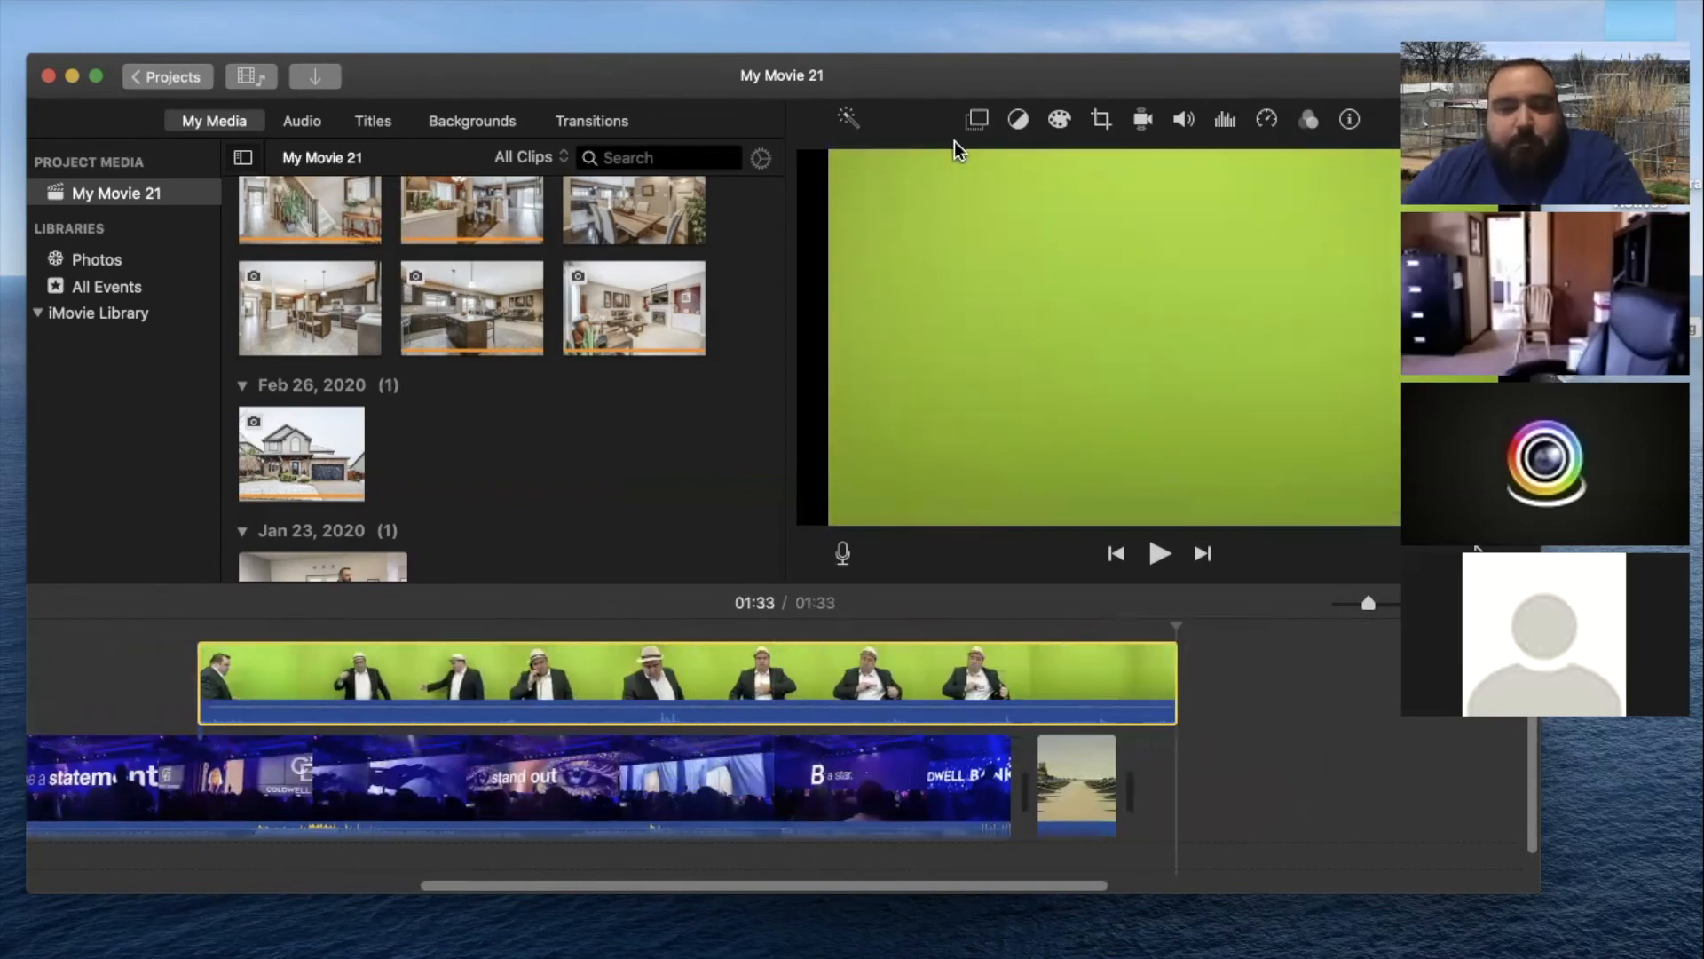
Change the overlay mode of the attached green-screen clip to Green/Blue Screen
left_click(977, 126)
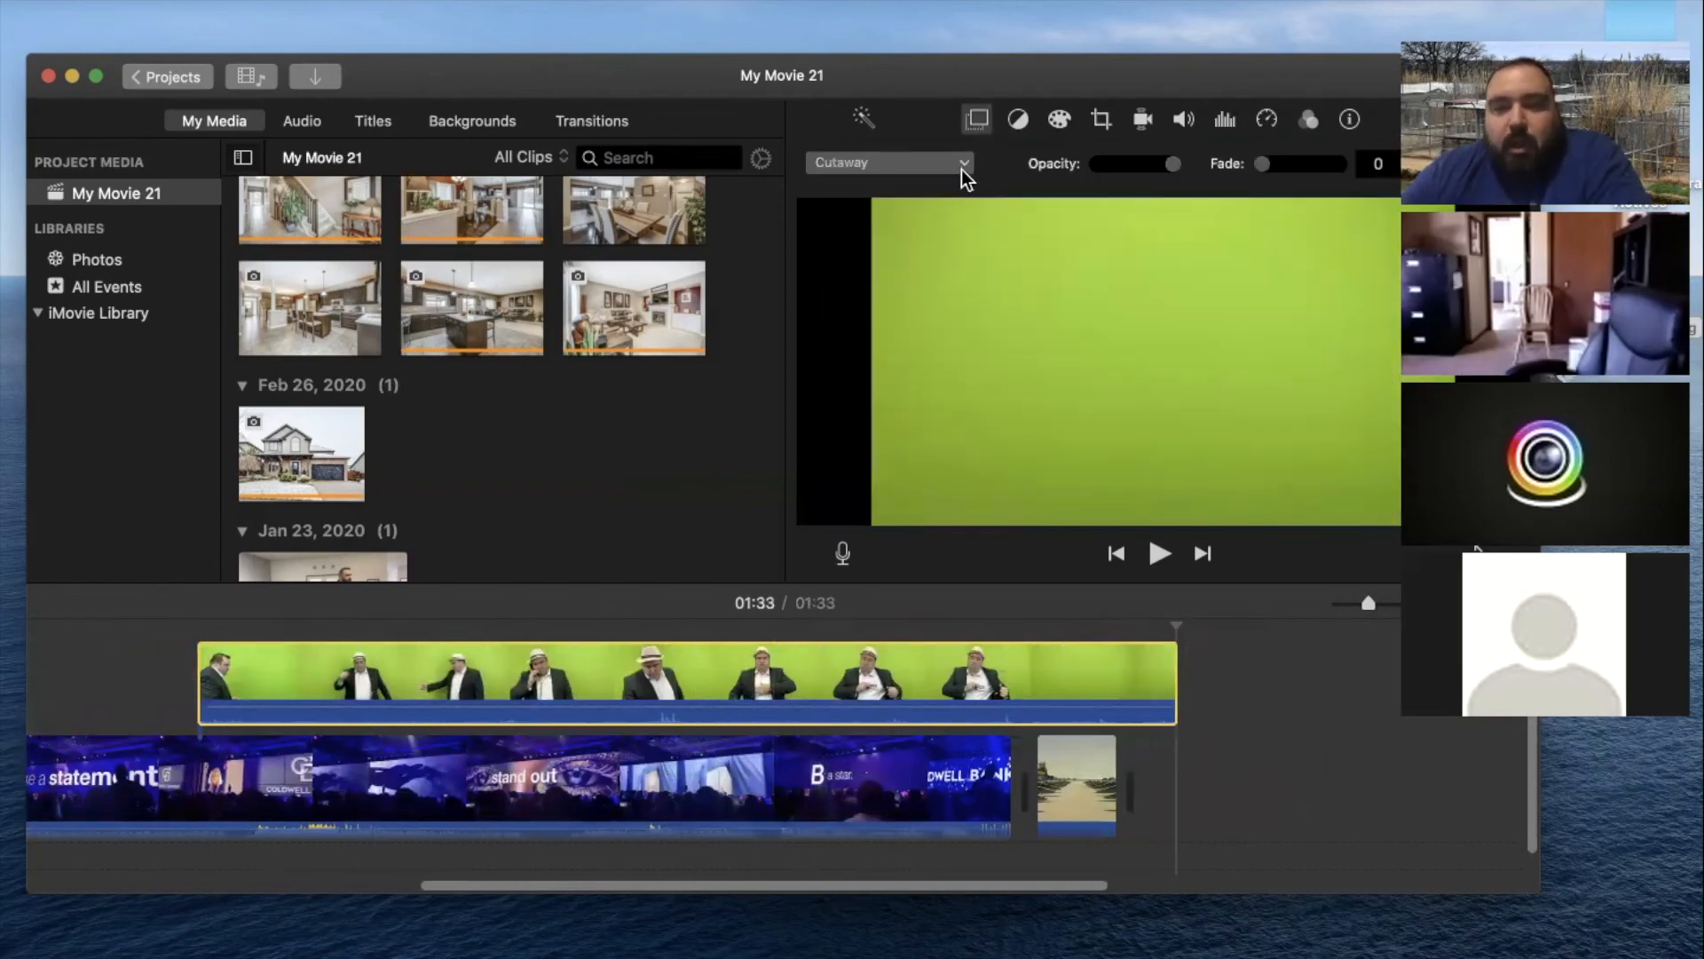
left_click(963, 164)
left_click(938, 209)
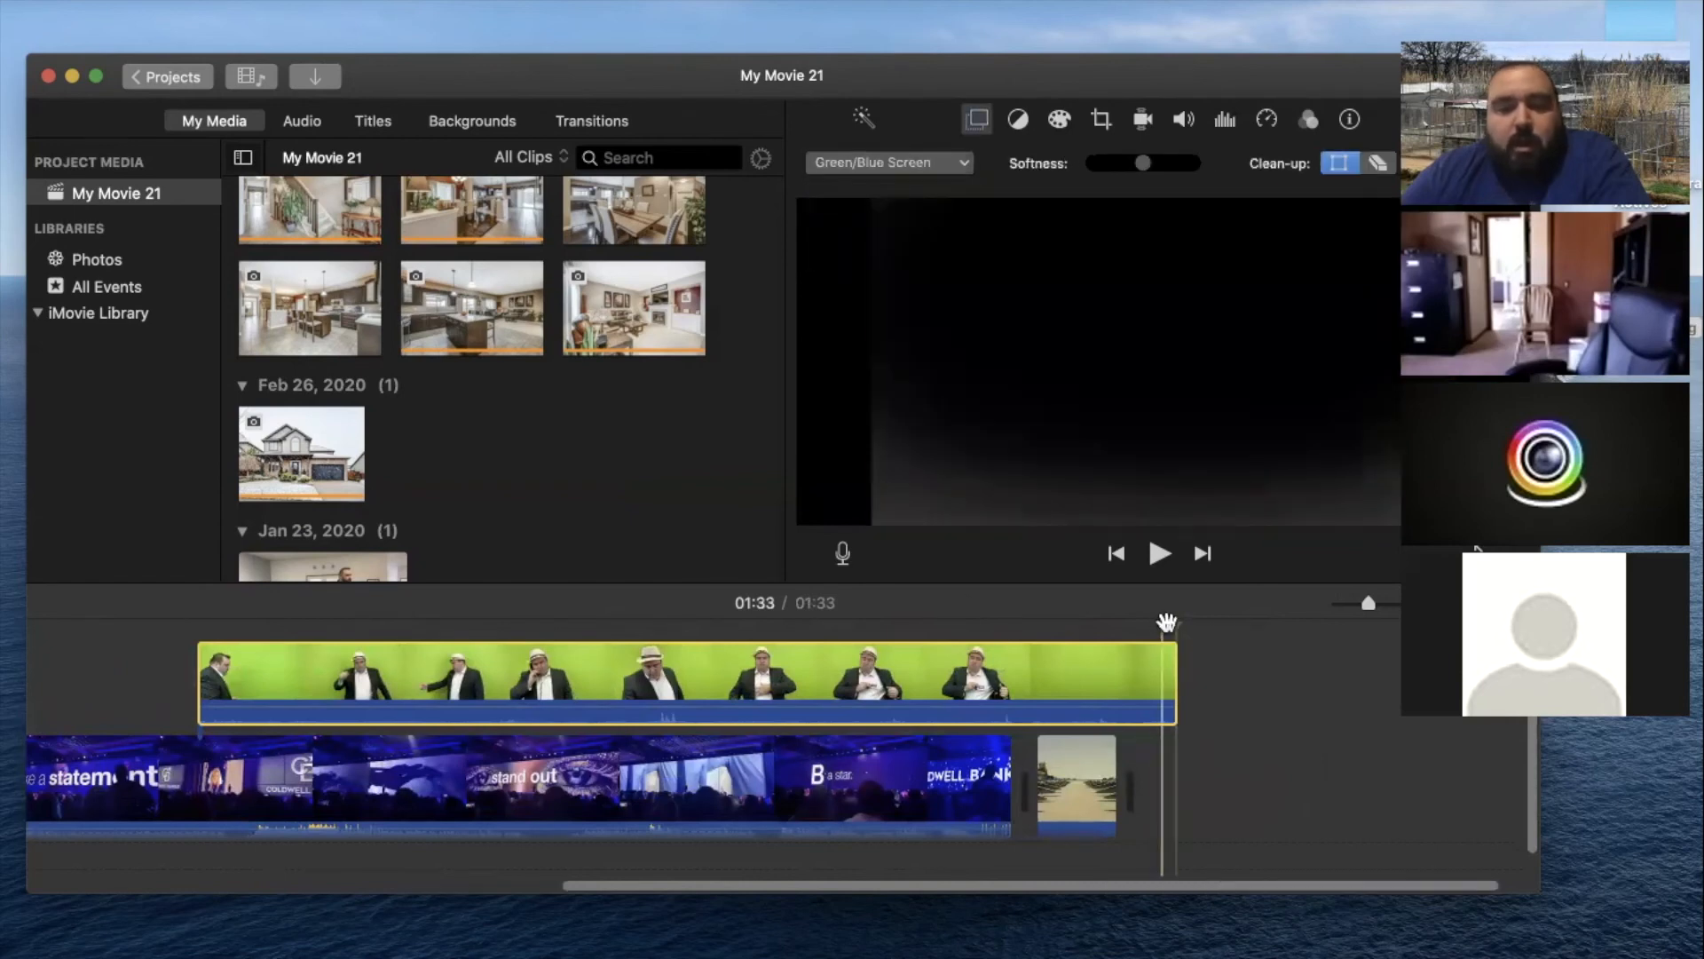
Preview the keyed composite by scrubbing the playhead through 00:47, 00:57 and 01:06, moving the movie window up on the desktop
left_click_drag(1175, 624, 364, 681)
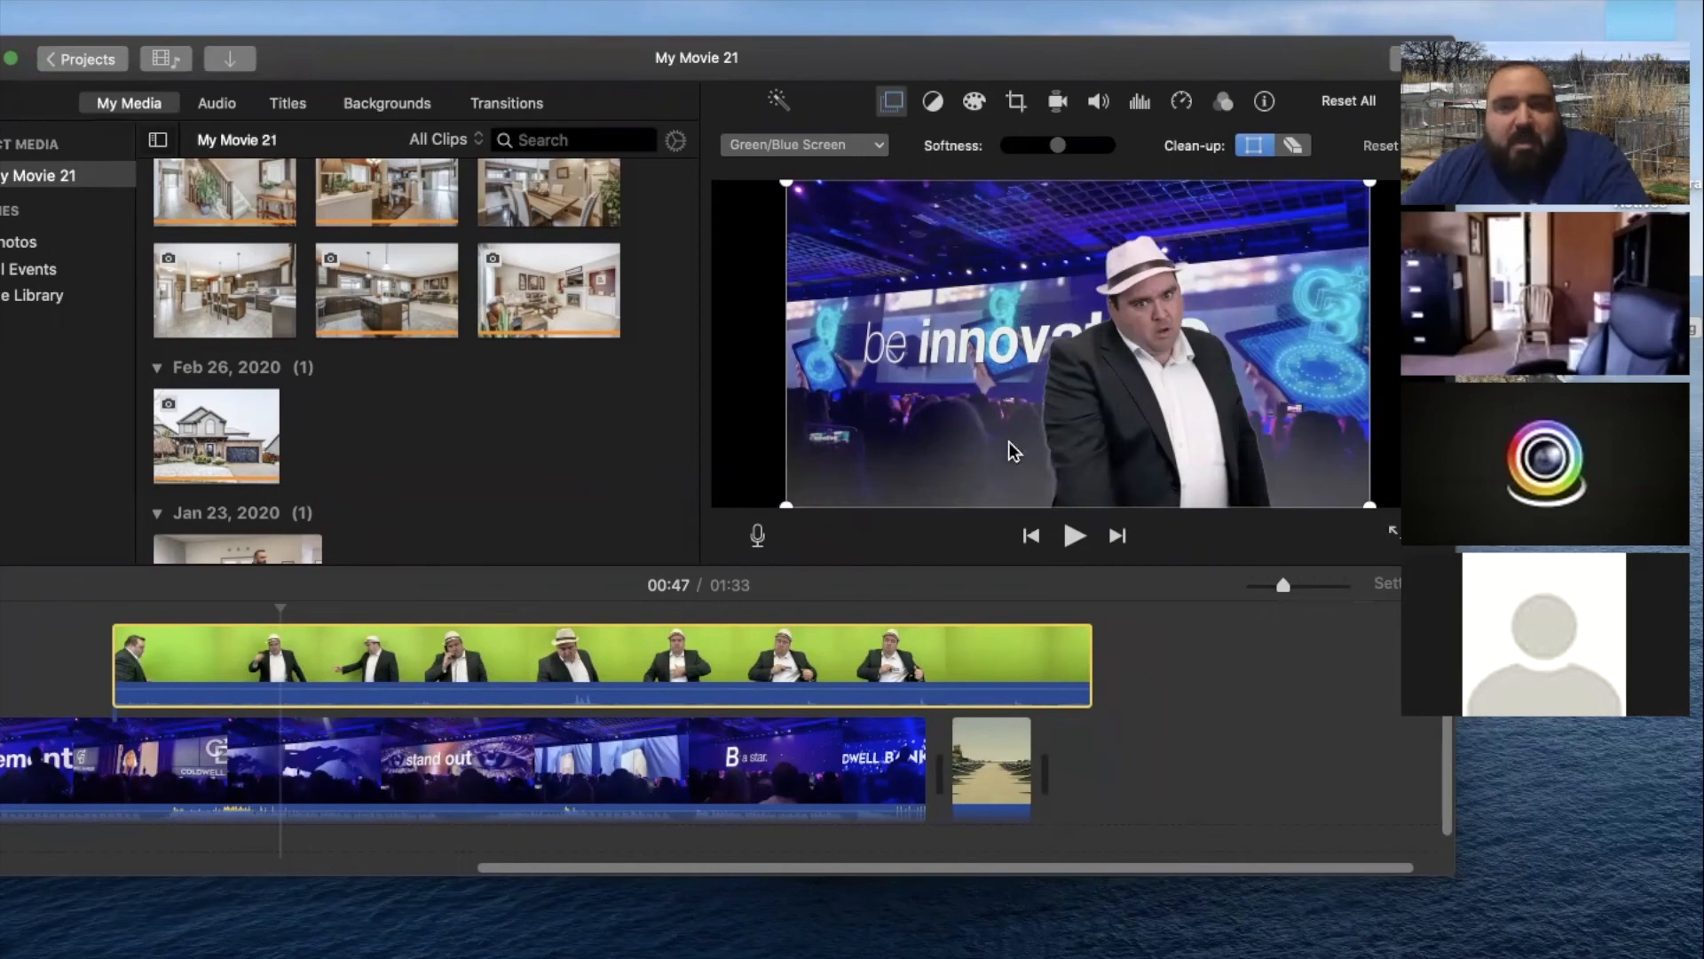
left_click_drag(1001, 71, 1076, 47)
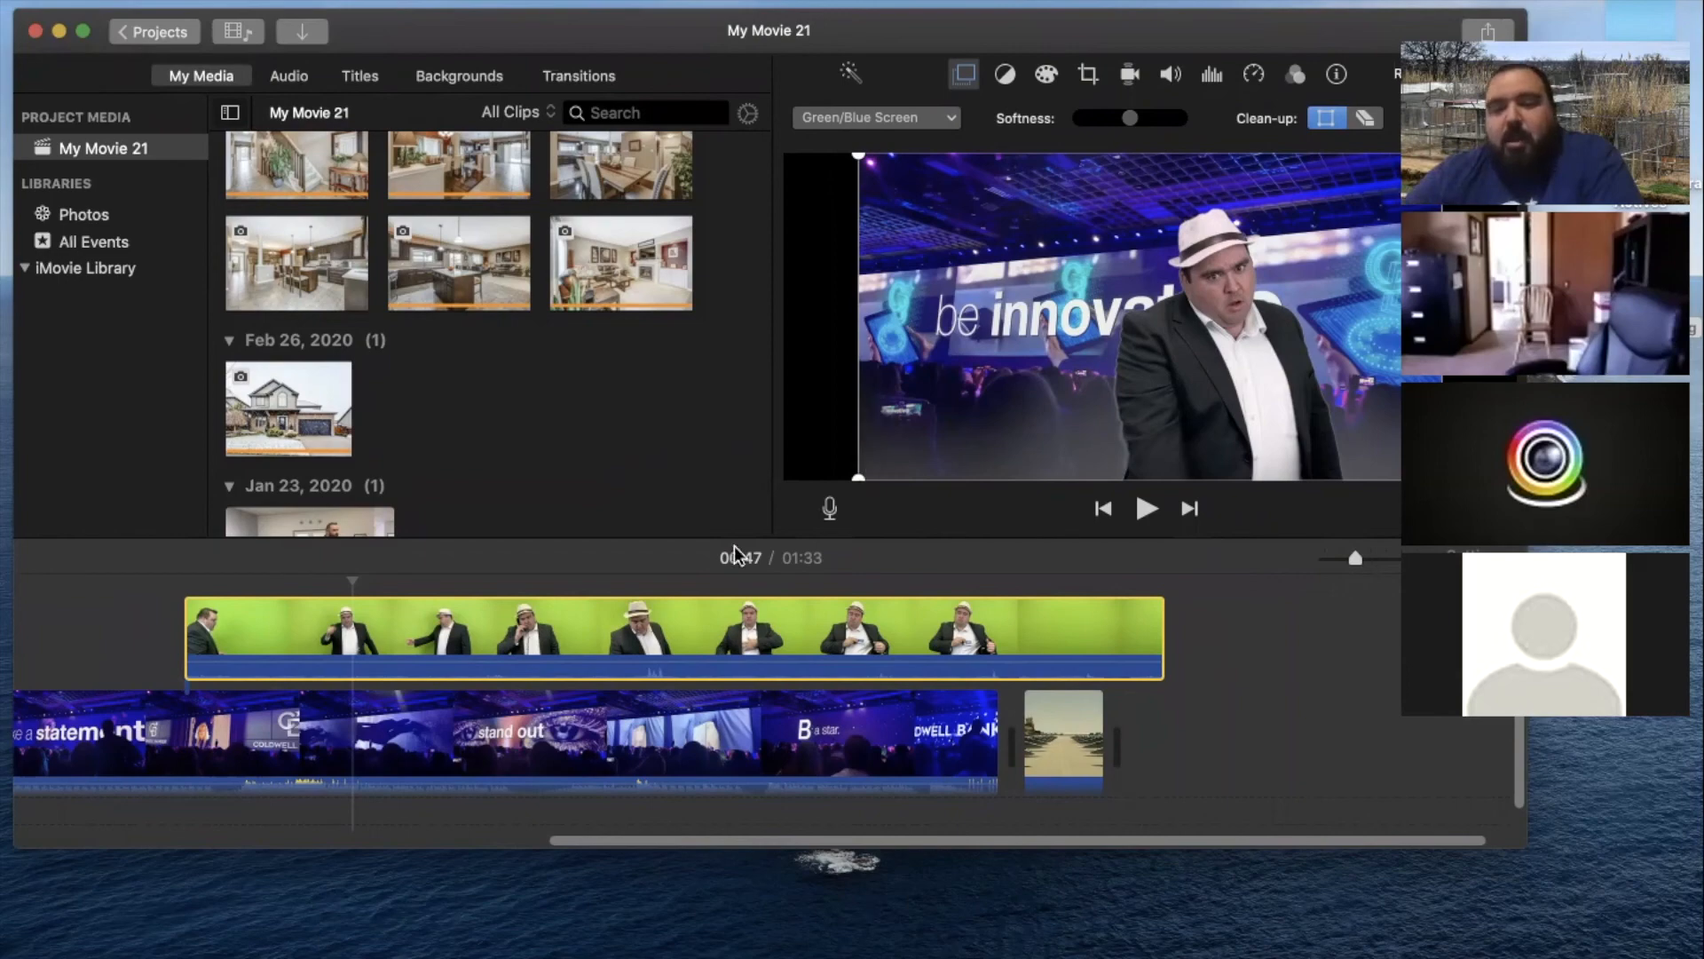
left_click_drag(355, 583, 521, 598)
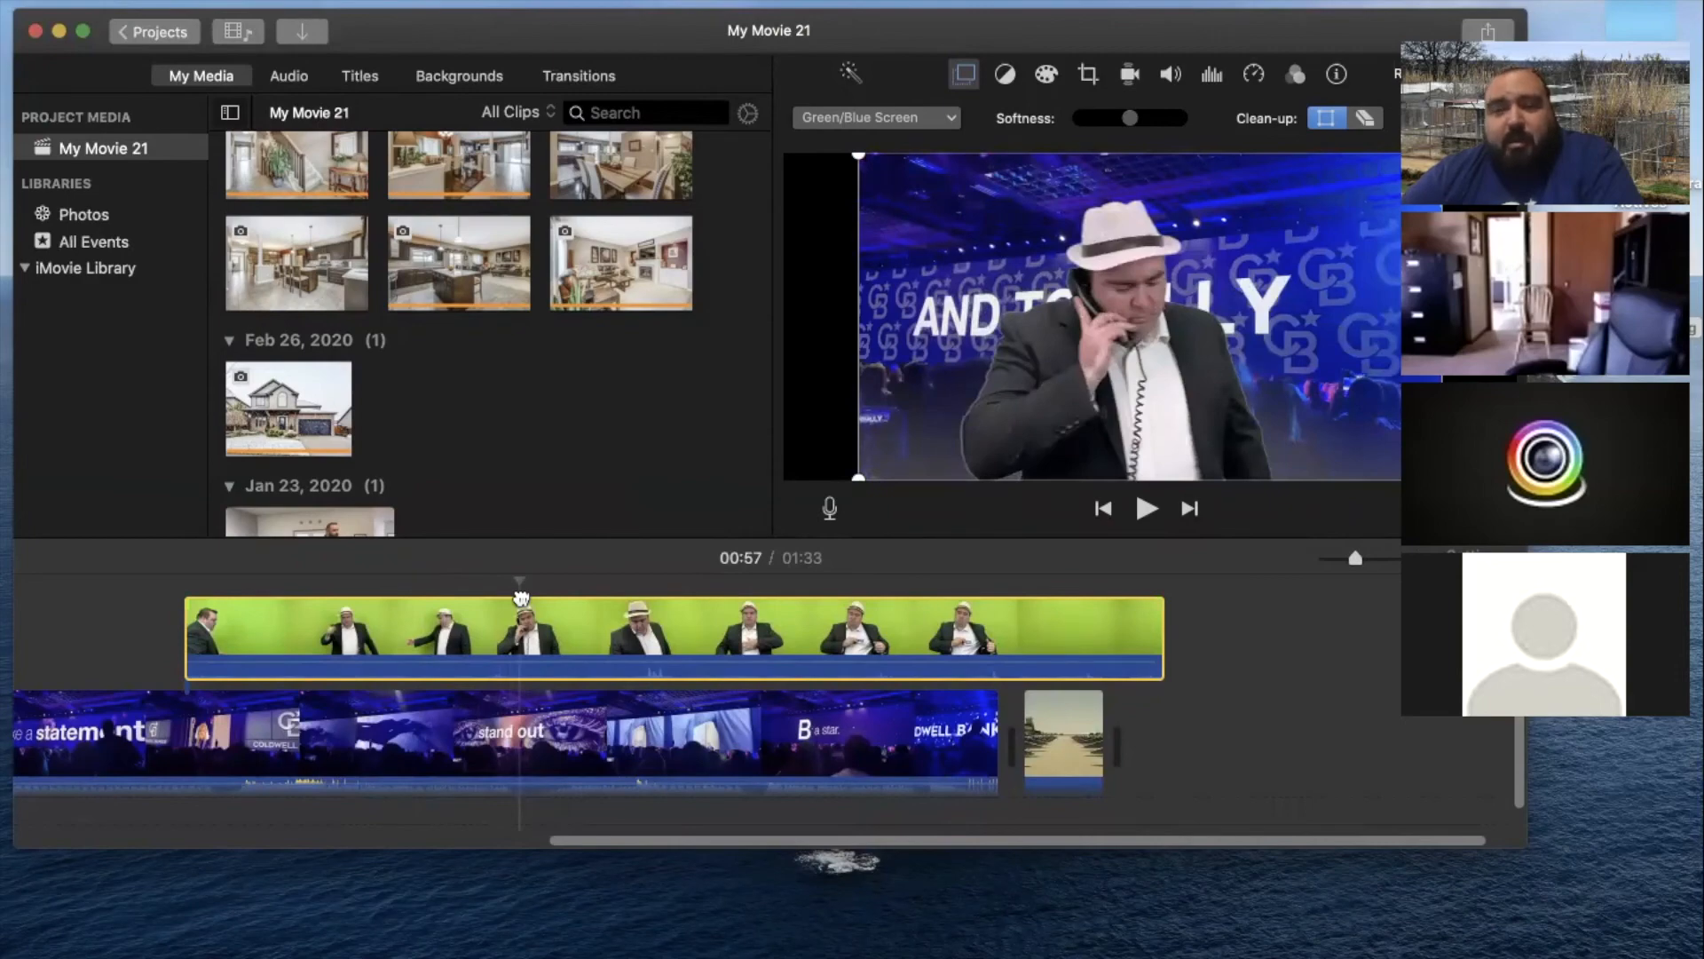
left_click_drag(521, 597, 603, 608)
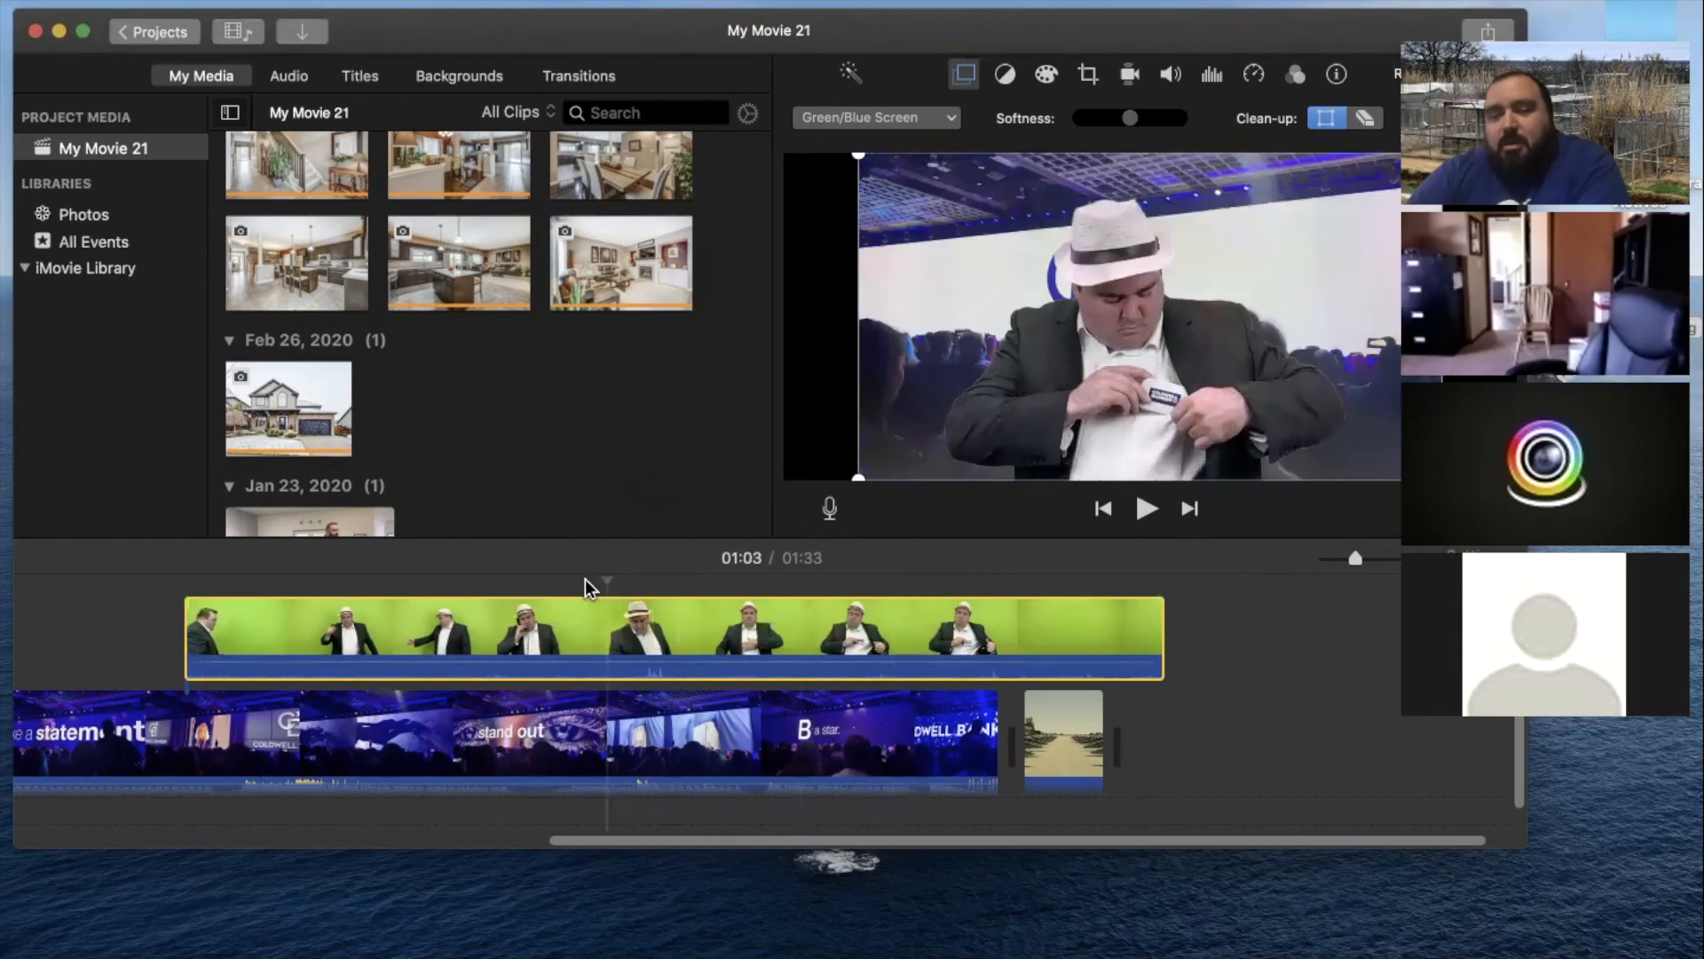
left_click_drag(608, 579, 628, 586)
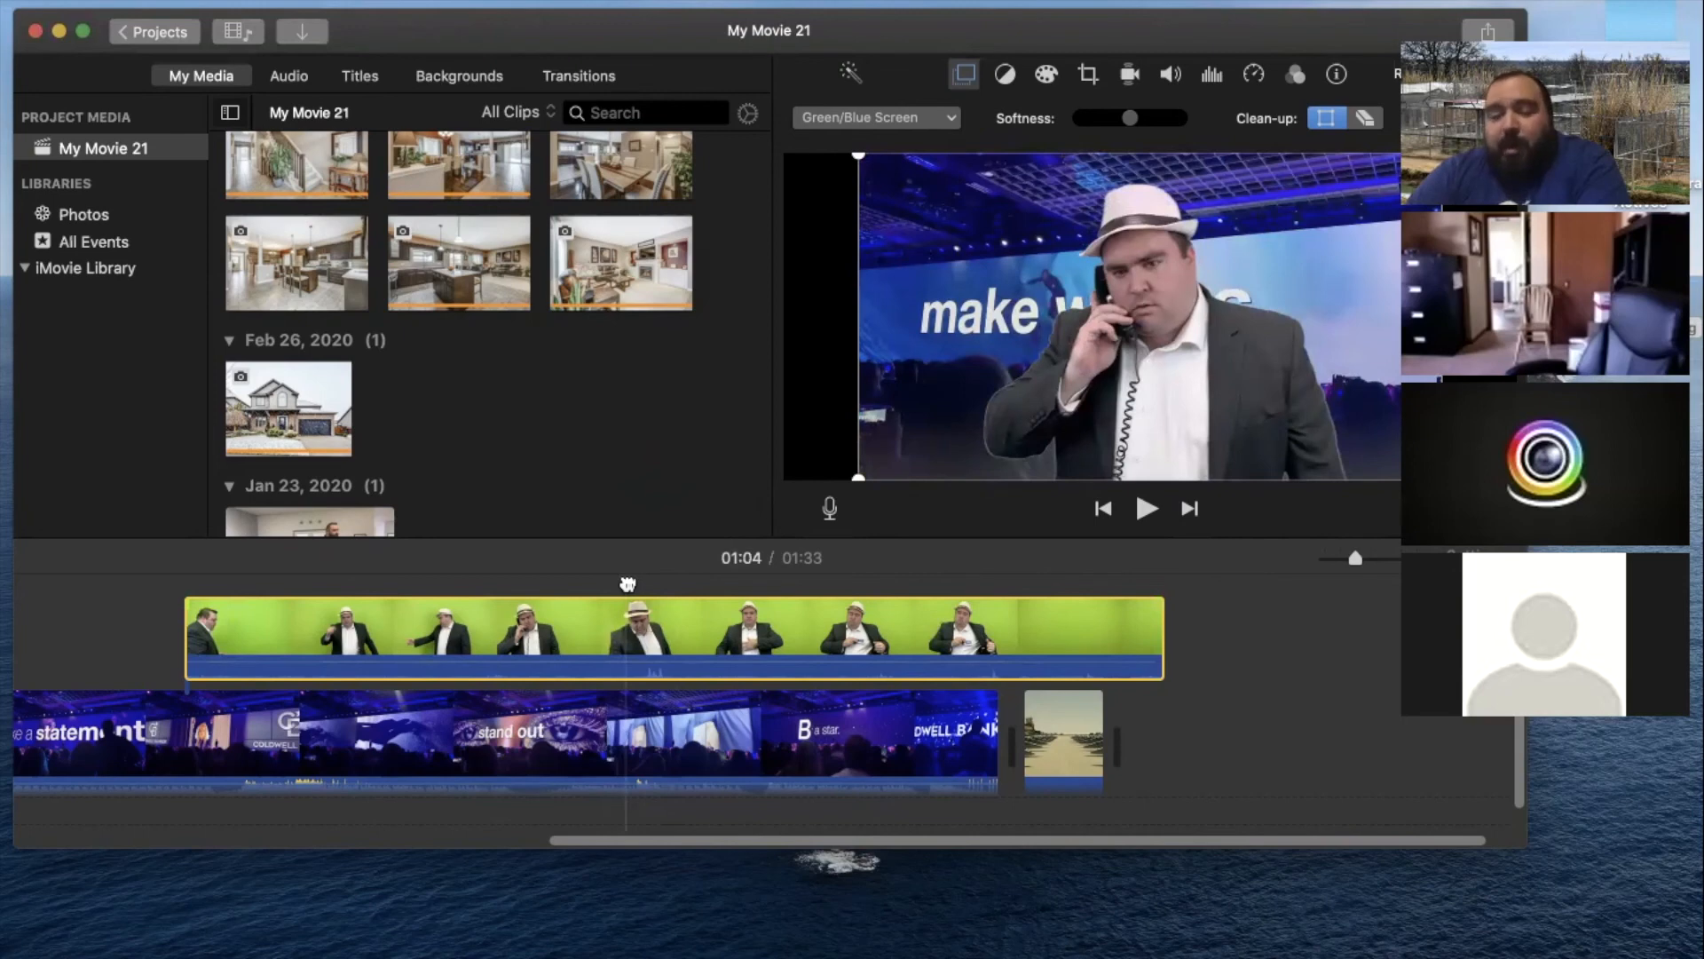
left_click_drag(632, 586, 661, 586)
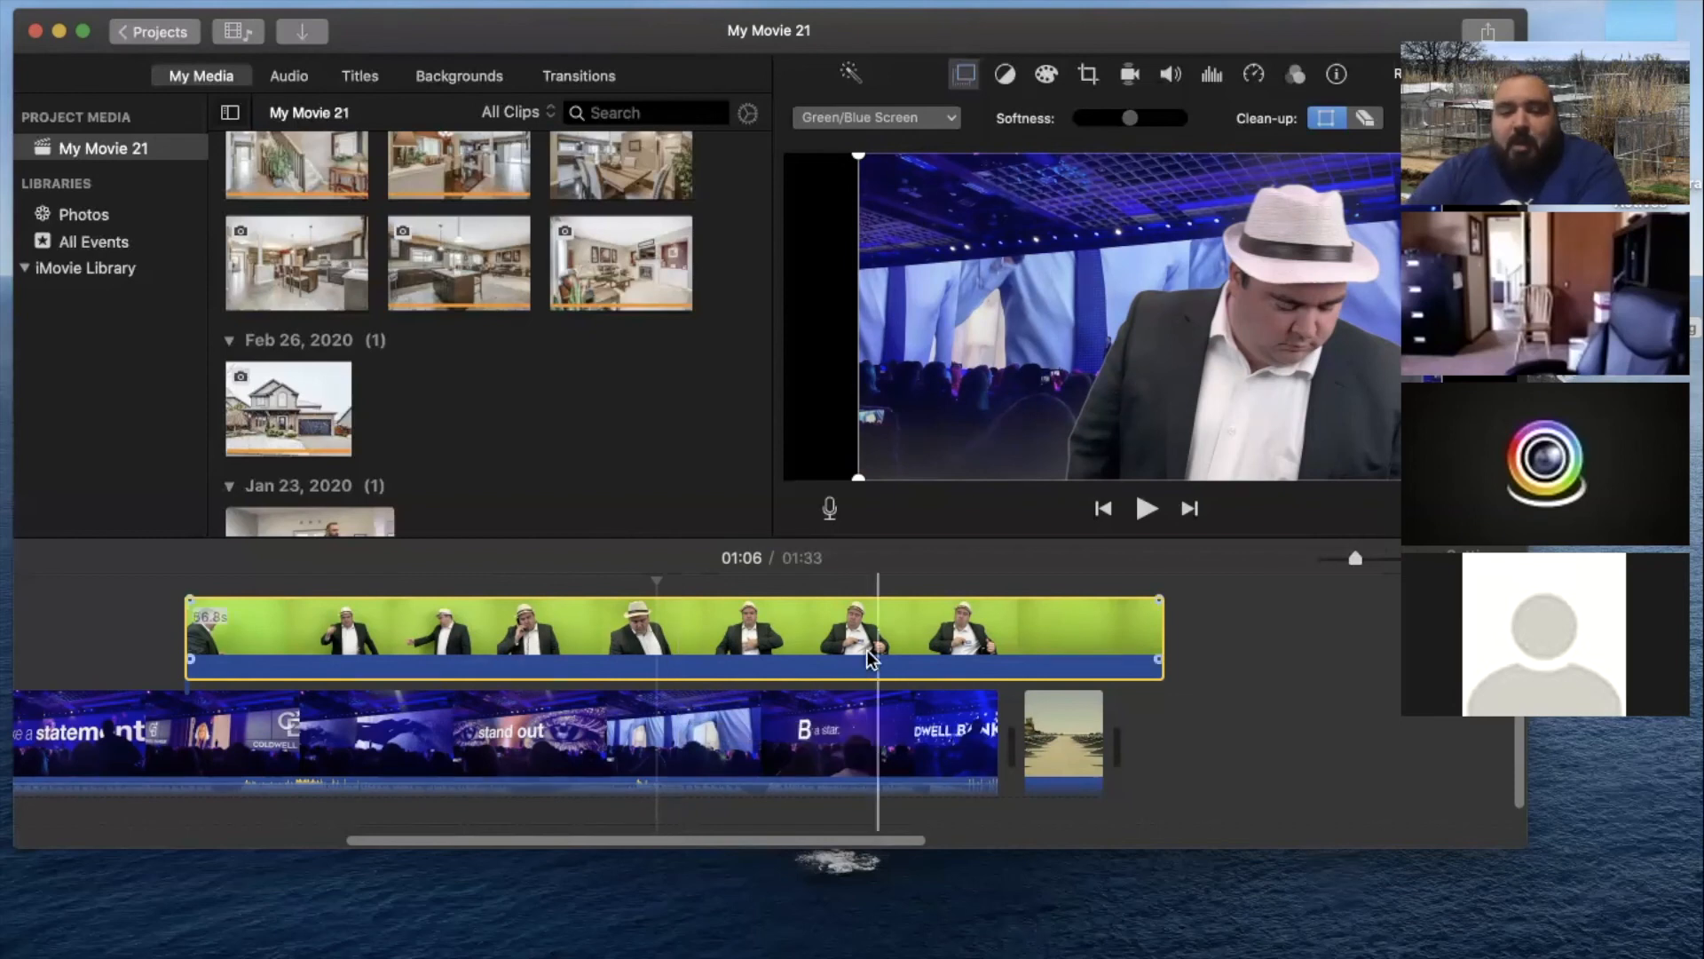
Preview the keyed composite at 01:13 and over the sepia photo, with the green-screen clip sitting late enough to overlap the photo
left_click_drag(651, 580, 774, 580)
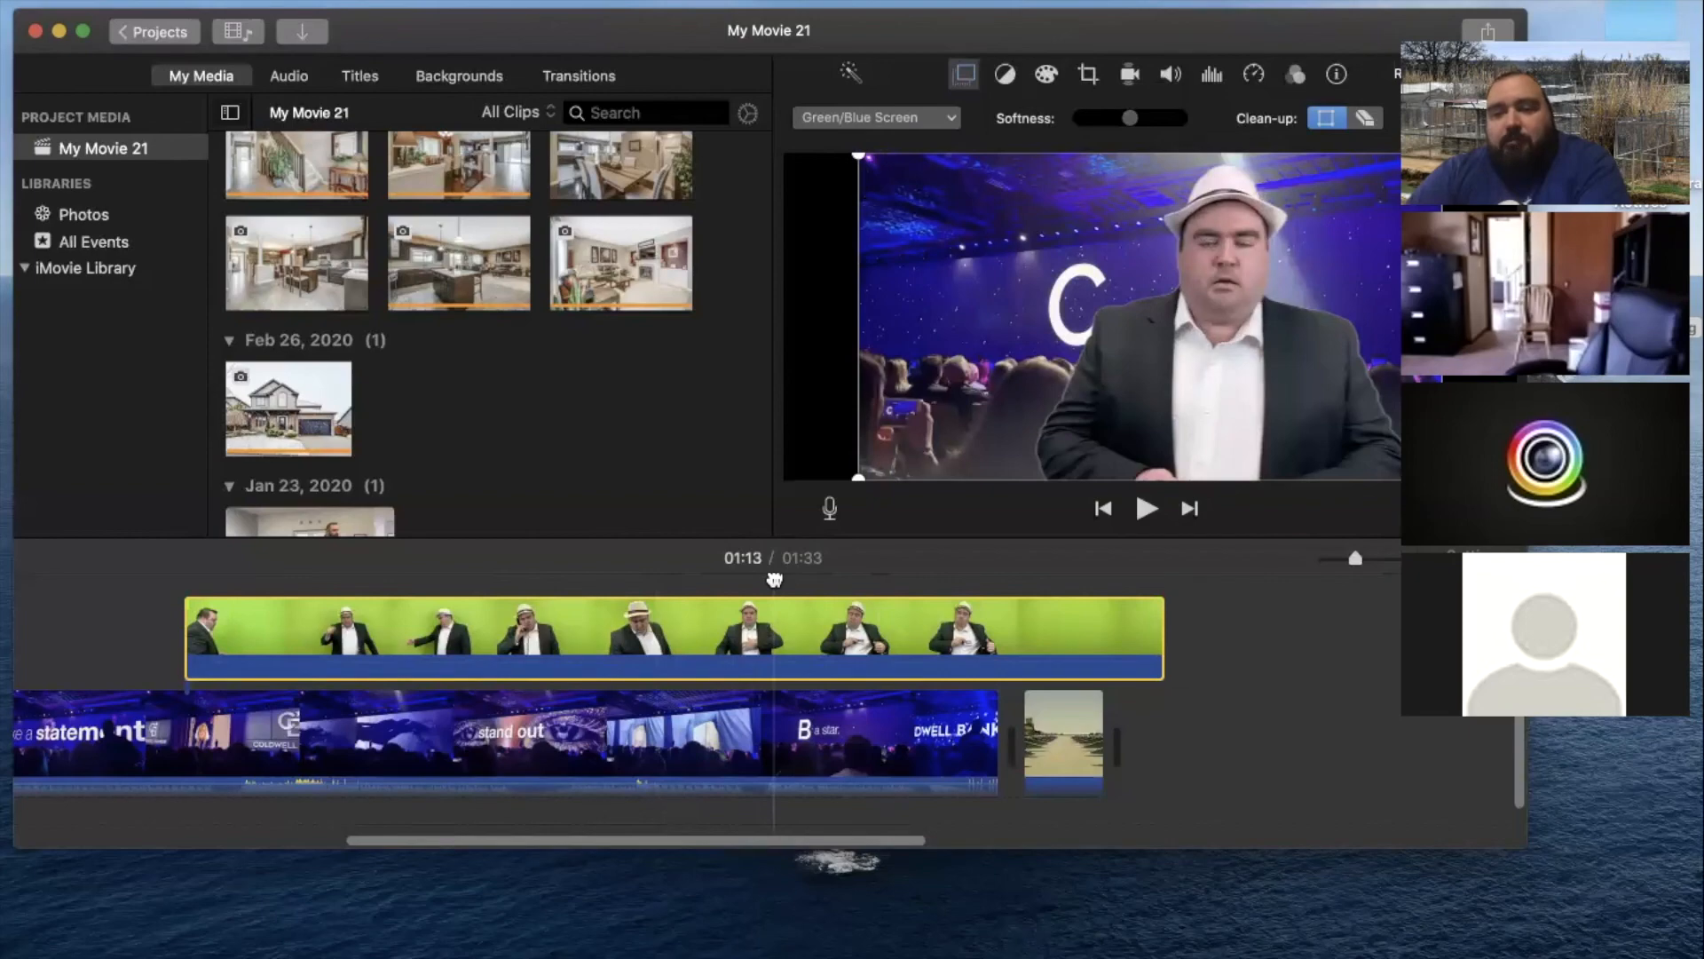
left_click_drag(777, 580, 1069, 593)
key("super+z")
left_click(1072, 735)
left_click_drag(1103, 736, 1121, 667)
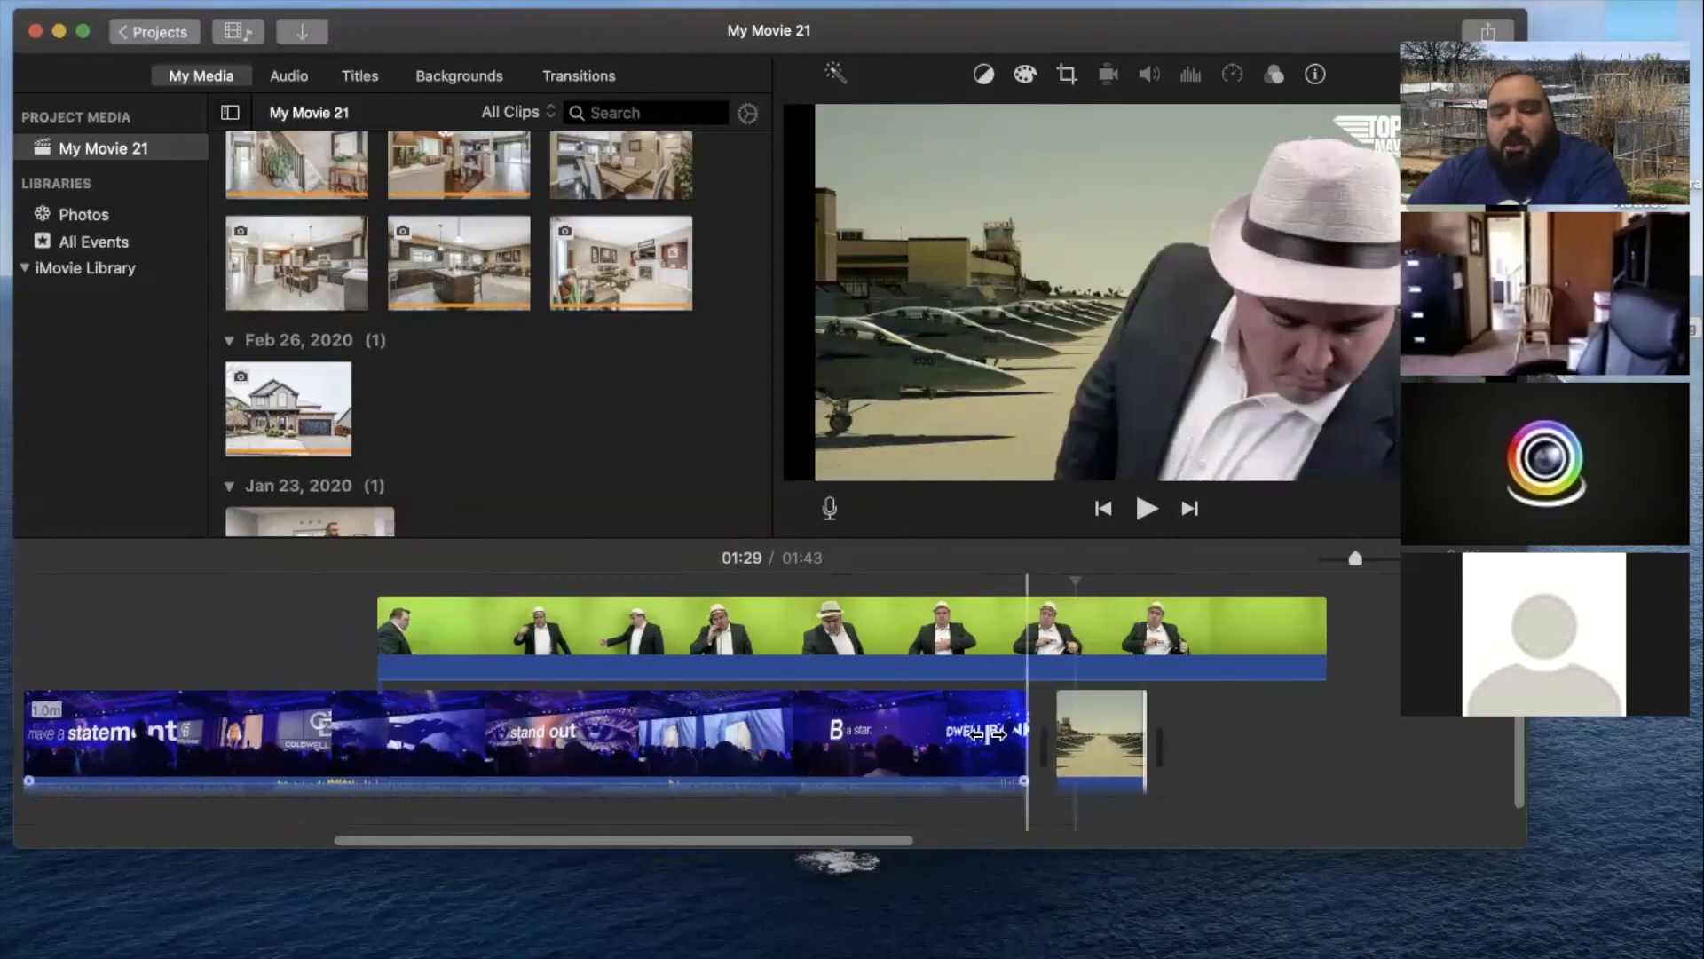
left_click(1012, 625)
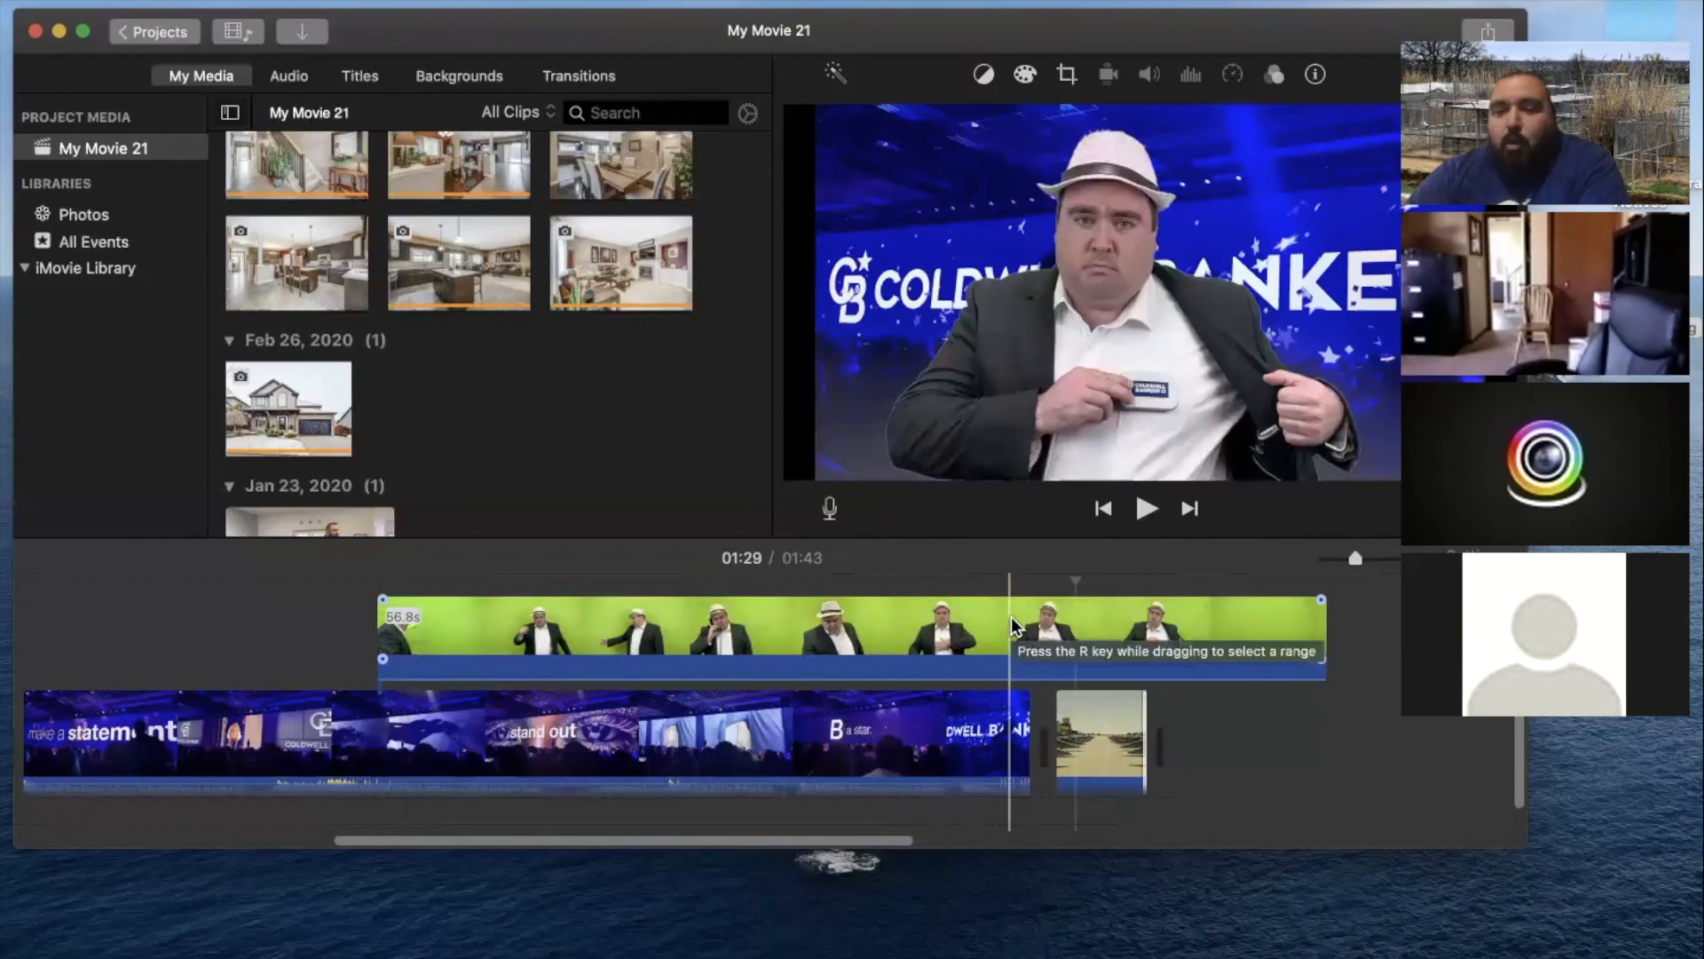
left_click(829, 645)
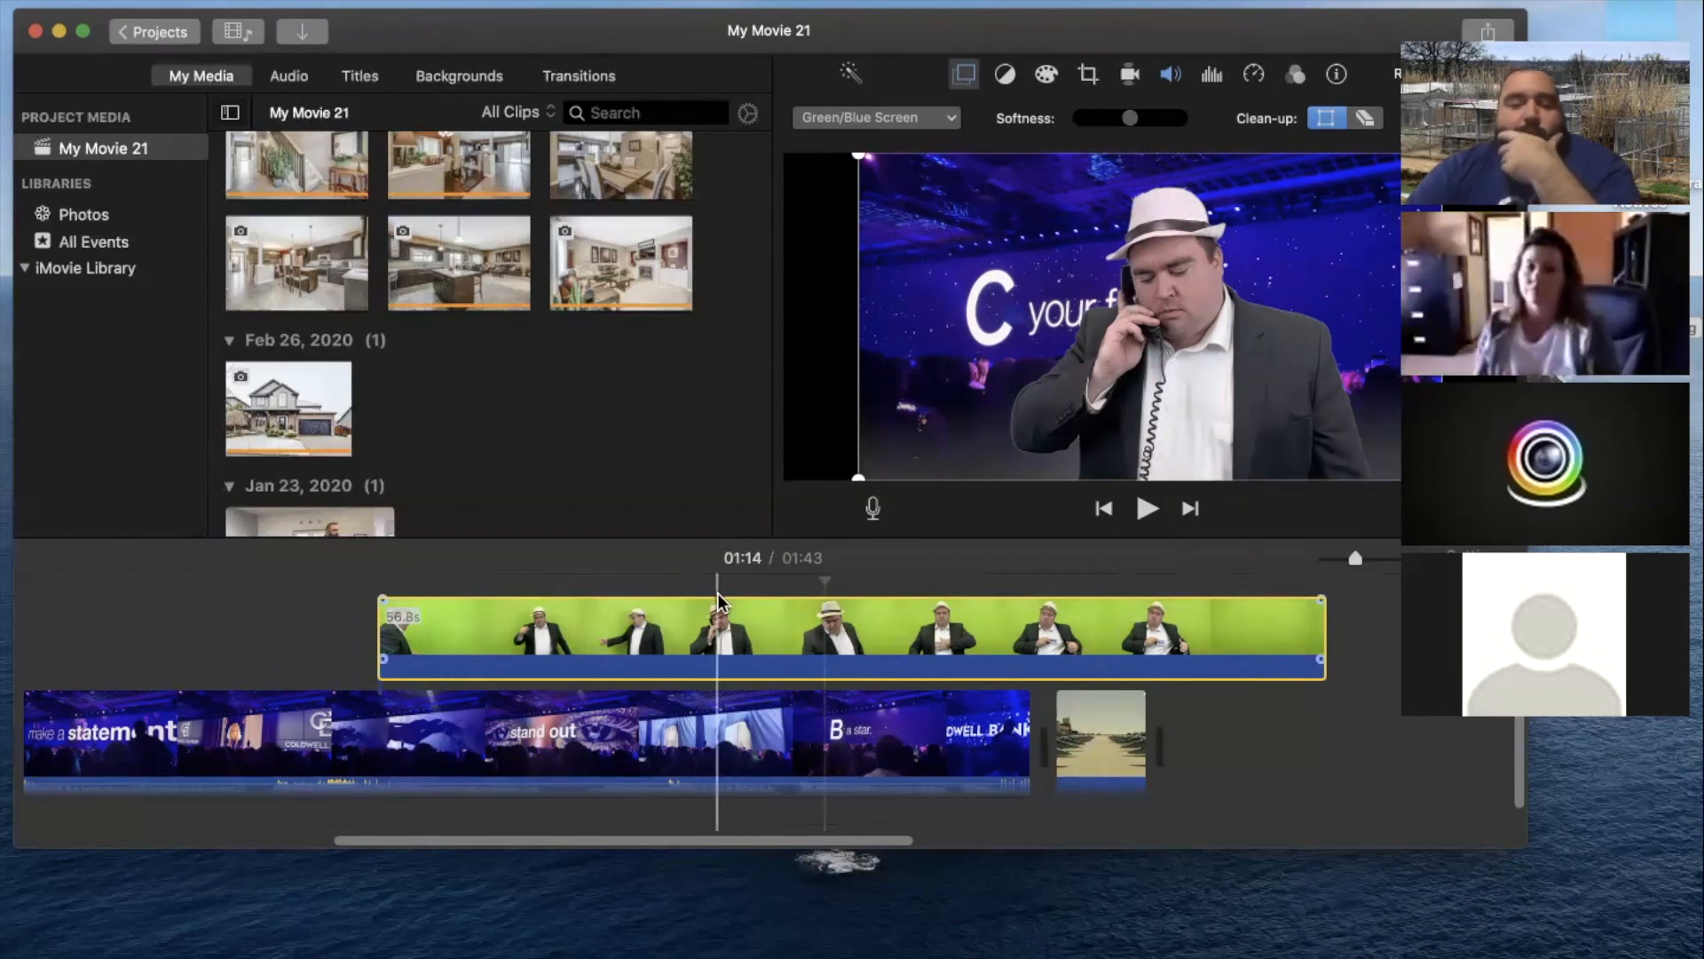
Delete the conference clip and the attached green-screen clip from the timeline together
scroll(499, 763, "left", 10)
scroll(502, 768, "left", 5)
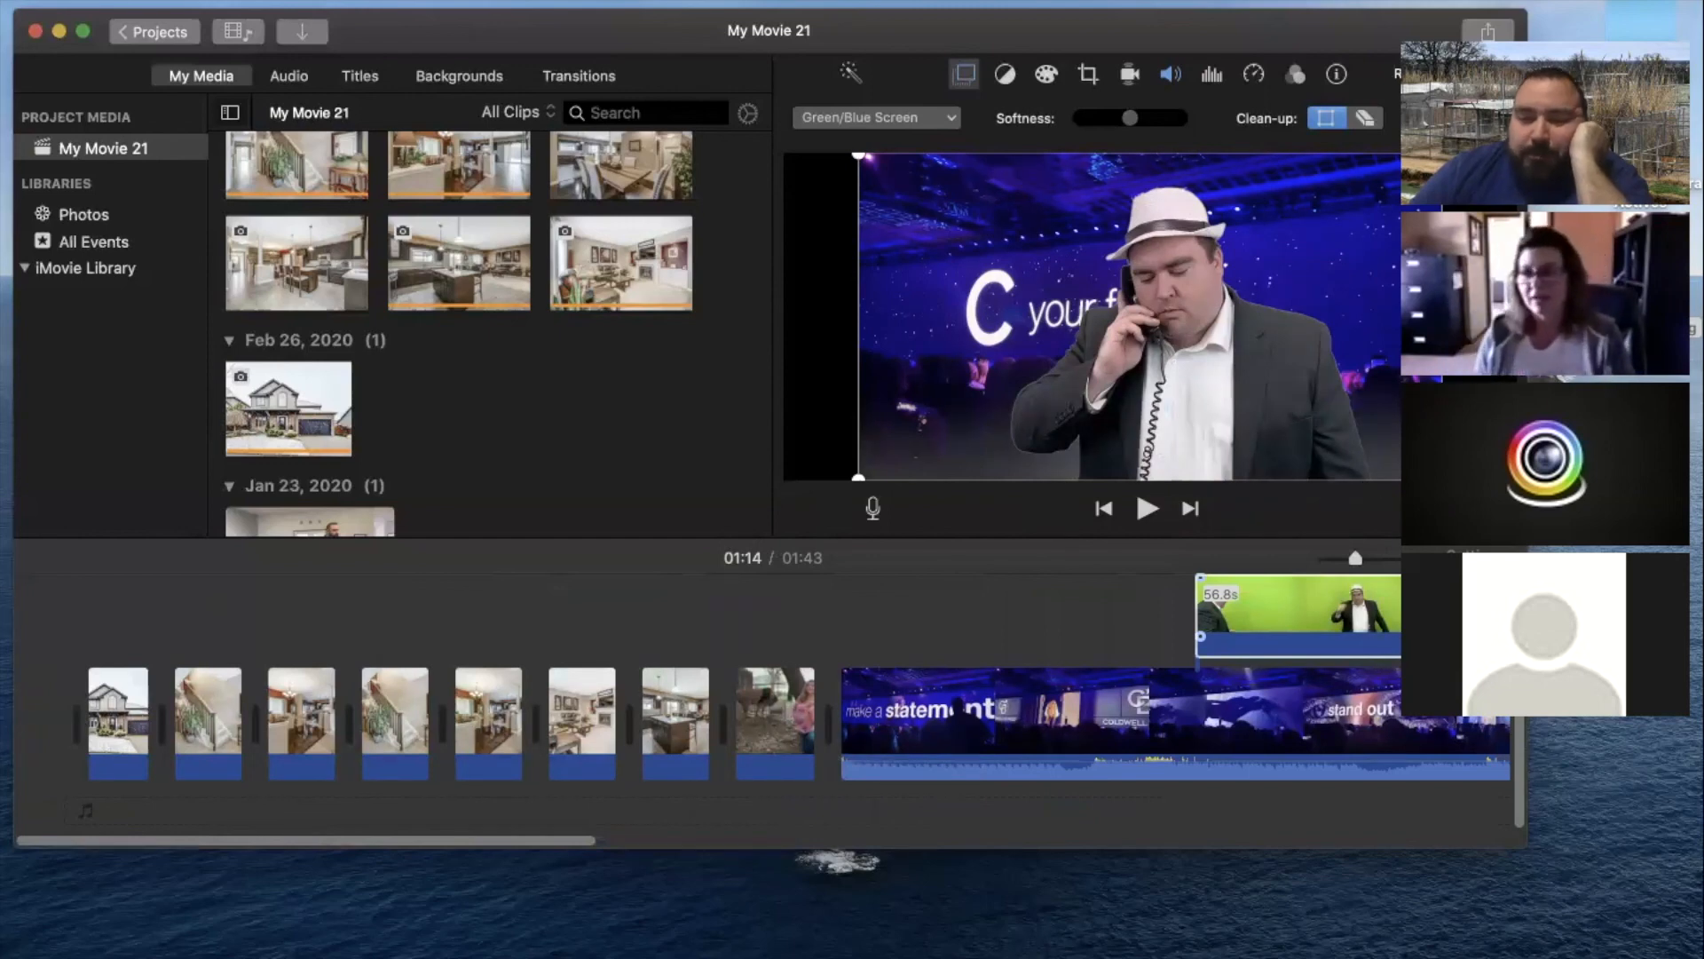
left_click_drag(1000, 597, 1259, 751)
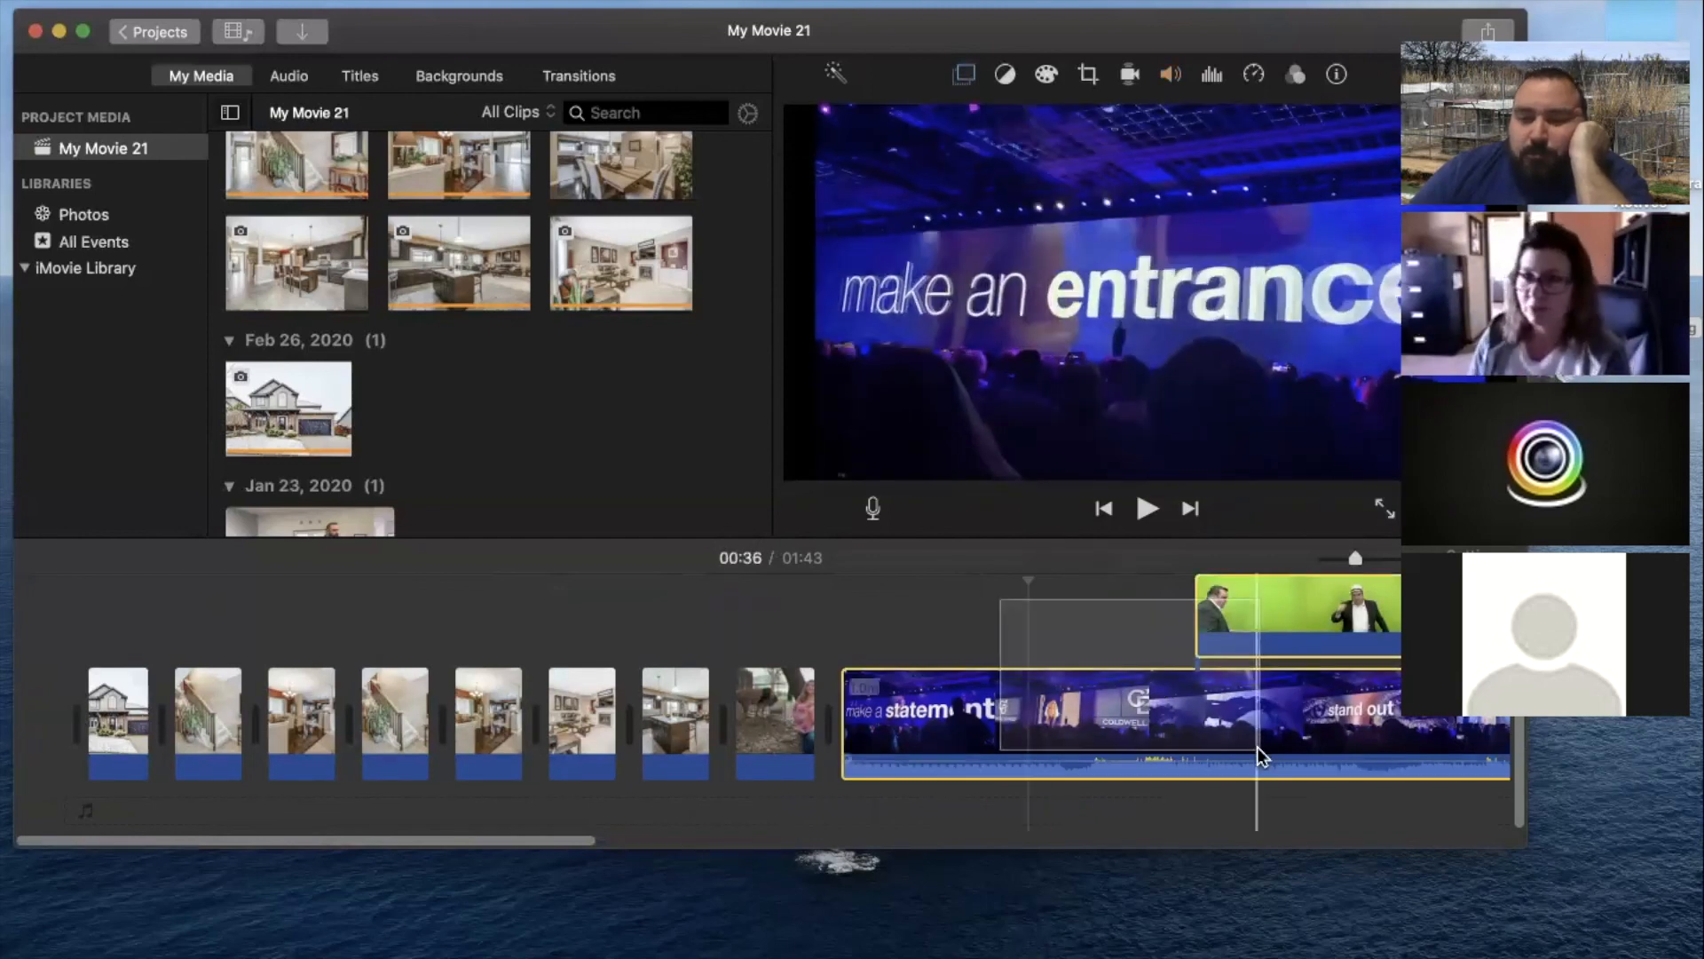
key("Delete")
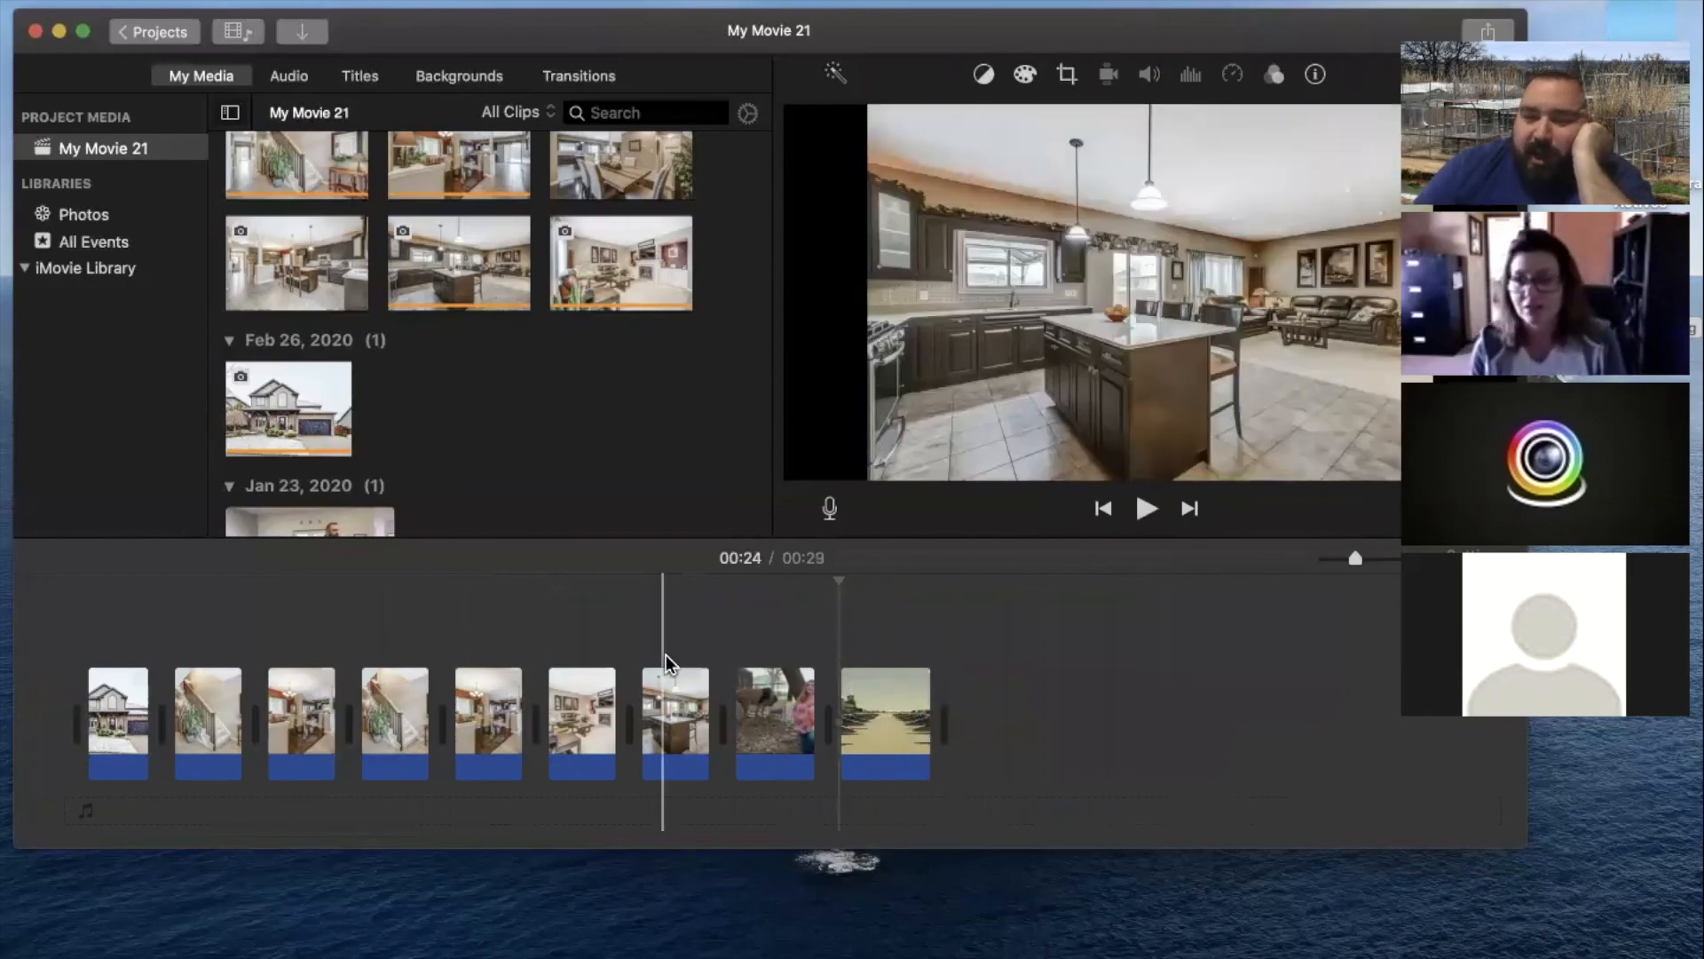
Lengthen the staircase photo in second place on the timeline to 5.0 s and show its clip information
left_click(91, 605)
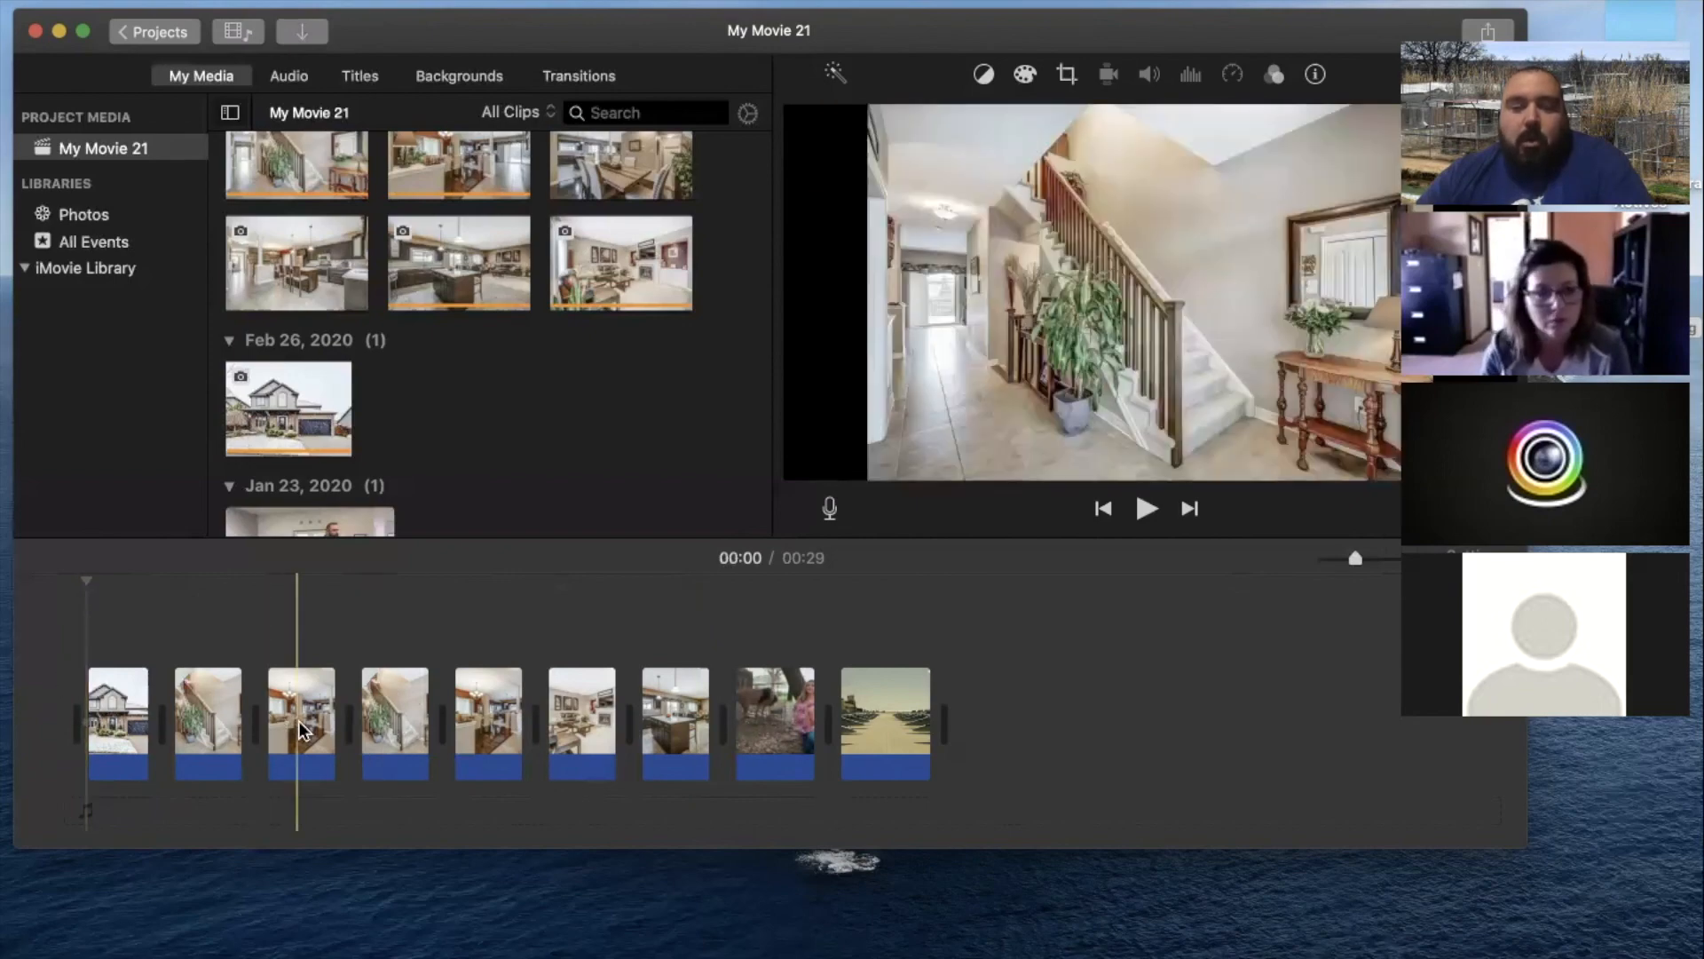
right_click(217, 715)
left_click(197, 718)
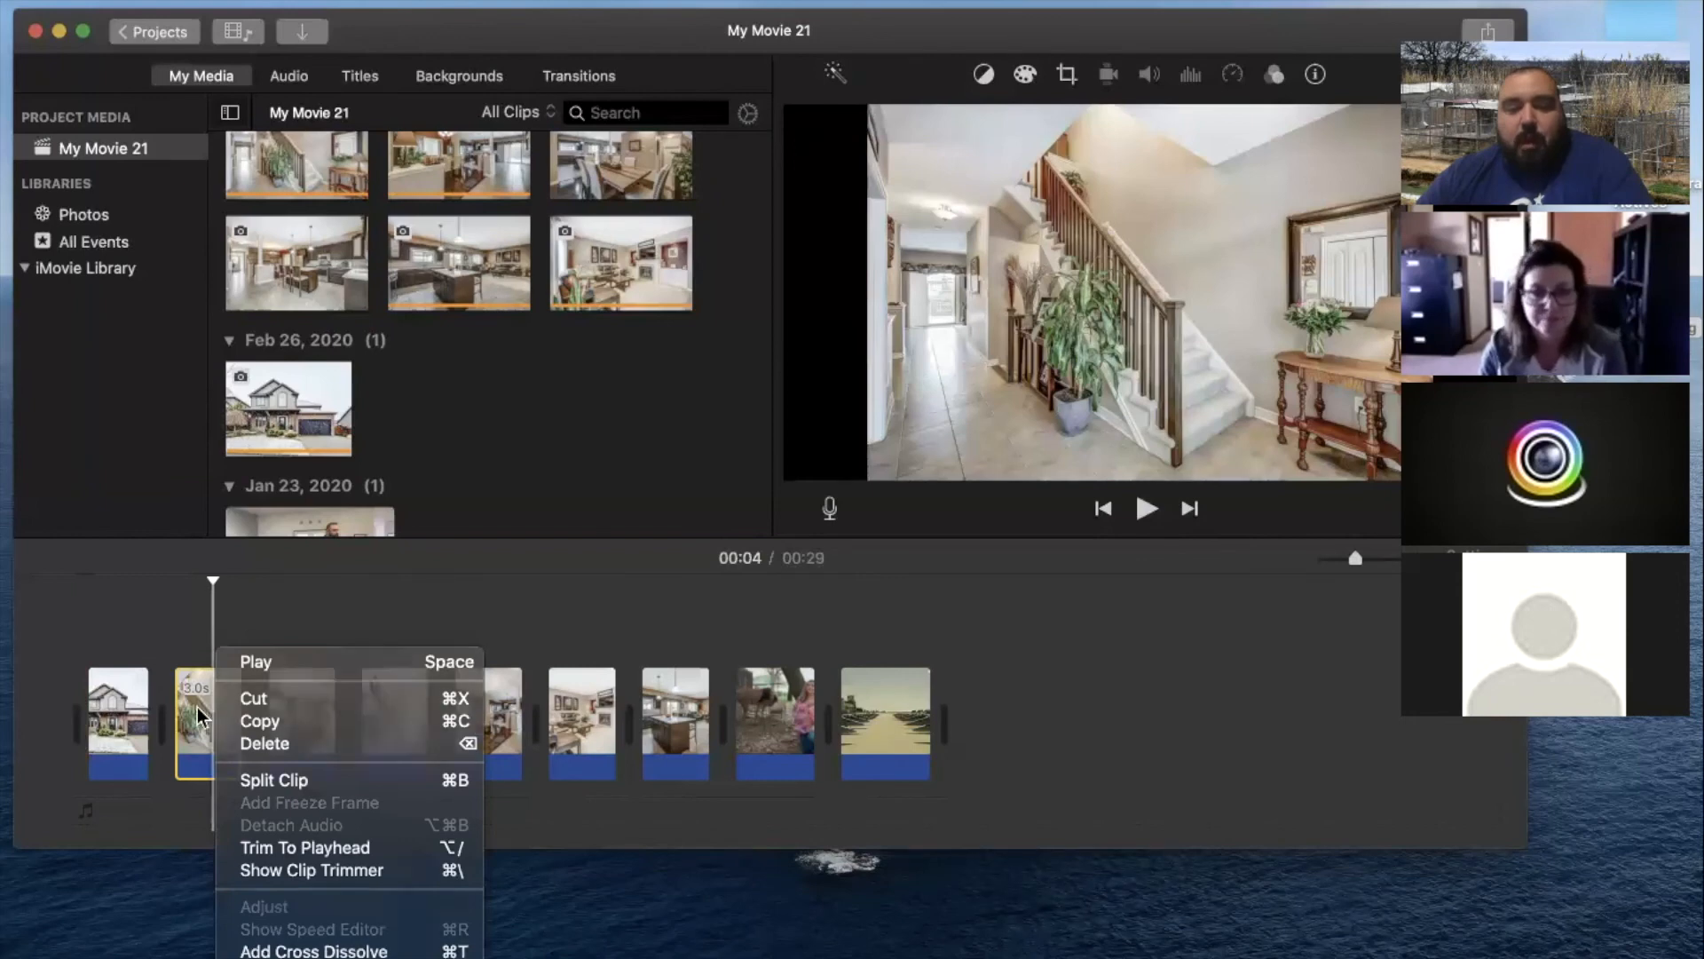
mouse_move(240, 708)
left_mouse_down()
mouse_move(259, 709)
mouse_move(238, 708)
left_mouse_up()
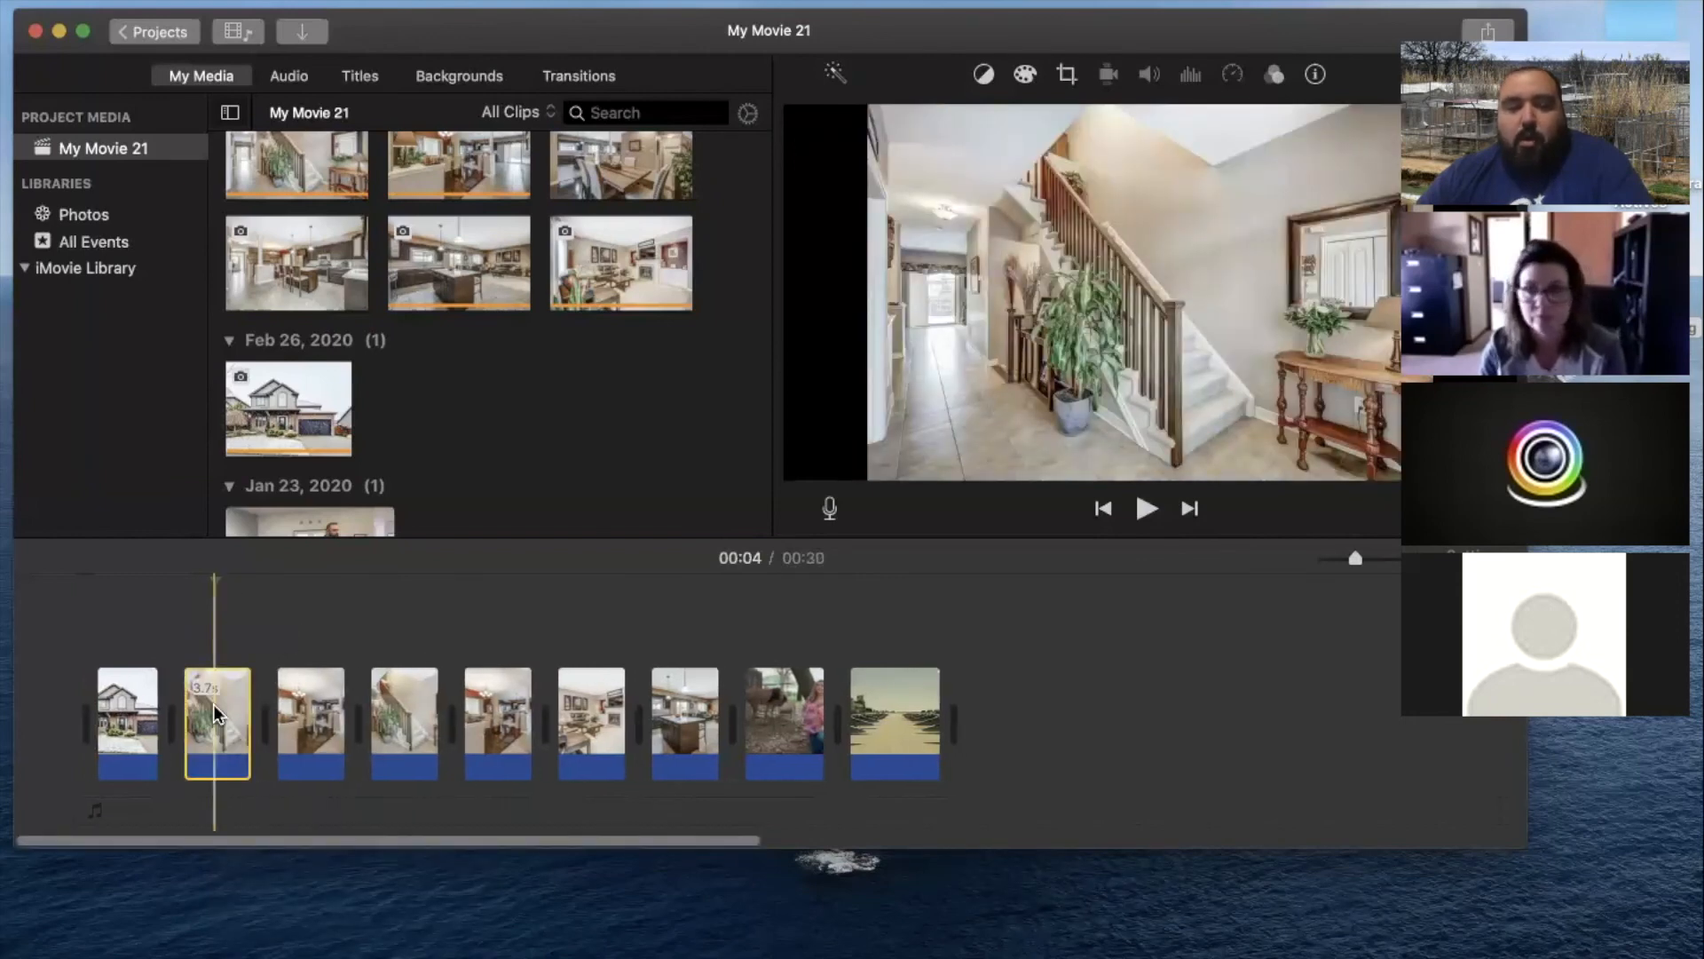
left_click(1318, 78)
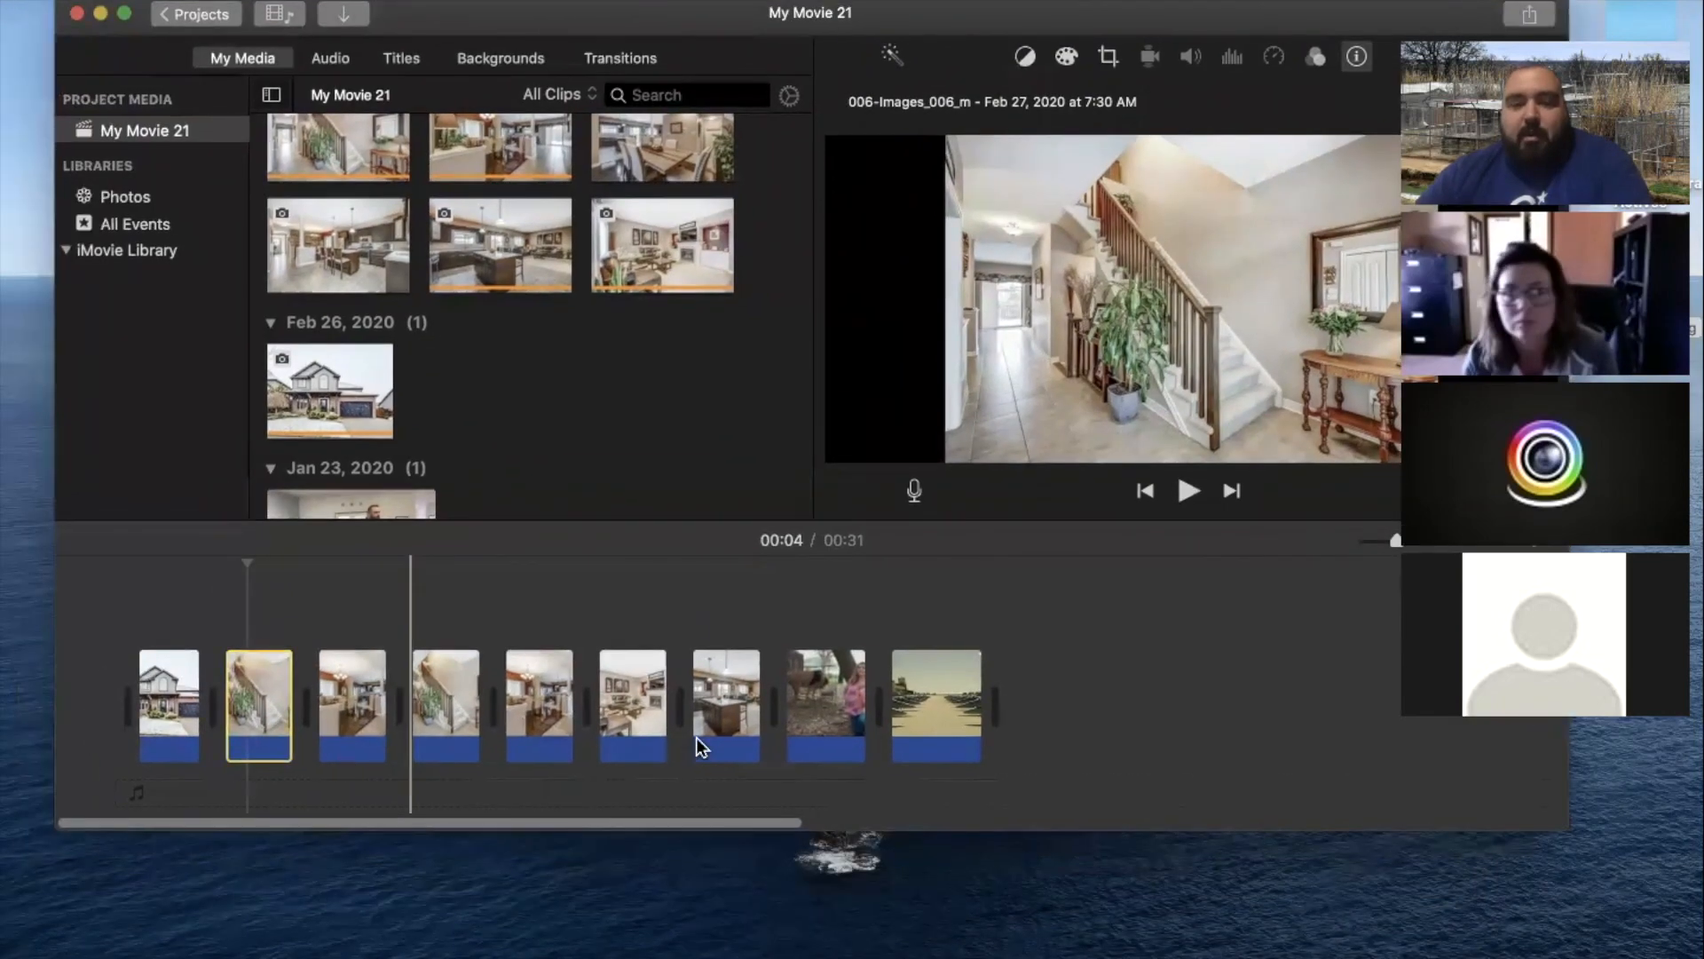
Delete the repeated staircase and dining-room photos in fourth and fifth place on the timeline
left_click(435, 697)
key("Delete")
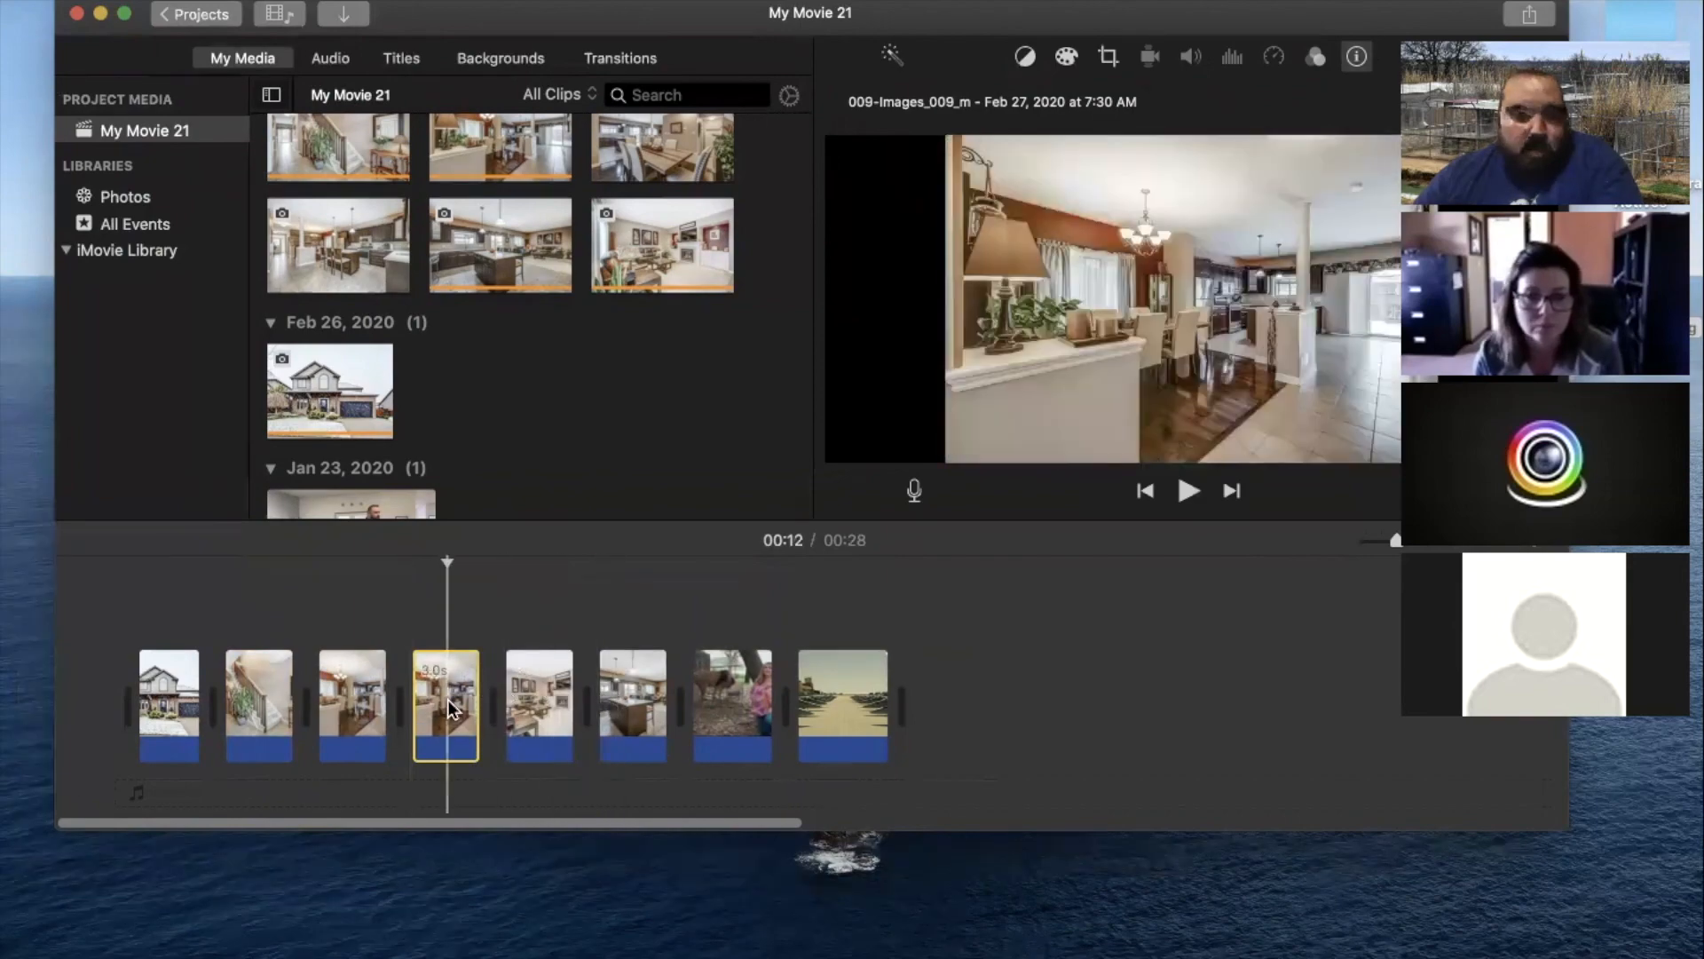
key("Delete")
Record a voiceover from 00:00 through the end of the last photo
left_click(138, 612)
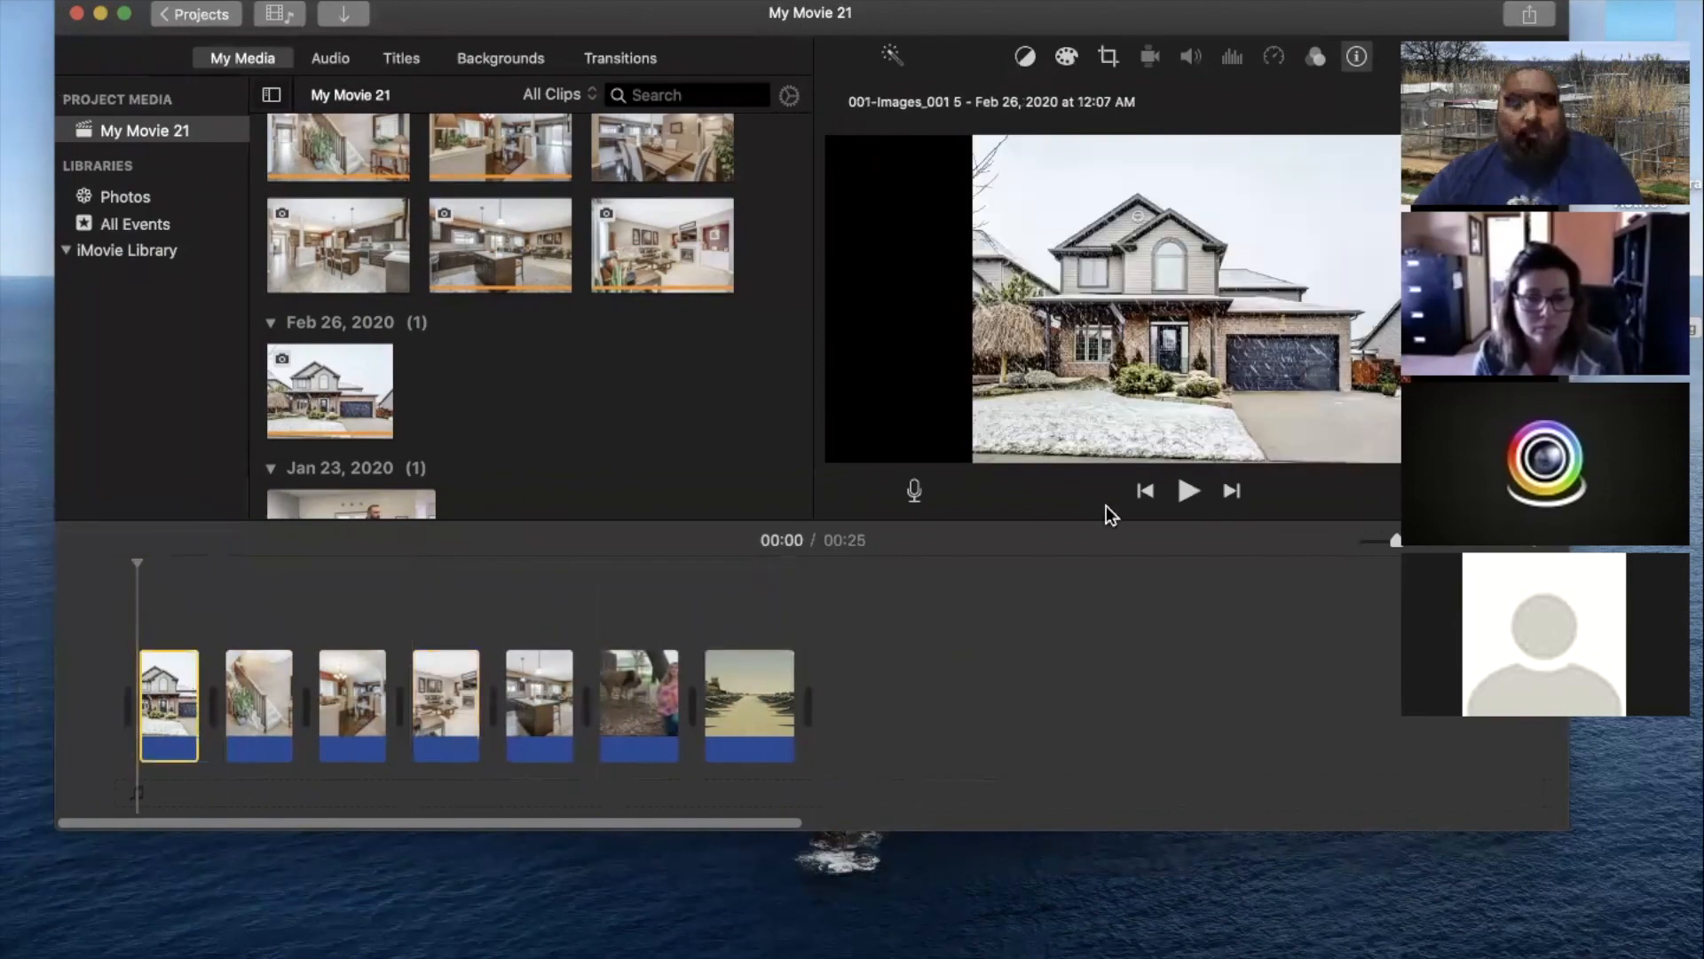
left_click(914, 491)
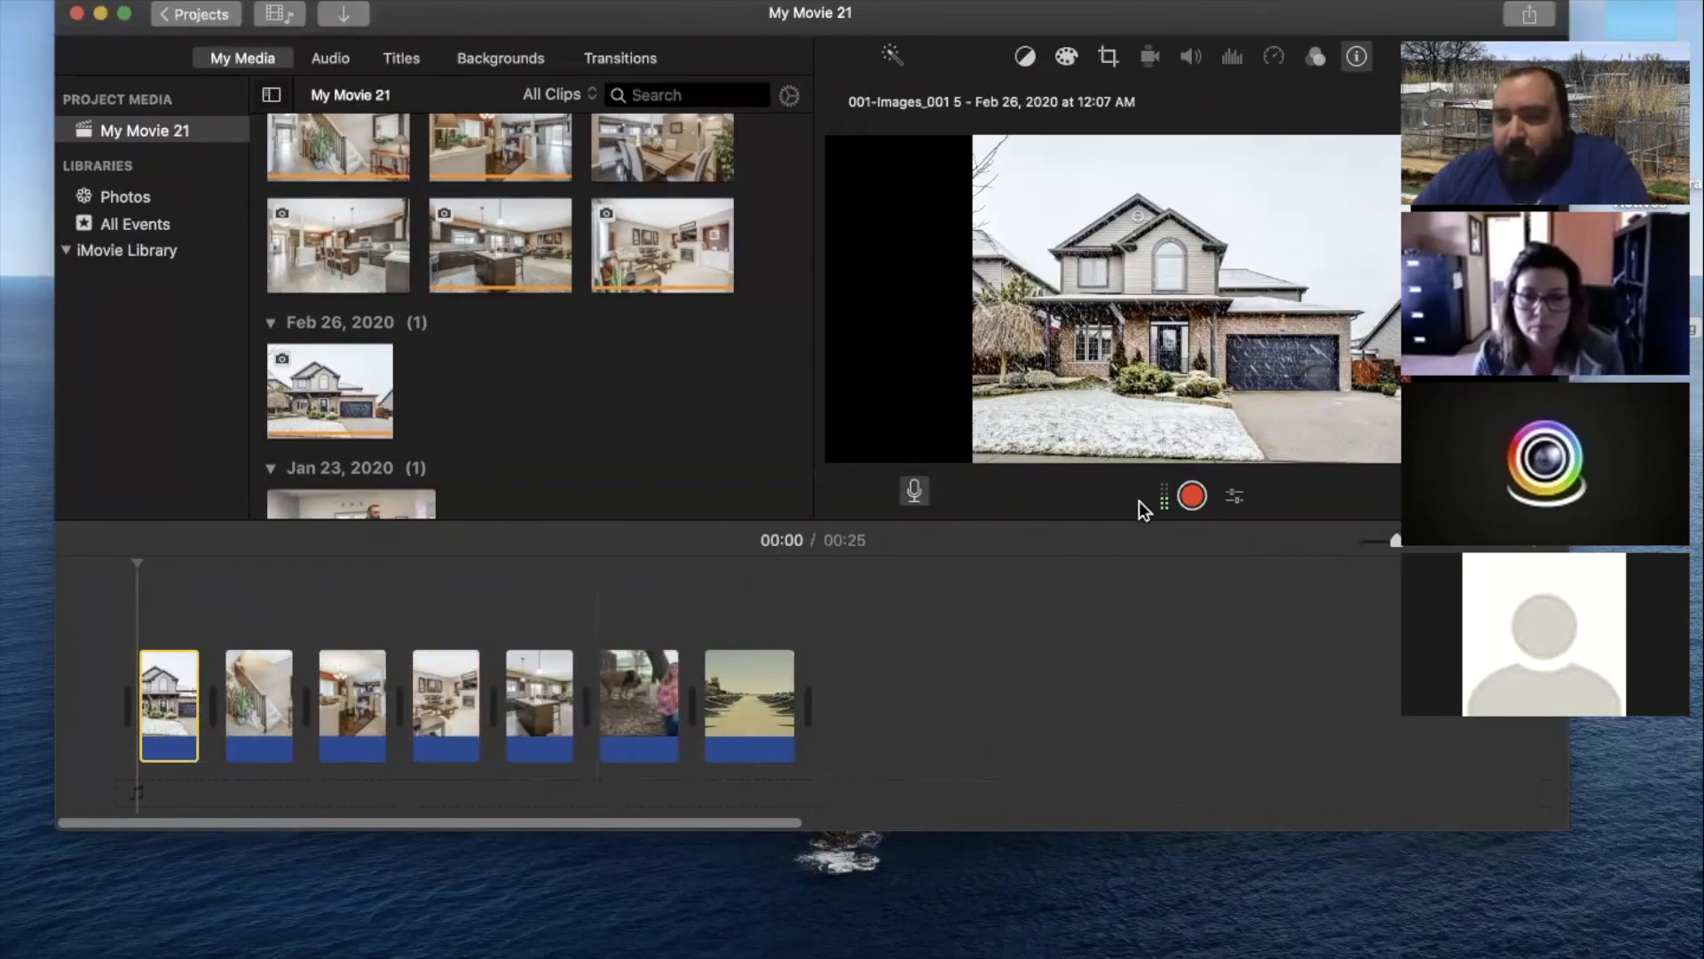
left_click(1191, 495)
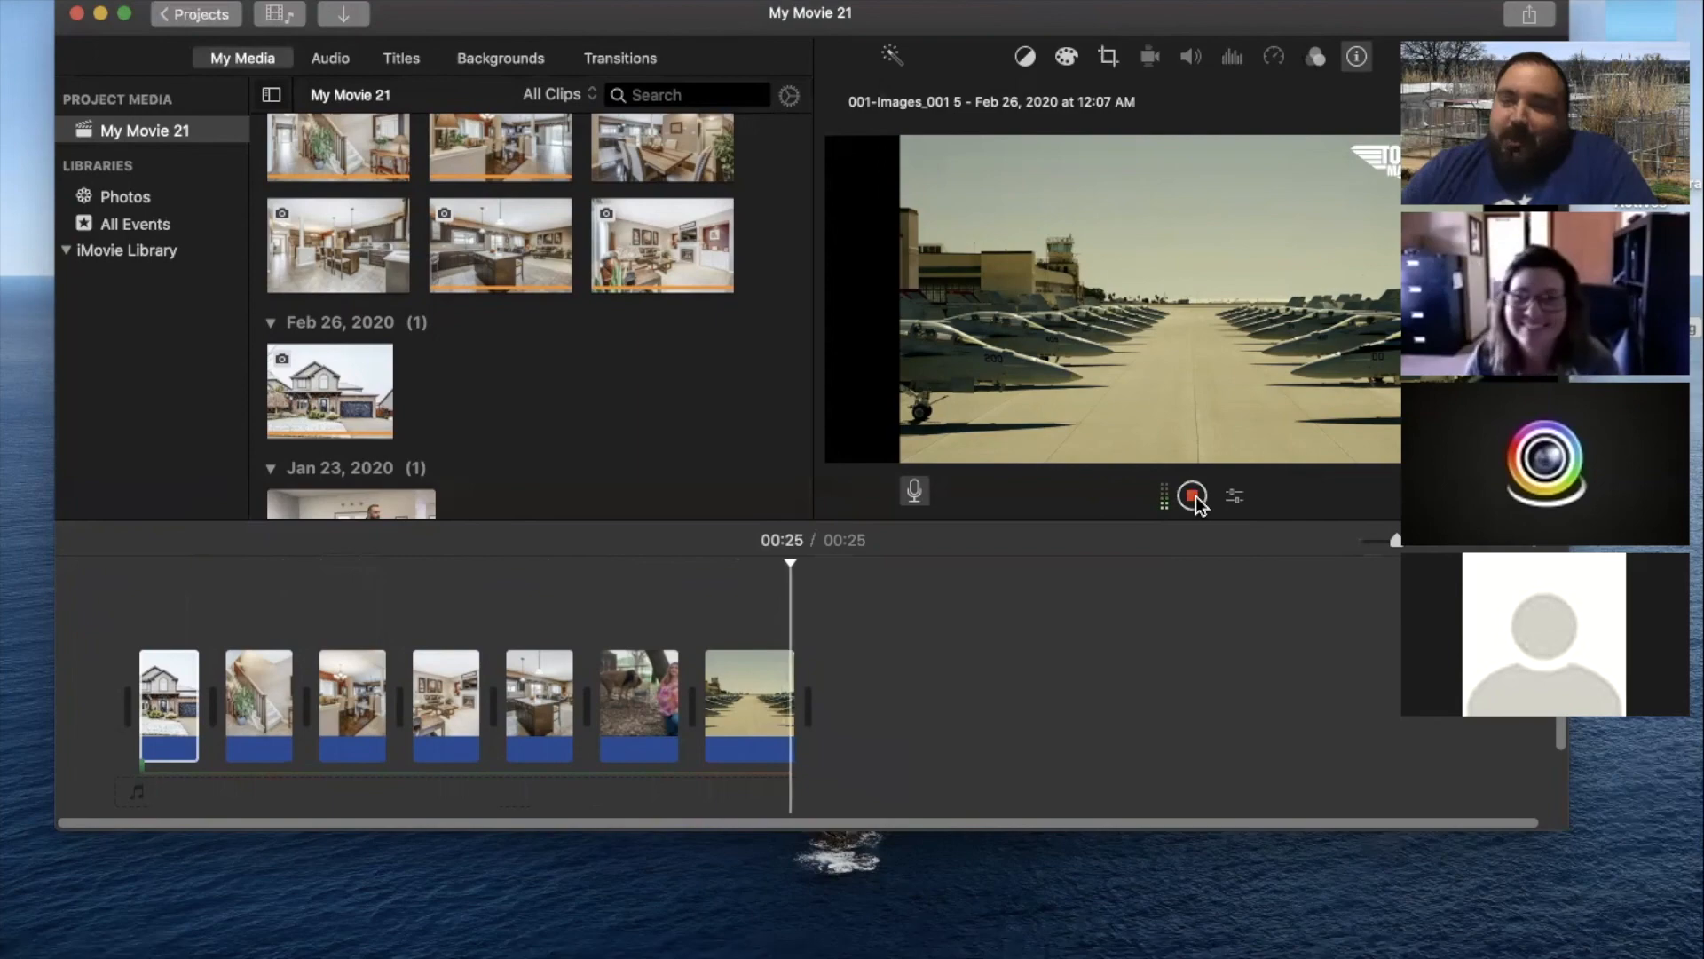
left_click(1194, 496)
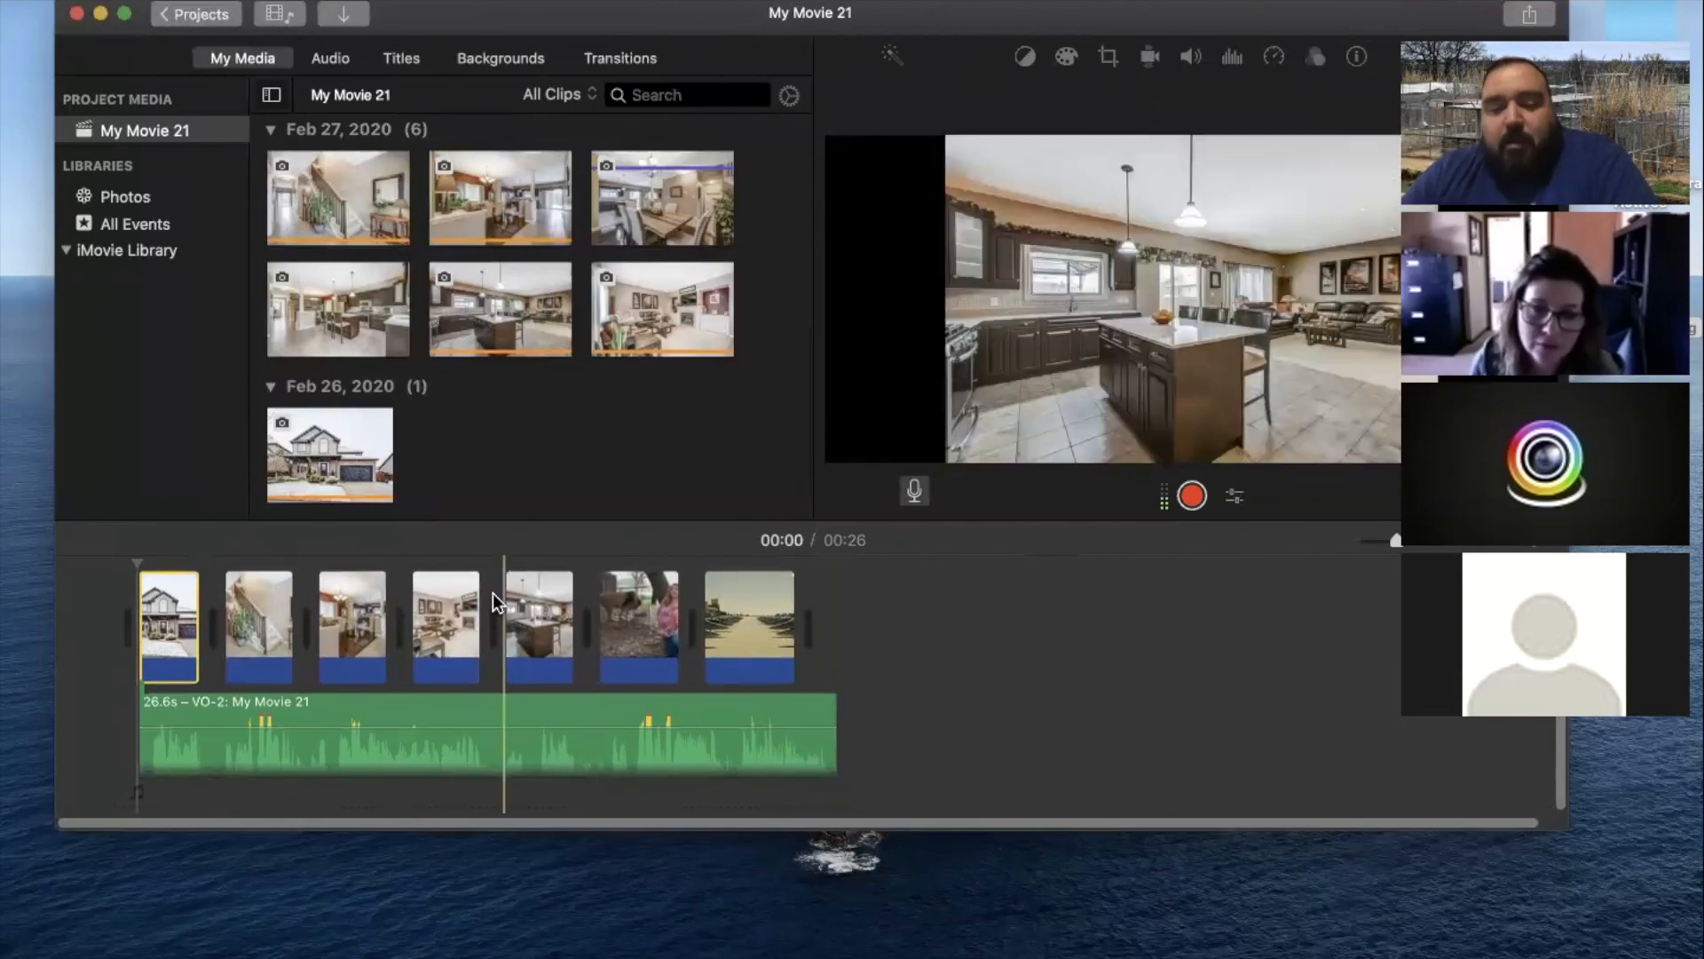
Record a second voiceover of about 9 s starting at 00:13, where the kitchen photo begins
left_click(504, 556)
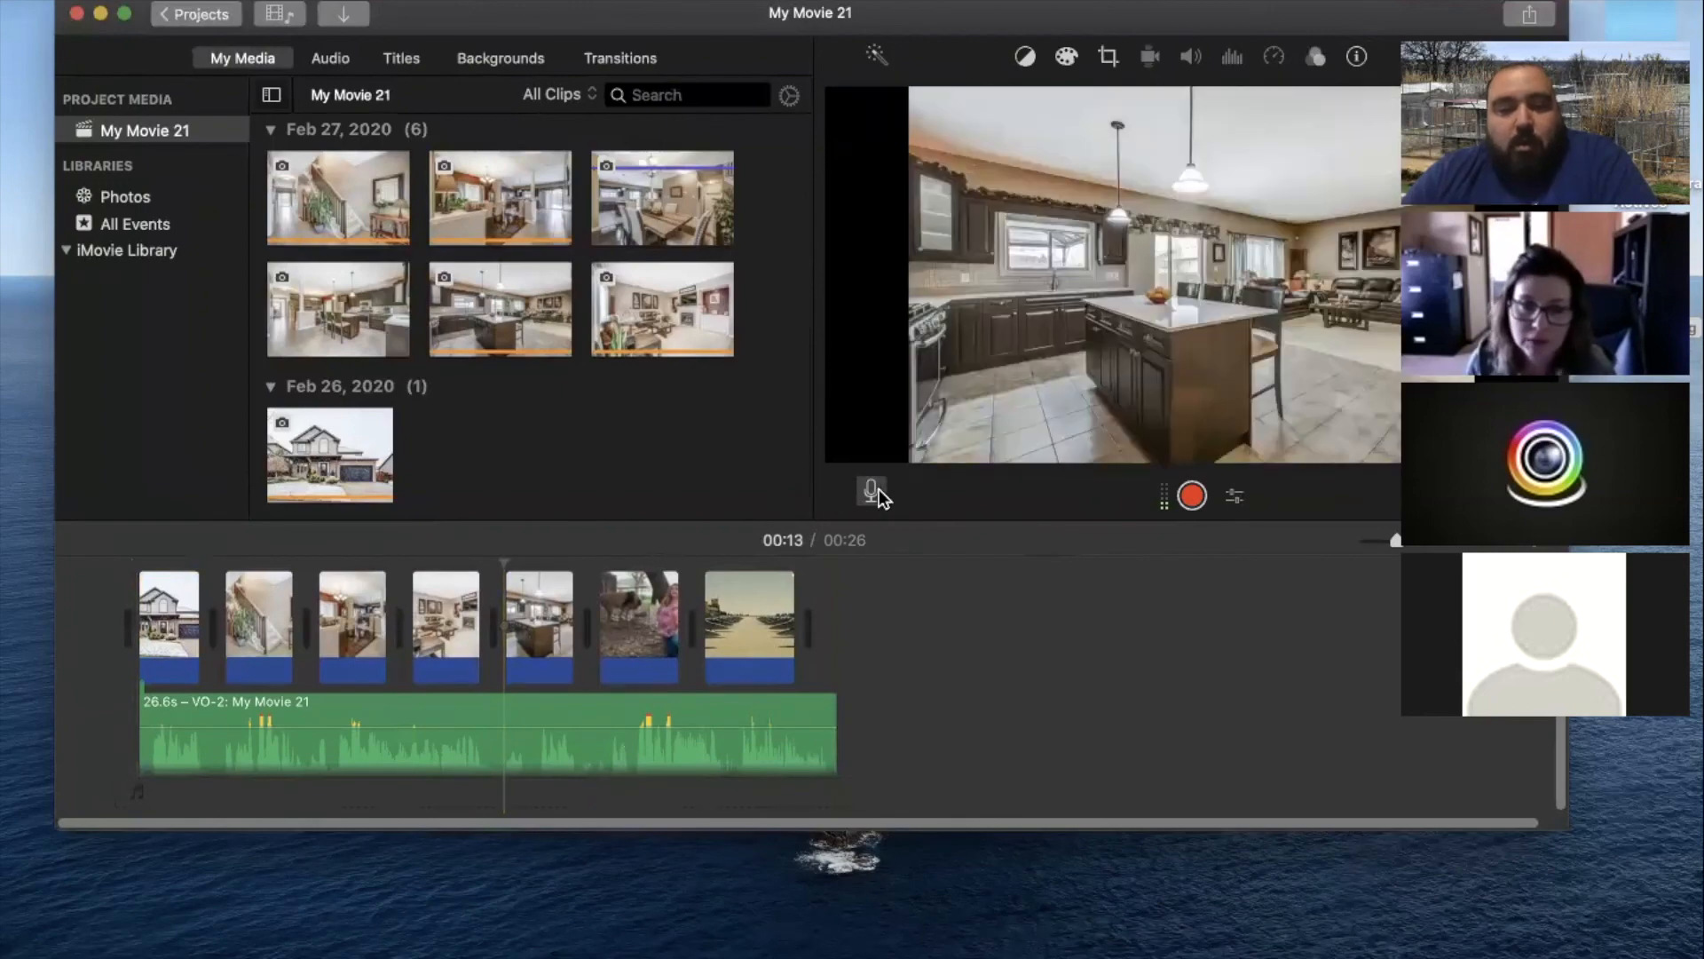
left_click(873, 491)
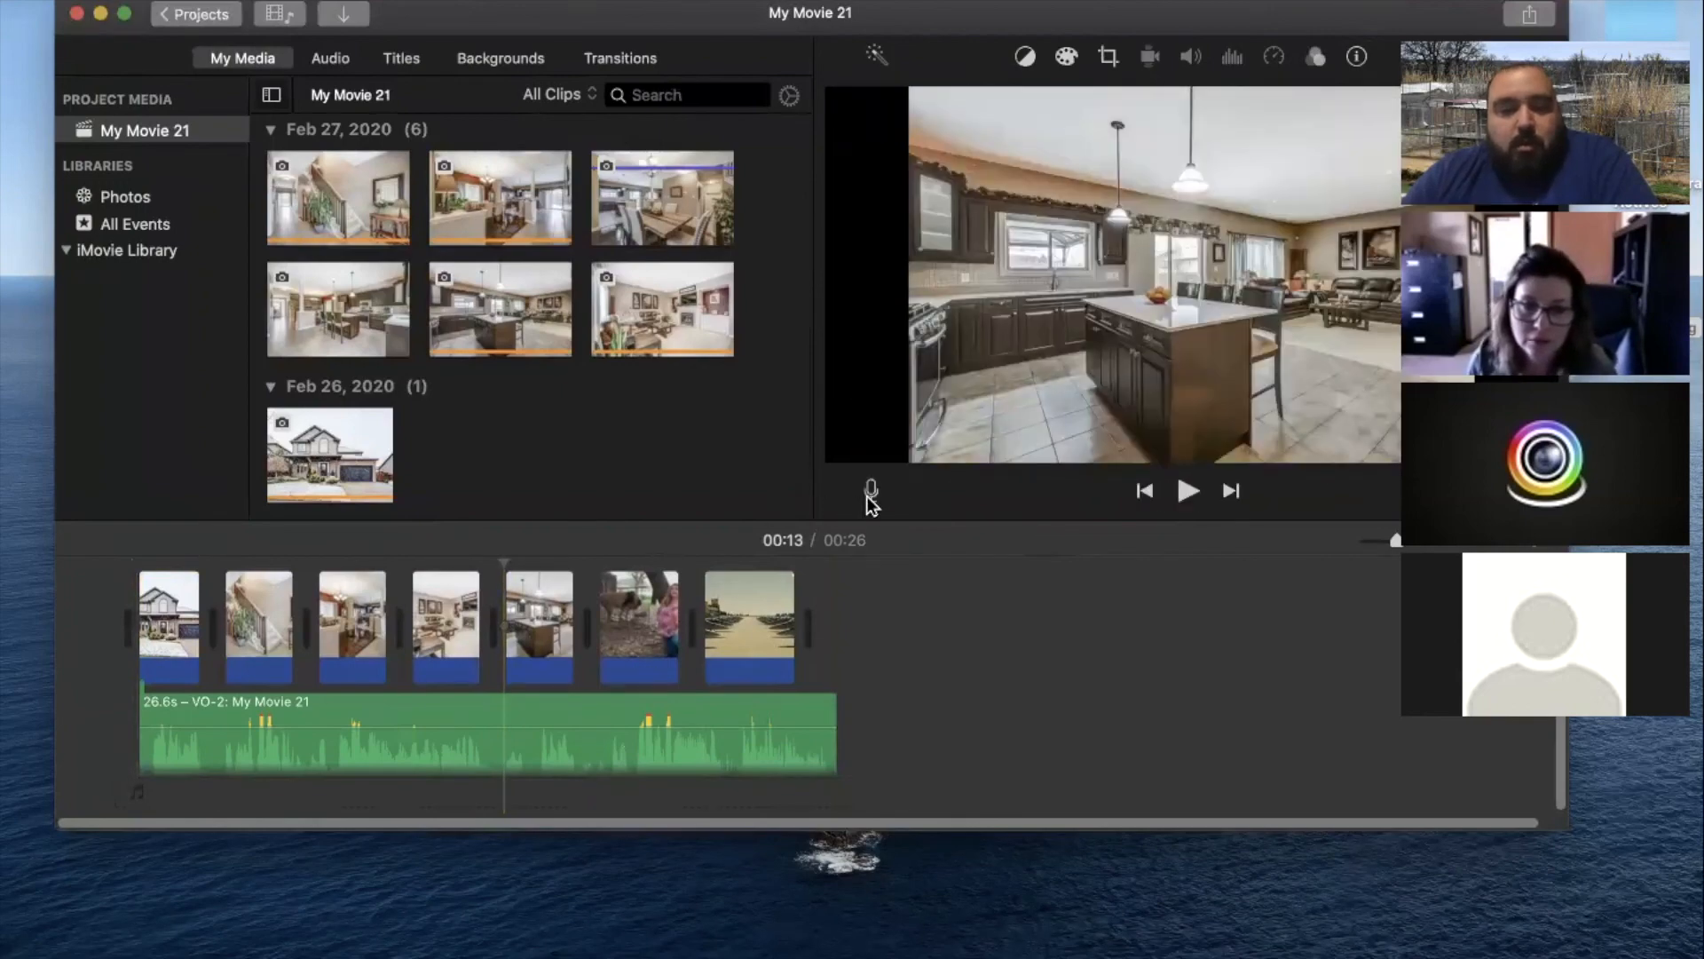
left_click(871, 491)
left_click(1191, 497)
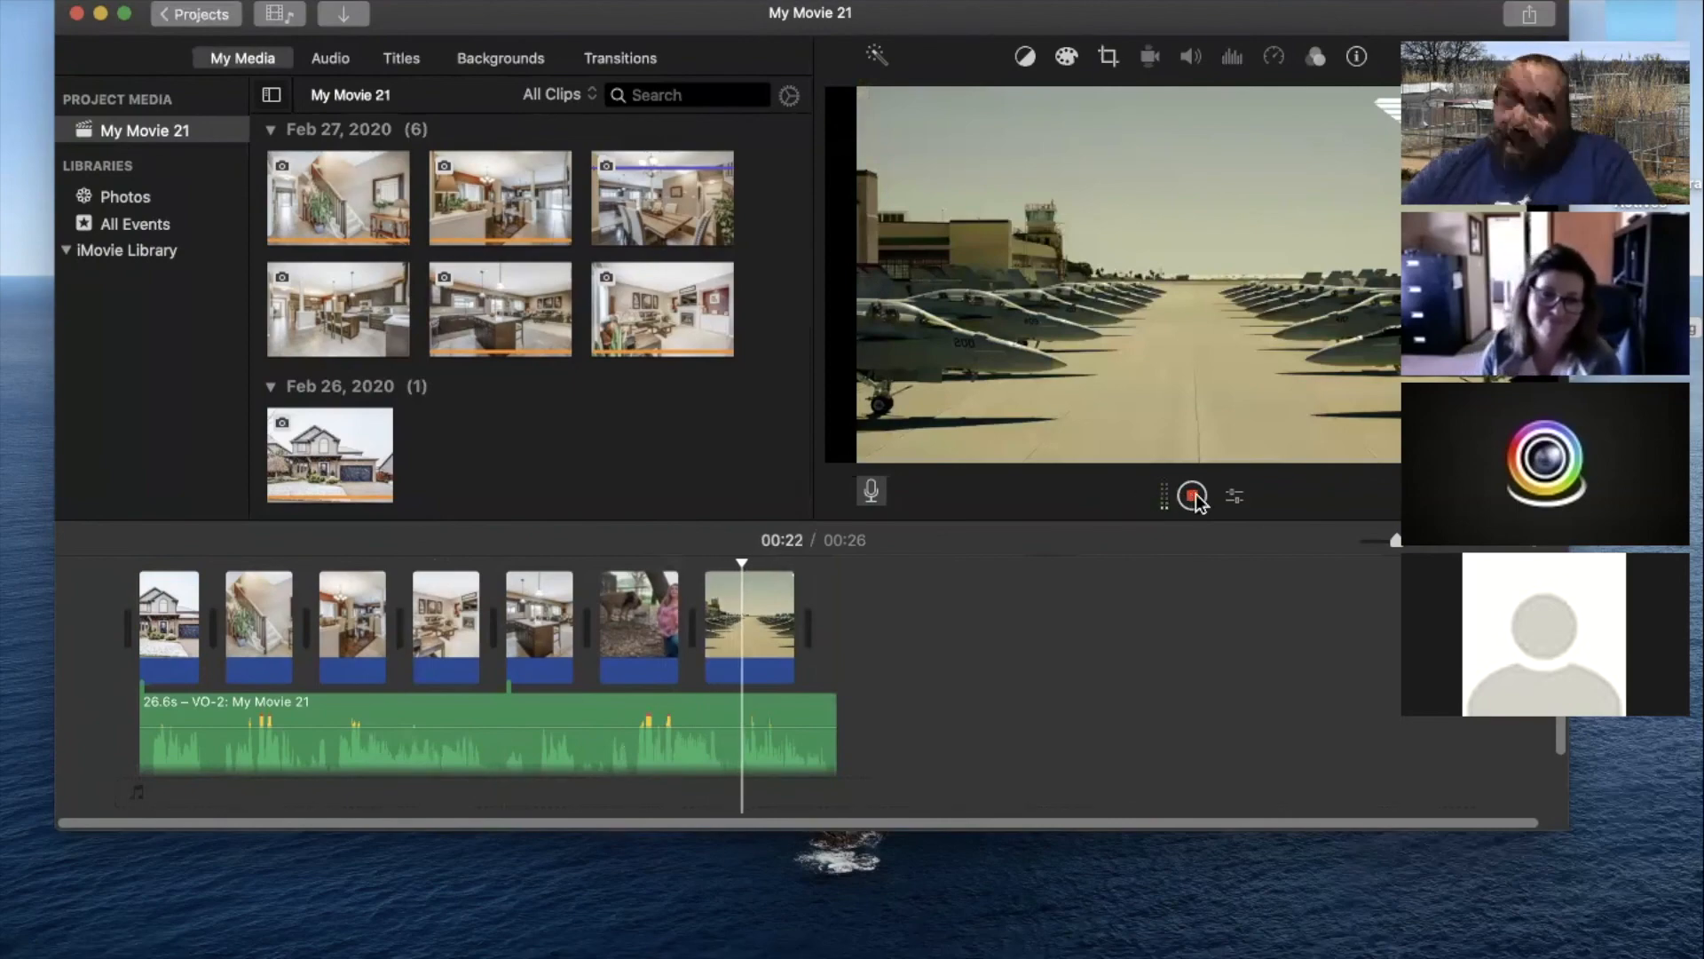
left_click(1192, 495)
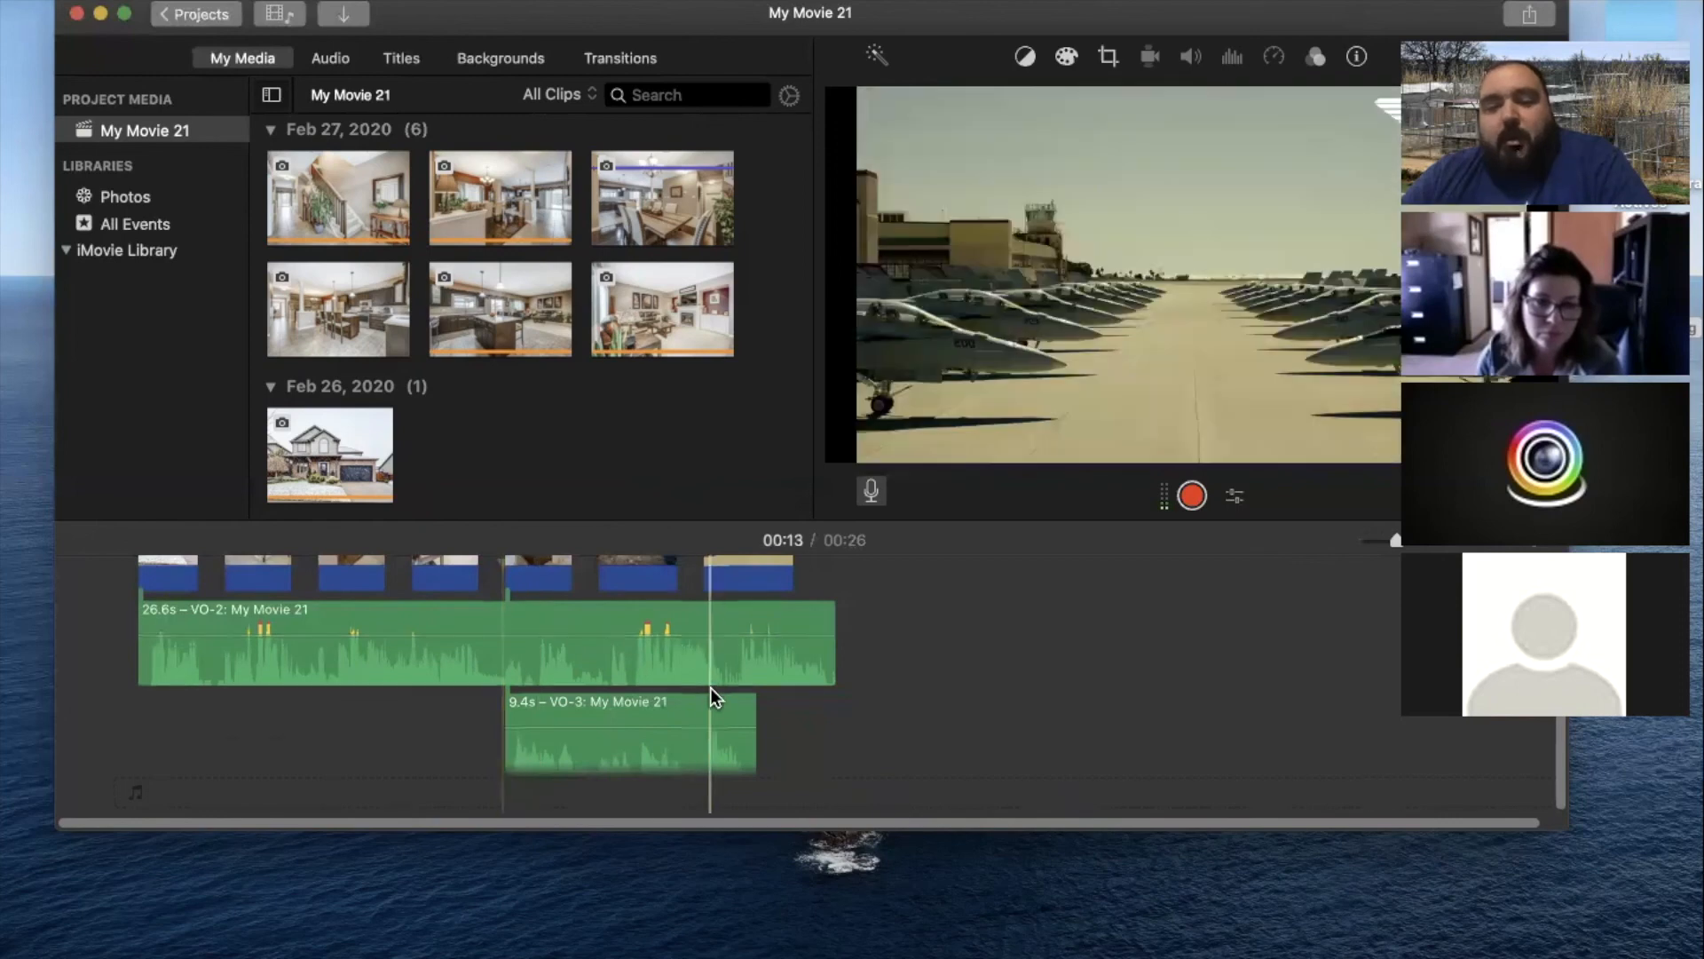
Split the first voiceover at 00:13, where the second voiceover starts
scroll(710, 687, "up", 5)
scroll(593, 631, "up", 2)
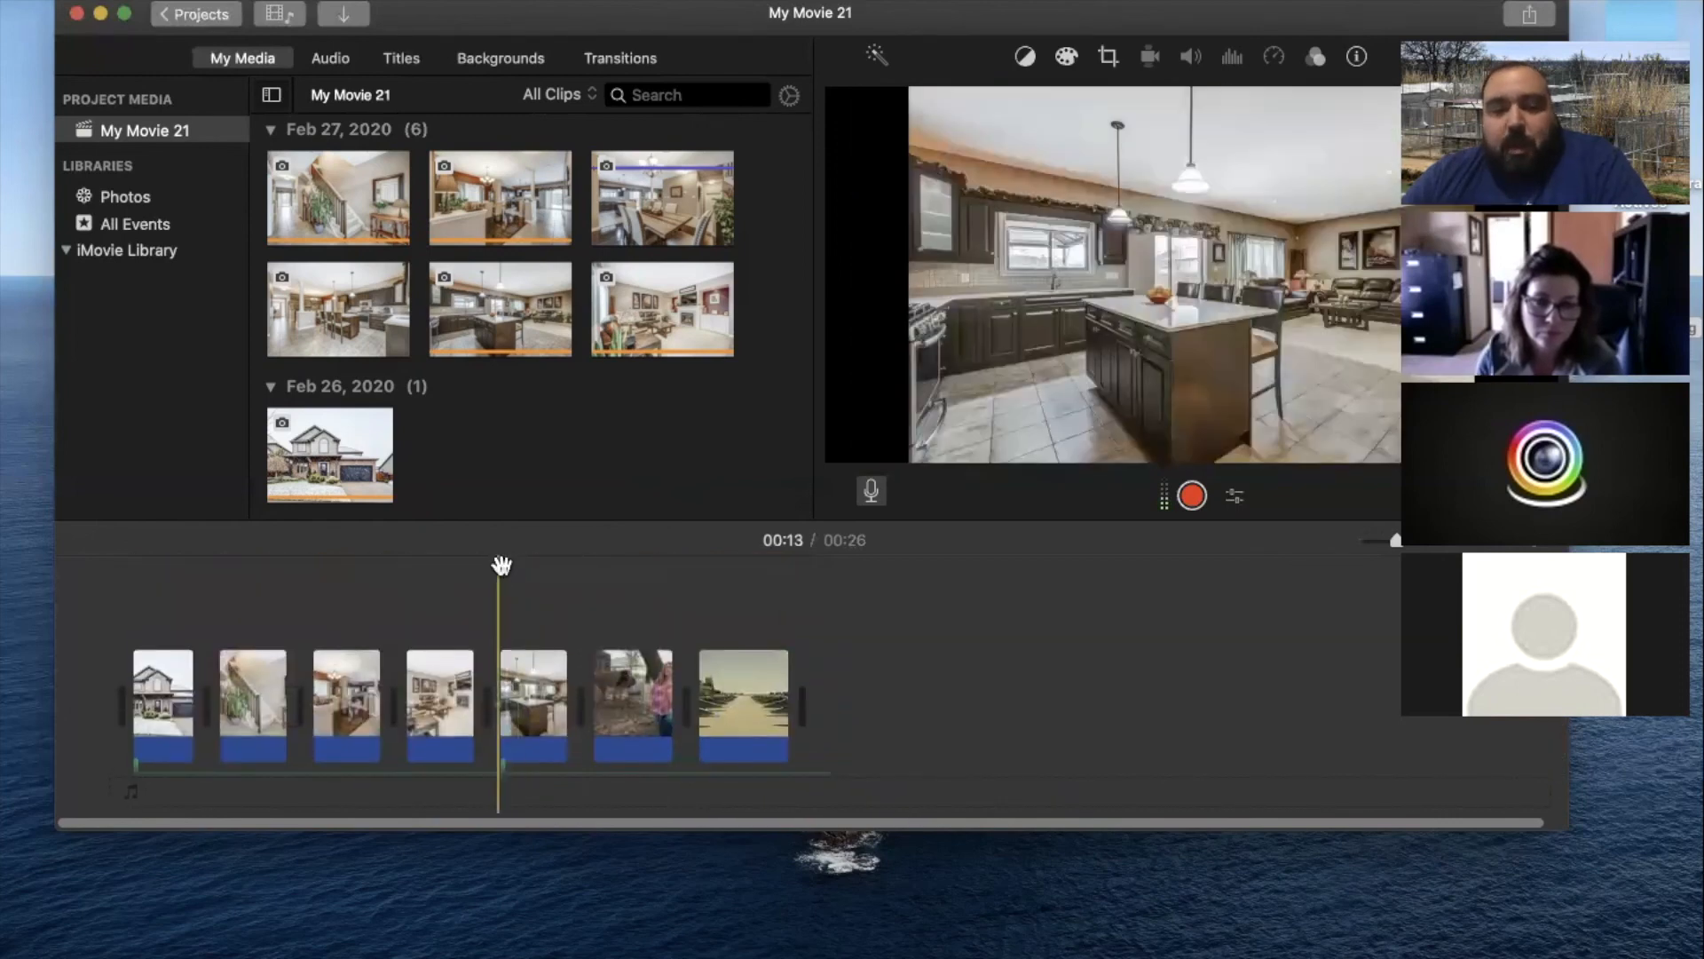
scroll(559, 711, "down", 6)
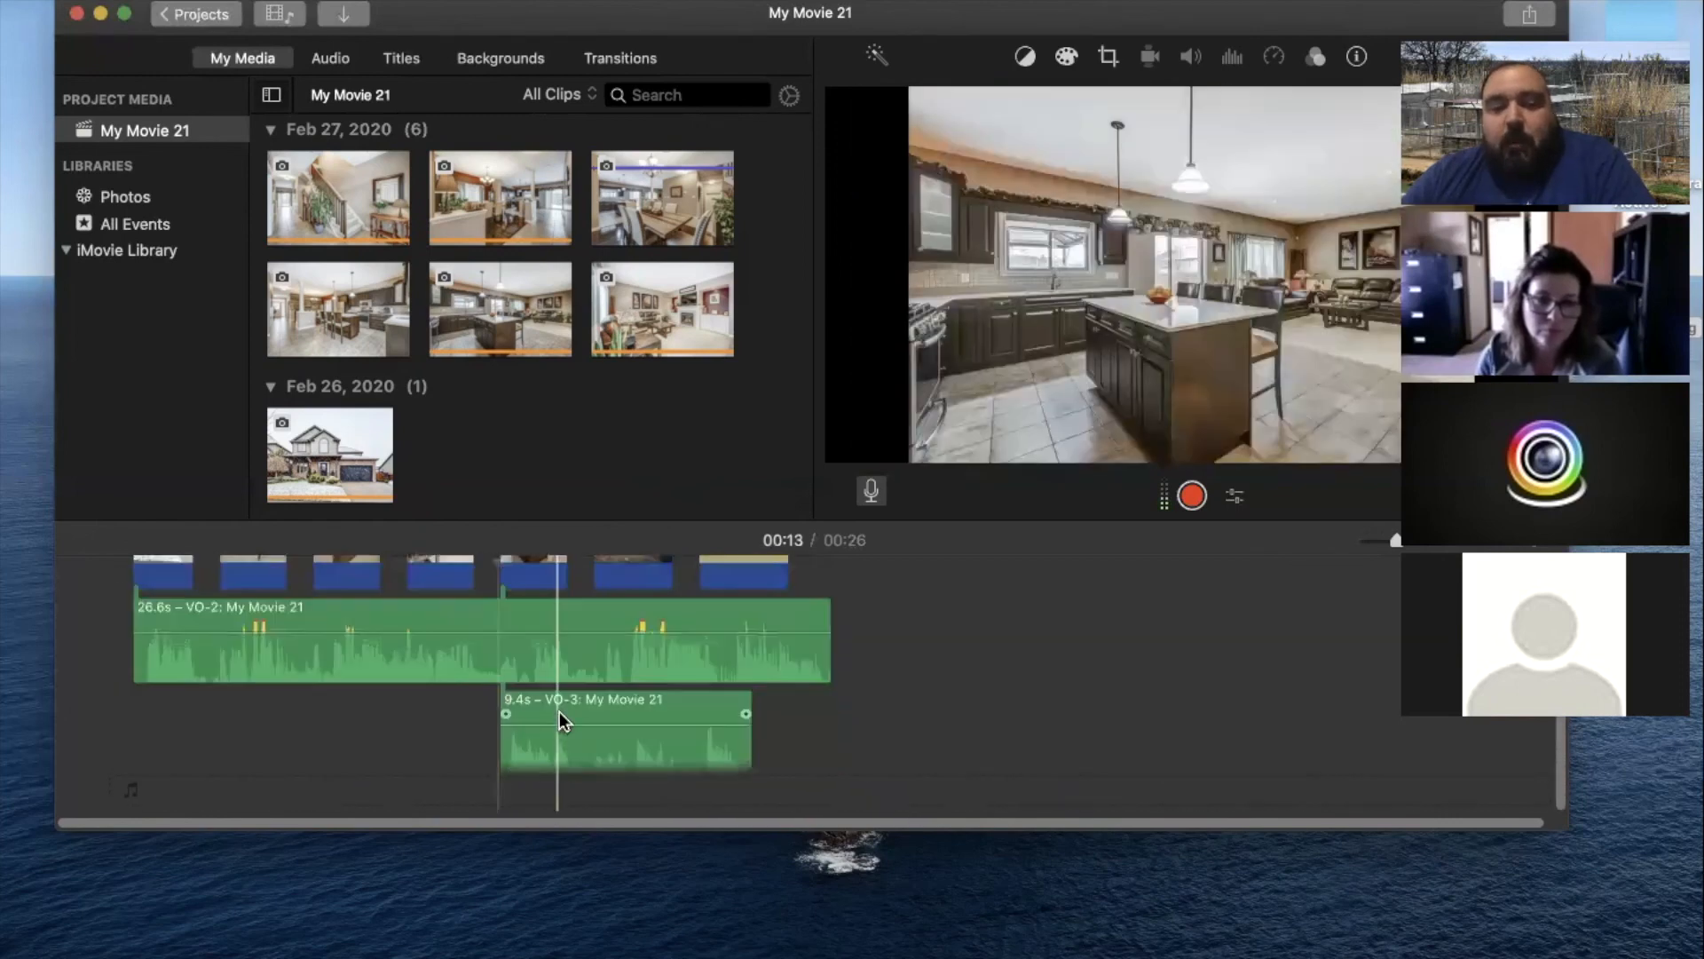
left_click(516, 616)
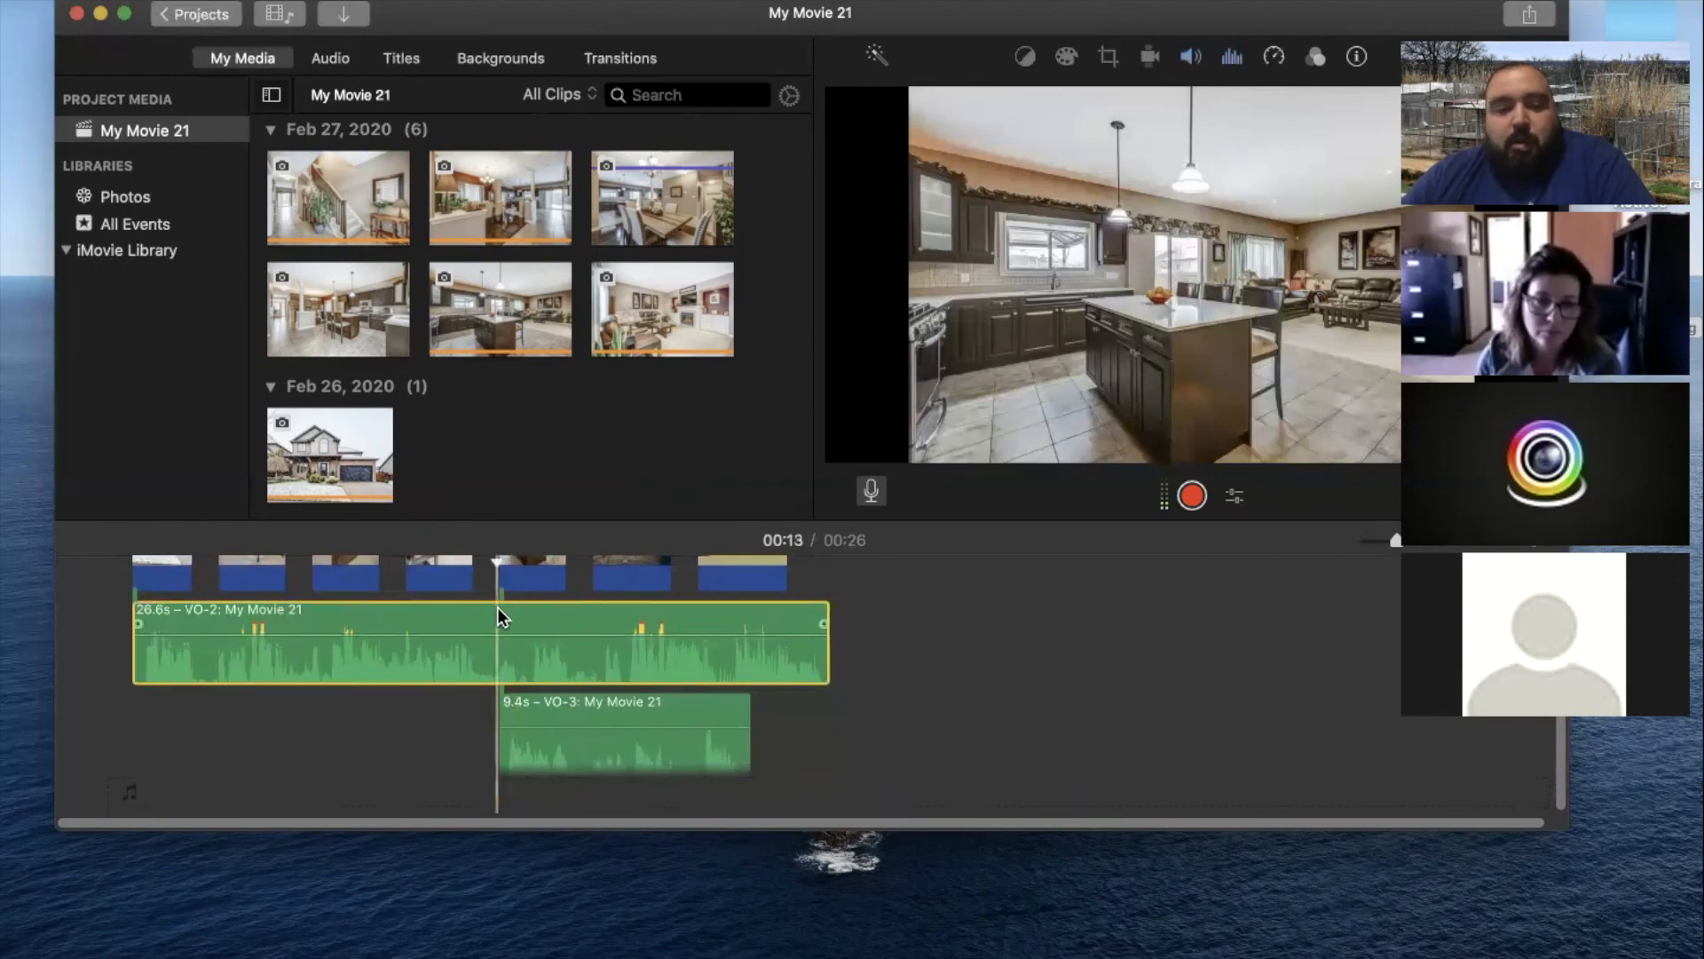
right_click(498, 611)
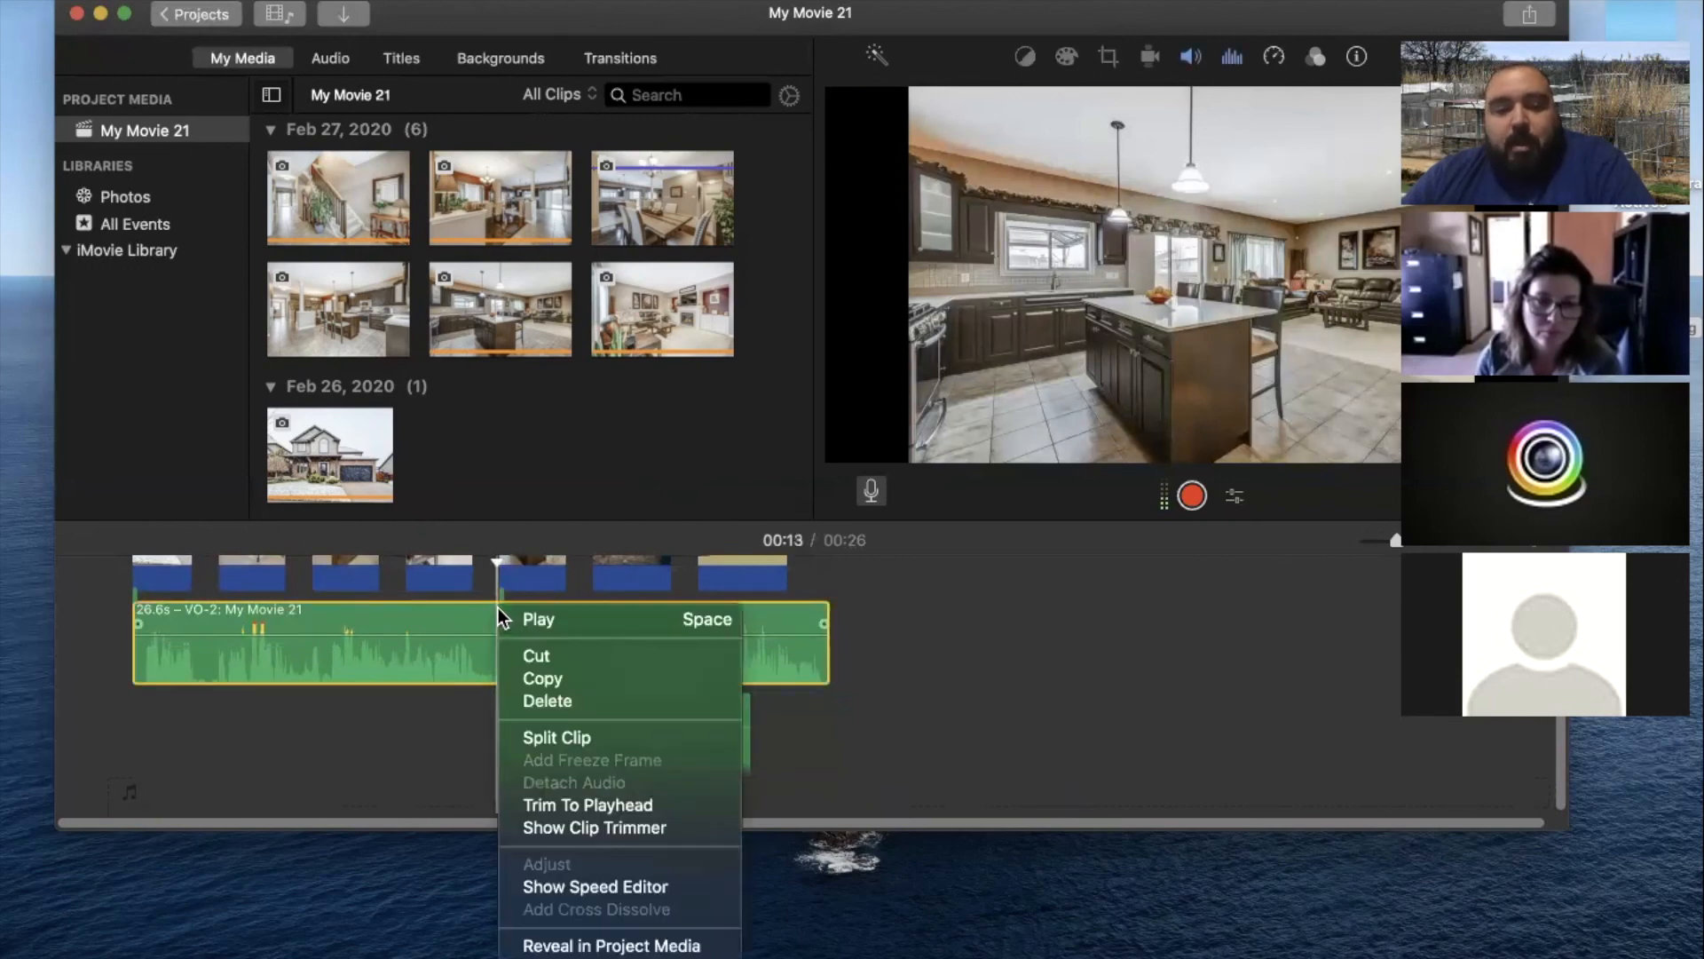
left_click(584, 742)
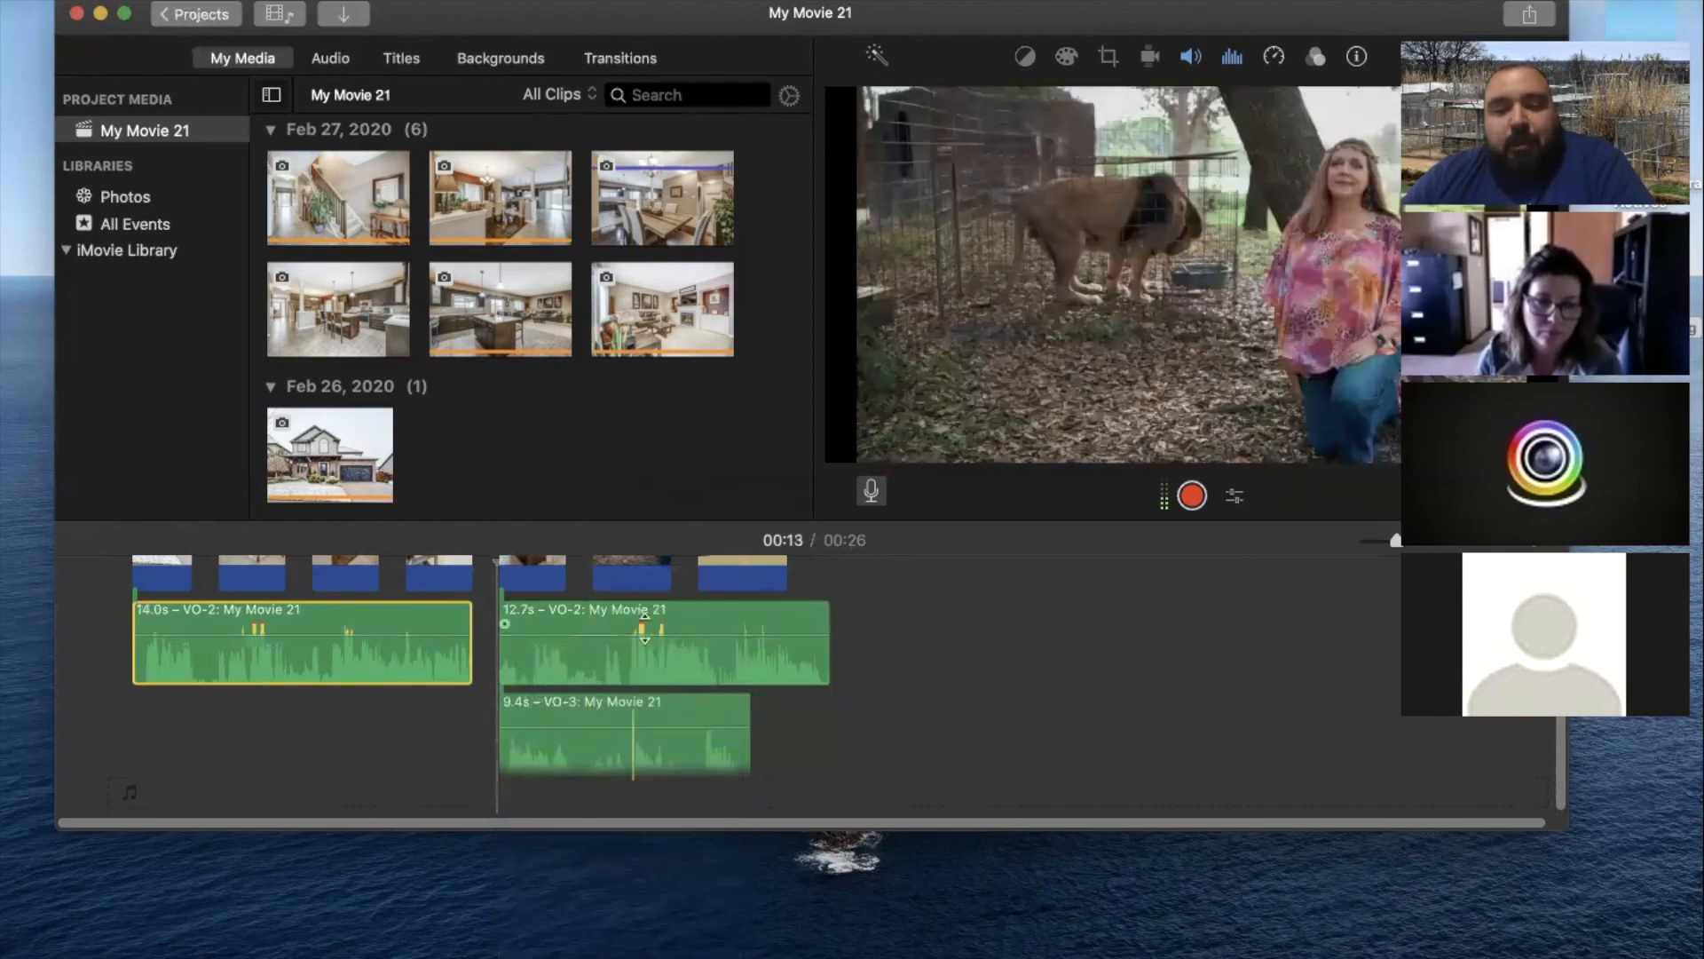
Delete the second half of the split first voiceover and align the second voiceover with the start of the kitchen photo
left_click(695, 613)
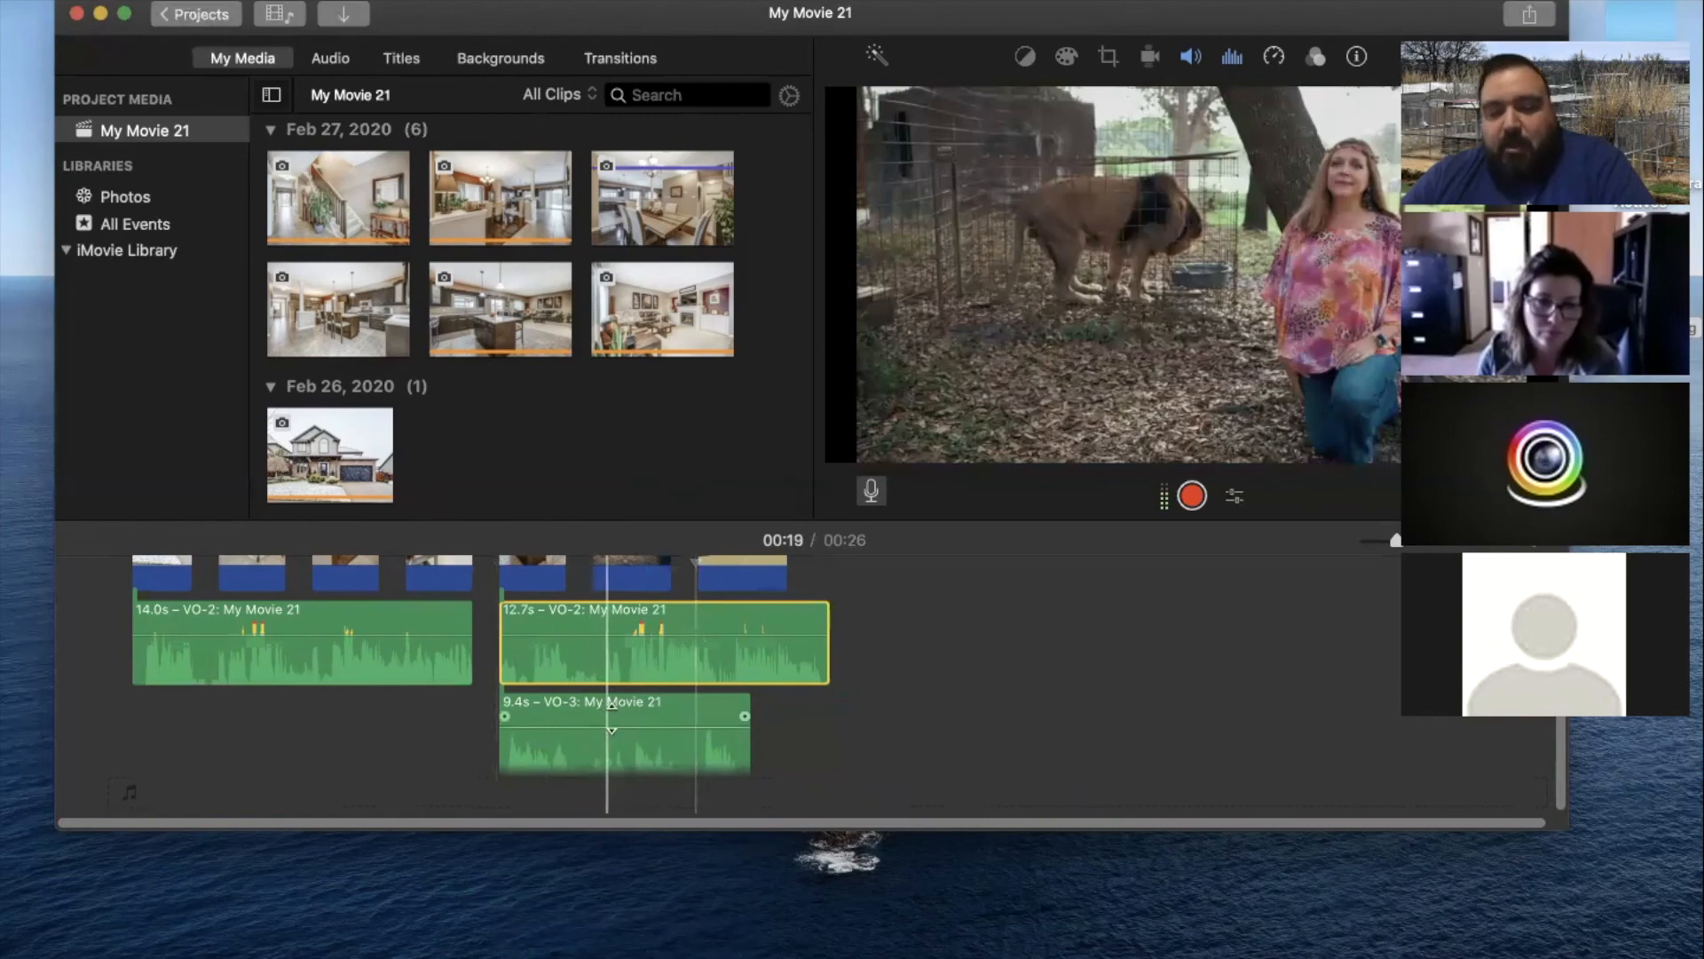
left_click(573, 708)
left_click_drag(574, 707, 426, 708)
left_click(710, 614)
key("Delete")
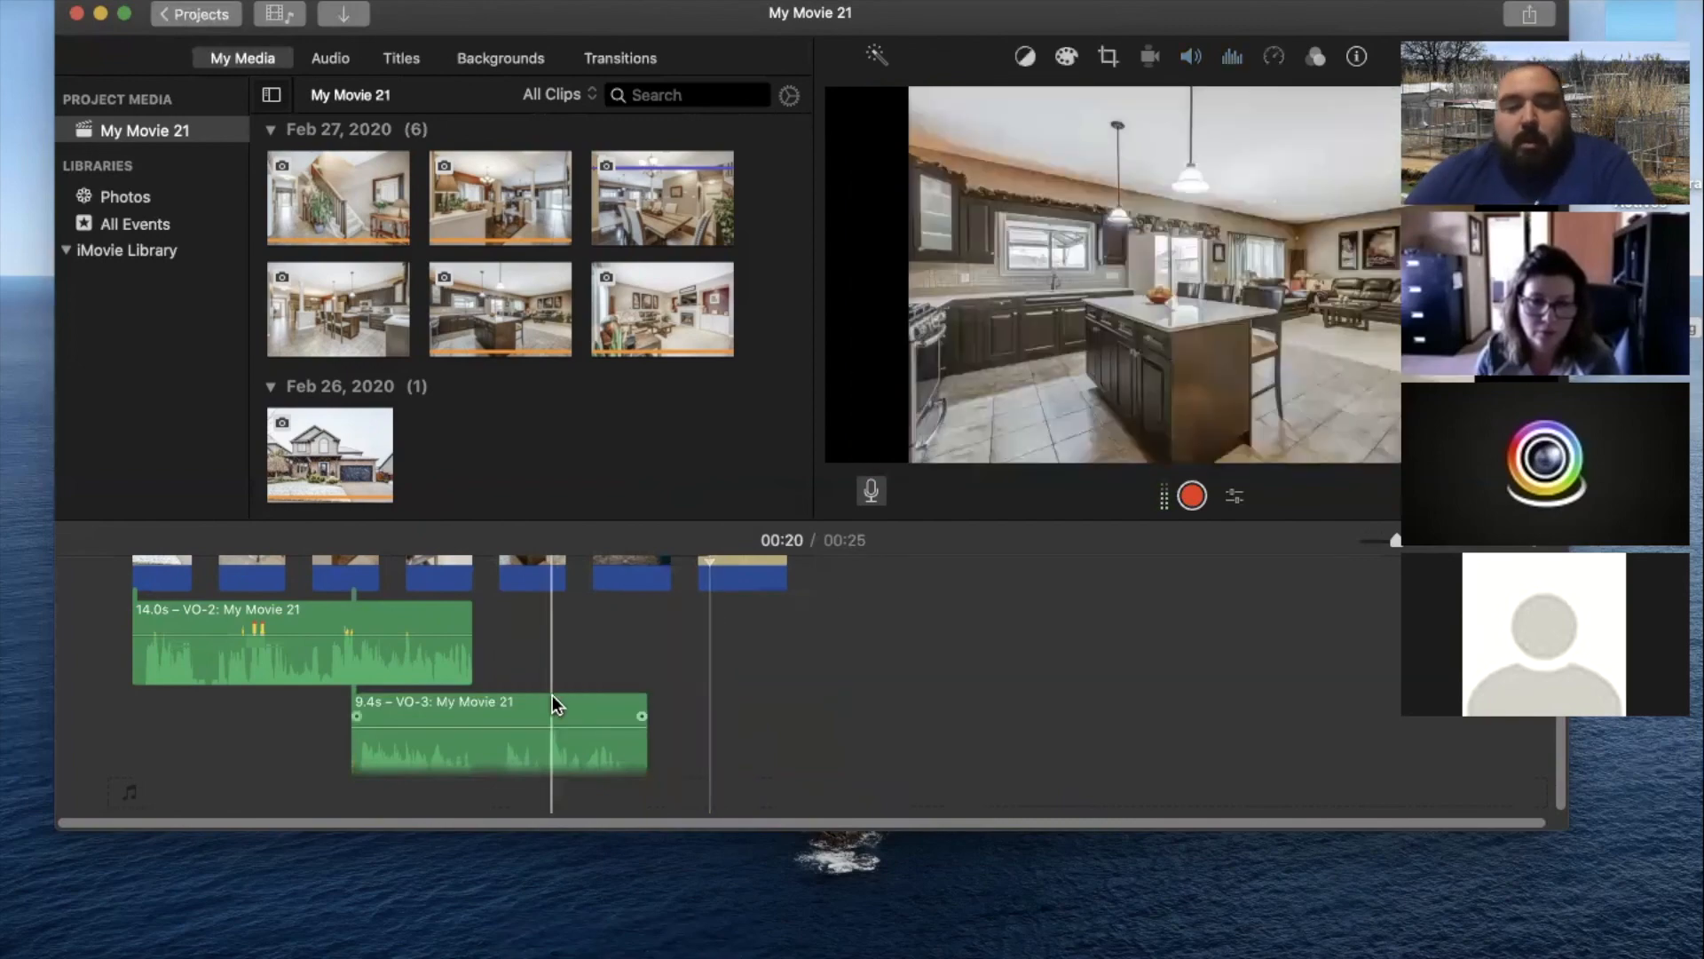
left_click_drag(561, 694, 632, 615)
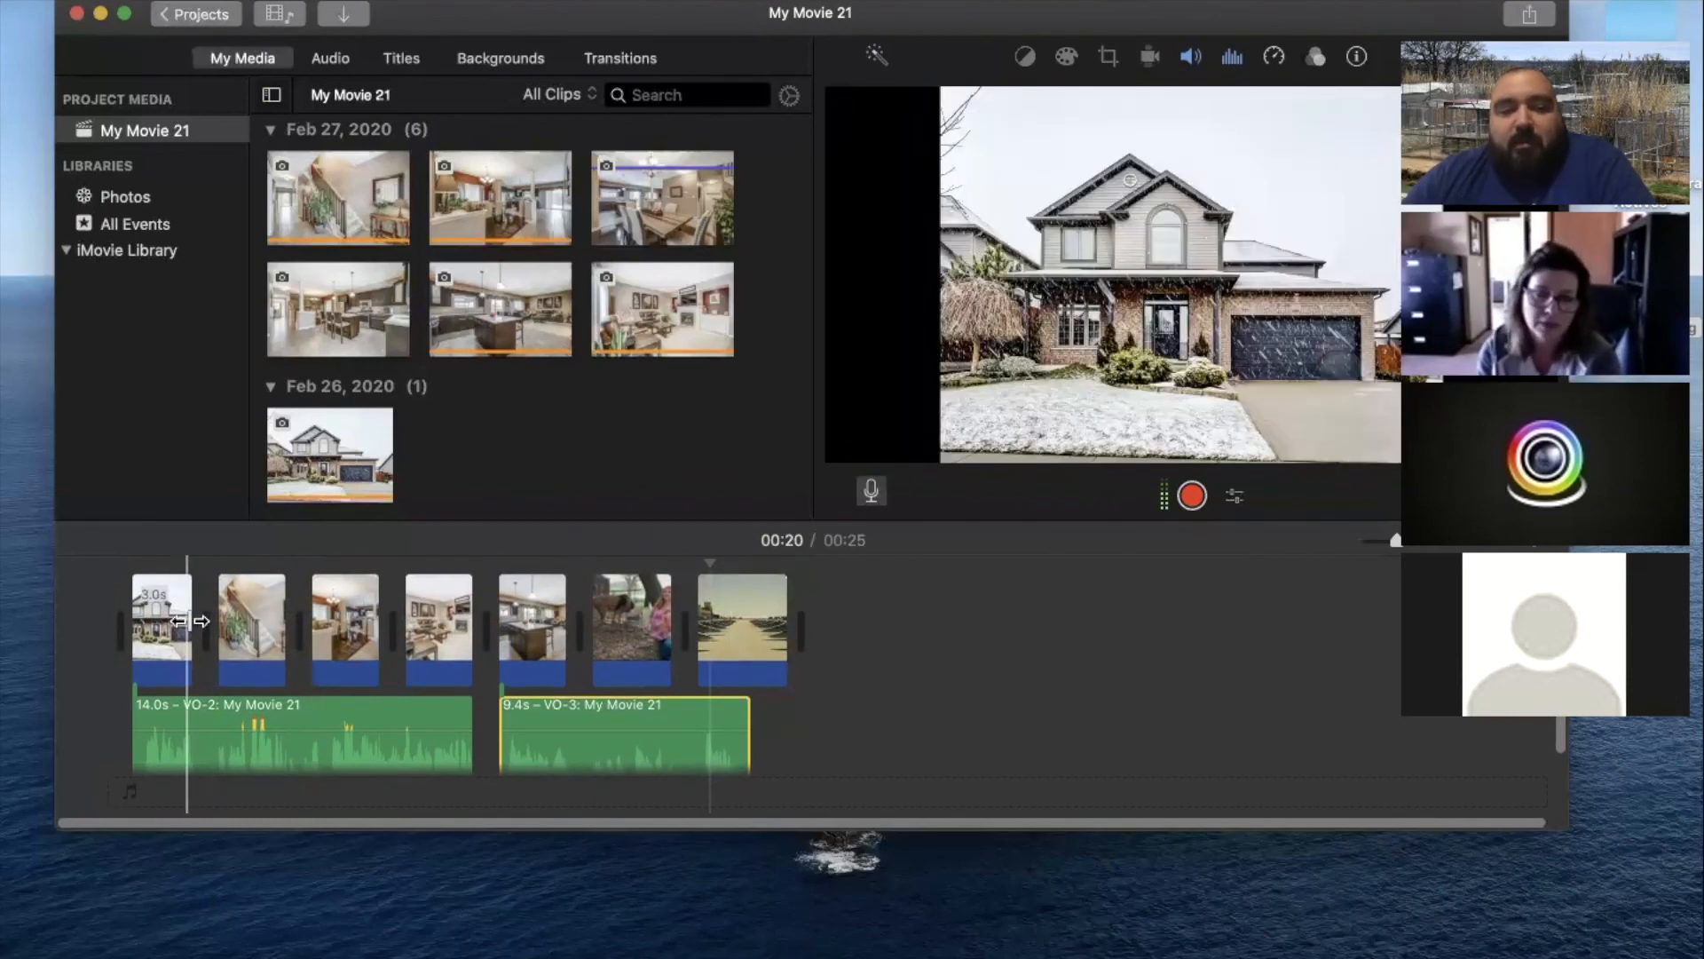
Extend the opening house photo by about one minute and move the second voiceover beneath it, leaving a gap after the first voiceover
left_click_drag(185, 626, 934, 632)
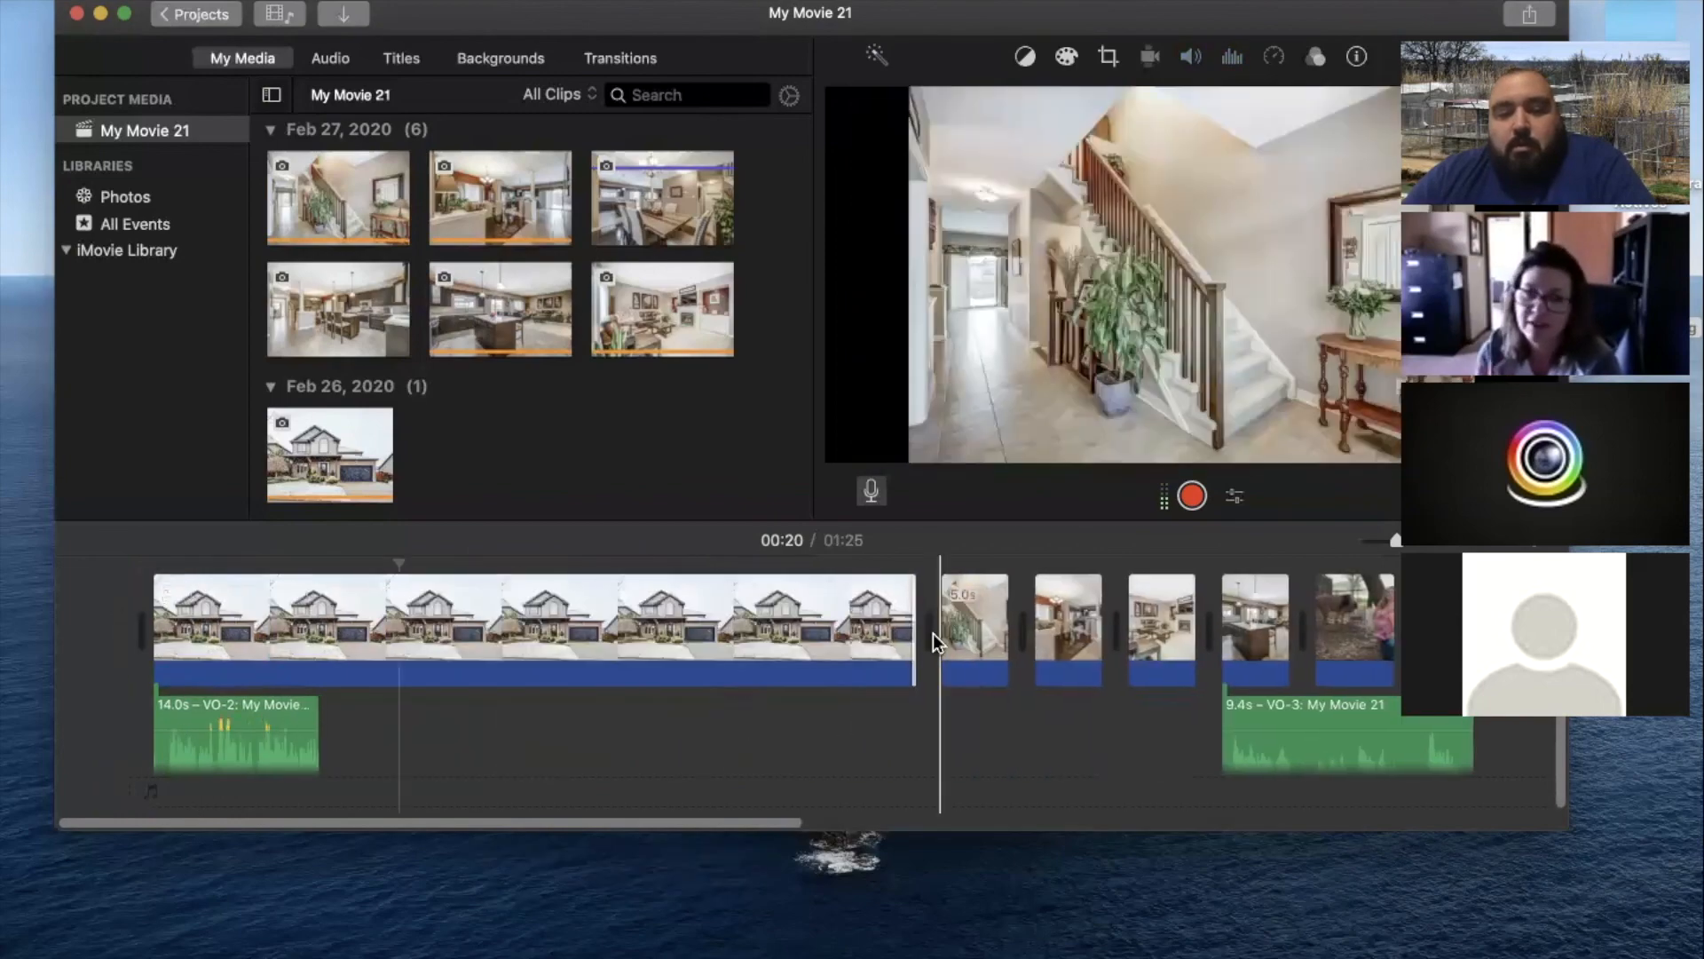
scroll(933, 632, "right", 5)
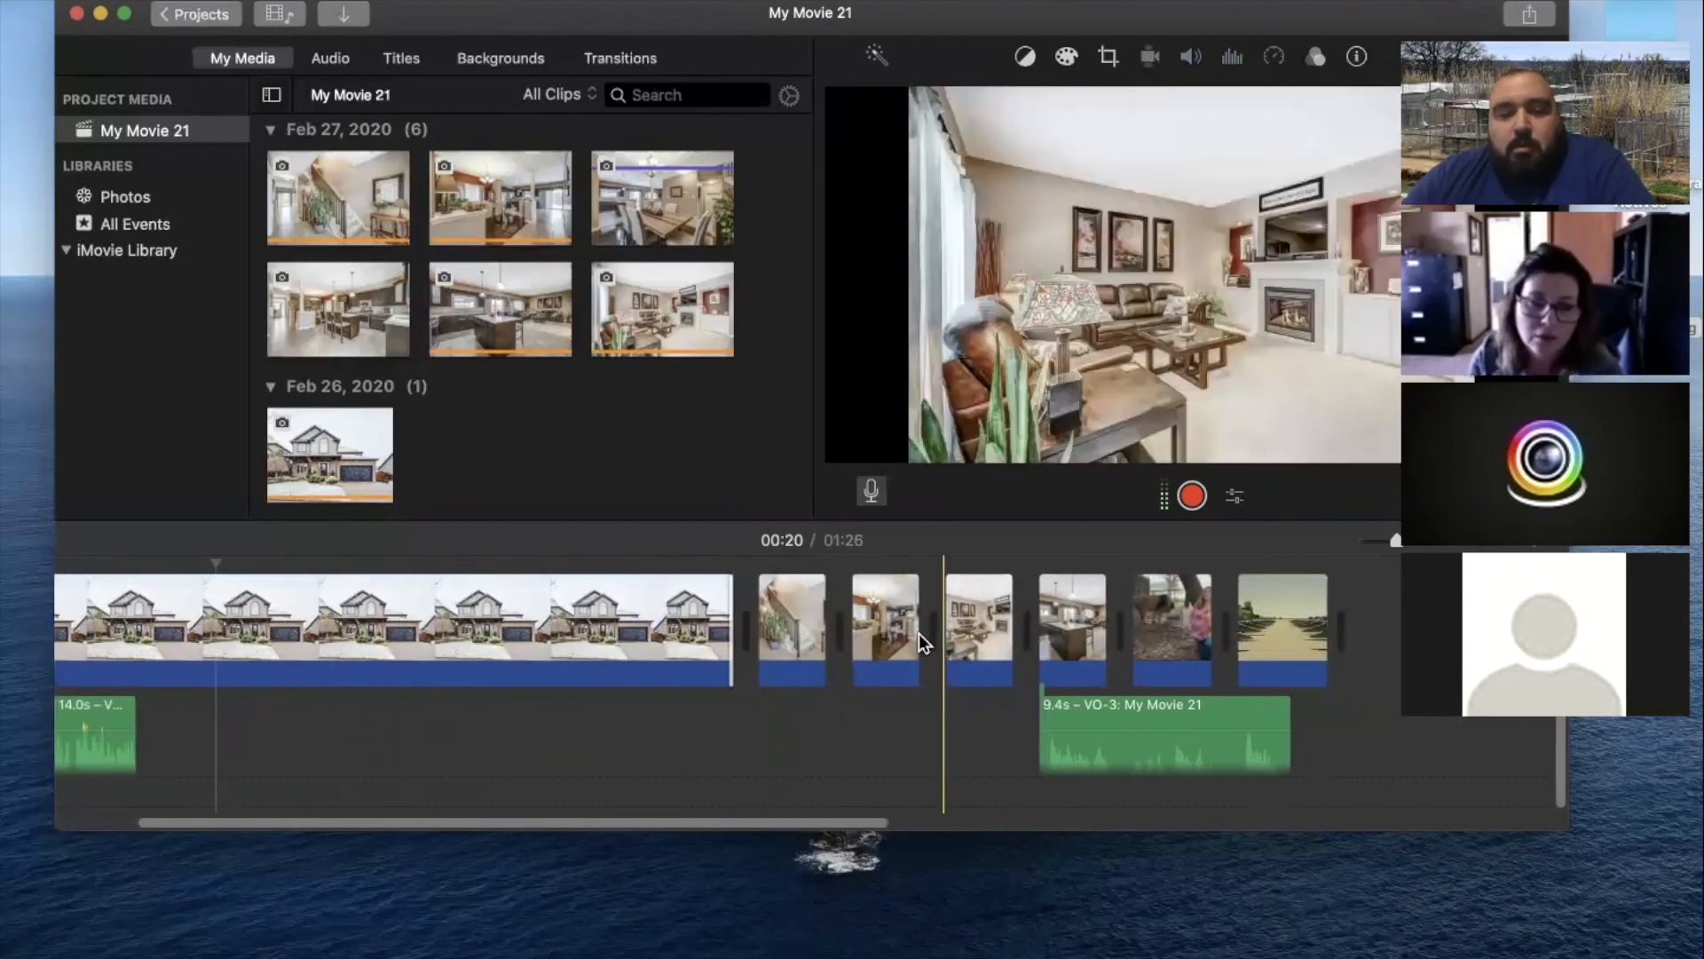
left_click_drag(1143, 702, 511, 712)
scroll(512, 712, "left", 3)
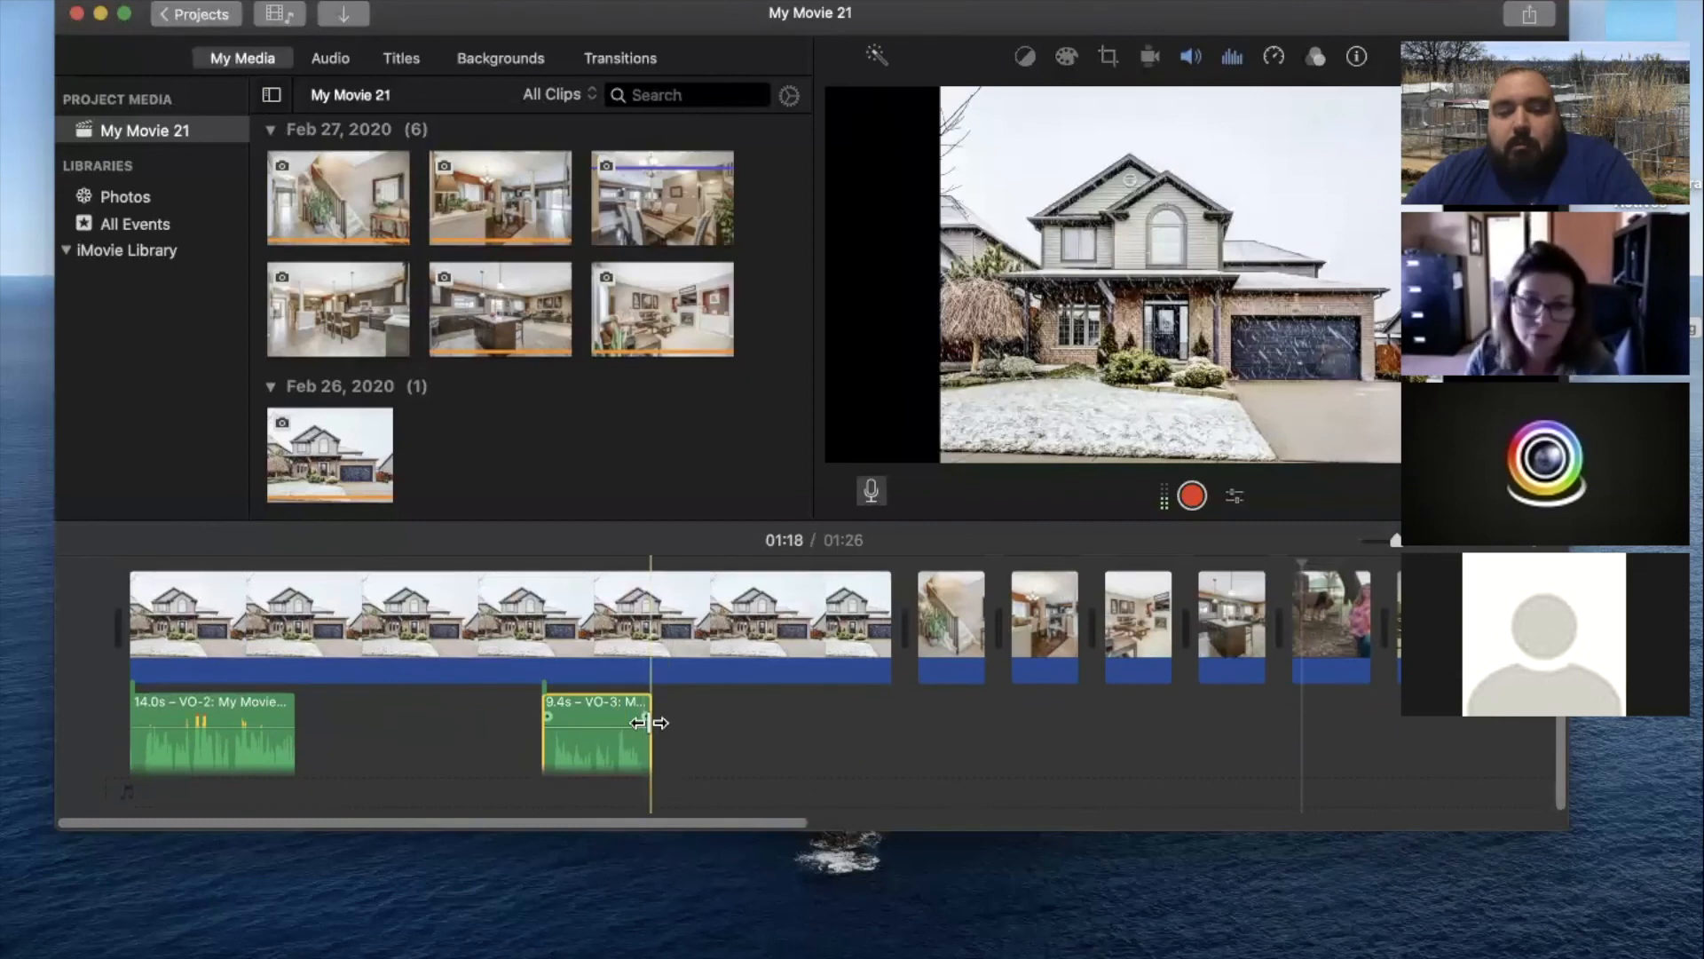
Trim the end of the second voiceover to 7.7 s and extend it back to its full 9.4 s
left_click_drag(642, 723, 630, 722)
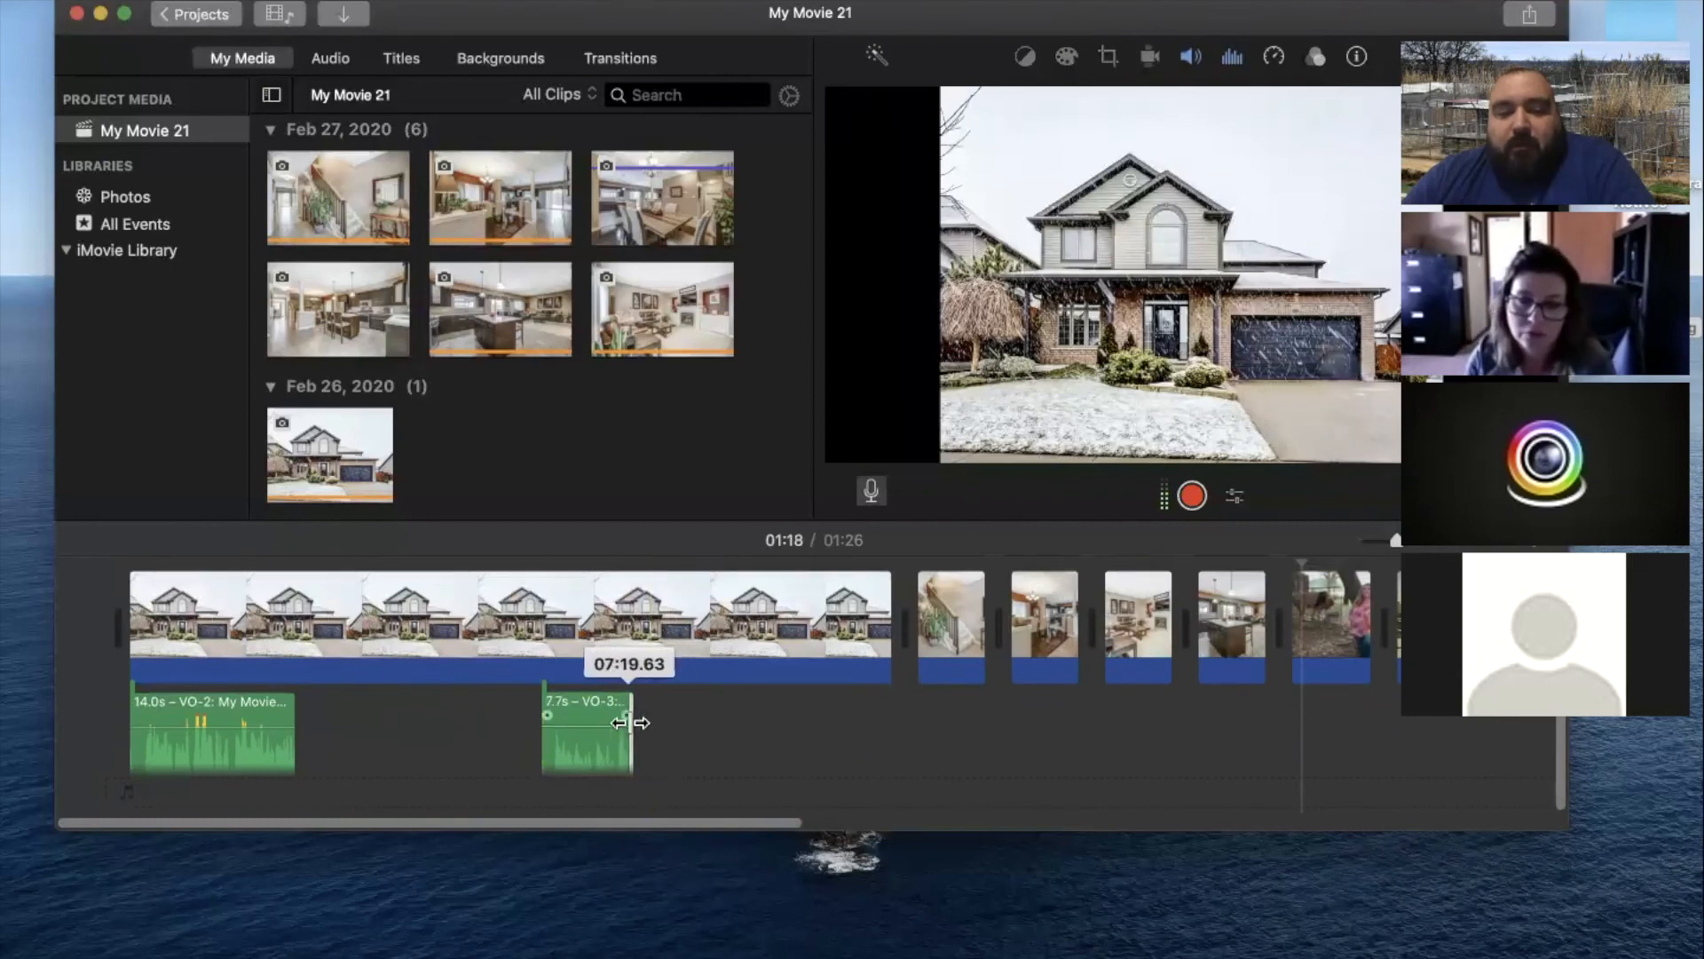
left_click_drag(631, 723, 652, 722)
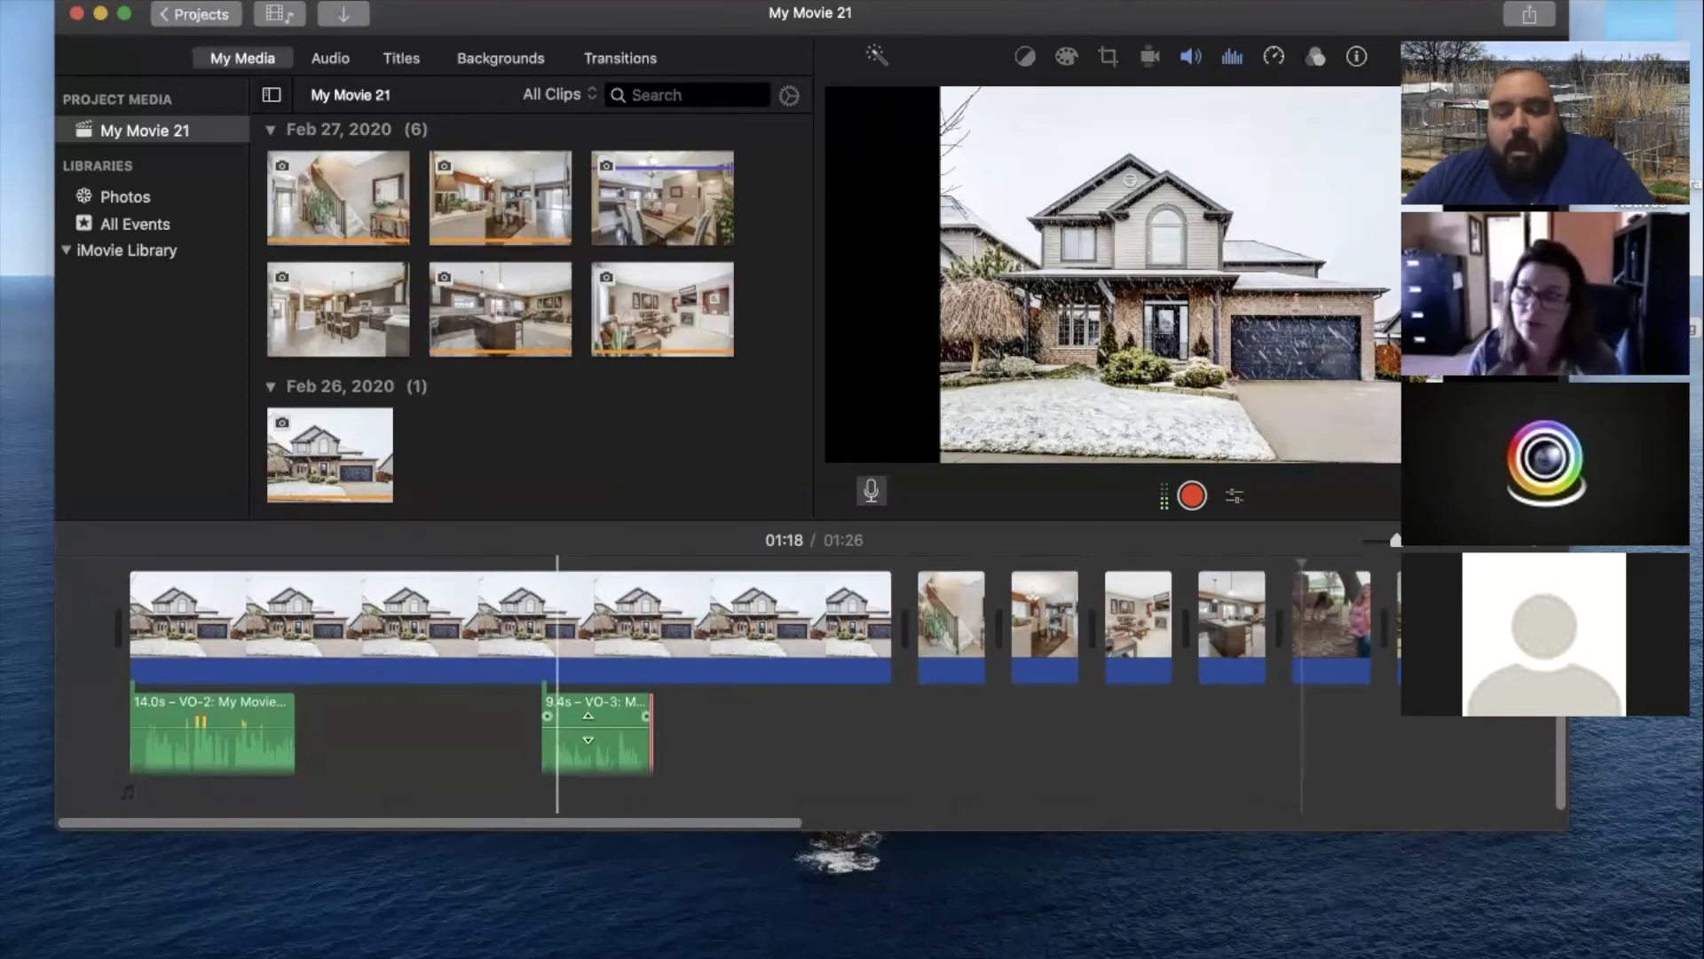
Set the second voiceover's playback speed to a custom 110%
left_click(599, 705)
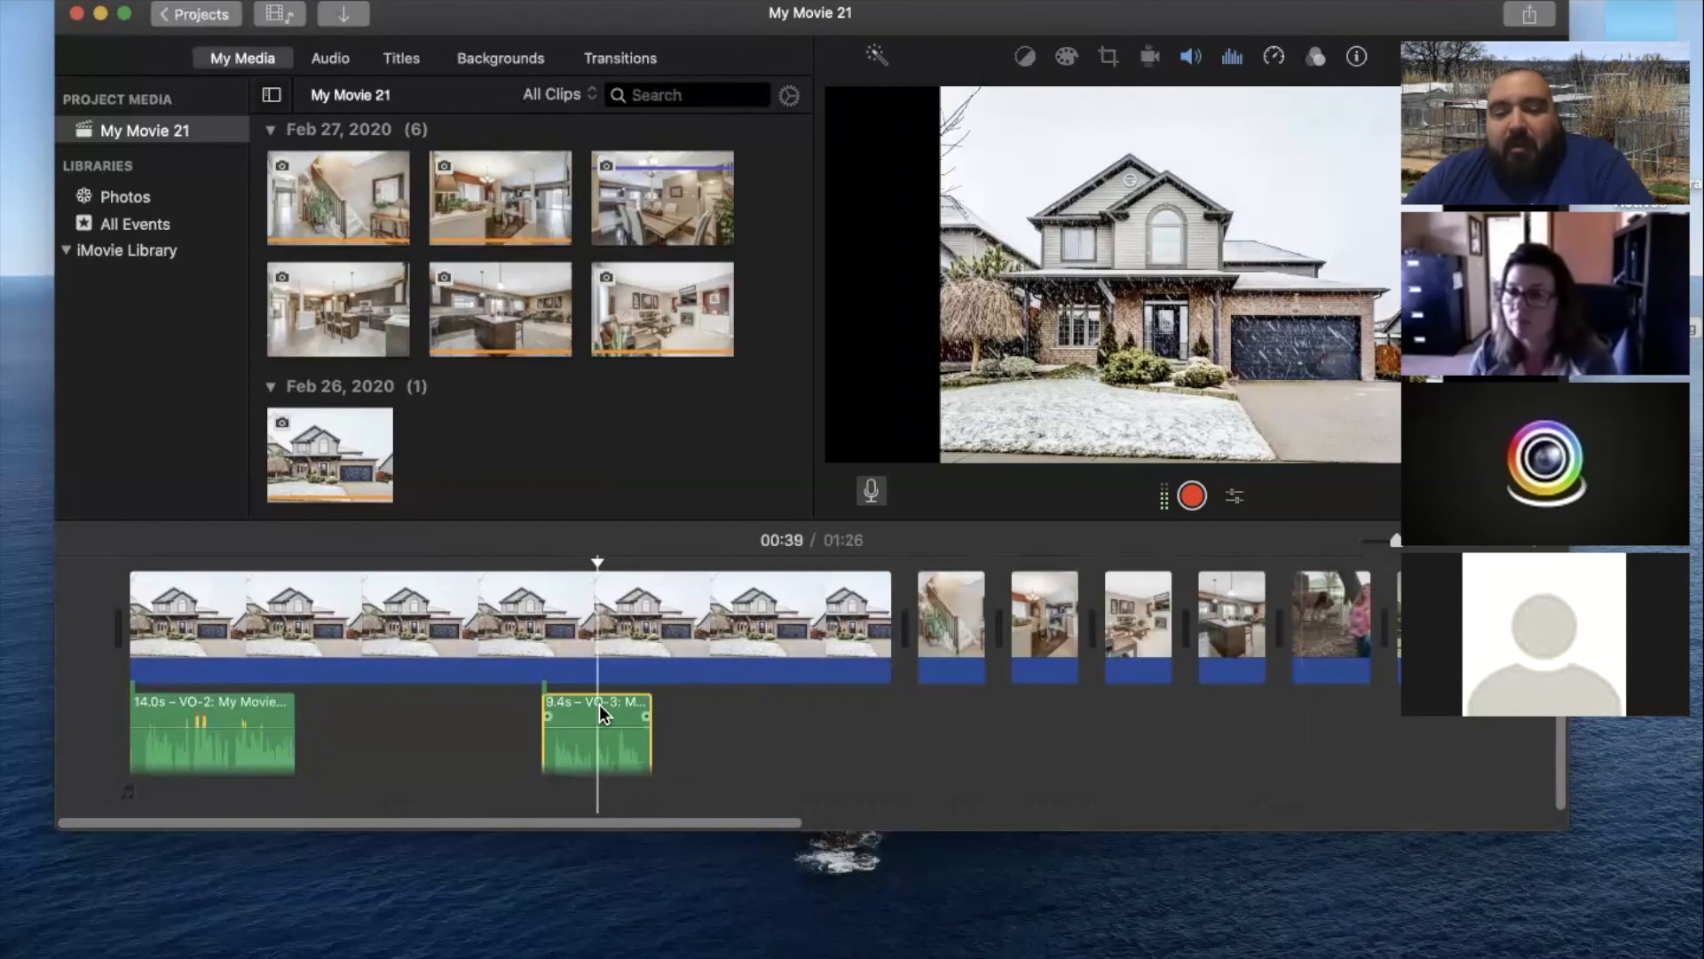
left_click(1274, 57)
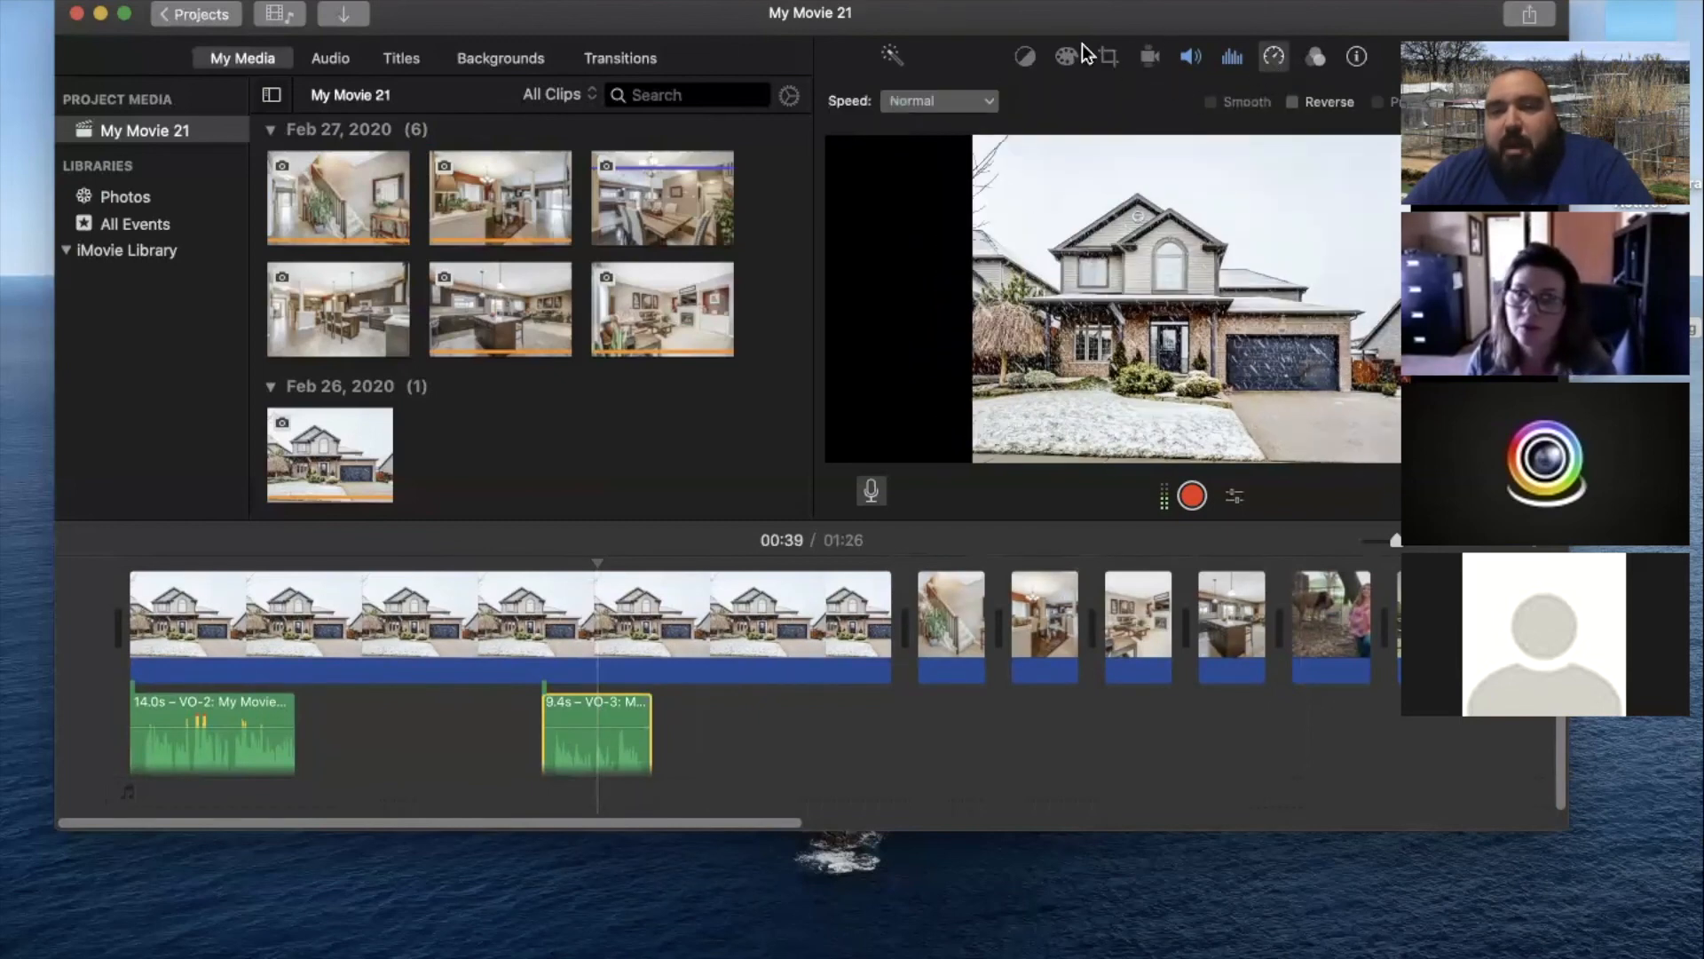
left_click(992, 103)
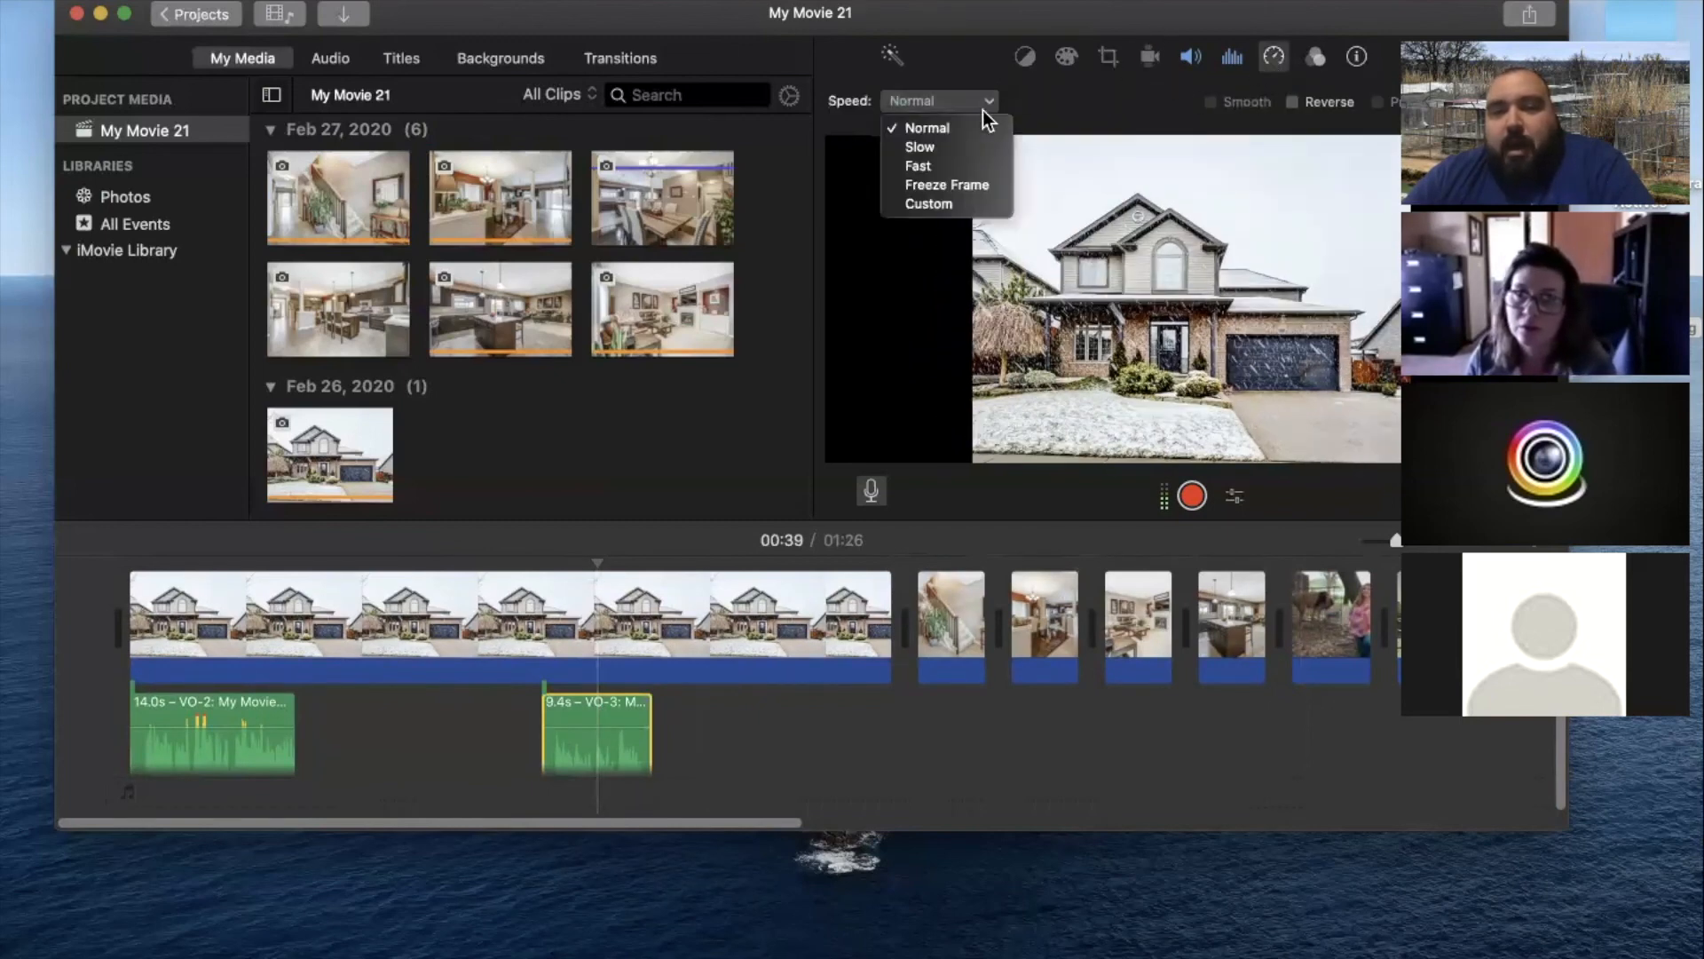
left_click(946, 204)
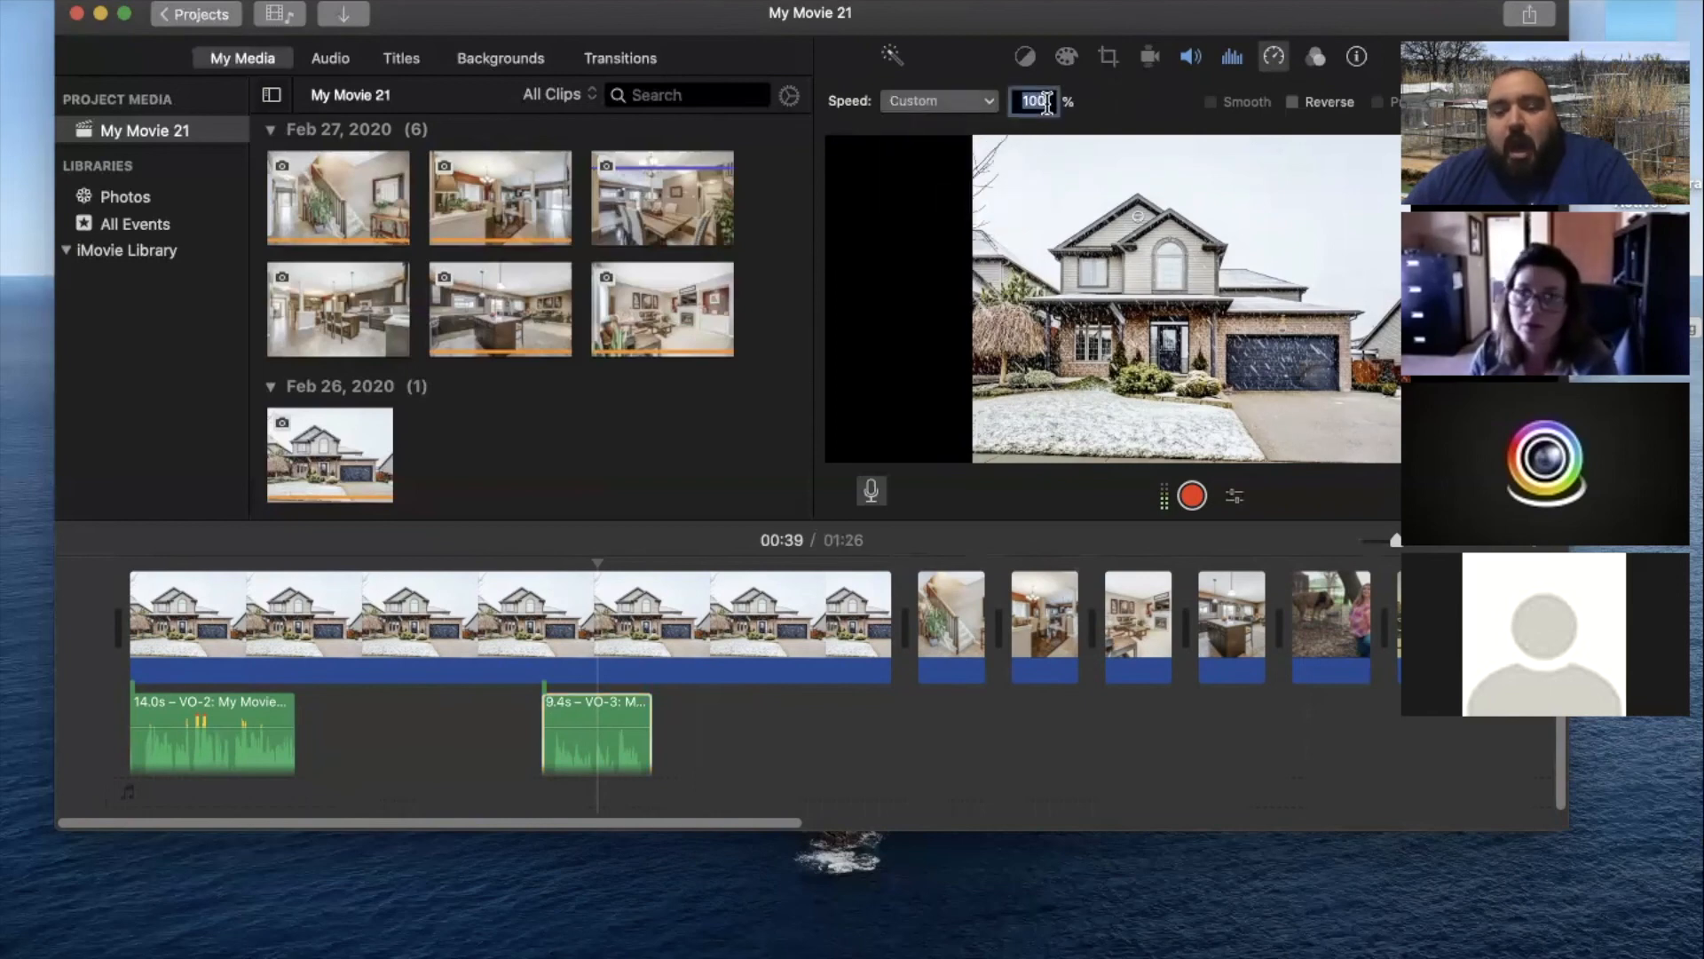
key("BackSpace")
type("110")
key("Return")
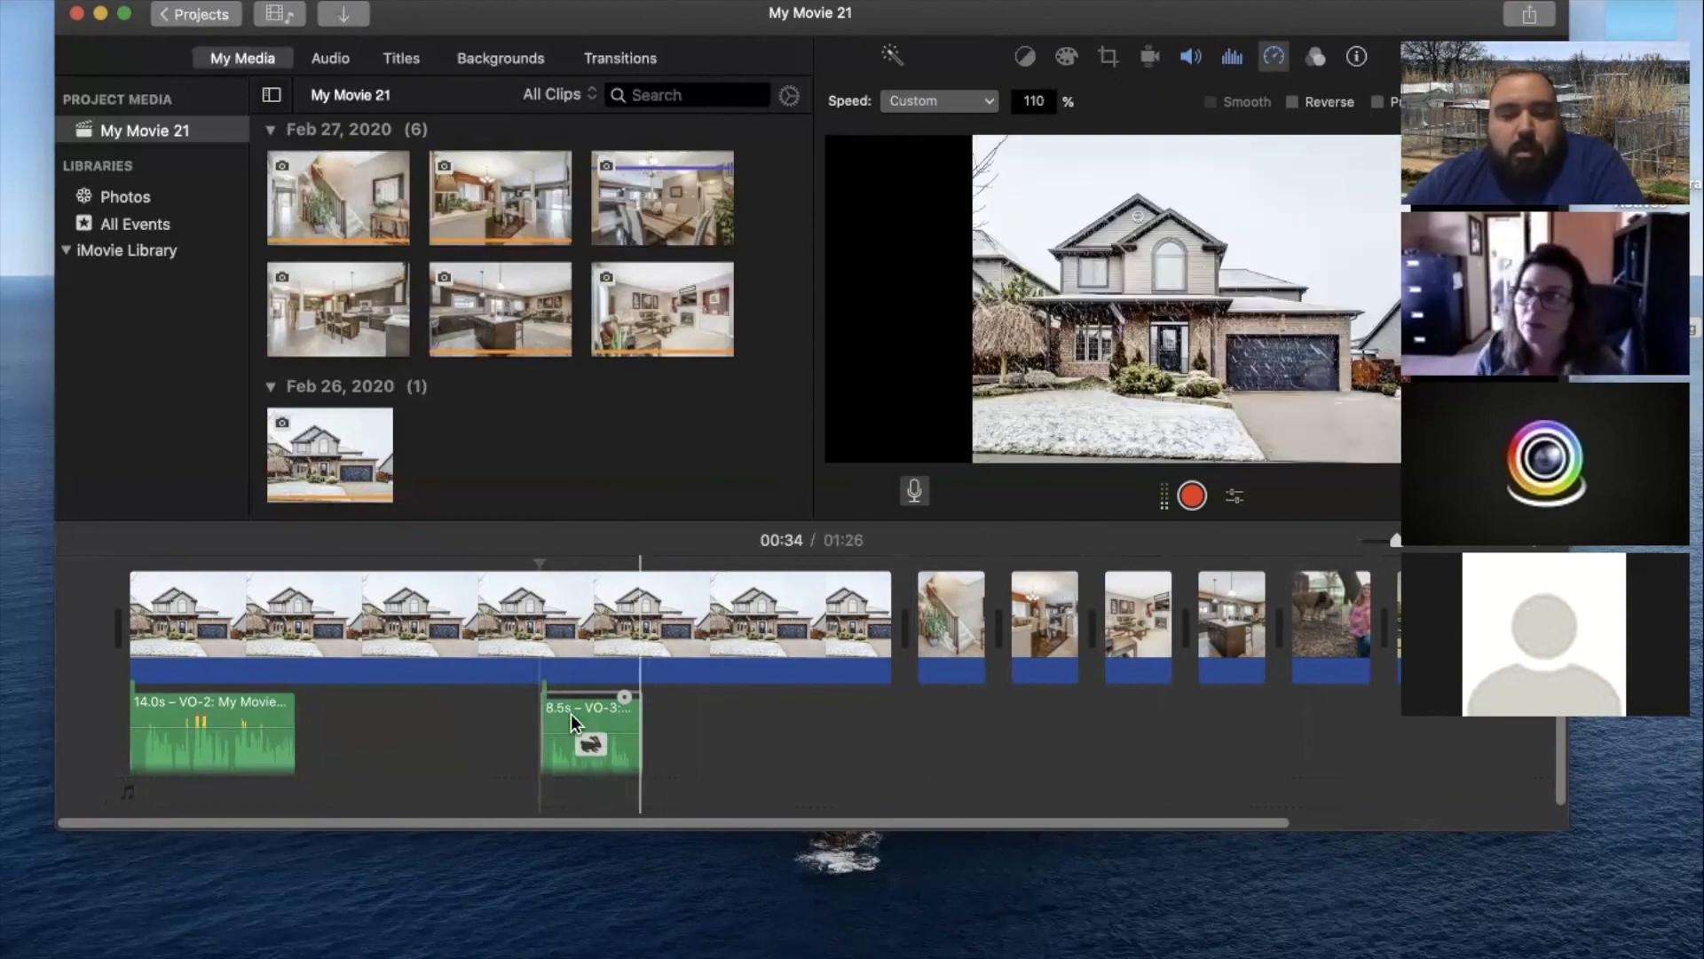
Select the opening house photo and close the voiceover recording controls
left_click(542, 586)
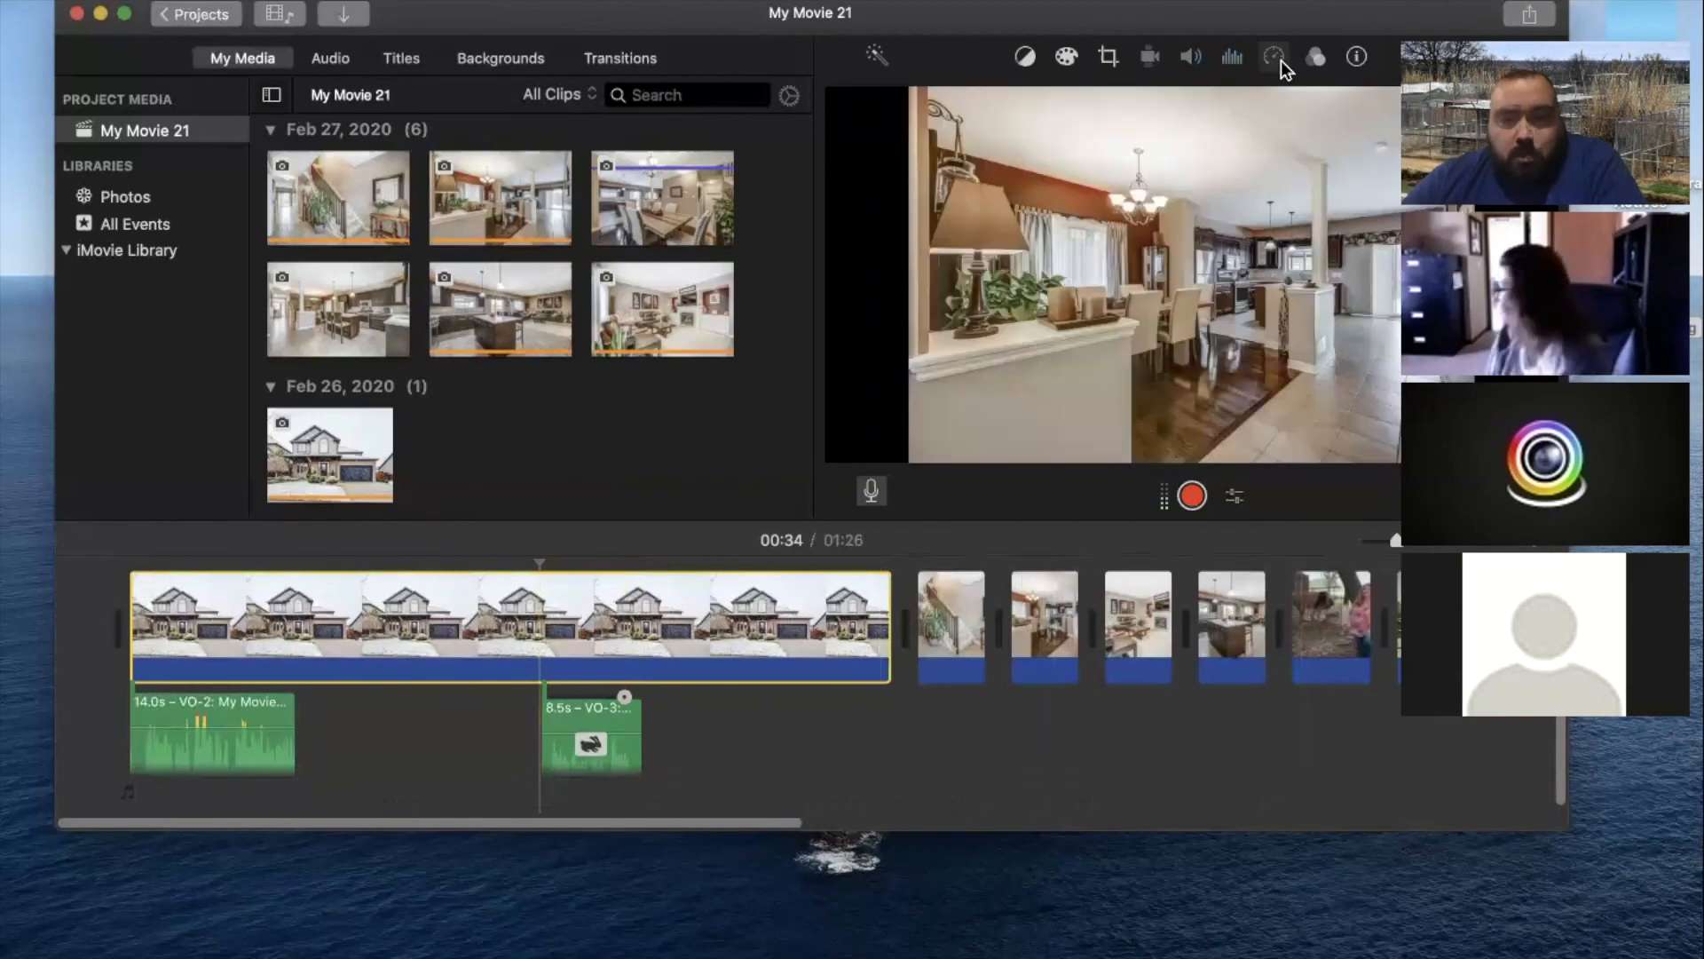
left_click(872, 491)
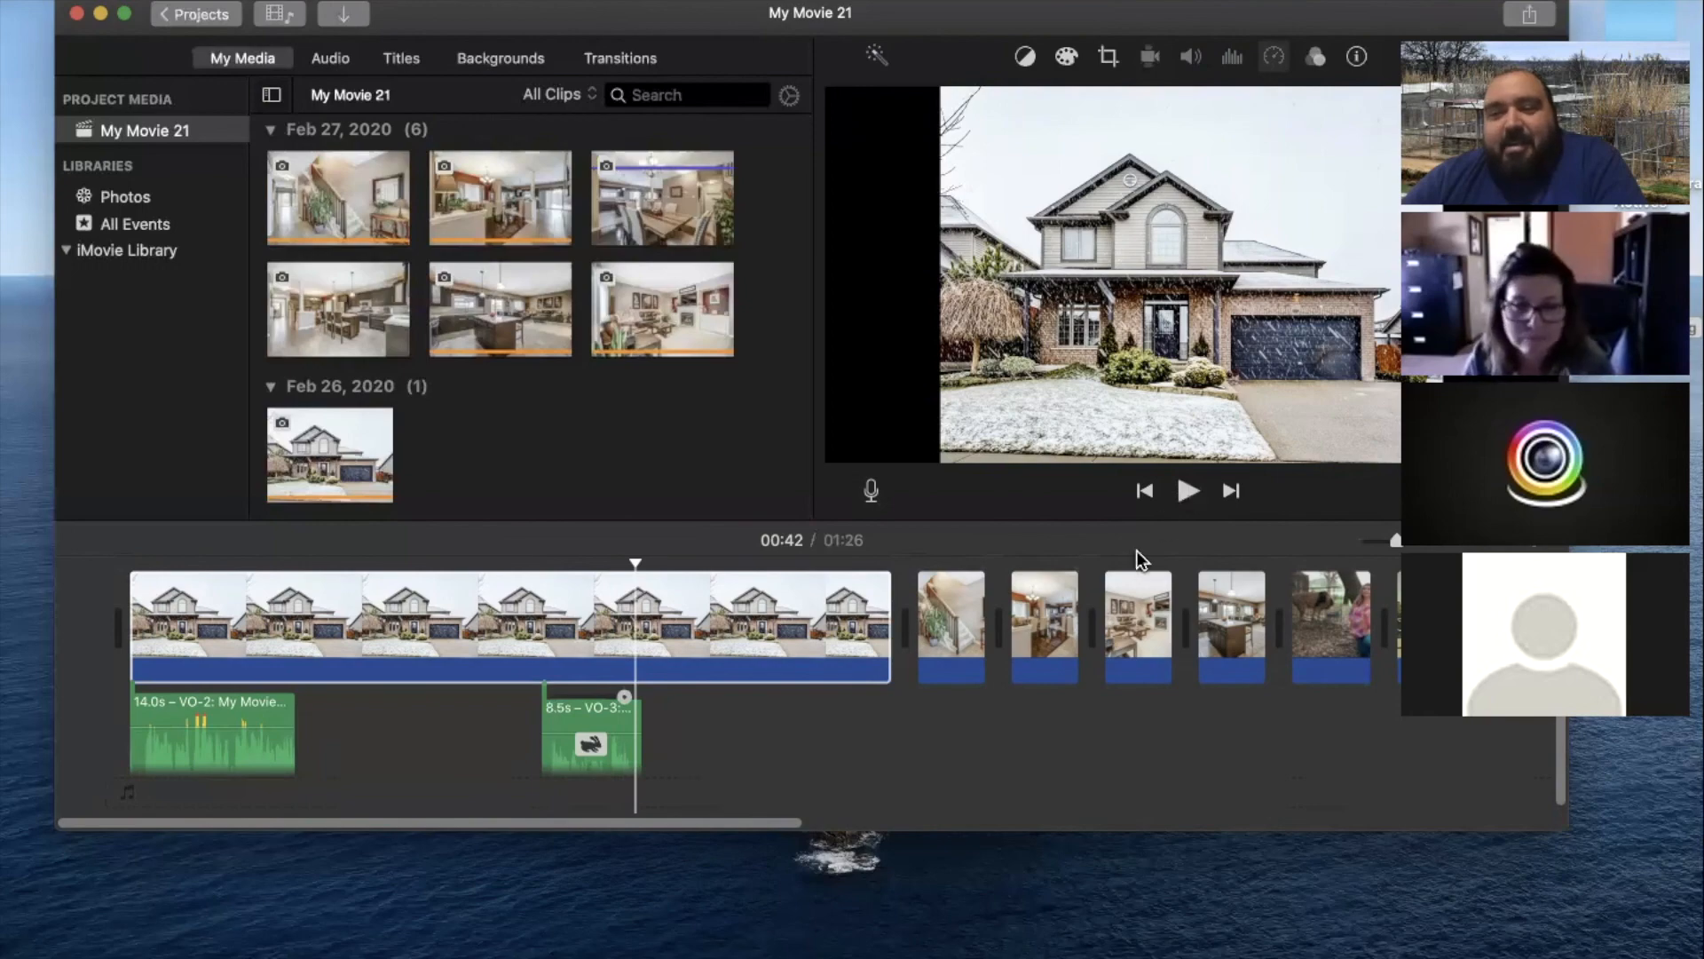
Try to extend the end of the second voiceover, and delete that clip from beneath the opening house photo
scroll(1099, 588, "down", 1)
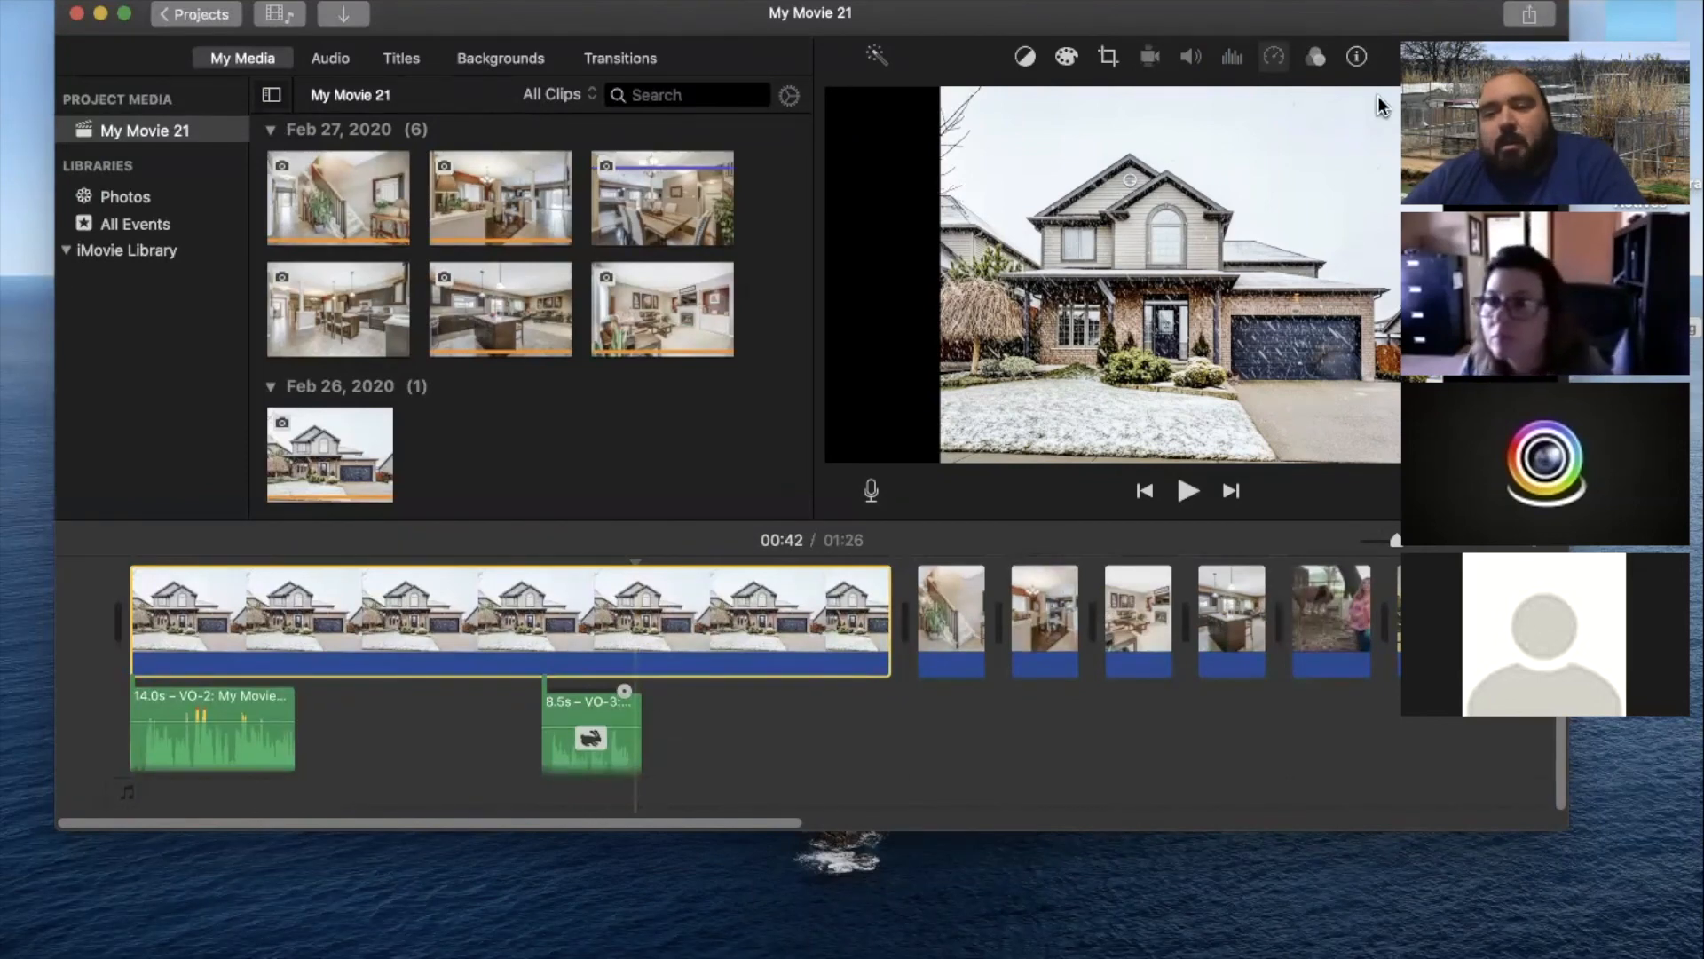
left_click_drag(624, 729, 826, 723)
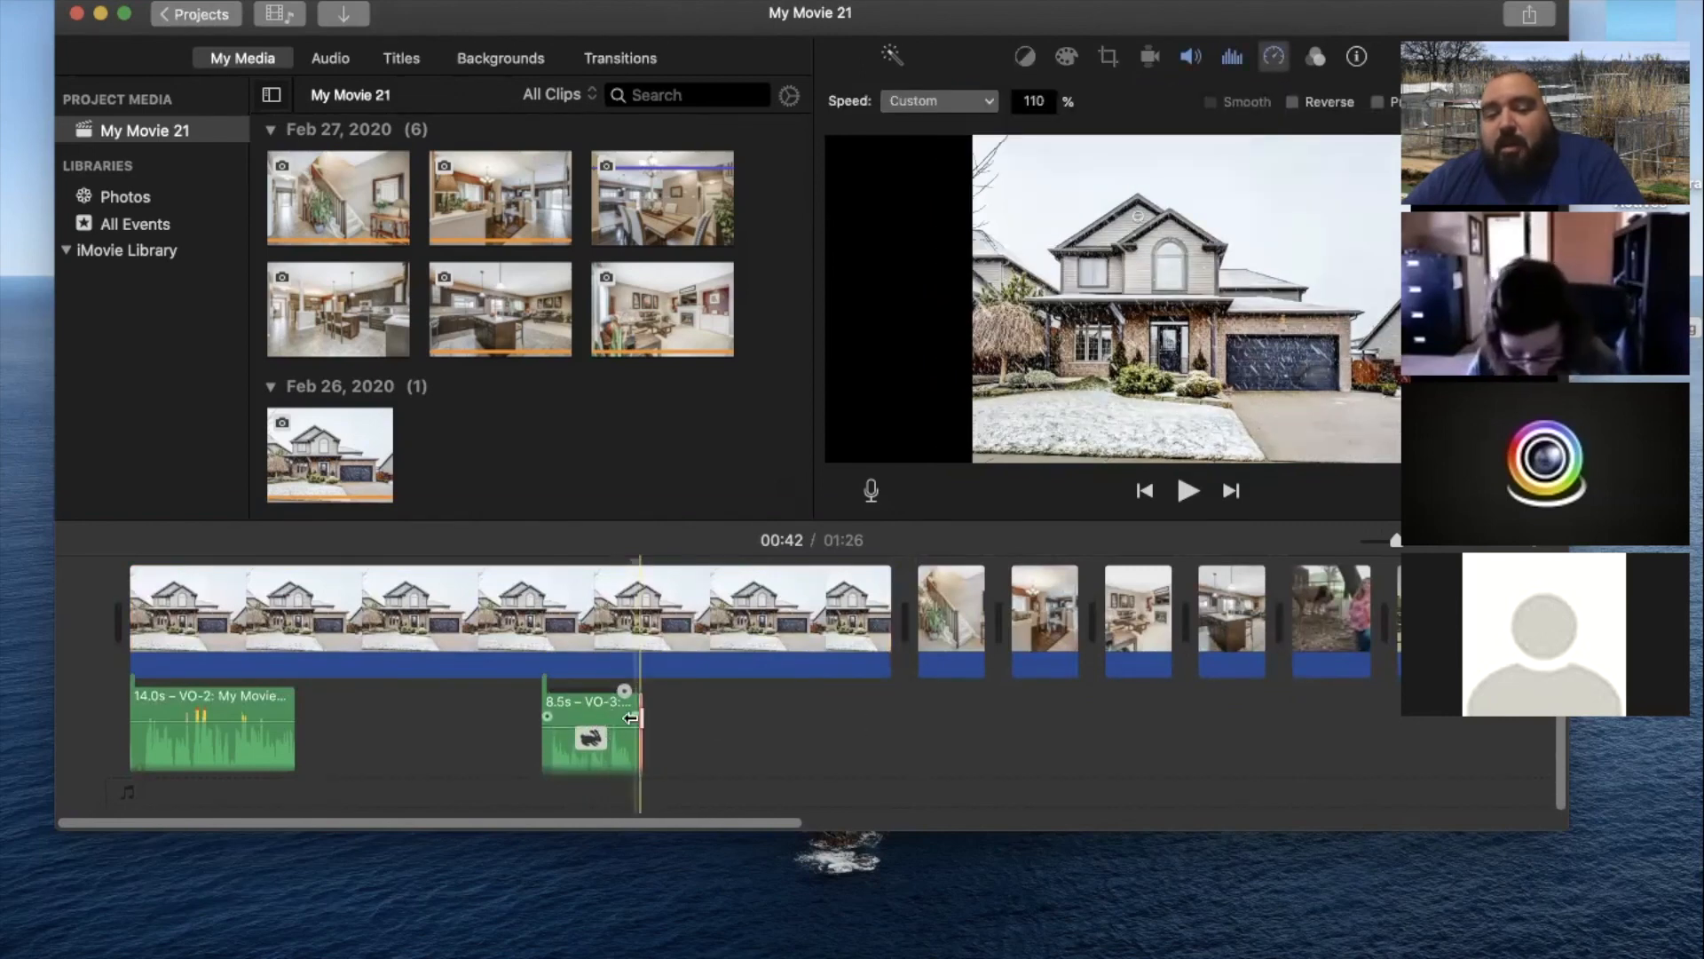
mouse_move(635, 715)
left_mouse_down()
mouse_move(489, 714)
mouse_move(649, 717)
left_mouse_up()
left_click(586, 709)
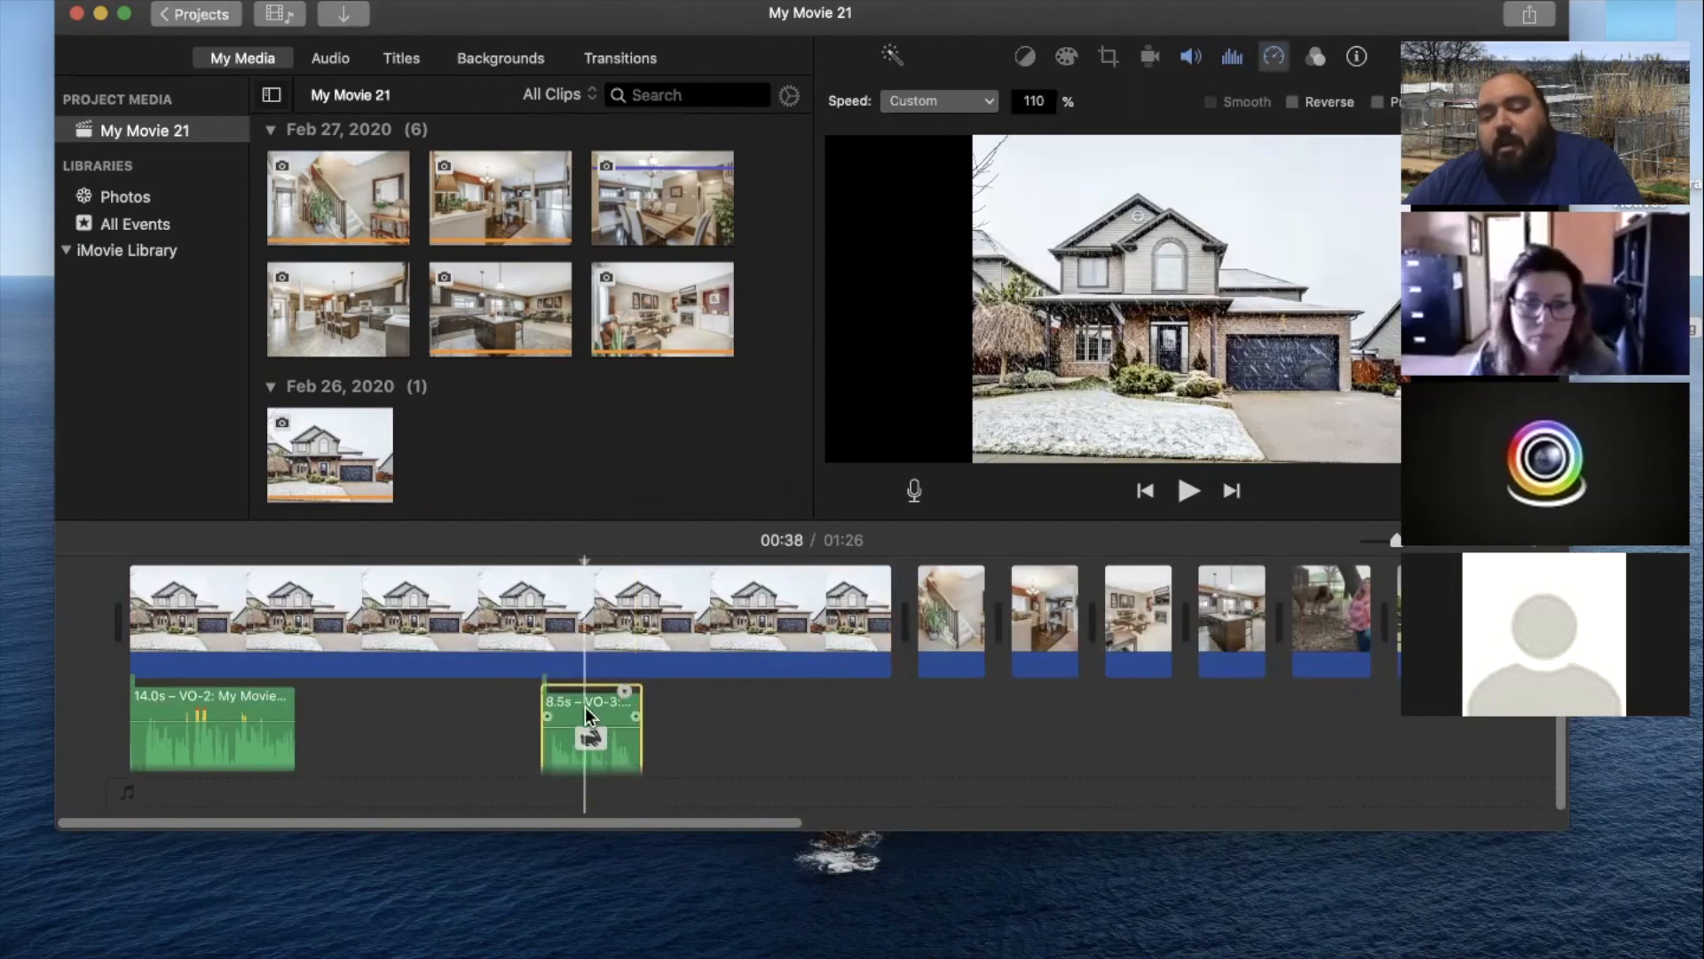
key("Delete")
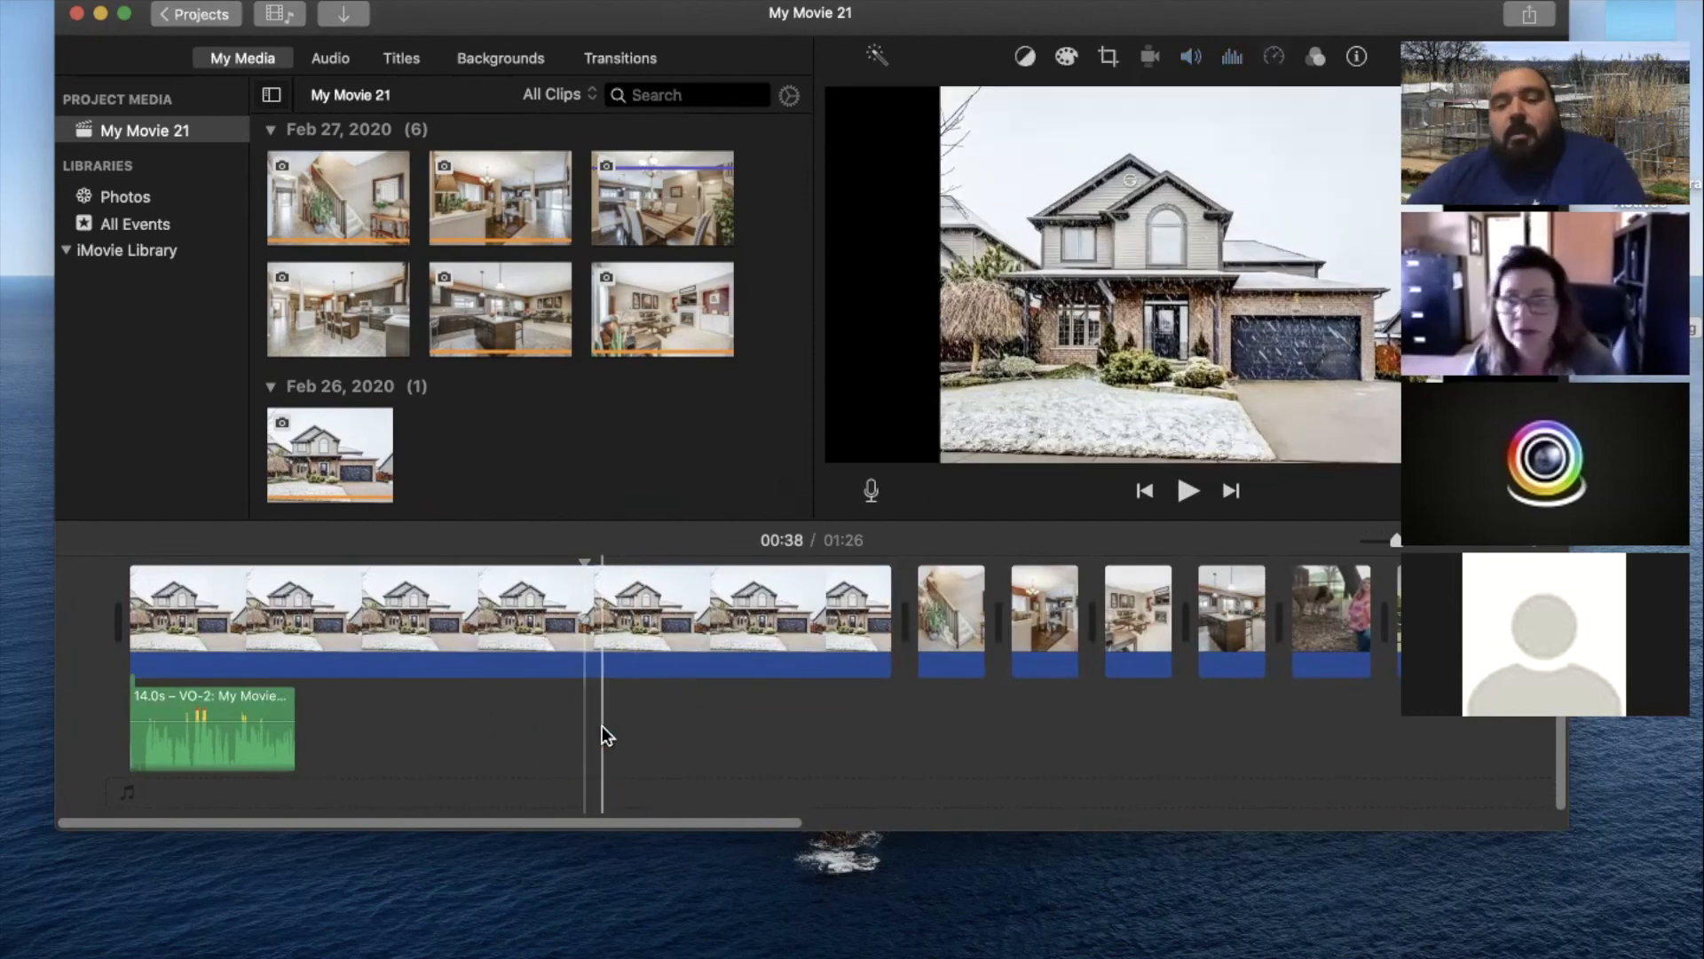